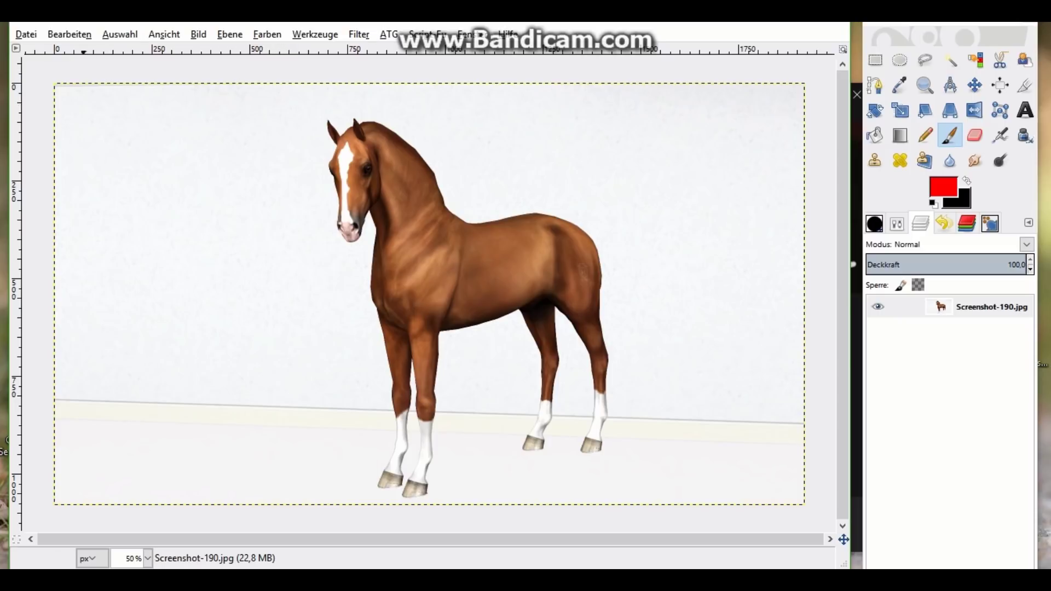
Review the Input Devices settings, then browse the Select and View menus without changing anything
left_click(69, 34)
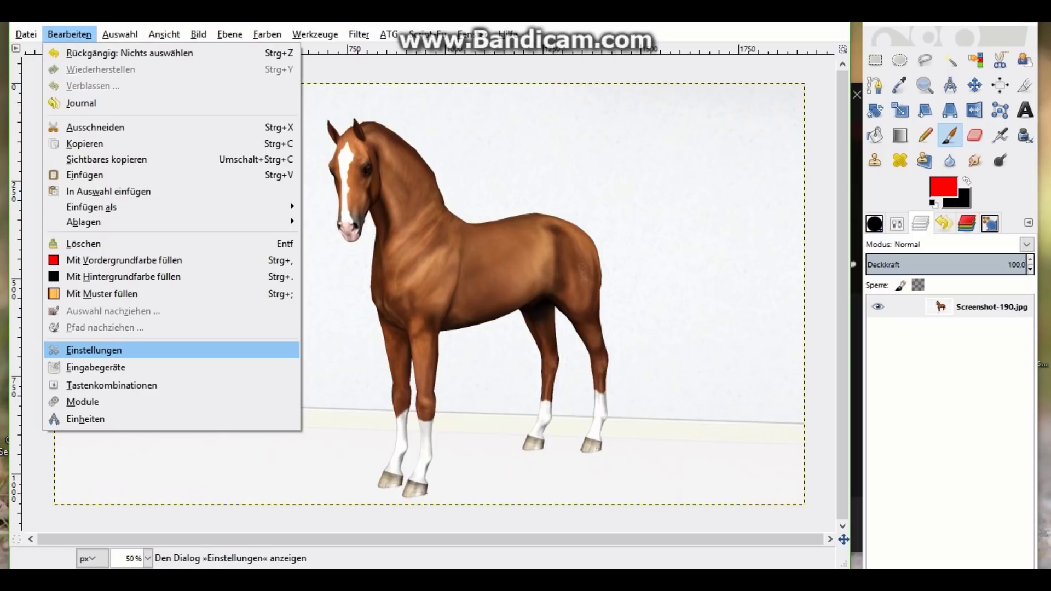
left_click(96, 367)
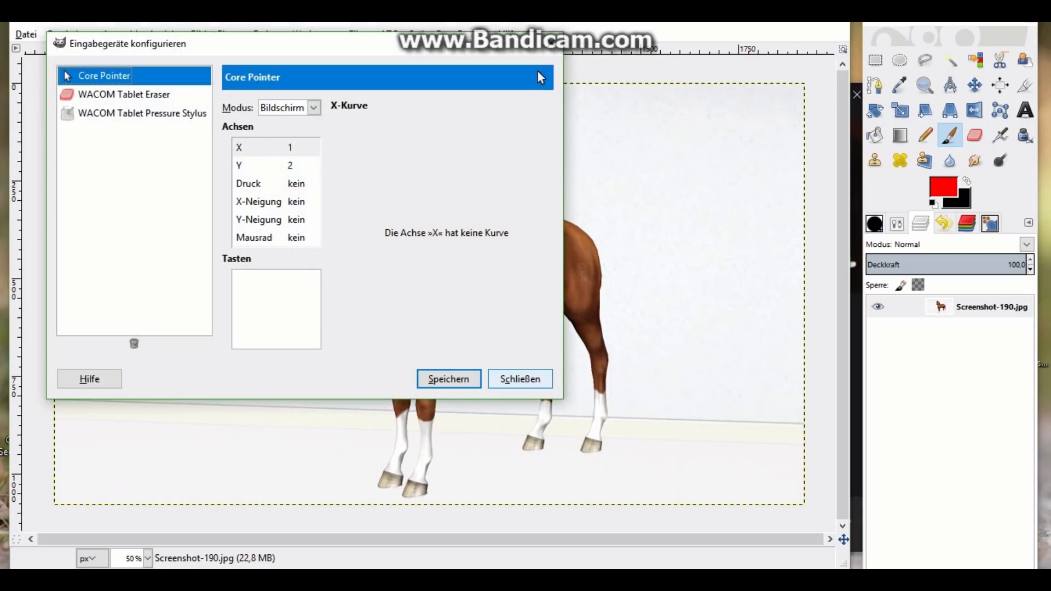
left_click(520, 379)
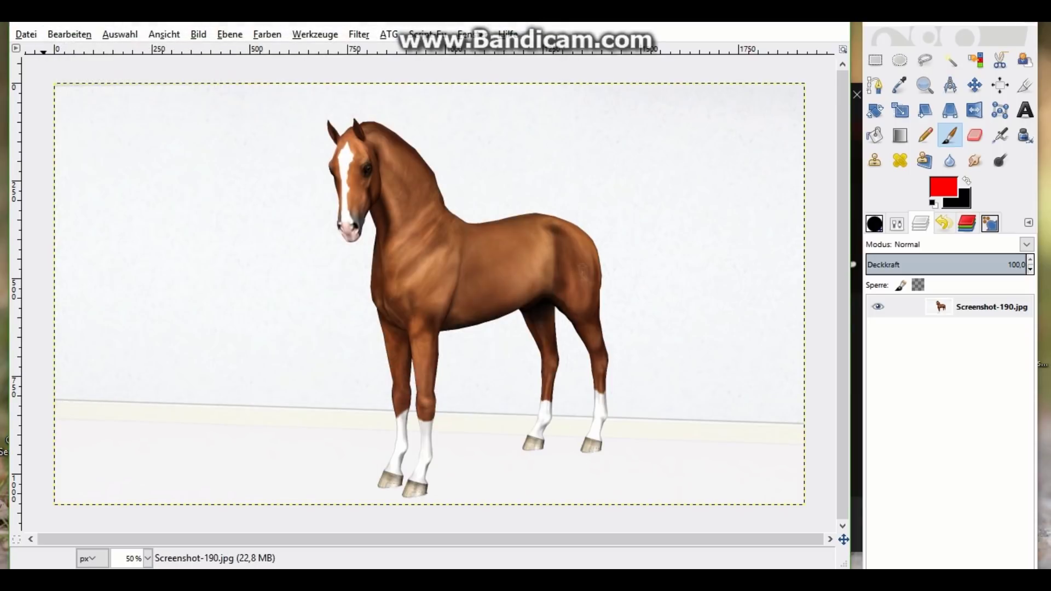
key("alt+a")
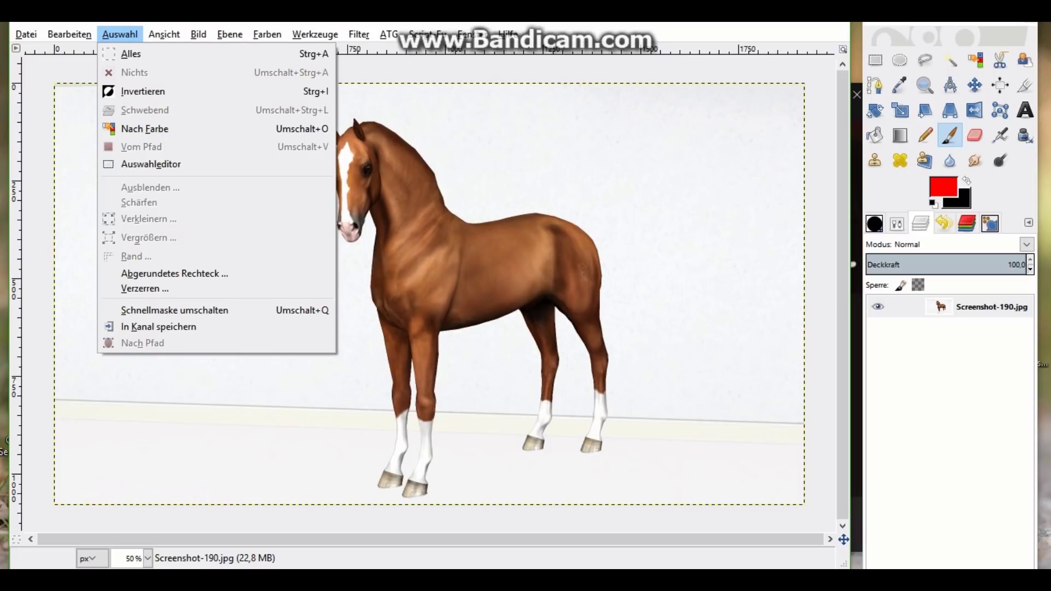
key("Right")
key("Escape")
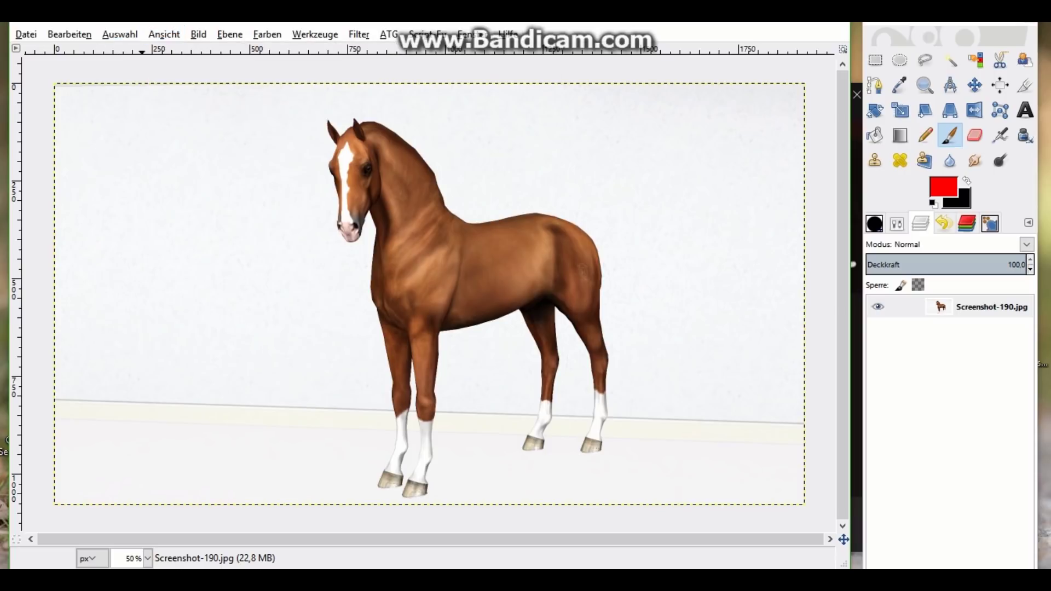
Load the Auswahlmaske-Kopie channel as a selection and invert it to take in the background
right_click(979, 348)
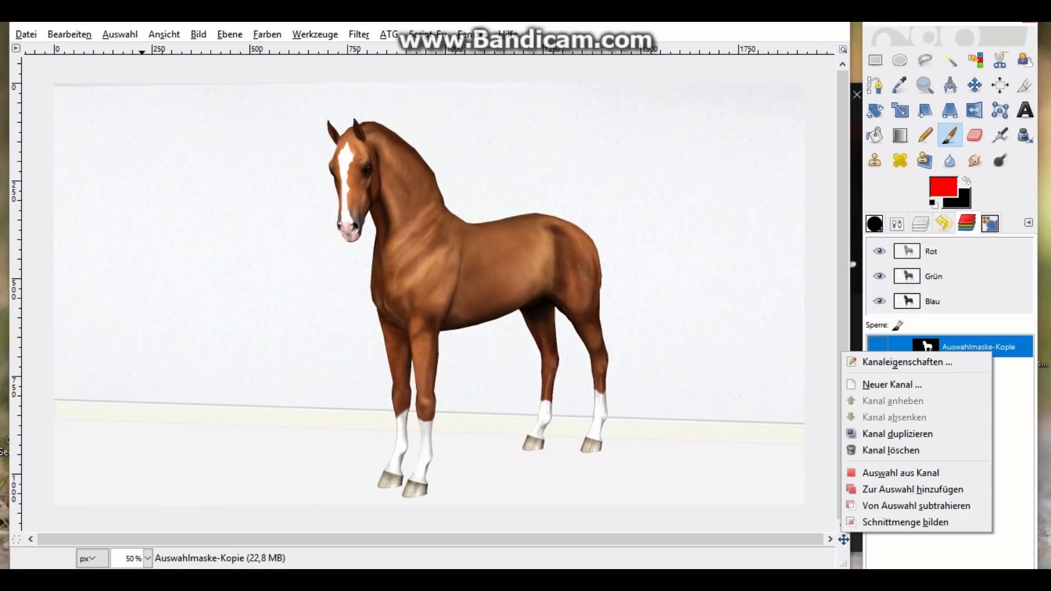
left_click(901, 472)
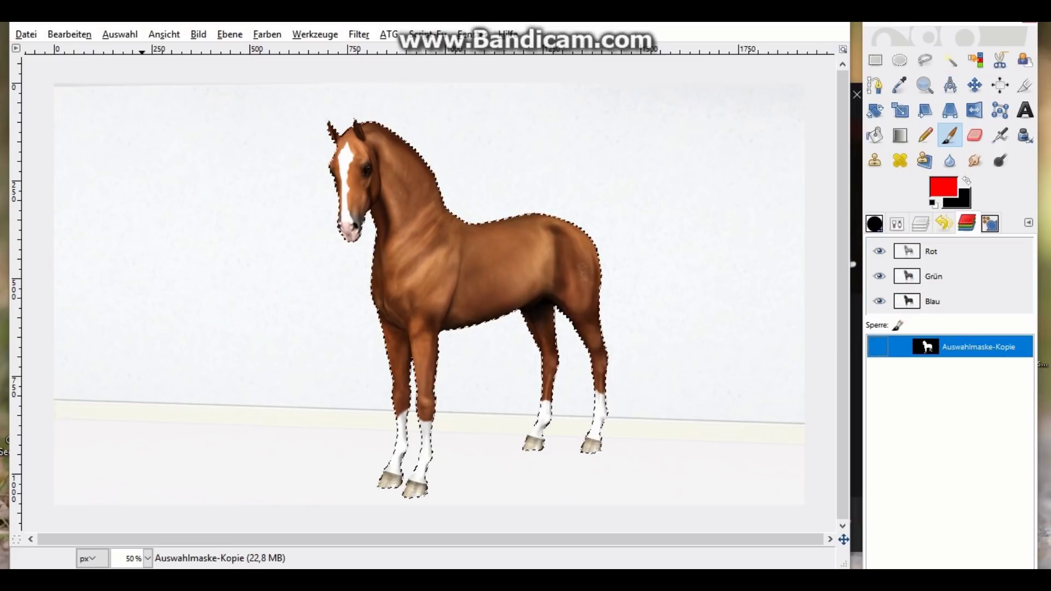
left_click(967, 224)
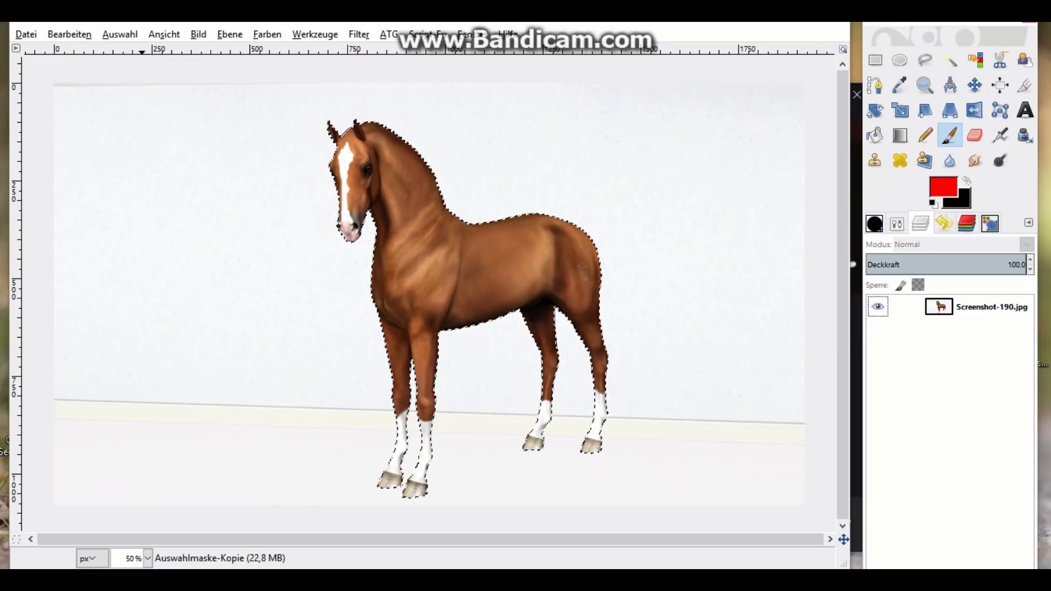
left_click(120, 34)
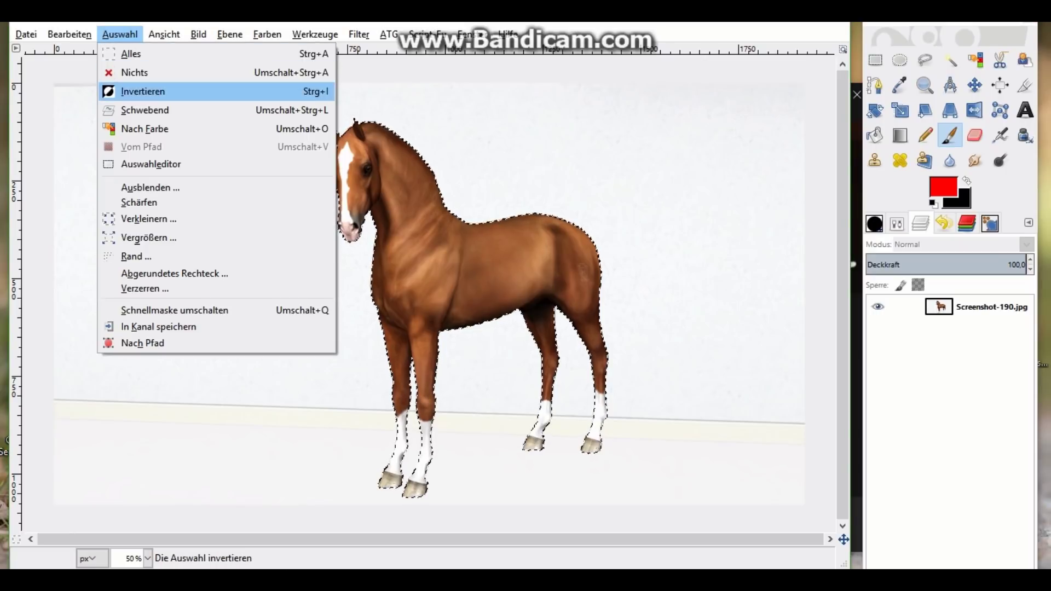
left_click(143, 91)
Add an alpha channel to the horse photo layer
left_click(229, 34)
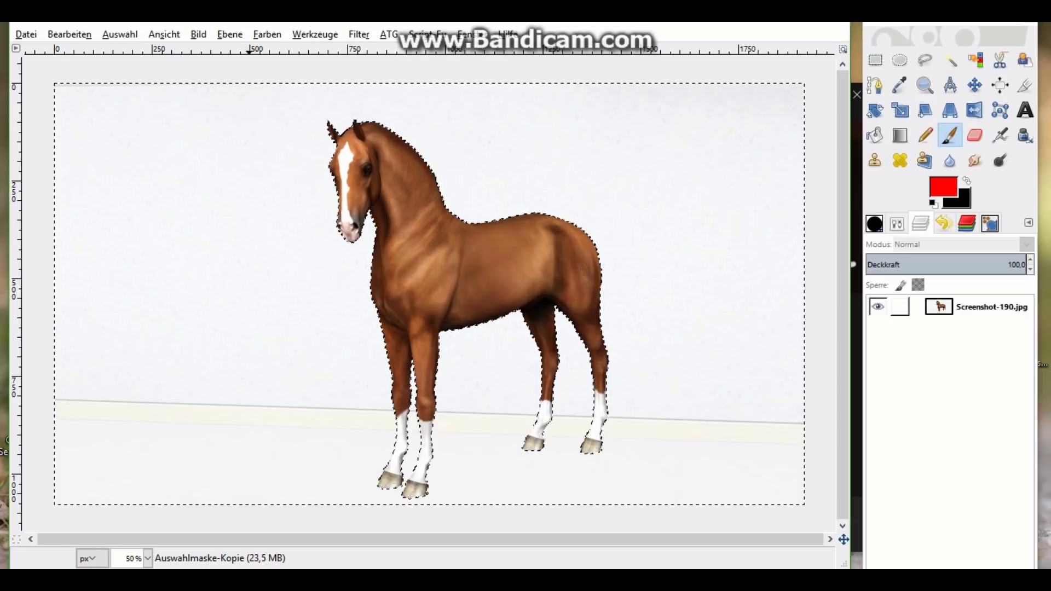
left_click(991, 306)
left_click(229, 34)
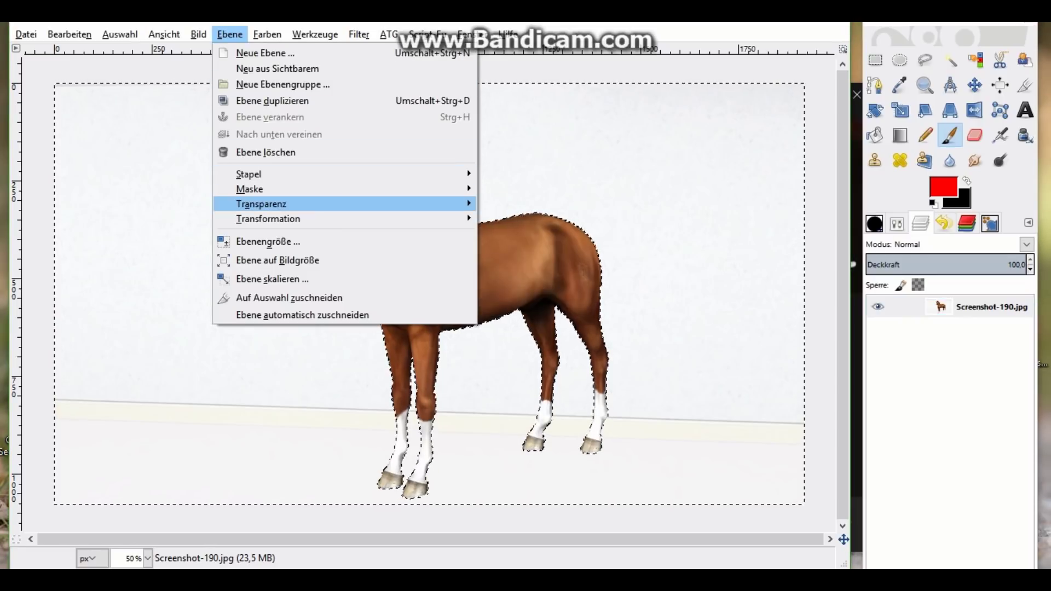
mouse_move(261, 203)
left_click(588, 206)
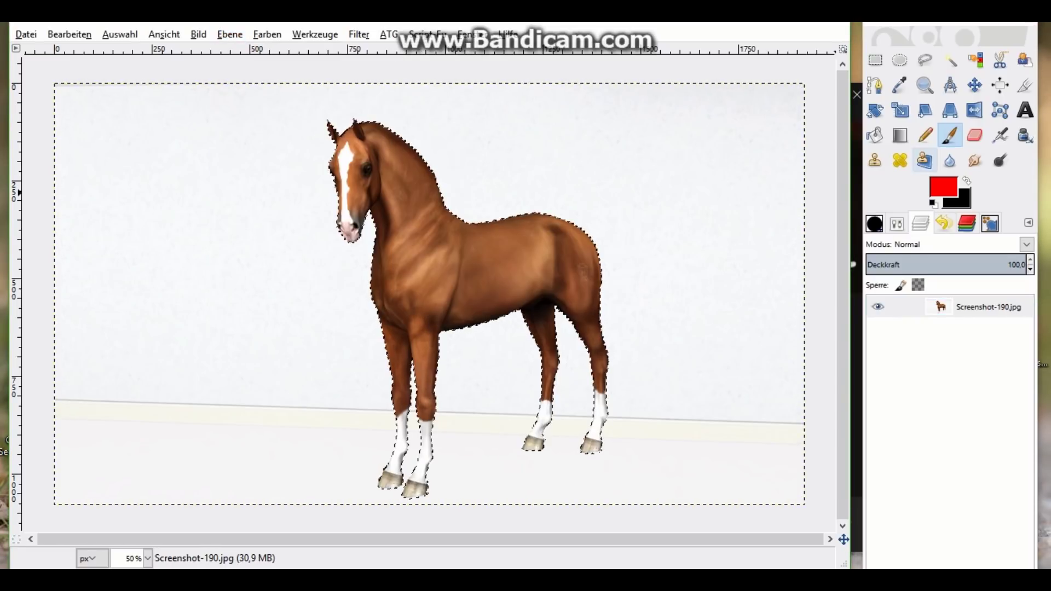
Choose the Eraser and enlarge it to size 568.74
left_click(974, 135)
double_click(974, 135)
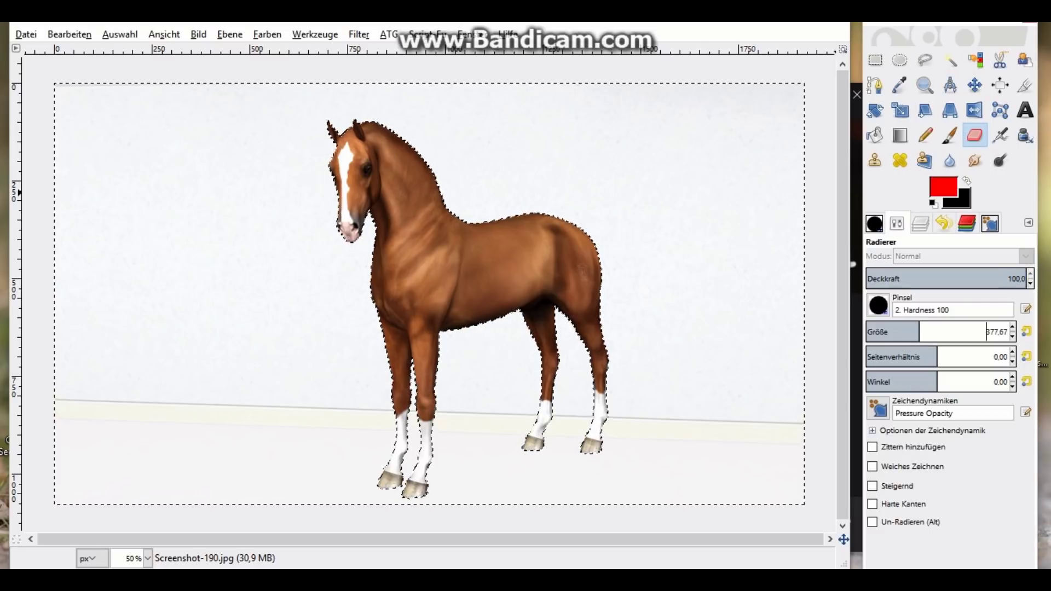
left_click(920, 223)
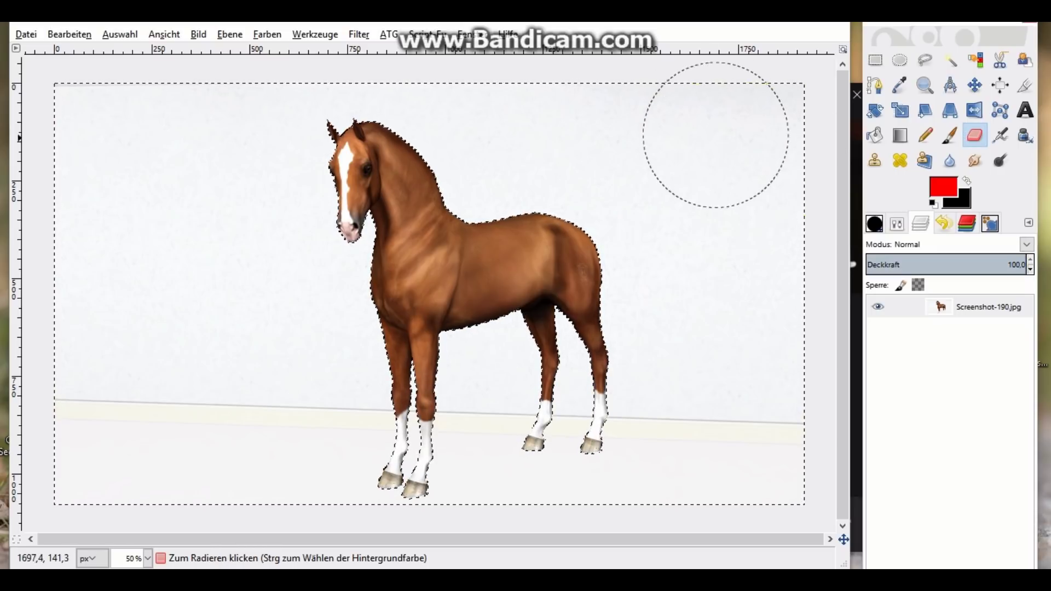
left_click(875, 223)
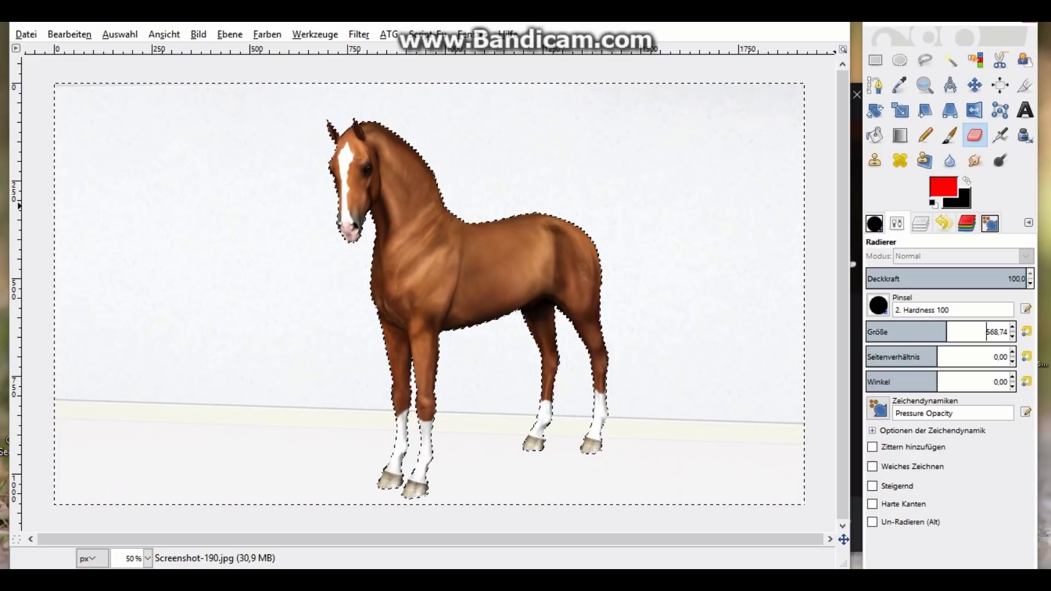
left_click(920, 223)
Erase the light background around the horse, then clear the selection
mouse_move(739, 116)
left_mouse_down()
mouse_move(621, 125)
mouse_move(401, 175)
mouse_move(129, 326)
mouse_move(128, 450)
mouse_move(192, 450)
mouse_move(239, 412)
mouse_move(268, 286)
mouse_move(350, 427)
mouse_move(438, 432)
mouse_move(465, 455)
mouse_move(568, 323)
mouse_move(655, 446)
mouse_move(711, 328)
mouse_move(753, 472)
mouse_move(778, 291)
mouse_move(728, 246)
left_mouse_up()
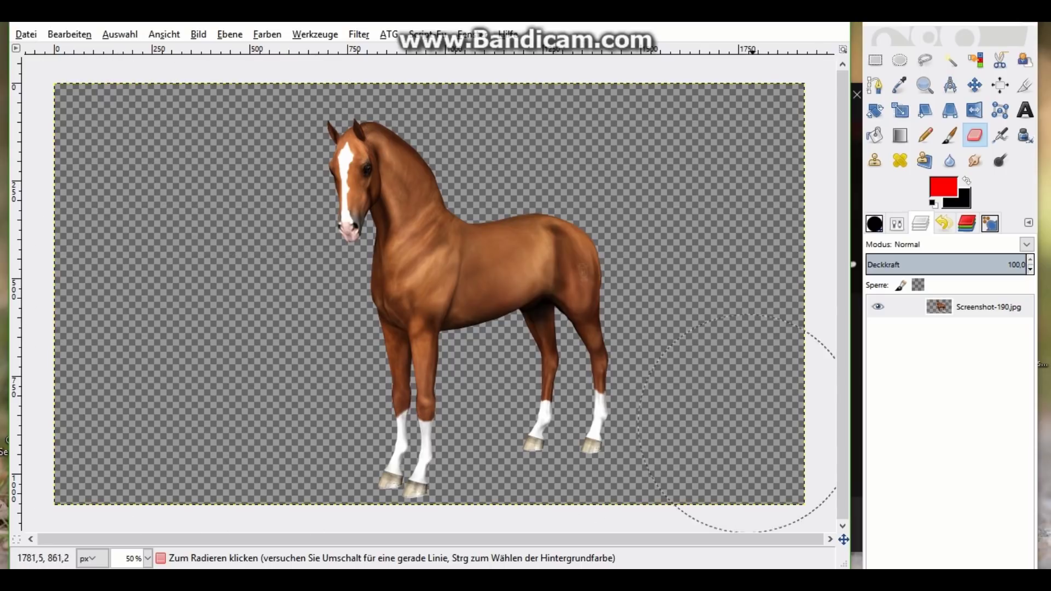
key("ctrl+t")
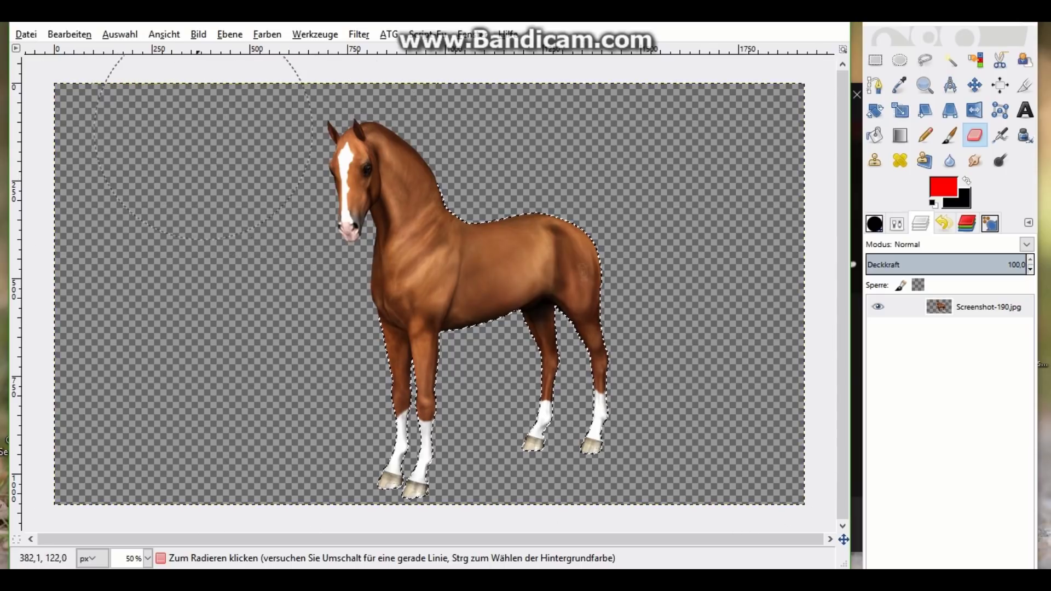
left_click(120, 34)
left_click(129, 69)
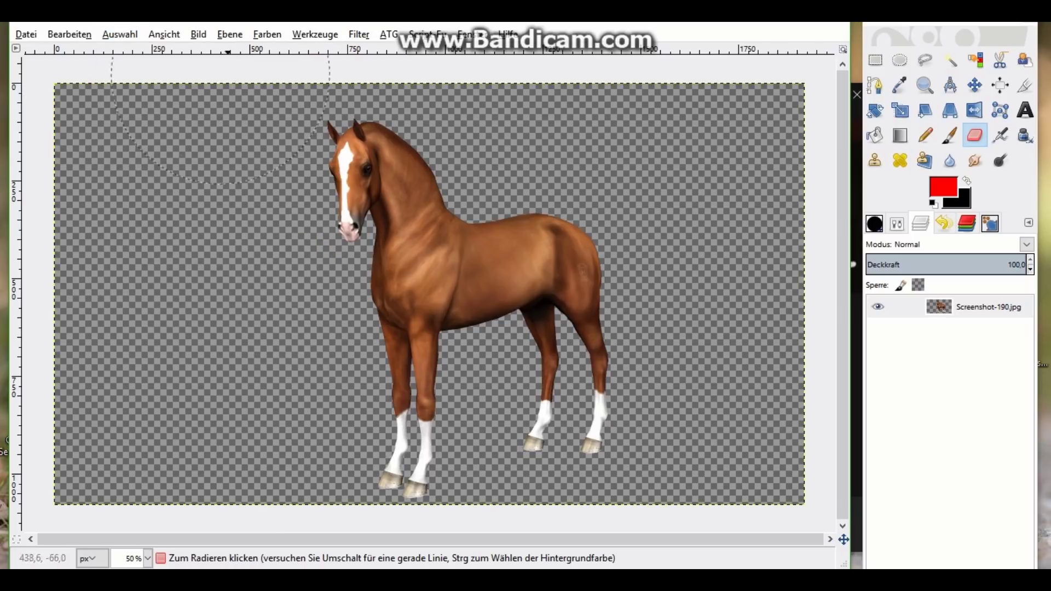
Add a new transparent layer named Ebene
left_click(229, 34)
left_click(247, 52)
left_click(435, 423)
Attempt to drag the empty Ebene layer below the horse layer in the Layers list
left_click_drag(994, 328, 967, 337)
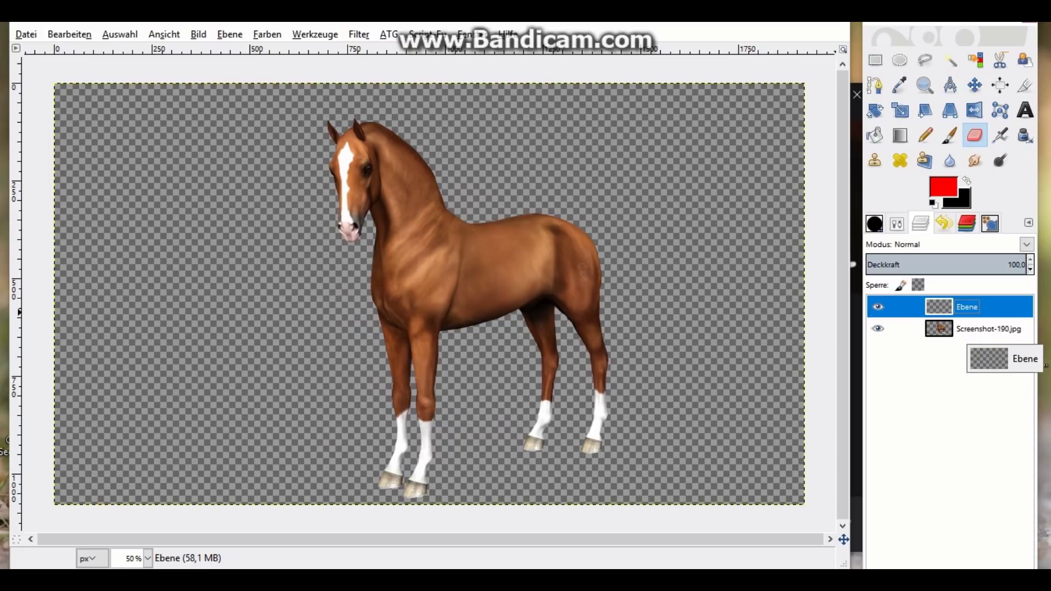
mouse_move(968, 337)
left_mouse_down()
mouse_move(966, 355)
mouse_move(985, 306)
left_mouse_up()
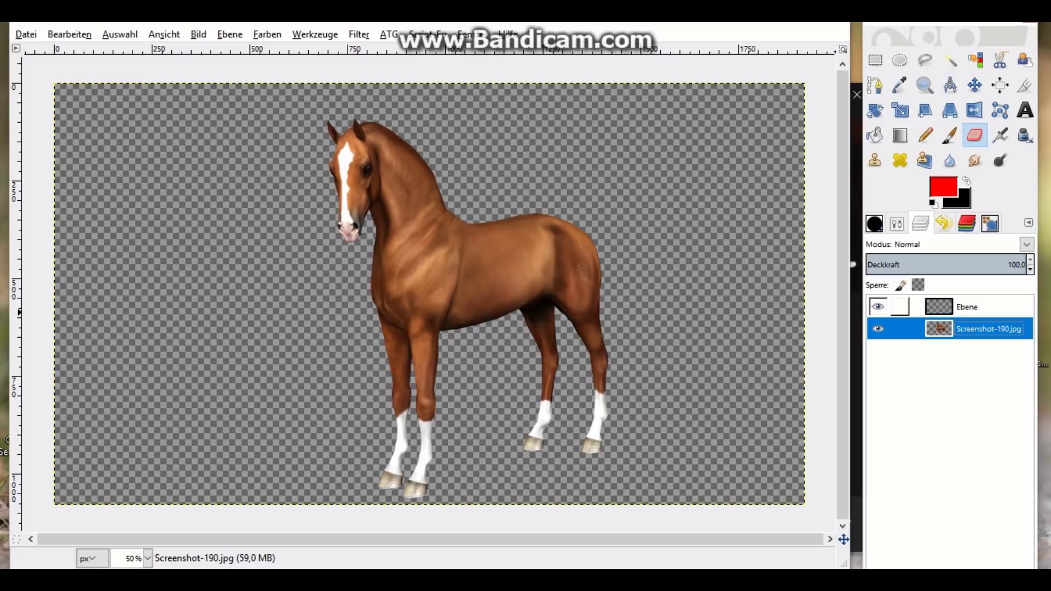
left_click_drag(974, 328, 979, 314)
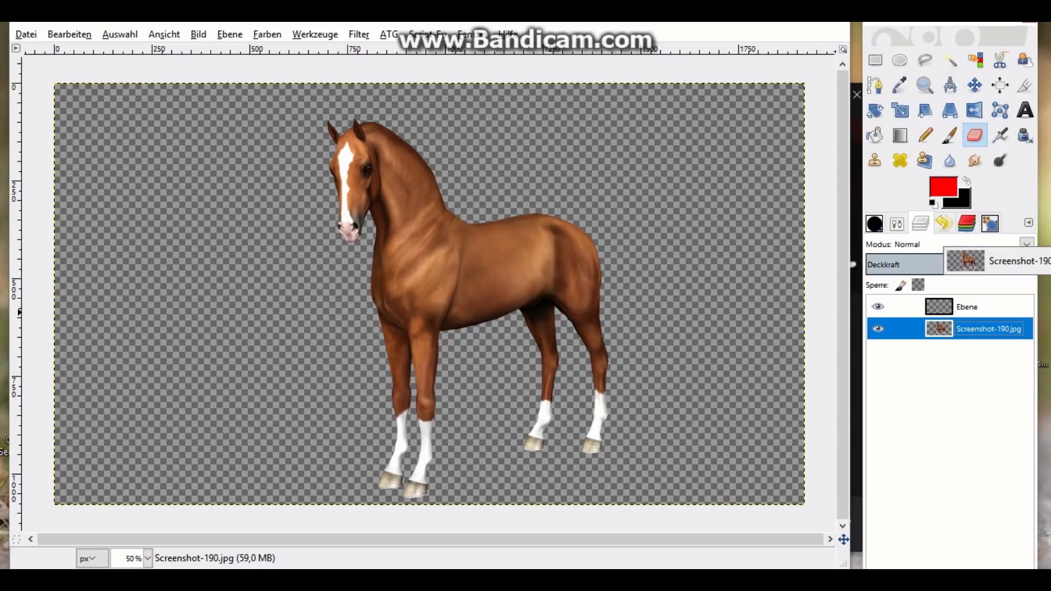
right_click(977, 307)
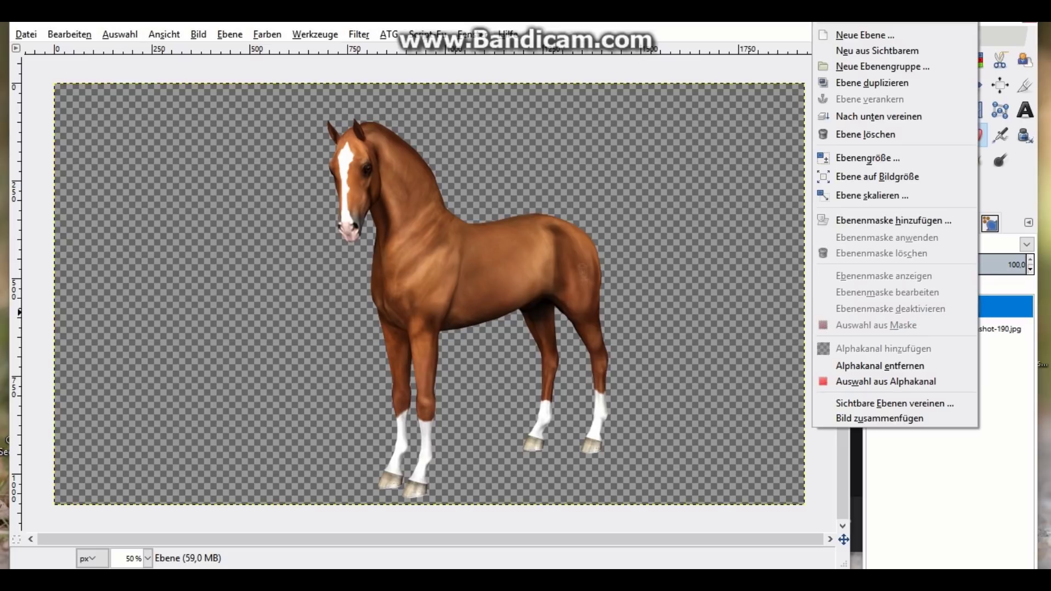
left_click(120, 33)
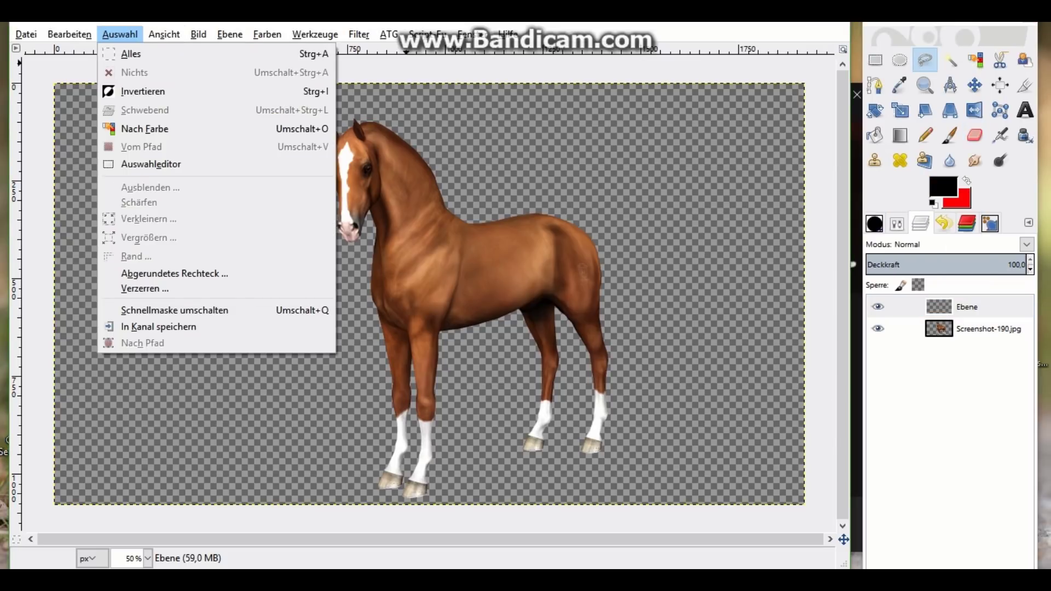
left_click(967, 307)
left_click_drag(967, 306, 980, 361)
right_click(963, 328)
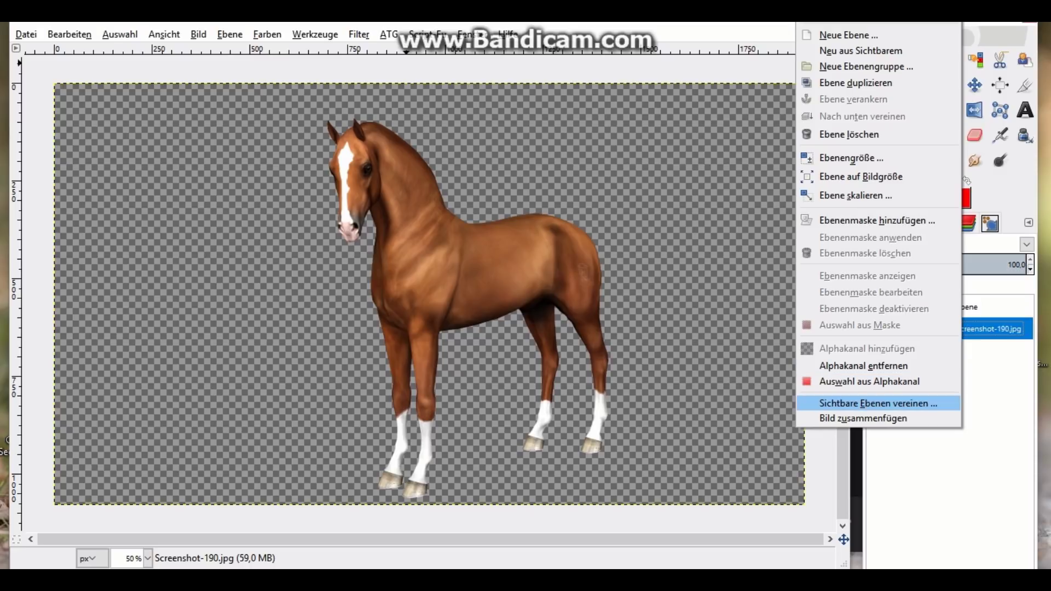
key("Escape")
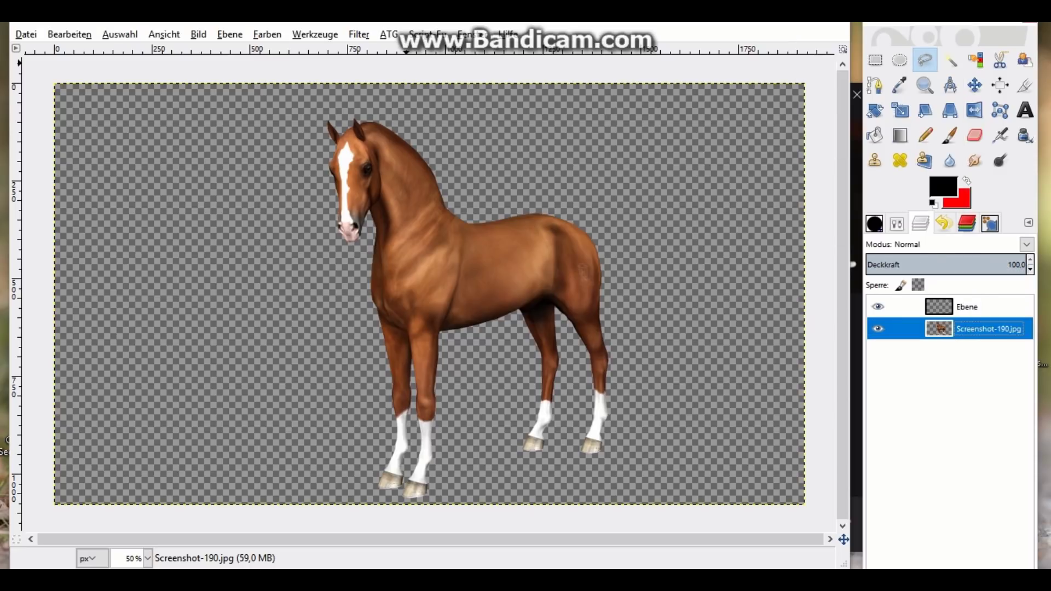
mouse_move(909, 306)
left_mouse_down()
mouse_move(949, 422)
mouse_move(943, 570)
left_mouse_up()
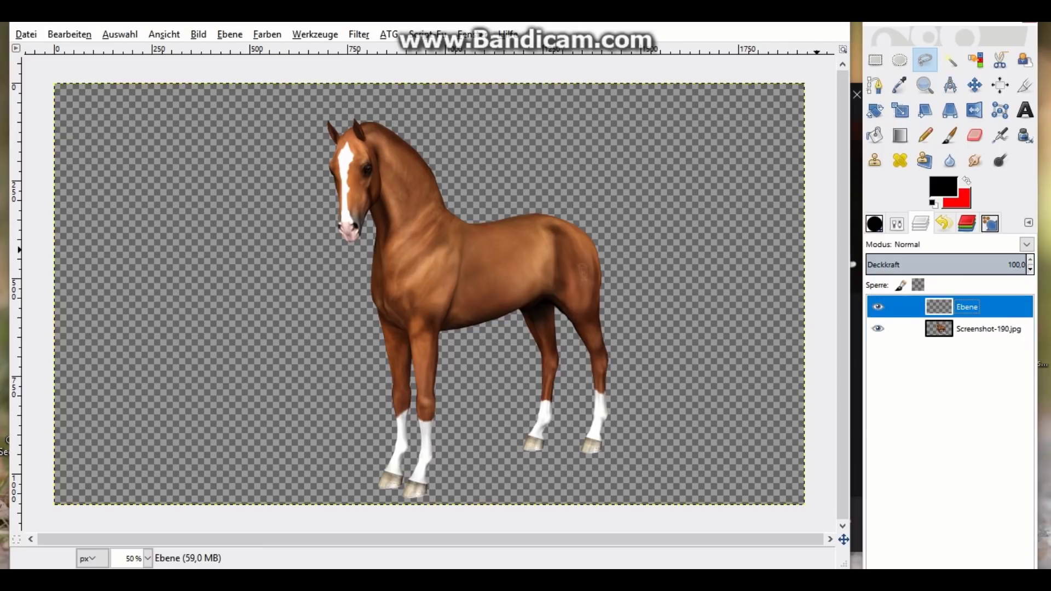
right_click(963, 329)
Duplicate the Screenshot-190.jpg horse layer and delete the empty Ebene layer
left_click(843, 82)
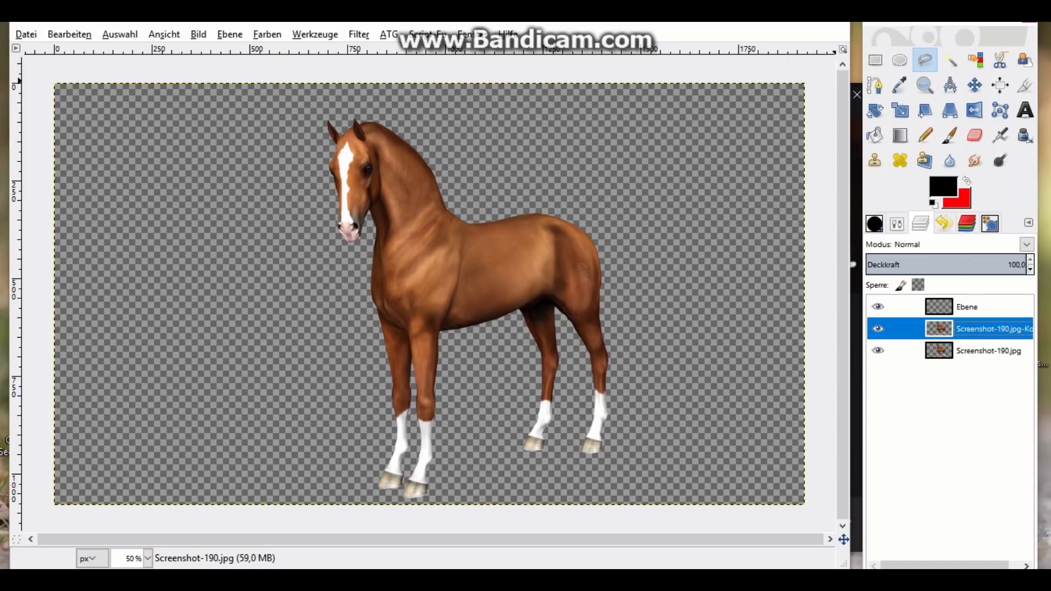
key("Page_Up")
right_click(977, 306)
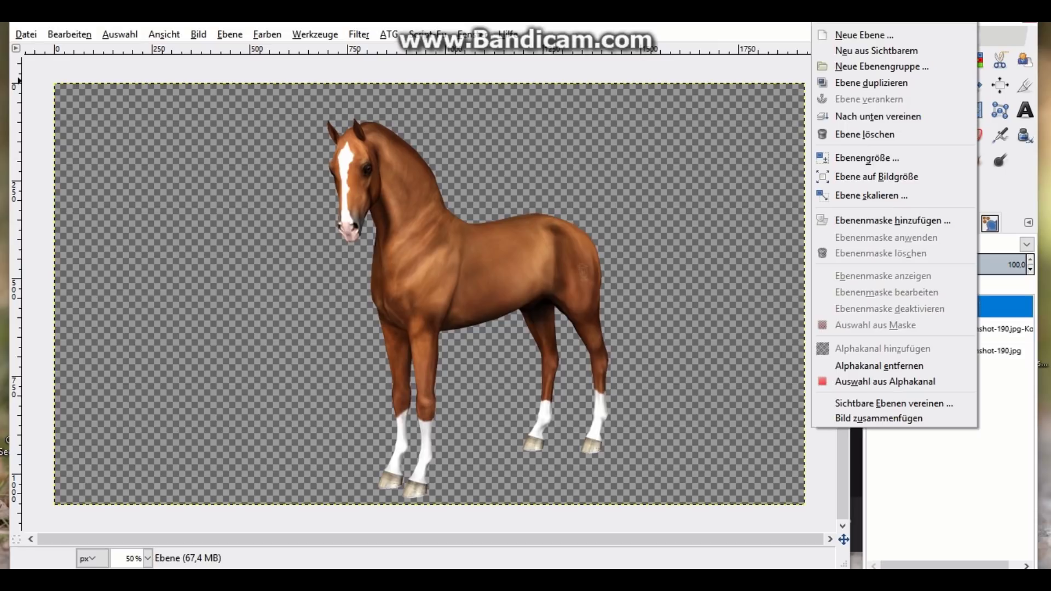
left_click(865, 134)
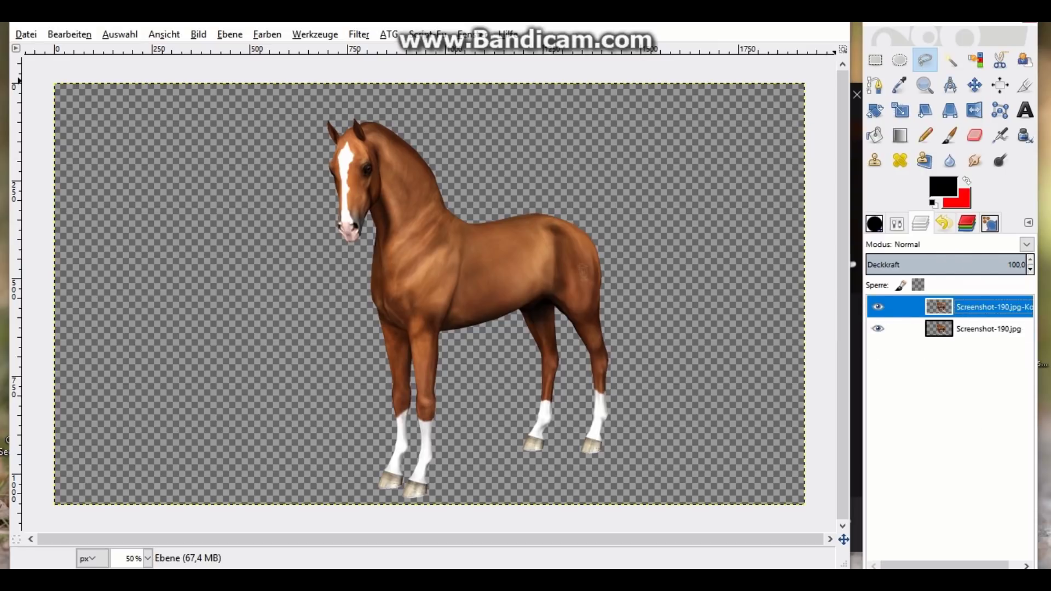
Create a new transparent Ebene layer and delete the original Screenshot-190.jpg layer
key("Page_Down")
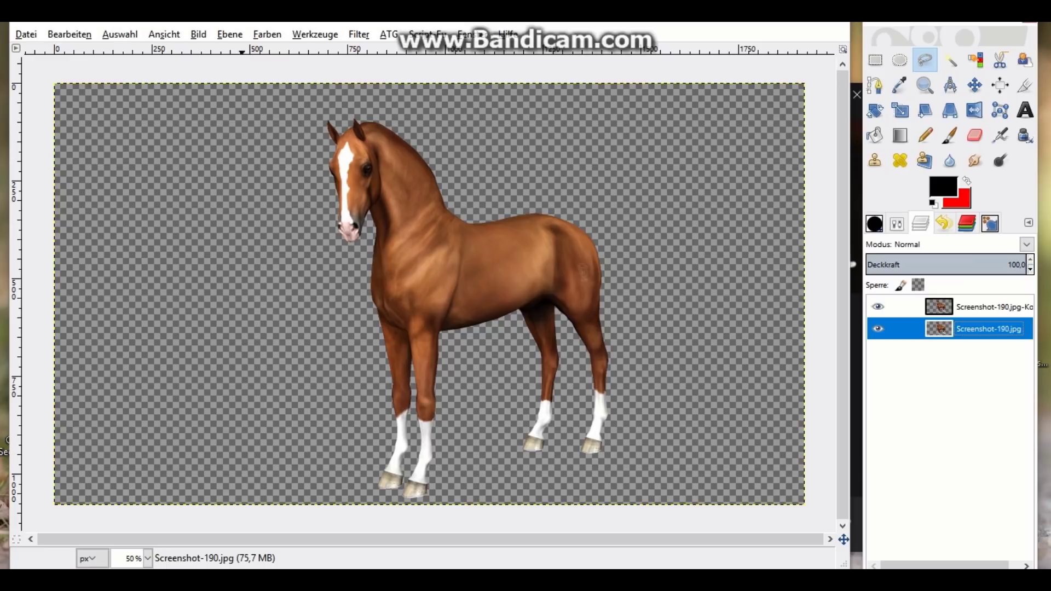
left_click(229, 34)
left_click(257, 51)
left_click(435, 424)
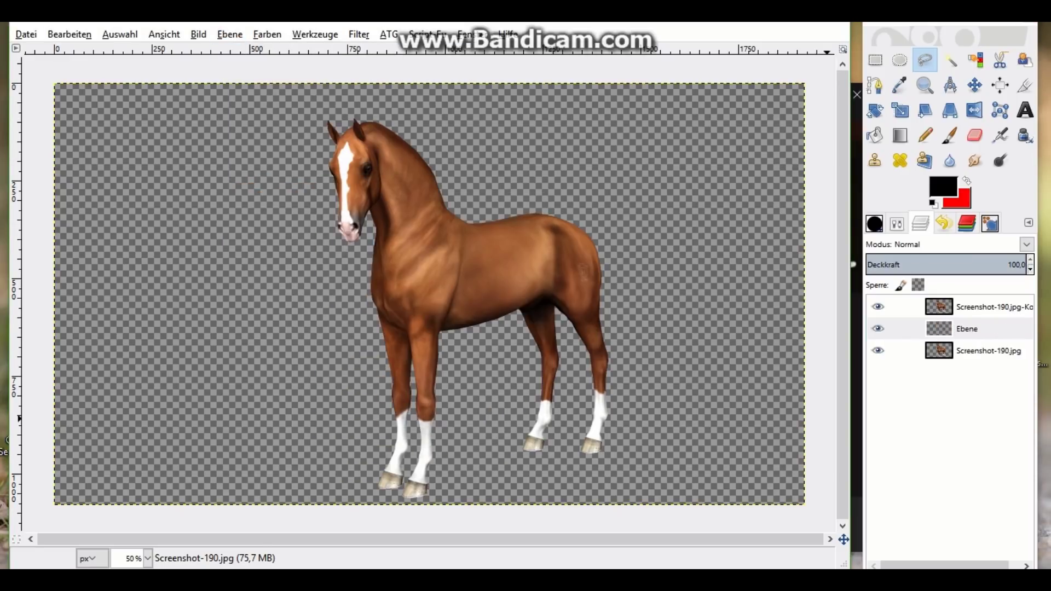
right_click(986, 350)
left_click(876, 134)
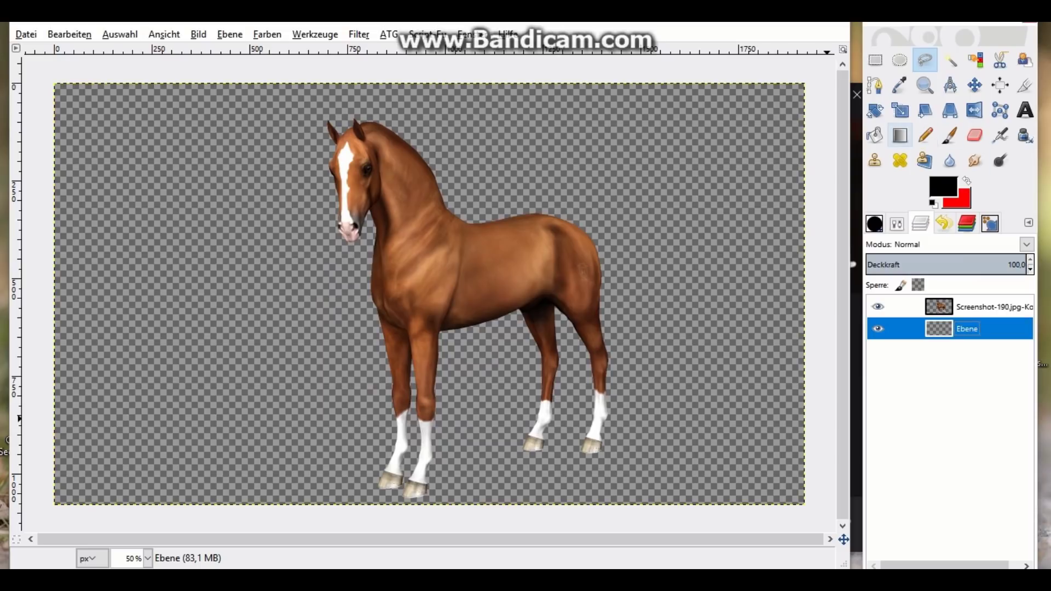
Bucket-fill the transparent Ebene layer with black, then make the horse copy layer active
left_click(875, 134)
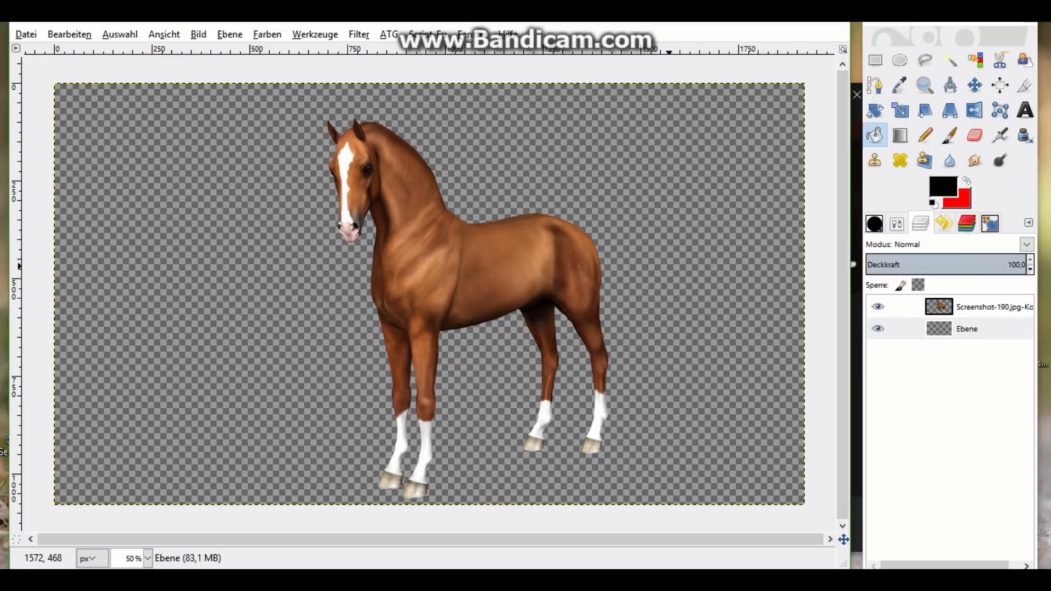
left_click(661, 267)
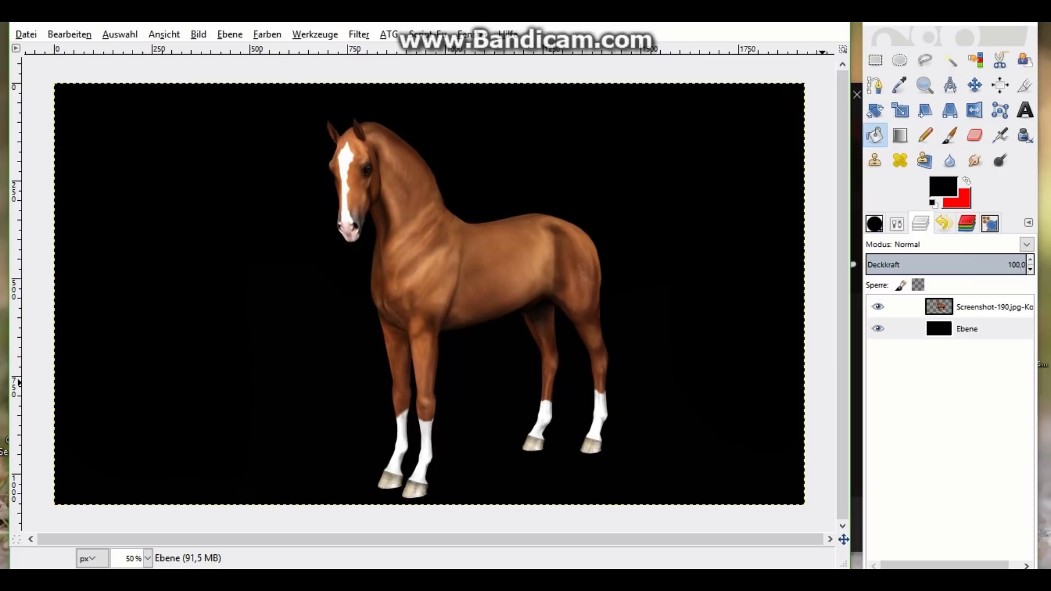
key("Page_Up")
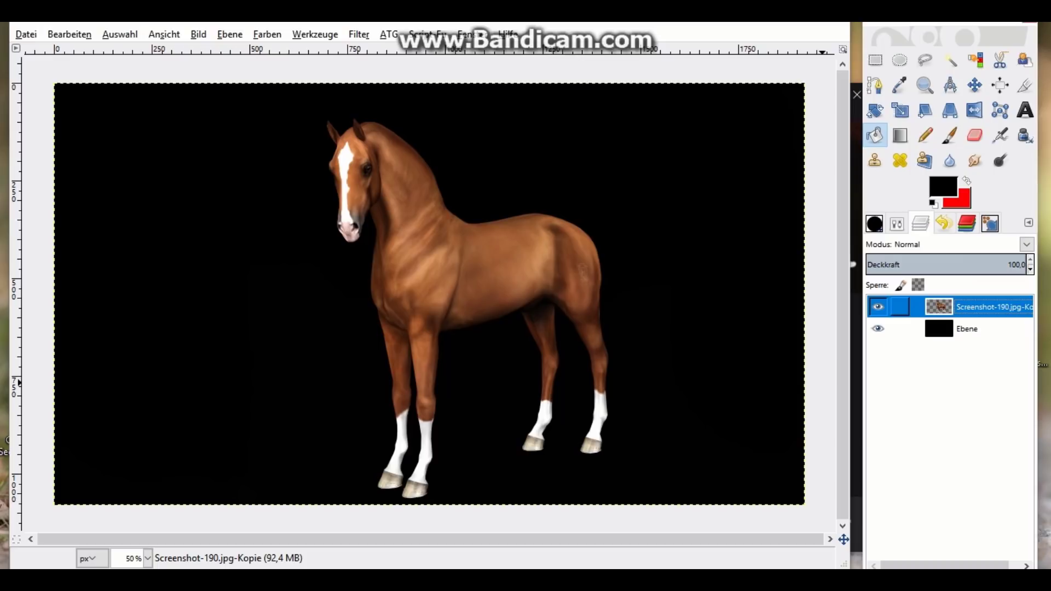
Switch to the Eraser, swap colours, and add a new transparent layer Ebene #1
key("shift+e")
key("x")
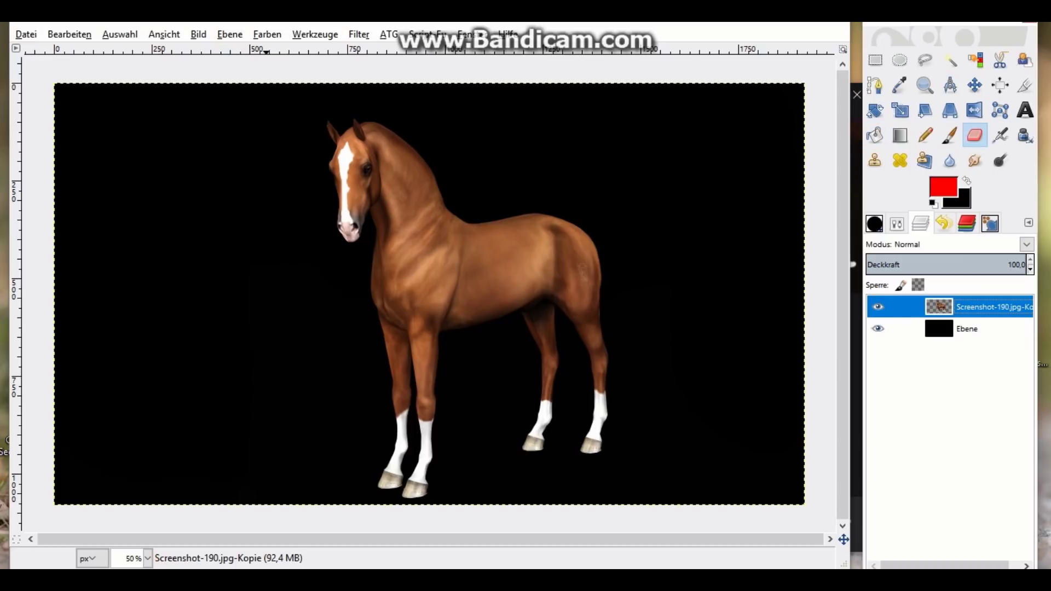
left_click(229, 34)
left_click(262, 53)
left_click(434, 422)
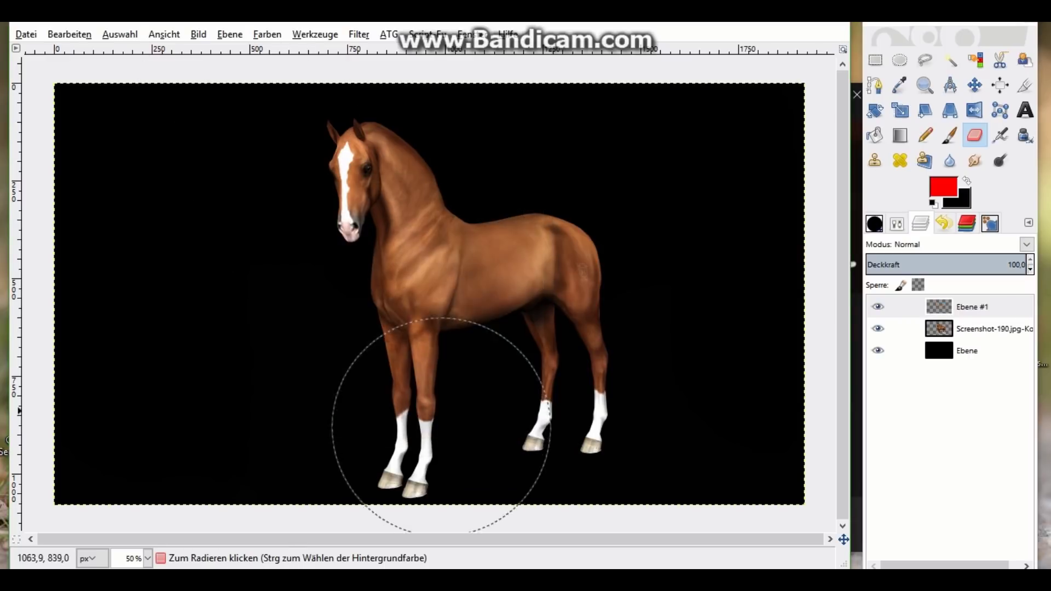
Shrink the eraser size drastically and make the horse copy layer active
key("ctrl+shift+b")
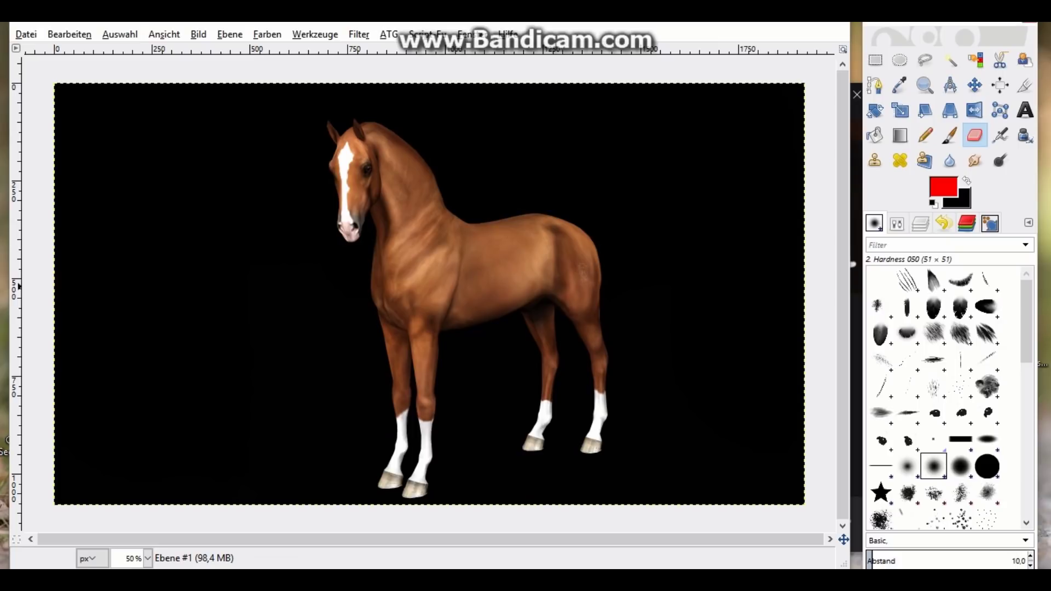
left_click(875, 223)
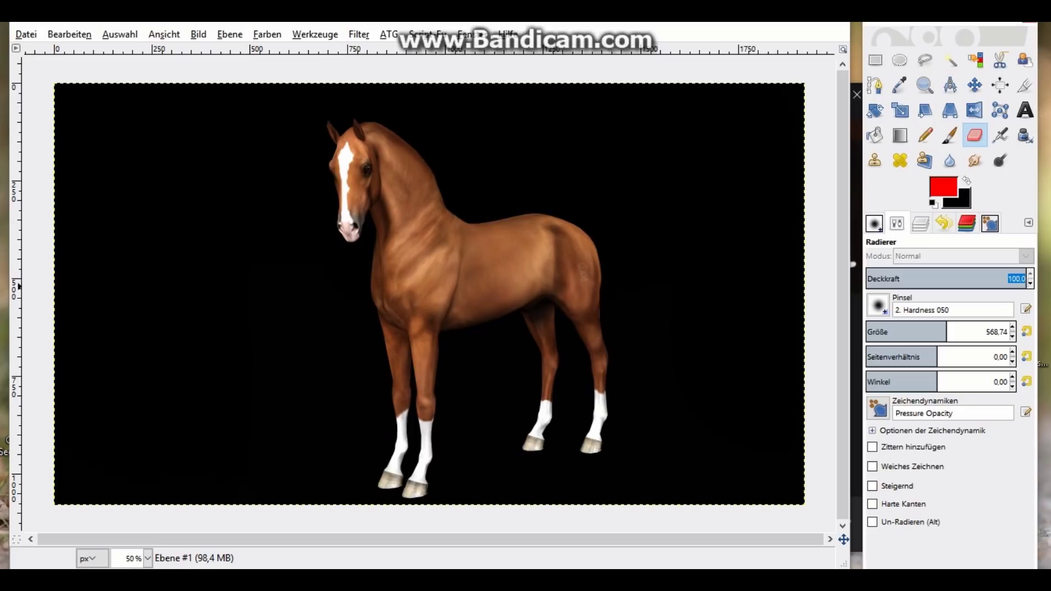
left_click(870, 332)
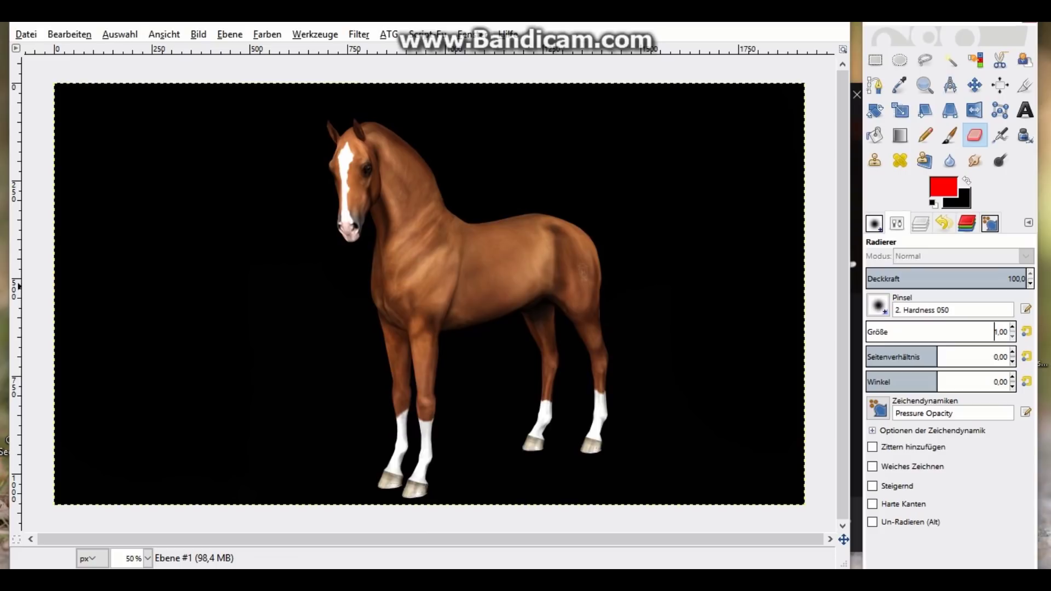
left_click(920, 223)
left_click(980, 329)
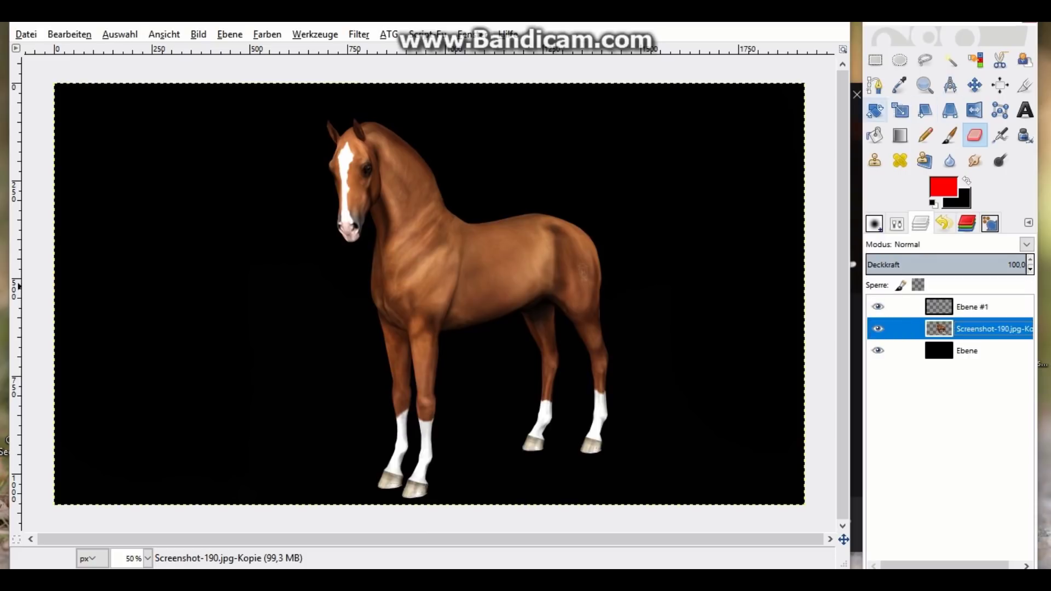
key("o")
left_click(164, 34)
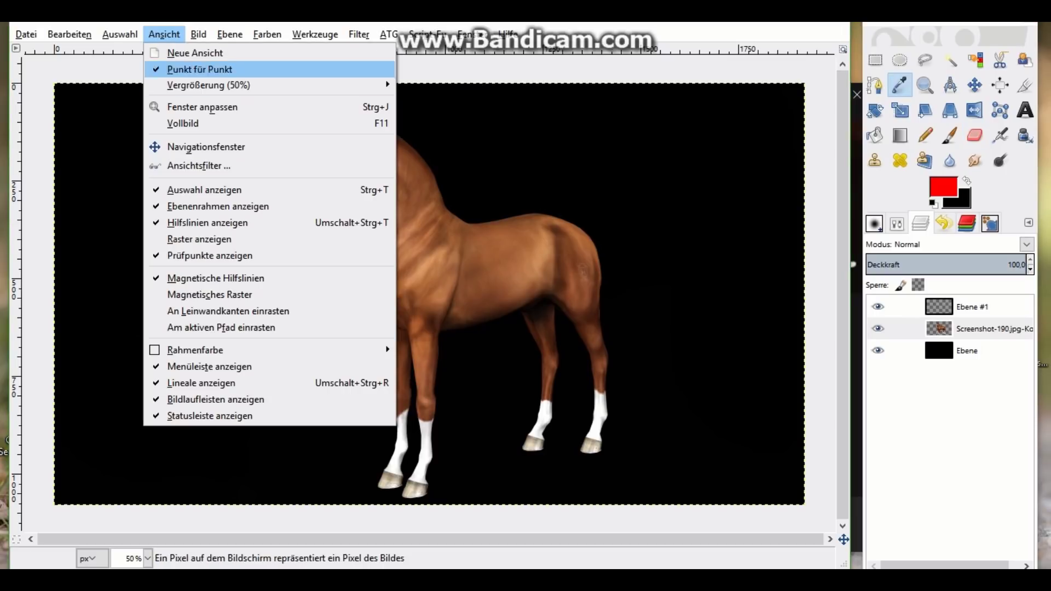
Scale the image to 3000 × 1688 pixels
left_click(165, 34)
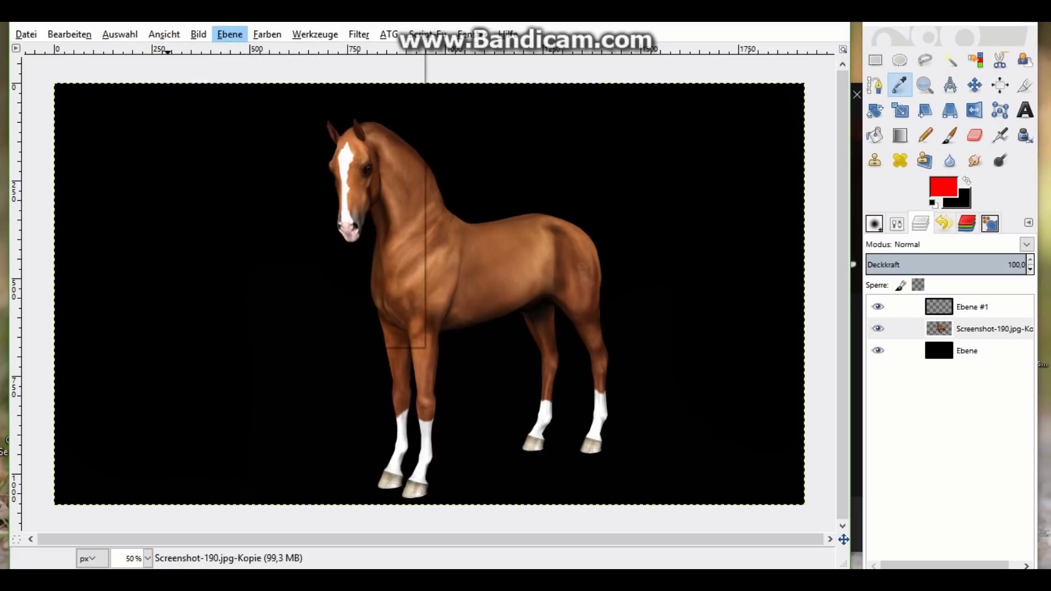
left_click(198, 34)
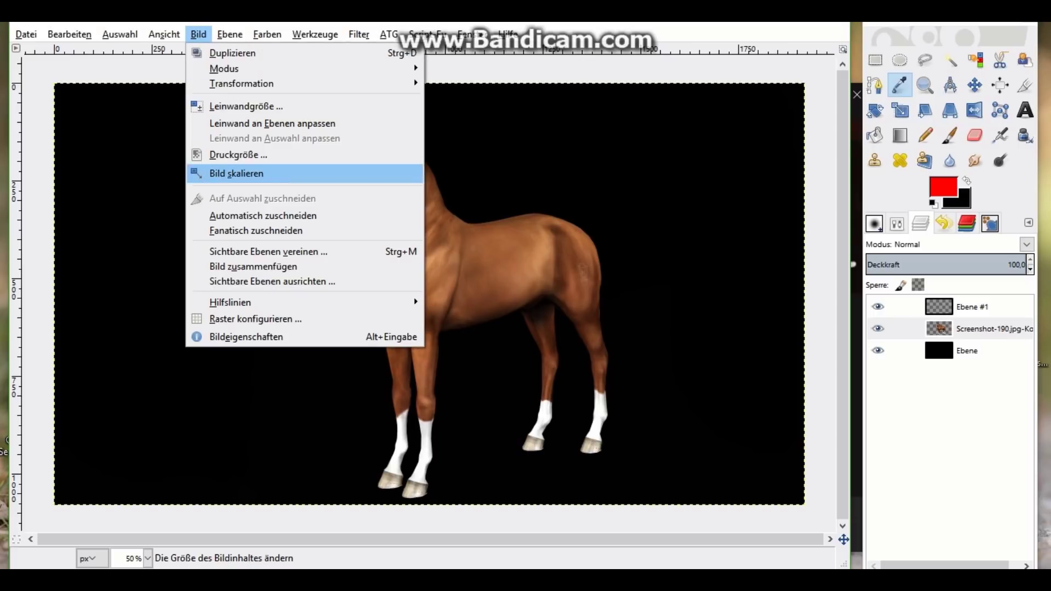
left_click(213, 173)
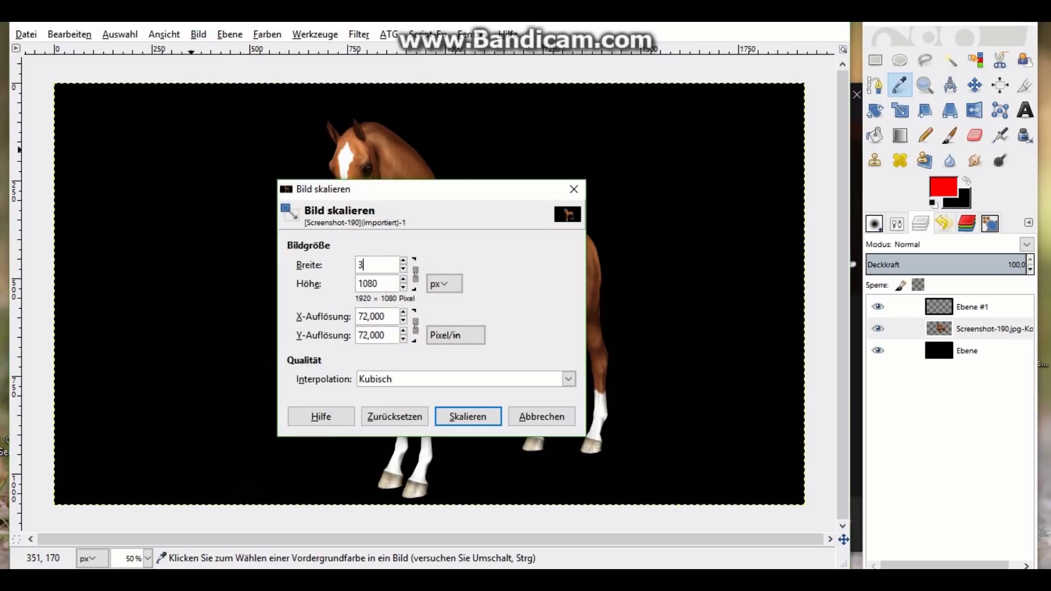
type("3000")
left_click(468, 417)
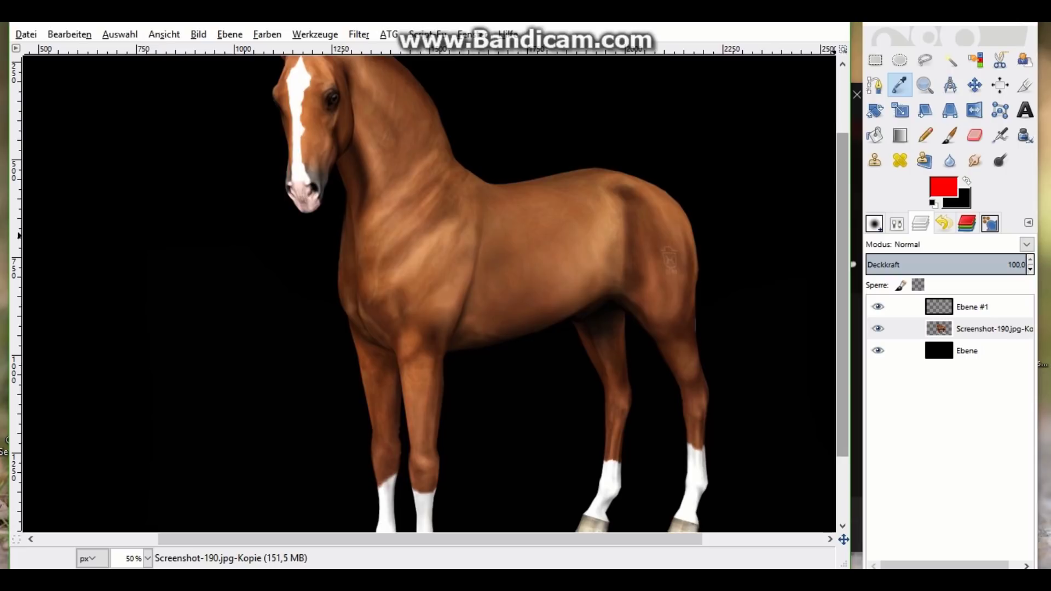
Zoom in and sample the horse's brown body colour as foreground
scroll(818, 190, "up", 2)
scroll(817, 190, "up", 1)
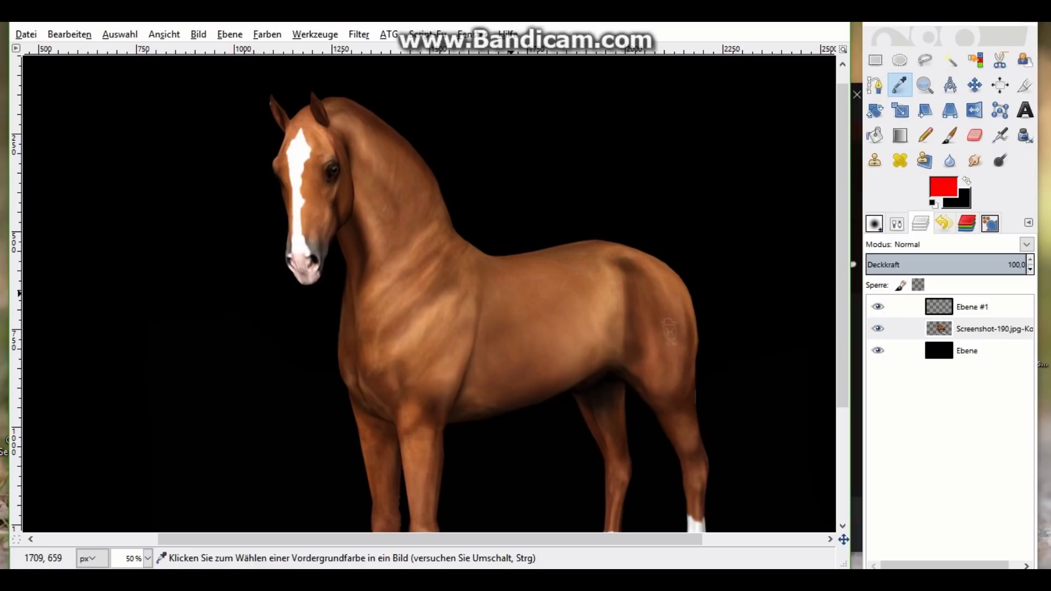
left_click(510, 294)
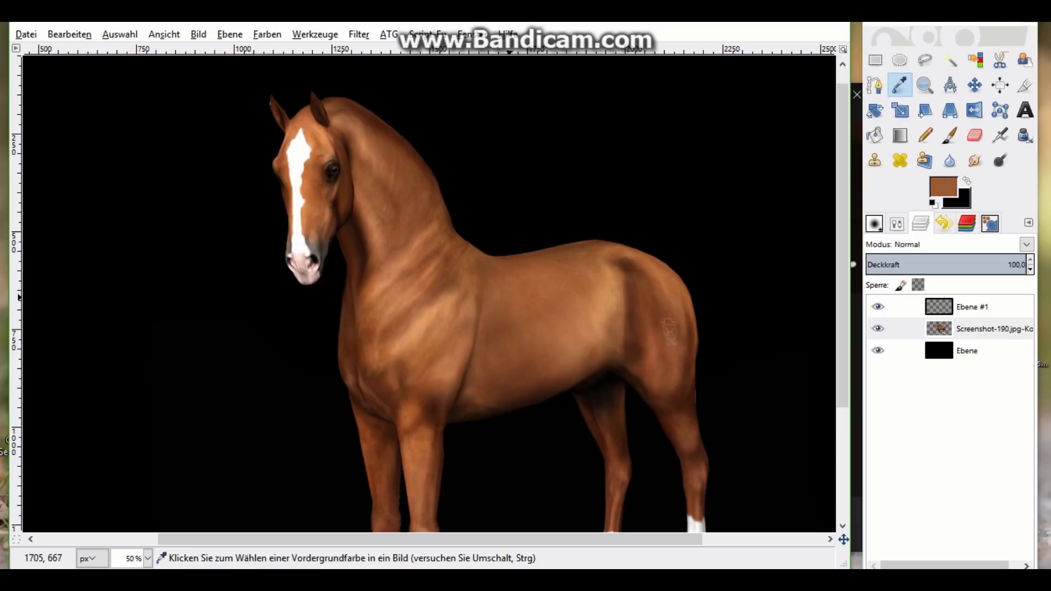
Inspect the sampled brown, then sample and check a darker brown from the horse
left_click(943, 186)
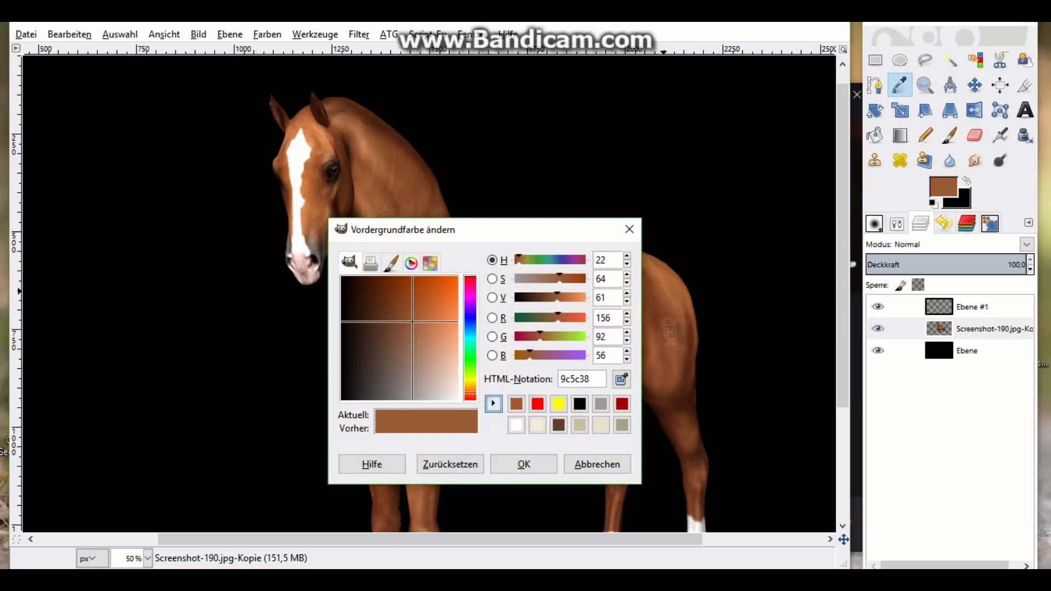
left_click(524, 464)
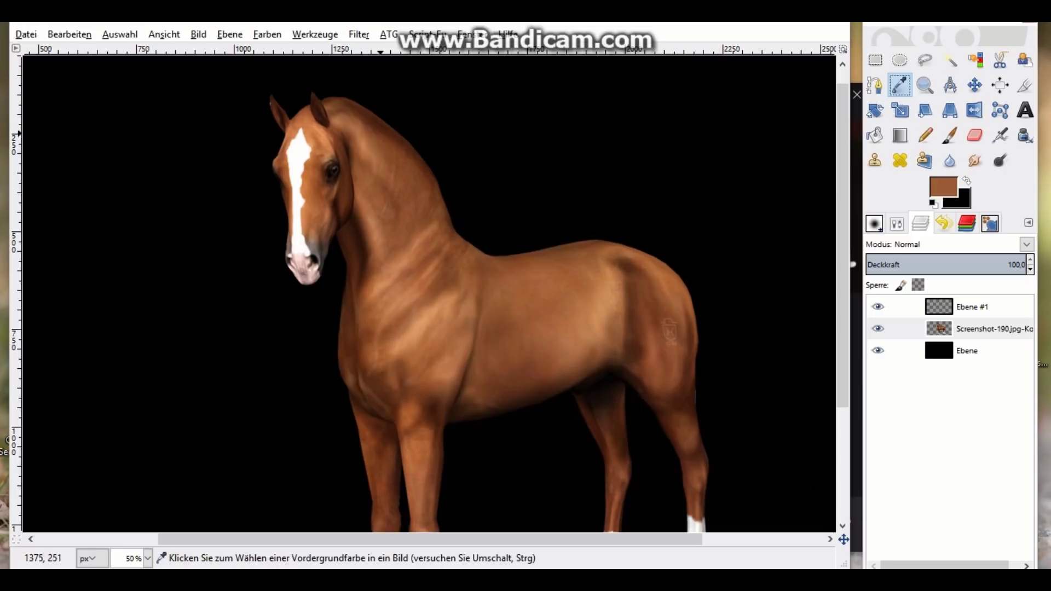
left_click(370, 121)
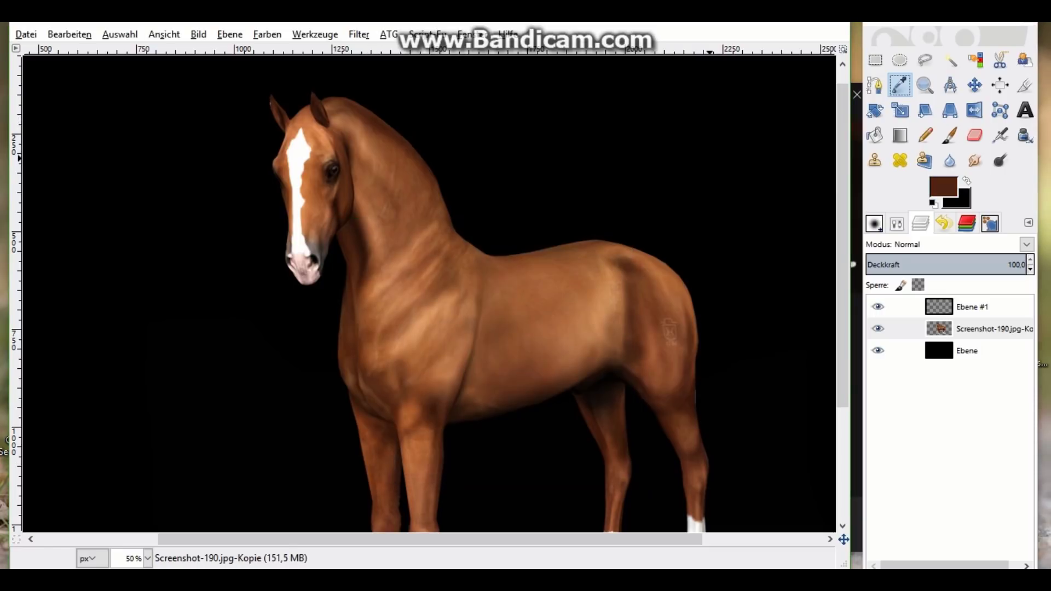
left_click(943, 186)
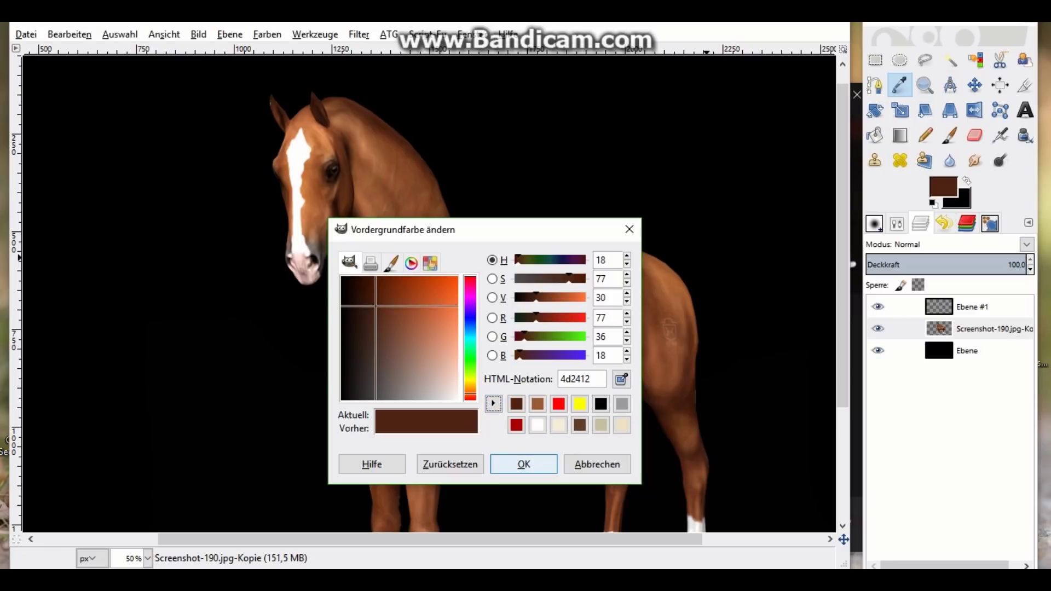
left_click(524, 465)
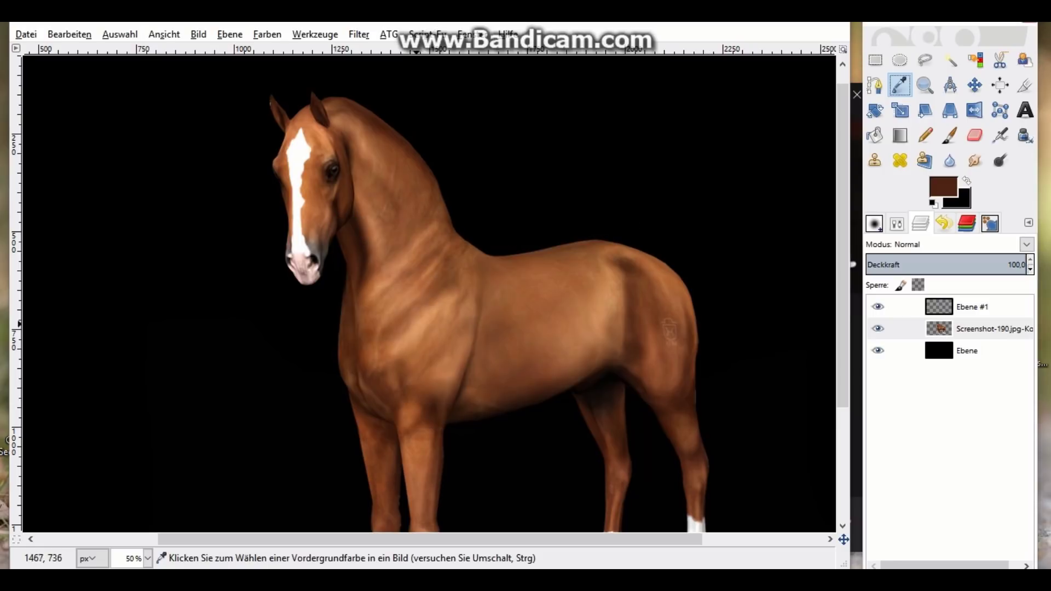
Save light orange-brown df9764 to the colour history, settle on 9c5c38, and activate Ebene #1
left_click(417, 336)
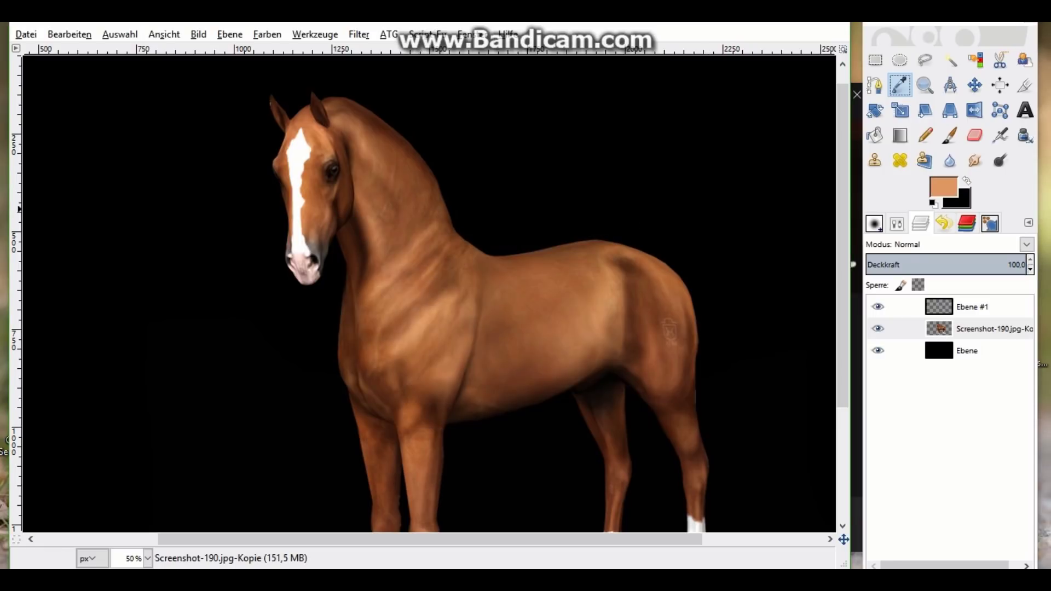
left_click(943, 186)
left_click(494, 403)
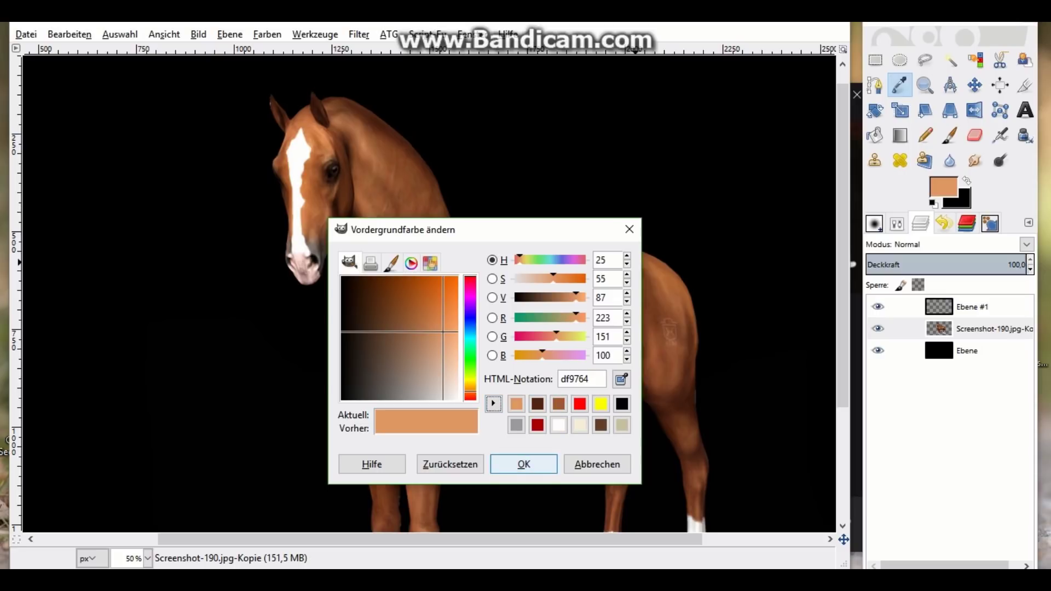
left_click(559, 403)
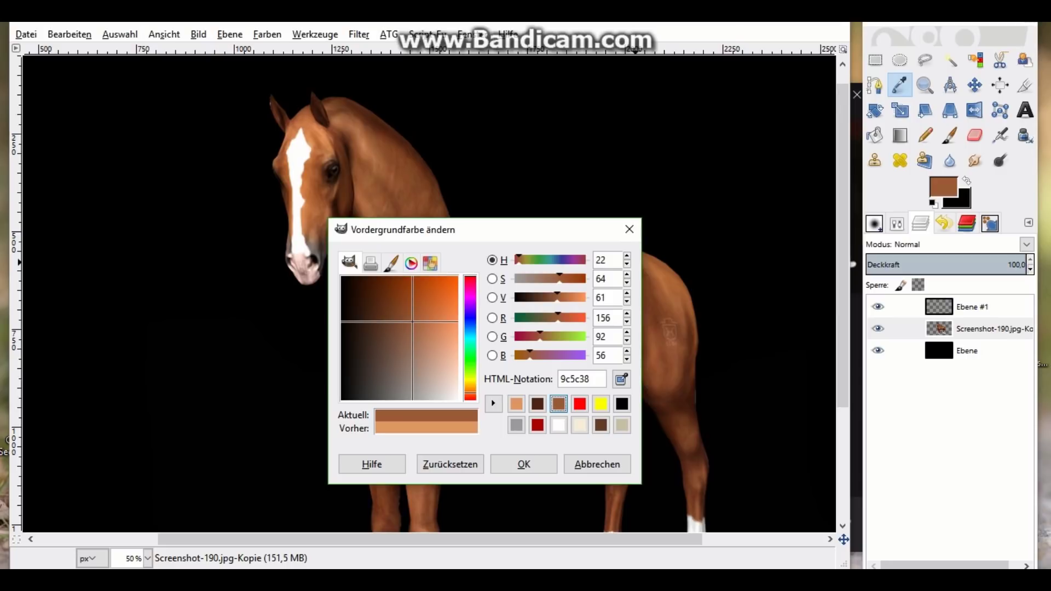
left_click(524, 465)
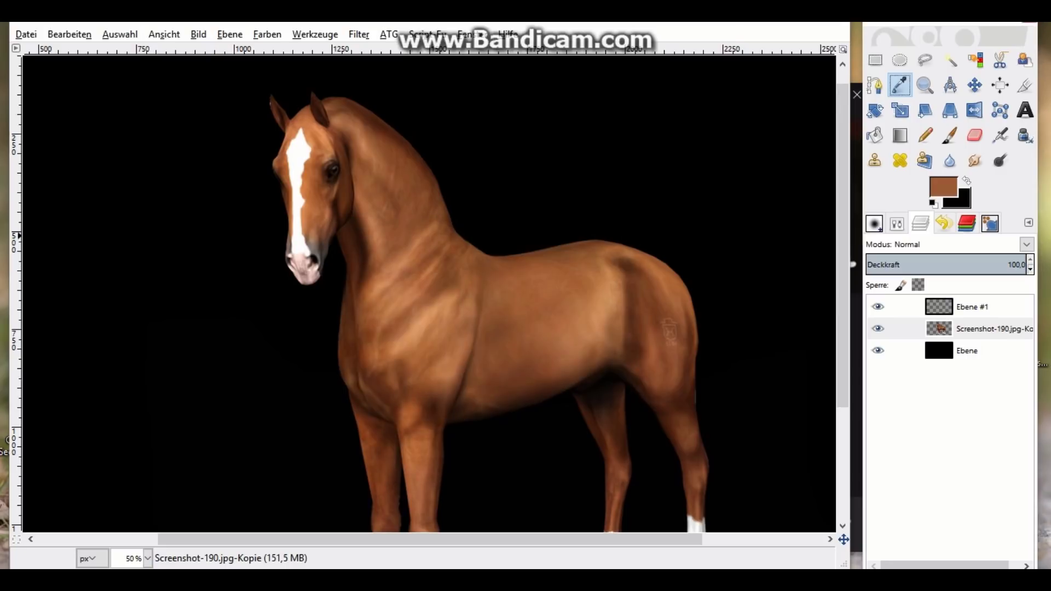
left_click(931, 306)
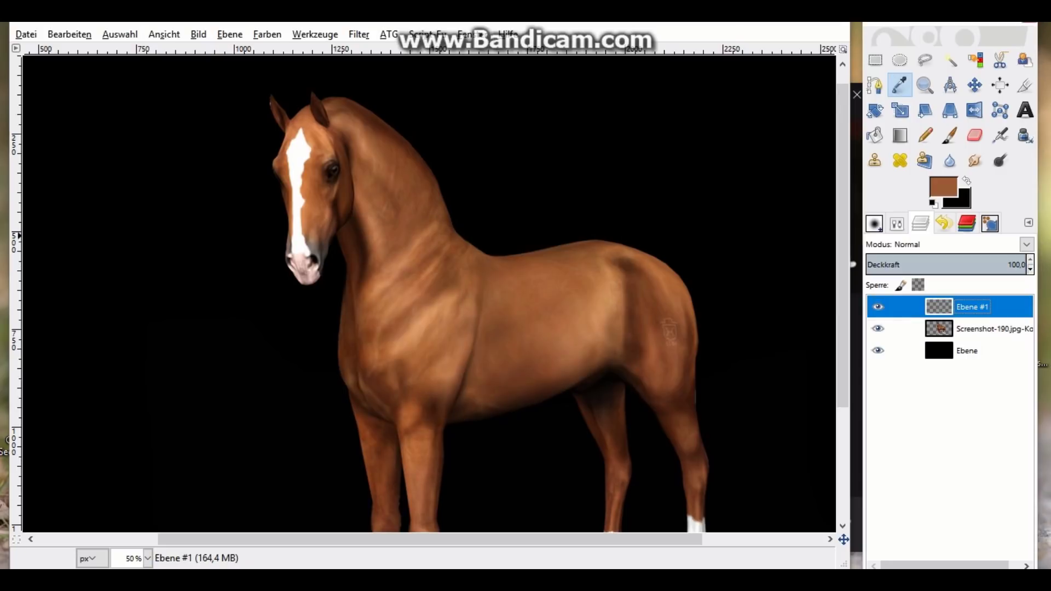
Set the Paintbrush to 2. Hardness 050 at size 68 with Pressure Opacity dynamics
left_click(950, 135)
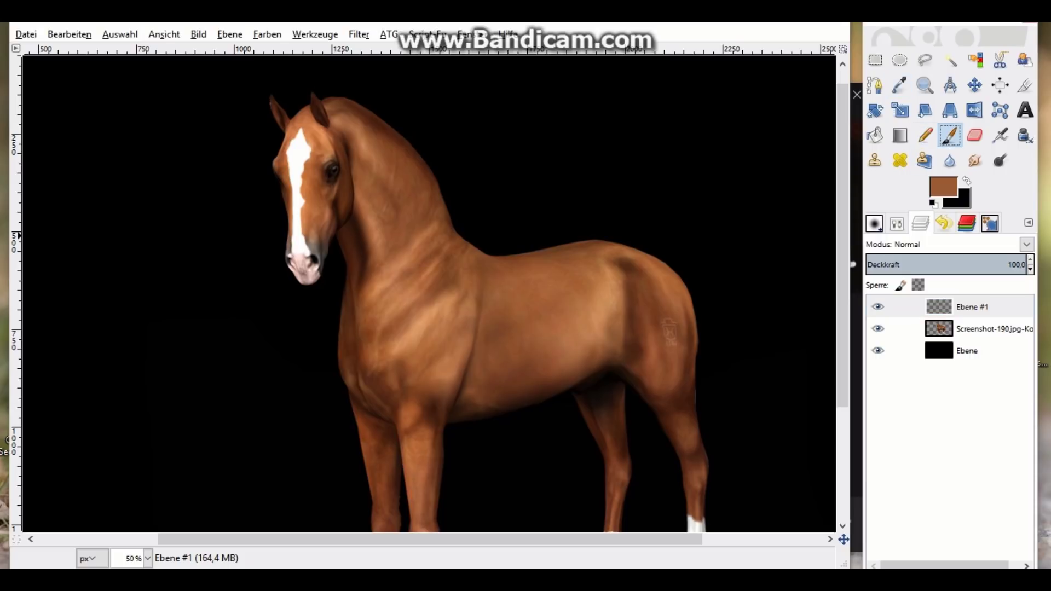
left_click(875, 223)
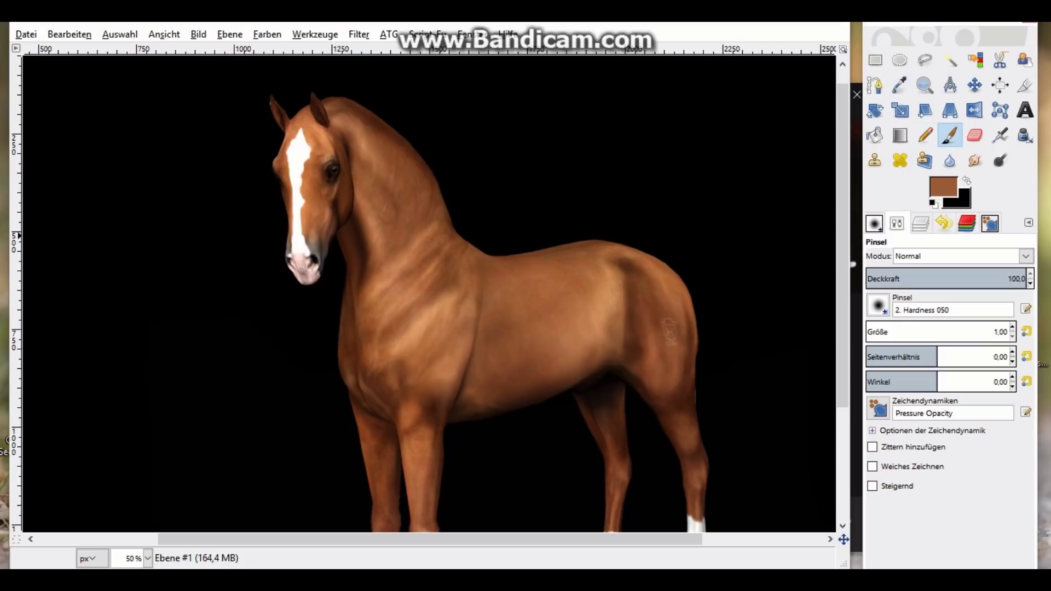
scroll(931, 332, "up", 4)
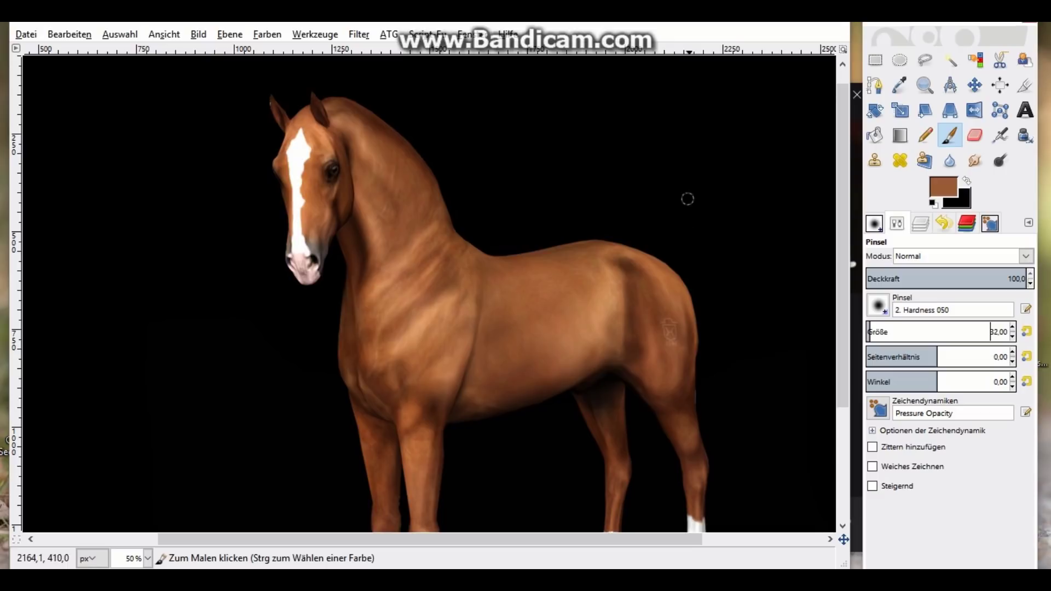
scroll(990, 331, "up", 1)
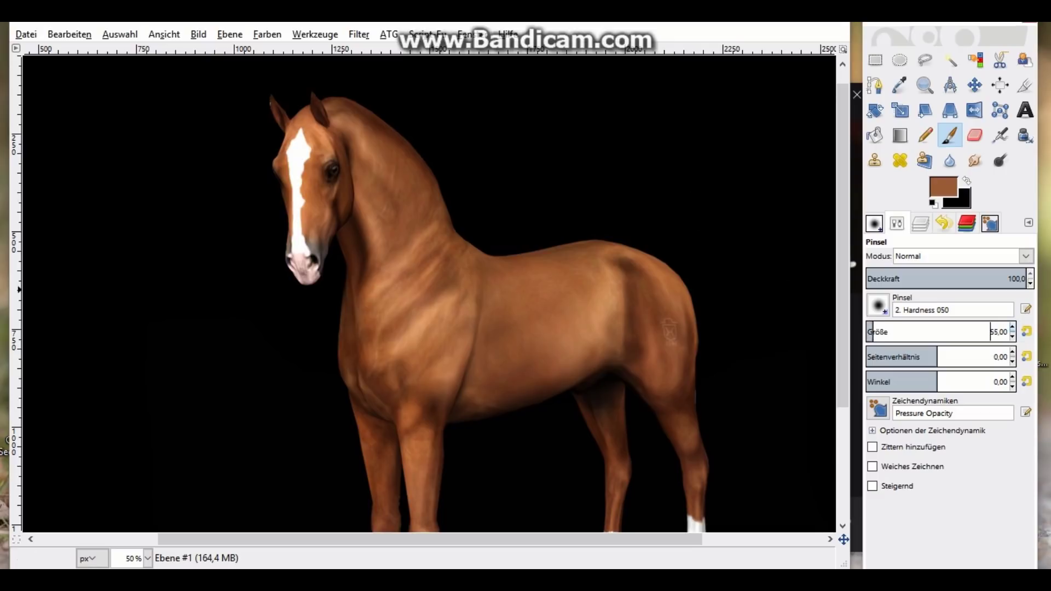
left_click(878, 407)
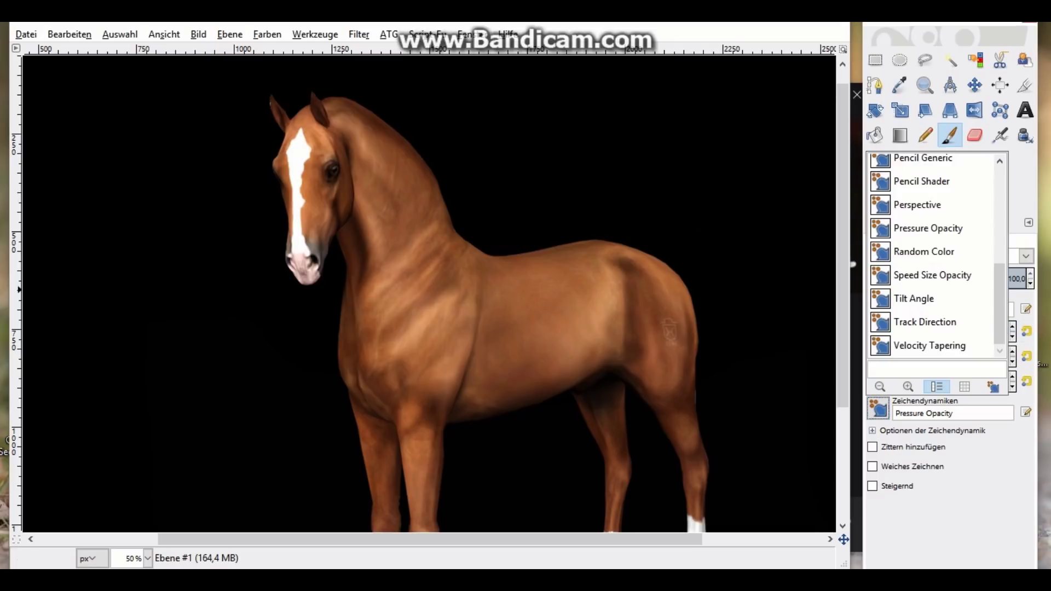
scroll(999, 304, "up", 3)
scroll(1000, 304, "down", 3)
key("Escape")
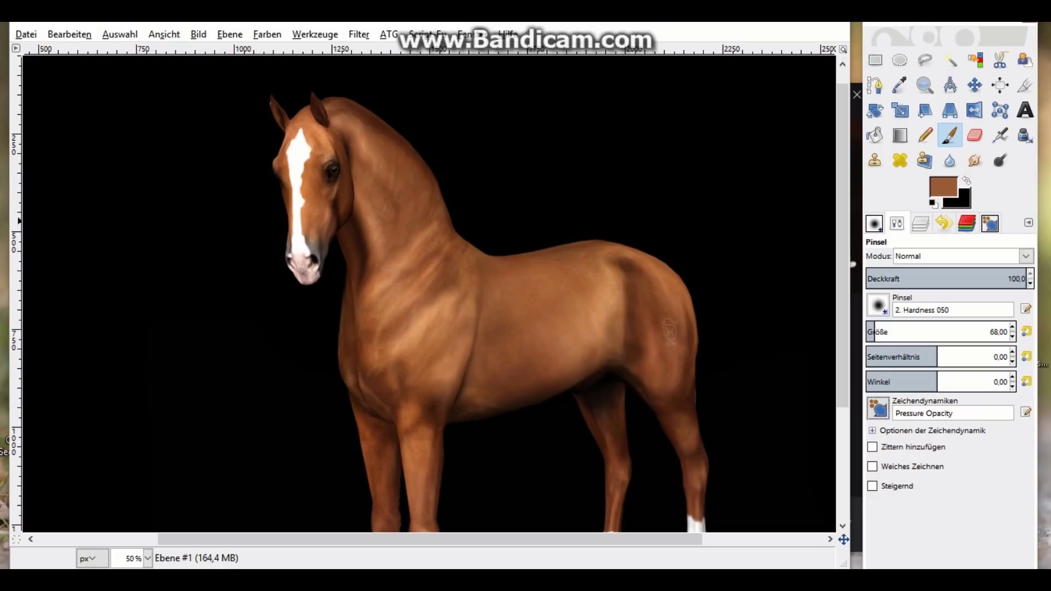
key("ctrl+l")
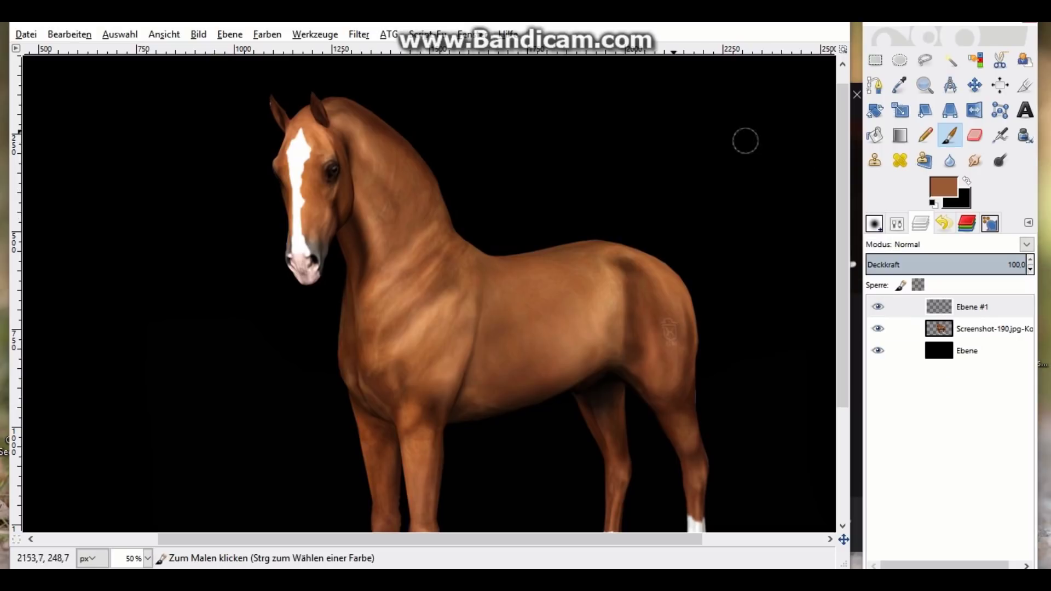
Paint a mid-brown dab beside the head, then a dark brown 4d2412 dab left of it
left_click(120, 207)
left_click_drag(121, 207, 121, 205)
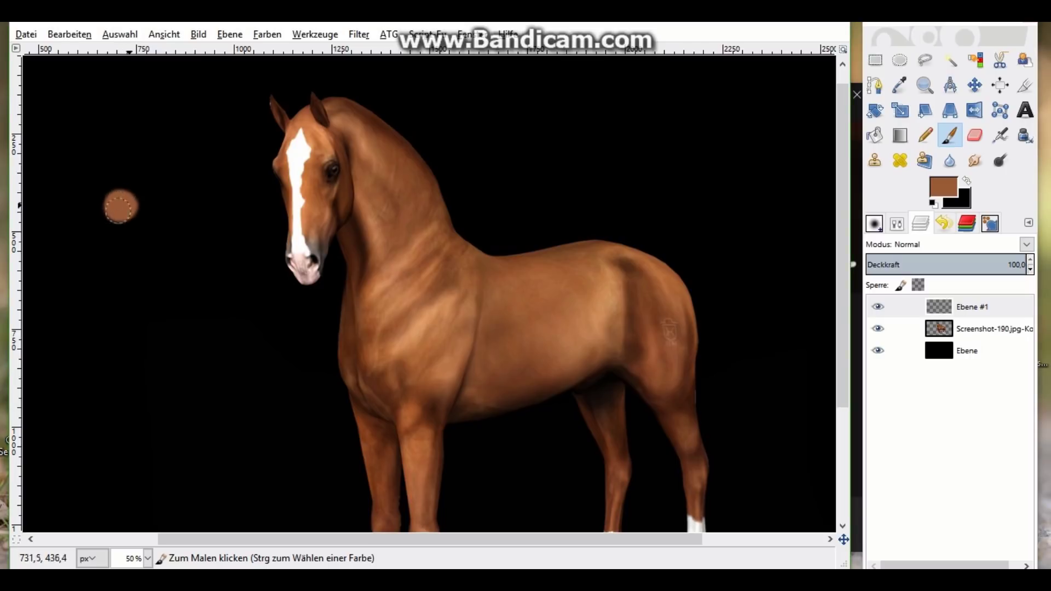
left_click(942, 186)
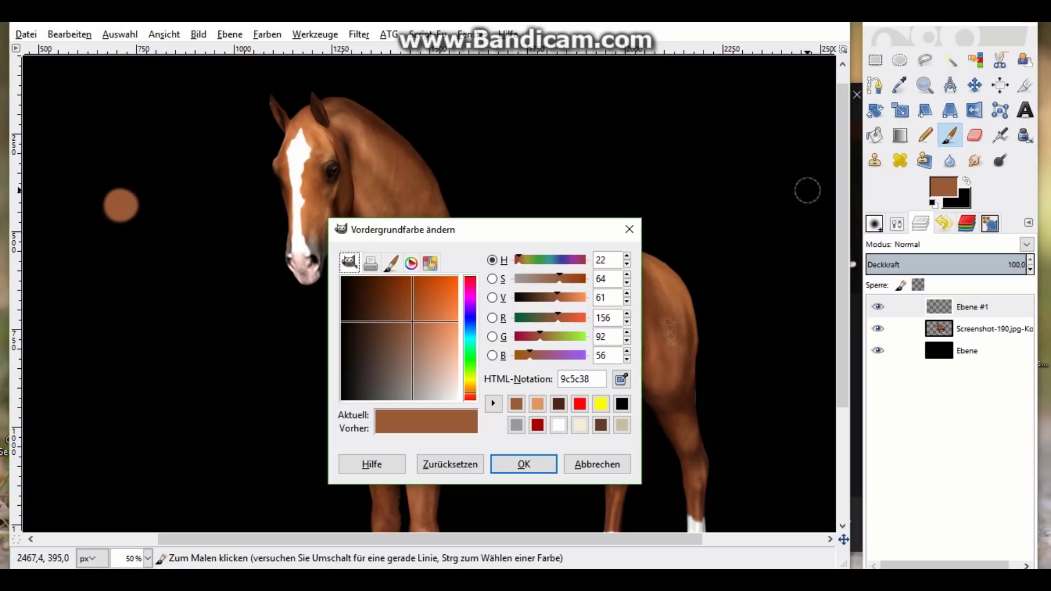
left_click(558, 404)
left_click(523, 464)
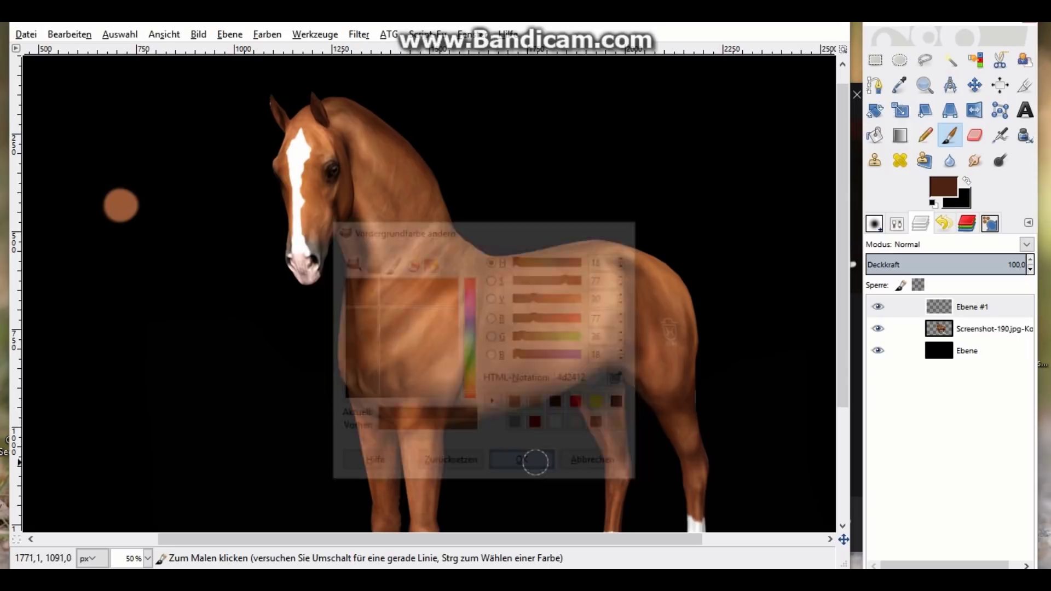
left_click(99, 207)
left_click_drag(99, 207, 92, 203)
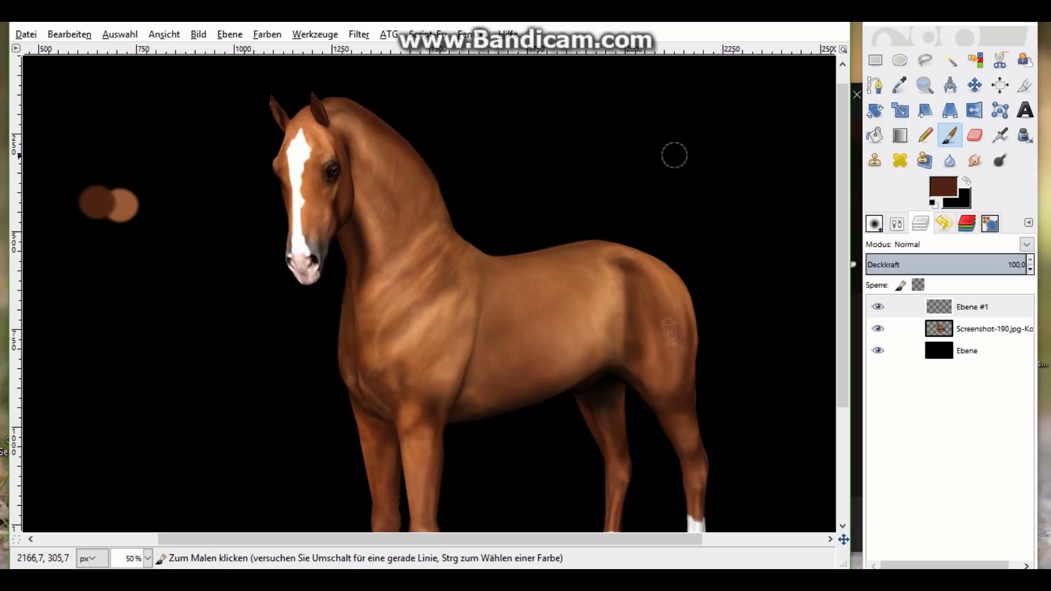
Paint a light-orange dab over the brown dabs and make Ebene #1 active
left_click(943, 186)
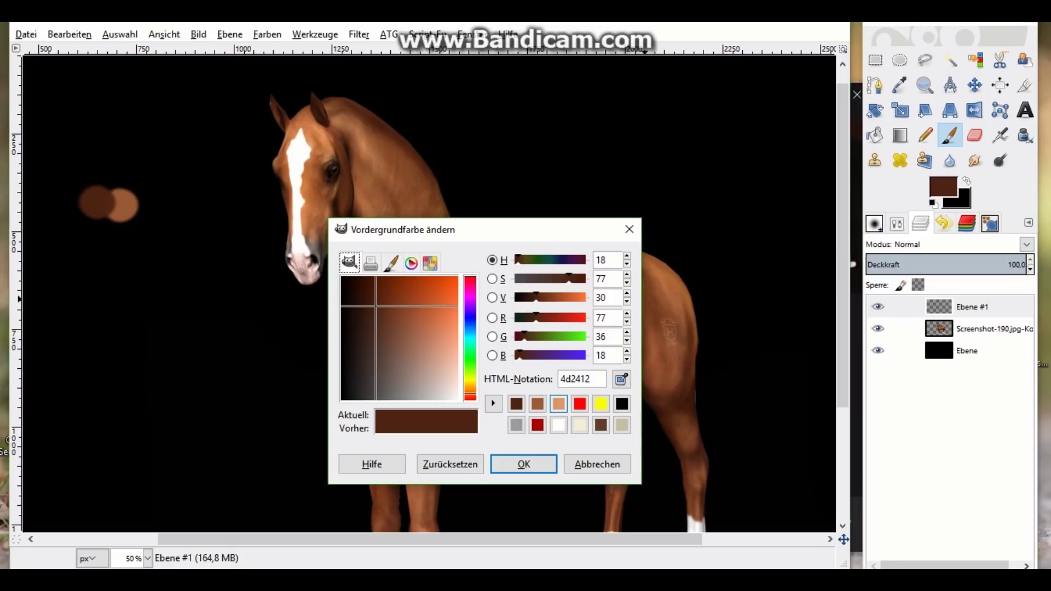
left_click(558, 404)
left_click(523, 464)
left_click_drag(103, 218, 103, 223)
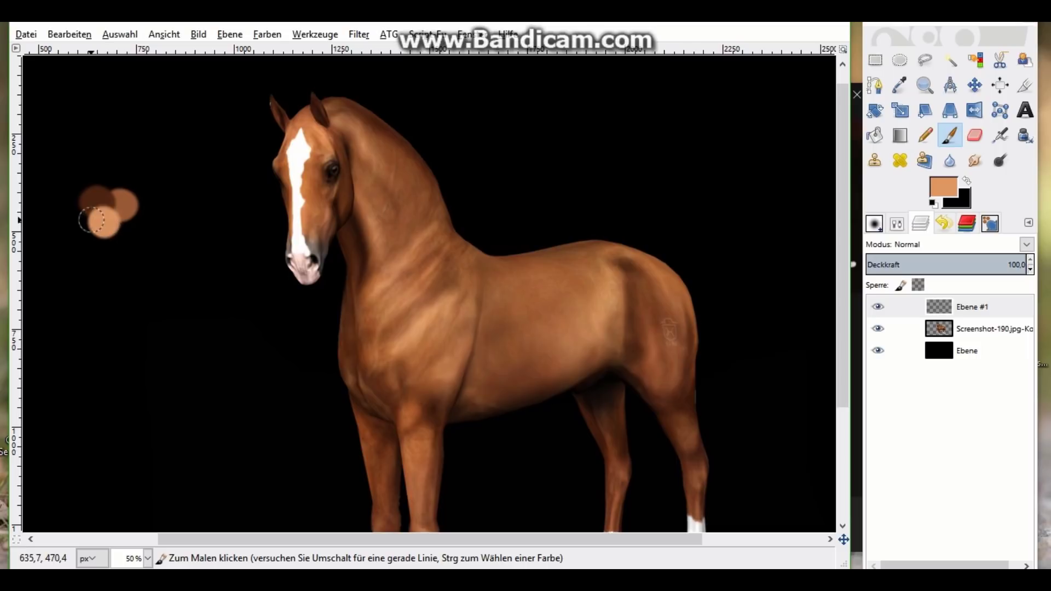
left_click(903, 307)
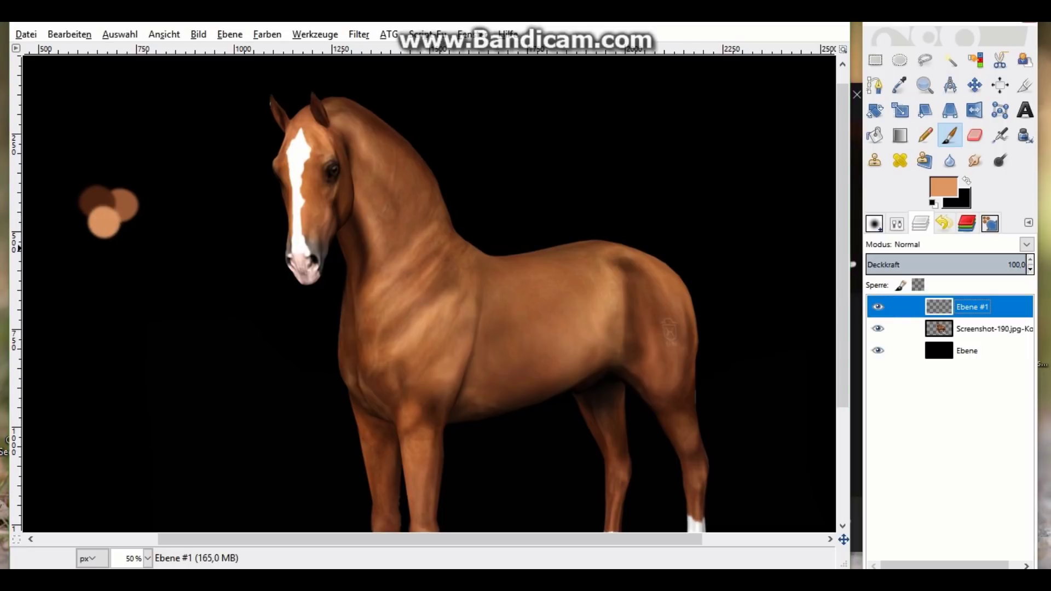
Set the paintbrush Größe to 4 and enable Weiches Zeichnen with Qualität 83 and Gewicht 768.7
left_click(874, 224)
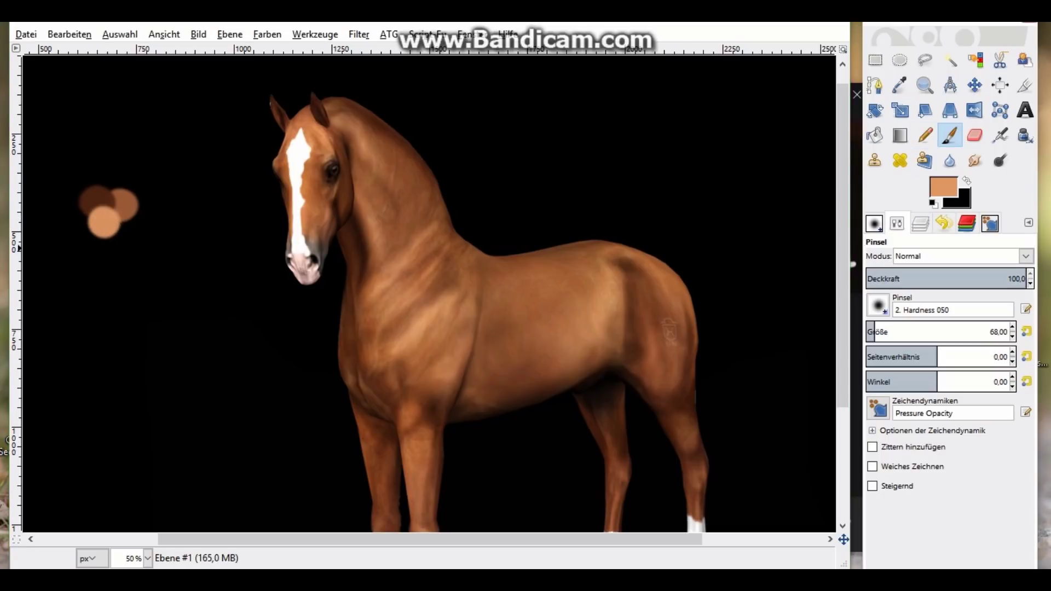
left_click(867, 332)
left_click(872, 467)
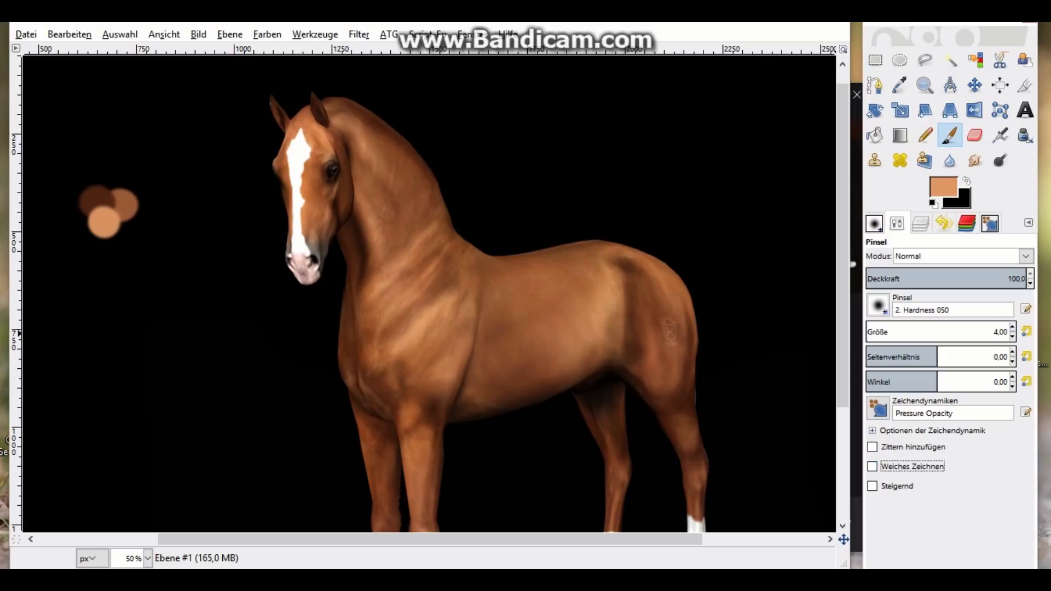
left_click_drag(903, 486, 1001, 486)
left_click_drag(882, 510, 991, 510)
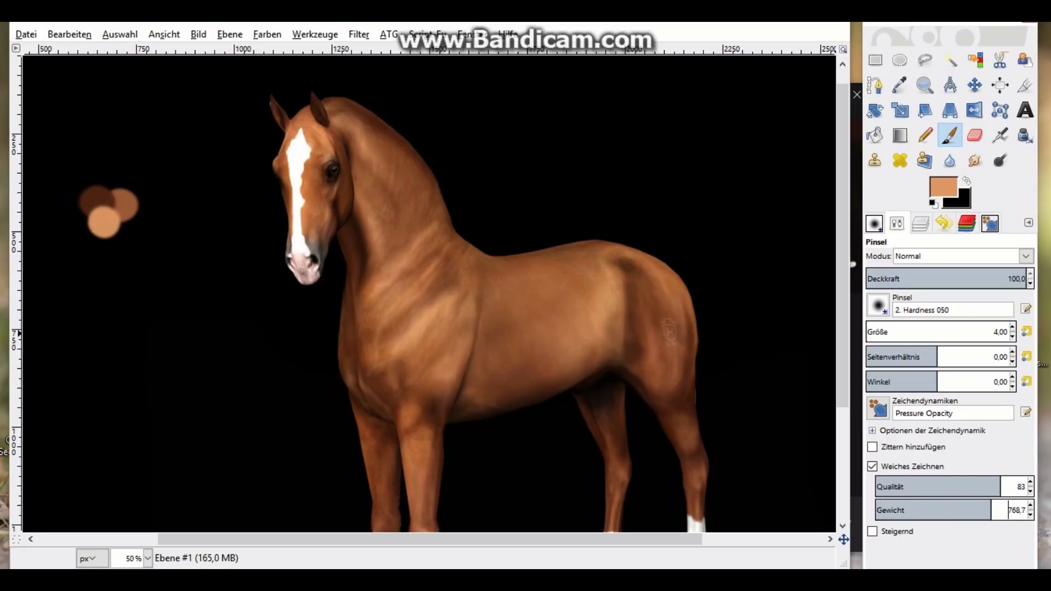
left_click(872, 430)
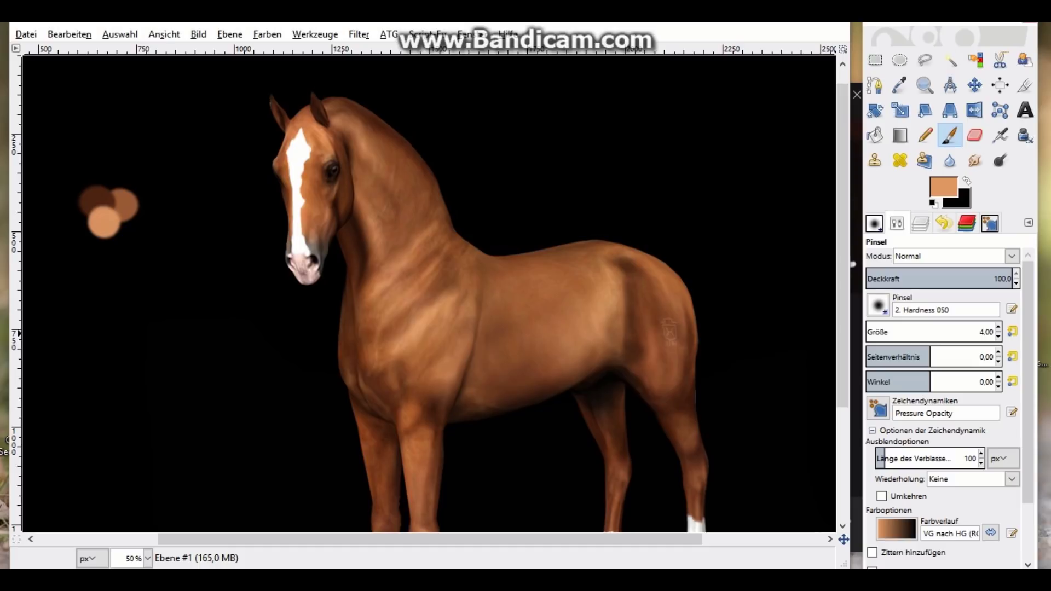
left_click(872, 430)
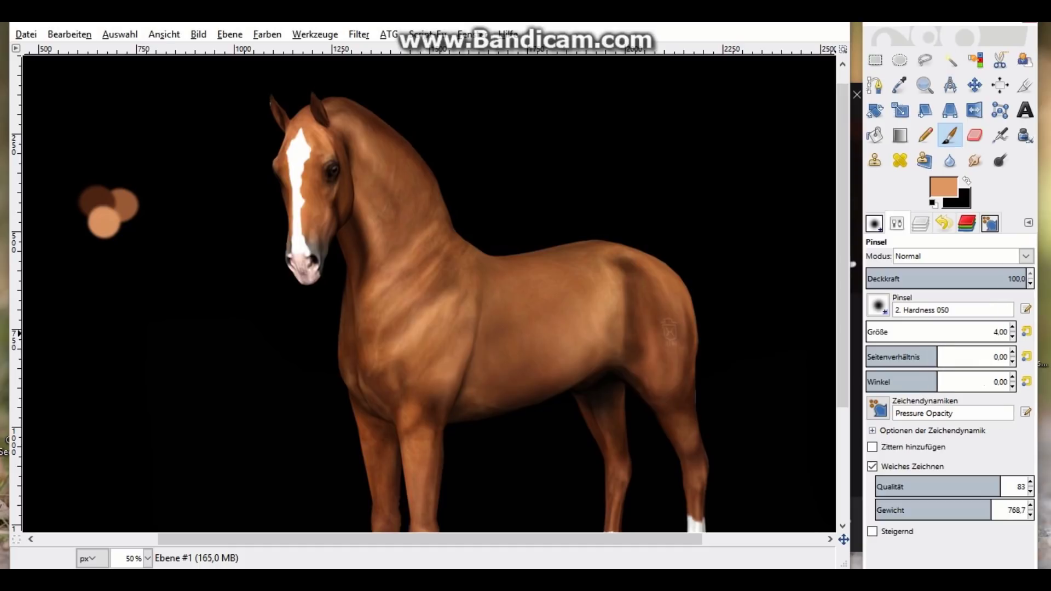
key("ctrl+l")
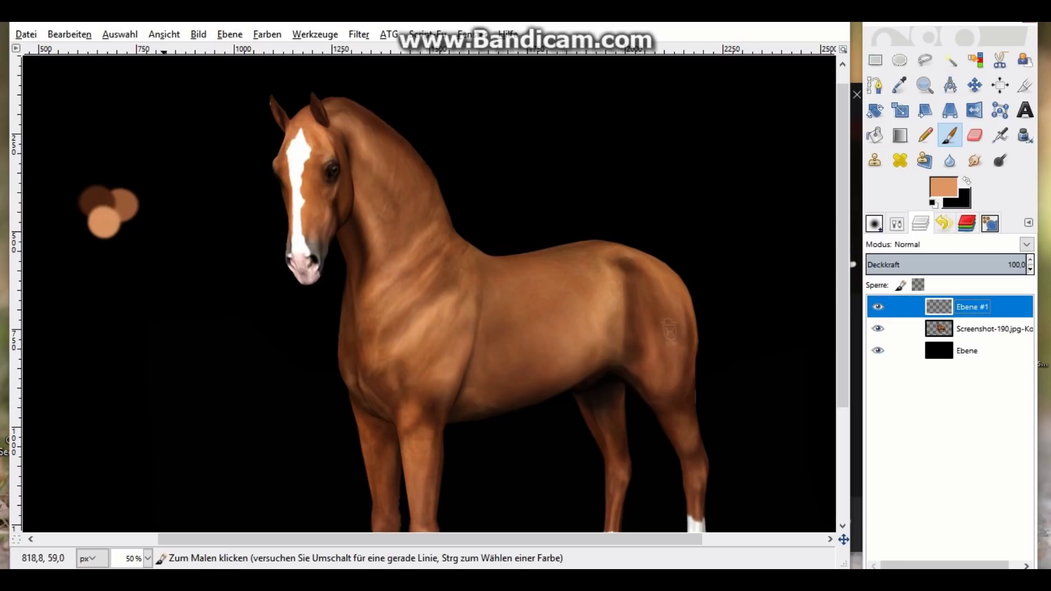
Sample a medium brown from the test dabs with the Color Picker, then return to the Paintbrush
left_click(900, 85)
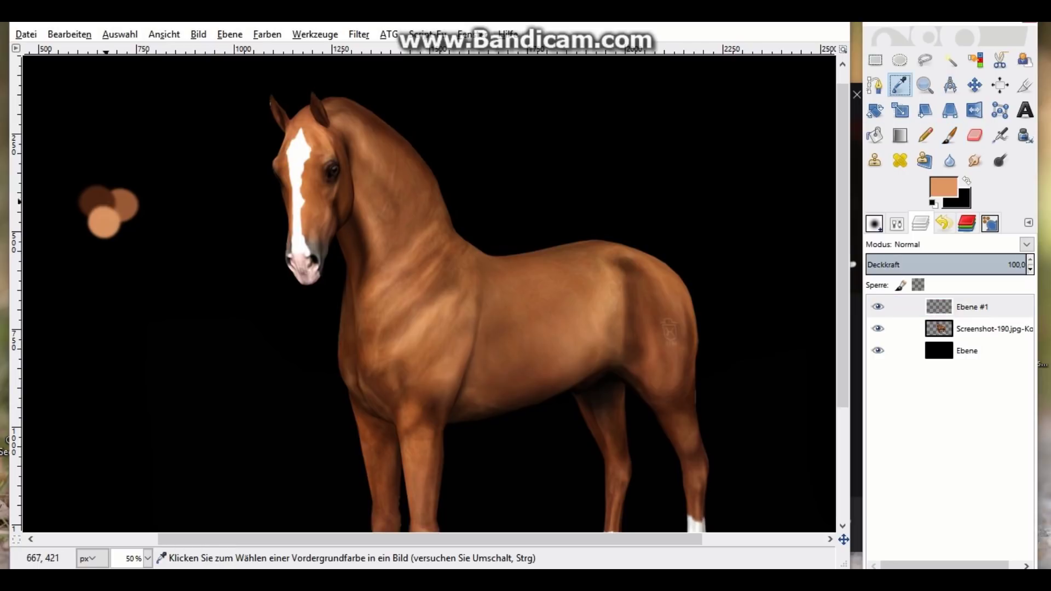
left_click(130, 207)
left_click(950, 135)
Zoom to 400% on the horse's head, back to 200%, and make Screenshot-190.jpg-Kopie active
left_click(163, 33)
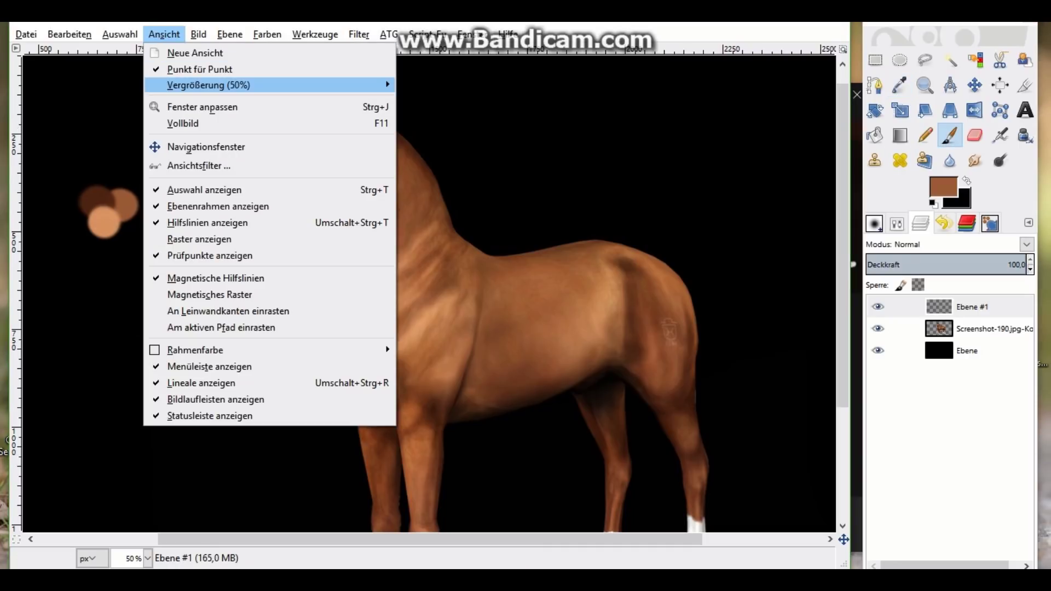
left_click(569, 201)
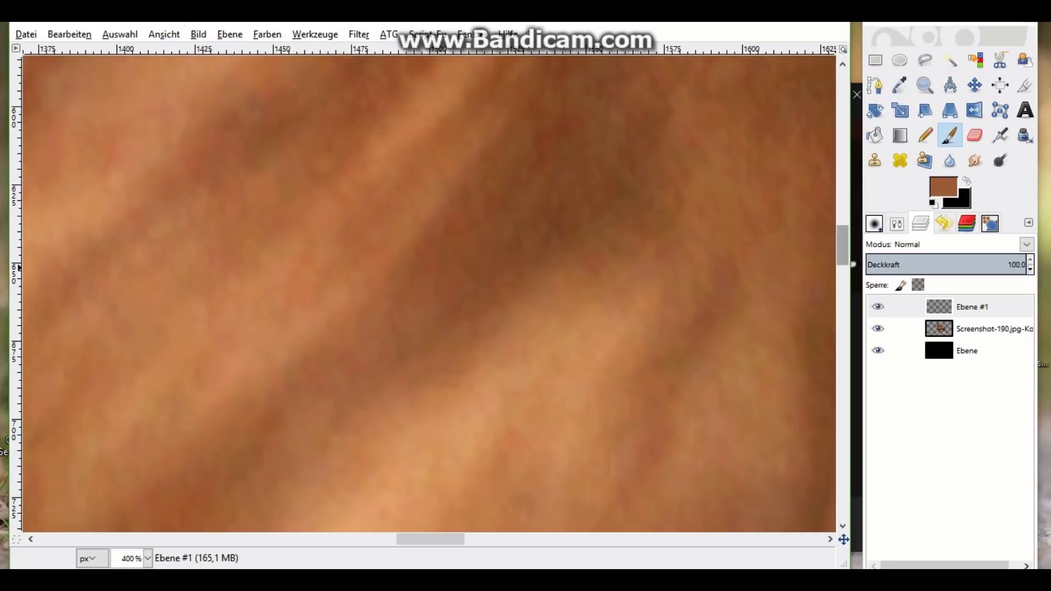
scroll(569, 200, "up", 10)
scroll(440, 527, "left", 5)
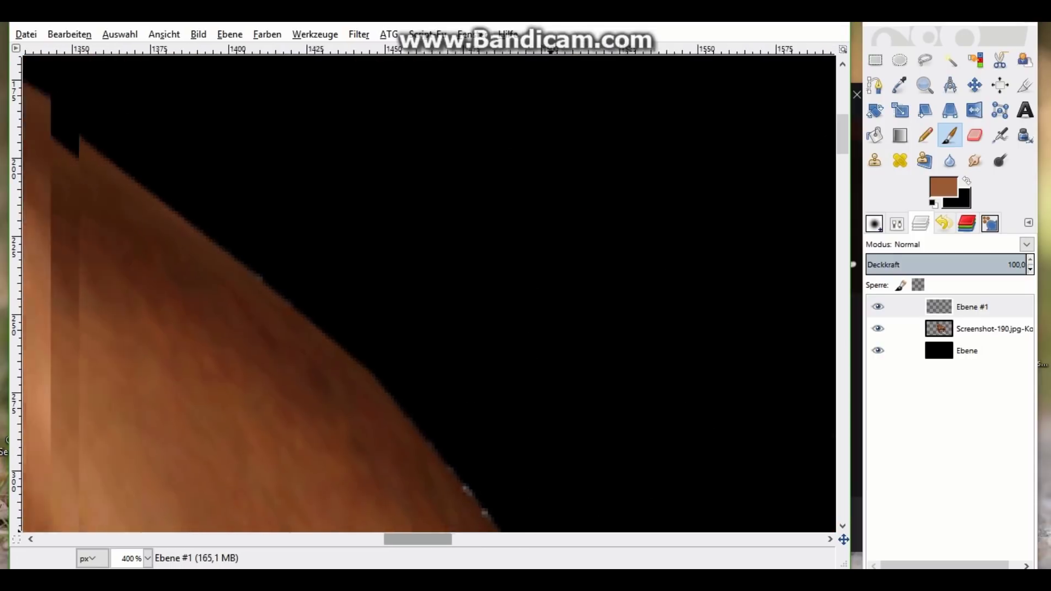
scroll(440, 527, "left", 5)
left_click(164, 34)
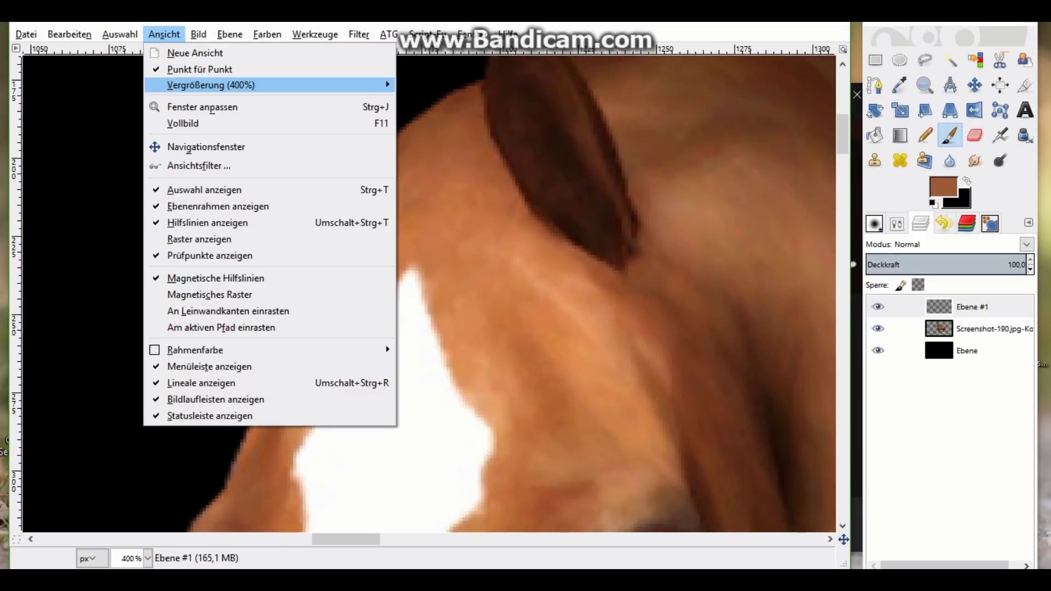
left_click(448, 221)
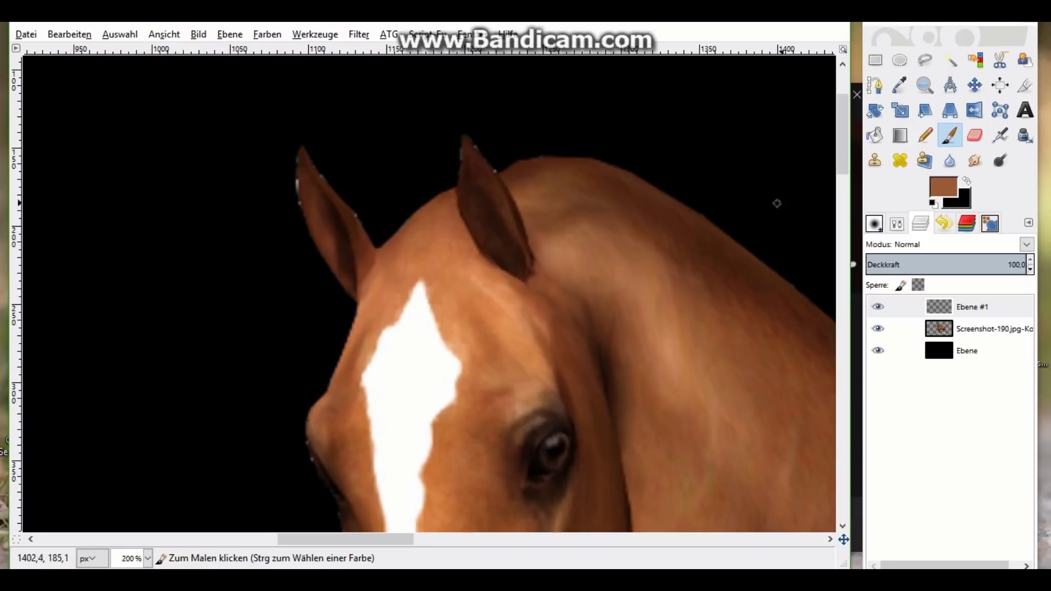
scroll(819, 141, "down", 2)
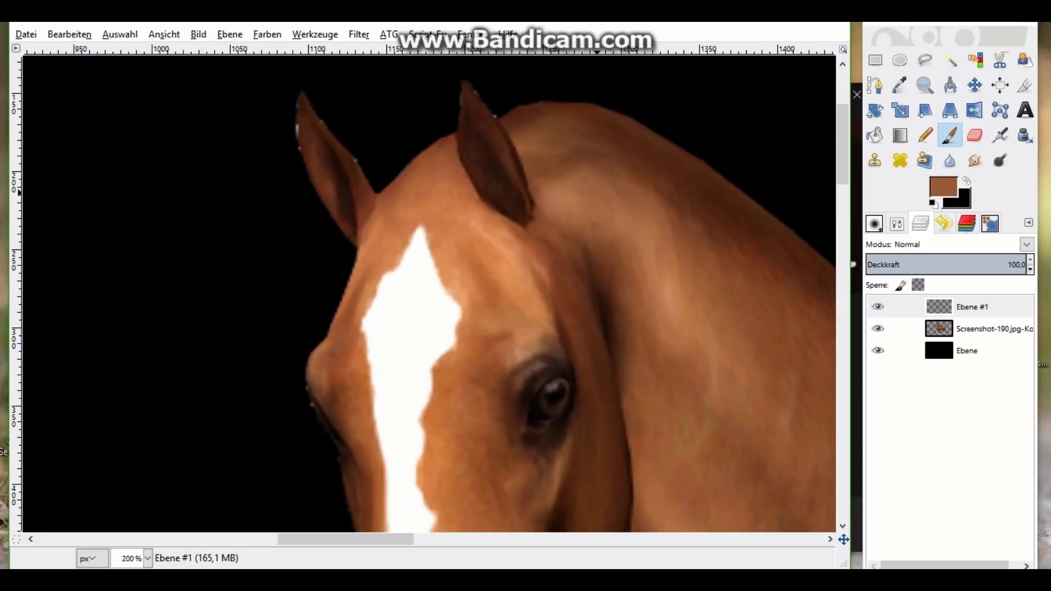
left_click(980, 329)
left_click(359, 34)
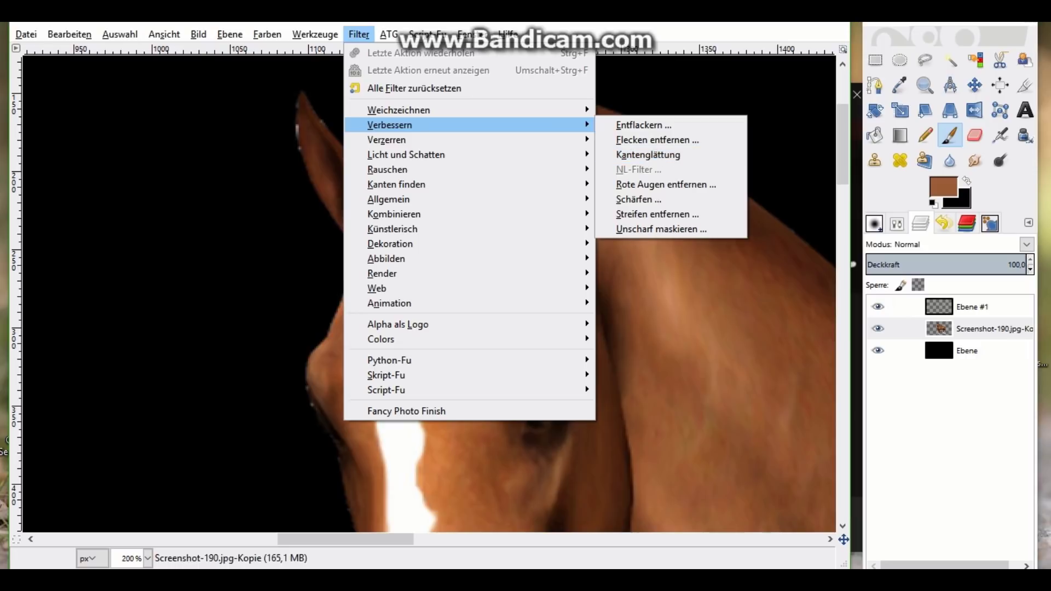
Apply the Schärfen filter at strength 43 to crisp the horse's coat and eye detail
left_click(624, 203)
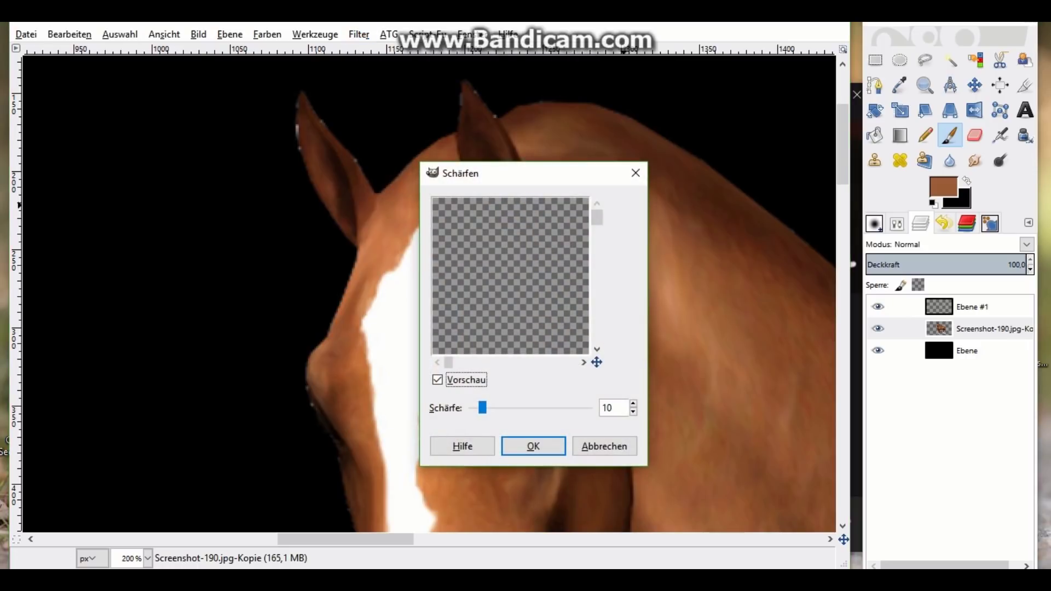
left_click_drag(449, 362, 502, 362)
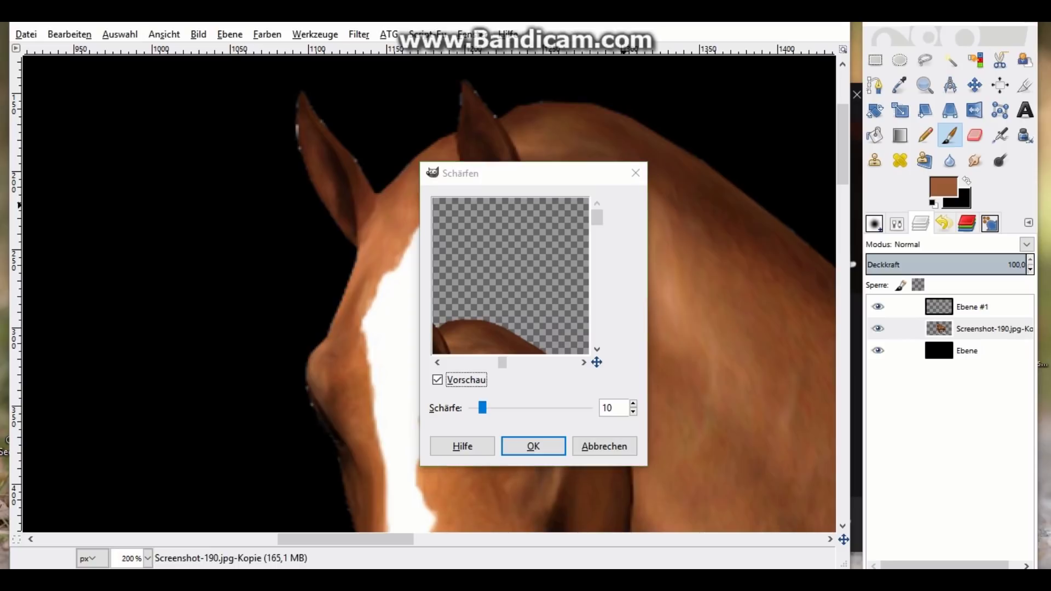
left_click(819, 105)
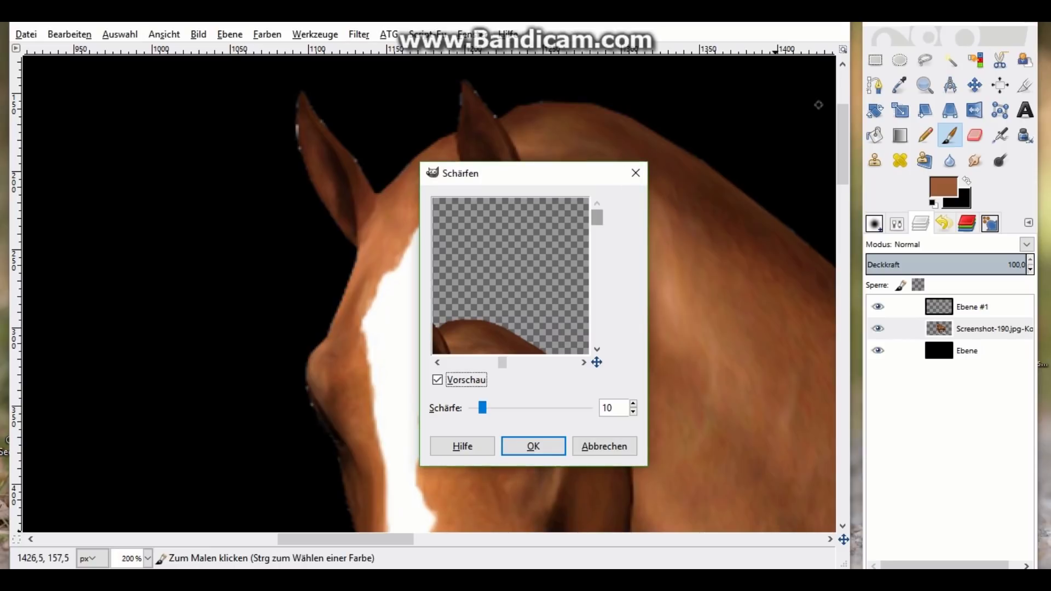
left_click_drag(597, 217, 596, 233)
left_click_drag(482, 408, 521, 408)
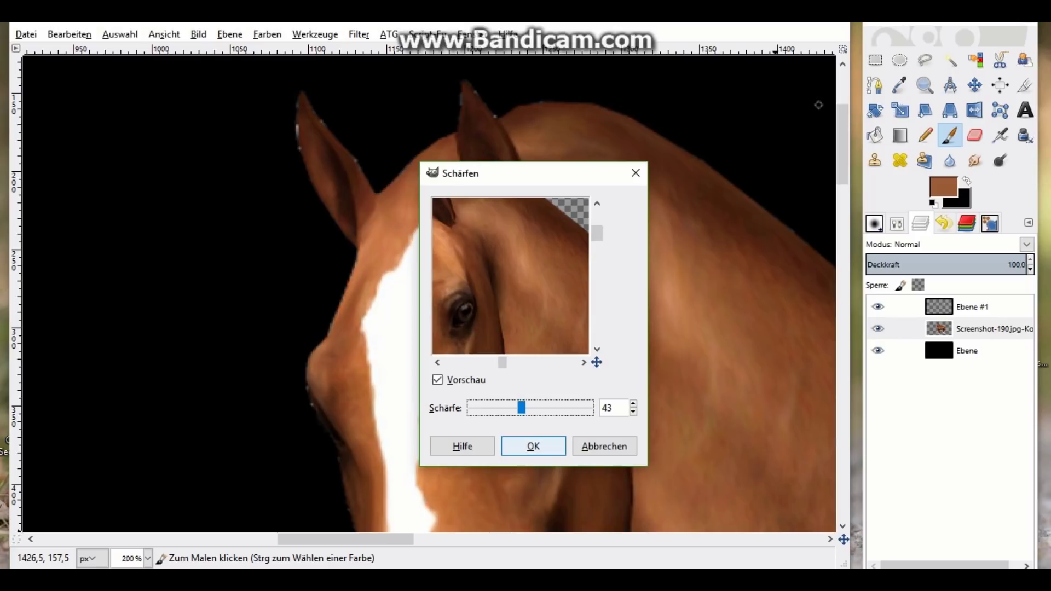
left_click(533, 446)
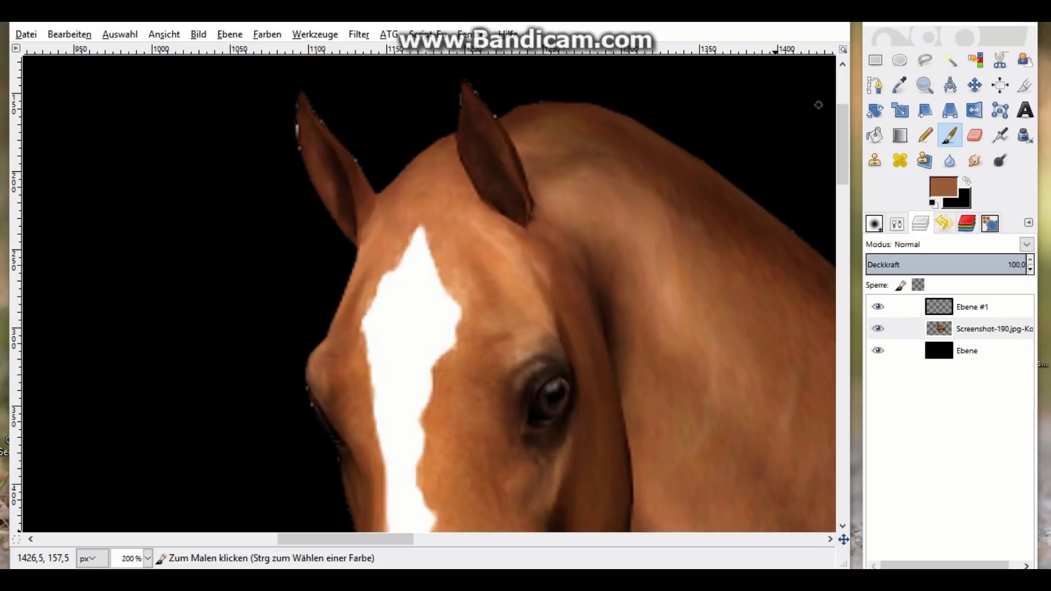
On Ebene #1, paint the head outline between the ears and first strands at the blaze top
left_click(969, 307)
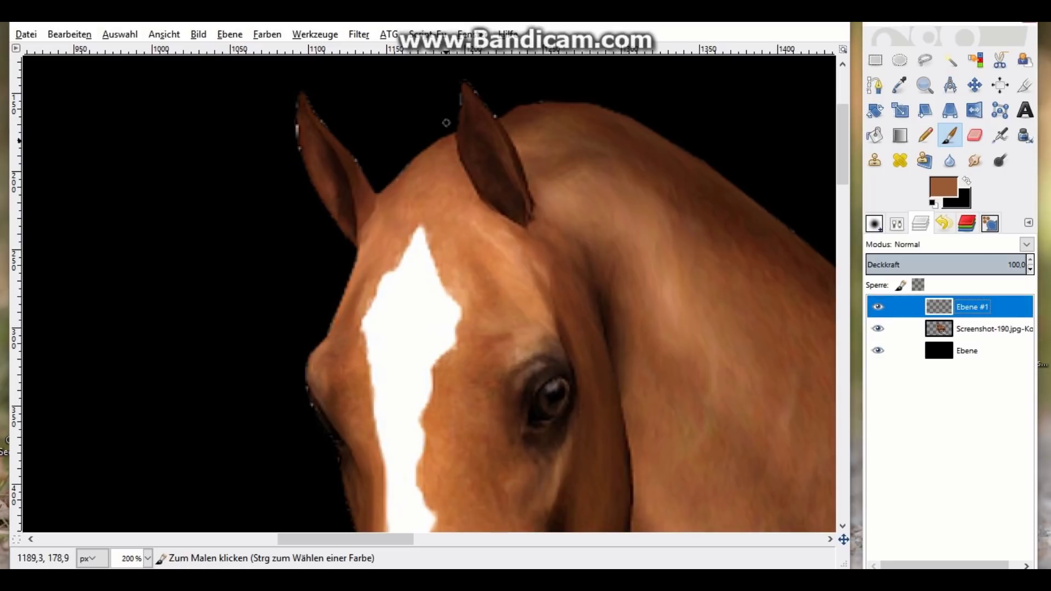
left_click(441, 141)
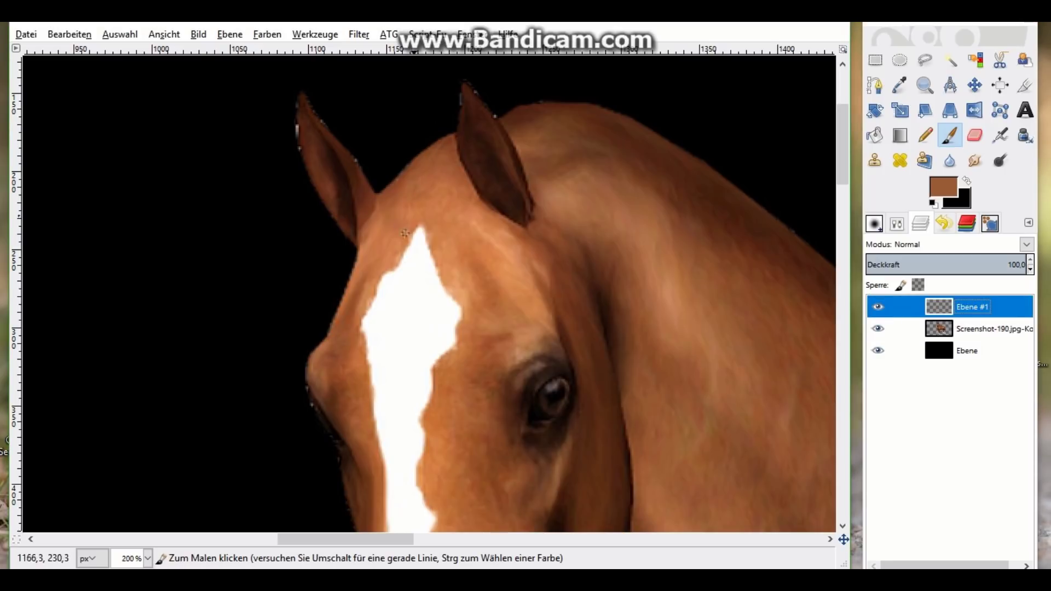
left_click_drag(454, 130, 370, 220)
left_click_drag(427, 142, 343, 289)
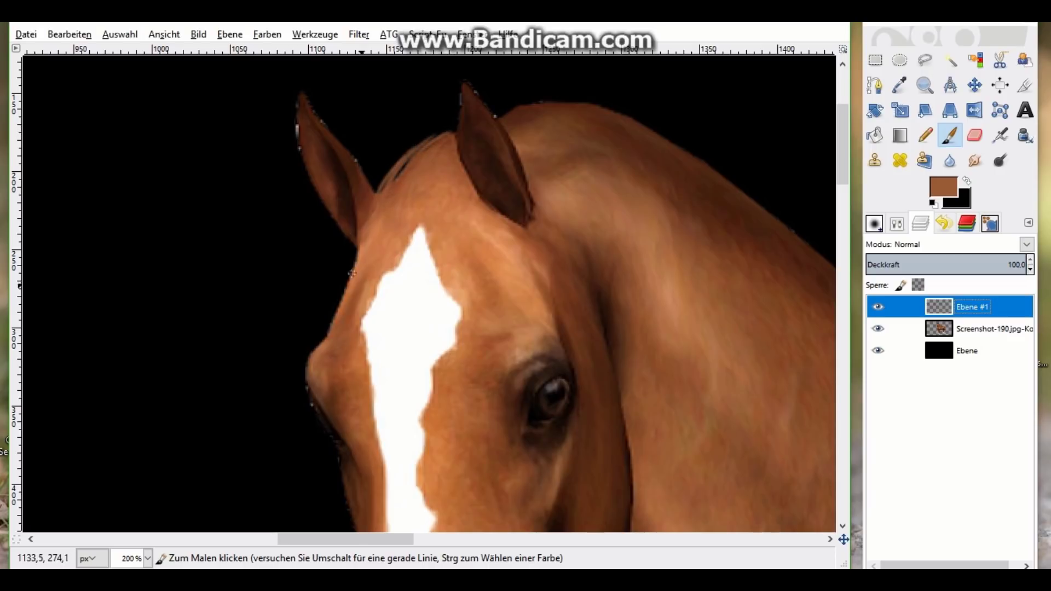
left_click_drag(360, 218, 346, 275)
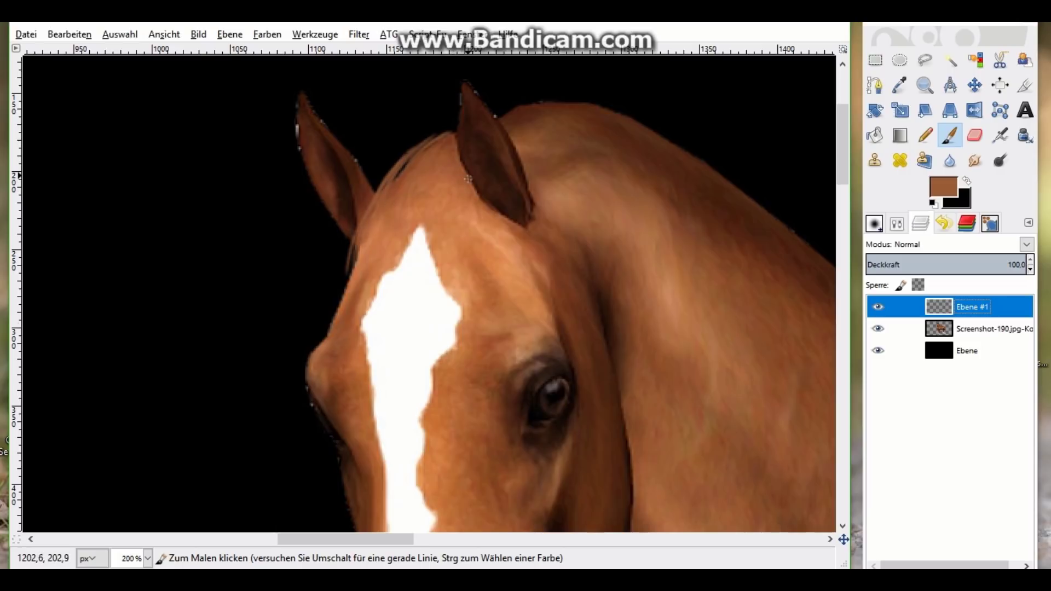
left_click_drag(477, 211, 488, 276)
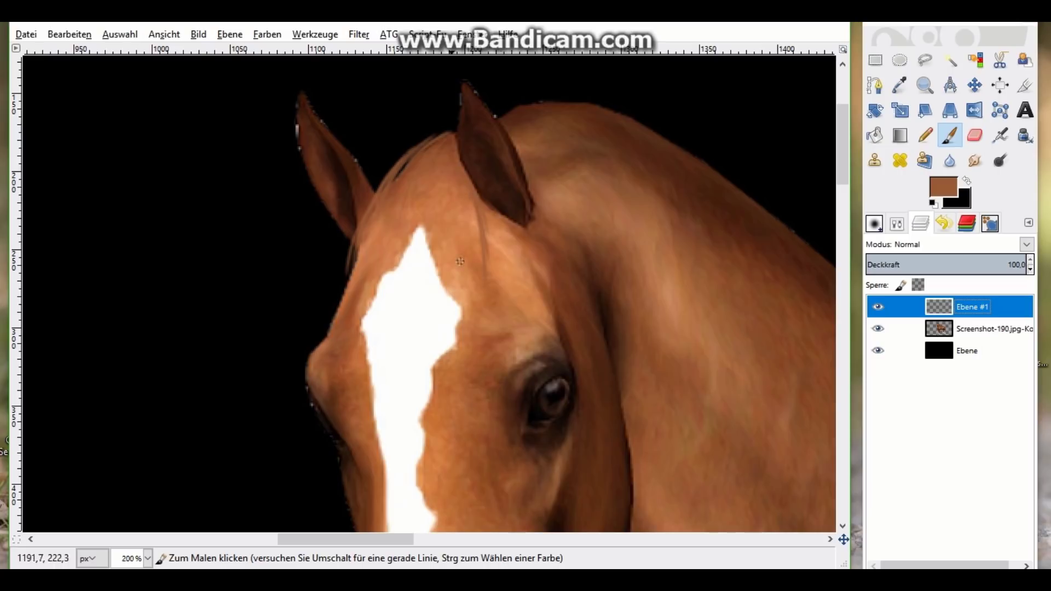
mouse_move(473, 215)
left_mouse_down()
mouse_move(475, 284)
mouse_move(458, 304)
left_mouse_up()
mouse_move(418, 214)
left_mouse_down()
mouse_move(412, 268)
mouse_move(395, 309)
mouse_move(380, 314)
left_mouse_up()
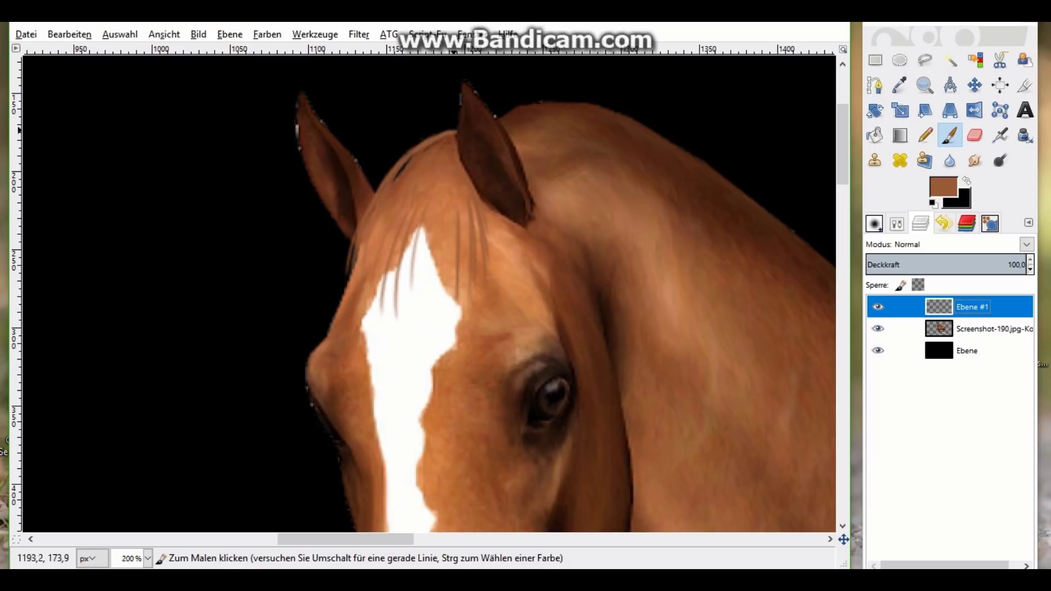
Extend the forelock's left edge downward and paint thin hair strands across the white blaze
left_click_drag(394, 163, 341, 282)
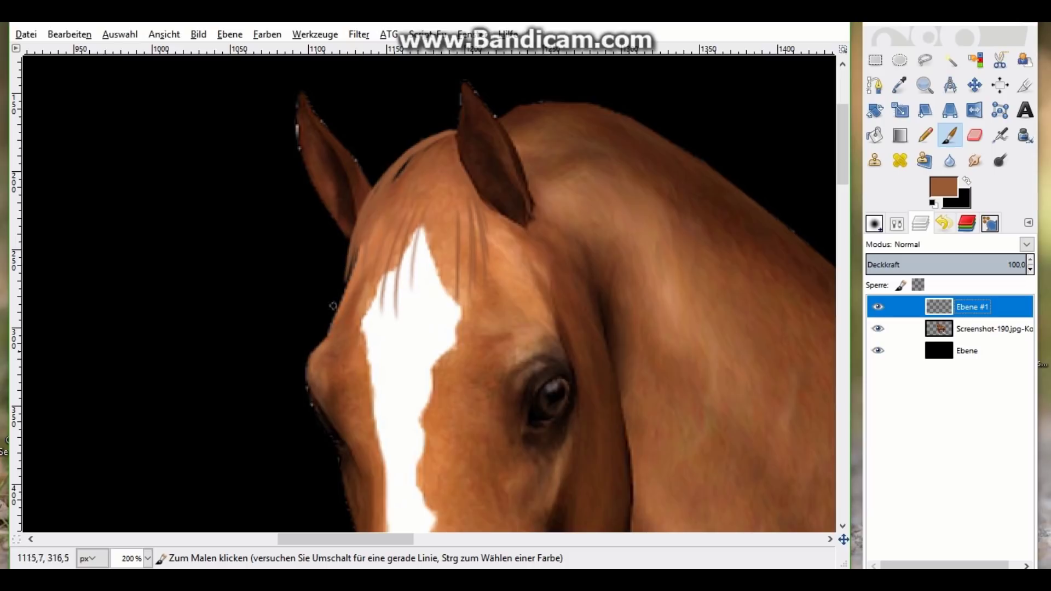
mouse_move(377, 184)
left_mouse_down()
mouse_move(343, 281)
mouse_move(373, 216)
mouse_move(366, 274)
mouse_move(372, 230)
left_mouse_up()
mouse_move(362, 328)
left_mouse_down()
mouse_move(372, 240)
mouse_move(384, 323)
left_mouse_up()
left_click_drag(394, 230, 399, 332)
mouse_move(422, 219)
left_mouse_down()
mouse_move(427, 331)
mouse_move(446, 342)
left_mouse_up()
left_click_drag(466, 211, 465, 315)
left_click_drag(453, 230, 433, 346)
mouse_move(438, 239)
left_mouse_down()
mouse_move(416, 357)
mouse_move(398, 353)
left_mouse_up()
left_click_drag(389, 238, 370, 331)
left_click_drag(379, 279, 361, 336)
Dim the horse photo layer, then add another strand along the forelock's left edge on Ebene #1
left_click(974, 328)
left_click(974, 307)
left_click_drag(369, 192, 335, 260)
Add orange strands along the forelock's left edge and over the grey blaze
left_click_drag(356, 219, 336, 287)
left_click_drag(344, 253, 331, 304)
left_click_drag(427, 211, 392, 271)
left_click_drag(421, 147, 395, 219)
left_click_drag(413, 170, 424, 236)
mouse_move(436, 193)
left_mouse_down()
mouse_move(426, 272)
mouse_move(452, 271)
left_mouse_up()
Add strands at the forelock's top, right side, lower left and centre
mouse_move(464, 170)
left_mouse_down()
mouse_move(461, 263)
mouse_move(470, 211)
mouse_move(454, 131)
mouse_move(430, 236)
left_mouse_up()
mouse_move(453, 141)
left_mouse_down()
mouse_move(464, 190)
mouse_move(446, 218)
left_mouse_up()
left_click_drag(363, 302, 358, 366)
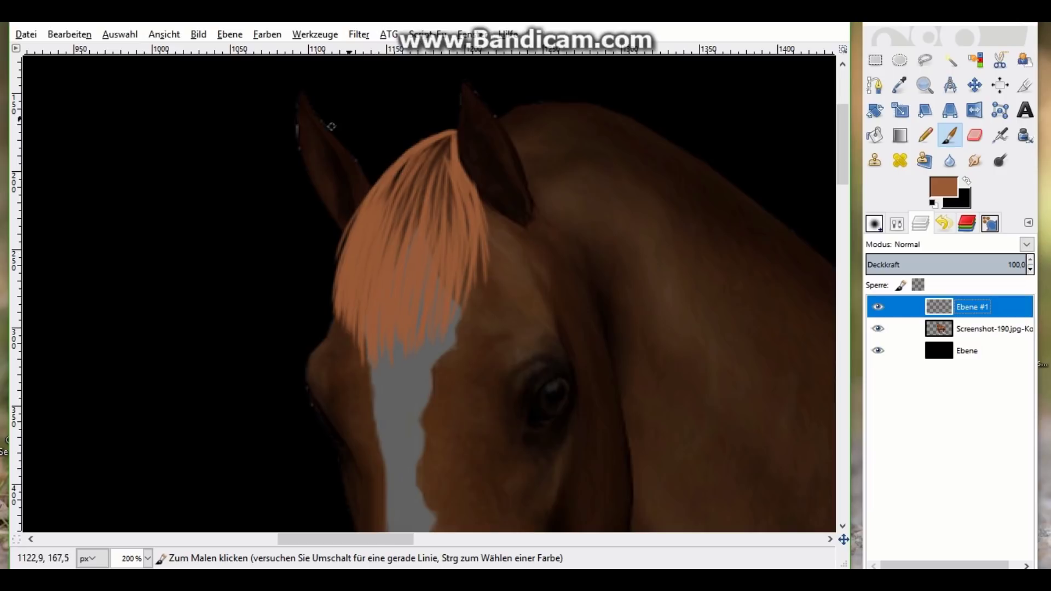
mouse_move(408, 159)
left_mouse_down()
mouse_move(392, 198)
mouse_move(403, 257)
left_mouse_up()
mouse_move(426, 177)
left_mouse_down()
mouse_move(404, 238)
mouse_move(432, 228)
mouse_move(468, 280)
left_mouse_up()
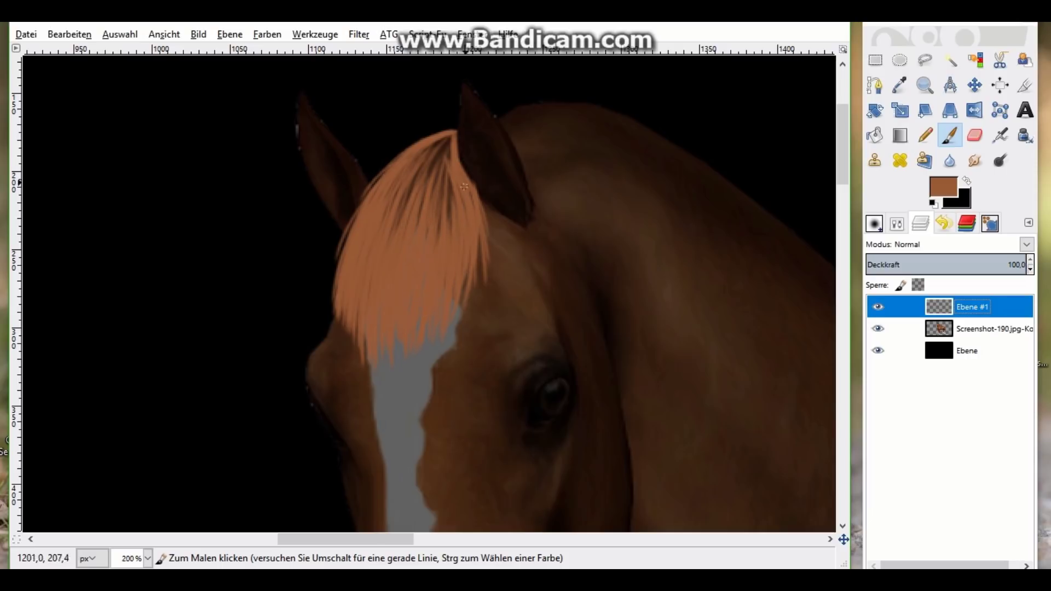
Check the brush size in Tool Options and smooth over the top of the forelock
left_click(874, 224)
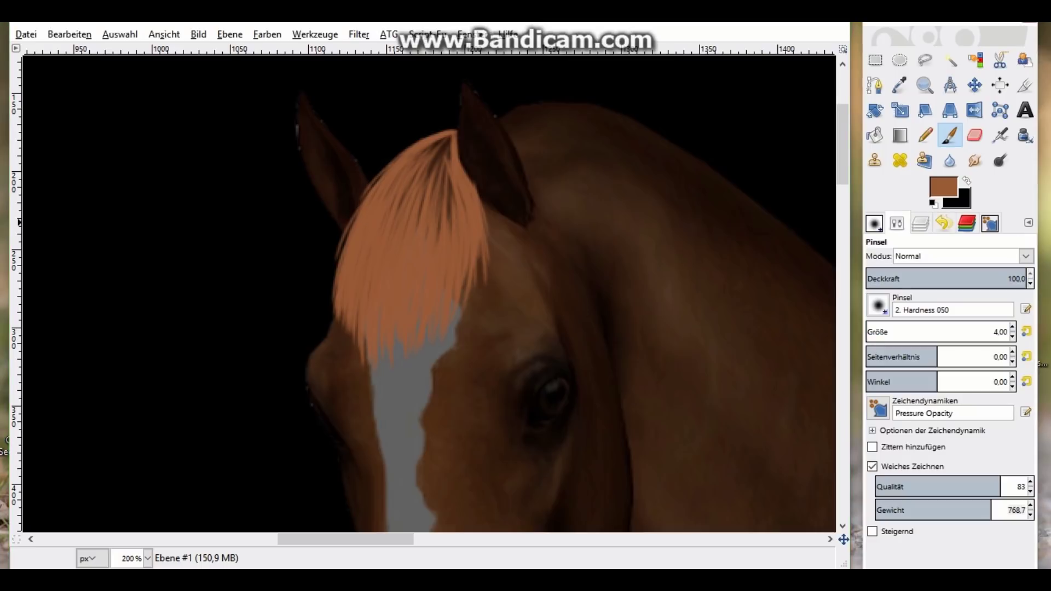
left_click(920, 224)
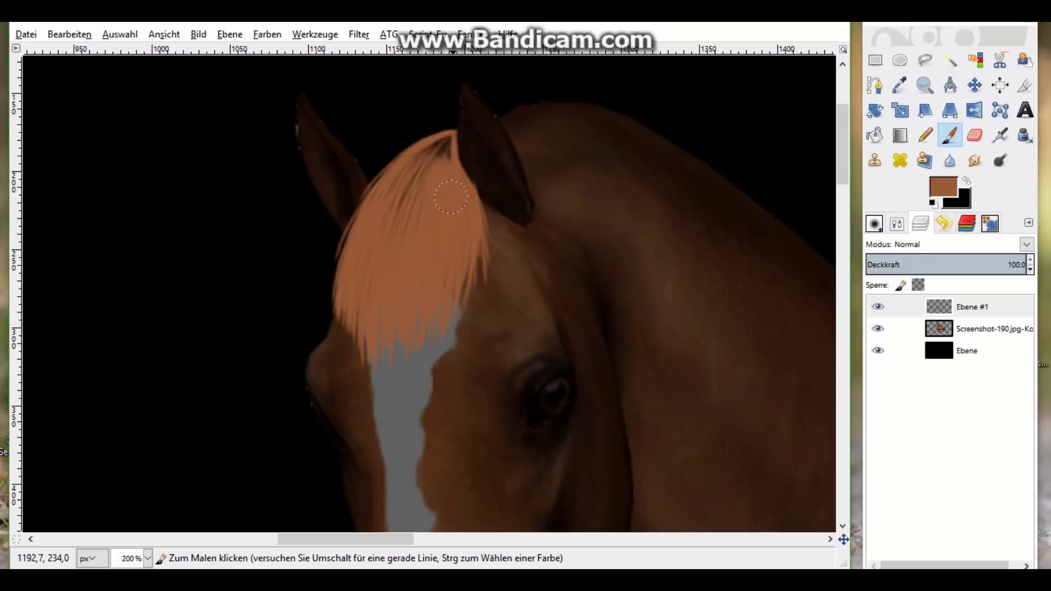
left_click_drag(430, 199, 412, 148)
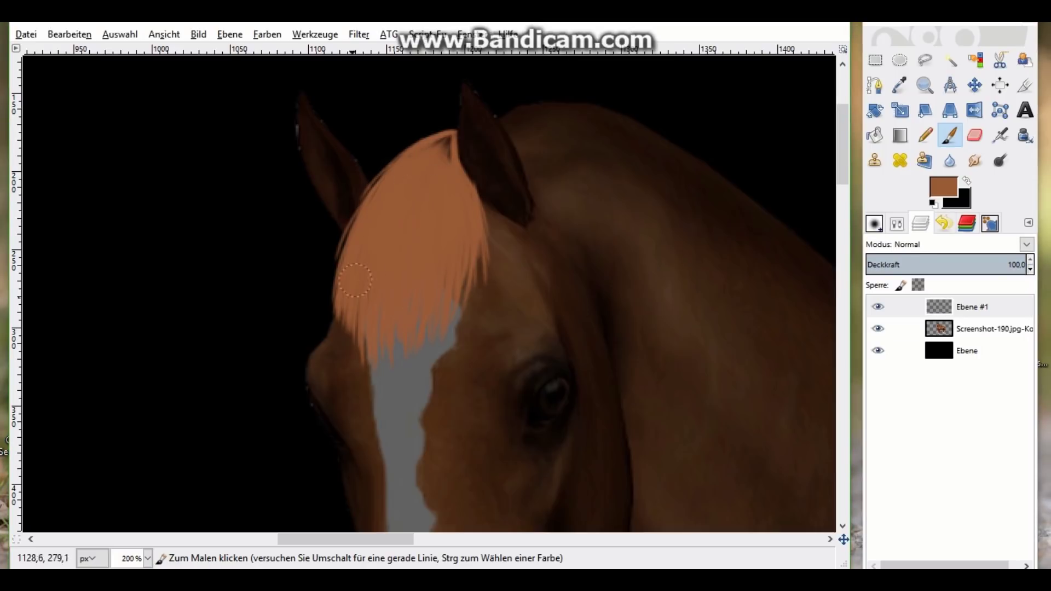
left_click(874, 223)
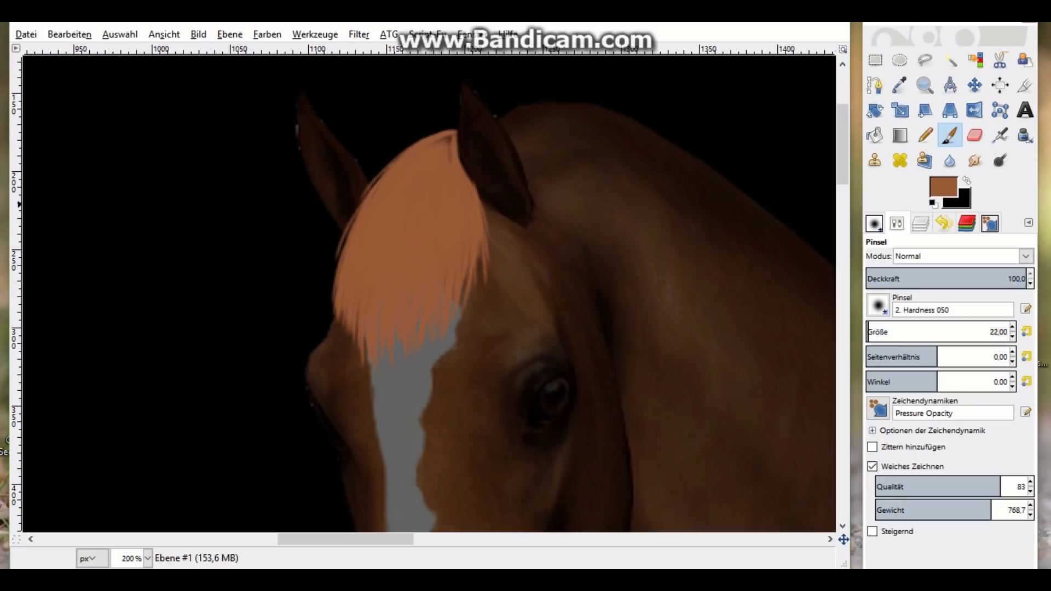
left_click(920, 223)
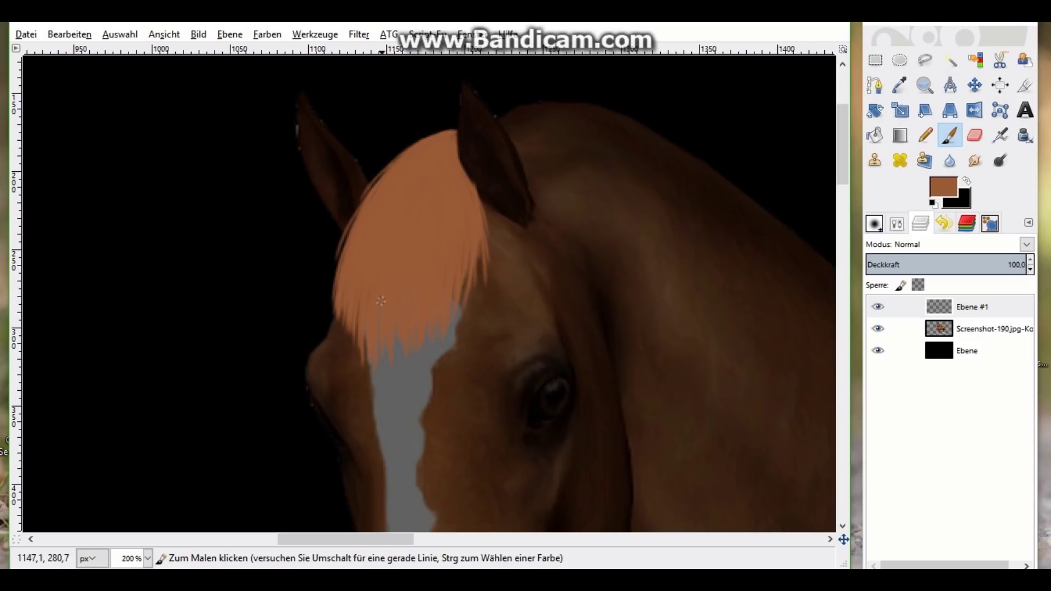
left_click(874, 223)
left_click(920, 224)
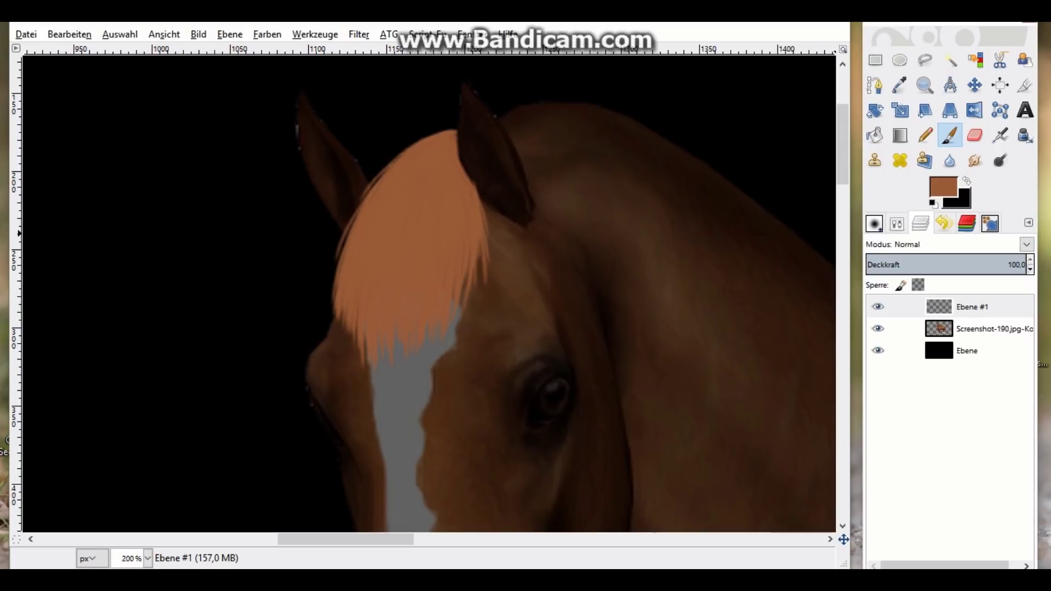
key("alt+b")
key("Escape")
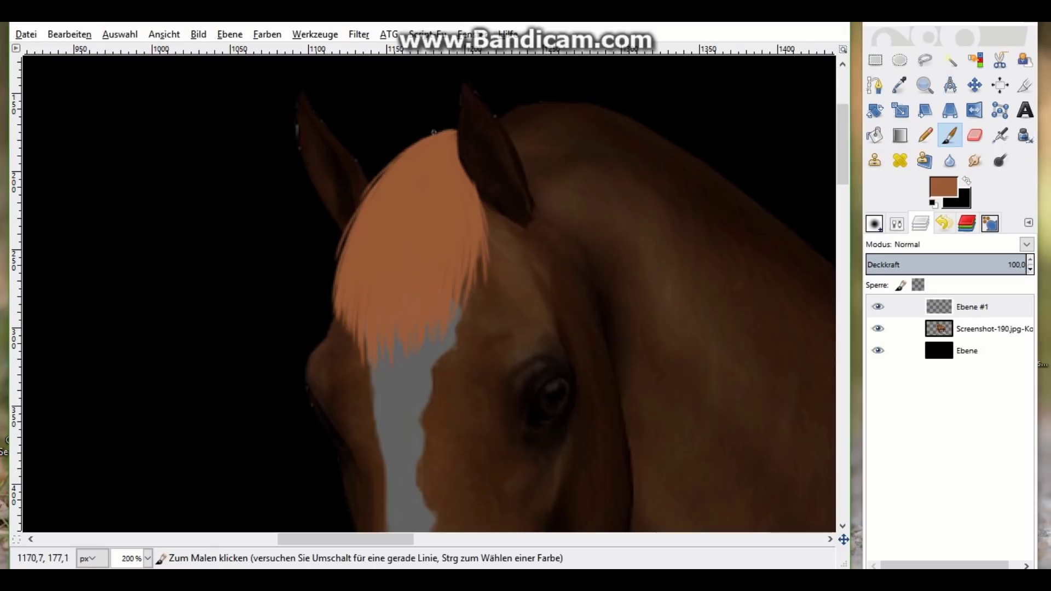
Paint thin strands on the forelock's upper-left, lower-left and right edges, then fade the photo
mouse_move(438, 130)
left_mouse_down()
mouse_move(348, 226)
mouse_move(333, 312)
mouse_move(350, 354)
left_mouse_up()
mouse_move(335, 318)
left_mouse_down()
mouse_move(338, 341)
mouse_move(359, 362)
left_mouse_up()
left_click_drag(484, 207, 493, 258)
left_click_drag(479, 258, 482, 297)
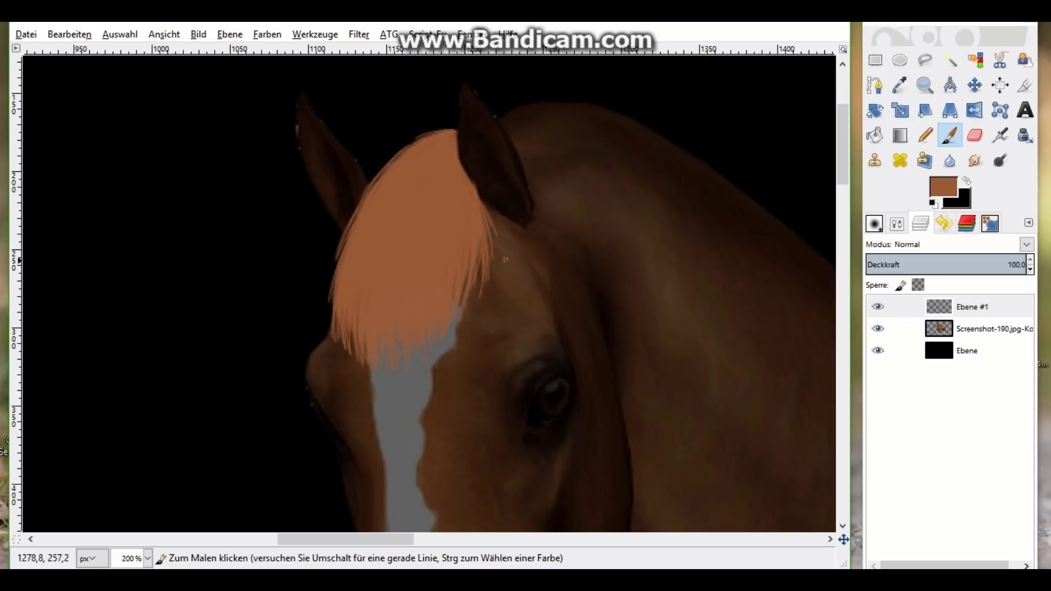
left_click(874, 223)
left_click(920, 223)
Reselect Ebene #1 and paint light strands along the forelock's bottom, lower-left and right edges
left_click(980, 328)
left_click(887, 264)
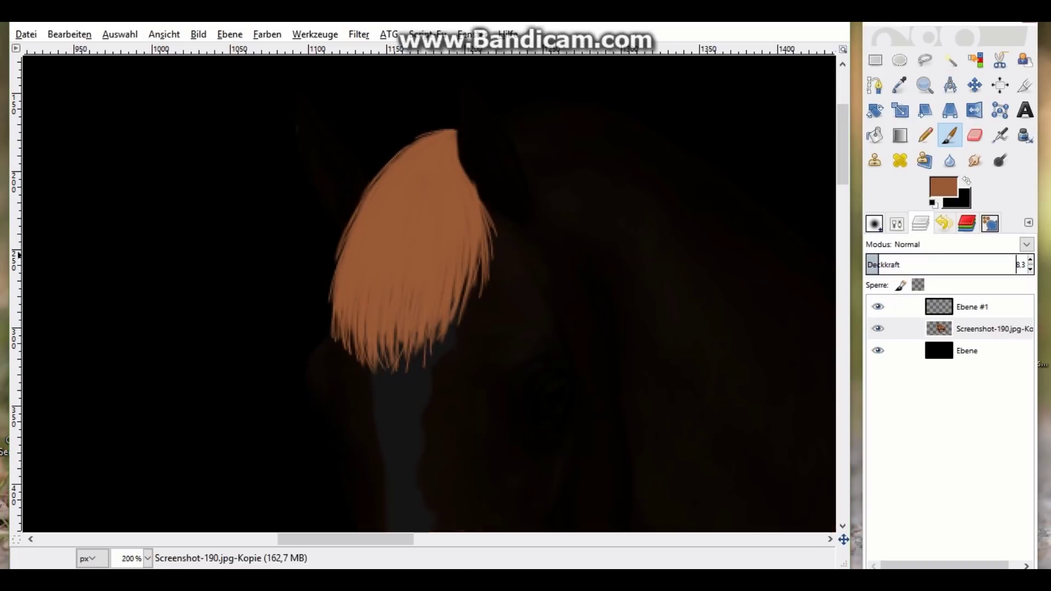
left_click(980, 306)
mouse_move(378, 335)
left_mouse_down()
mouse_move(383, 373)
mouse_move(412, 370)
left_mouse_up()
left_click_drag(420, 323, 426, 352)
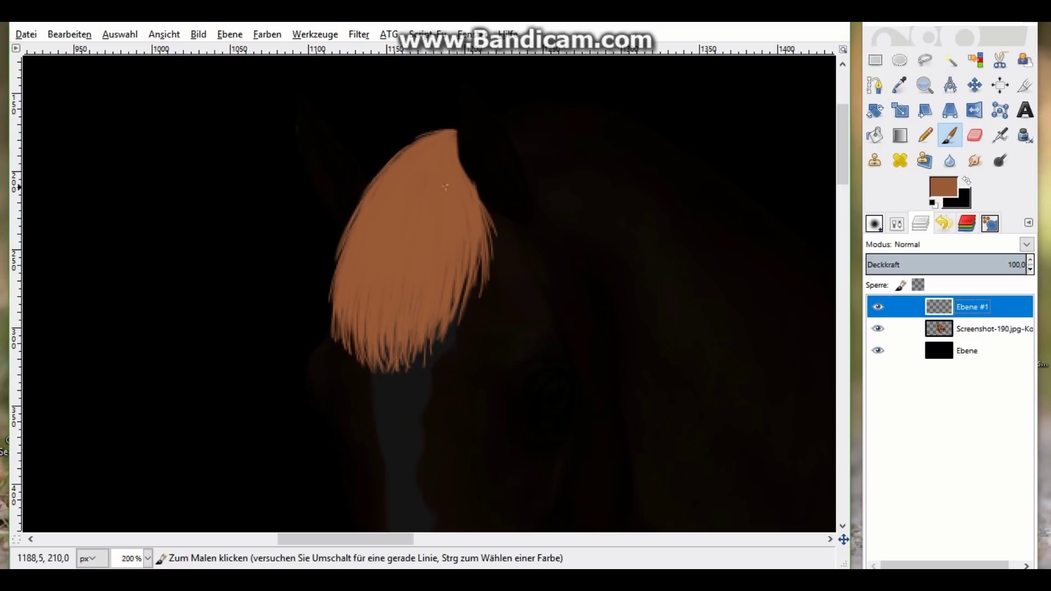
mouse_move(338, 290)
left_mouse_down()
mouse_move(334, 339)
mouse_move(370, 364)
left_mouse_up()
mouse_move(384, 344)
left_mouse_down()
mouse_move(389, 368)
mouse_move(380, 371)
left_mouse_up()
left_click_drag(386, 347, 388, 383)
left_click_drag(436, 320, 430, 347)
left_click_drag(452, 299, 450, 339)
mouse_move(472, 246)
left_mouse_down()
mouse_move(463, 311)
mouse_move(479, 283)
left_mouse_up()
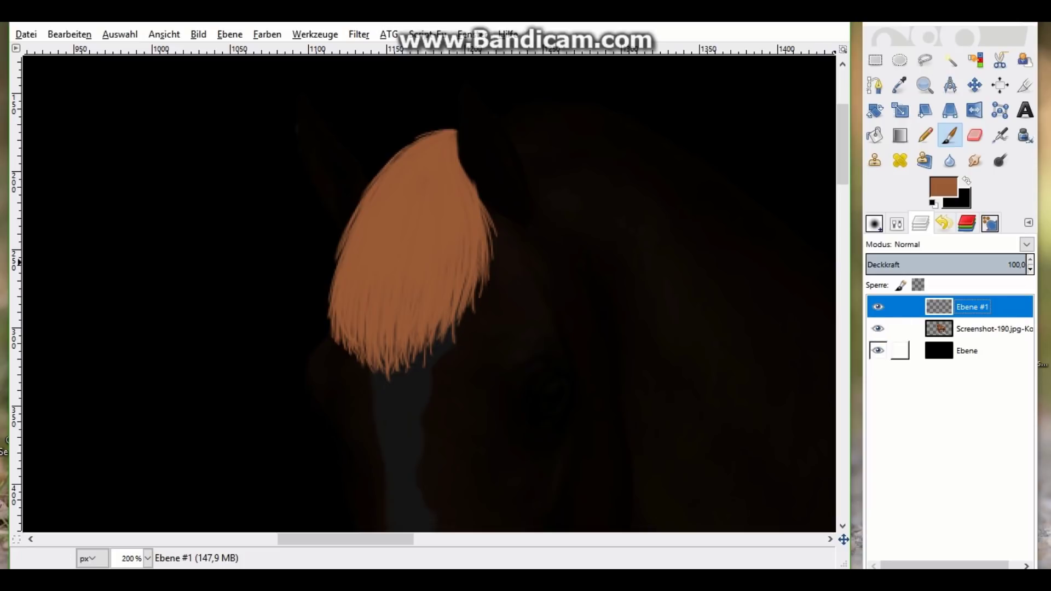
Sample dark brown from the colour circles with the Color Picker
left_click(900, 85)
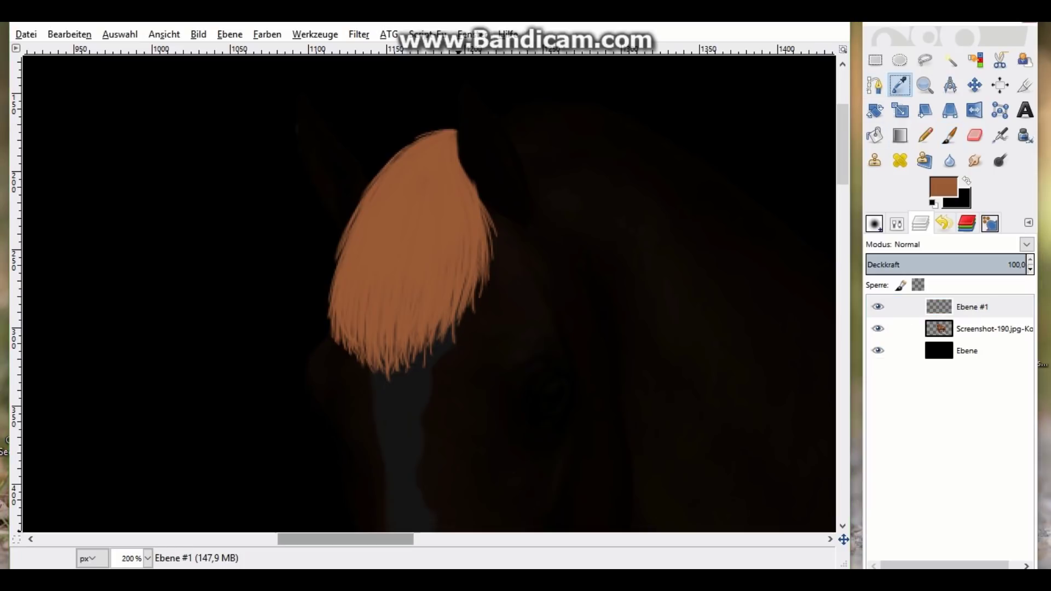
left_click_drag(346, 539, 236, 539)
left_click_drag(843, 143, 843, 187)
left_click(288, 254)
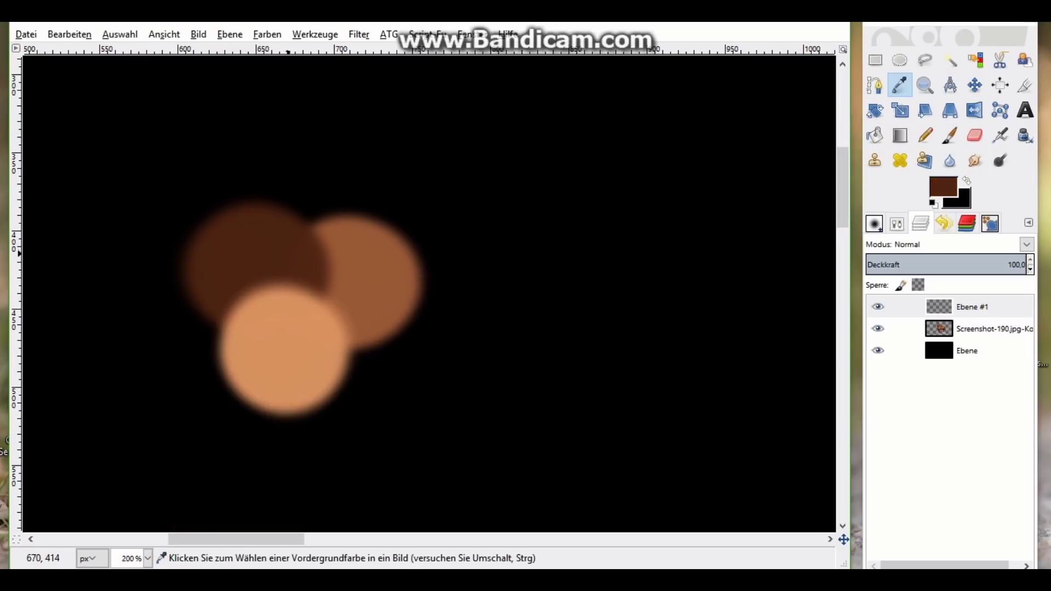
left_click_drag(237, 540, 352, 539)
left_click_drag(383, 213, 384, 488)
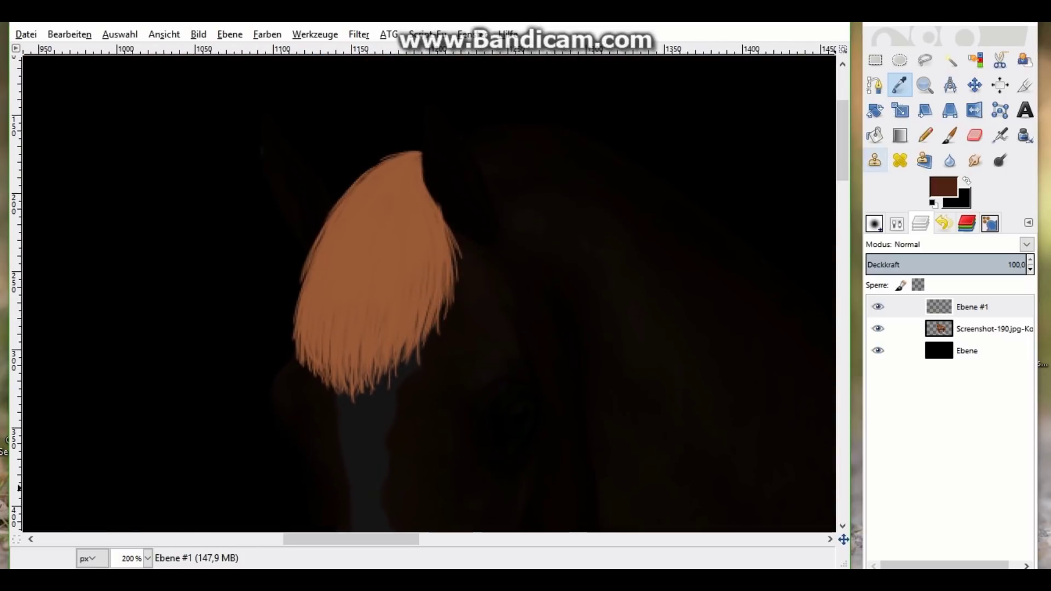
Restore the horse photo layer to 100% opacity and reselect Ebene #1
left_click(985, 329)
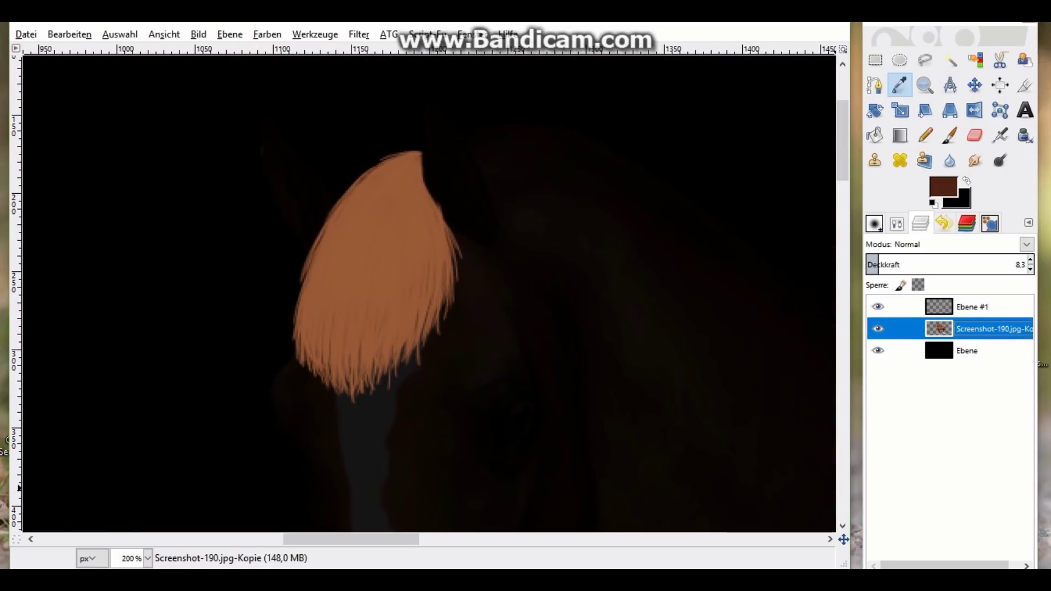
left_click_drag(909, 264, 1009, 264)
left_click(972, 306)
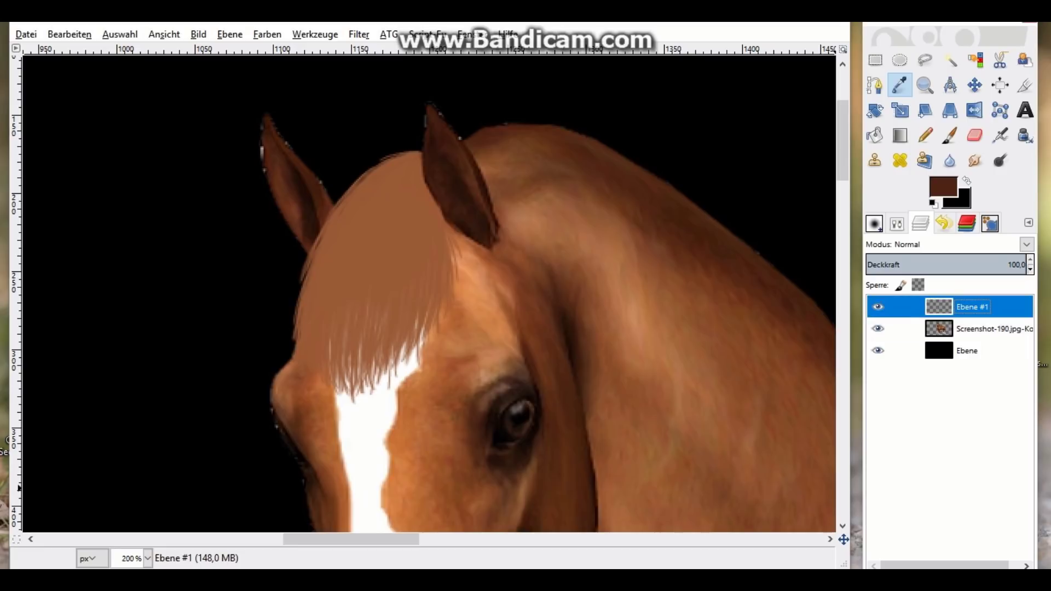
With the Paintbrush on Ebene #1, paint thin dark strands across the forelock's centre and left
left_click(897, 223)
left_click(950, 136)
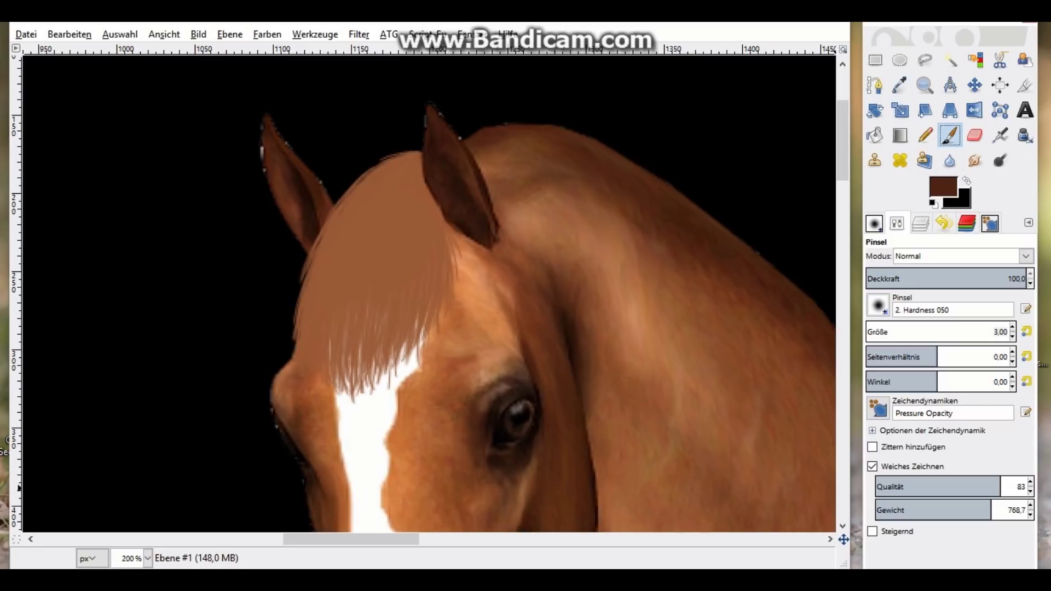
scroll(995, 332, "down", 1)
left_click(920, 223)
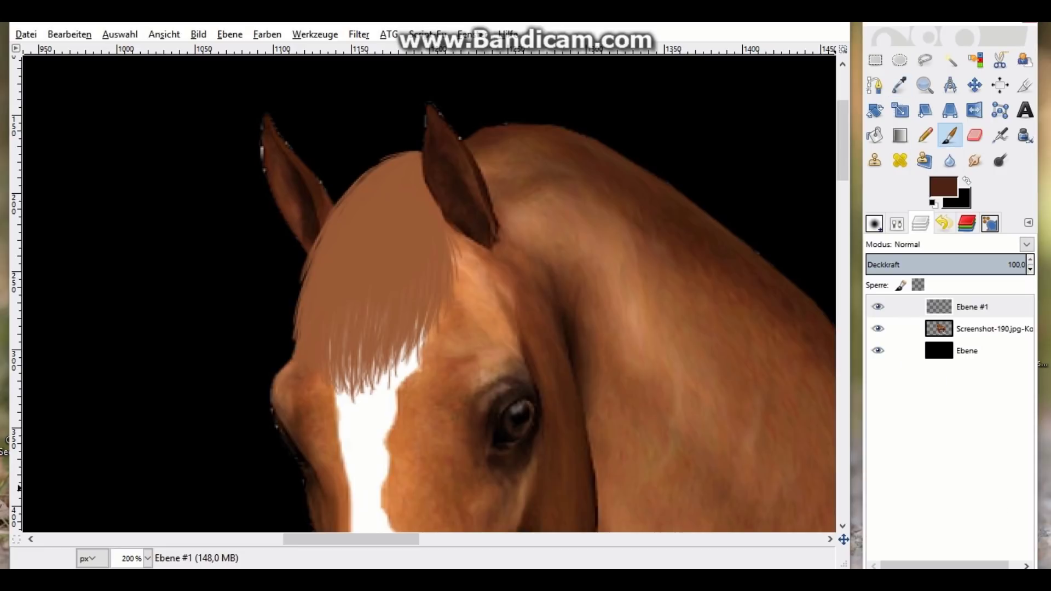
left_click_drag(398, 173, 368, 253)
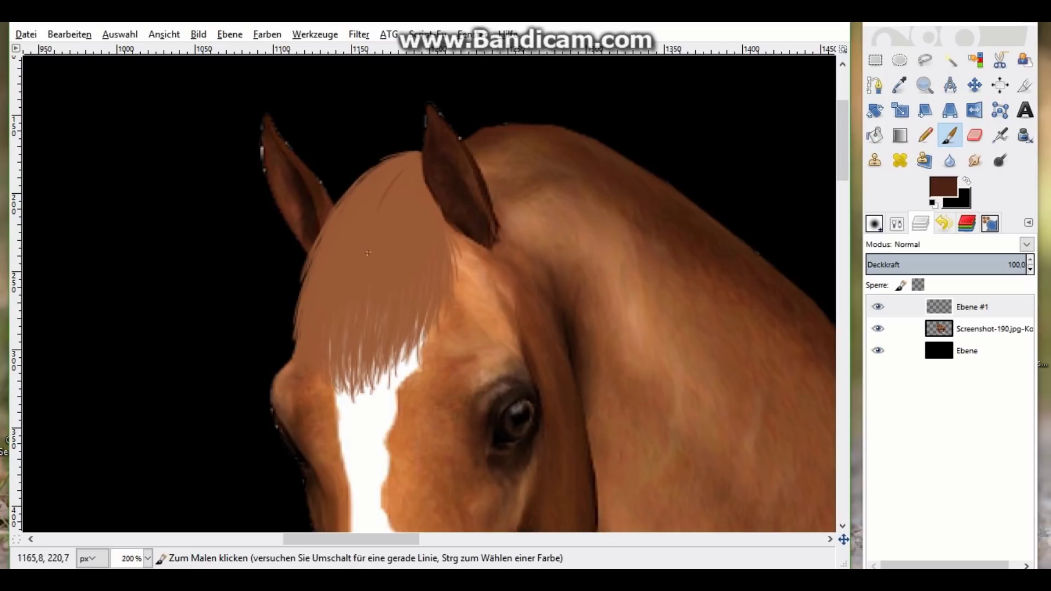
mouse_move(388, 174)
left_mouse_down()
mouse_move(366, 203)
mouse_move(364, 241)
mouse_move(369, 226)
left_mouse_up()
left_click_drag(383, 185, 316, 267)
left_click_drag(333, 229, 321, 253)
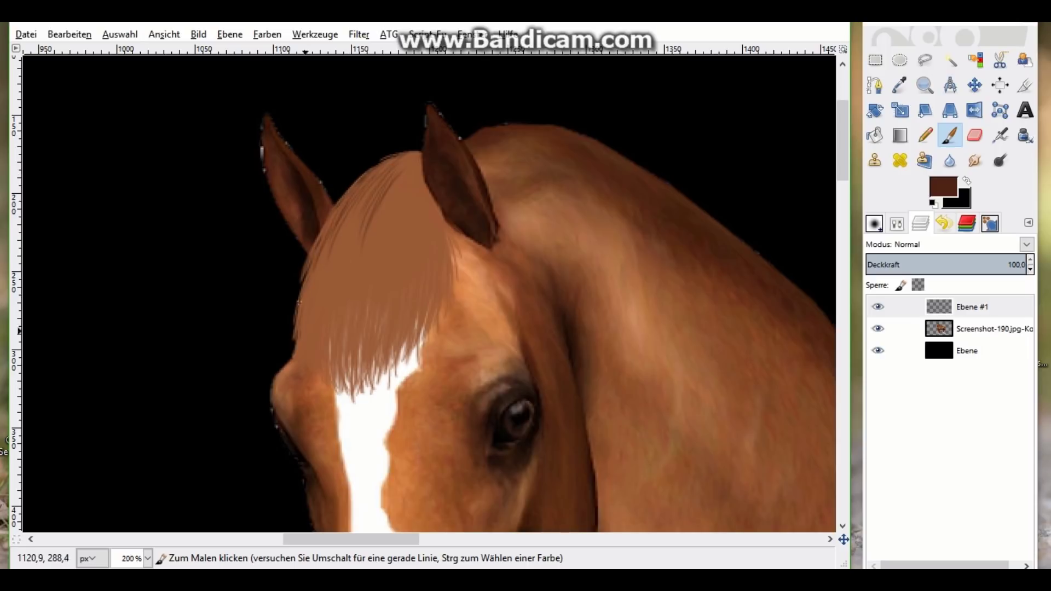
mouse_move(367, 192)
left_mouse_down()
mouse_move(342, 241)
mouse_move(384, 228)
left_mouse_up()
Paint many thin dark brown strands down the forelock's right side
left_click_drag(421, 164, 441, 237)
left_click_drag(430, 200, 450, 257)
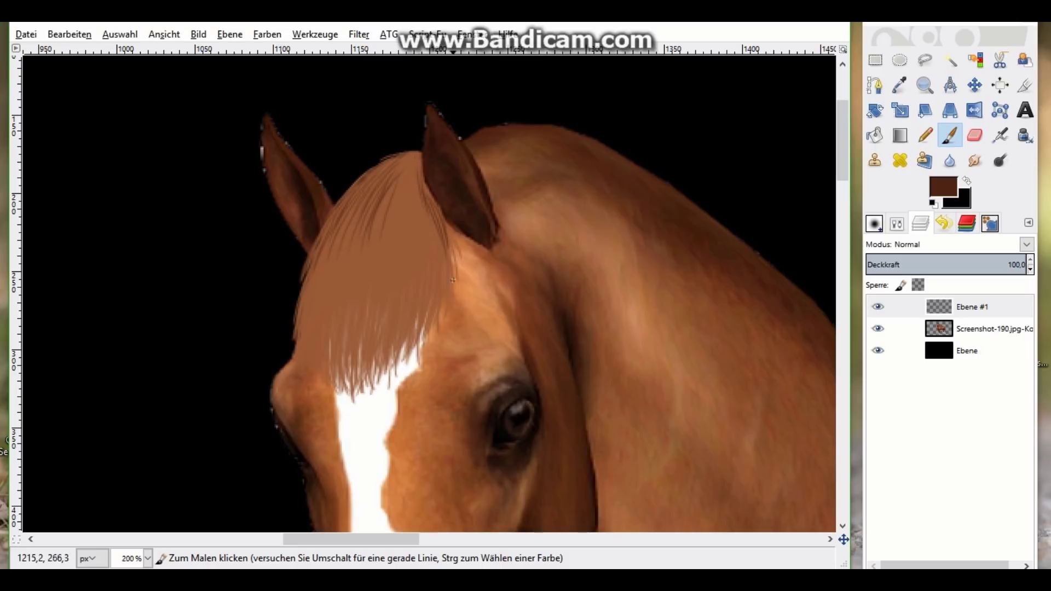
left_click_drag(414, 202, 421, 271)
left_click_drag(422, 224, 430, 301)
left_click_drag(430, 221, 436, 300)
mouse_move(437, 249)
left_mouse_down()
mouse_move(440, 328)
mouse_move(443, 309)
left_mouse_up()
left_click_drag(427, 208, 427, 335)
mouse_move(431, 265)
left_mouse_down()
mouse_move(415, 353)
mouse_move(418, 322)
left_mouse_up()
left_click_drag(421, 237, 415, 325)
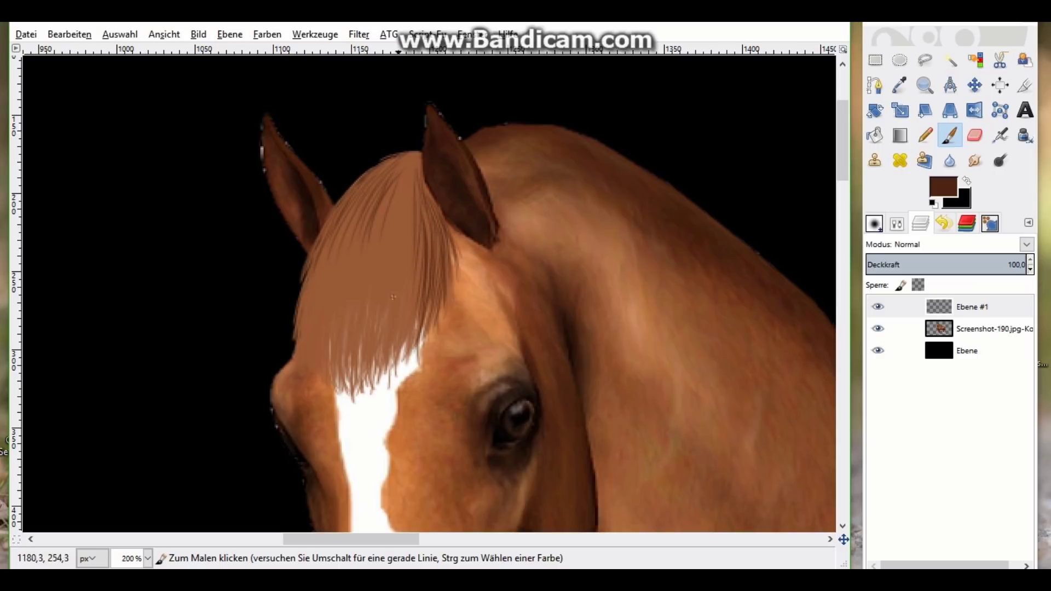
left_click_drag(414, 188, 406, 283)
left_click_drag(415, 247, 397, 334)
left_click_drag(416, 268, 399, 359)
Add dark strands across the forelock and along its left part and edge
left_click_drag(415, 325, 404, 353)
left_click_drag(408, 173, 382, 266)
left_click_drag(384, 228, 367, 296)
left_click_drag(364, 259, 359, 304)
mouse_move(370, 225)
left_mouse_down()
mouse_move(350, 297)
mouse_move(332, 306)
left_mouse_up()
left_click_drag(348, 241, 330, 312)
mouse_move(335, 238)
left_mouse_down()
mouse_move(320, 300)
mouse_move(304, 311)
left_mouse_up()
left_click_drag(325, 265, 309, 328)
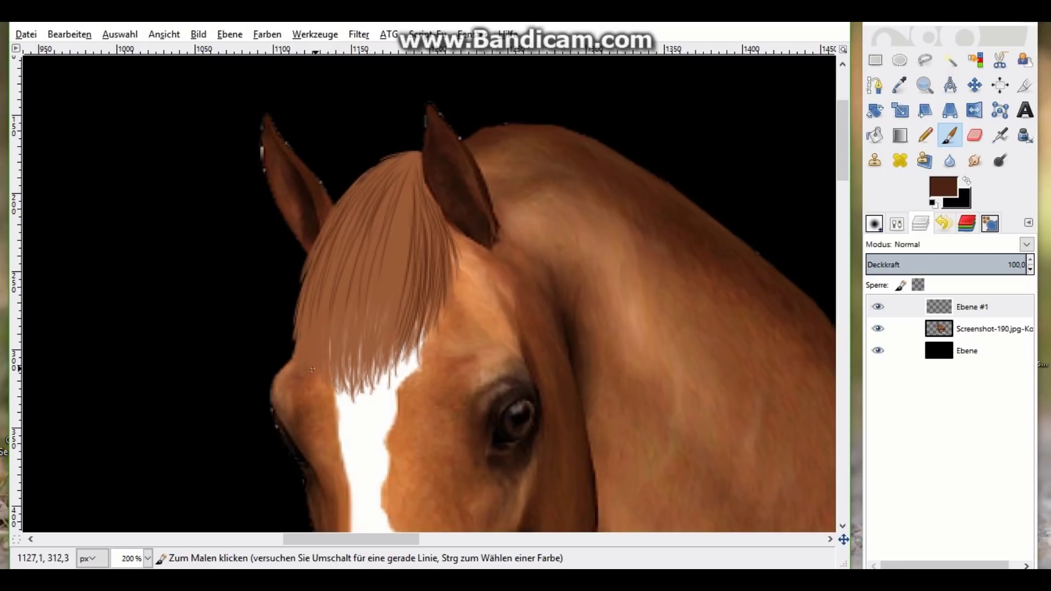
left_click_drag(347, 228, 321, 338)
left_click_drag(321, 287, 310, 349)
left_click_drag(321, 265, 304, 363)
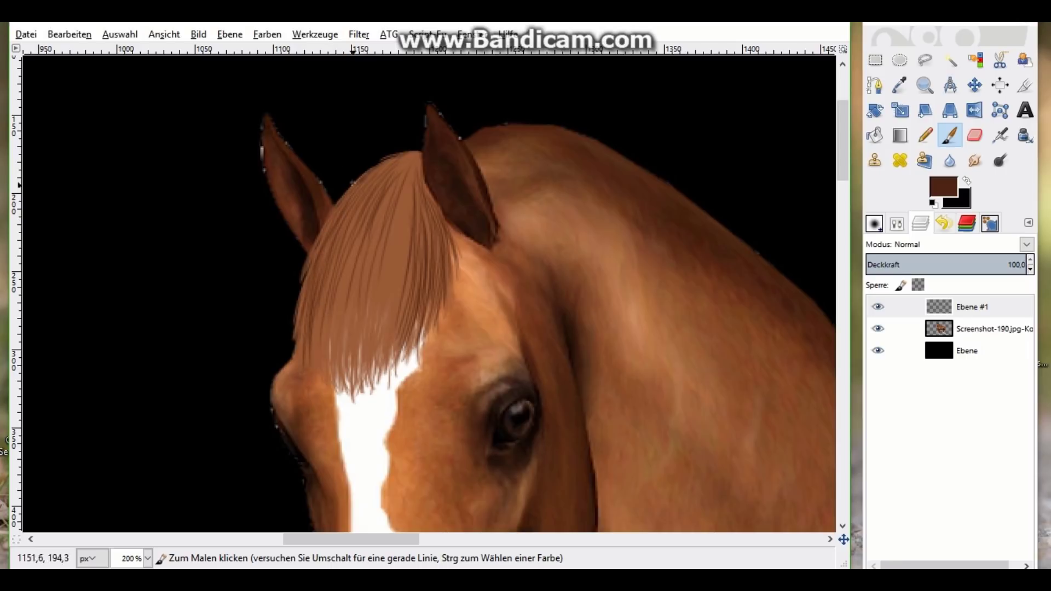
Fill in dark strands in the forelock's centre, centre-right and lower part
mouse_move(390, 187)
left_mouse_down()
mouse_move(356, 287)
mouse_move(383, 322)
left_mouse_up()
mouse_move(408, 211)
left_mouse_down()
mouse_move(394, 313)
mouse_move(383, 309)
left_mouse_up()
left_click_drag(413, 184, 404, 234)
mouse_move(400, 178)
left_mouse_down()
mouse_move(381, 218)
mouse_move(394, 225)
mouse_move(413, 167)
mouse_move(342, 238)
left_mouse_up()
left_click_drag(386, 202, 356, 337)
left_click_drag(389, 246, 364, 356)
left_click_drag(409, 276, 390, 360)
left_click_drag(437, 290, 408, 353)
Add more dark strands through the lower forelock after shifting the view
scroll(400, 386, "down", 5)
left_click_drag(348, 138, 330, 230)
left_click_drag(317, 190, 325, 251)
mouse_move(353, 160)
left_mouse_down()
mouse_move(340, 253)
mouse_move(346, 246)
left_mouse_up()
left_click_drag(378, 136, 359, 238)
left_click_drag(393, 159, 370, 240)
left_click_drag(400, 189, 387, 246)
mouse_move(377, 159)
left_mouse_down()
mouse_move(366, 255)
mouse_move(354, 248)
left_mouse_up()
mouse_move(347, 169)
left_mouse_down()
mouse_move(337, 258)
mouse_move(327, 260)
left_mouse_up()
left_click_drag(323, 190, 322, 248)
left_click_drag(351, 179, 347, 260)
mouse_move(378, 165)
left_mouse_down()
mouse_move(372, 249)
mouse_move(374, 181)
left_mouse_up()
Finish with a few more dark strands scattered through the forelock
scroll(339, 159, "up", 5)
mouse_move(389, 261)
left_mouse_down()
mouse_move(401, 206)
mouse_move(405, 289)
left_mouse_up()
left_click_drag(428, 200, 425, 226)
left_click_drag(403, 293, 417, 182)
mouse_move(378, 214)
left_mouse_down()
mouse_move(373, 250)
mouse_move(406, 262)
left_mouse_up()
left_click_drag(422, 227, 417, 294)
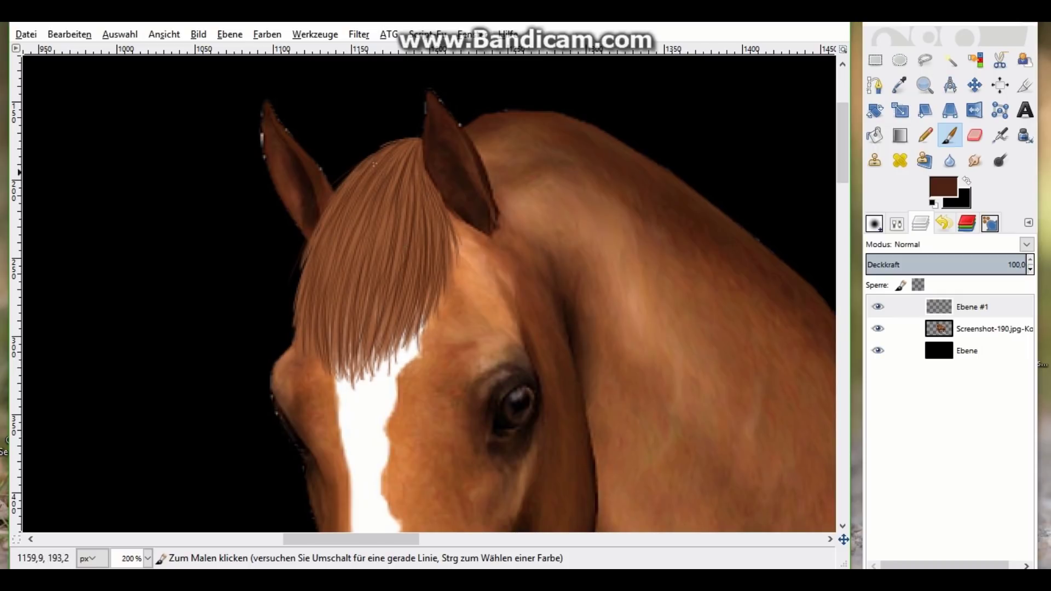
scroll(843, 164, "down", 6)
Sample a chestnut brown from the painting with the Color Picker
left_click(899, 84)
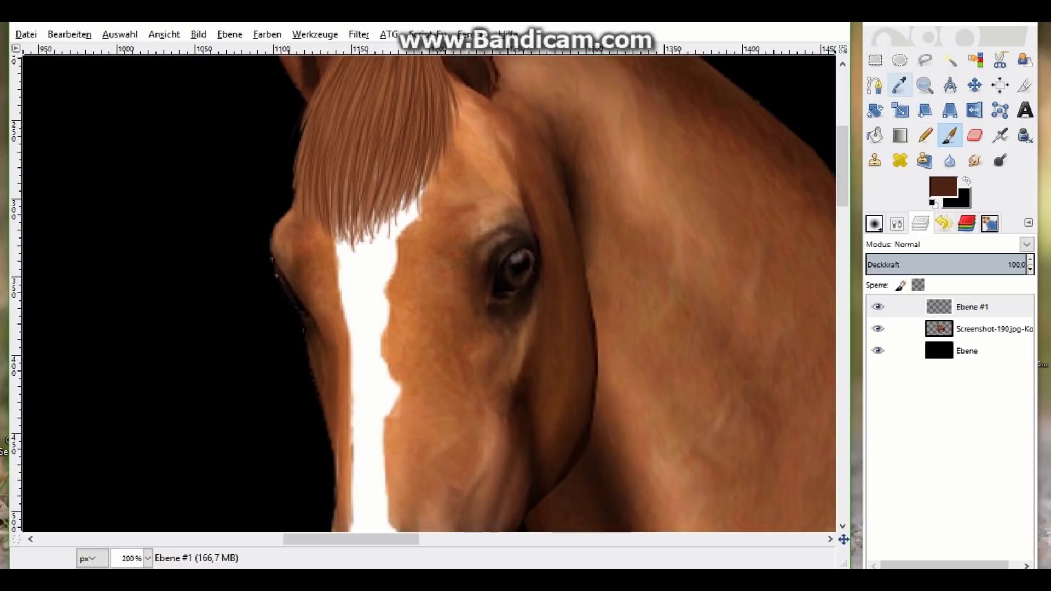
left_click(985, 328)
scroll(429, 293, "up", 2)
scroll(429, 293, "down", 1)
scroll(640, 285, "down", 10)
scroll(640, 285, "down", 10)
scroll(640, 285, "down", 2)
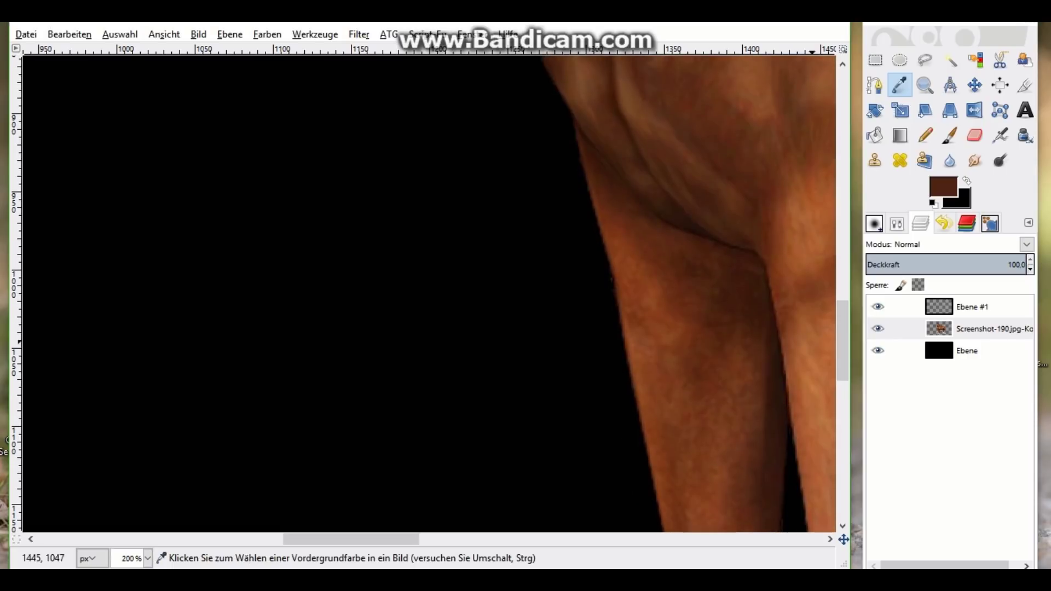
left_click(641, 286)
scroll(640, 286, "up", 10)
scroll(641, 285, "up", 12)
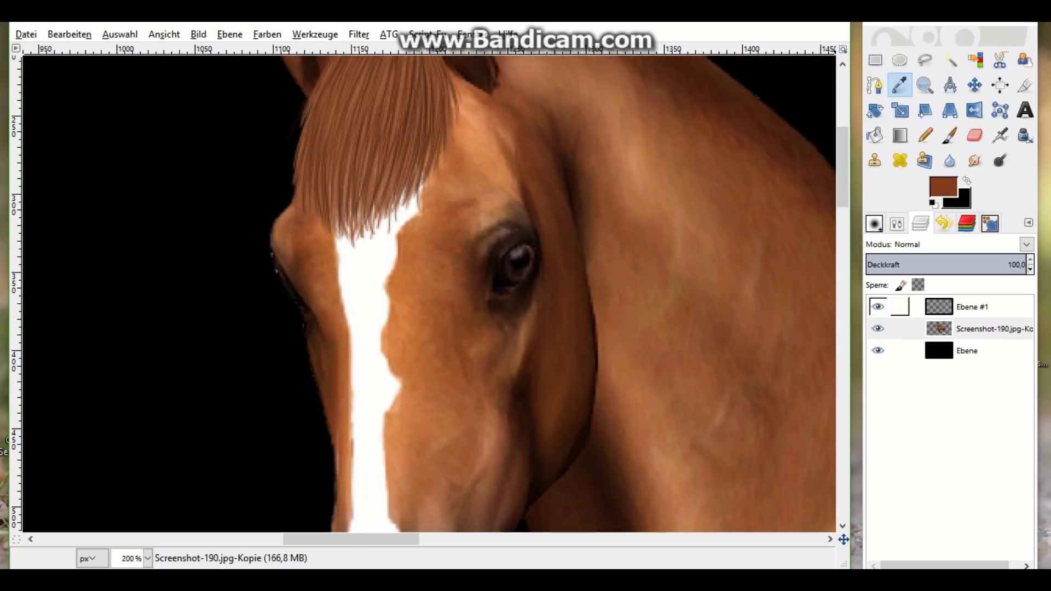
Make Ebene #1 active with the Paintbrush and confirm the brown foreground colour
left_click(975, 306)
key("p")
scroll(652, 205, "up", 5)
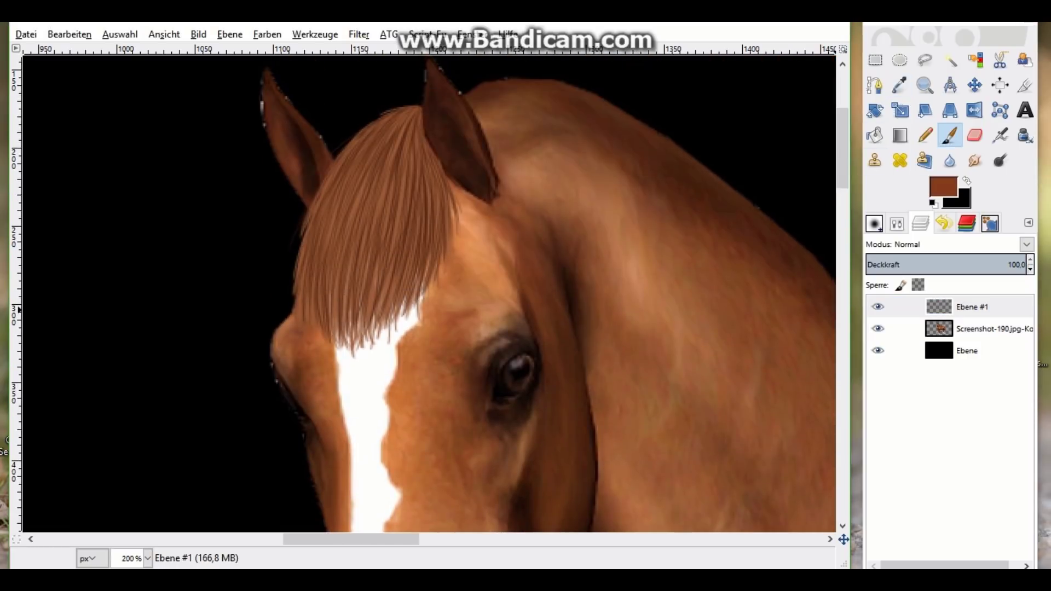
left_click(943, 186)
left_click(533, 465)
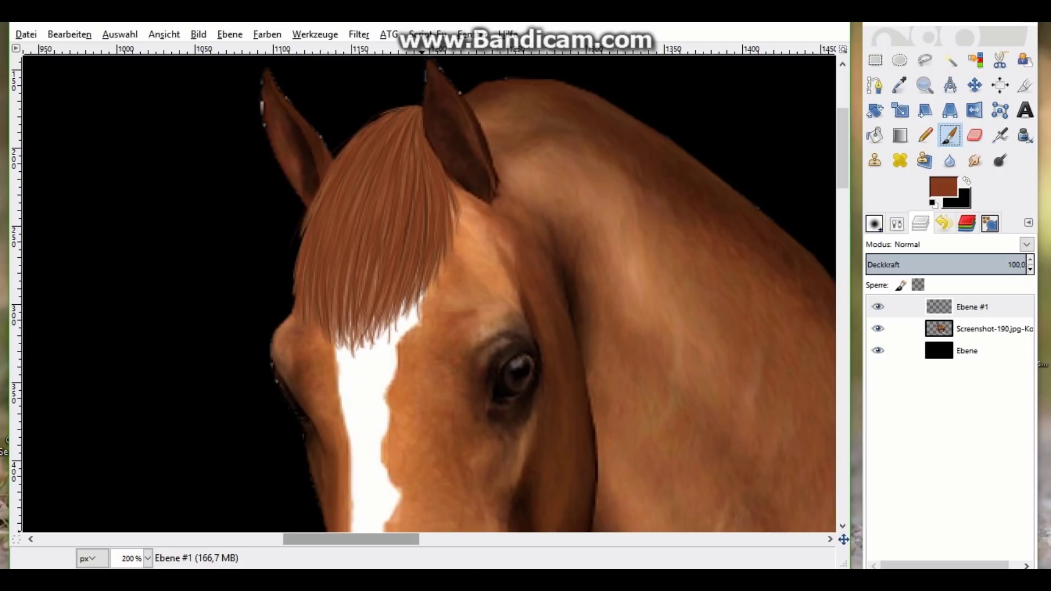
Sample light peach (dfa881) from the lower colour dab and return to the Paintbrush on Ebene #1
left_click_drag(350, 539, 239, 539)
left_click_drag(843, 147, 842, 185)
key("o")
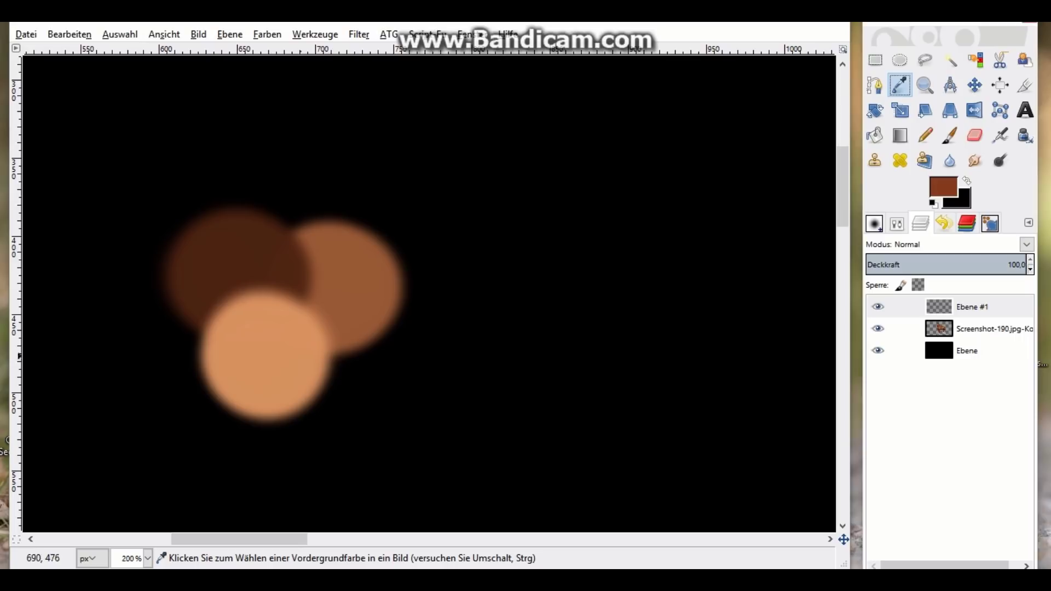
left_click(266, 356)
left_click_drag(239, 539, 350, 539)
left_click_drag(842, 185, 842, 142)
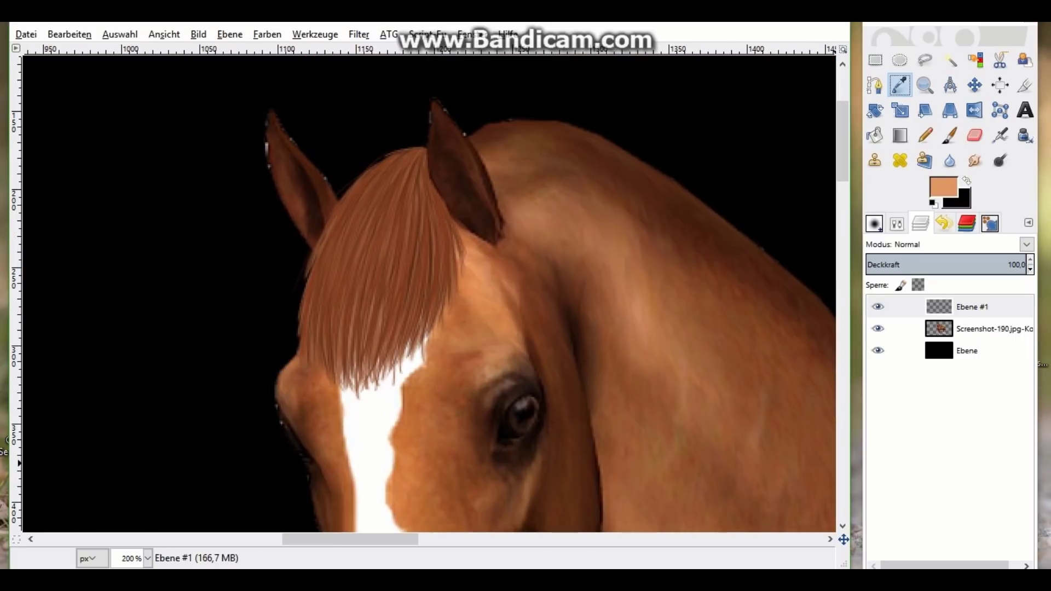
left_click(874, 223)
left_click(950, 135)
left_click(921, 223)
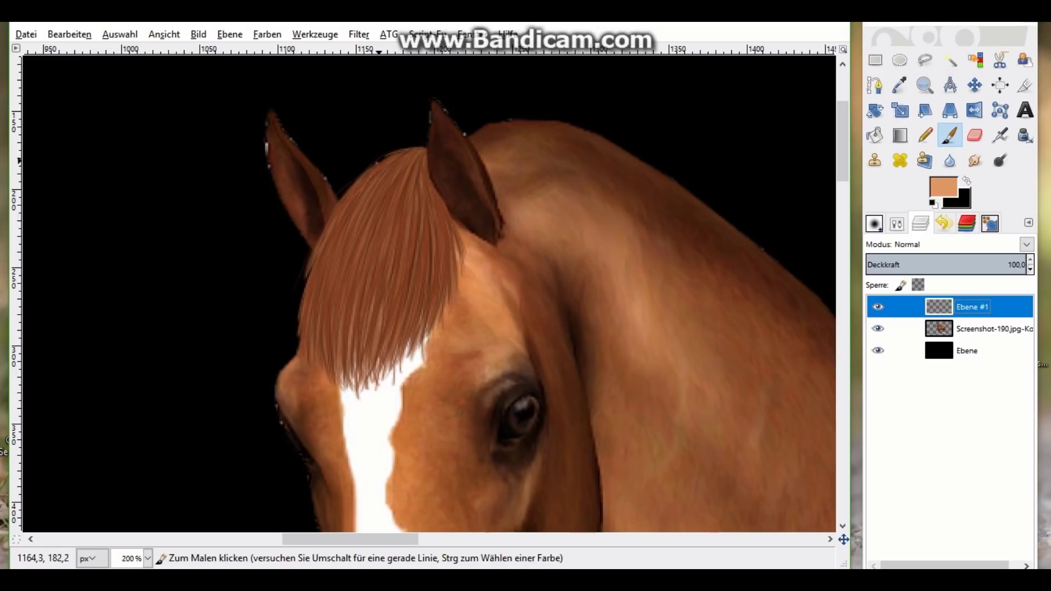
Paint thin light peach strands into the forelock
left_click_drag(351, 253, 317, 344)
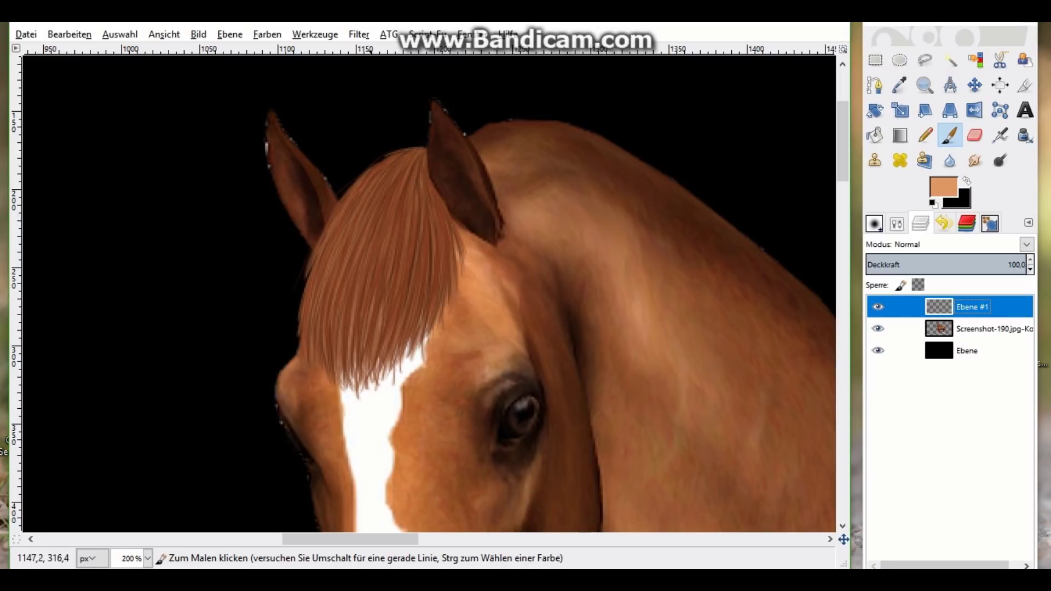
left_click_drag(432, 256, 405, 324)
mouse_move(443, 219)
left_mouse_down()
mouse_move(435, 285)
mouse_move(405, 317)
left_mouse_up()
left_click_drag(412, 241, 405, 287)
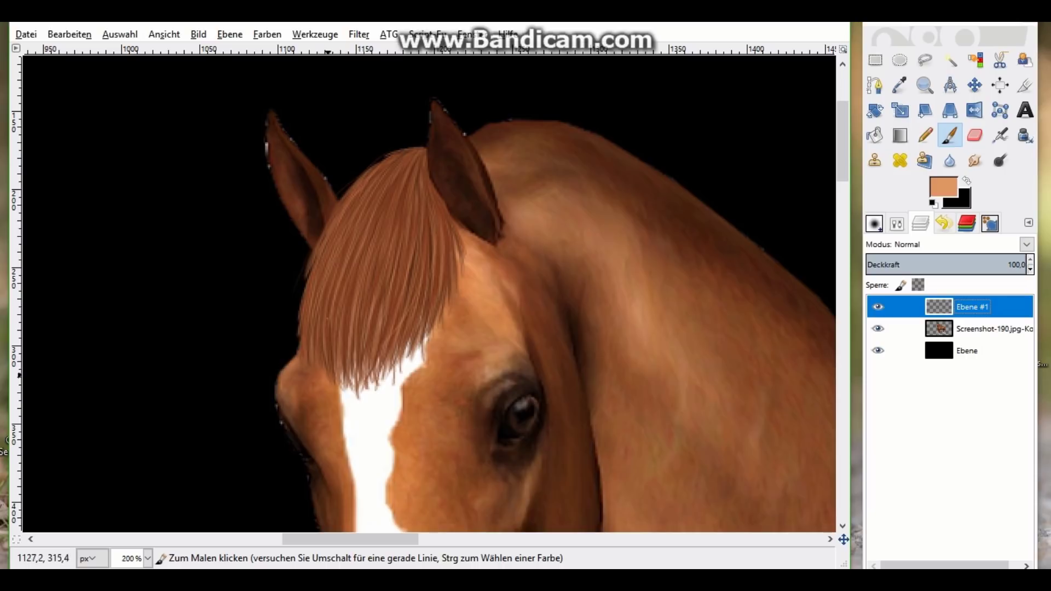
left_click_drag(405, 242, 408, 310)
Lower the peach's saturation to 42 and paint lighter strands on the forelock's left and centre
left_click(943, 187)
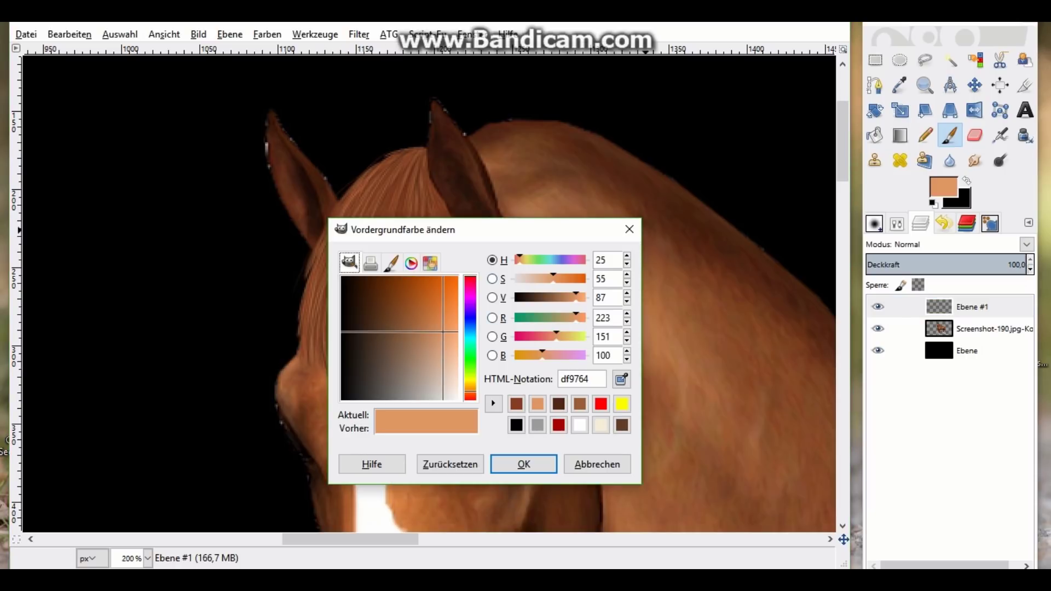
left_click_drag(553, 279, 545, 278)
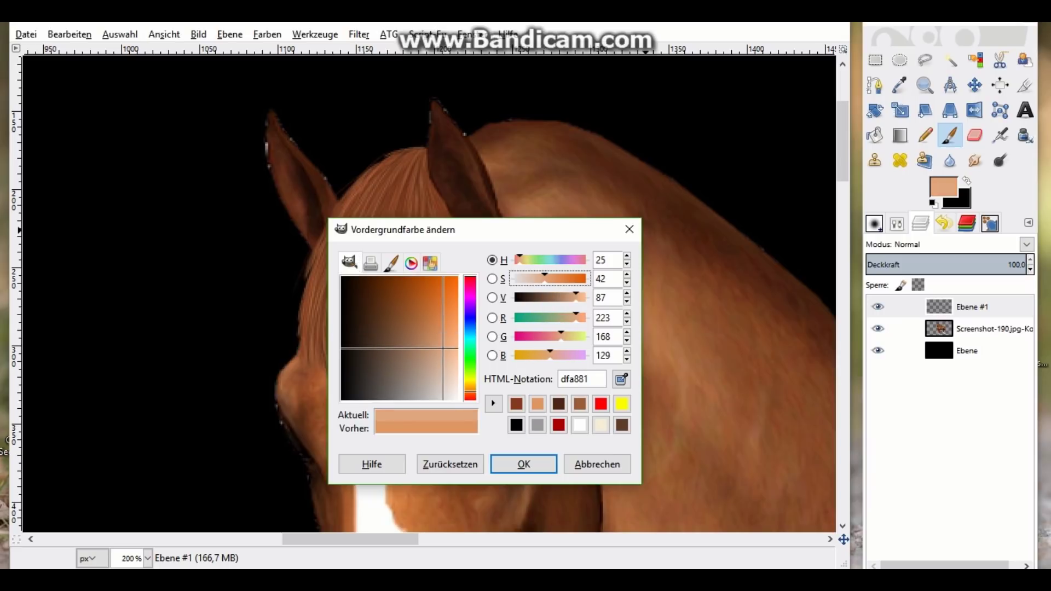
left_click(523, 464)
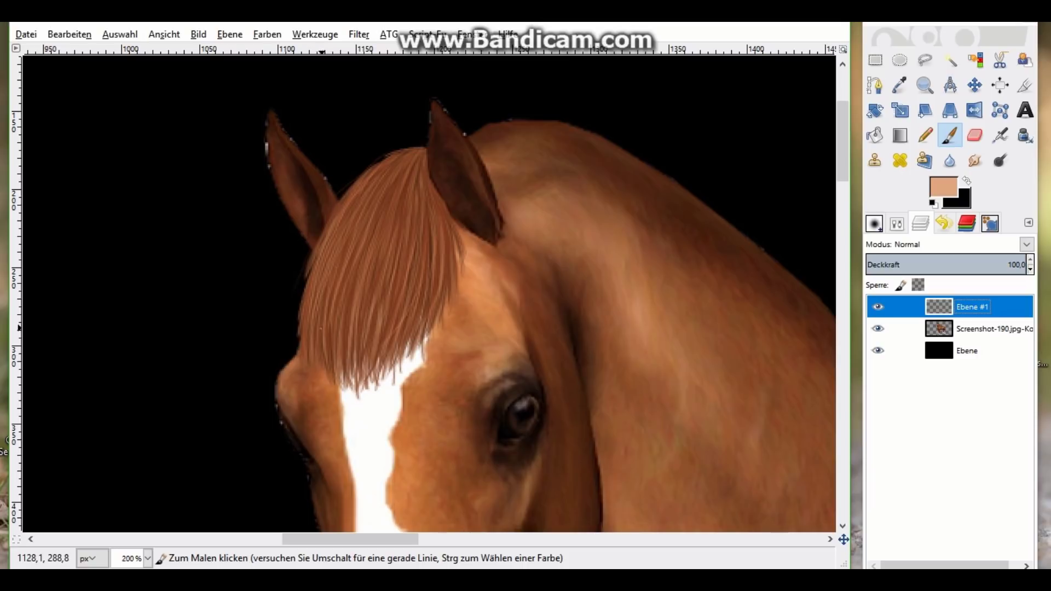
left_click_drag(362, 251, 344, 345)
mouse_move(345, 272)
left_mouse_down()
mouse_move(333, 370)
mouse_move(340, 332)
left_mouse_up()
left_click_drag(352, 290, 343, 342)
mouse_move(386, 241)
left_mouse_down()
mouse_move(361, 305)
mouse_move(389, 291)
mouse_move(390, 312)
left_mouse_up()
Add more light peach strands across the forelock's right, centre and left
left_click_drag(438, 253, 418, 309)
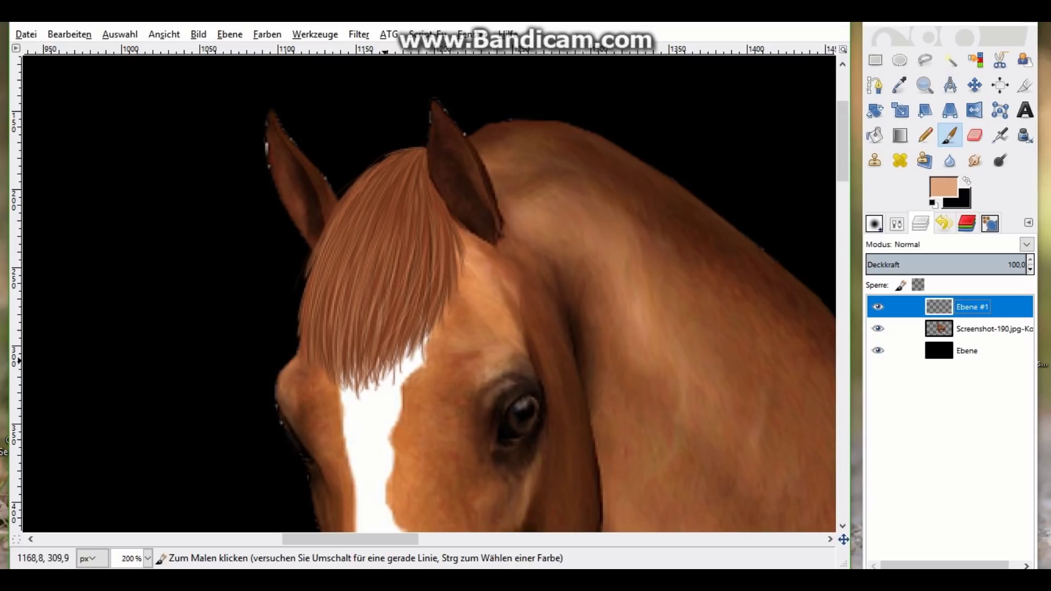
mouse_move(402, 227)
left_mouse_down()
mouse_move(390, 277)
mouse_move(332, 294)
left_mouse_up()
mouse_move(323, 237)
left_mouse_down()
mouse_move(307, 271)
mouse_move(320, 259)
mouse_move(313, 313)
left_mouse_up()
left_click_drag(353, 282, 343, 345)
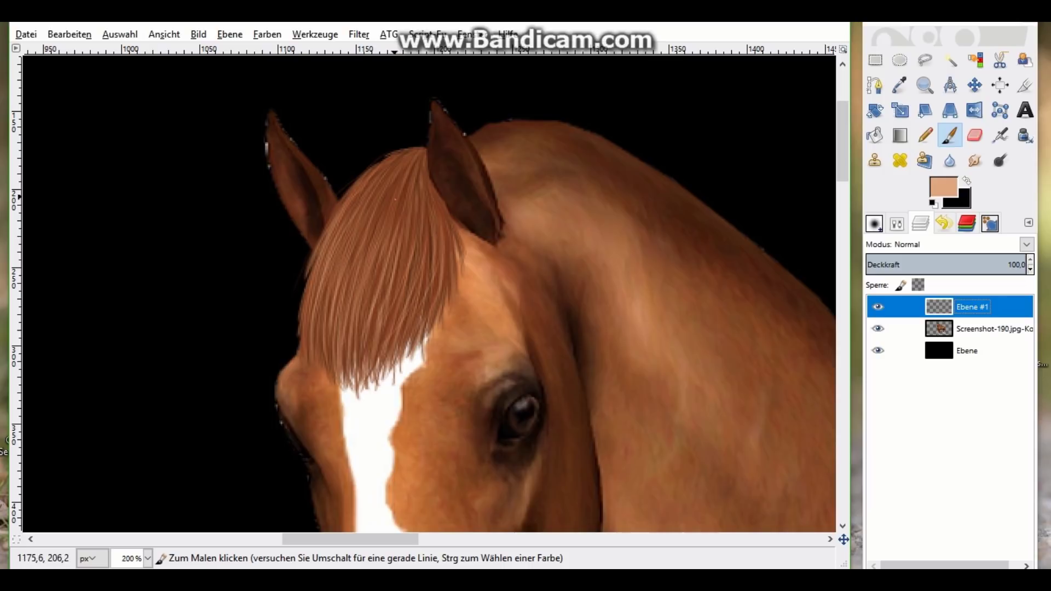
left_click_drag(389, 260, 381, 306)
left_click_drag(424, 249, 411, 315)
mouse_move(403, 258)
left_mouse_down()
mouse_move(388, 312)
mouse_move(375, 307)
left_mouse_up()
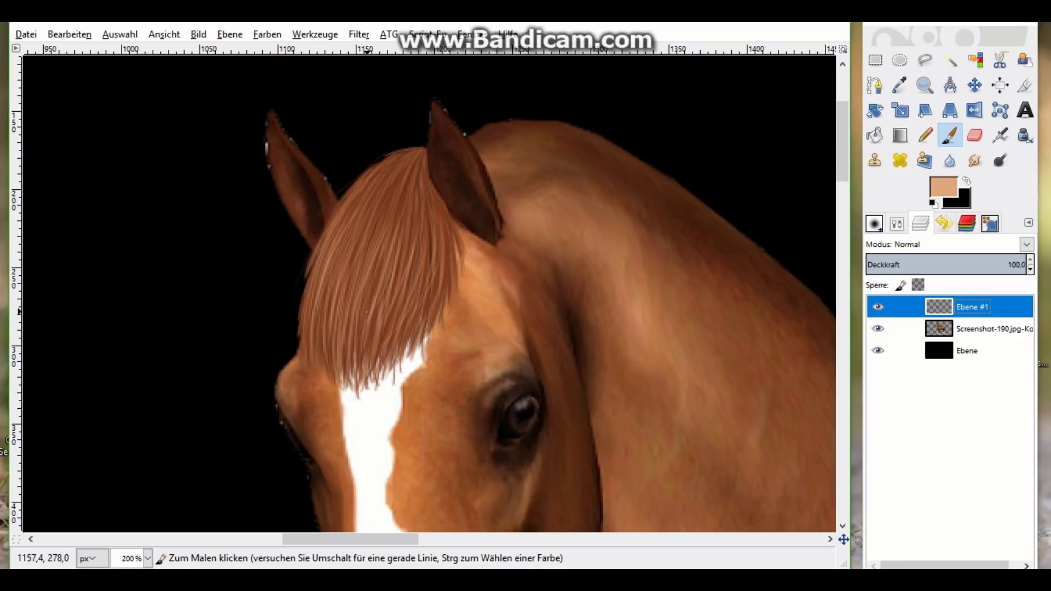
Lower the foreground saturation to 26 for a paler peach, dfbea6
left_click(943, 187)
left_click_drag(544, 279, 532, 279)
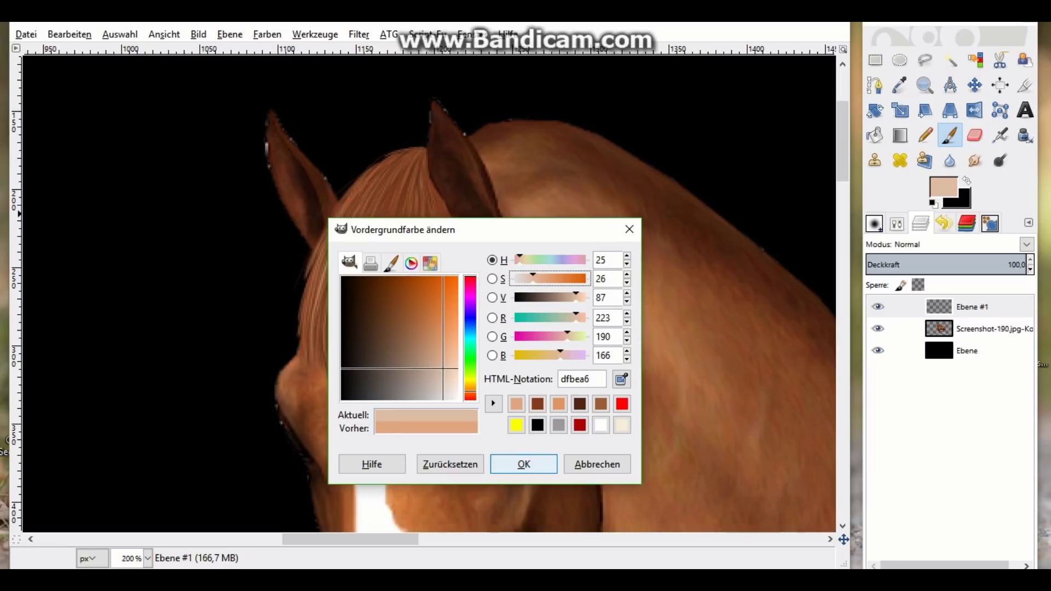
left_click(524, 465)
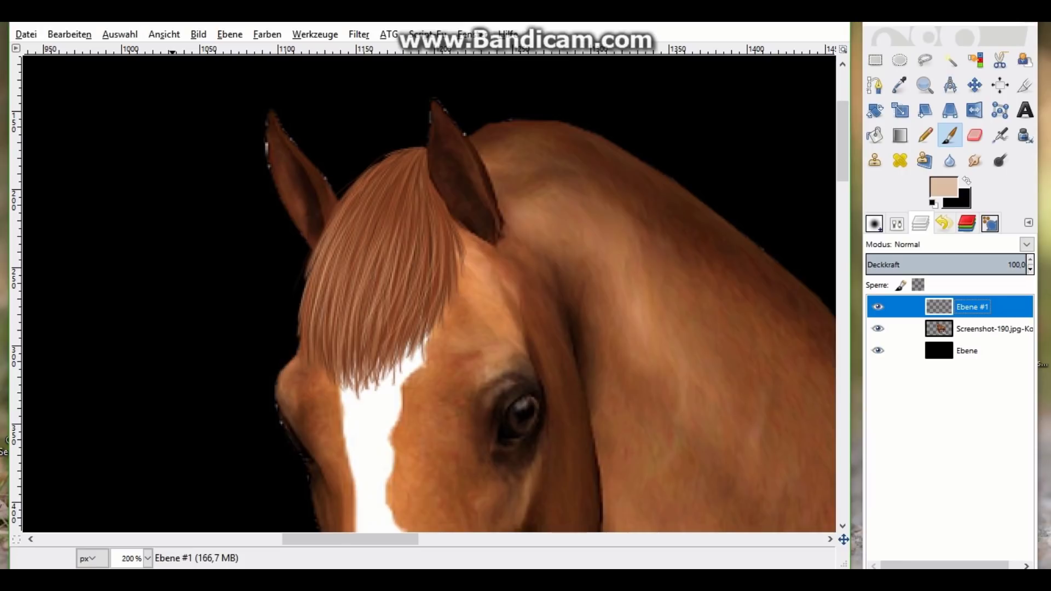
left_click(164, 34)
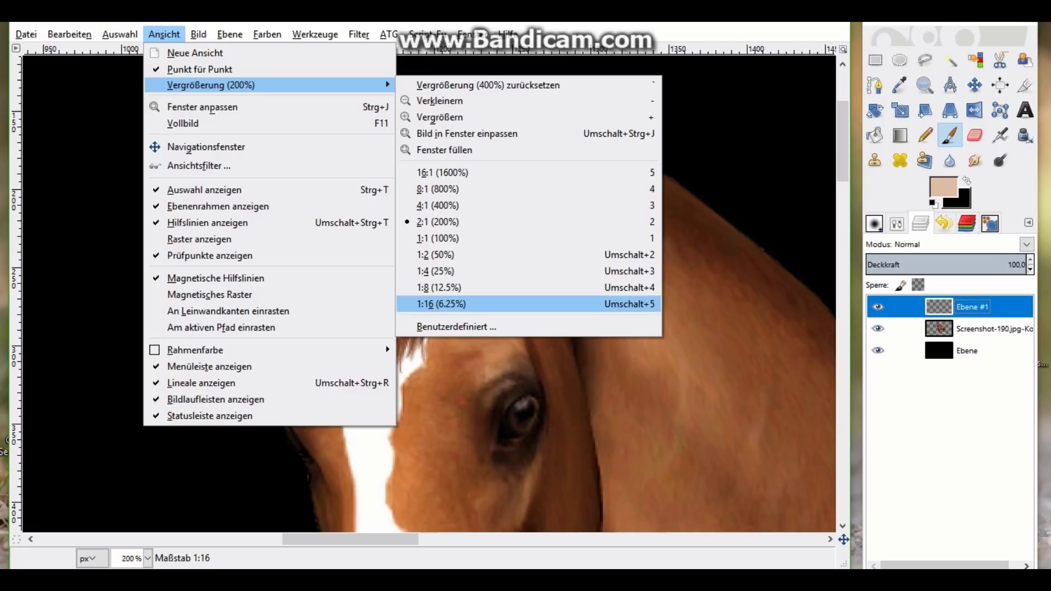
Zoom out to the whole horse and toggle Ebene #1 off and on to compare
key("Return")
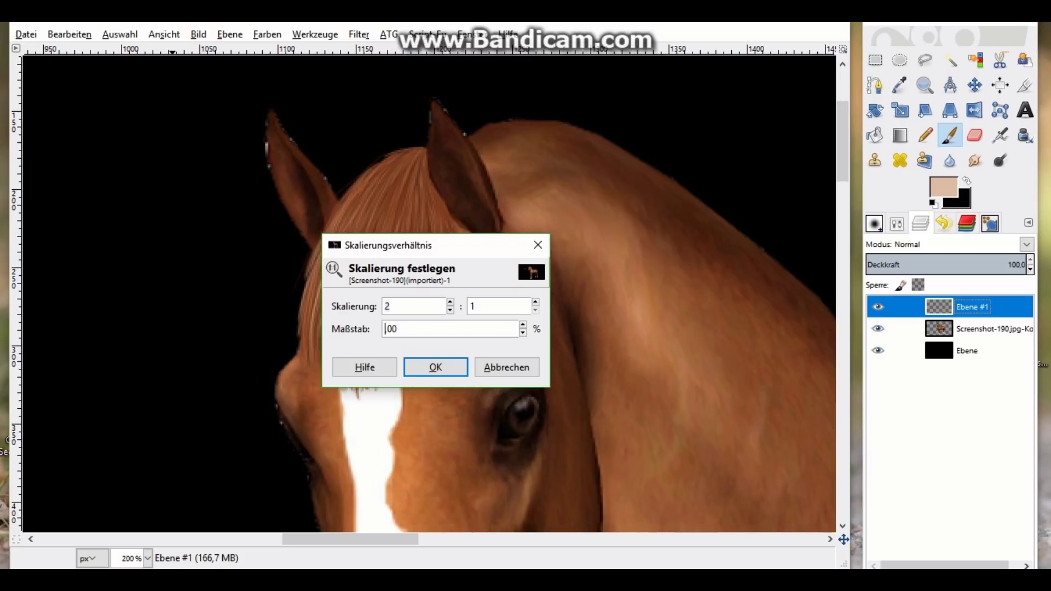
key("Return")
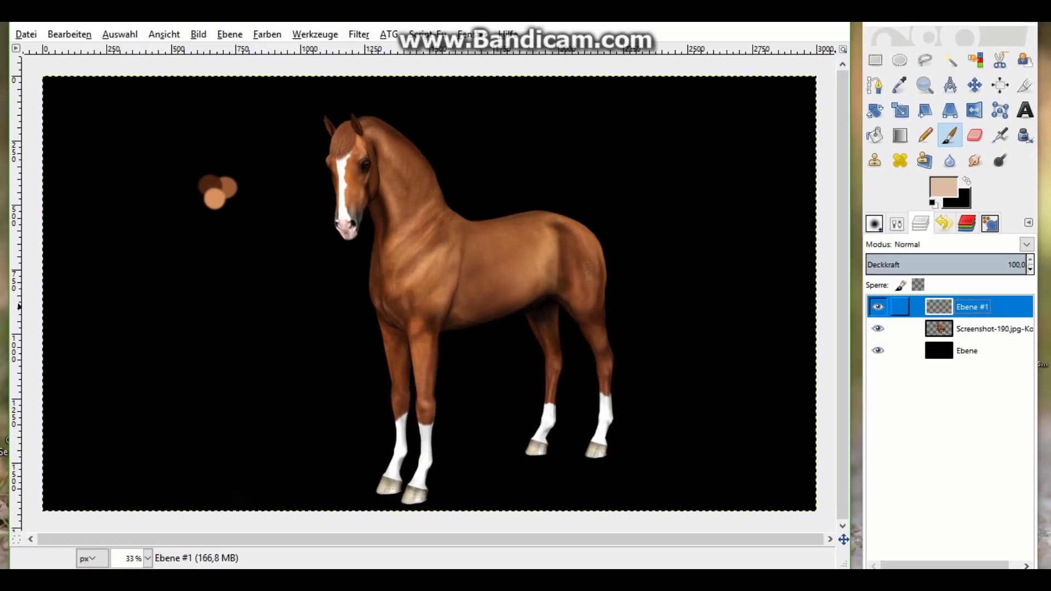
left_click(878, 307)
left_click(878, 306)
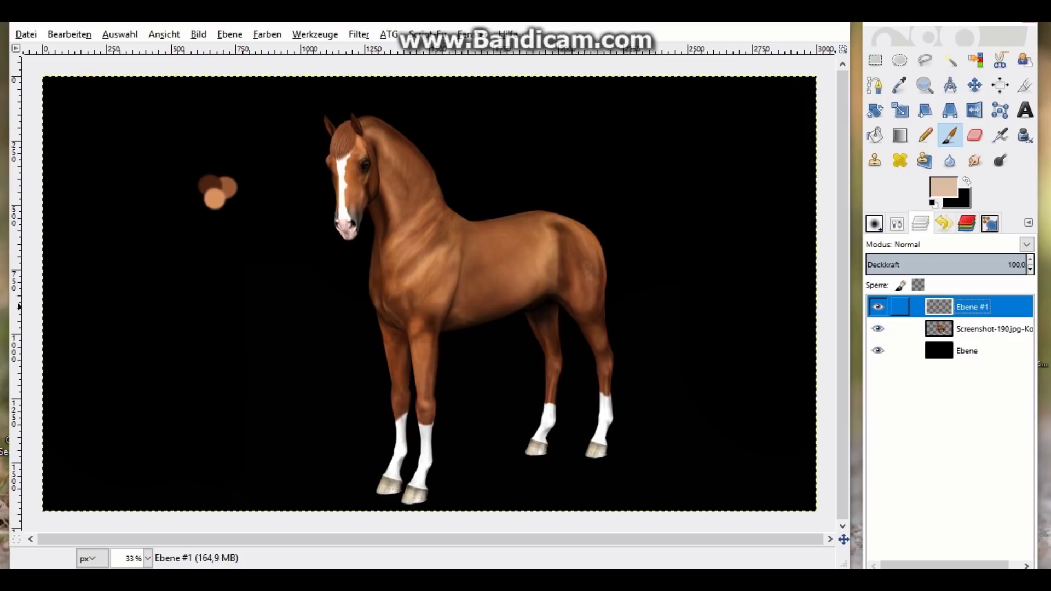
Add transparent layer Ebene #2 with default settings, then reselect Ebene #1
key("alt+e")
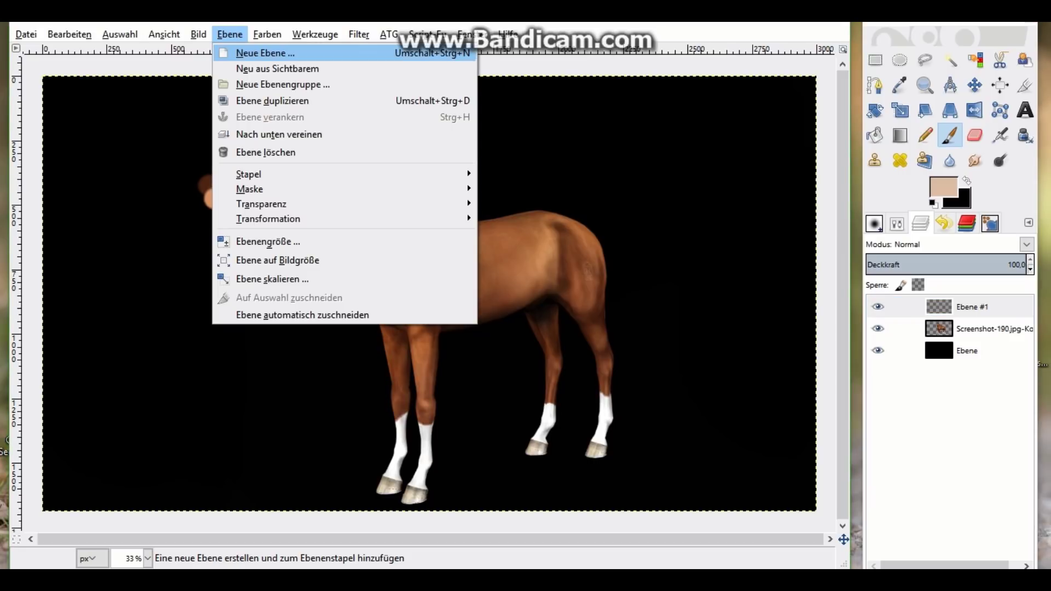
key("Return")
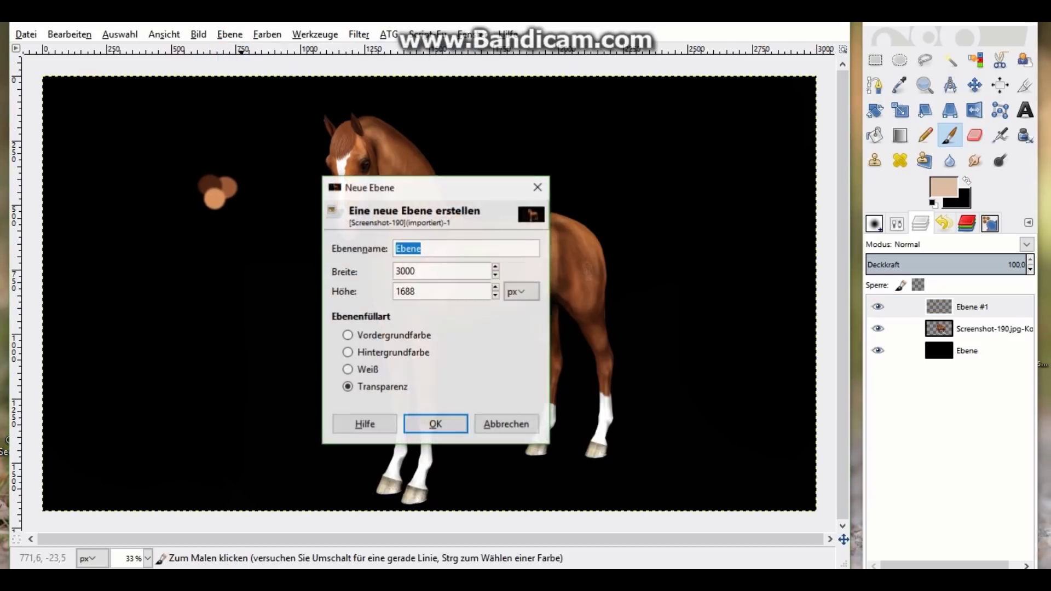
left_click(435, 424)
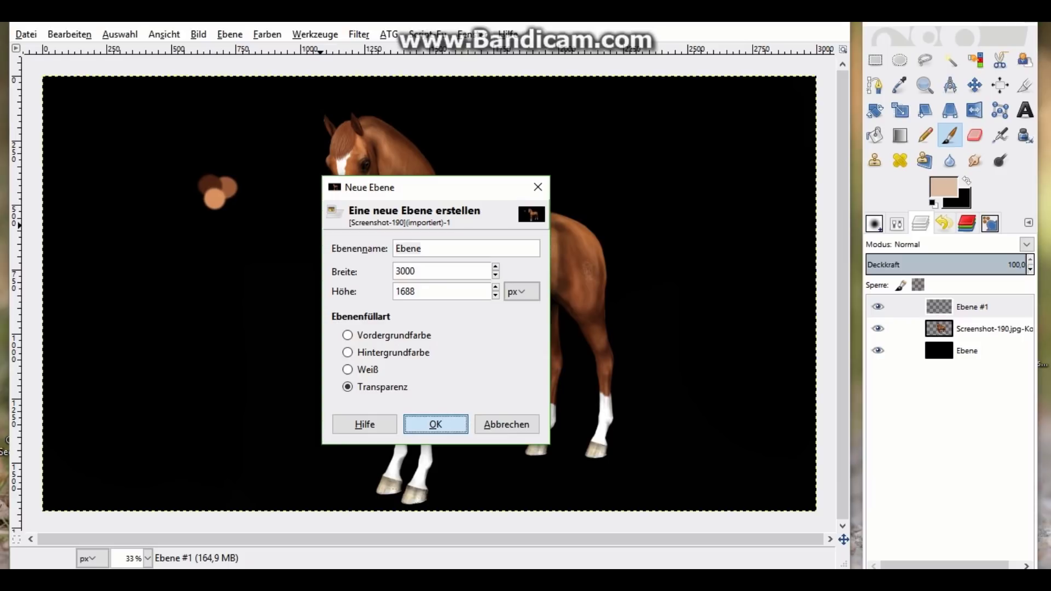
left_click(441, 425)
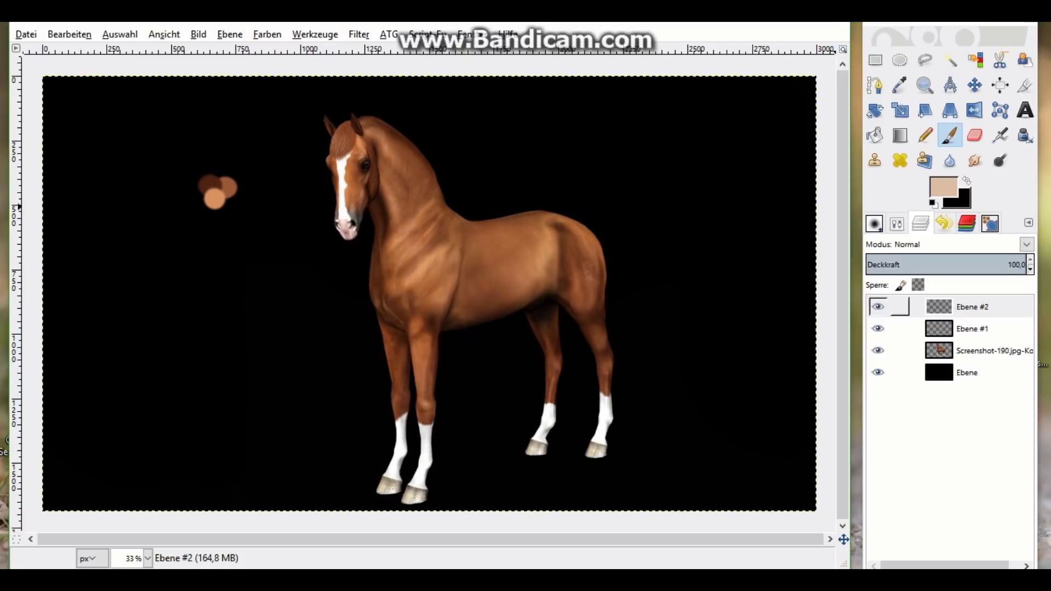
left_click(969, 328)
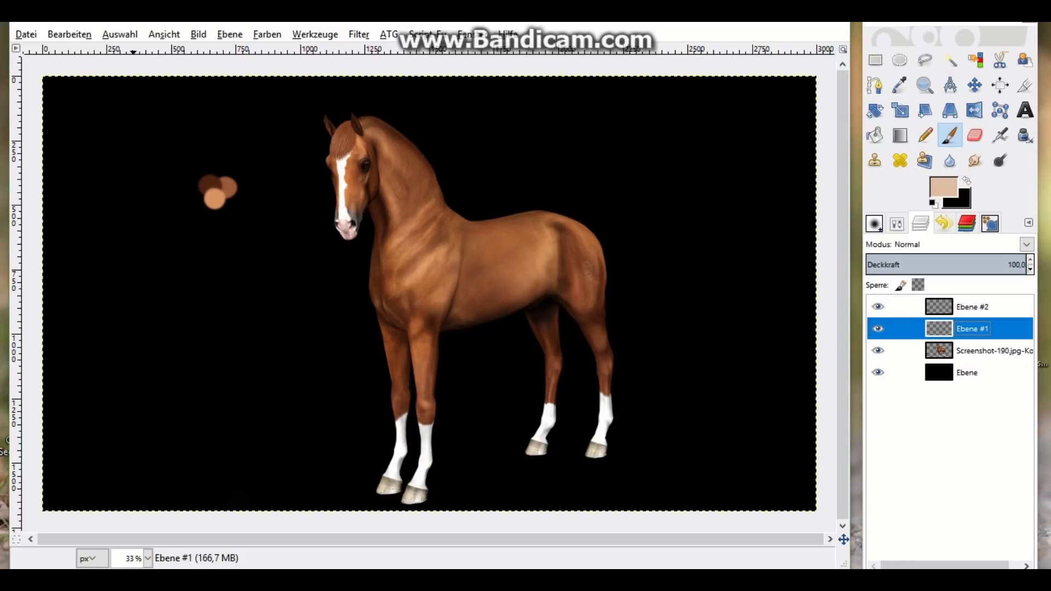
left_click(165, 34)
At 100% zoom, sample the dark brown and dab a soft dark brown spot with smoothing off
left_click(466, 239)
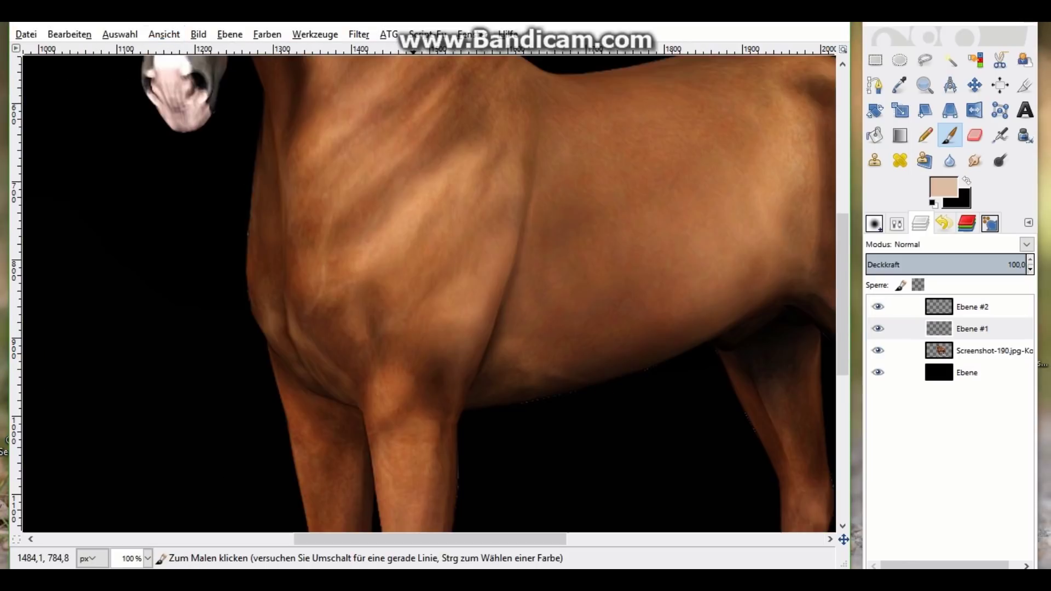
scroll(427, 293, "left", 10)
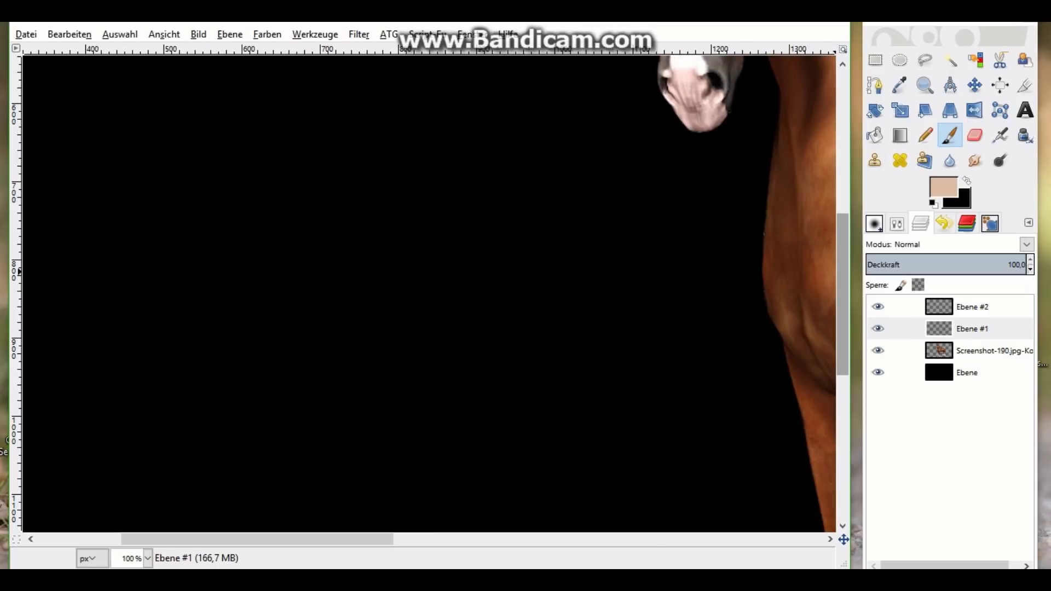
scroll(427, 293, "up", 3)
scroll(427, 293, "up", 3)
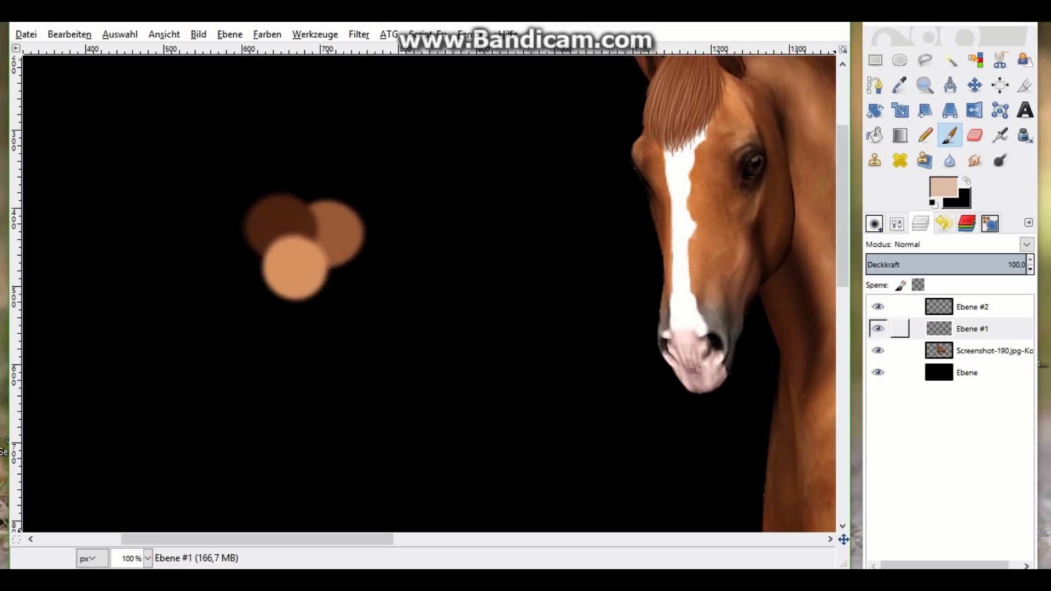
left_click(899, 85)
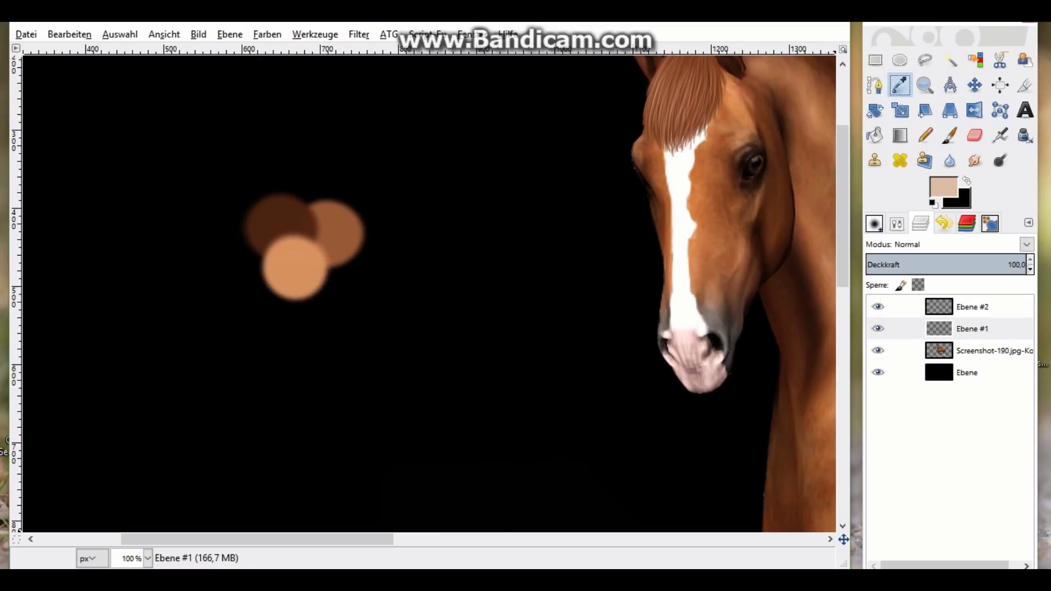
left_click(300, 223)
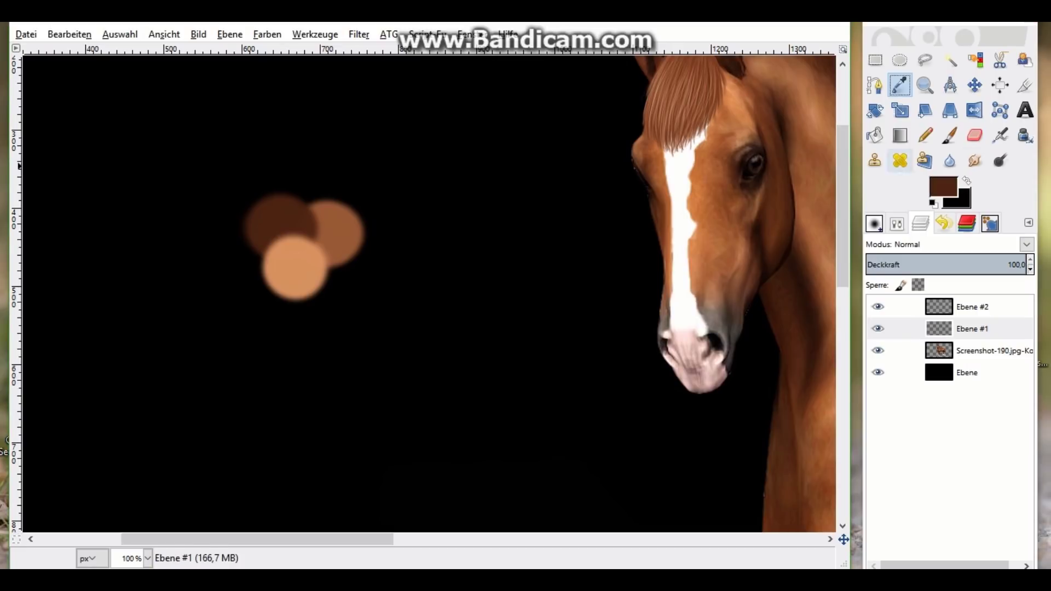
double_click(949, 136)
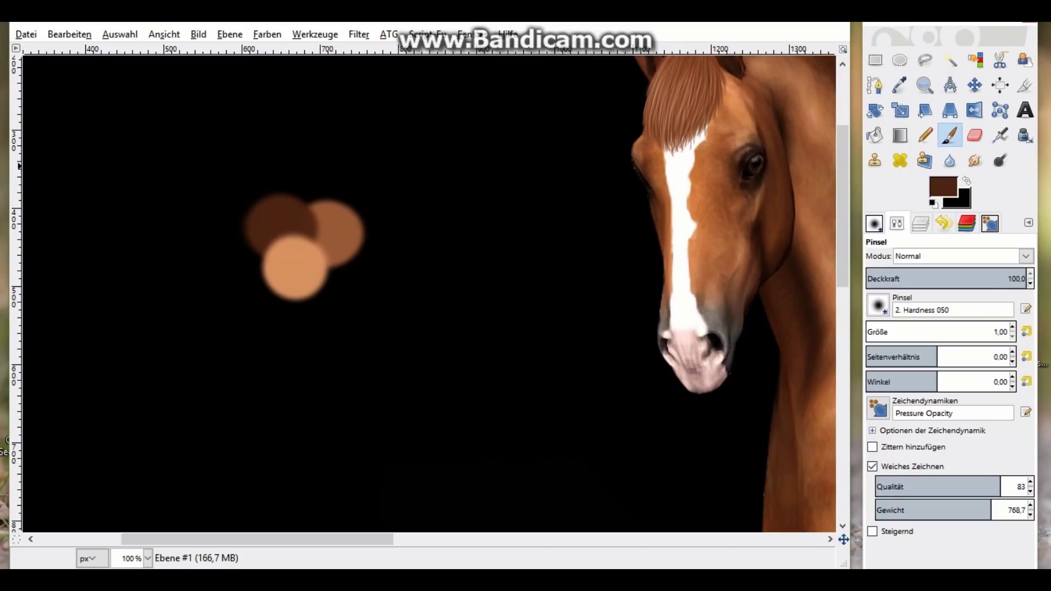
left_click(872, 466)
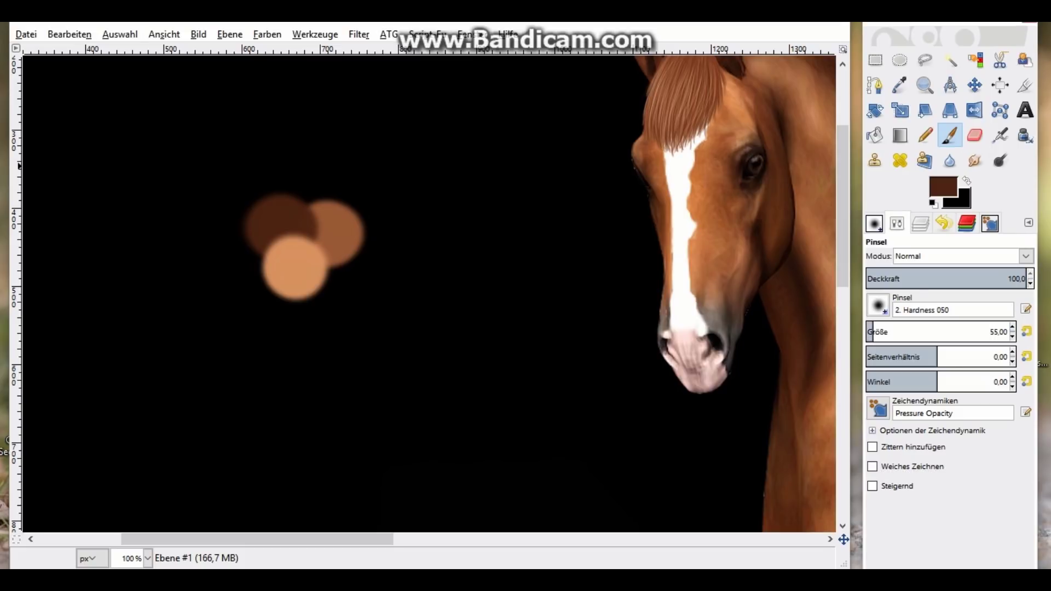
key("ctrl+l")
left_click(456, 309)
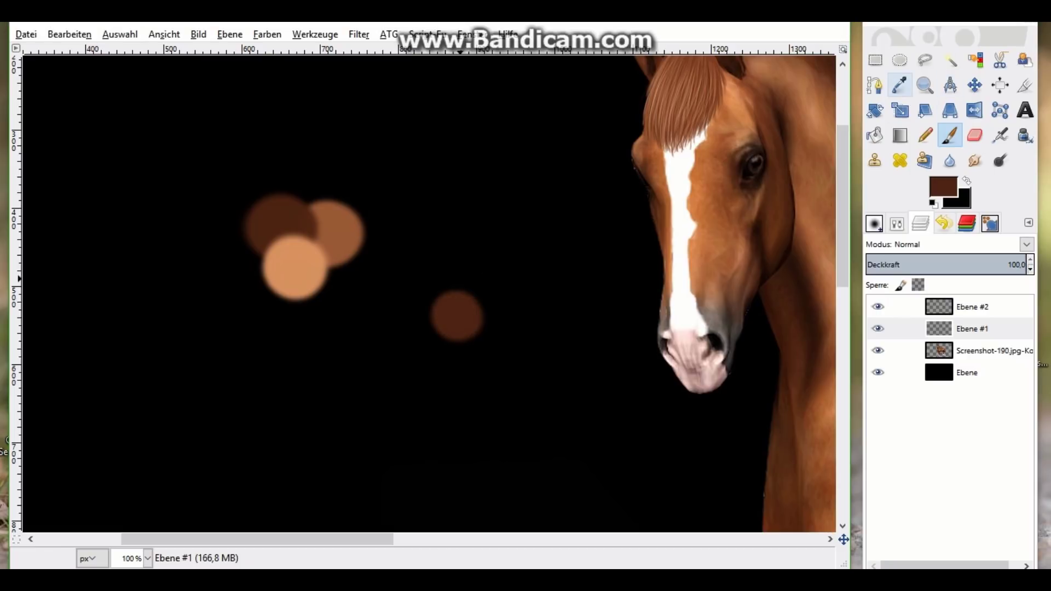
Undo the stray dab and paint a soft brown dab mid-canvas on Ebene #2
left_click(899, 85)
left_click(69, 34)
left_click(104, 51)
left_click(950, 135)
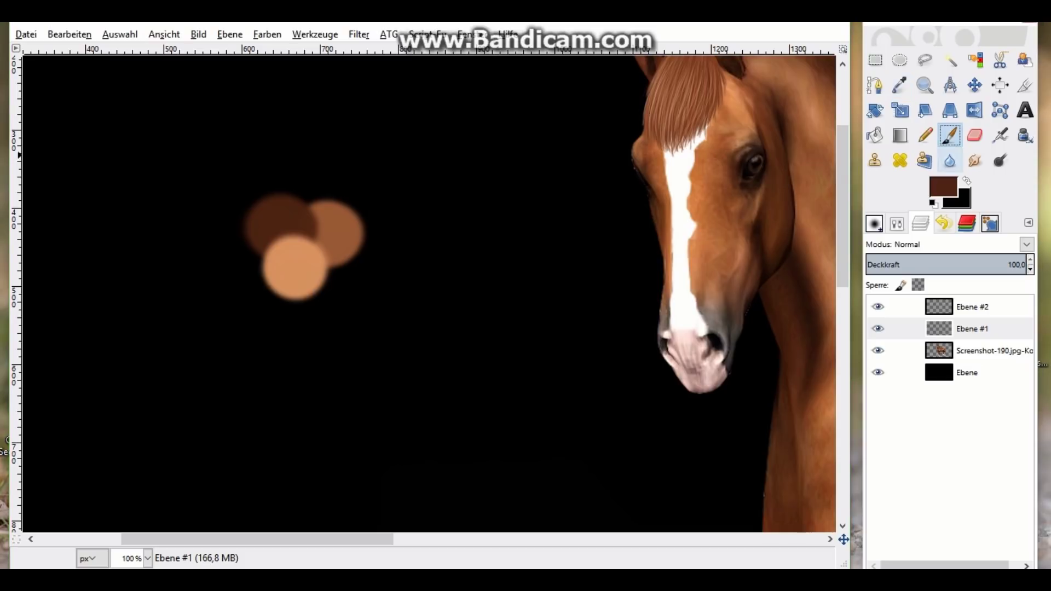
left_click(972, 307)
left_click(452, 328)
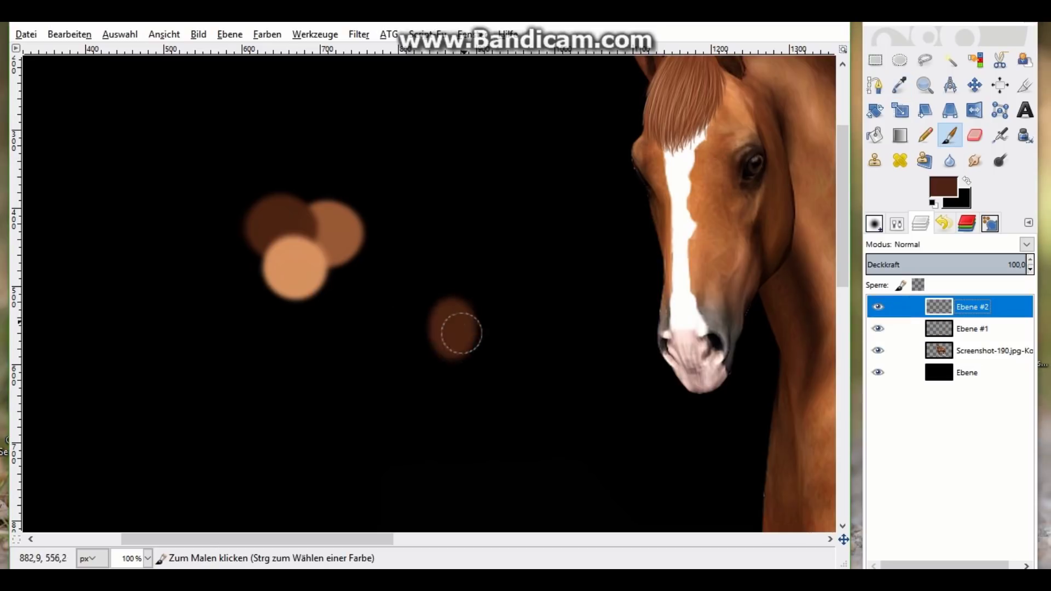
Sample a lighter brown from the horse on Ebene #1 and dab it beside the brown one
left_click(899, 85)
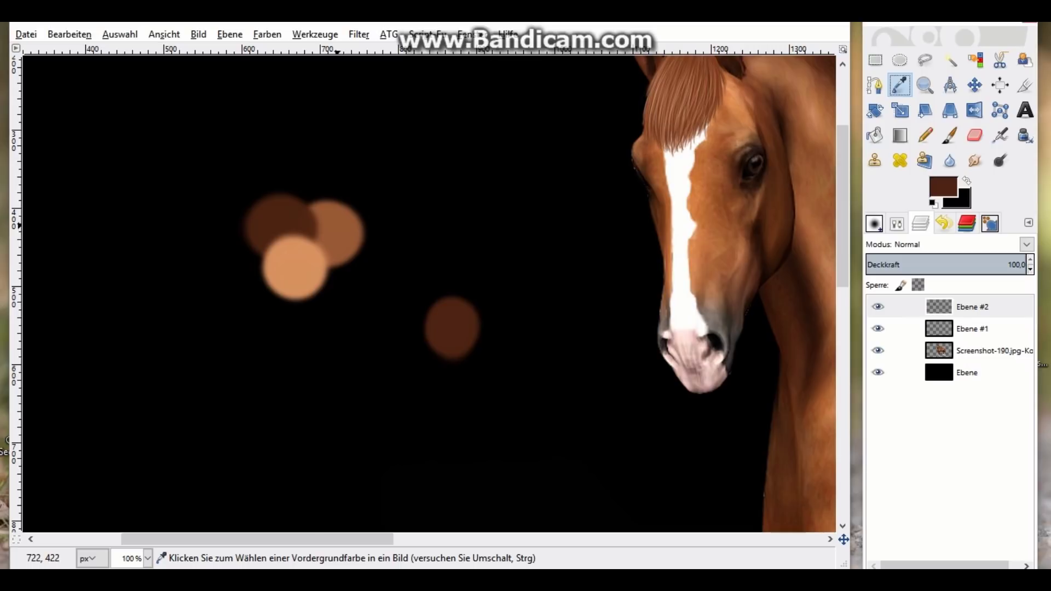
left_click(972, 329)
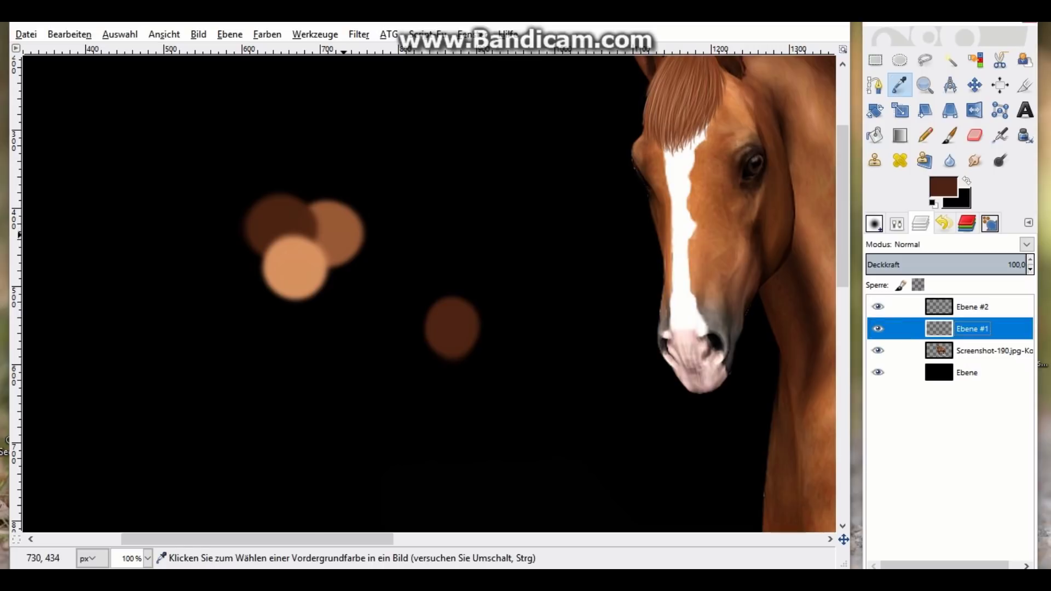
left_click(343, 235)
left_click(972, 306)
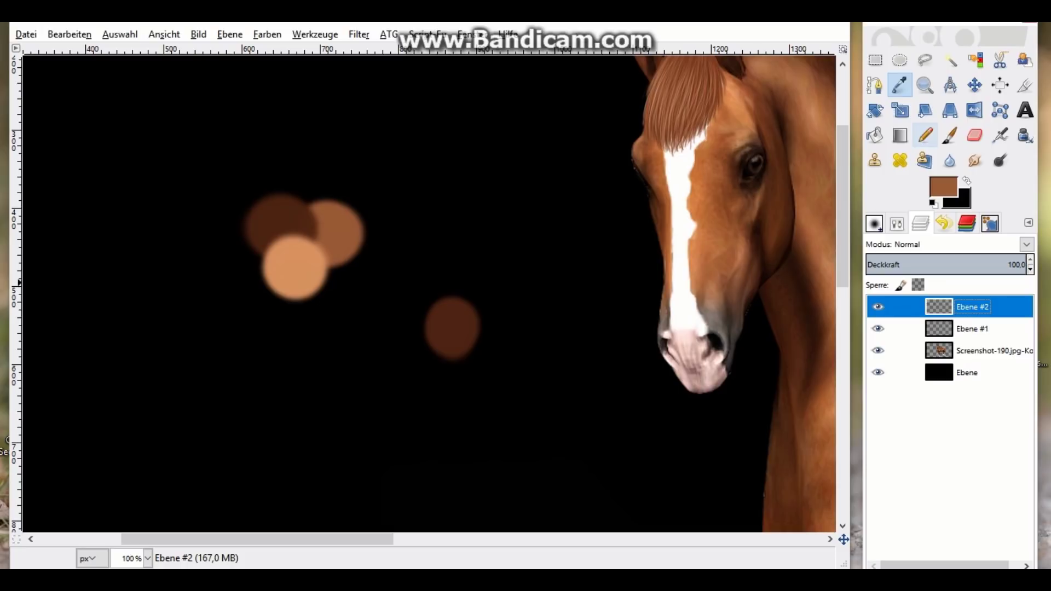
left_click(949, 136)
left_click(419, 330)
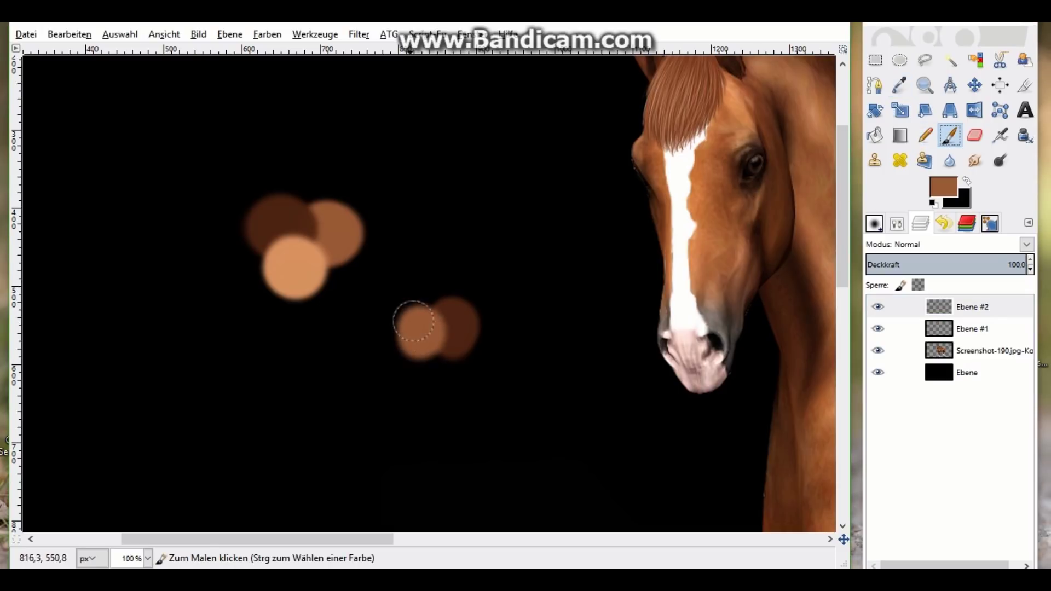
left_click(417, 332)
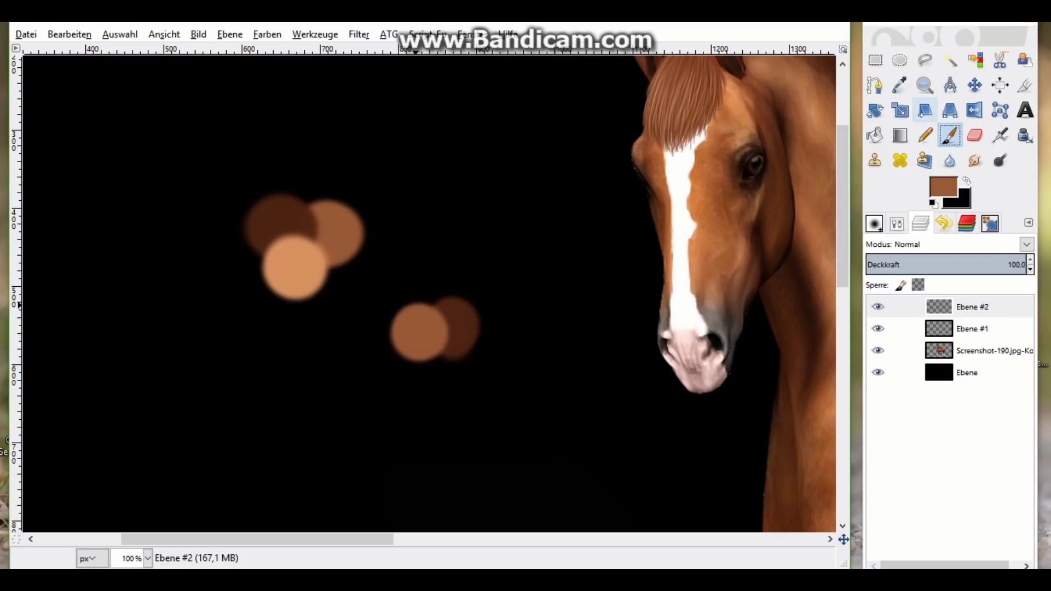
Sample a light orange from the horse and paint a light-orange blob left of the brown dabs
left_click(900, 85)
left_click(971, 329)
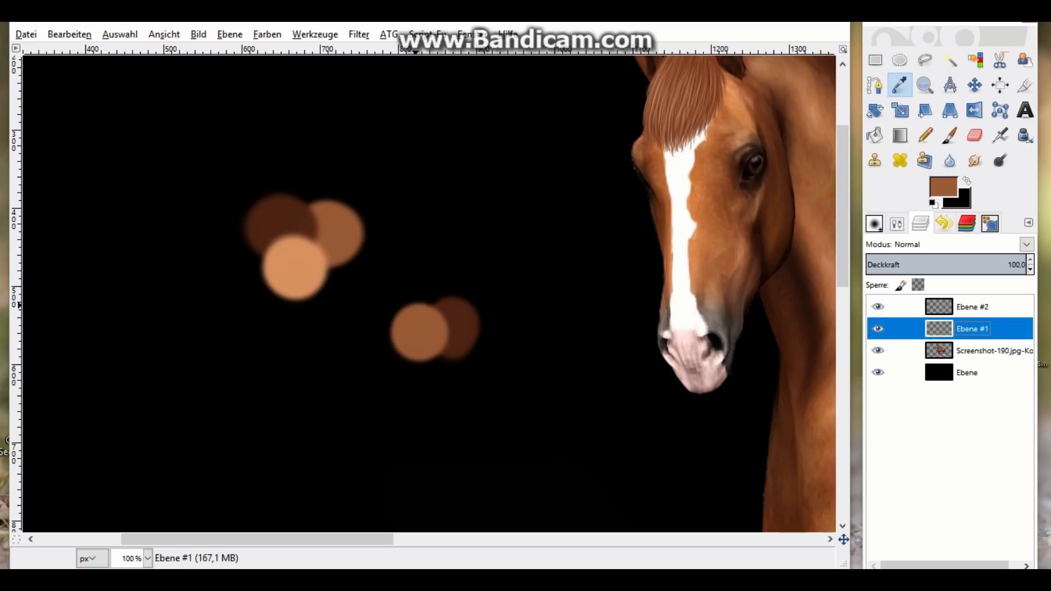
left_click(296, 268)
left_click(950, 135)
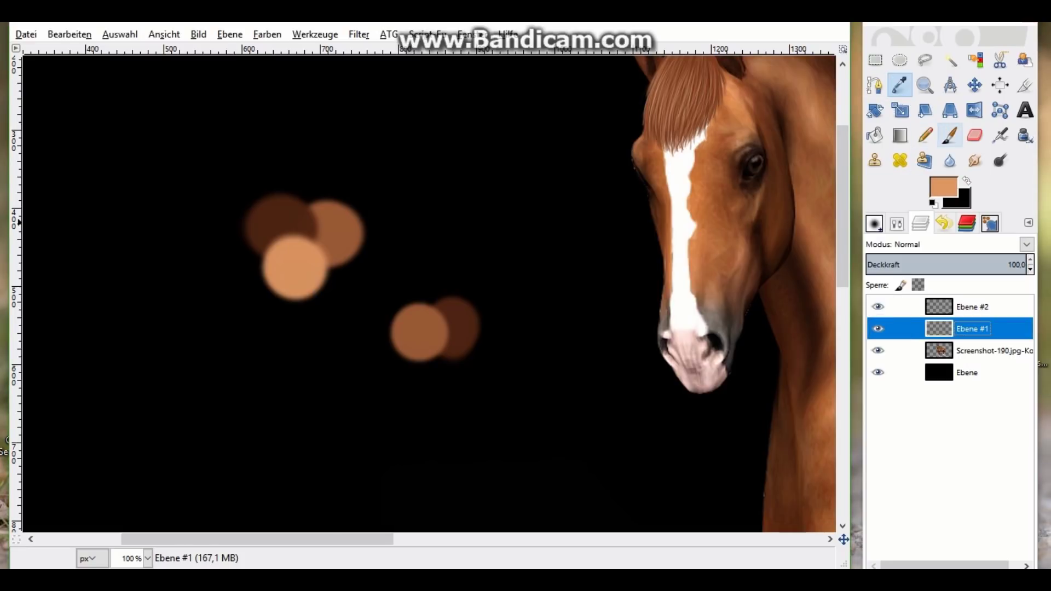
left_click(972, 307)
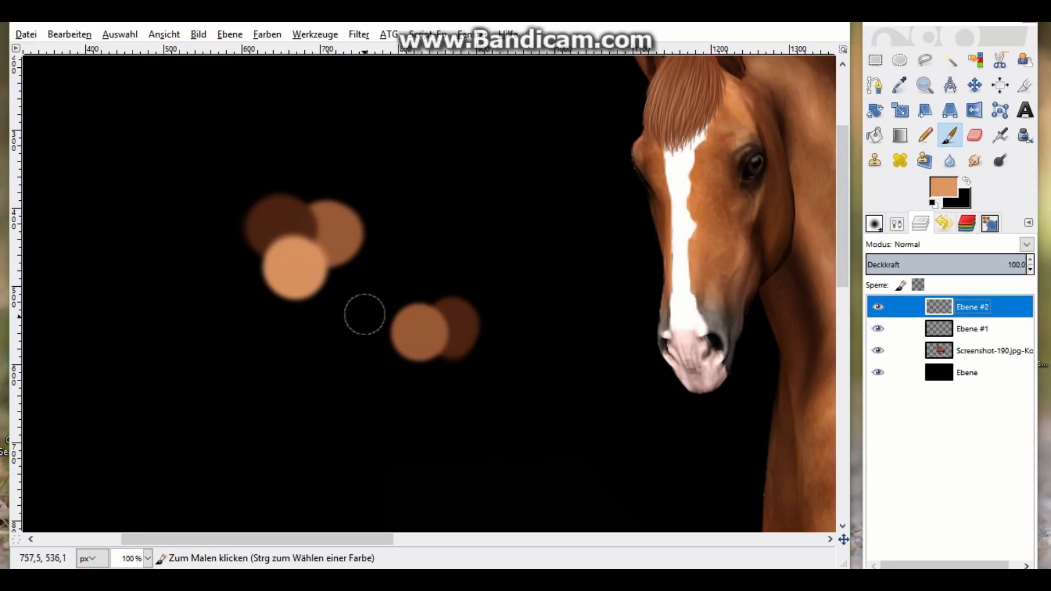
left_click_drag(381, 326, 383, 337)
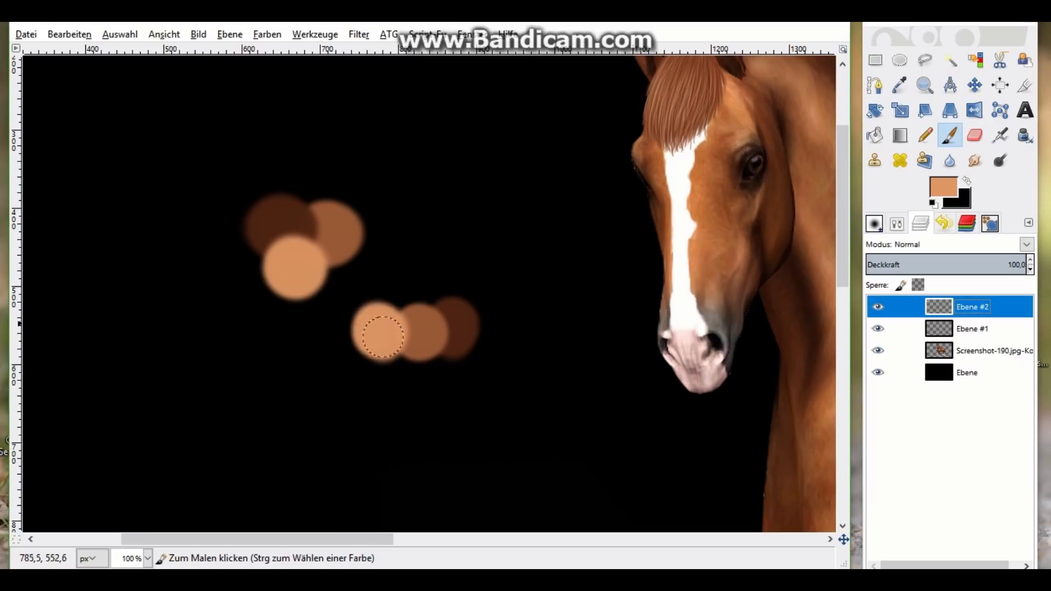
left_click(909, 328)
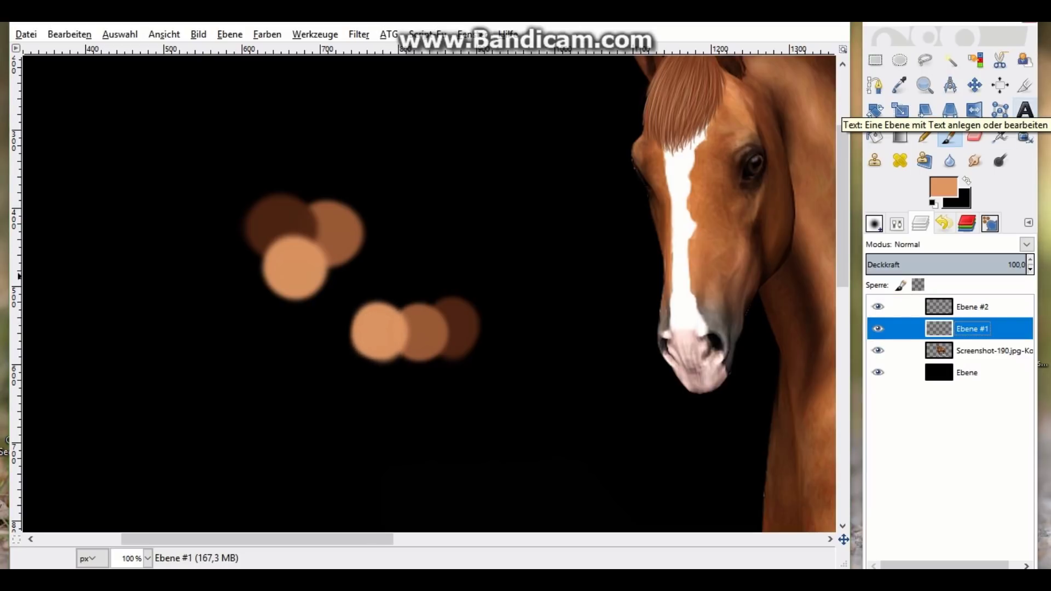
Erase the upper-left cluster of blobs
key("shift+e")
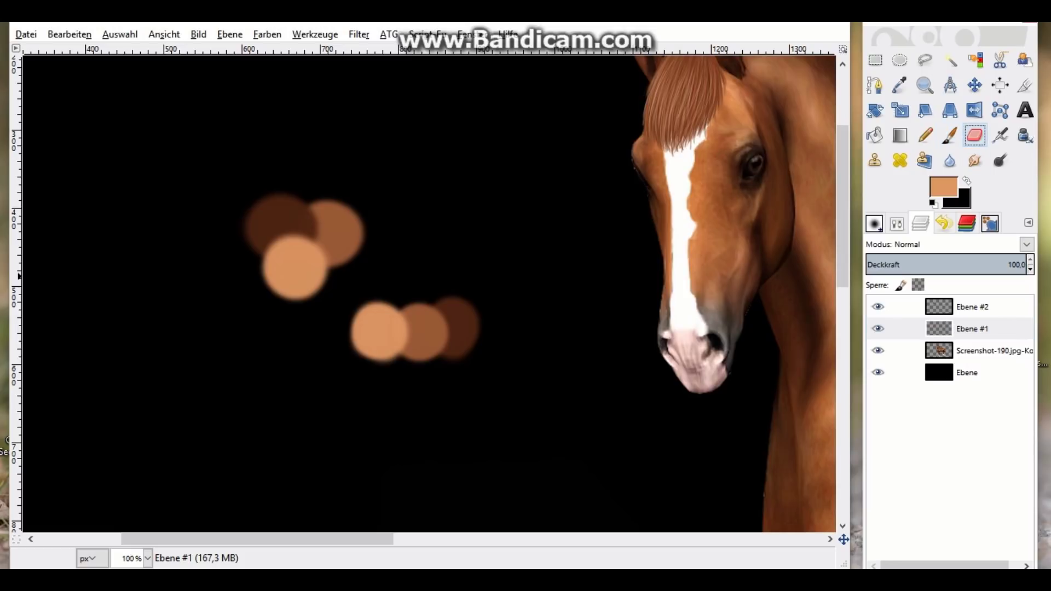
key("d")
mouse_move(329, 207)
left_mouse_down()
mouse_move(277, 204)
mouse_move(309, 278)
mouse_move(335, 249)
mouse_move(342, 204)
mouse_move(303, 248)
mouse_move(338, 264)
mouse_move(263, 179)
mouse_move(347, 239)
mouse_move(294, 284)
left_mouse_up()
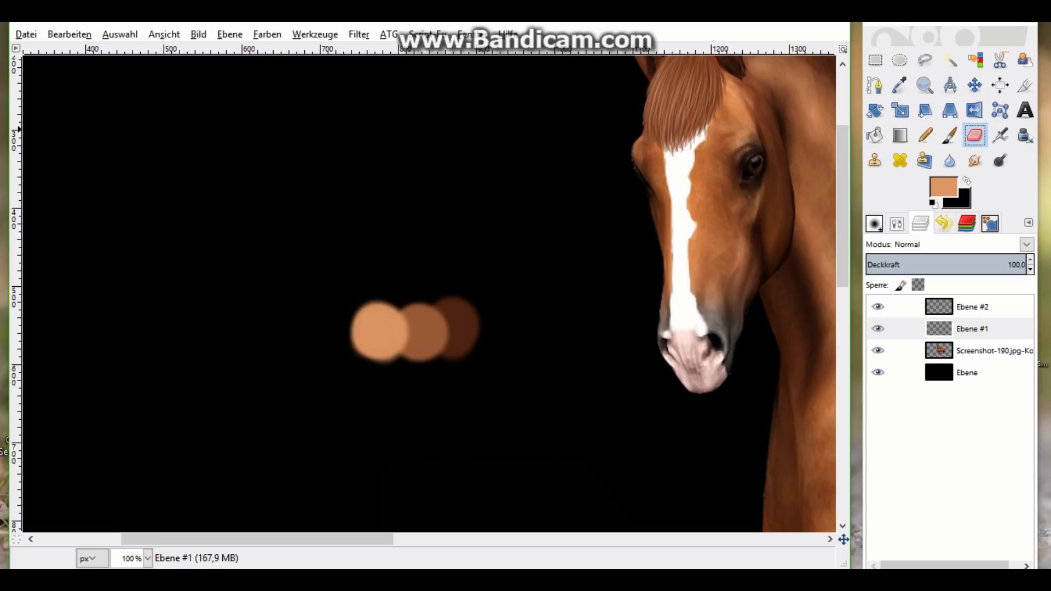
Paint a full dark brown circle above the row on Ebene #2
left_click(972, 307)
left_click(943, 186)
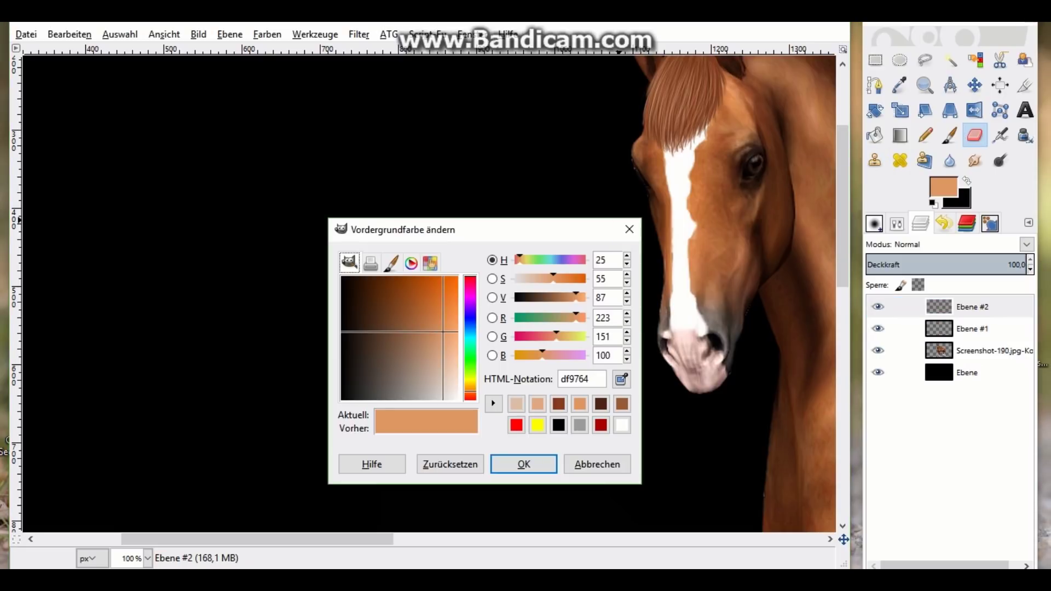
left_click(558, 404)
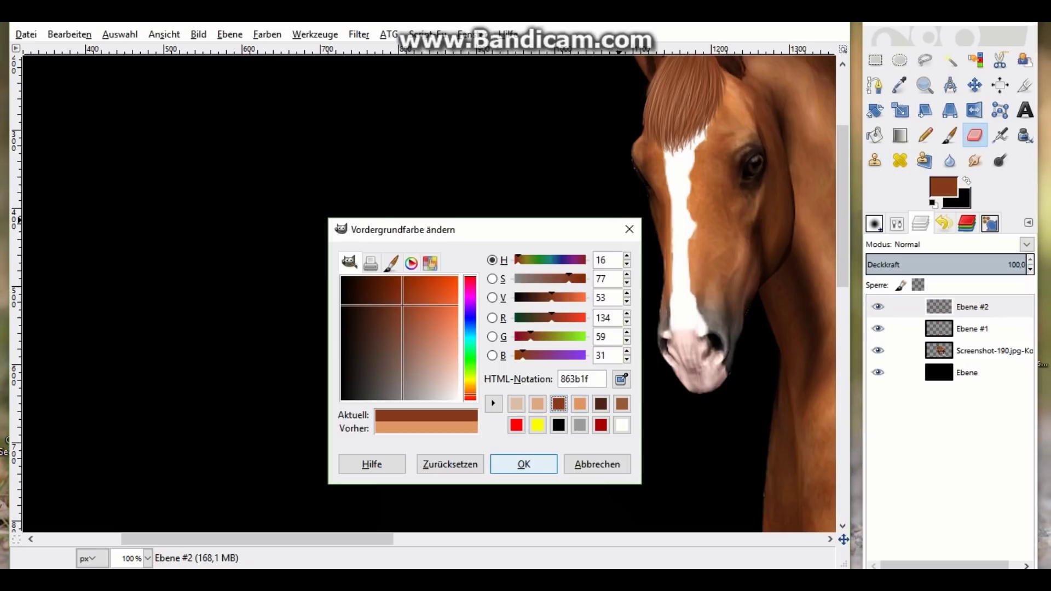
left_click(524, 464)
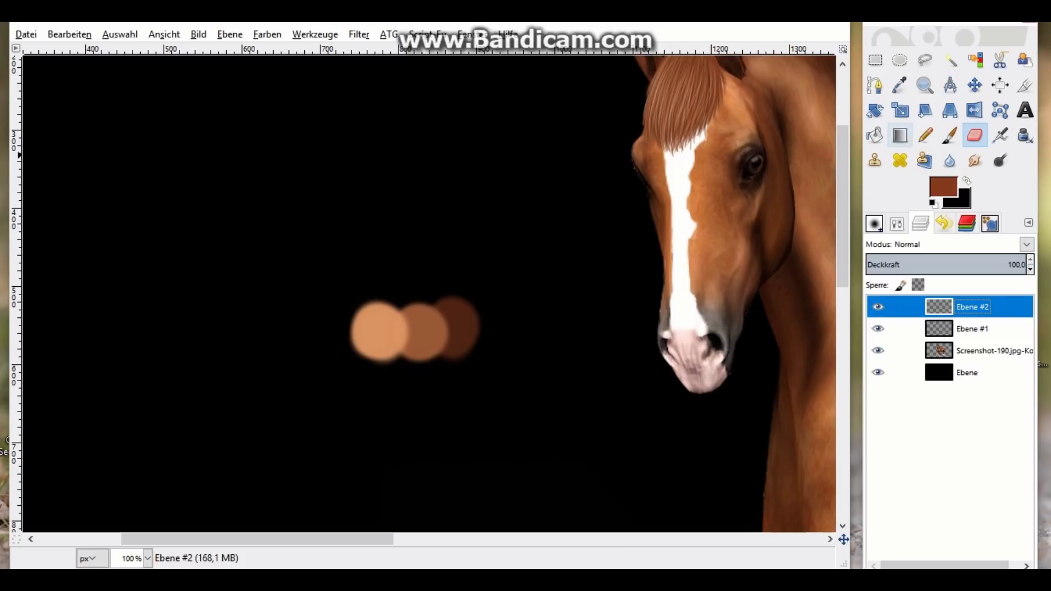
left_click(950, 136)
left_click(403, 284)
left_click_drag(403, 283, 403, 279)
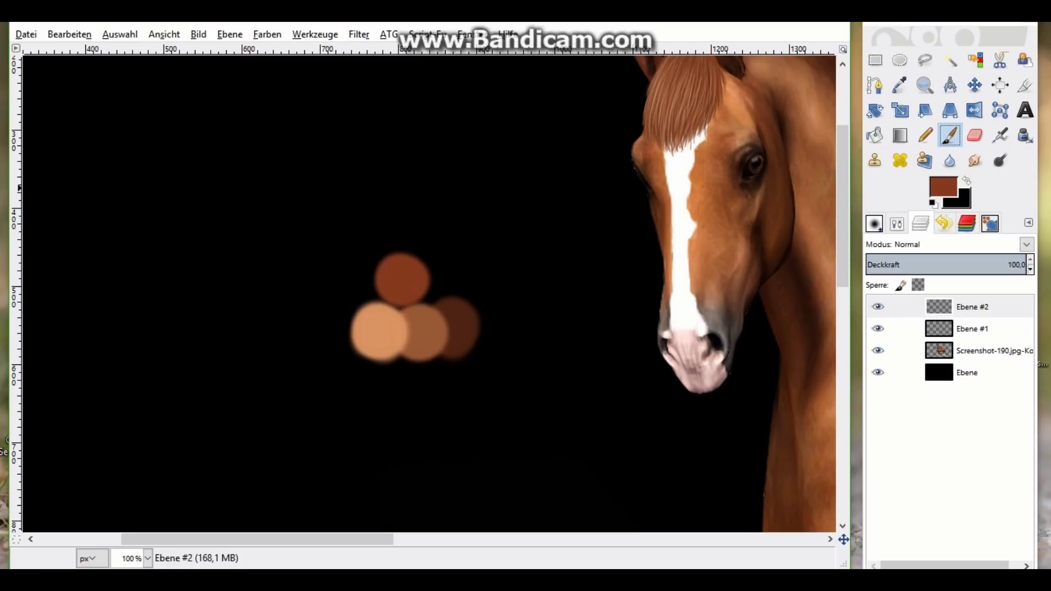
Paint a peach circle at the left of the row
left_click(943, 187)
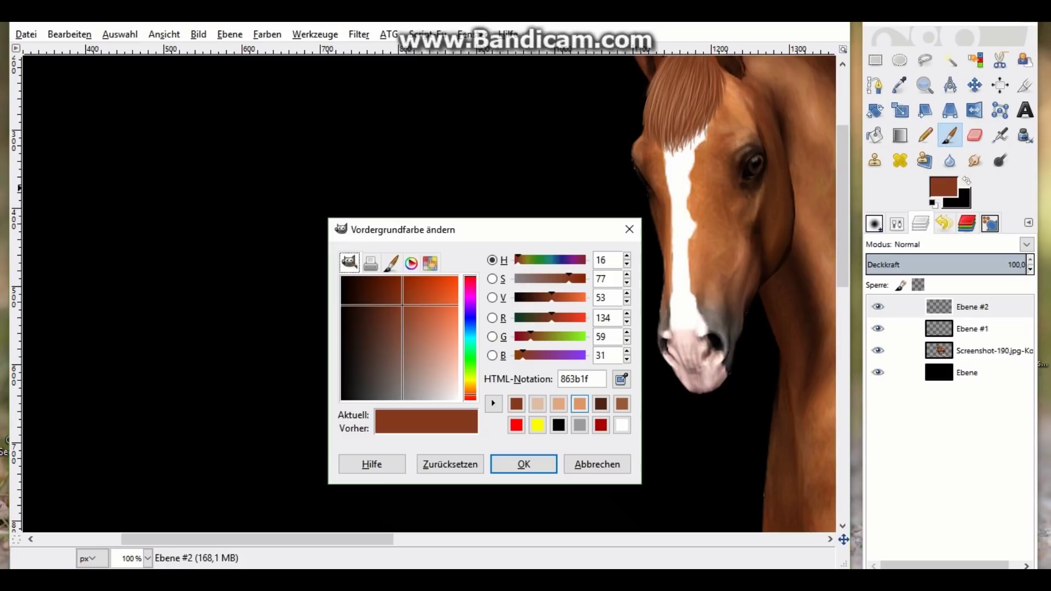
left_click(579, 404)
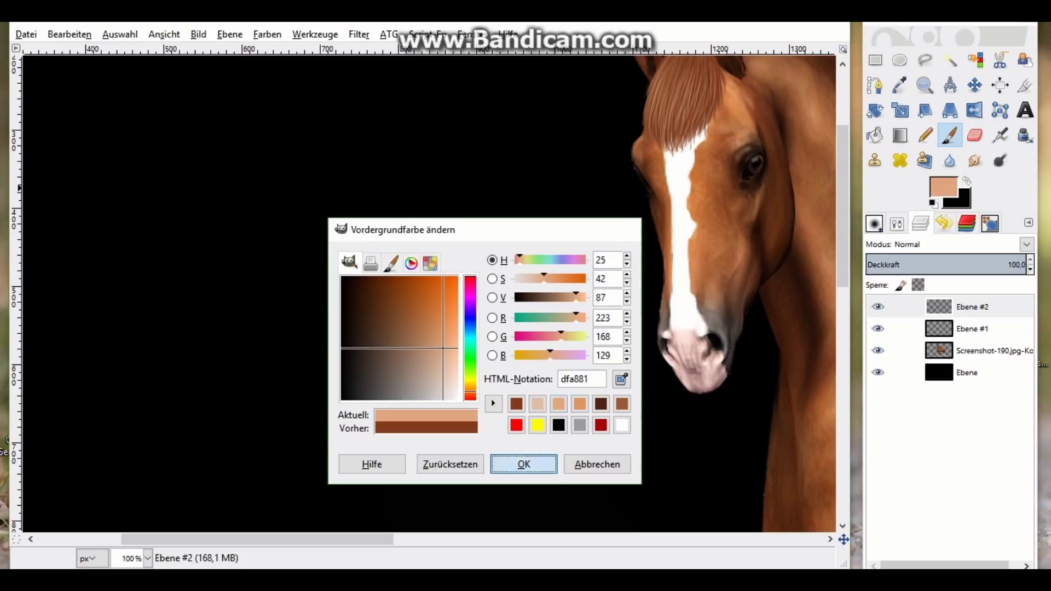
left_click(524, 464)
left_click_drag(344, 321, 327, 323)
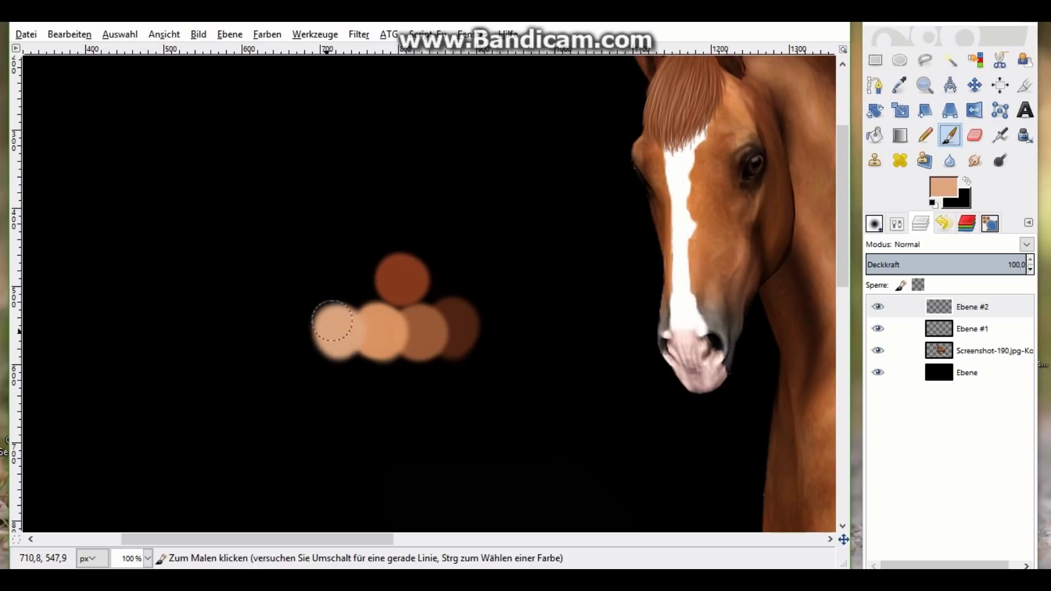
Dab light peach at the row's left end, undoing the overlong extension
left_click(943, 186)
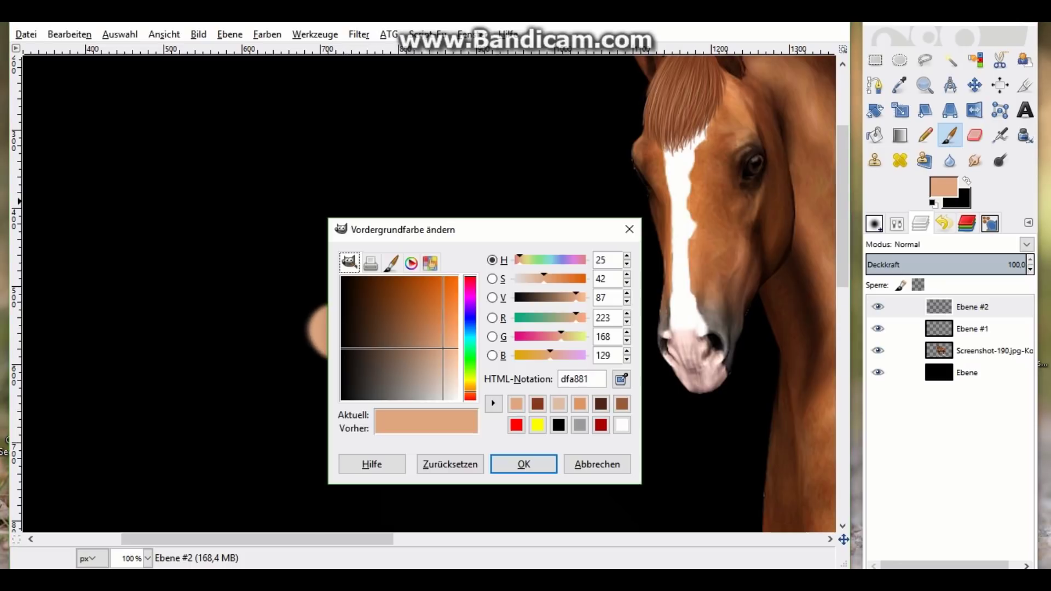
left_click(524, 464)
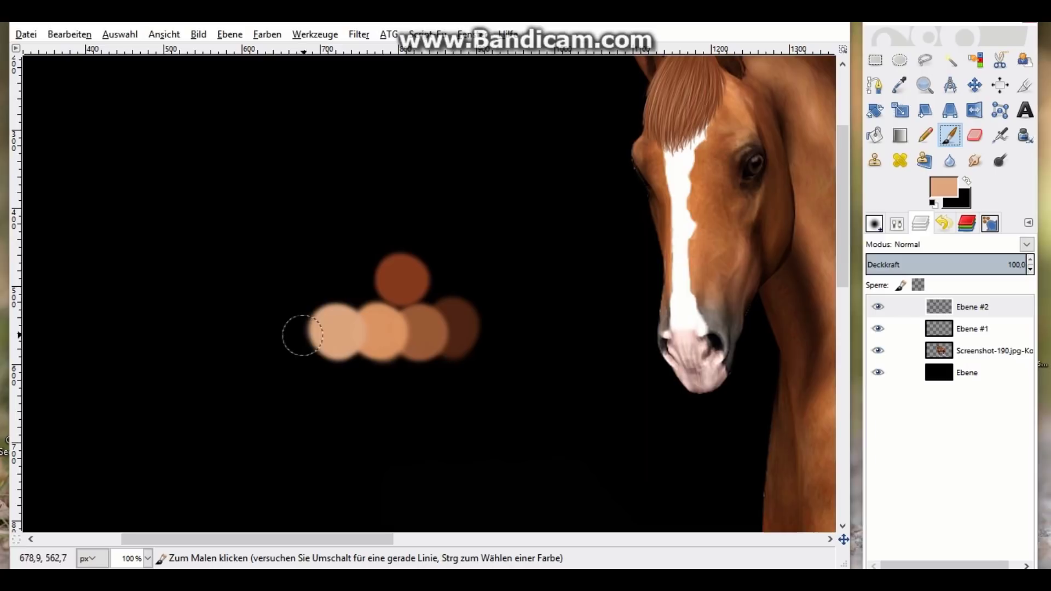
left_click(308, 332)
left_click_drag(313, 331, 290, 334)
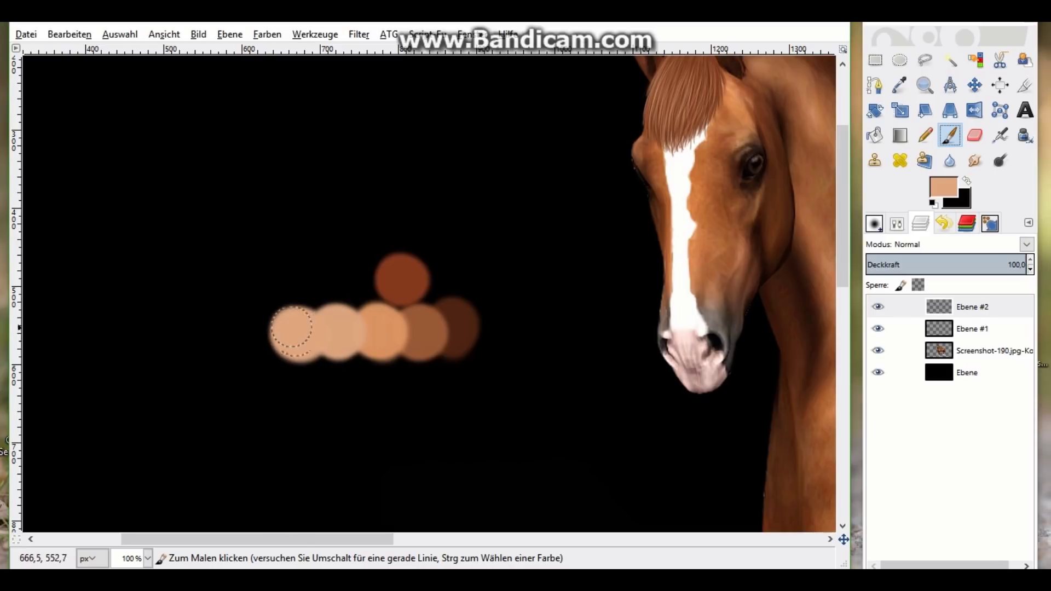
left_click(69, 34)
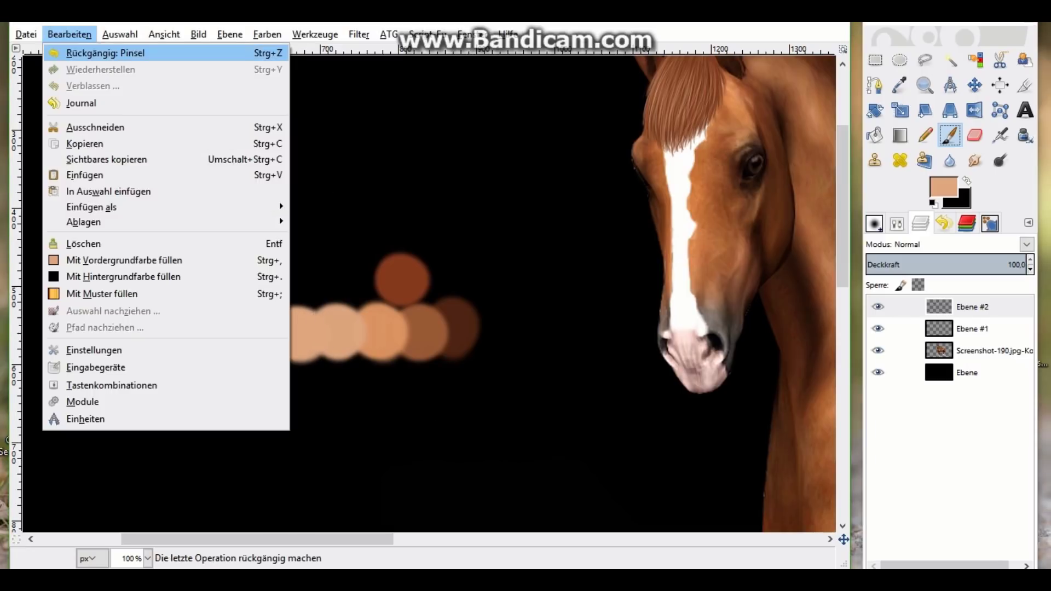
left_click(94, 52)
Paint a full pale peach circle at the row's left end
left_click(943, 188)
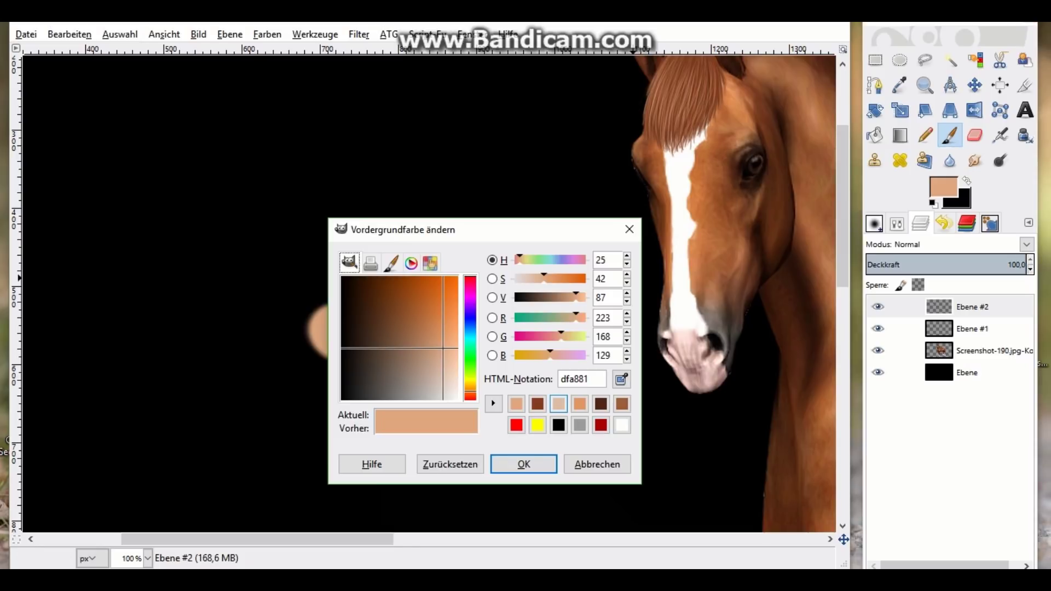
left_click(558, 404)
left_click(524, 464)
left_click(301, 339)
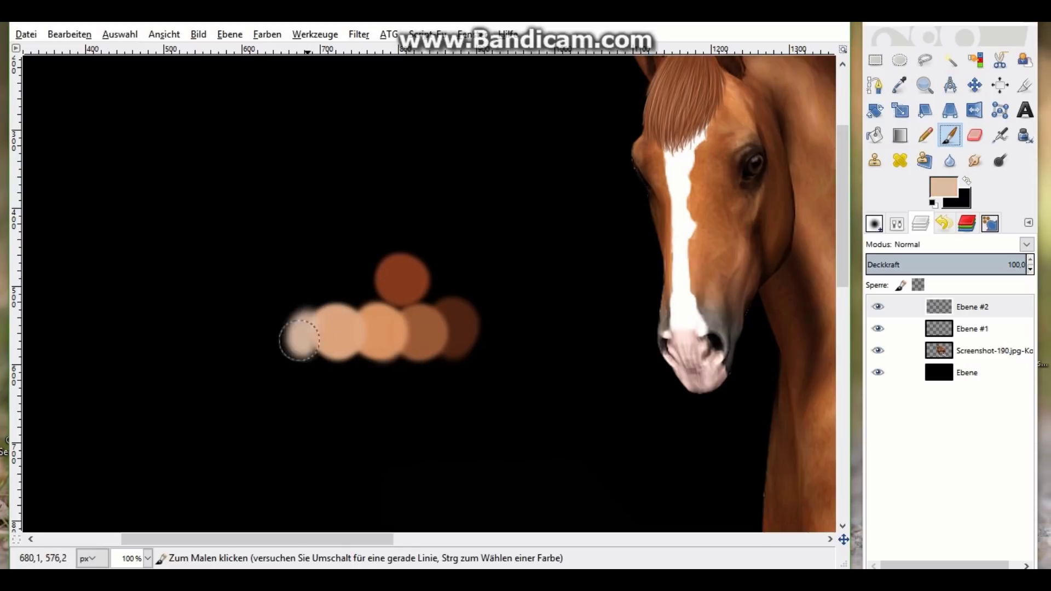
left_click_drag(301, 339, 293, 356)
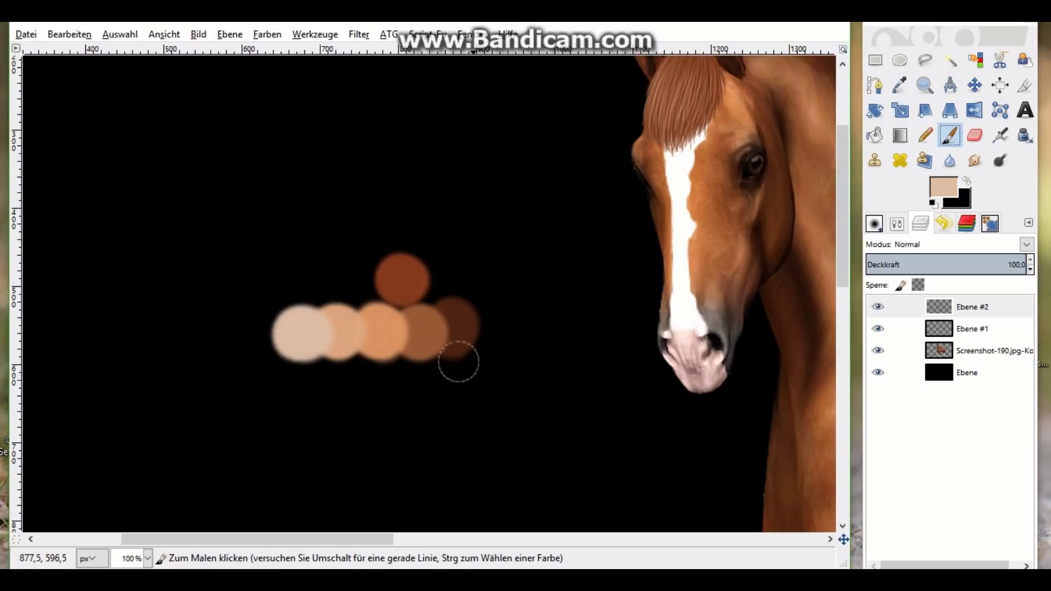
scroll(444, 539, "right", 3)
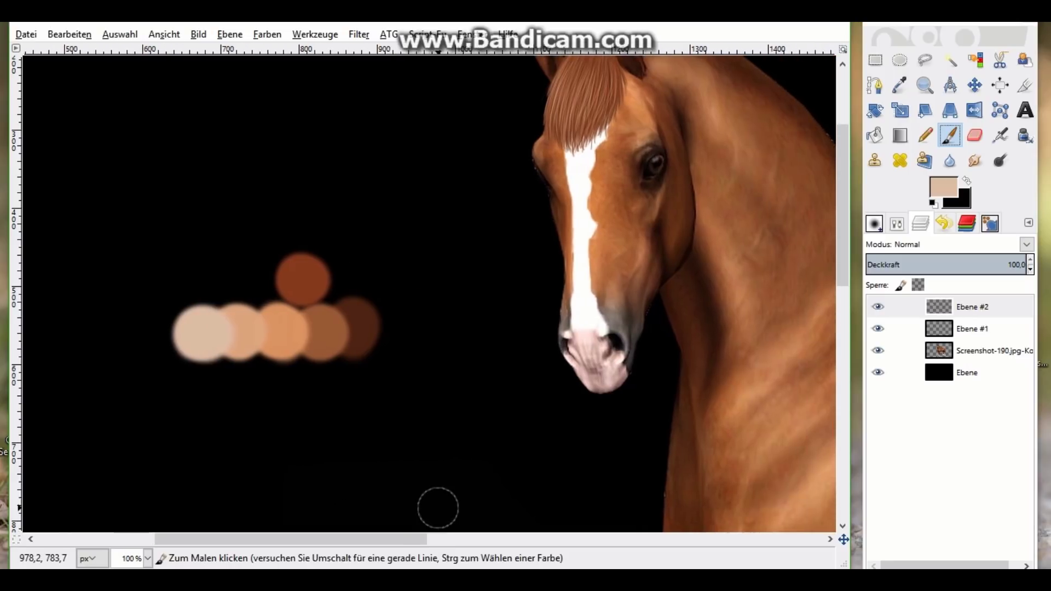
Duplicate Ebene #1, adding the new layer Ebene #3
left_click(972, 329)
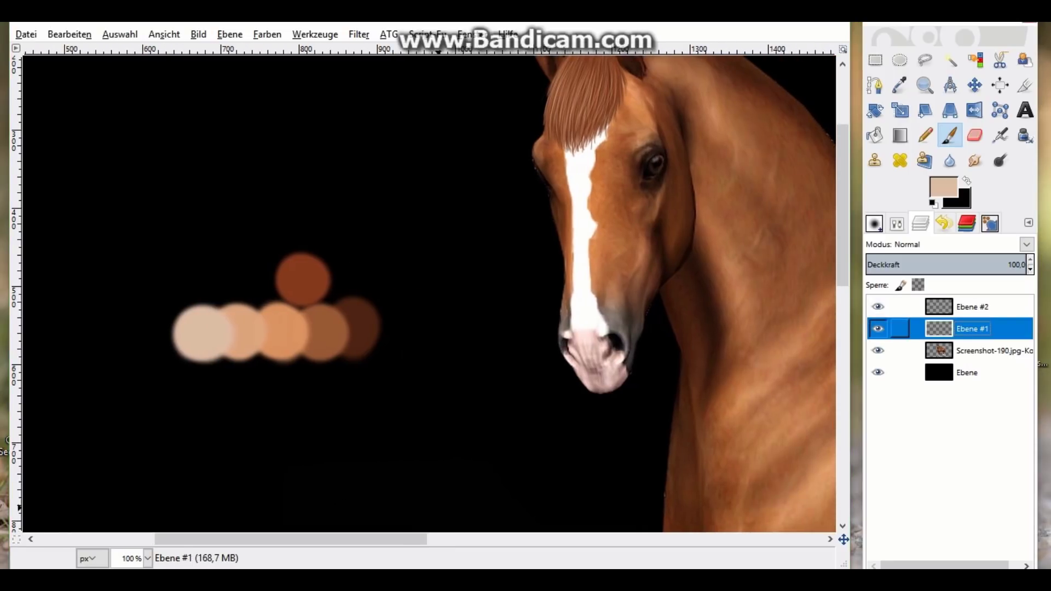
right_click(980, 328)
left_click(885, 82)
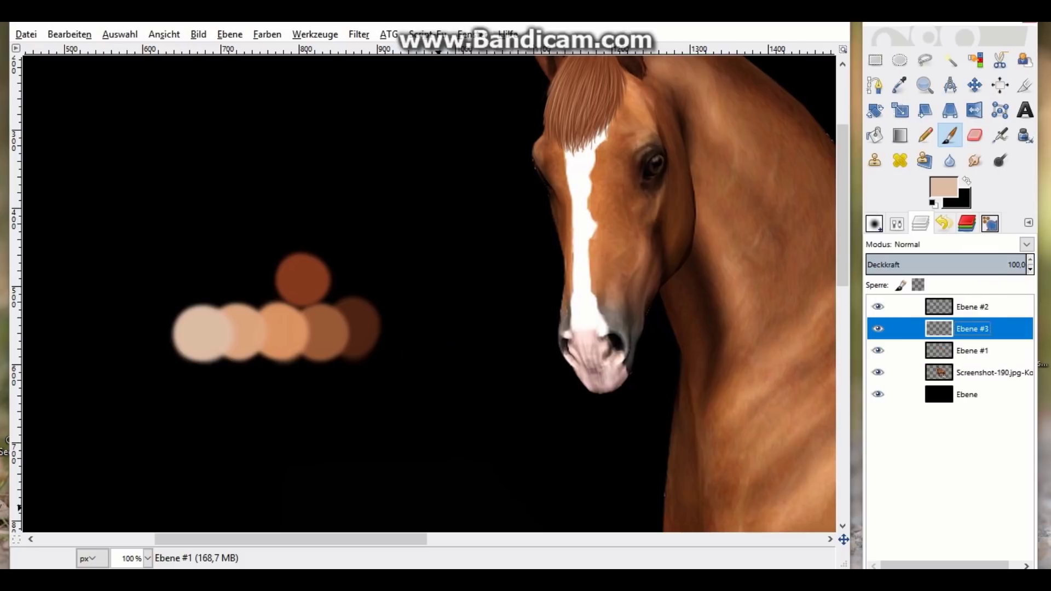
left_click(972, 351)
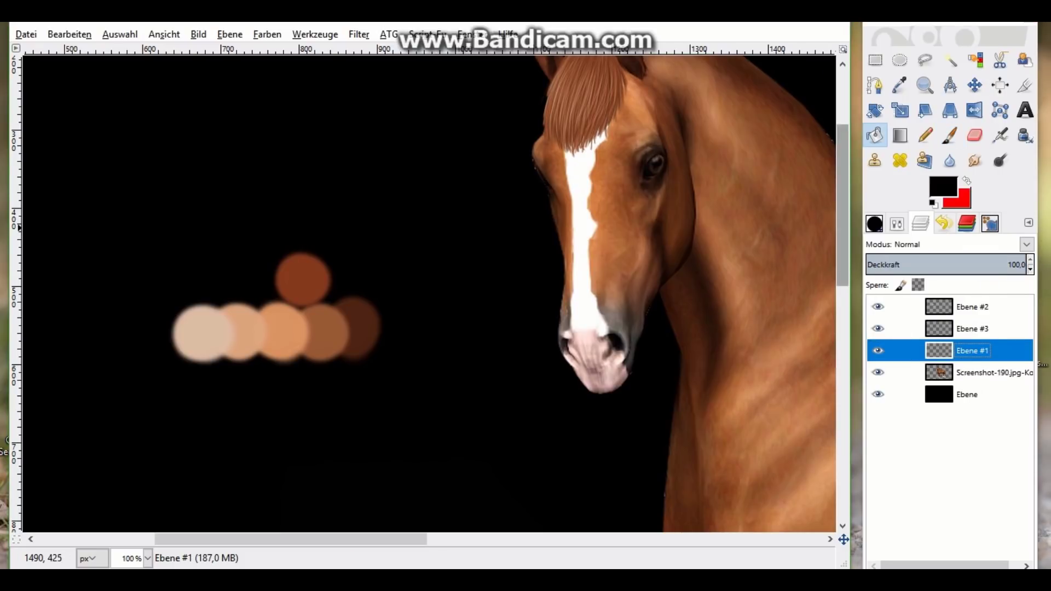
Set the foreground to black and drag a Darken only gradient across Ebene #1
scroll(430, 294, "up", 3)
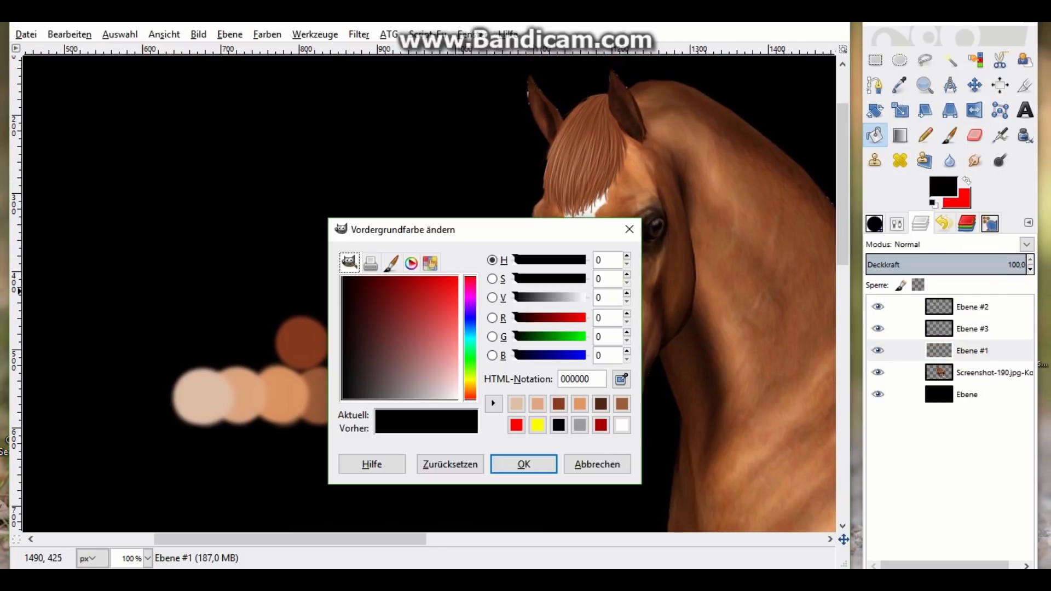
left_click(524, 464)
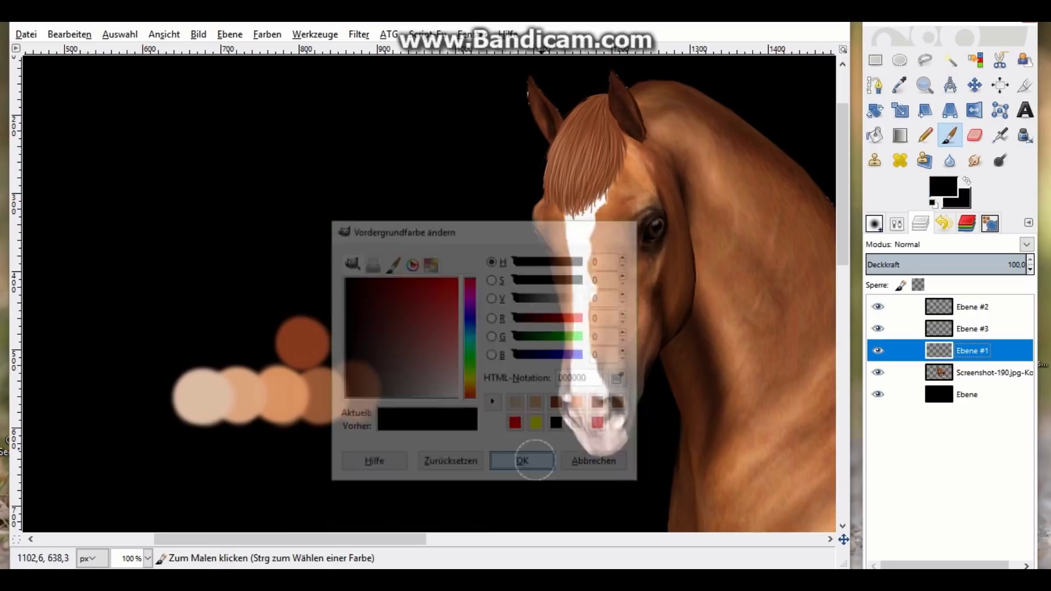
left_click(900, 135)
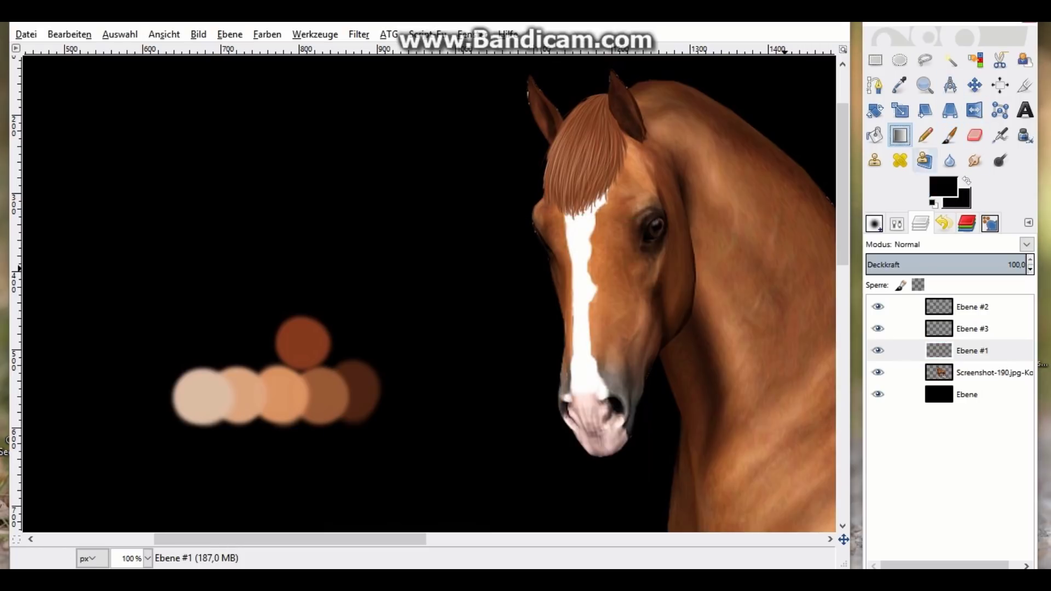
left_click(896, 223)
left_click(1026, 256)
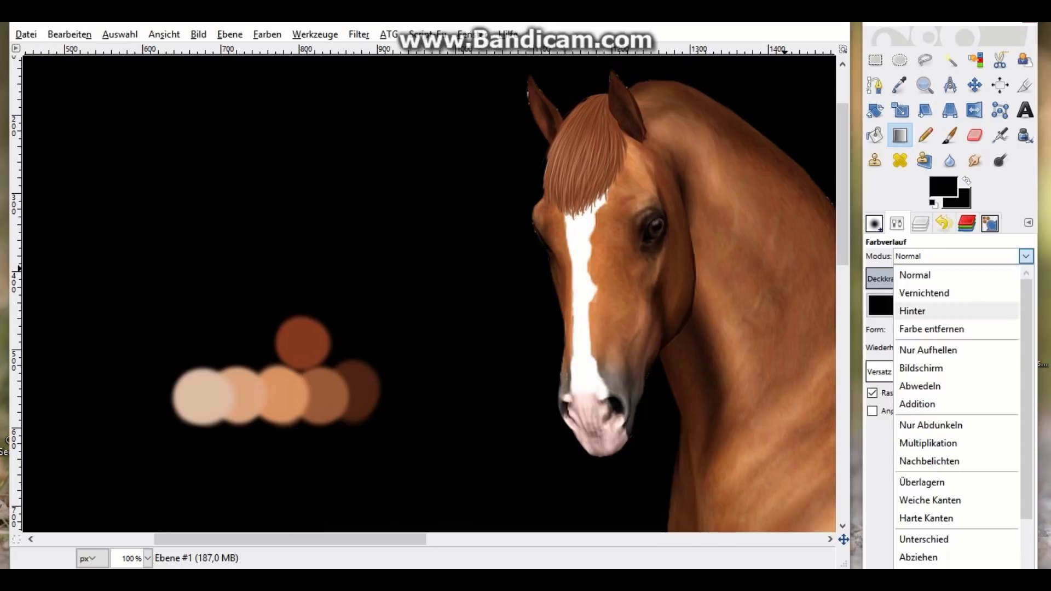
left_click(930, 424)
left_click(920, 222)
left_click(930, 350)
left_click_drag(486, 212, 704, 118)
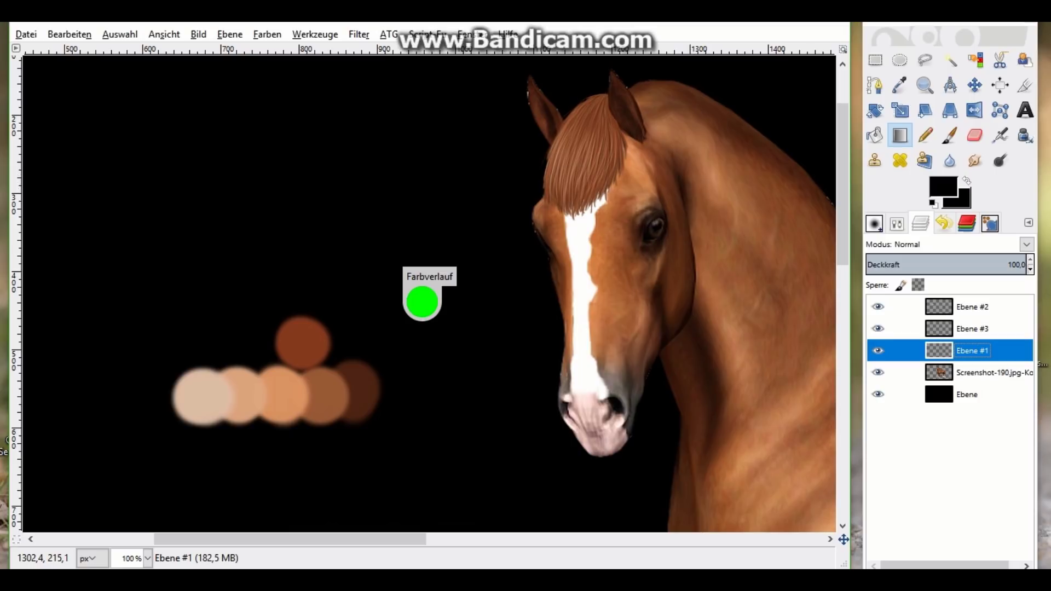
With the Scale tool and proportions locked, shift Ebene #1 slightly down and right and apply
left_click(900, 110)
left_click(634, 260)
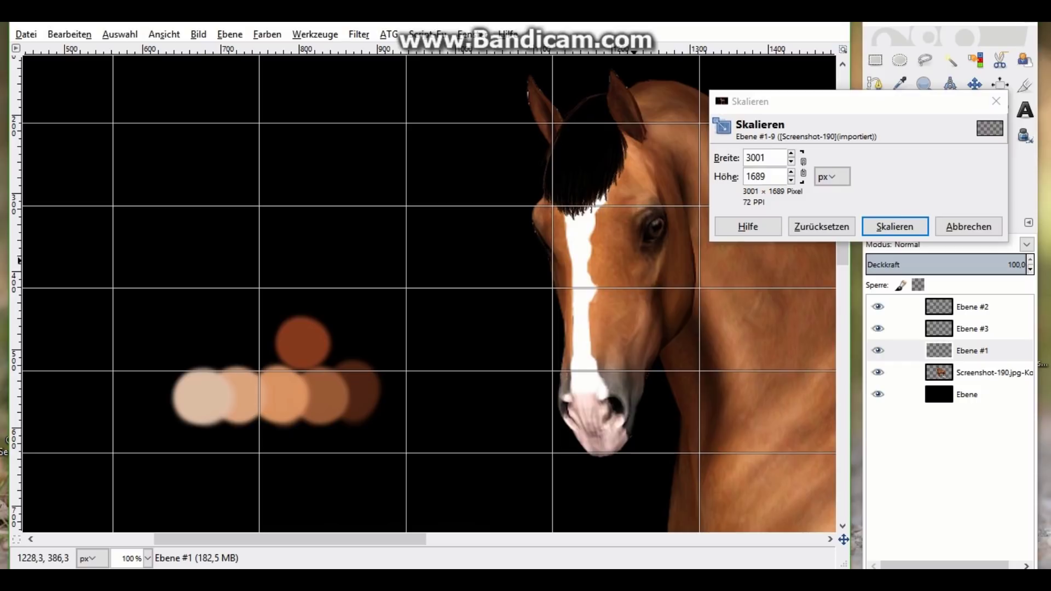
left_click(969, 226)
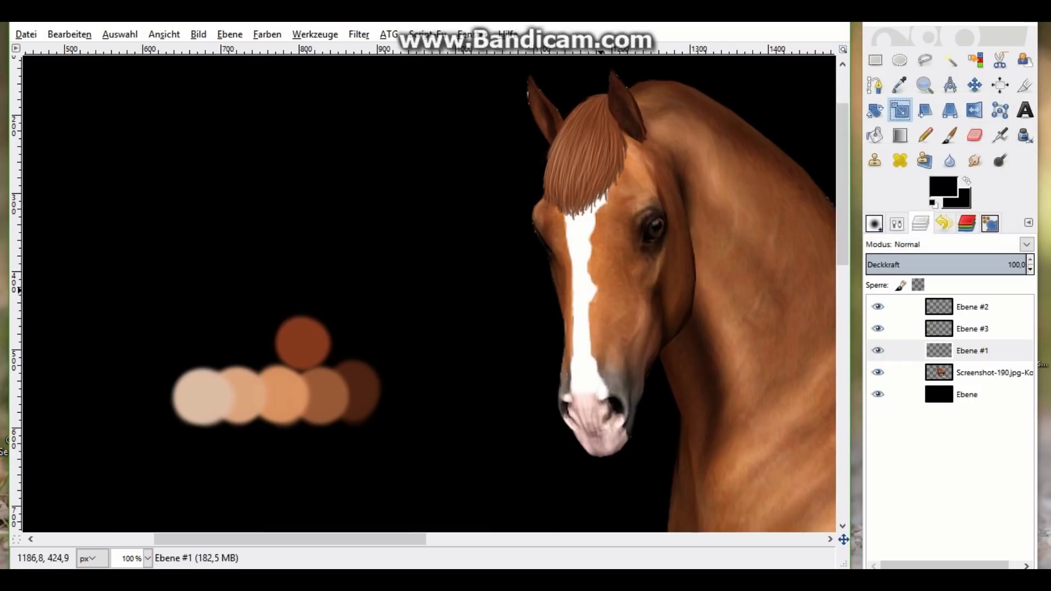
left_click(569, 280)
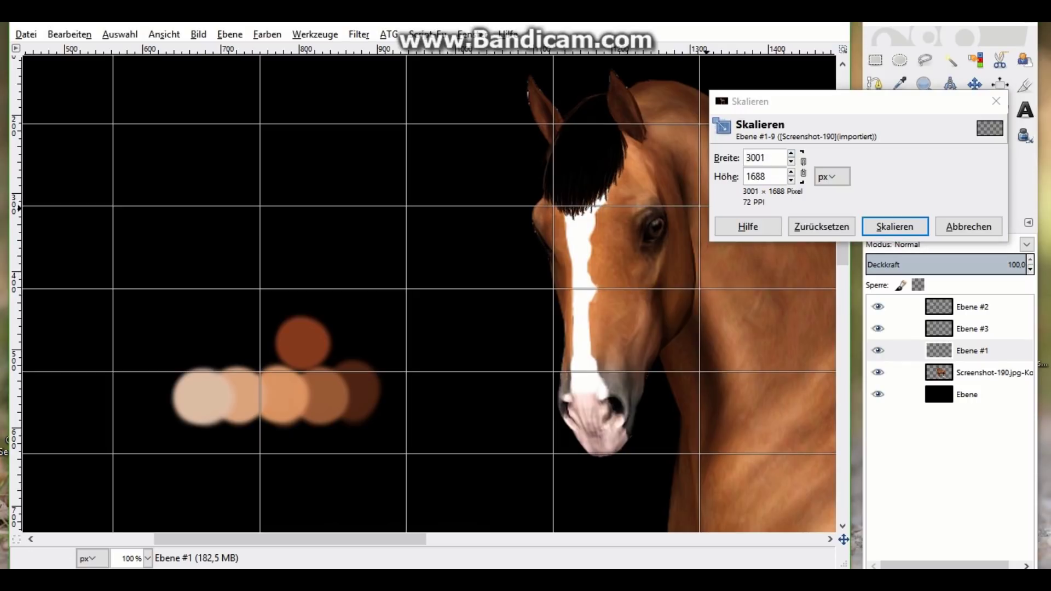
left_click(803, 167)
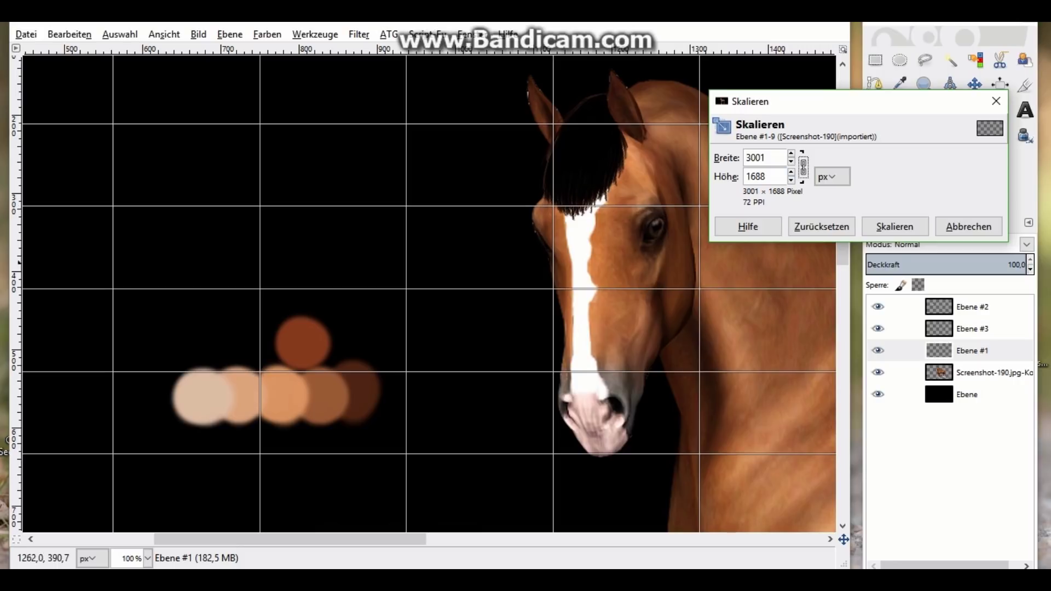
left_click_drag(290, 539, 391, 539)
scroll(553, 438, "down", 1)
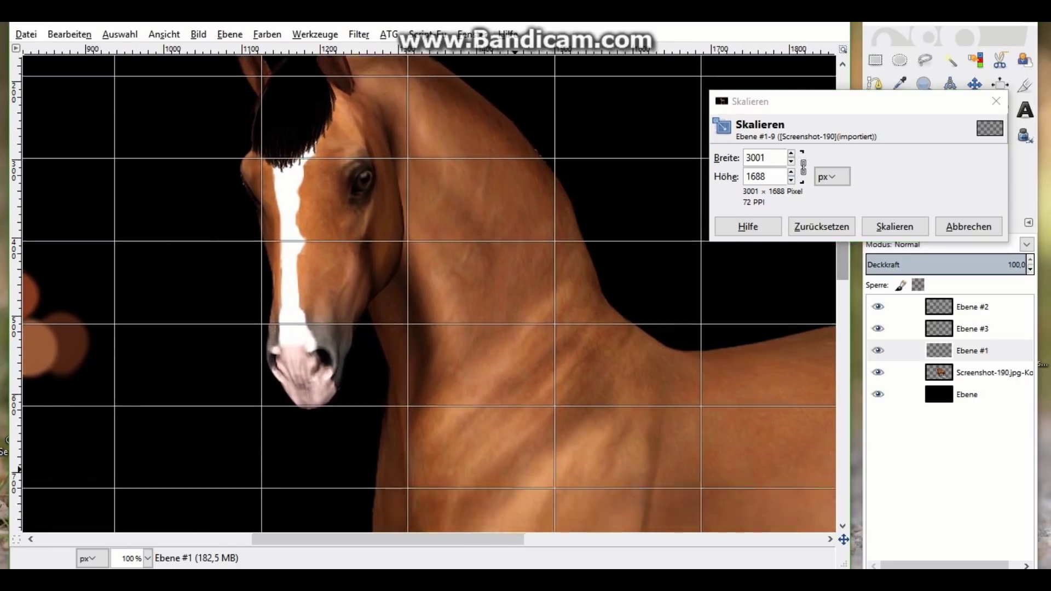
scroll(553, 438, "down", 3)
scroll(553, 493, "up", 2)
left_click_drag(554, 504, 557, 514)
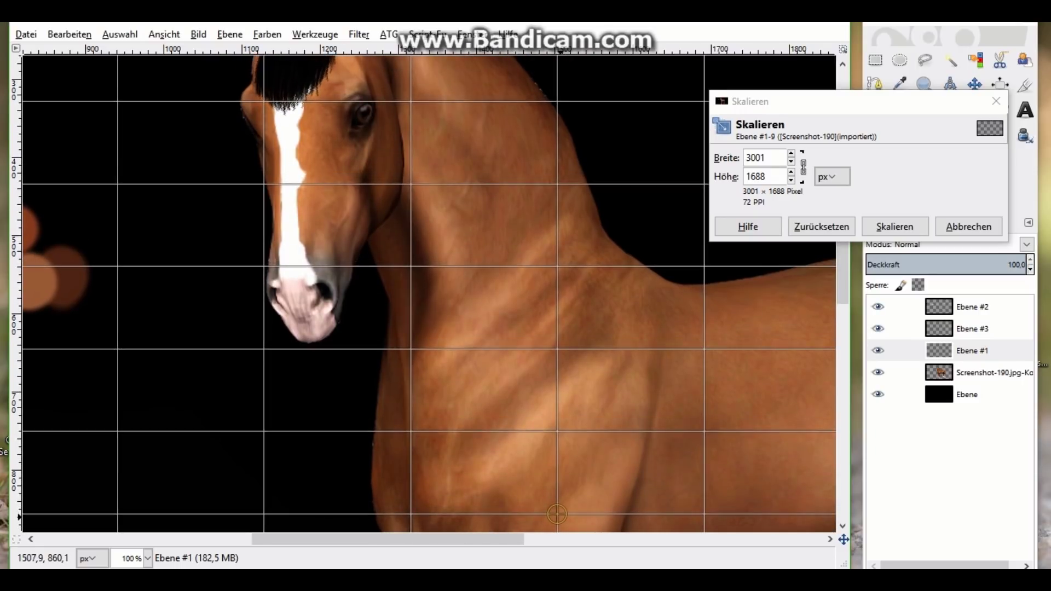
key("Return")
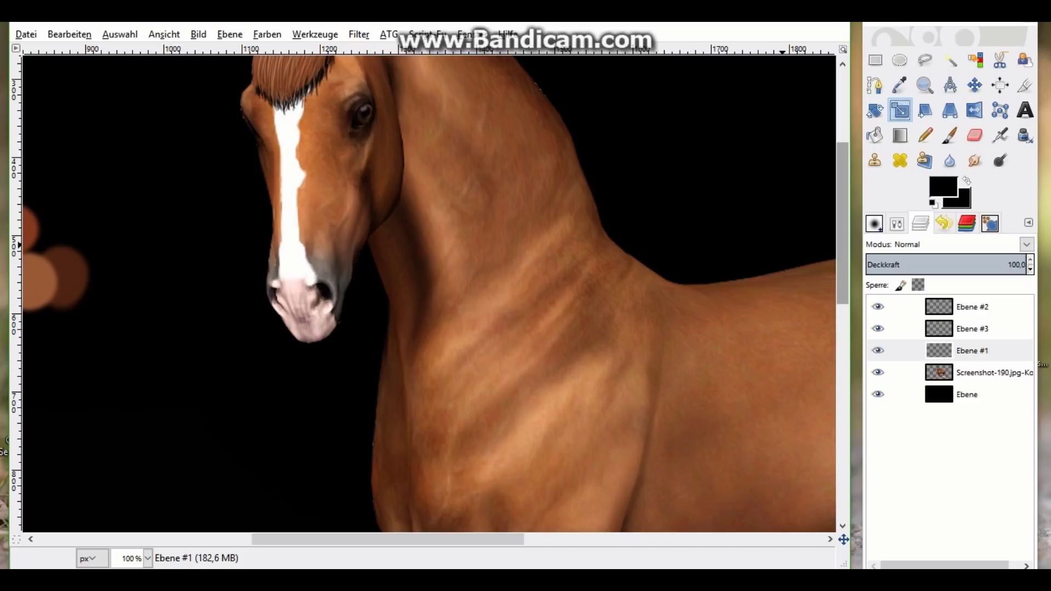
At 50% zoom, nudge Ebene #1 slightly right and up and apply the transform
scroll(429, 293, "up", 5)
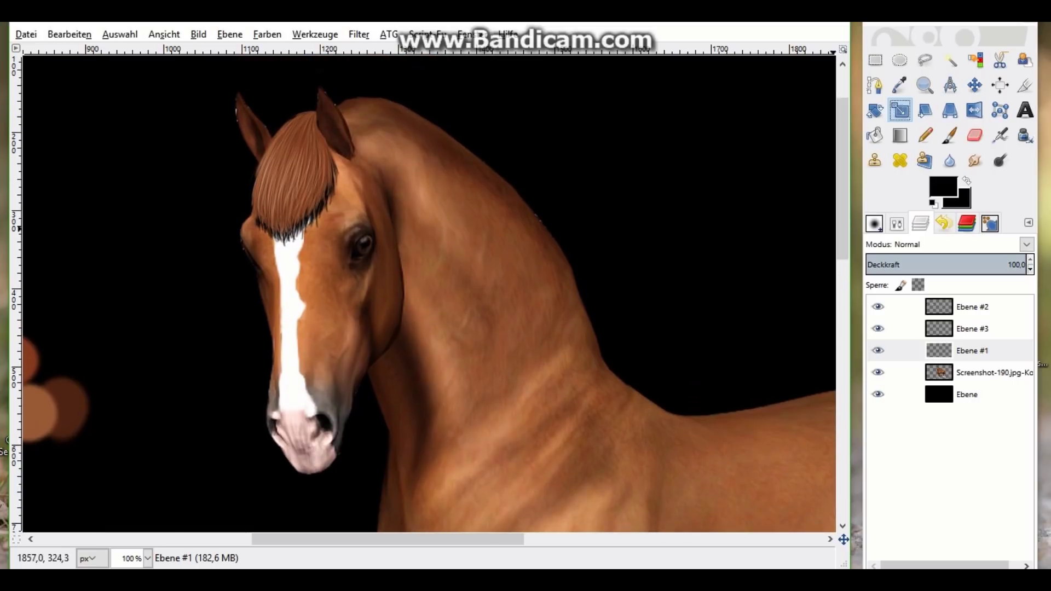
left_click(164, 34)
mouse_move(211, 84)
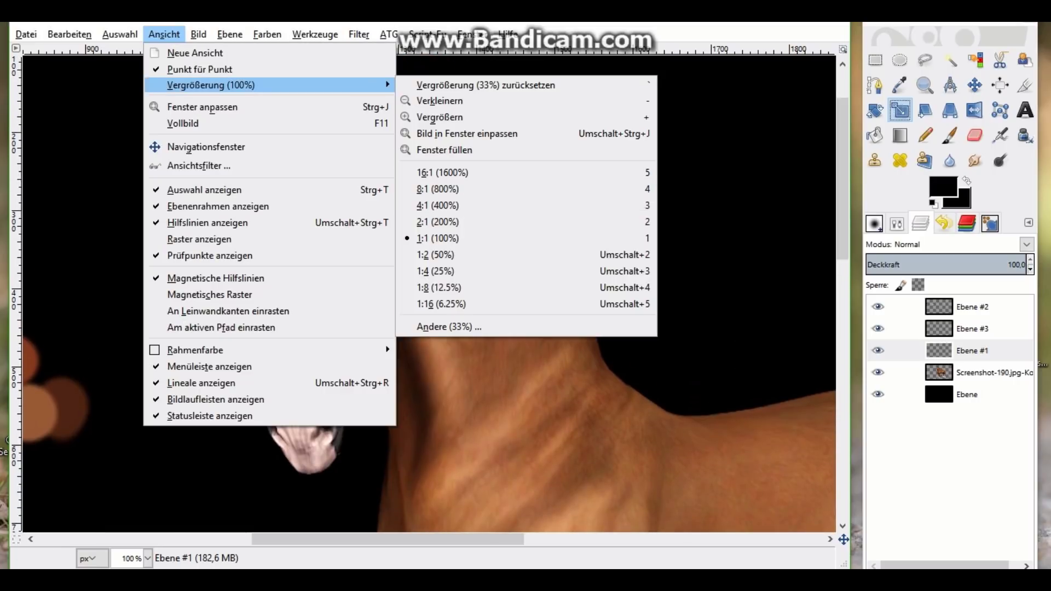
left_click(435, 254)
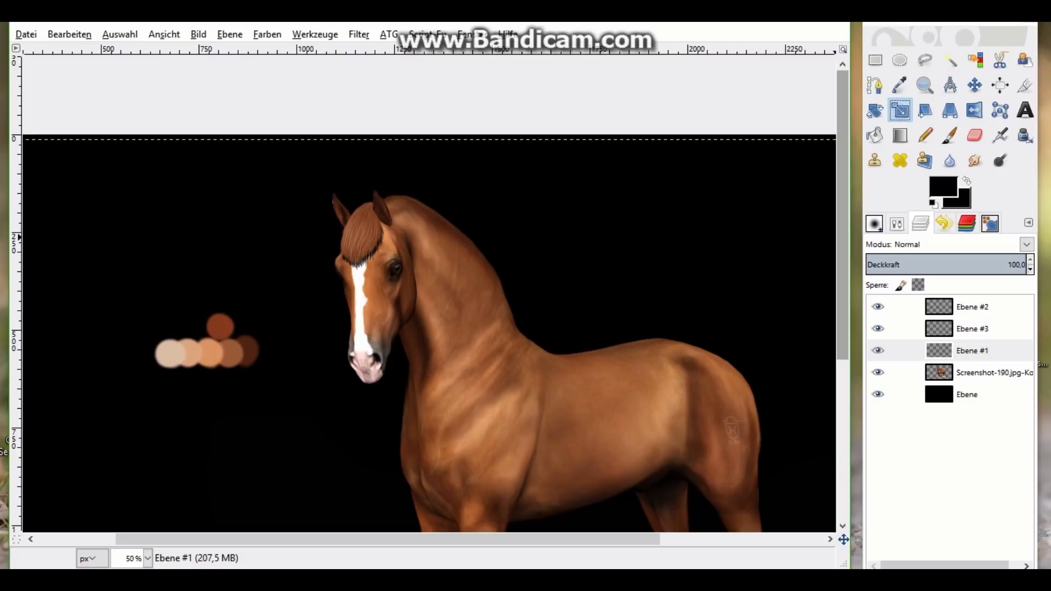
scroll(493, 358, "down", 3)
left_click(493, 358)
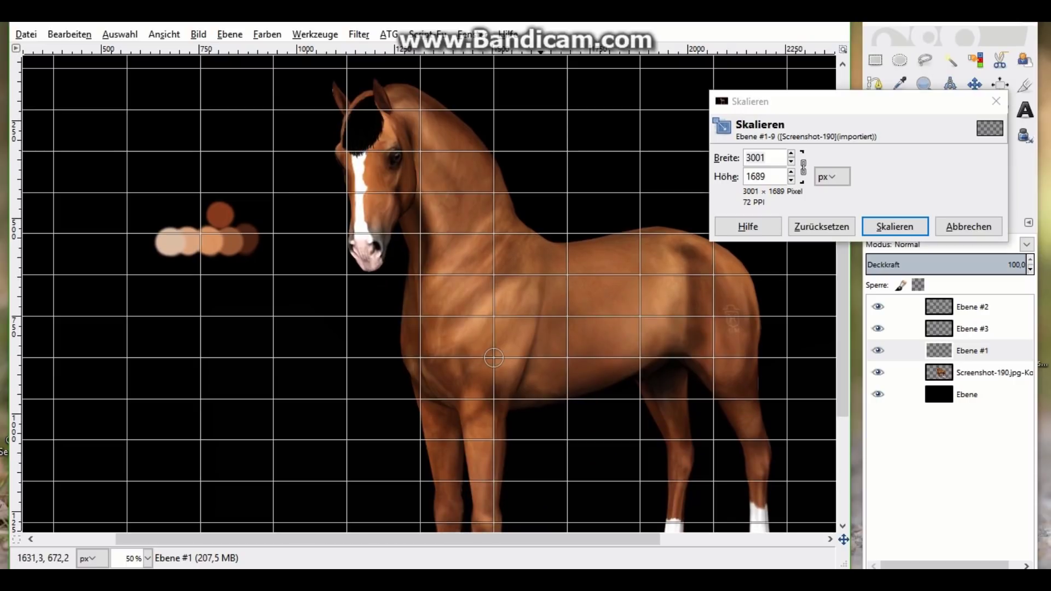
left_click_drag(494, 358, 496, 356)
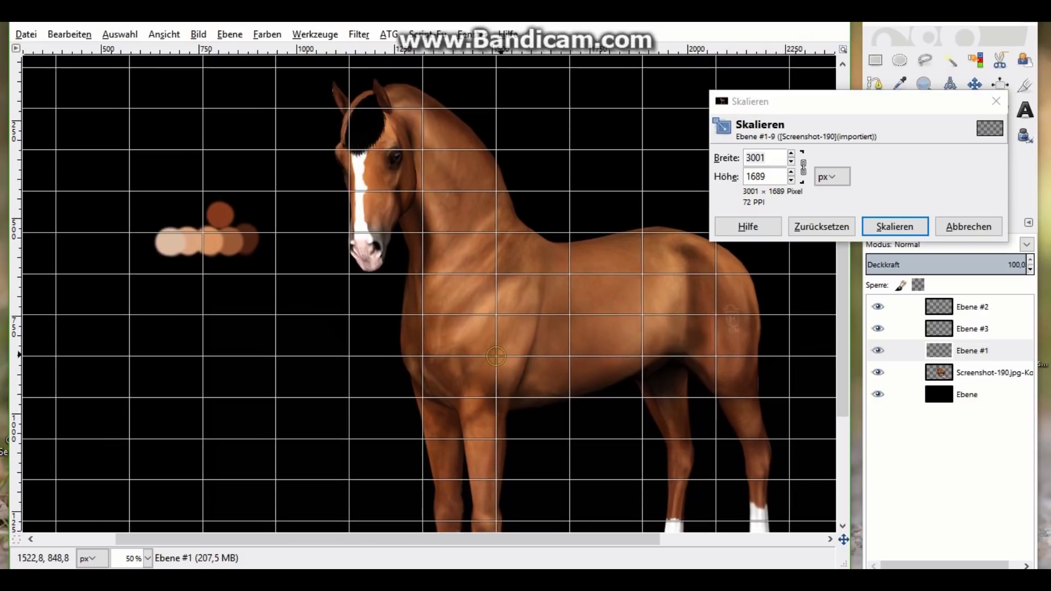
left_click(894, 226)
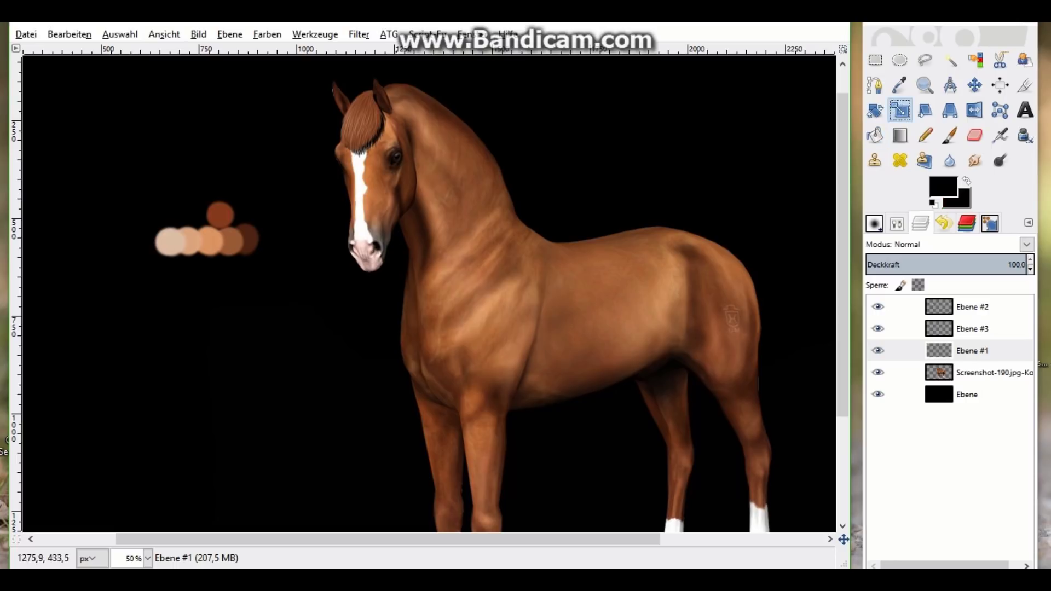
left_click(164, 34)
mouse_move(209, 85)
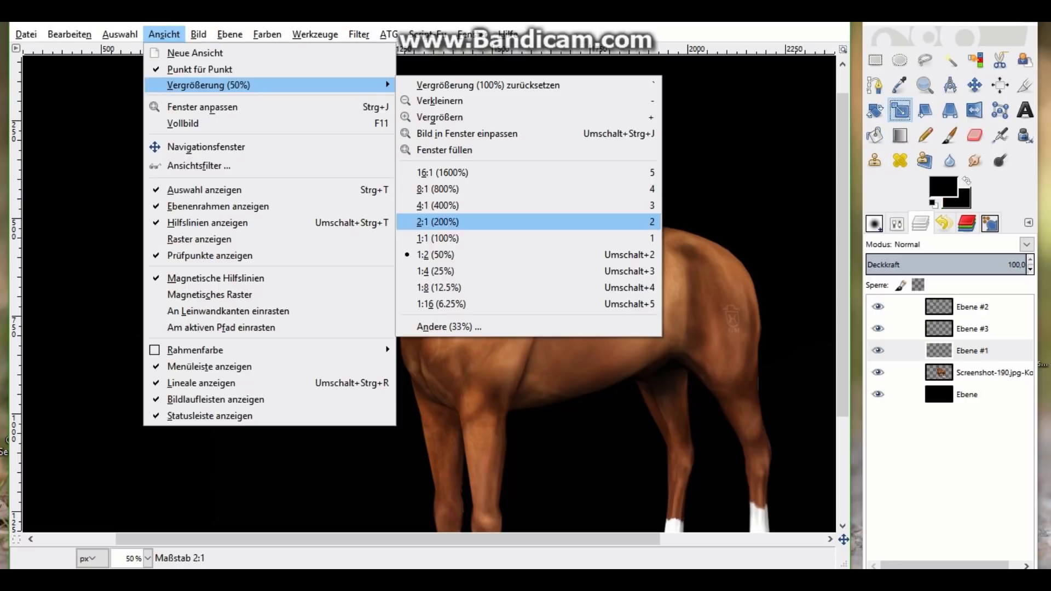
At 200% zoom, set the eraser size to 14 and trim the forelock beside the right ear
left_click(437, 222)
scroll(427, 296, "up", 5)
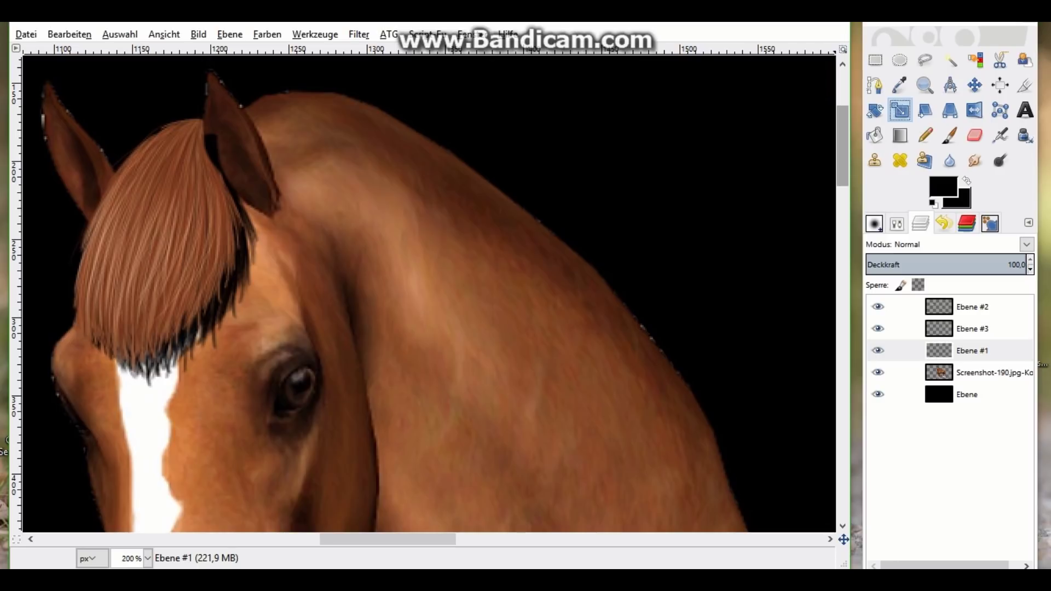
key("shift+e")
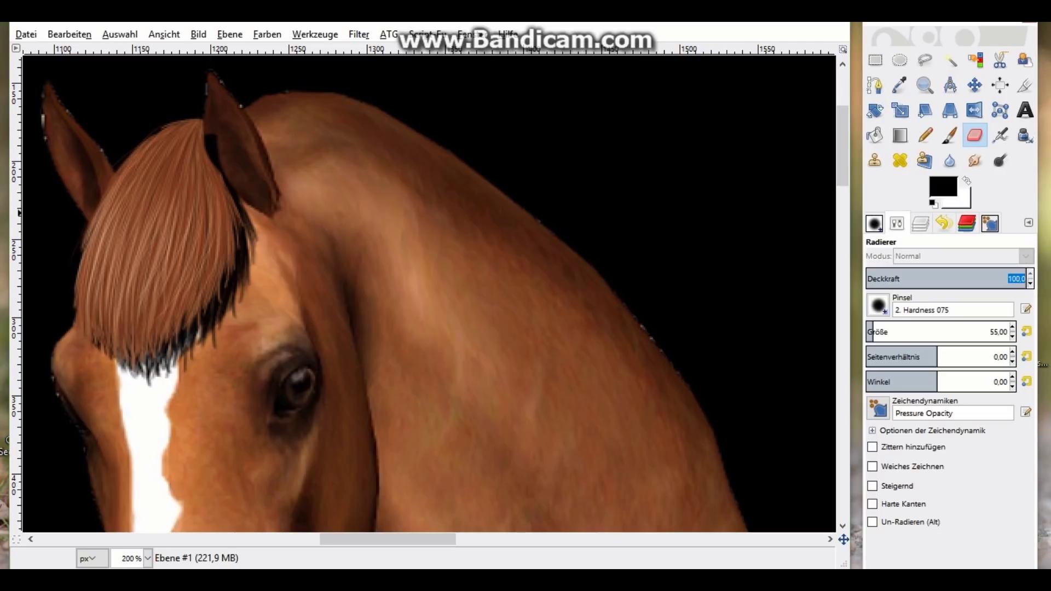
scroll(938, 332, "down", 1)
type("14")
key("Return")
left_click(920, 224)
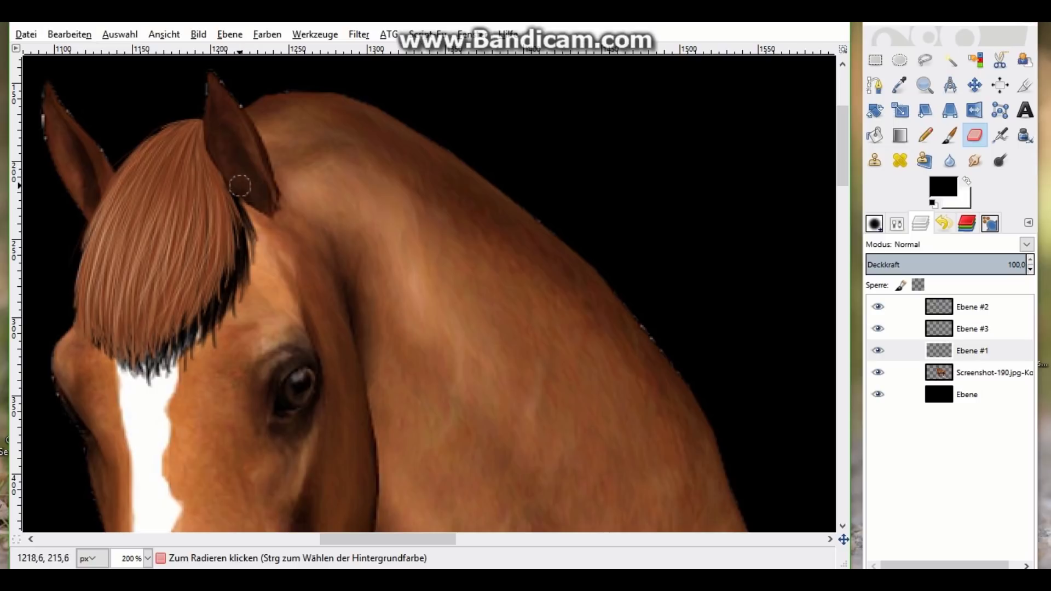
left_click_drag(217, 152, 215, 139)
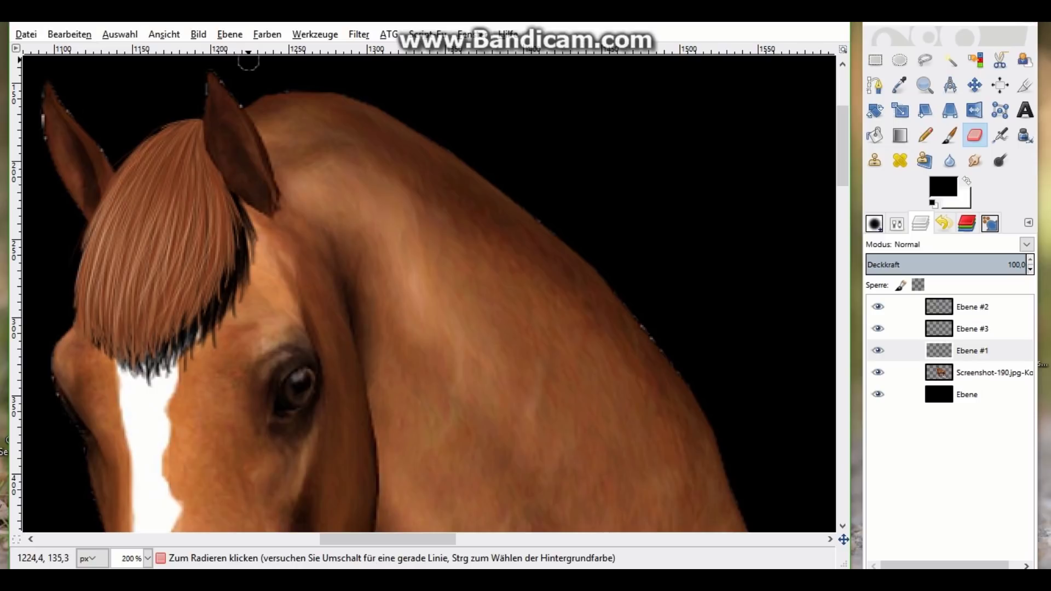
key("shift+t")
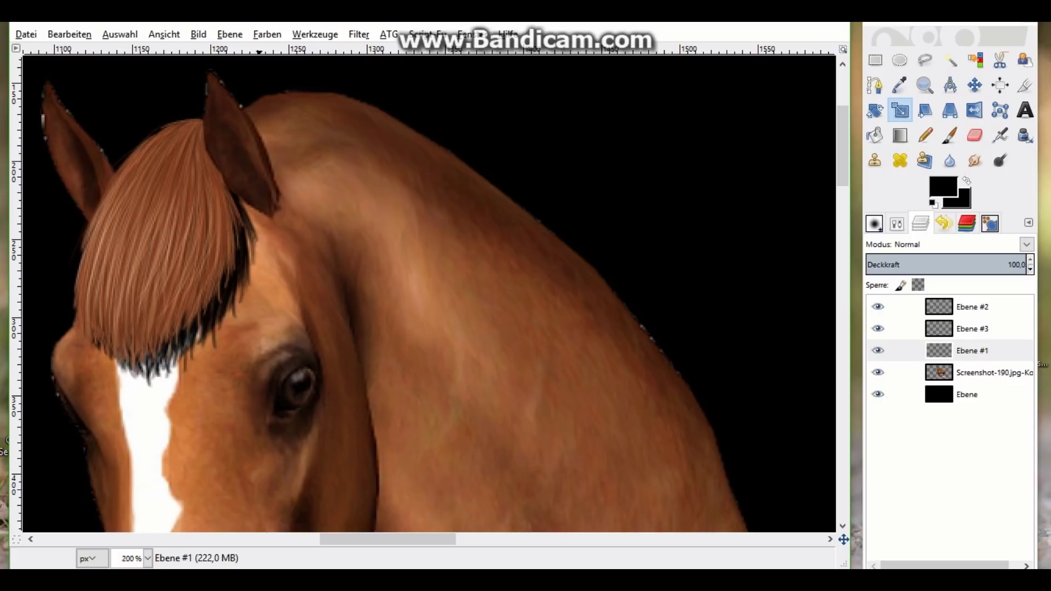
left_click(359, 33)
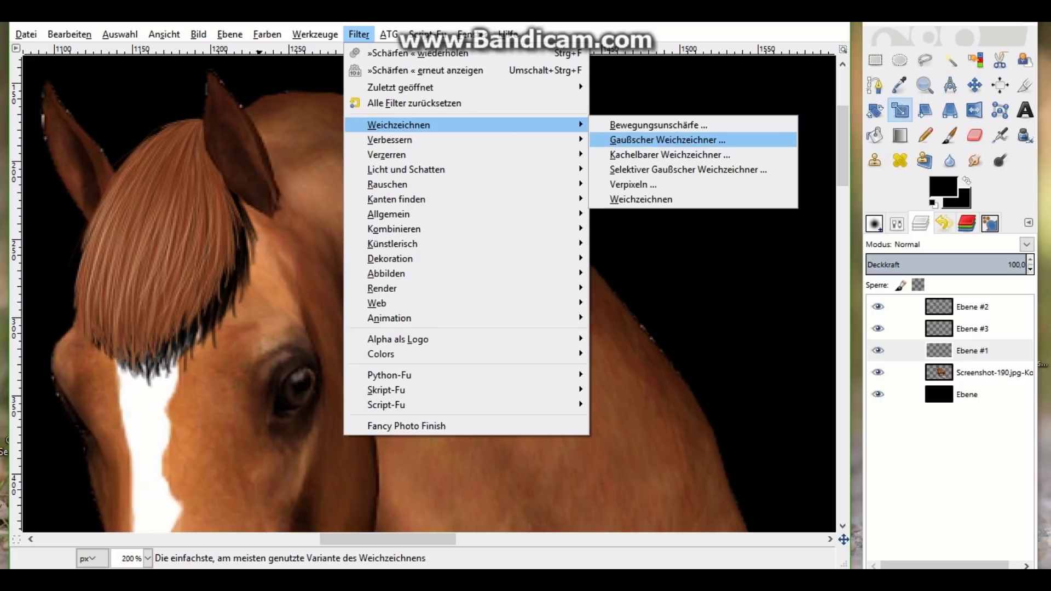
Apply a Gaussian blur with radius 4.0 to Ebene #1
left_click(667, 140)
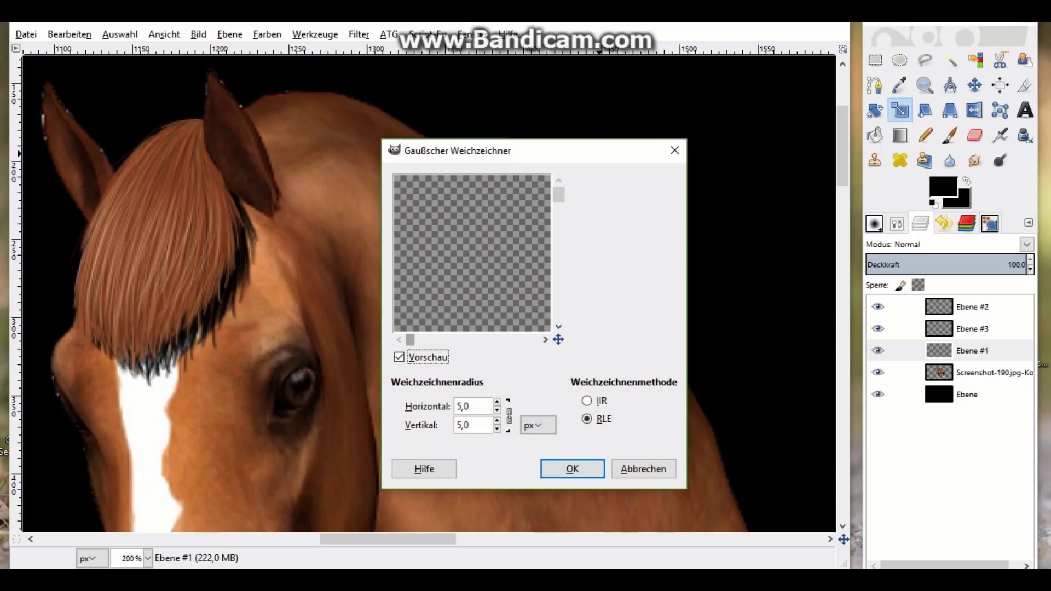
left_click_drag(410, 340, 462, 340)
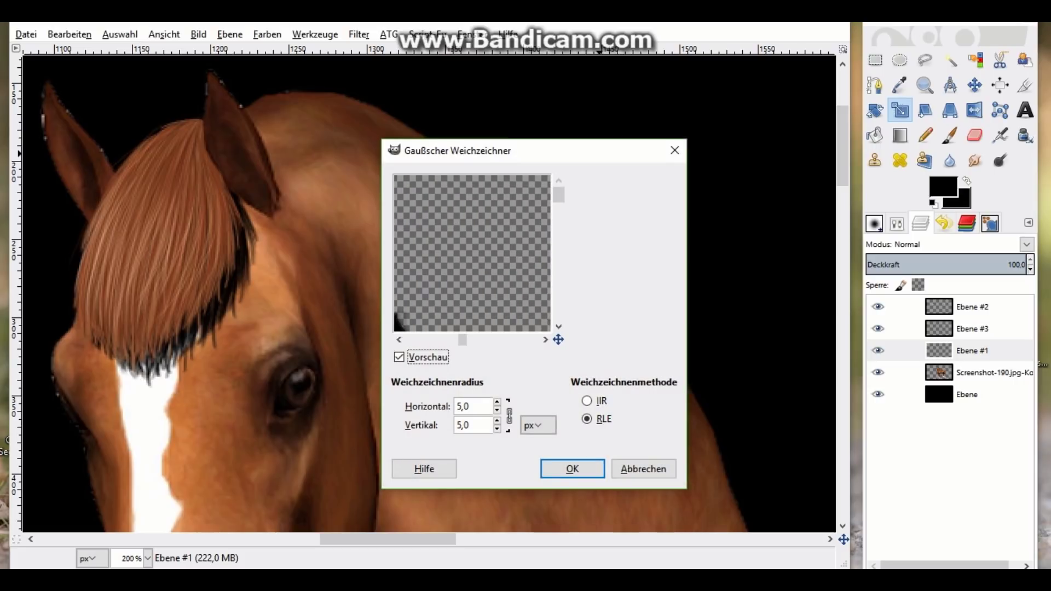
scroll(472, 252, "down", 3)
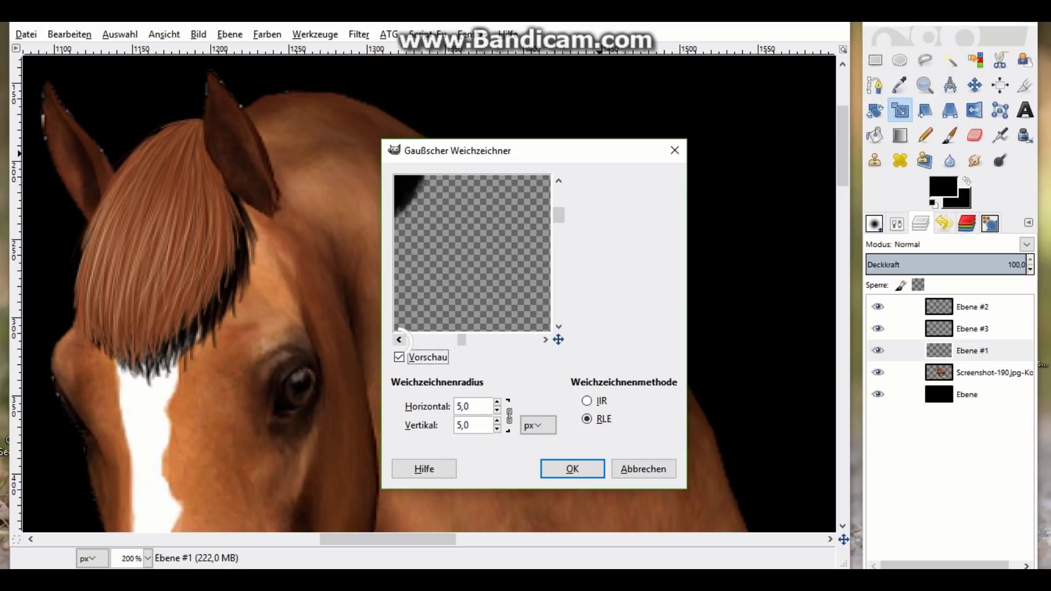
left_click(399, 340)
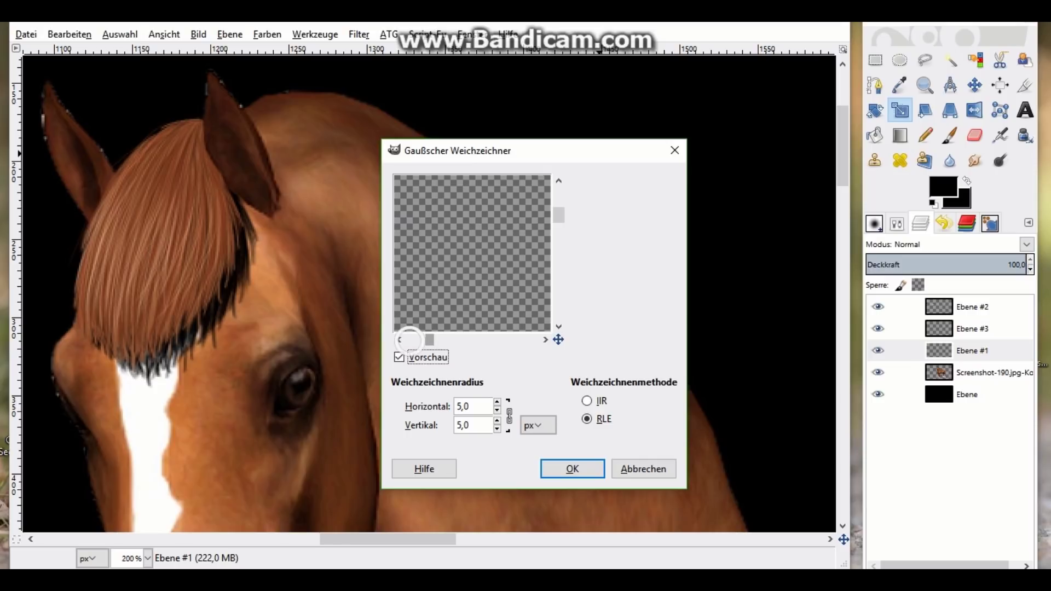
left_click_drag(410, 340, 460, 340)
scroll(472, 253, "down", 5)
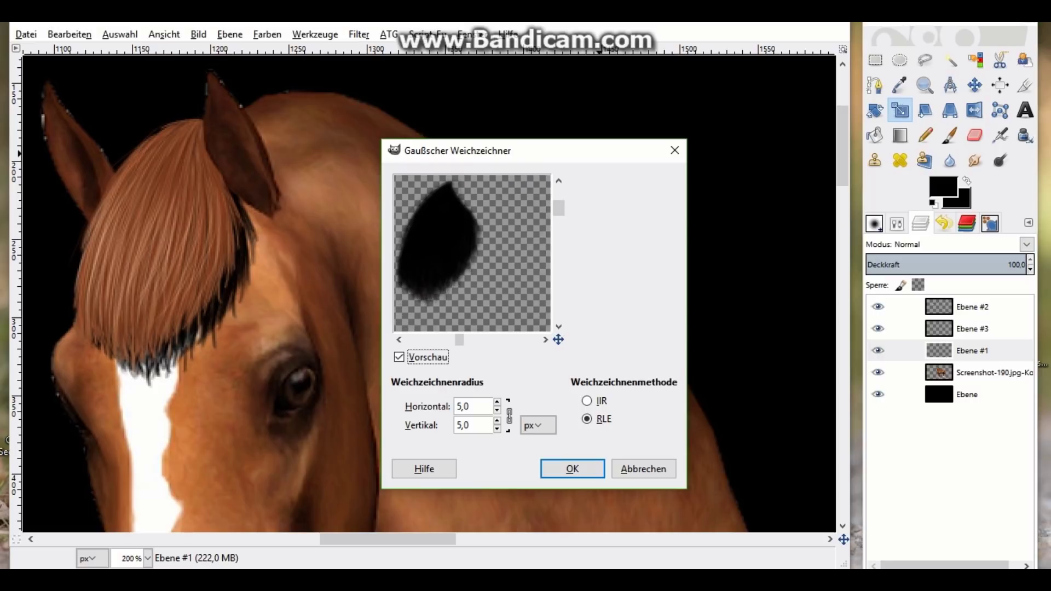
left_click(496, 410)
left_click(572, 469)
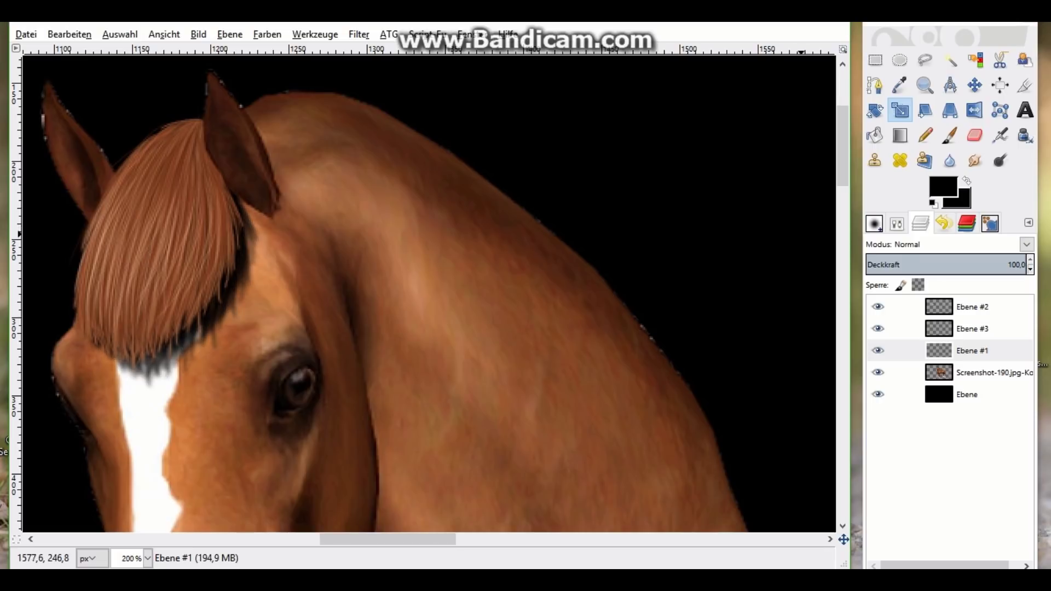
Lower Ebene #1 to 32 opacity, zoom out to 1:3, compare its visibility, then select Ebene #2
left_click(942, 265)
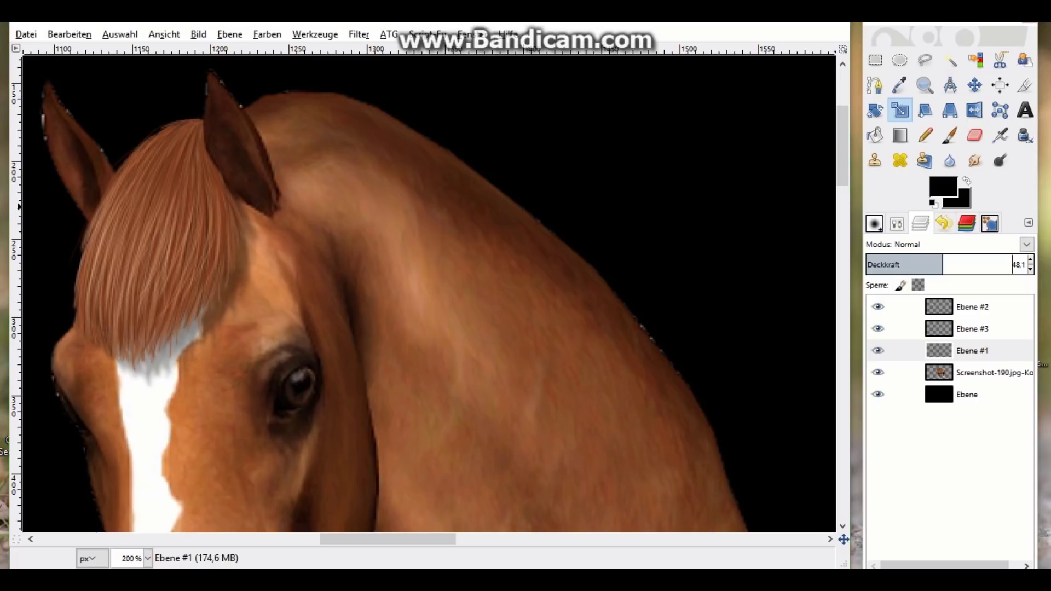
left_click(163, 34)
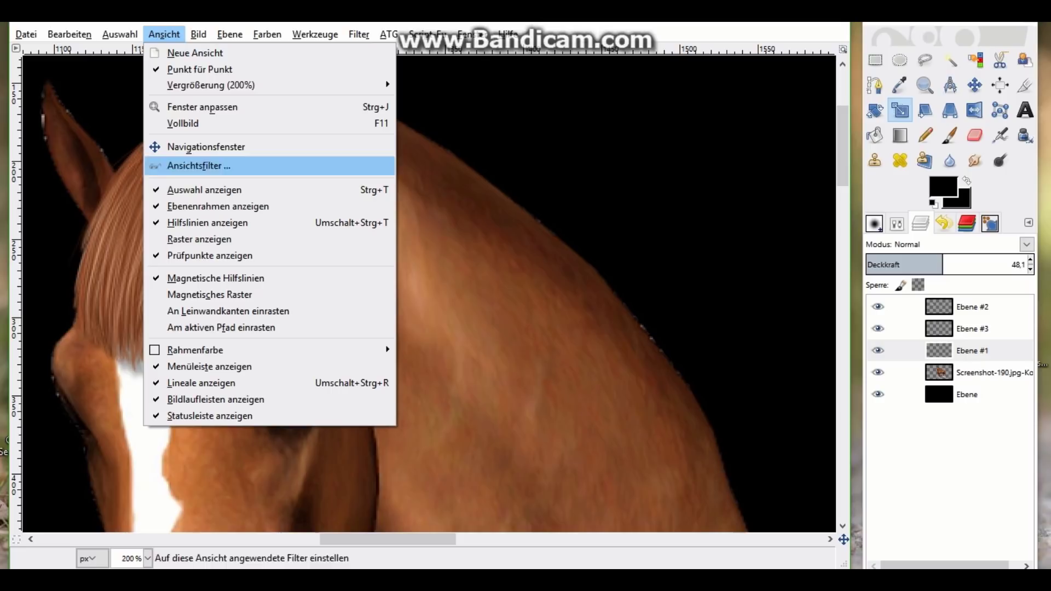
mouse_move(212, 84)
left_click(438, 325)
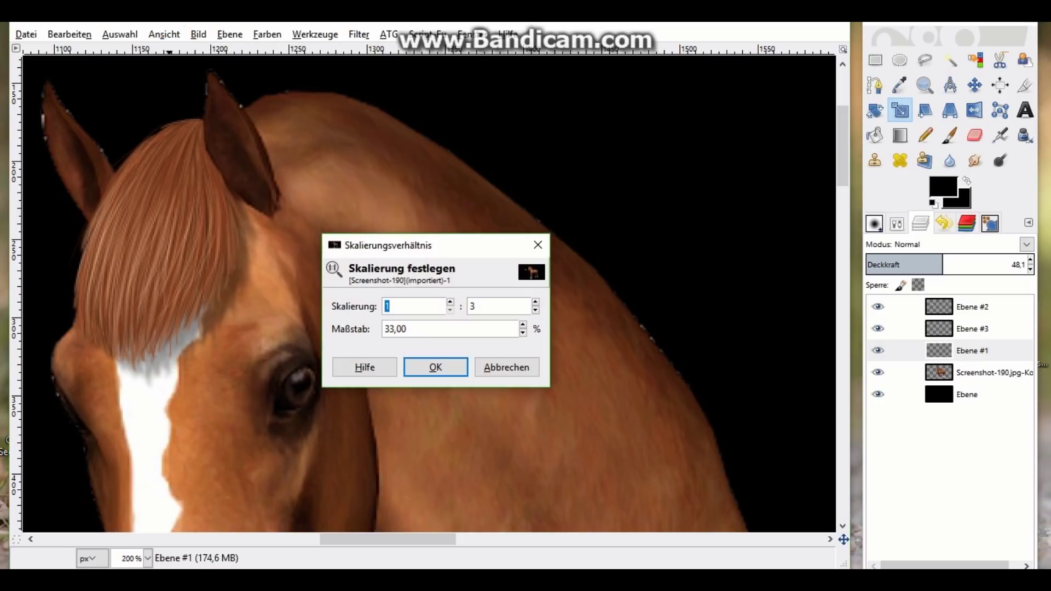
left_click(433, 365)
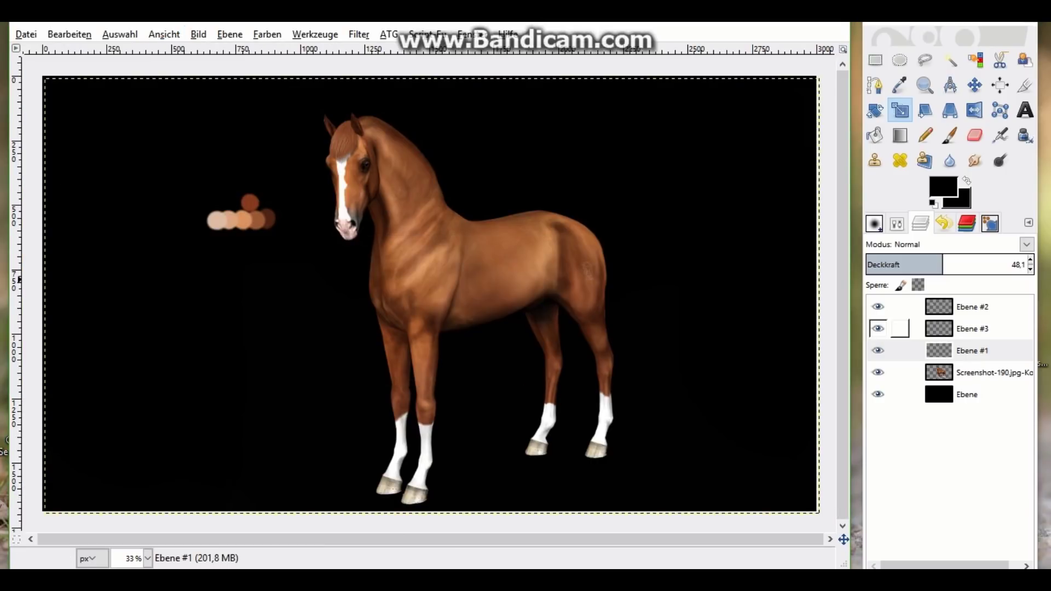
mouse_move(942, 264)
left_mouse_down()
mouse_move(912, 265)
mouse_move(1013, 265)
mouse_move(912, 265)
left_mouse_up()
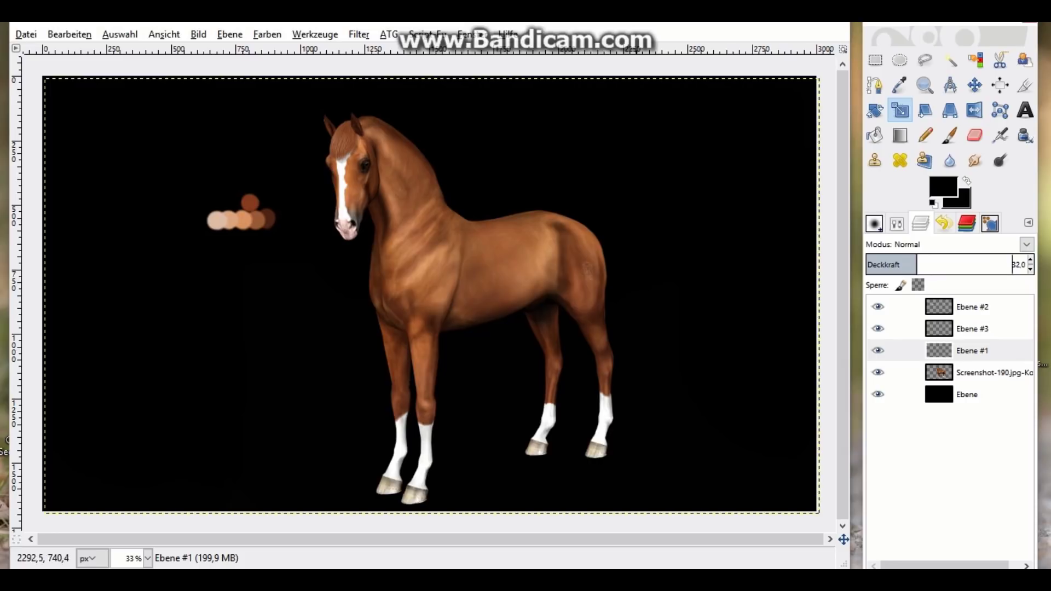
left_click(878, 348)
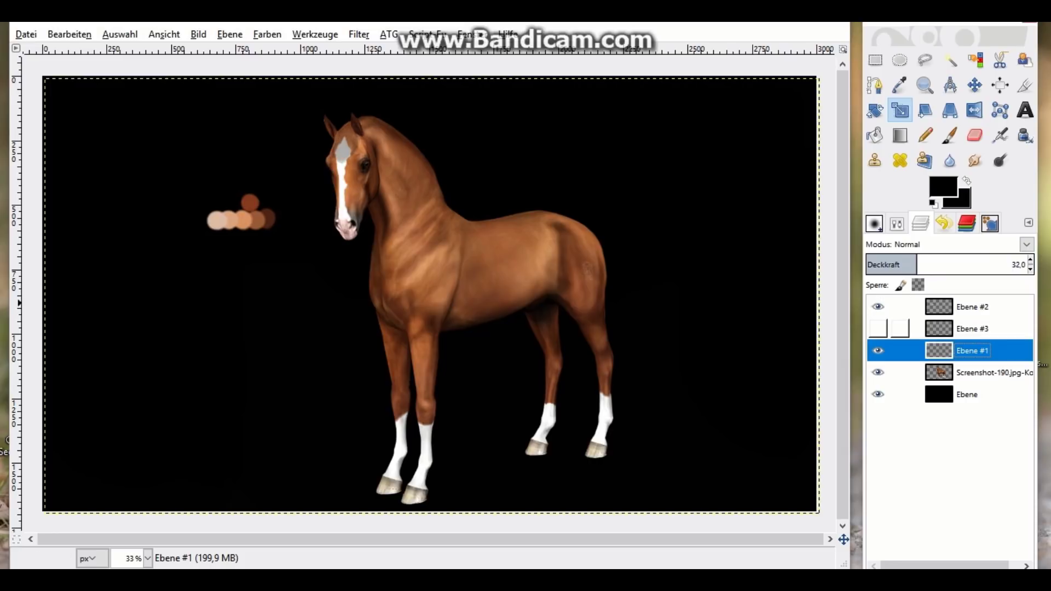
left_click(878, 350)
left_click(879, 350)
left_click(930, 306)
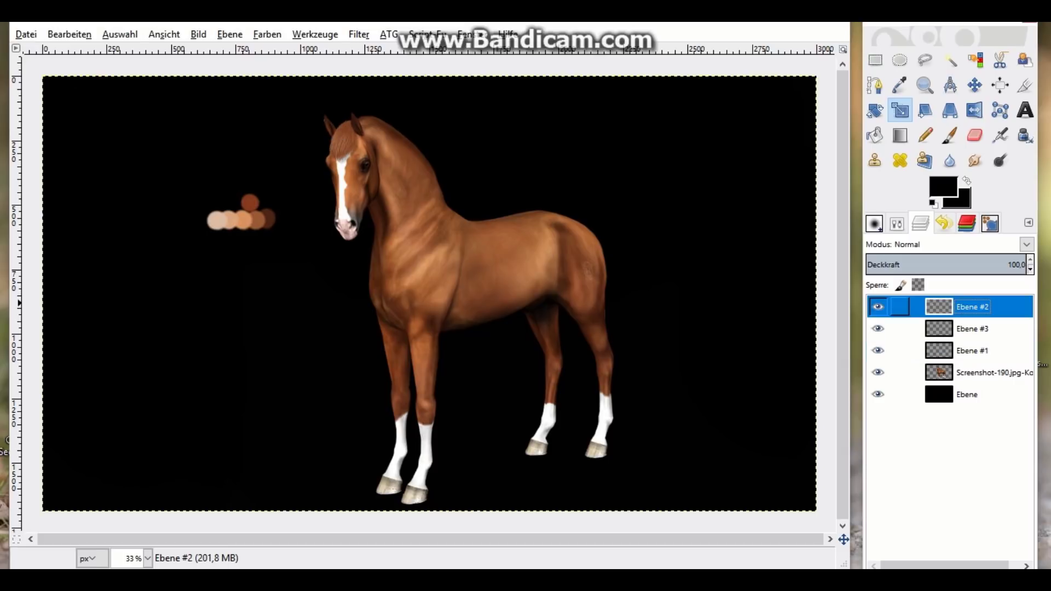
Zoom to 200% on the head and sample a light brown from the colour swatches
left_click(163, 34)
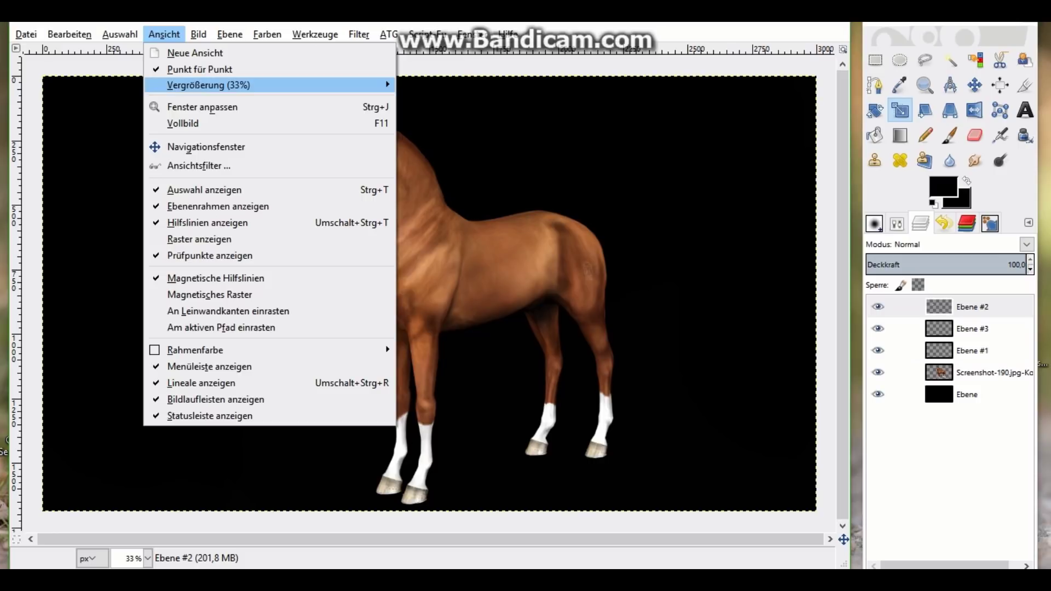
left_click(438, 222)
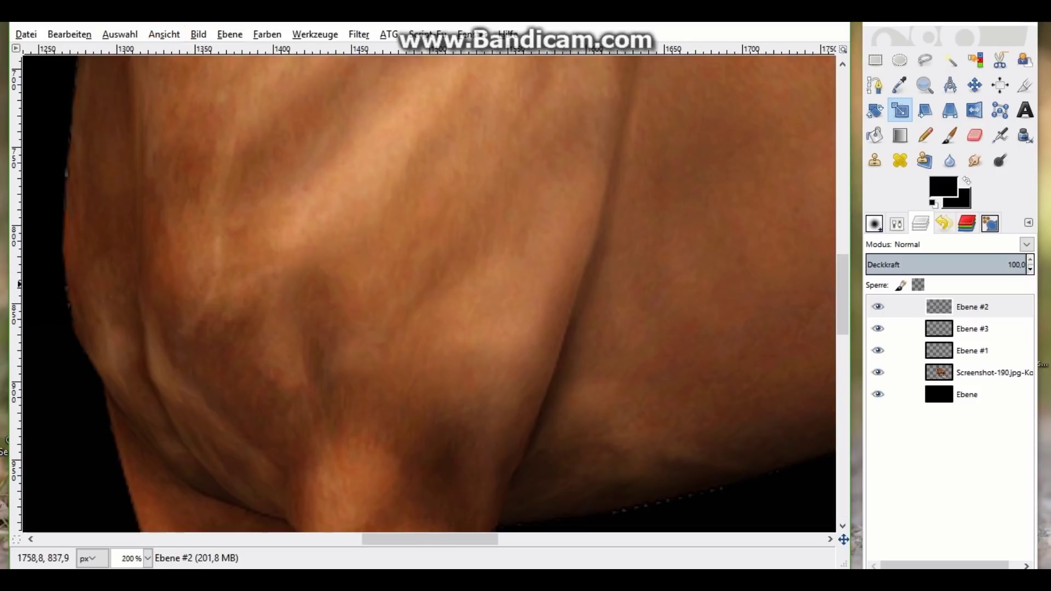
scroll(427, 290, "up", 5)
scroll(427, 290, "up", 2)
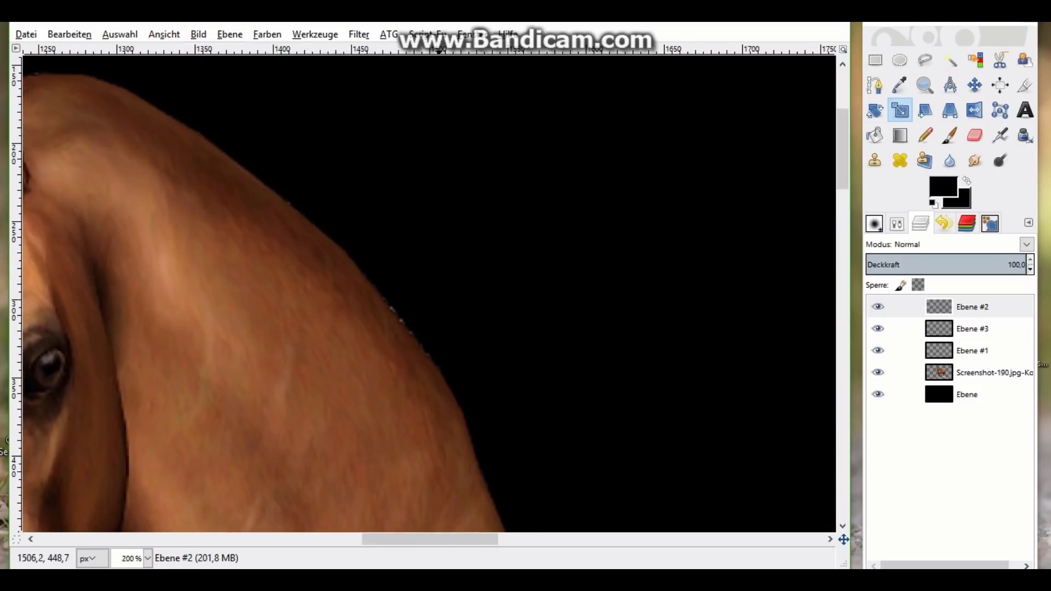
scroll(427, 290, "left", 5)
scroll(427, 290, "right", 1)
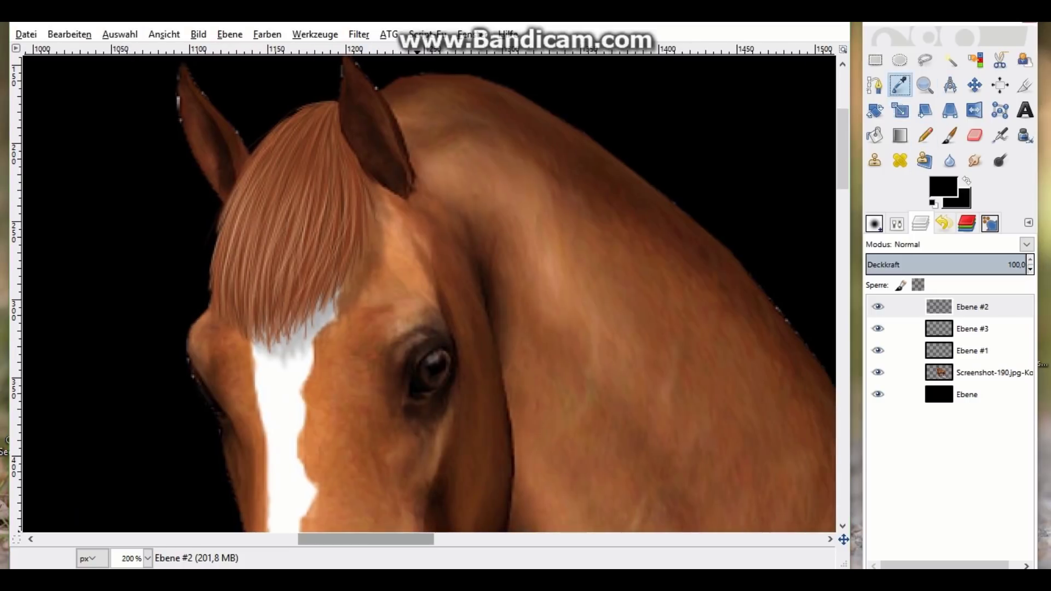
scroll(429, 294, "left", 3)
scroll(430, 294, "left", 3)
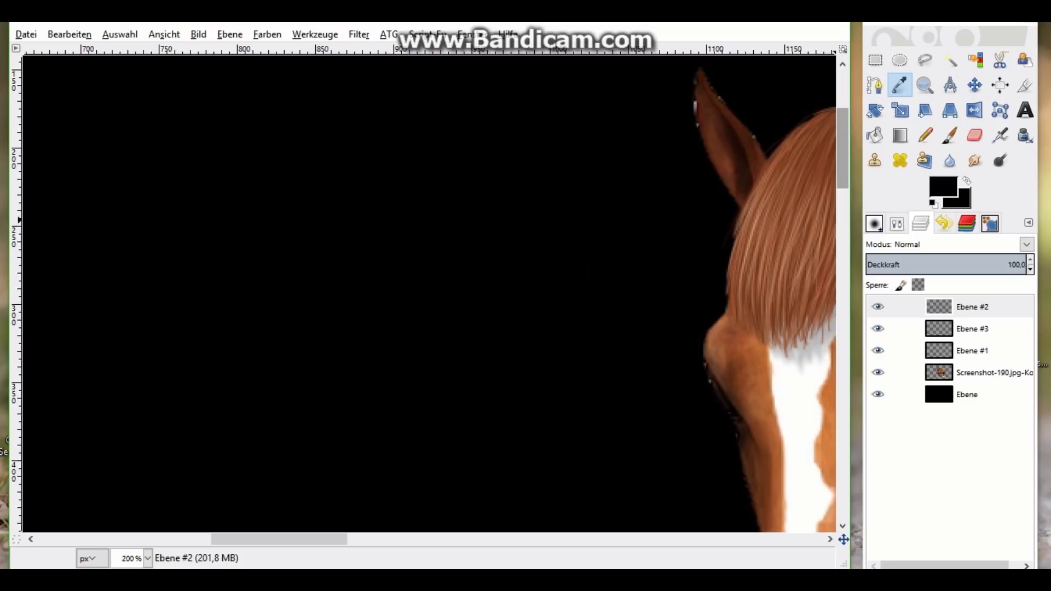
scroll(324, 356, "down", 4)
left_click(314, 387)
left_click_drag(279, 539, 394, 539)
left_click_drag(842, 202, 842, 143)
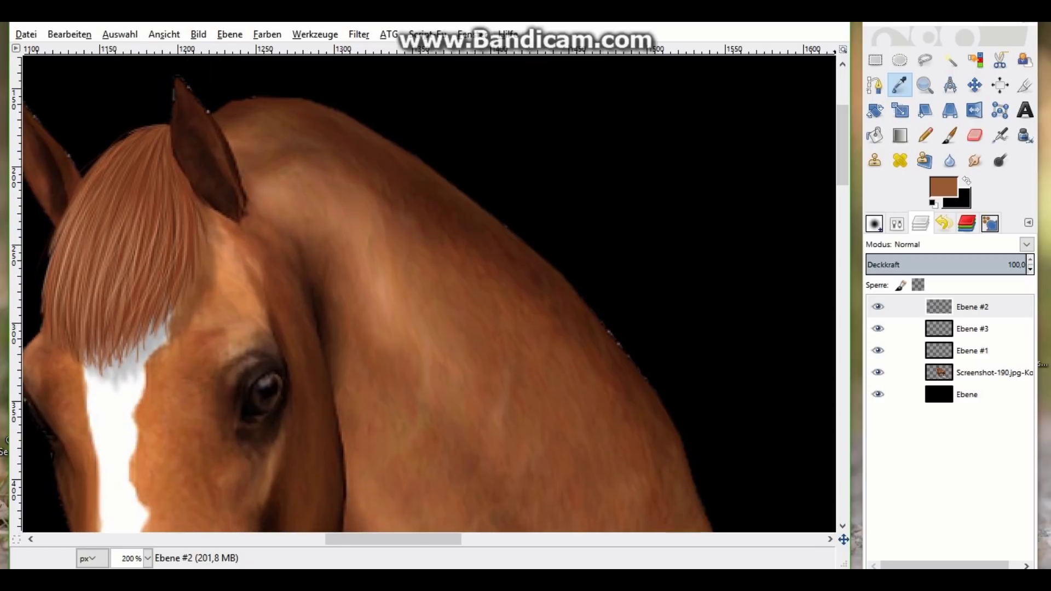
Set a small Paintbrush with smooth stroking and paint a first hair stroke along the neck crest
left_click(874, 224)
left_click(950, 135)
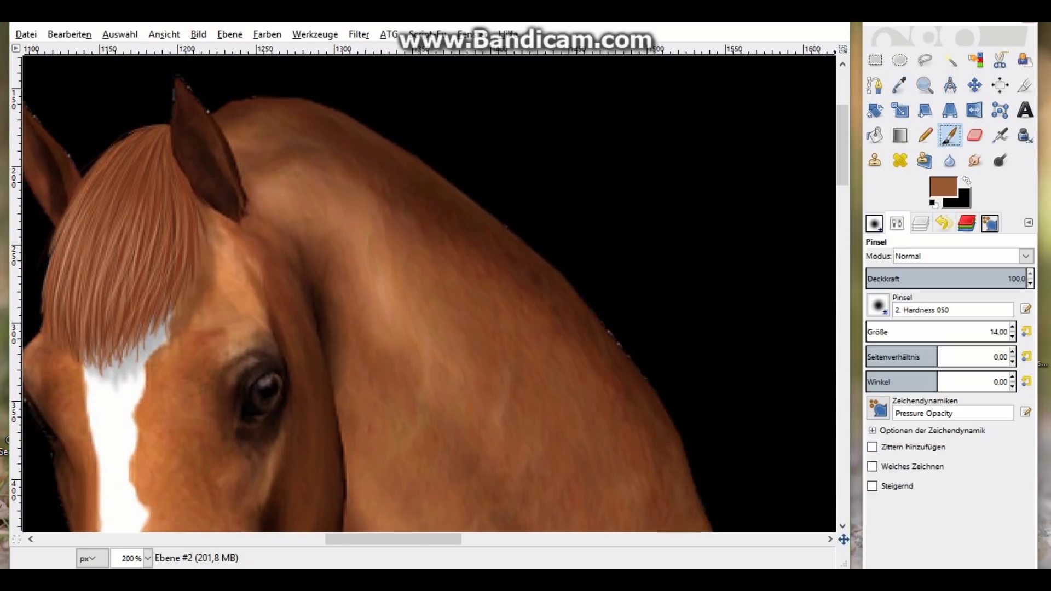
left_click(872, 466)
double_click(1000, 332)
type("2")
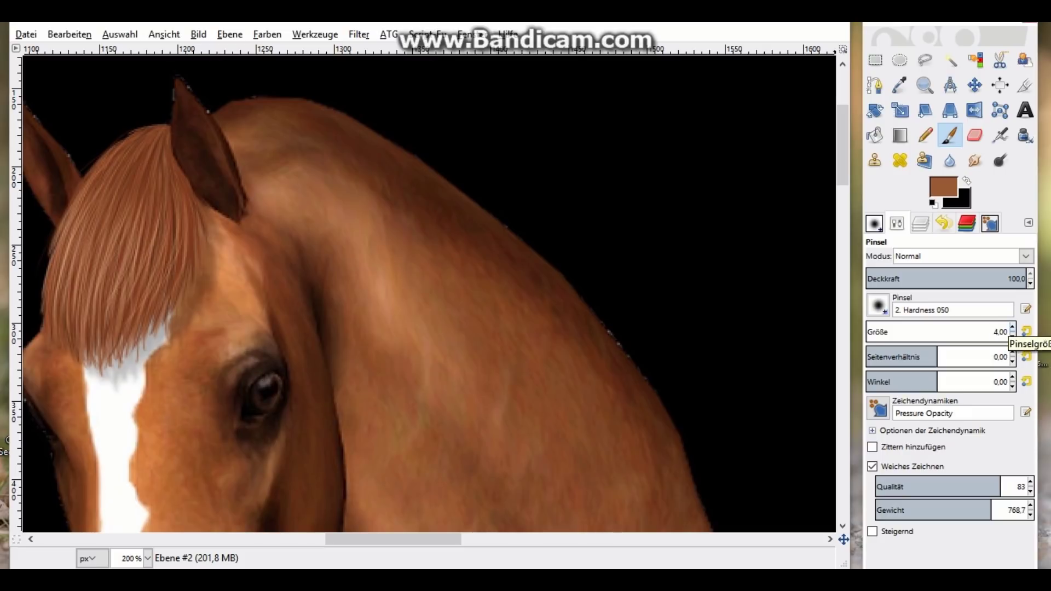
left_click(921, 223)
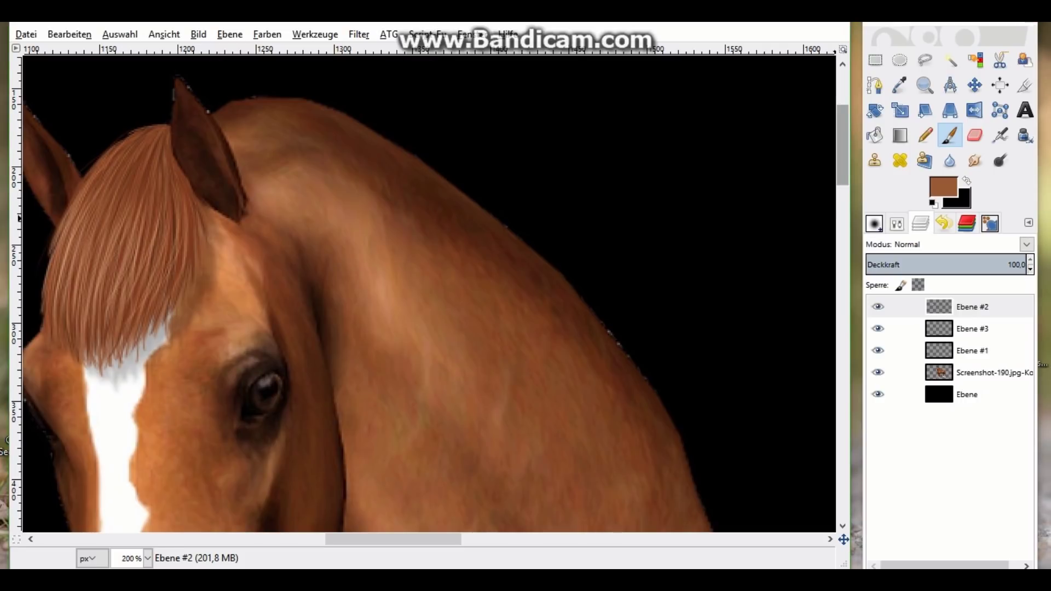
scroll(368, 140, "up", 3)
left_click_drag(211, 188, 239, 184)
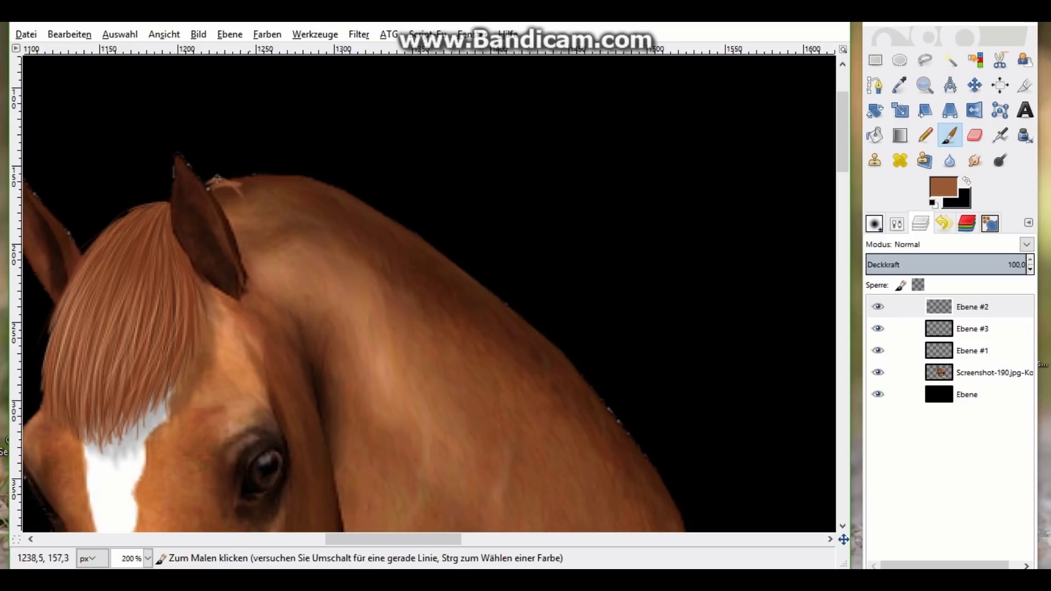
Paint hair strands over the neck top beside the ear, undoing the last bad stroke
left_click_drag(219, 174, 265, 183)
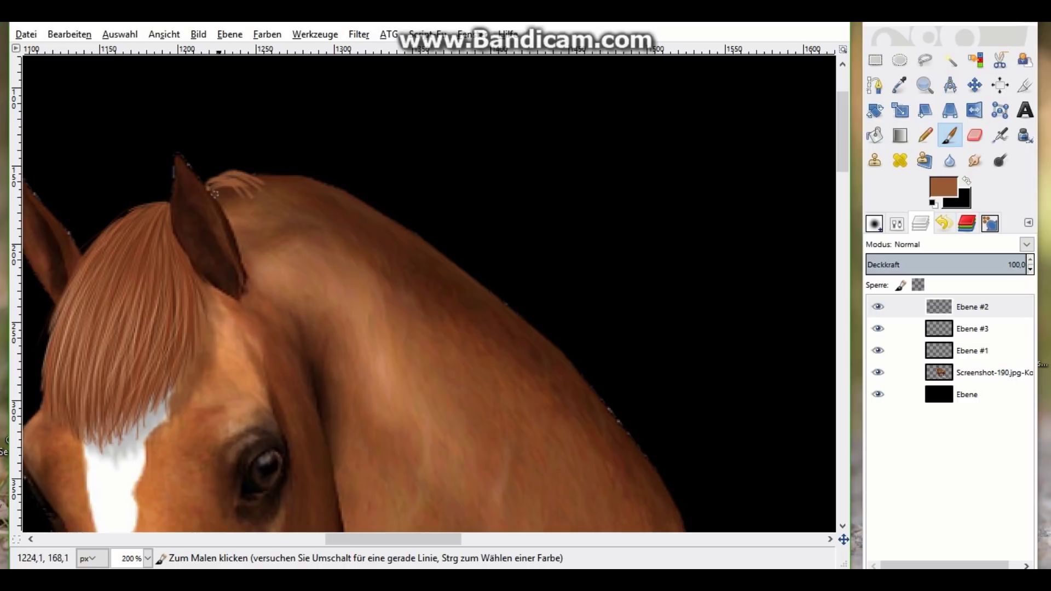
left_click_drag(205, 185, 244, 246)
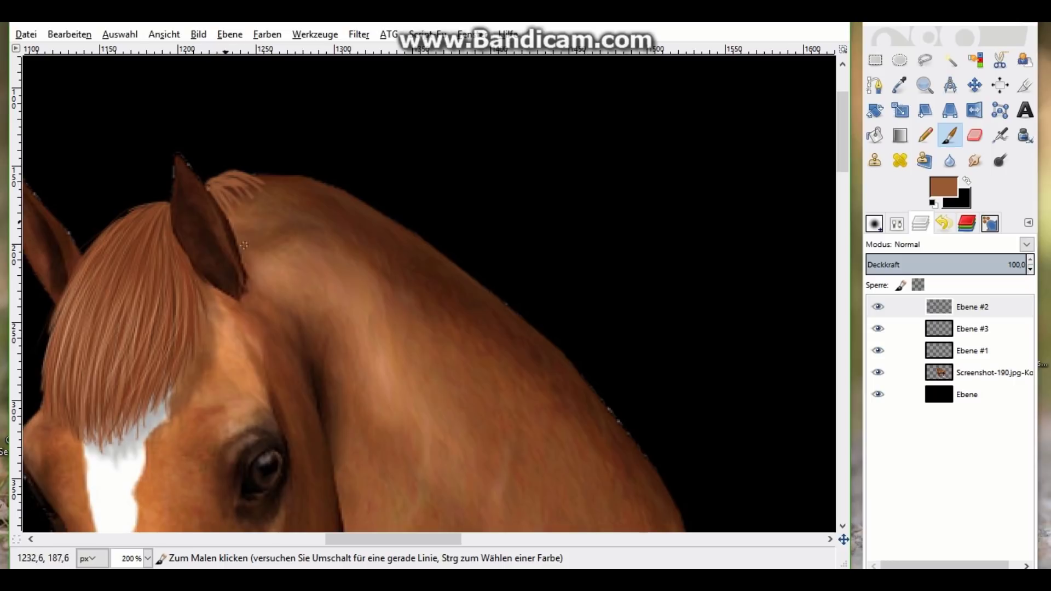
mouse_move(230, 192)
left_mouse_down()
mouse_move(288, 167)
mouse_move(279, 197)
mouse_move(288, 164)
mouse_move(306, 203)
left_mouse_up()
left_click(69, 34)
left_click(104, 51)
Paint mane strands curving down the neck crest toward the mane's lower end
left_click_drag(271, 171, 294, 185)
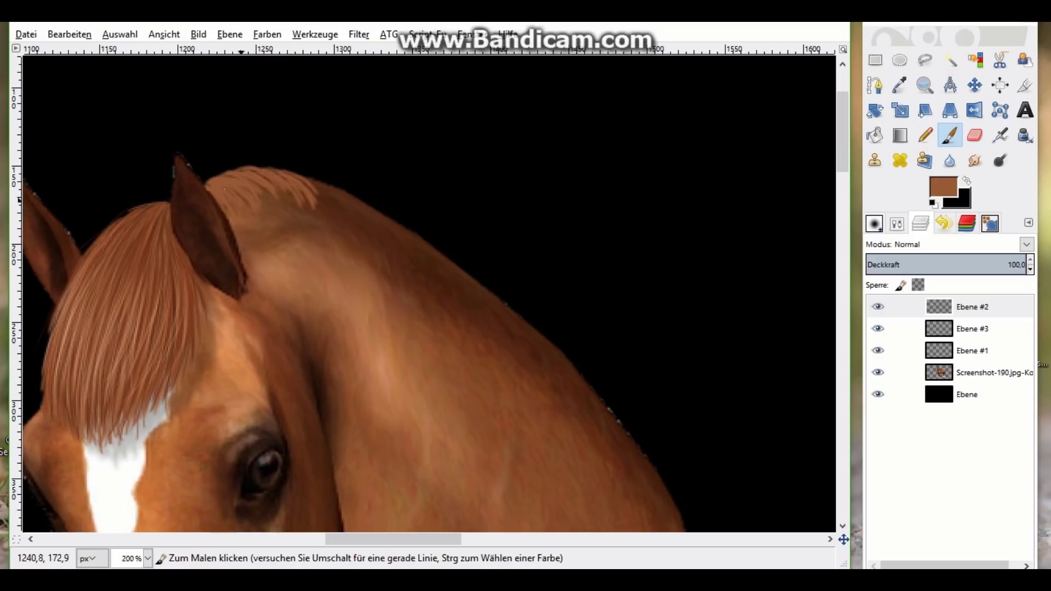
left_click_drag(286, 168, 349, 222)
left_click_drag(320, 175, 382, 239)
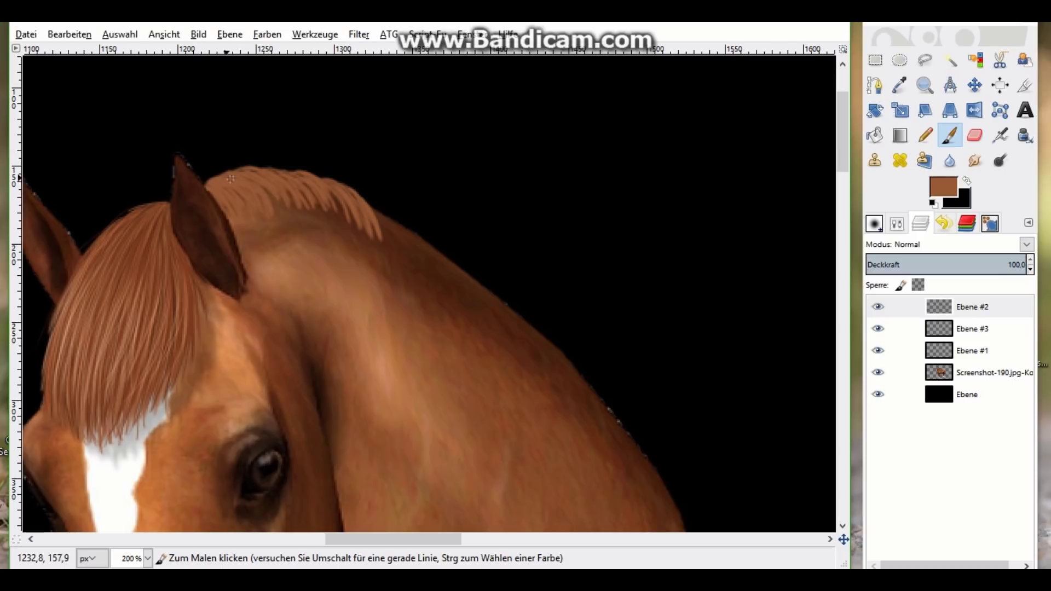
mouse_move(333, 190)
left_mouse_down()
mouse_move(351, 236)
mouse_move(390, 243)
left_mouse_up()
left_click_drag(370, 199, 386, 252)
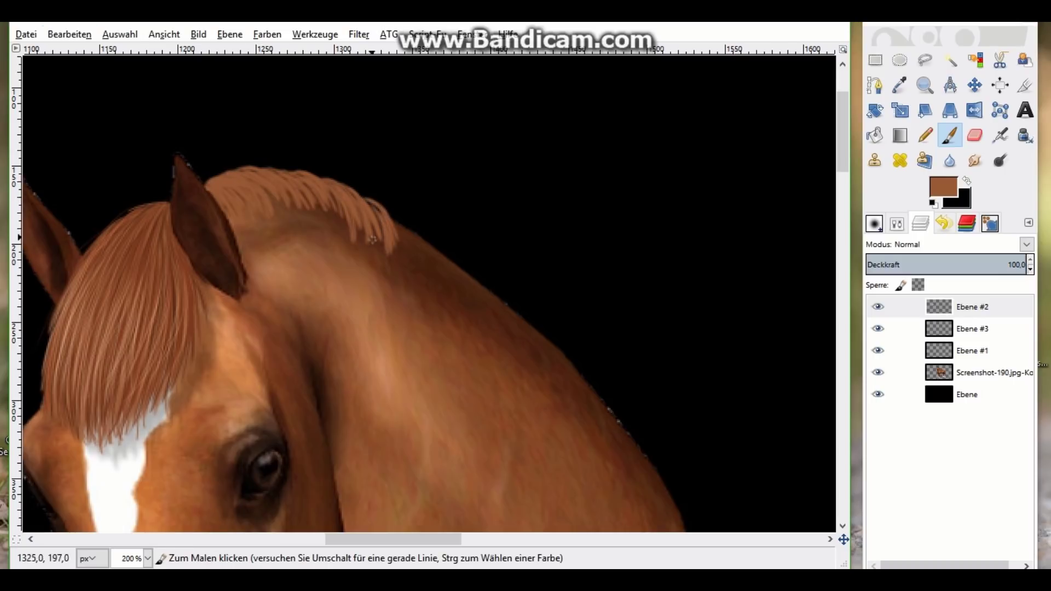
left_click_drag(382, 203, 406, 263)
mouse_move(372, 202)
left_mouse_down()
mouse_move(415, 263)
mouse_move(402, 228)
mouse_move(429, 228)
mouse_move(440, 257)
left_mouse_up()
Lengthen the mane tip with more strands further down the crest
mouse_move(410, 221)
left_mouse_down()
mouse_move(438, 273)
mouse_move(433, 293)
mouse_move(428, 282)
mouse_move(447, 296)
mouse_move(445, 271)
mouse_move(457, 291)
mouse_move(432, 296)
left_mouse_up()
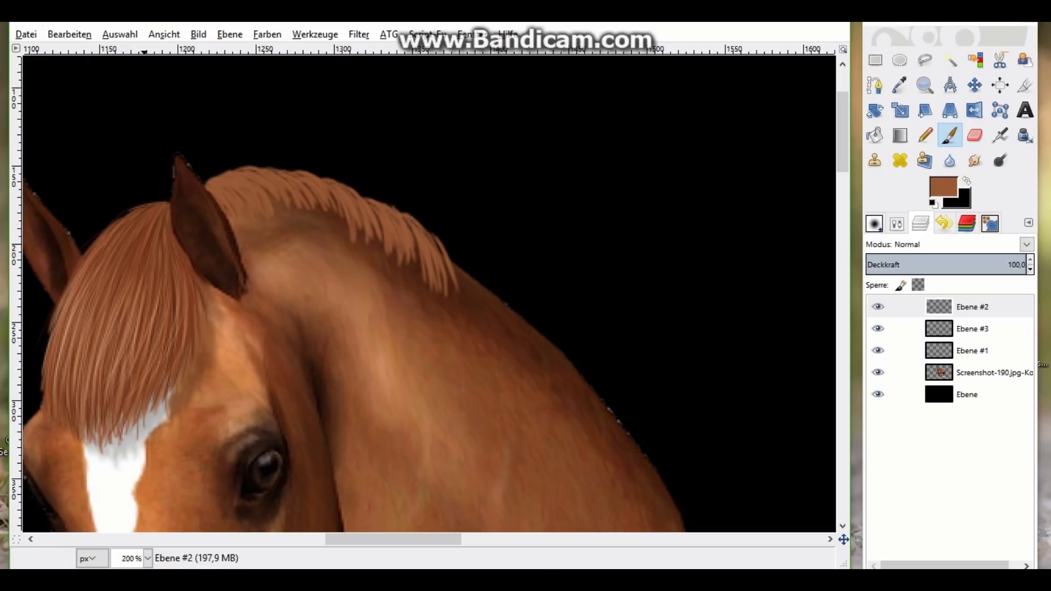
left_click_drag(424, 236, 467, 300)
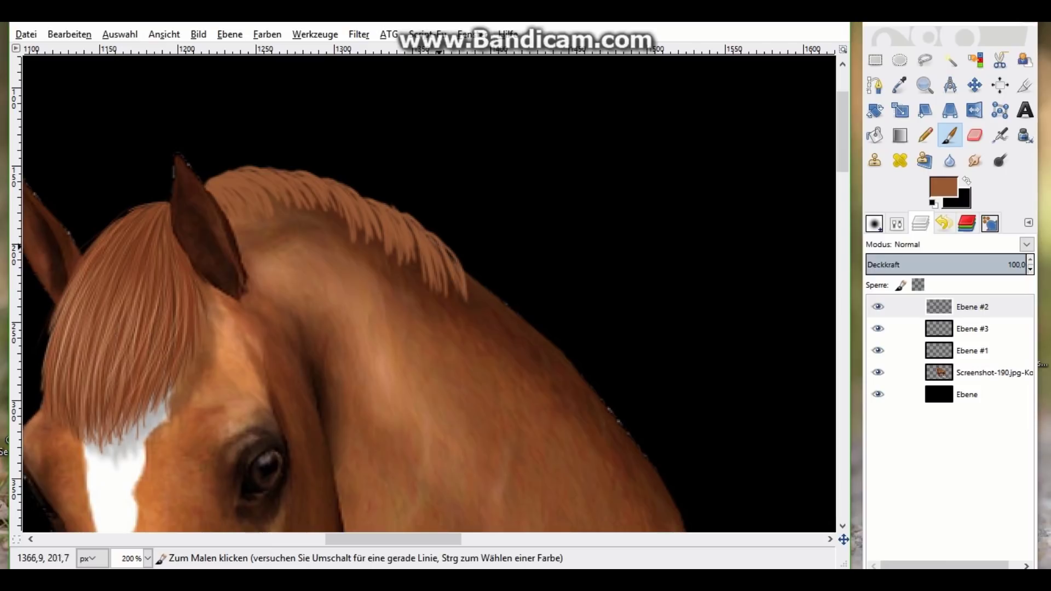
left_click_drag(444, 254, 468, 309)
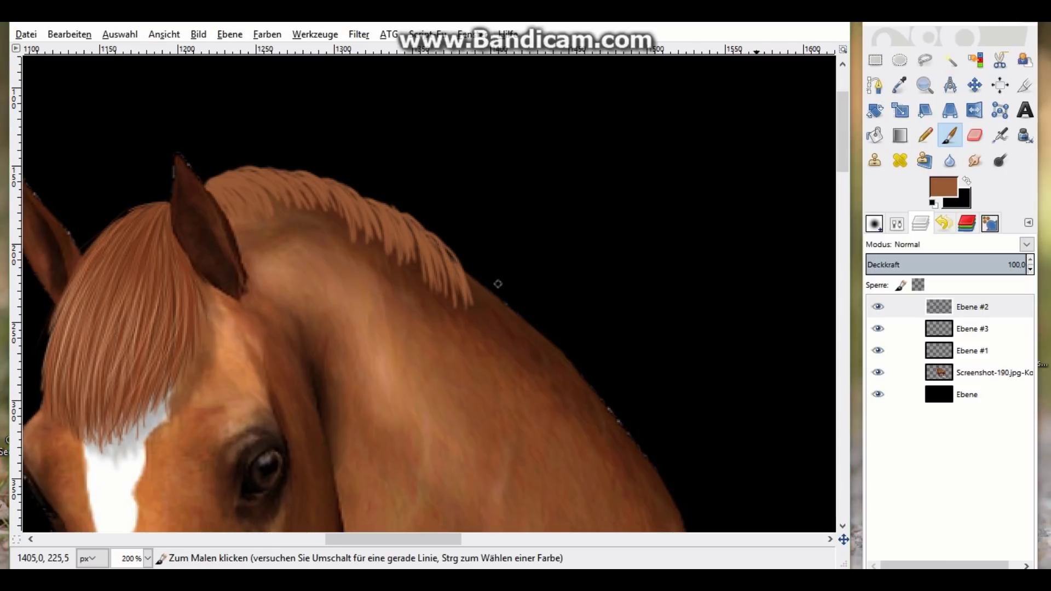
mouse_move(448, 257)
left_mouse_down()
mouse_move(465, 305)
mouse_move(490, 300)
mouse_move(486, 329)
left_mouse_up()
left_click_drag(470, 290, 480, 339)
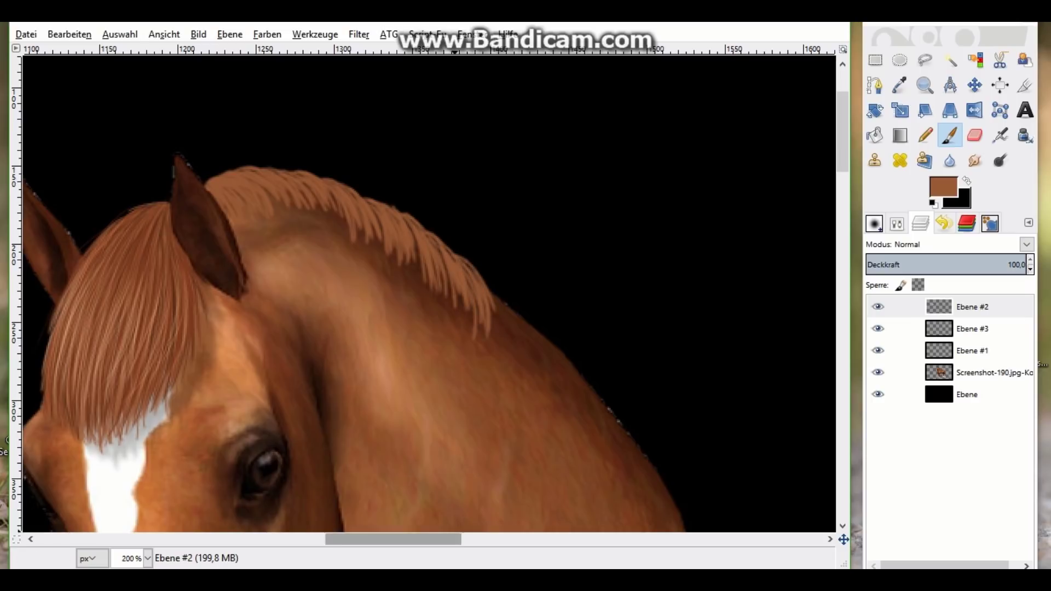
scroll(297, 295, "right", 3)
left_click_drag(323, 297, 362, 326)
Paint light strands along the mane's edge and fill out the mane tip
left_click_drag(330, 292, 370, 332)
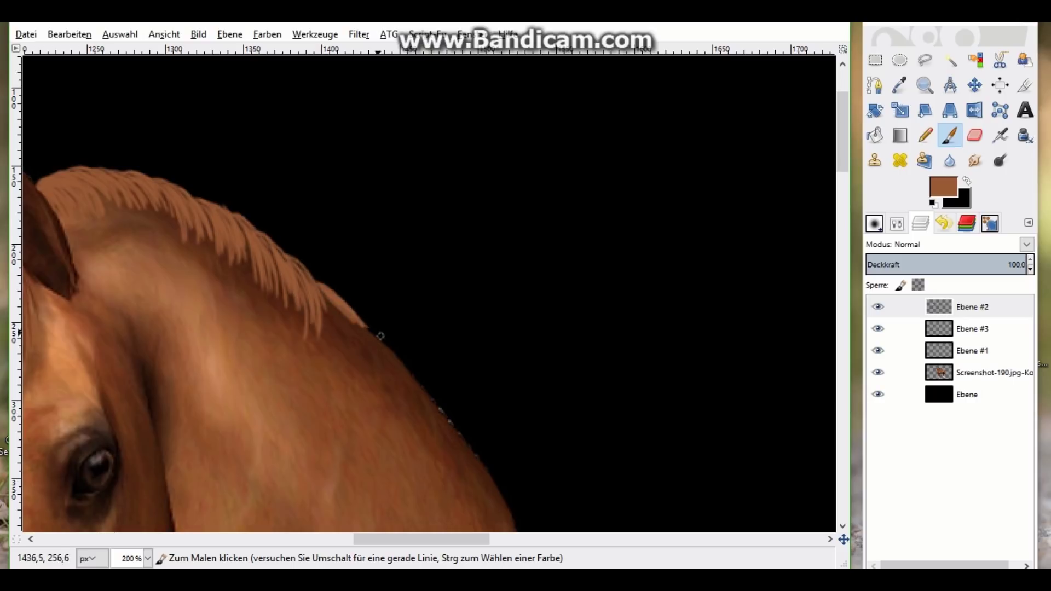
scroll(347, 218, "down", 3)
left_click_drag(361, 230, 403, 268)
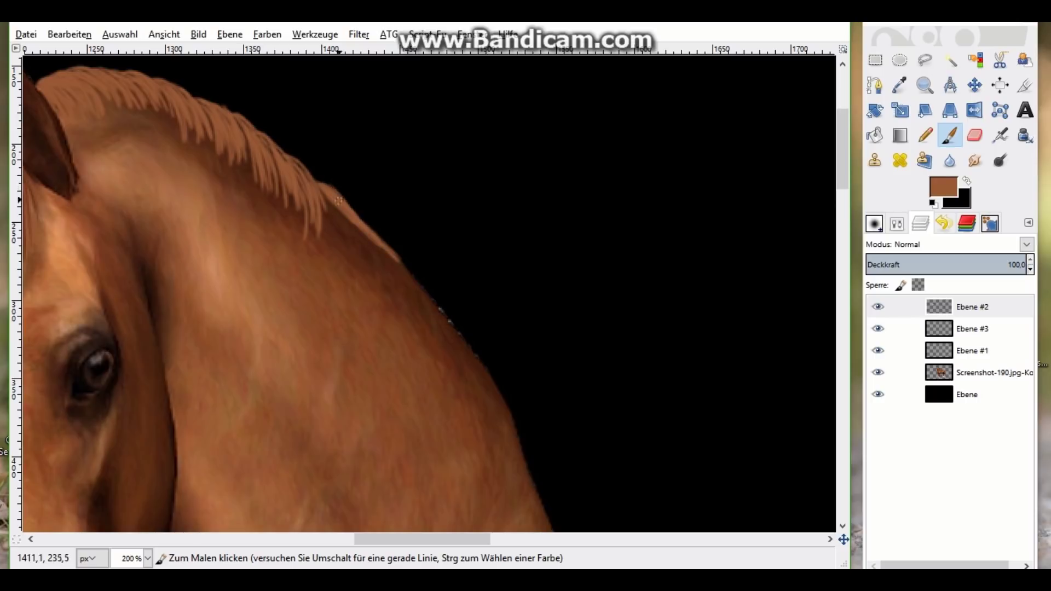
left_click_drag(386, 246, 408, 276)
mouse_move(388, 241)
left_mouse_down()
mouse_move(420, 282)
mouse_move(397, 283)
mouse_move(411, 287)
mouse_move(413, 312)
left_mouse_up()
left_click_drag(394, 264, 403, 301)
mouse_move(384, 245)
left_mouse_down()
mouse_move(420, 273)
mouse_move(415, 304)
left_mouse_up()
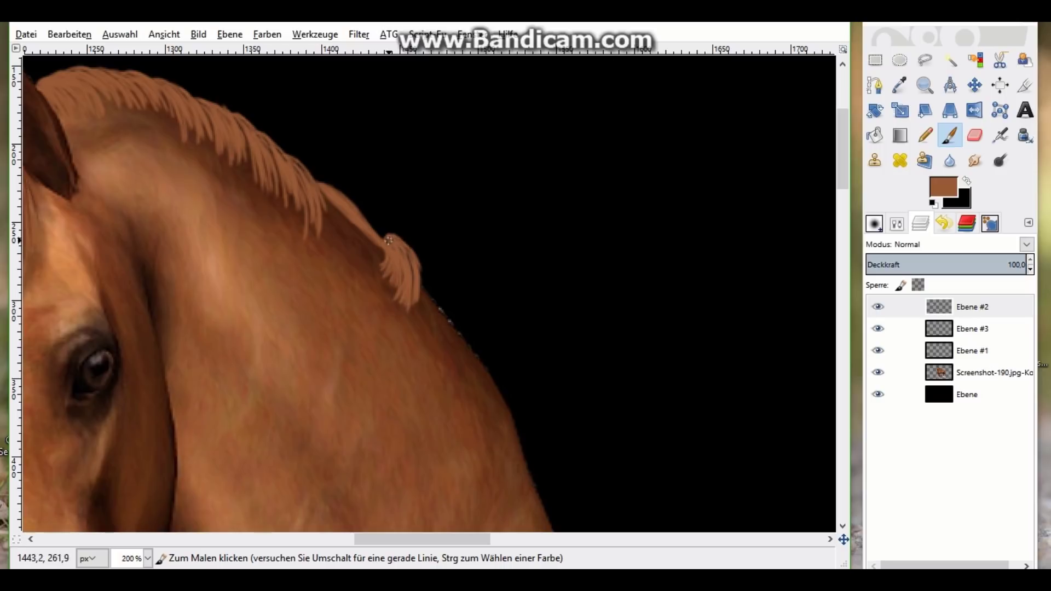
scroll(421, 316, "down", 5)
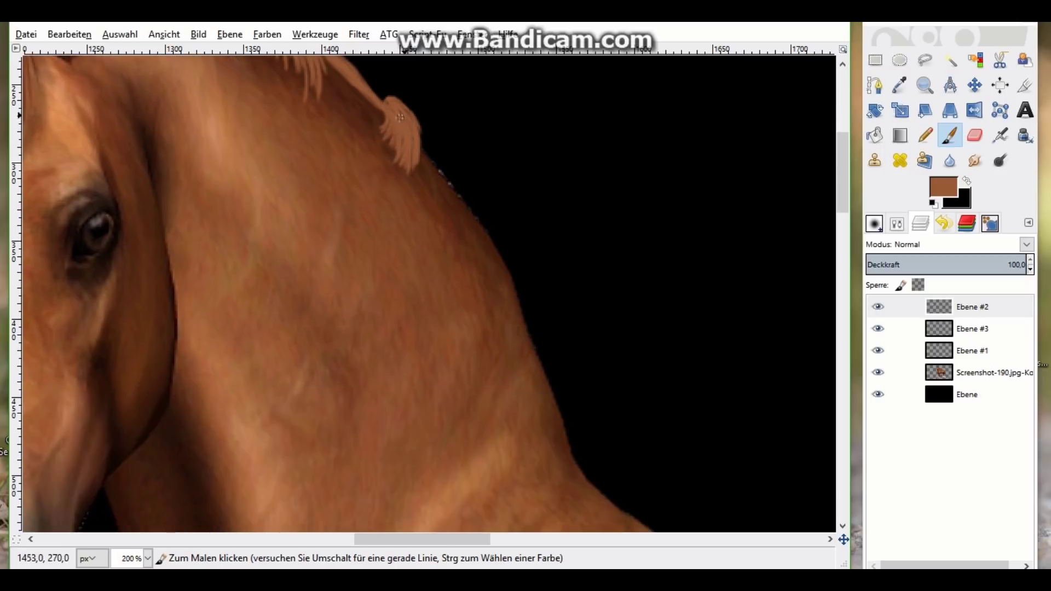
Extend the mane tip further down the crest with more strands
mouse_move(398, 113)
left_mouse_down()
mouse_move(427, 197)
mouse_move(438, 180)
mouse_move(444, 207)
left_mouse_up()
left_click_drag(424, 142, 444, 214)
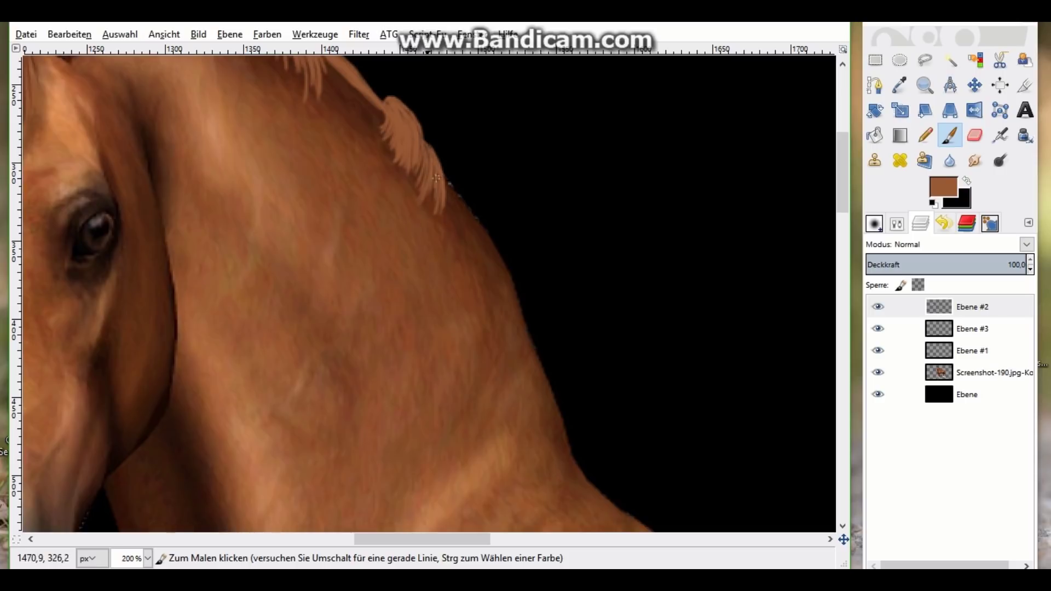
mouse_move(447, 177)
left_mouse_down()
mouse_move(455, 244)
mouse_move(464, 235)
mouse_move(468, 252)
left_mouse_up()
mouse_move(462, 200)
left_mouse_down()
mouse_move(474, 254)
mouse_move(441, 229)
left_mouse_up()
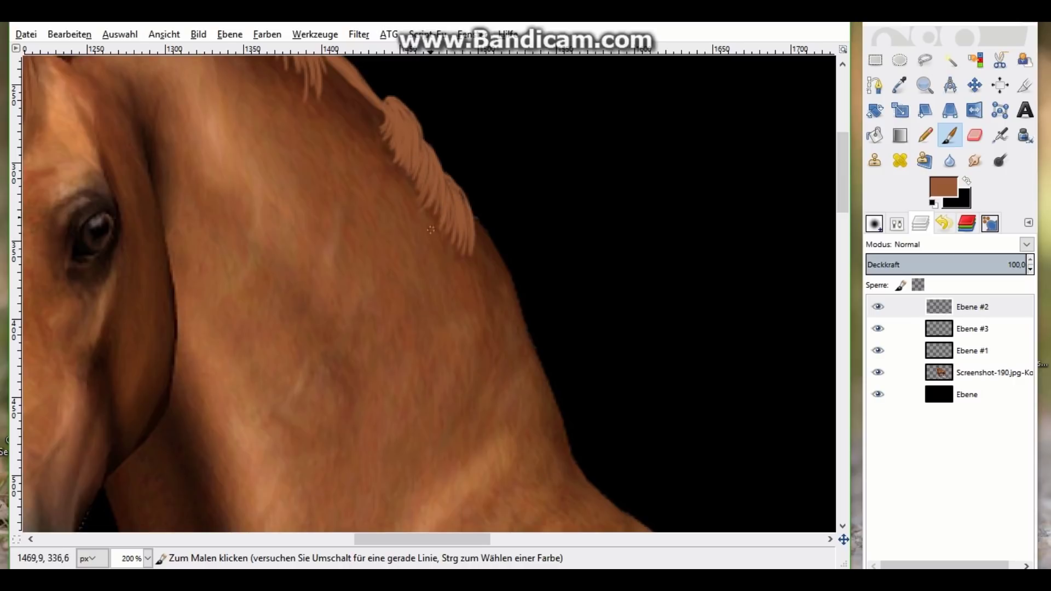
left_click_drag(422, 540, 440, 539)
left_click_drag(360, 203, 371, 278)
left_click_drag(366, 238, 374, 297)
mouse_move(361, 216)
left_mouse_down()
mouse_move(367, 286)
mouse_move(364, 244)
mouse_move(385, 290)
left_mouse_up()
left_click_drag(380, 241, 389, 306)
left_click_drag(379, 226, 390, 254)
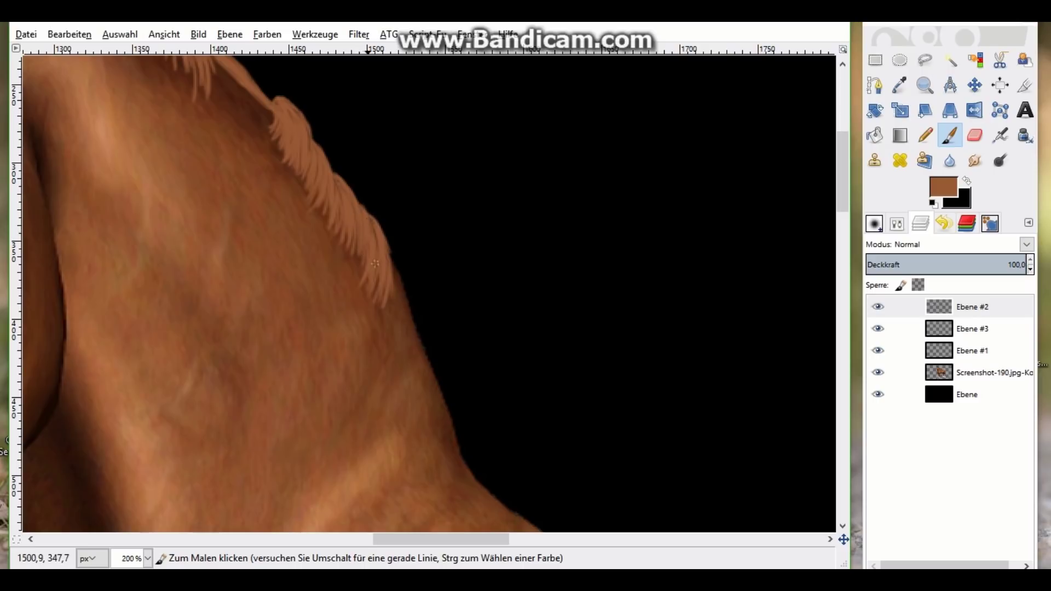
Add light hair strands down the lower mane edge
left_click_drag(843, 171, 843, 191)
mouse_move(390, 127)
left_mouse_down()
mouse_move(416, 202)
mouse_move(386, 219)
mouse_move(396, 156)
left_mouse_up()
left_click_drag(390, 133, 416, 244)
left_click_drag(383, 133, 428, 266)
mouse_move(416, 181)
left_mouse_down()
mouse_move(424, 274)
mouse_move(430, 247)
mouse_move(414, 186)
left_mouse_up()
left_click_drag(431, 228, 437, 318)
left_click_drag(442, 265, 438, 335)
left_click_drag(436, 234, 437, 312)
left_click_drag(430, 258, 438, 327)
left_click_drag(446, 277, 460, 351)
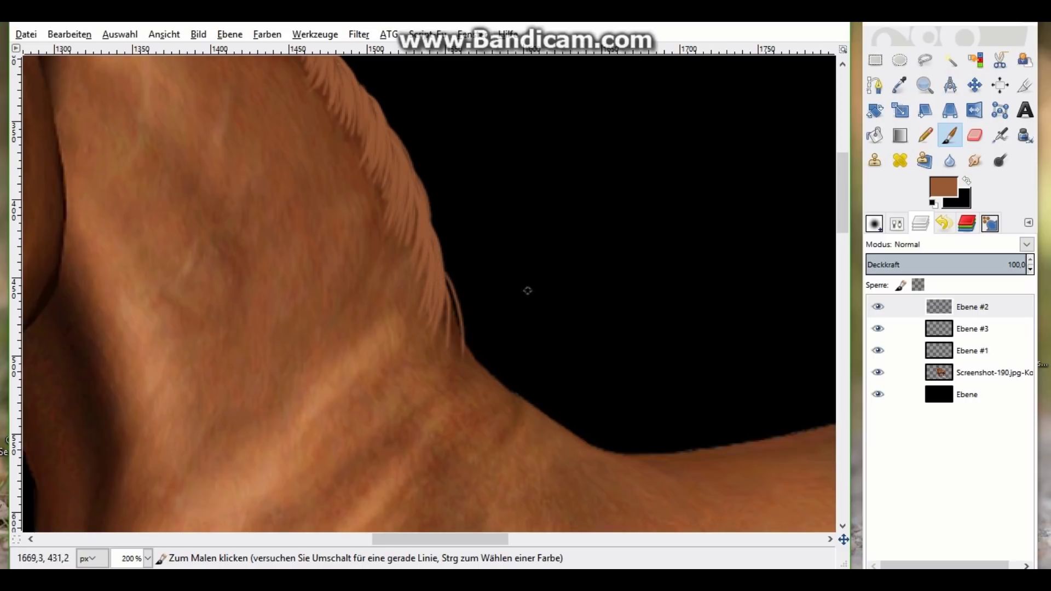
Paint light strands higher up the mane edge, then scroll back up to the ears
scroll(527, 291, "down", 3)
left_click_drag(452, 184, 446, 125)
mouse_move(470, 222)
left_mouse_down()
mouse_move(446, 111)
mouse_move(453, 146)
left_mouse_up()
left_click_drag(493, 246, 434, 134)
left_click_drag(446, 198, 435, 143)
left_click_drag(457, 226, 447, 116)
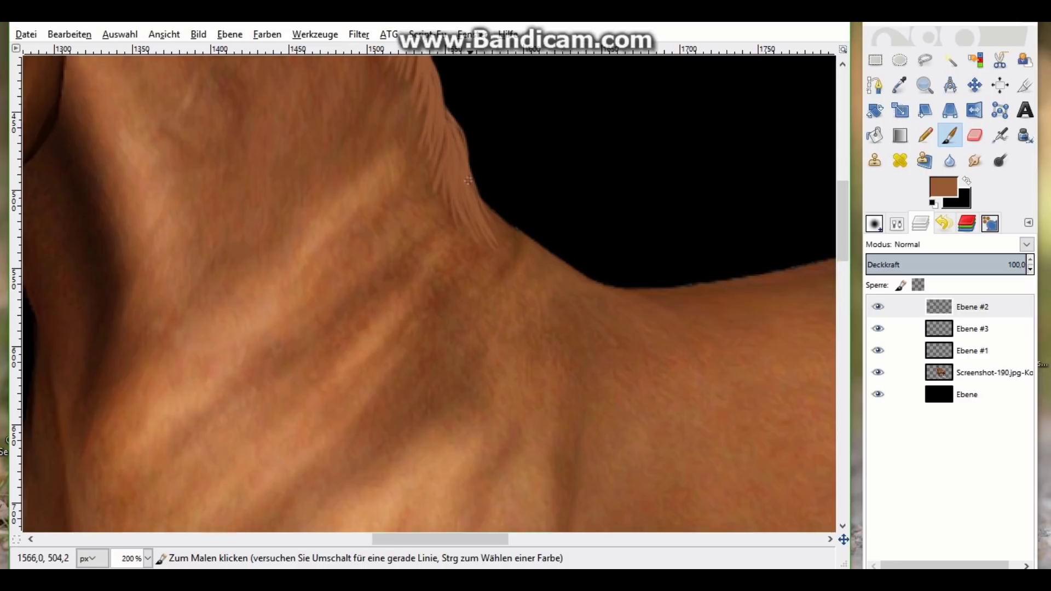
left_click_drag(843, 222, 843, 148)
scroll(356, 209, "up", 2)
scroll(357, 209, "left", 5)
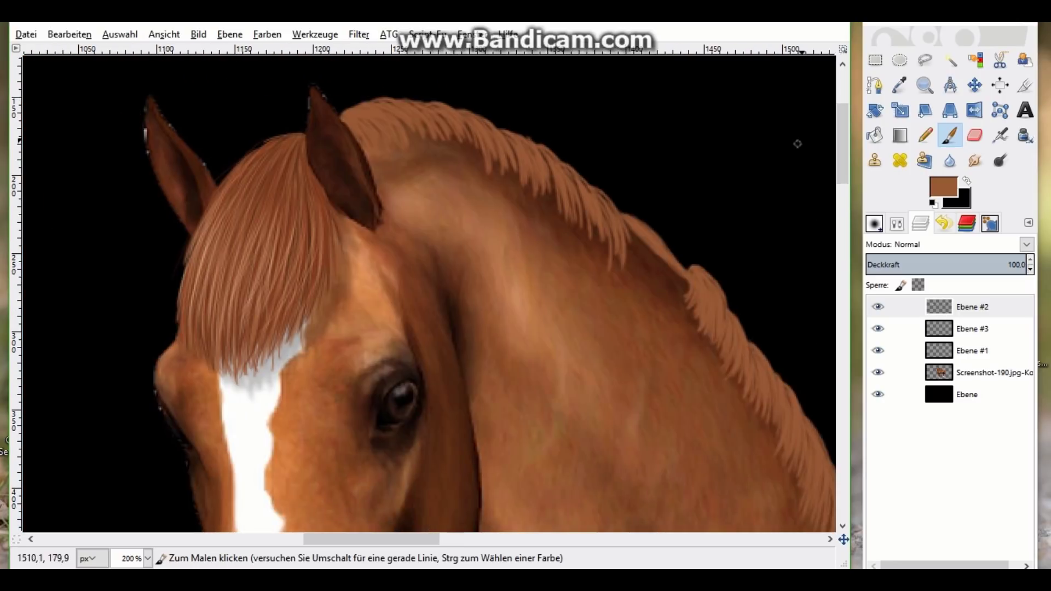
Reactivate Ebene #2, toggle its visibility, and paint brighter strands along the neck mane
left_click(980, 372)
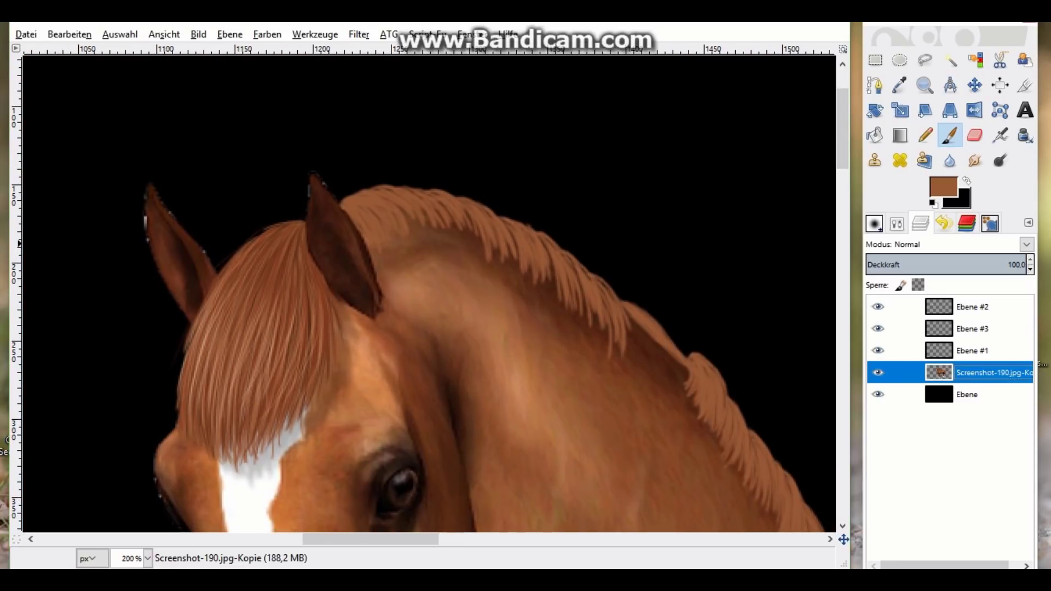
left_click(980, 307)
left_click(877, 307)
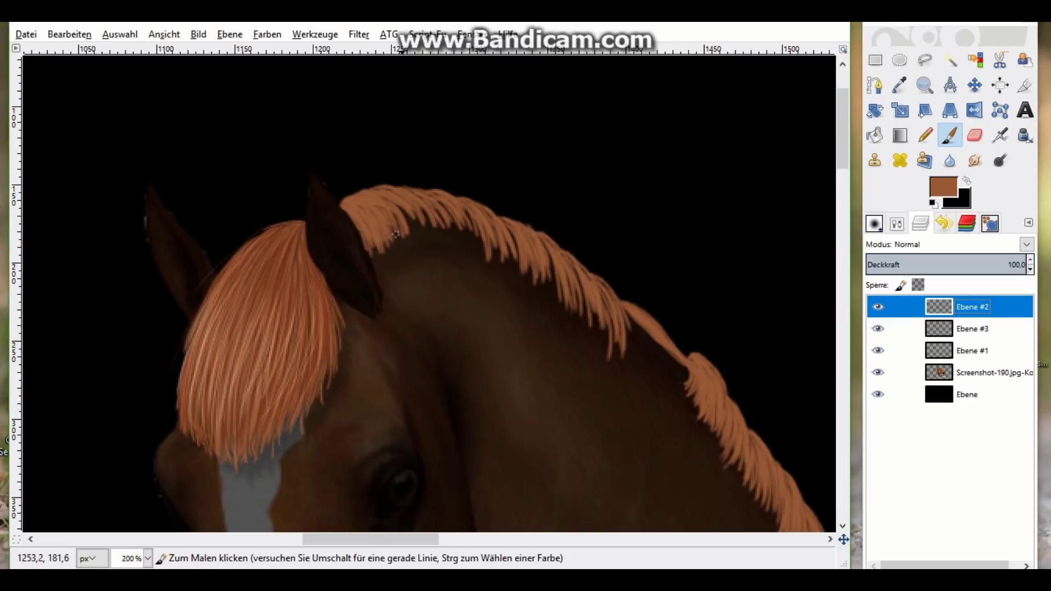
left_click_drag(405, 227, 386, 196)
mouse_move(426, 241)
left_mouse_down()
mouse_move(423, 209)
mouse_move(414, 217)
mouse_move(400, 208)
left_mouse_up()
mouse_move(446, 235)
left_mouse_down()
mouse_move(432, 202)
mouse_move(443, 204)
left_mouse_up()
mouse_move(468, 238)
left_mouse_down()
mouse_move(454, 210)
mouse_move(468, 210)
left_mouse_up()
mouse_move(497, 256)
left_mouse_down()
mouse_move(482, 218)
mouse_move(501, 232)
mouse_move(505, 225)
left_mouse_up()
mouse_move(520, 271)
left_mouse_down()
mouse_move(512, 230)
mouse_move(527, 255)
mouse_move(545, 244)
left_mouse_up()
left_click_drag(561, 296, 550, 249)
Add light strands on the lower mane toward its end
scroll(561, 273, "down", 3)
left_click_drag(579, 205, 571, 161)
mouse_move(584, 235)
left_mouse_down()
mouse_move(573, 159)
mouse_move(594, 197)
left_mouse_up()
mouse_move(616, 243)
left_mouse_down()
mouse_move(613, 187)
mouse_move(581, 159)
left_mouse_up()
left_click_drag(613, 202, 597, 165)
left_click_drag(626, 236, 596, 159)
scroll(430, 142, "up", 2)
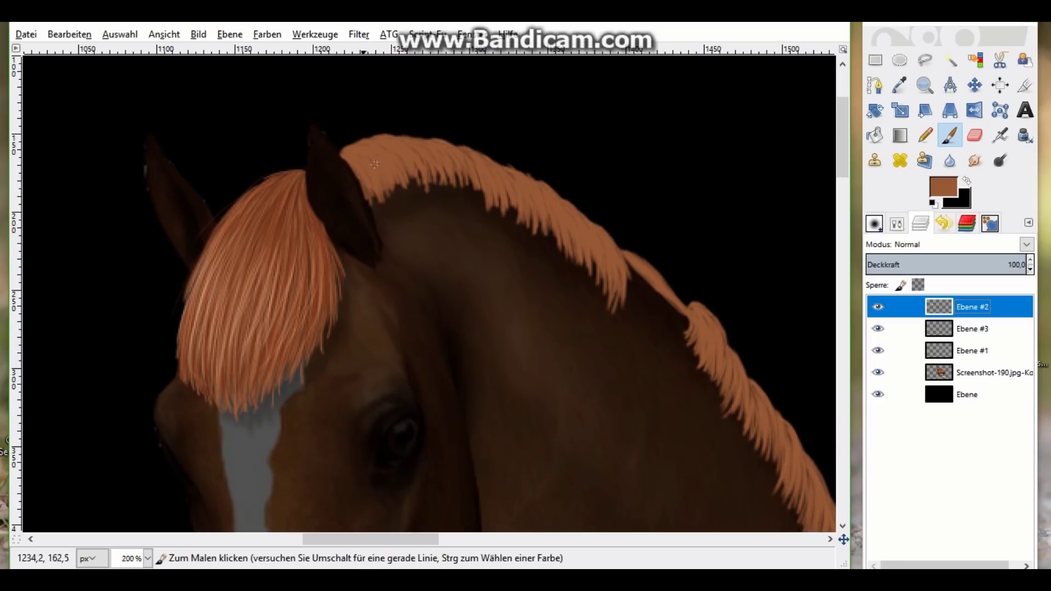
Check the brush settings and widen the mane edge with an extra long stroke
left_click(874, 224)
left_click(920, 223)
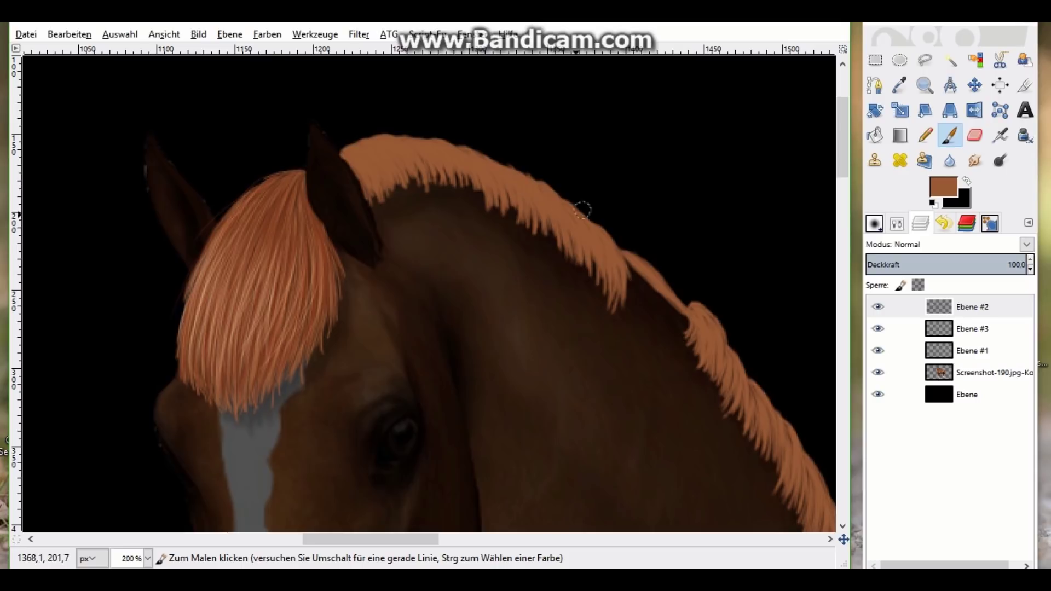
scroll(429, 296, "right", 5)
scroll(387, 162, "down", 3)
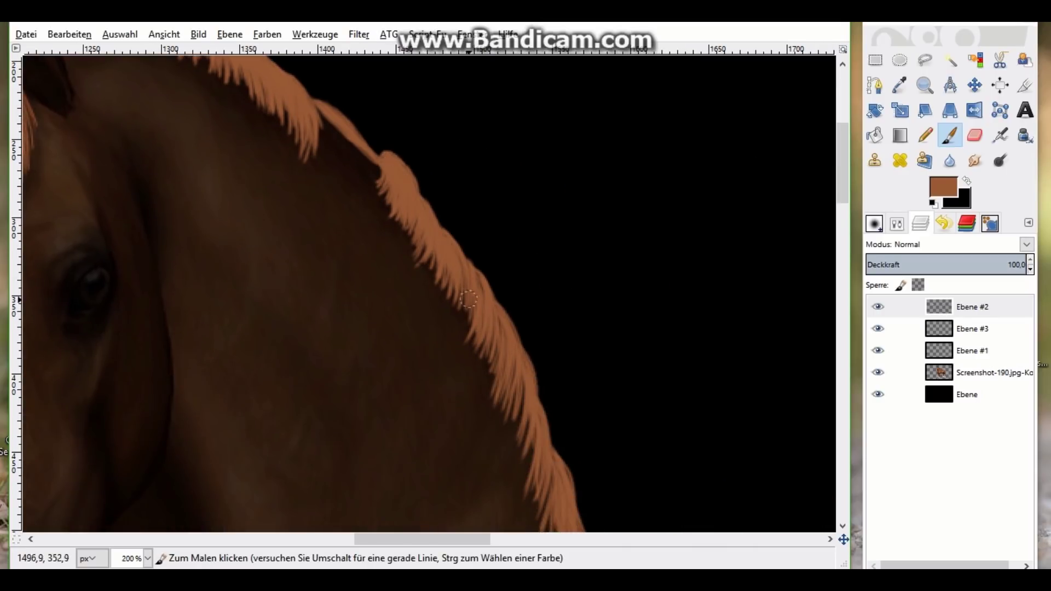
scroll(705, 241, "down", 2)
mouse_move(481, 177)
left_mouse_down()
mouse_move(523, 248)
mouse_move(558, 430)
left_mouse_up()
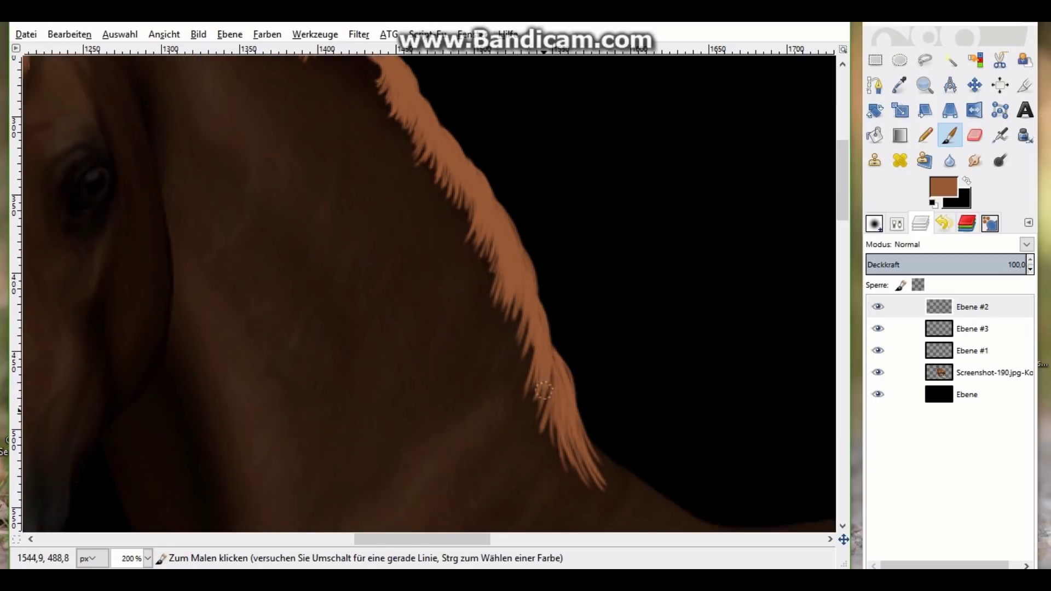
scroll(557, 431, "up", 4)
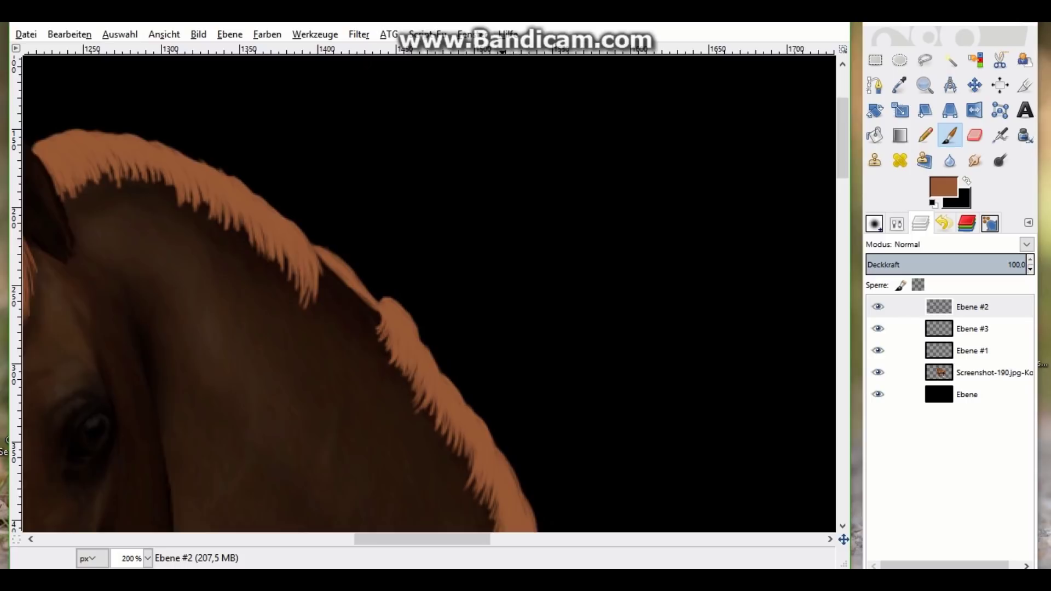
scroll(445, 492, "left", 4)
Shrink the paintbrush to a very fine size by entering 1 as its Größe
left_click(874, 224)
type("1")
key("Return")
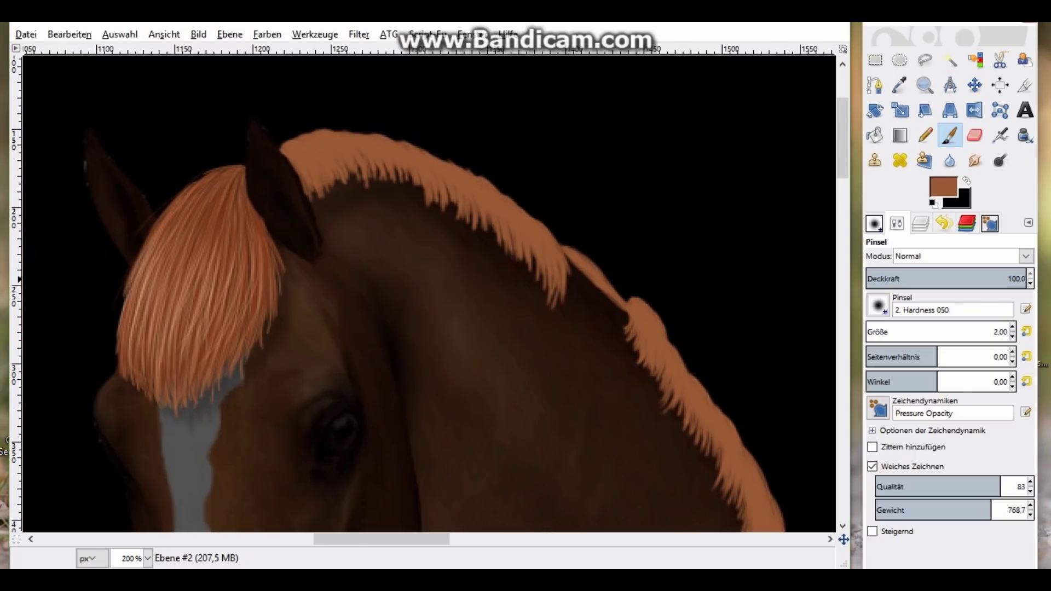
Paint thin hair strands along the mane's lower edge with the fine brush
left_click(920, 223)
mouse_move(358, 166)
left_mouse_down()
mouse_move(373, 197)
mouse_move(408, 191)
left_mouse_up()
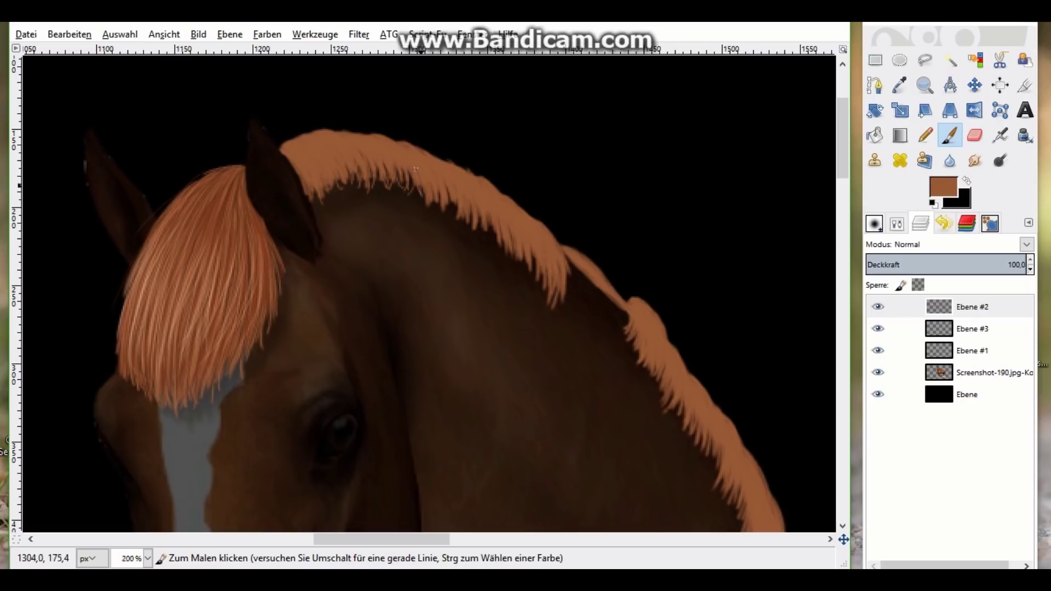
mouse_move(473, 208)
left_mouse_down()
mouse_move(472, 231)
mouse_move(528, 282)
mouse_move(567, 292)
left_mouse_up()
scroll(593, 271, "right", 5)
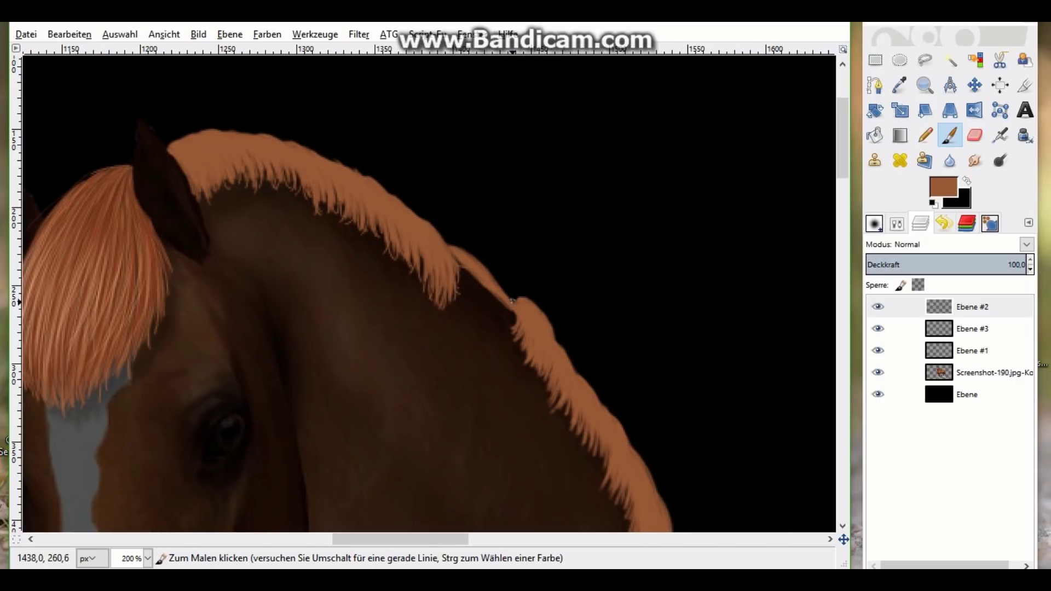
left_click_drag(515, 338, 522, 357)
scroll(593, 237, "down", 3)
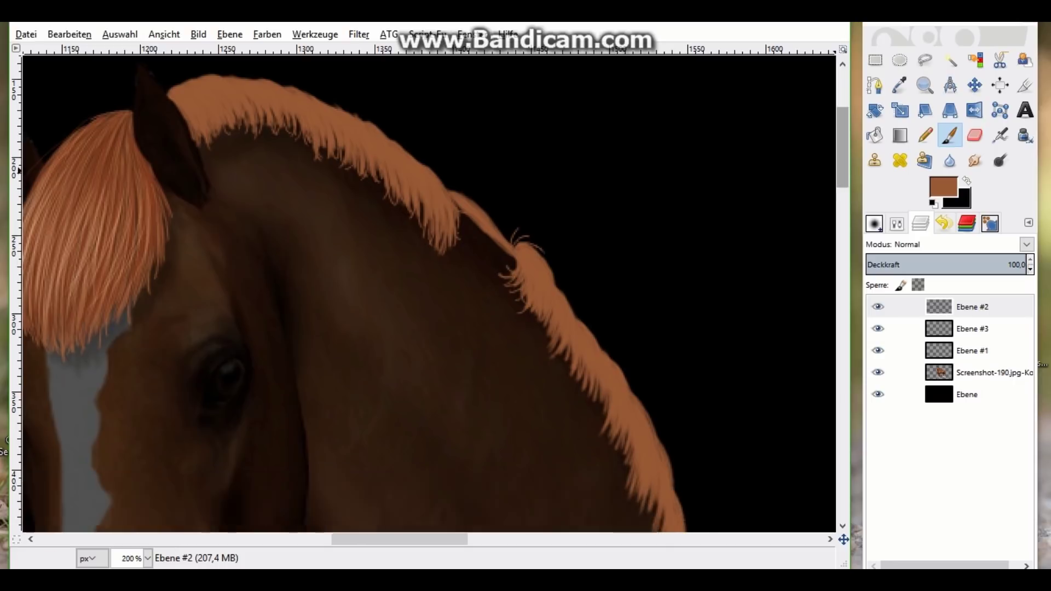
scroll(540, 282, "down", 2)
left_click_drag(528, 283, 553, 297)
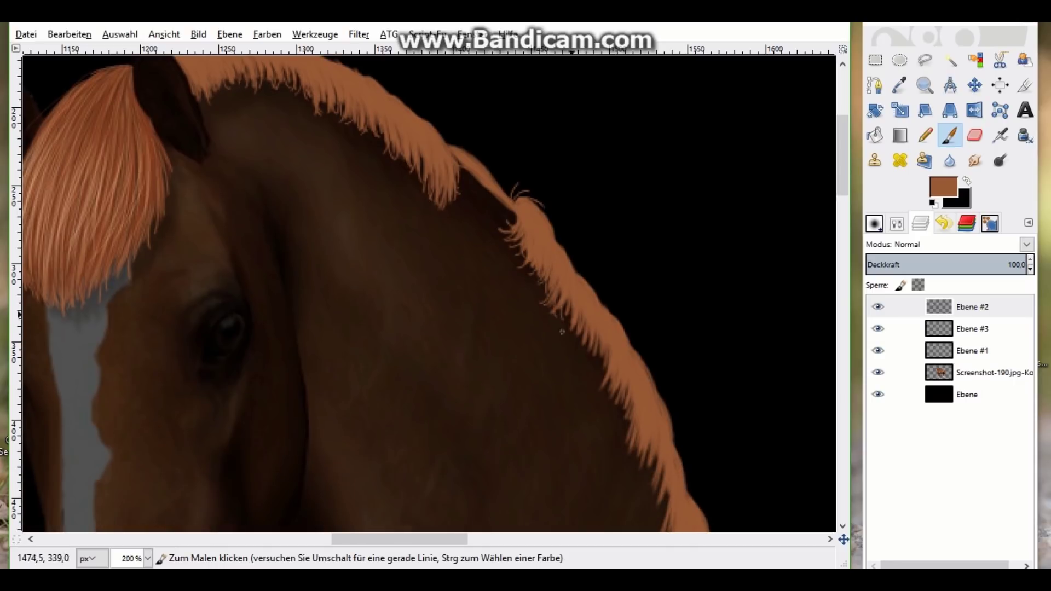
Add fine strands down the mane edge to the lower mane tip
scroll(591, 188, "down", 4)
left_click_drag(585, 194, 615, 300)
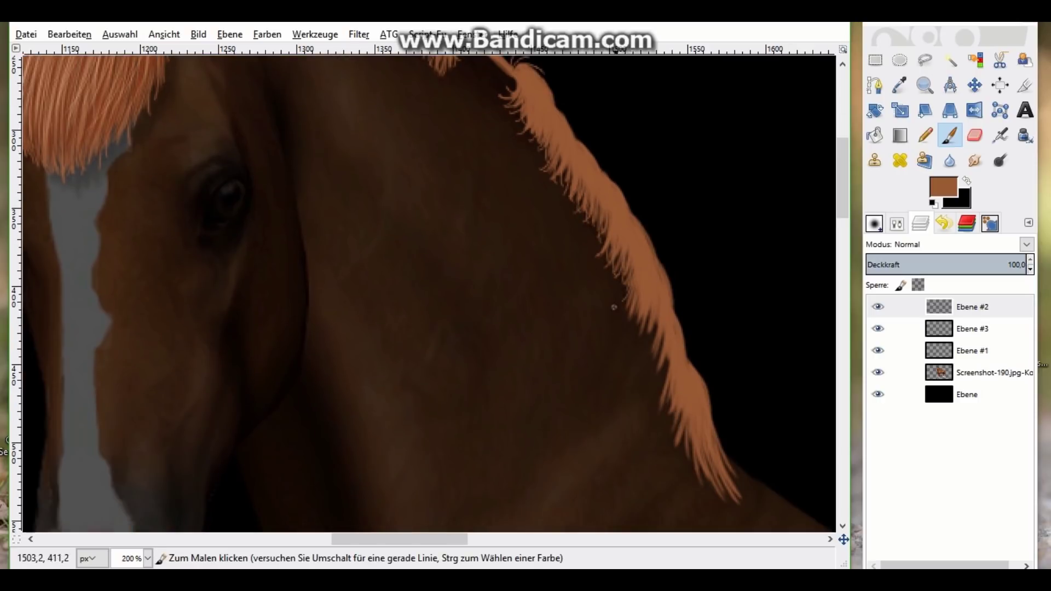
scroll(617, 306, "down", 2)
scroll(617, 307, "down", 1)
mouse_move(627, 207)
left_mouse_down()
mouse_move(656, 237)
mouse_move(671, 332)
mouse_move(699, 372)
mouse_move(731, 386)
left_mouse_up()
left_click_drag(723, 351, 746, 376)
scroll(547, 274, "up", 2)
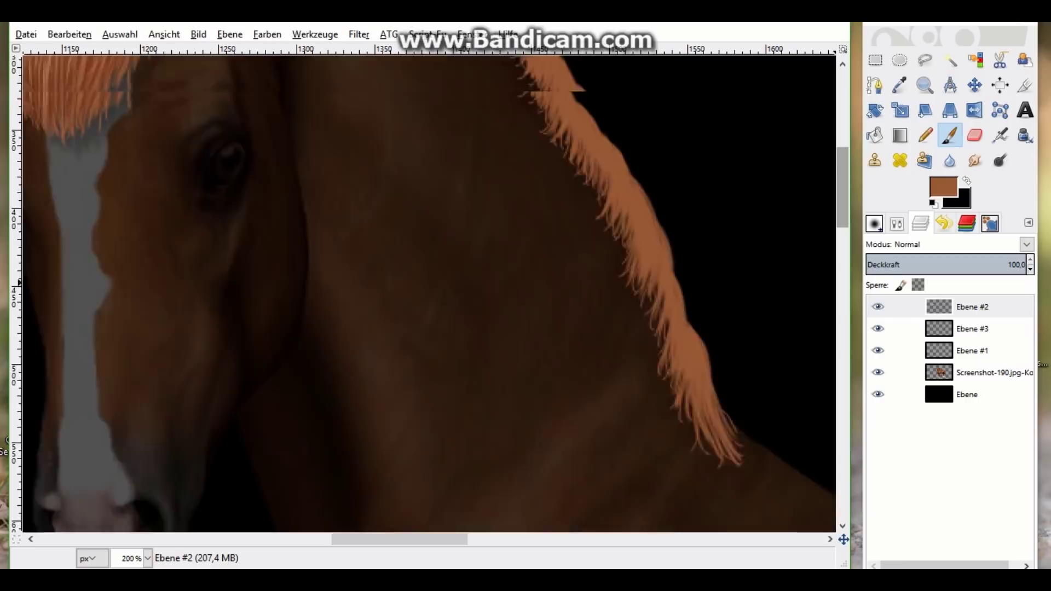
scroll(329, 219, "up", 10)
Paint thin strands along the mane's top edge, undoing and repainting one stroke
left_click_drag(240, 204, 274, 210)
left_click_drag(285, 211, 394, 261)
left_click_drag(389, 268, 422, 284)
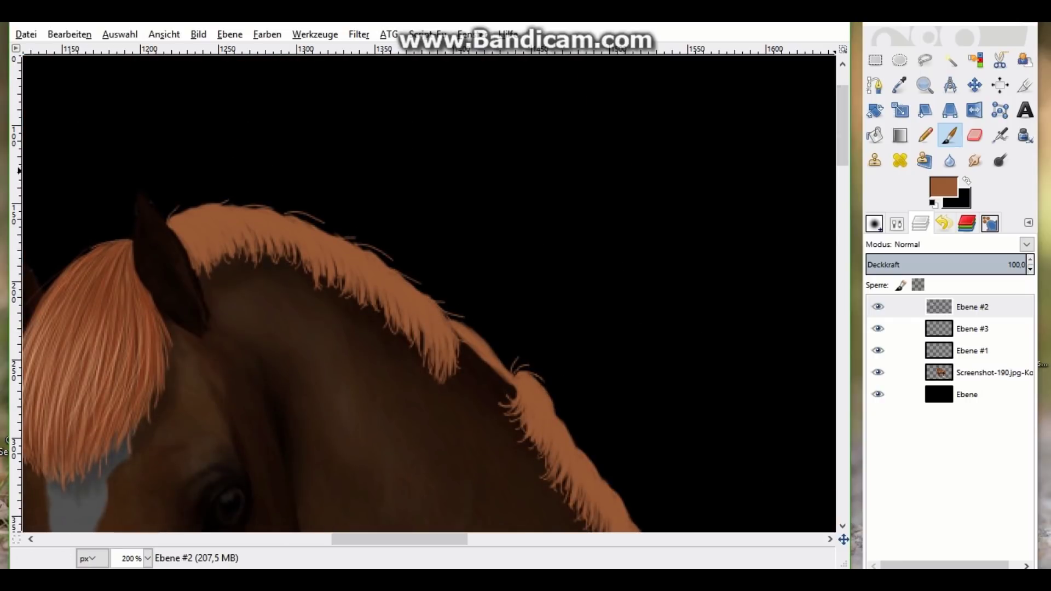
scroll(462, 227, "down", 2)
left_click(69, 34)
left_click(104, 53)
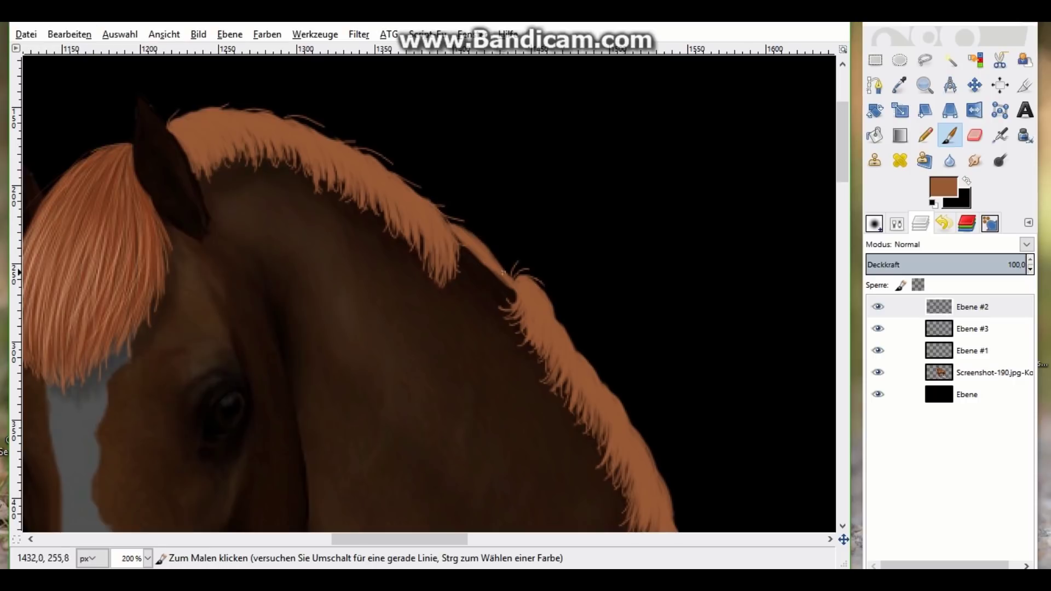
mouse_move(510, 282)
left_mouse_down()
mouse_move(491, 250)
mouse_move(449, 217)
left_mouse_up()
left_click_drag(489, 246, 474, 228)
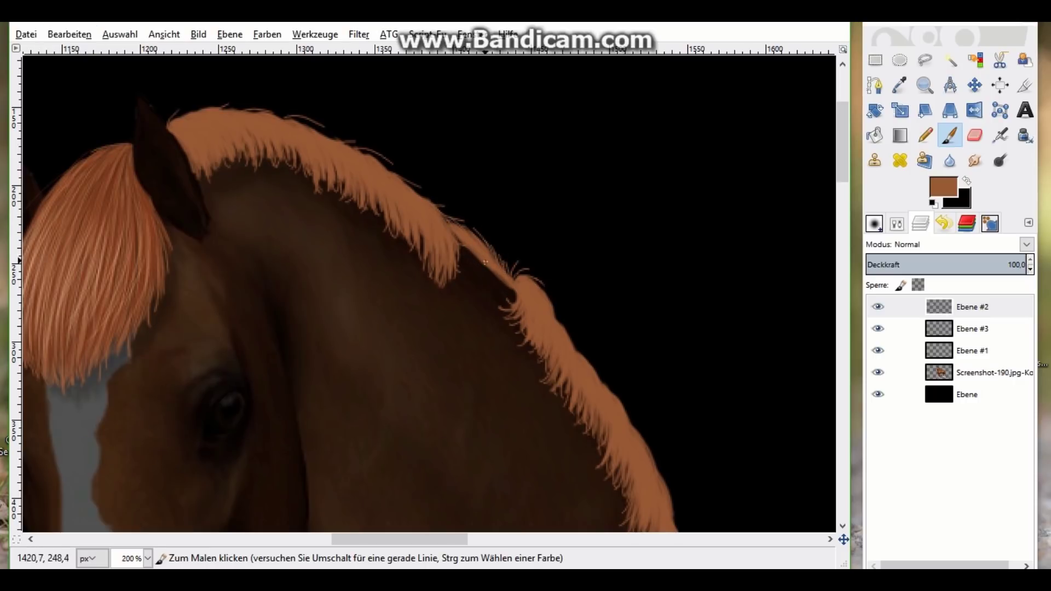
Add a few more wispy strands further down the mane edge
scroll(493, 246, "down", 2)
scroll(492, 247, "down", 1)
left_click_drag(555, 186, 538, 162)
left_click_drag(563, 201, 553, 176)
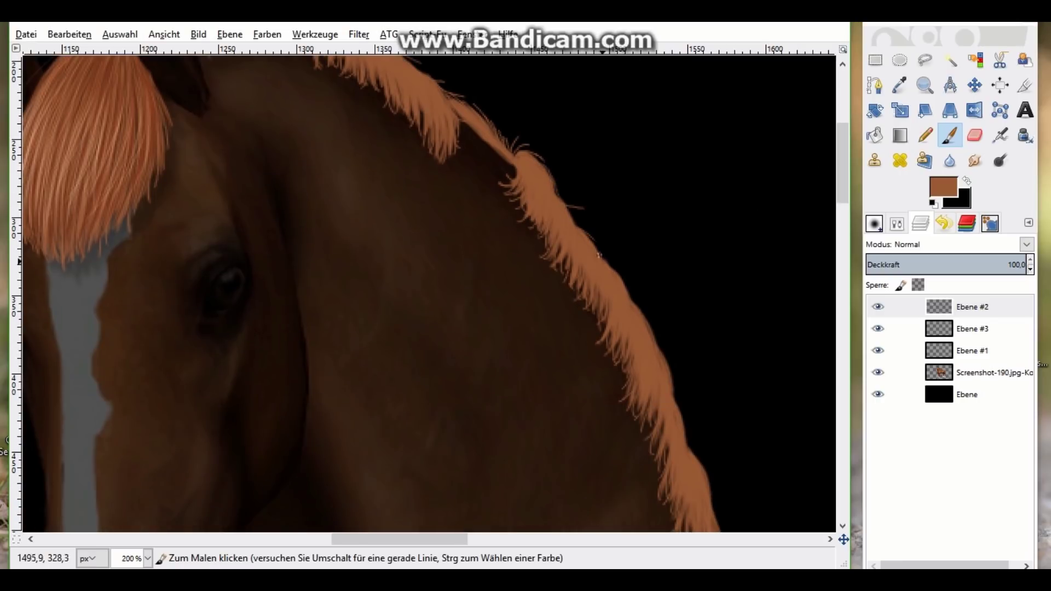
scroll(681, 283, "down", 3)
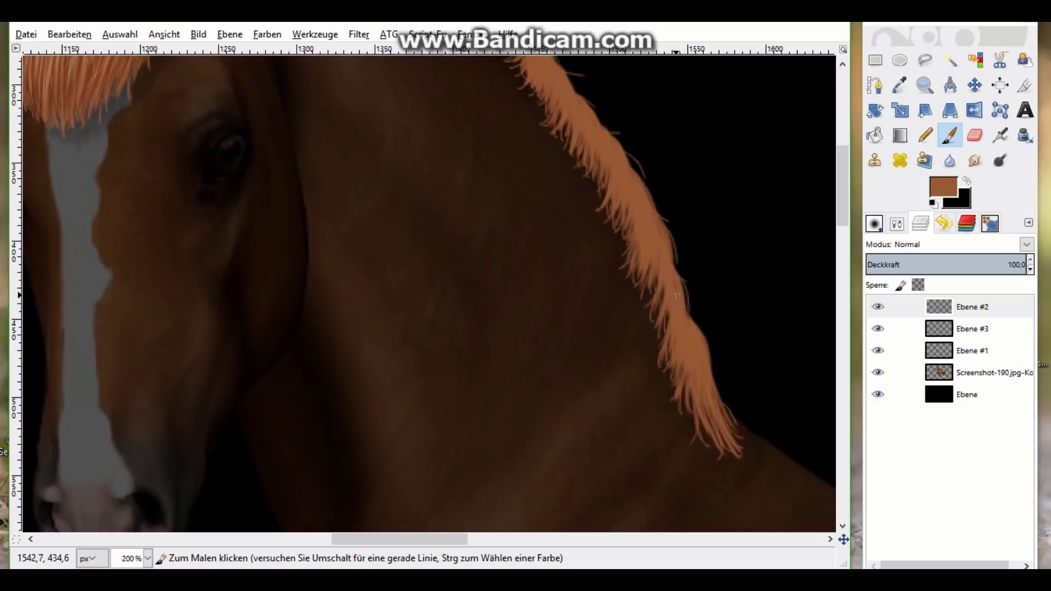
left_click_drag(843, 186, 843, 145)
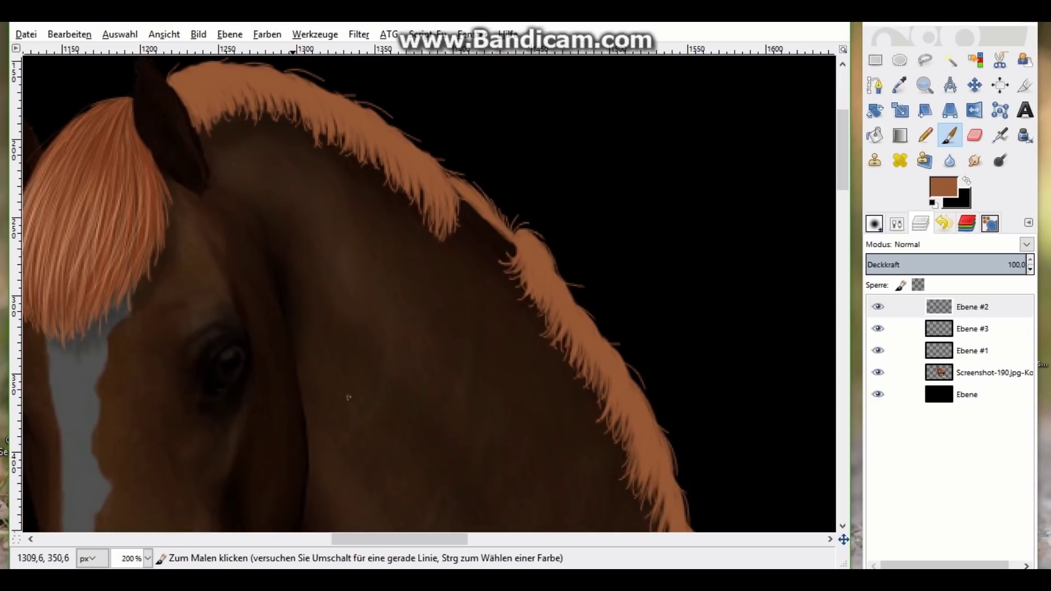
left_click(26, 34)
Save the painting as Baku's Dream (schwarzer Hintergrund).xcf
left_click(44, 174)
type("b.xcf")
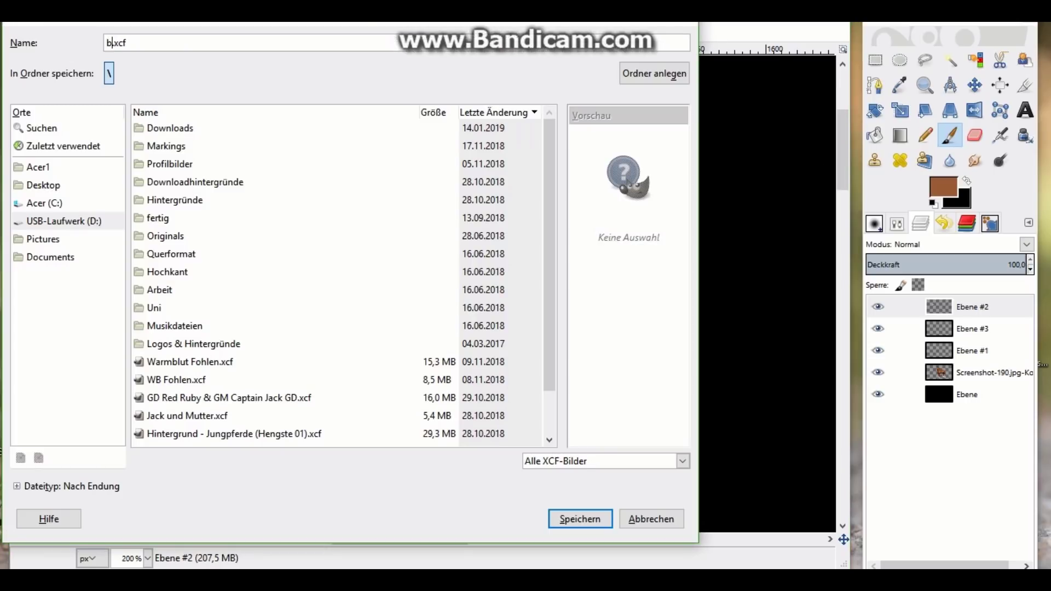
type("aku's Dream (schwarzer Hintergrund)")
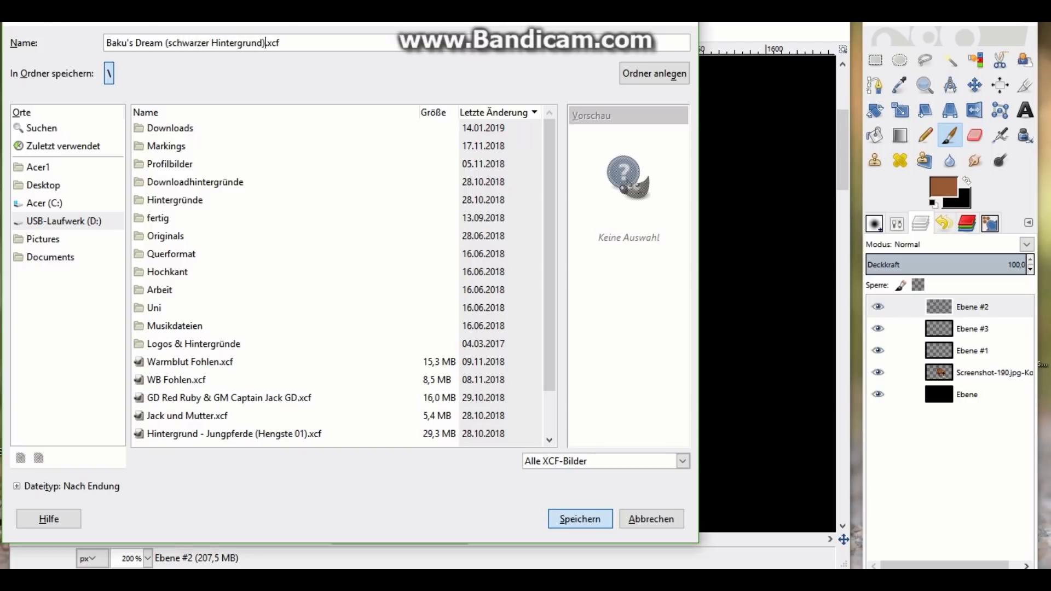
left_click(580, 519)
Sample a darker reddish brown from the horse and switch back to the Paintbrush
scroll(468, 296, "down", 3)
scroll(468, 295, "down", 1)
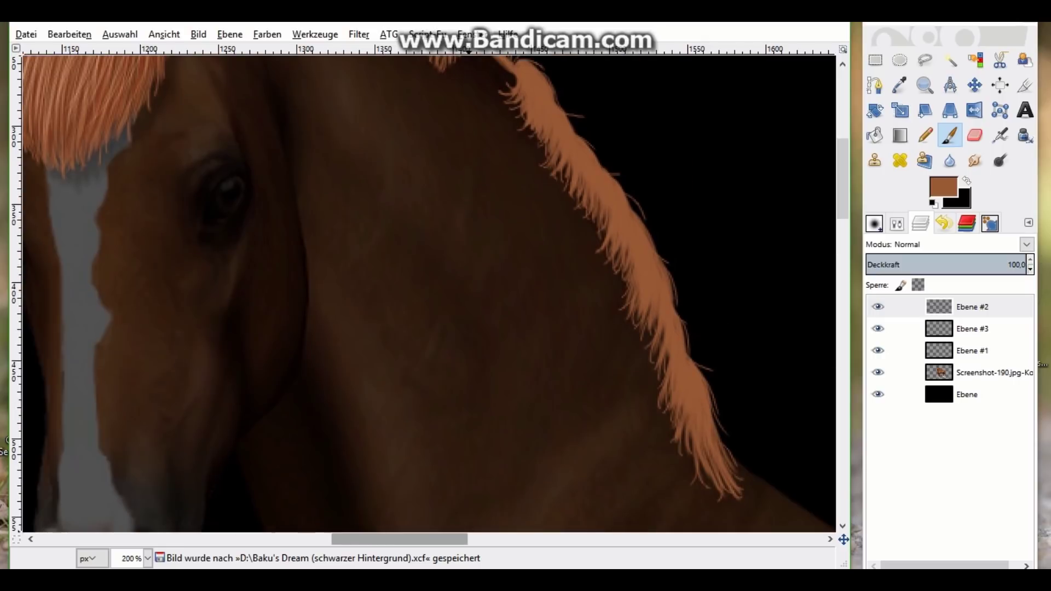
scroll(573, 343, "left", 10)
left_click(399, 492, "ctrl")
scroll(573, 343, "right", 10)
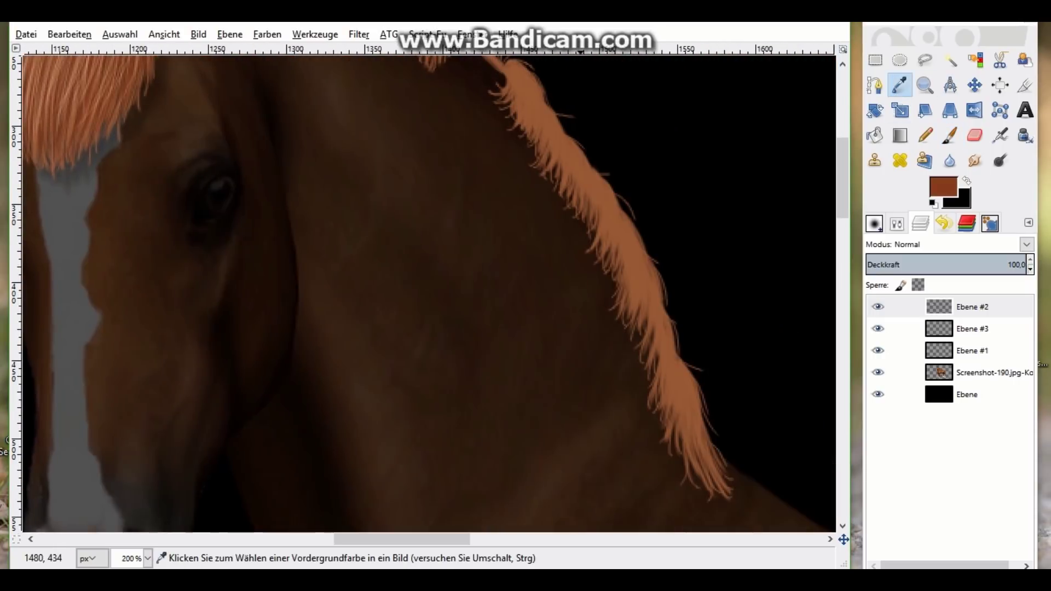
scroll(573, 348, "up", 5)
scroll(574, 348, "left", 3)
key("p")
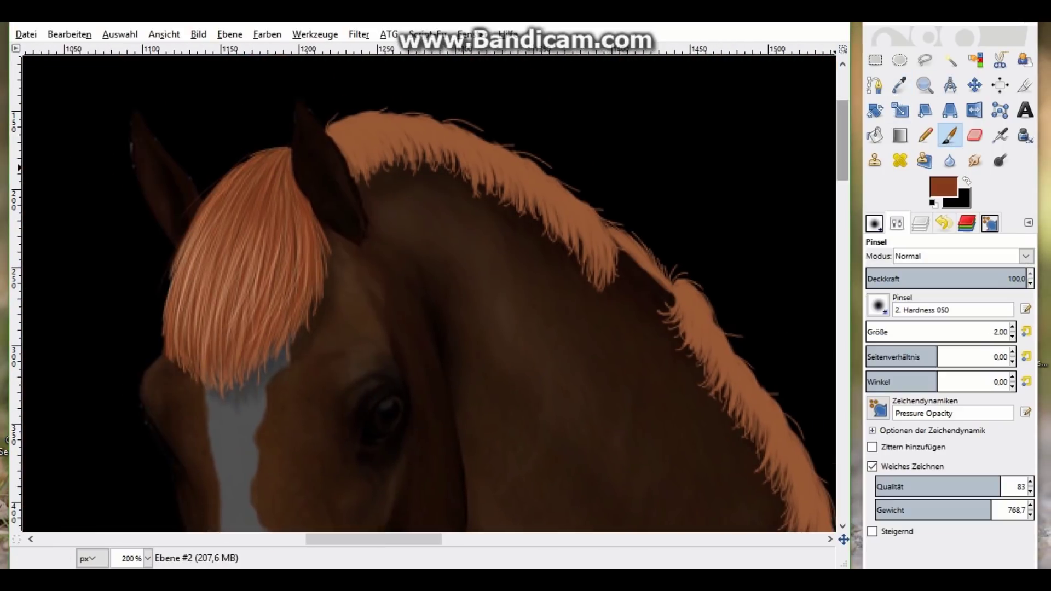
scroll(343, 193, "up", 2)
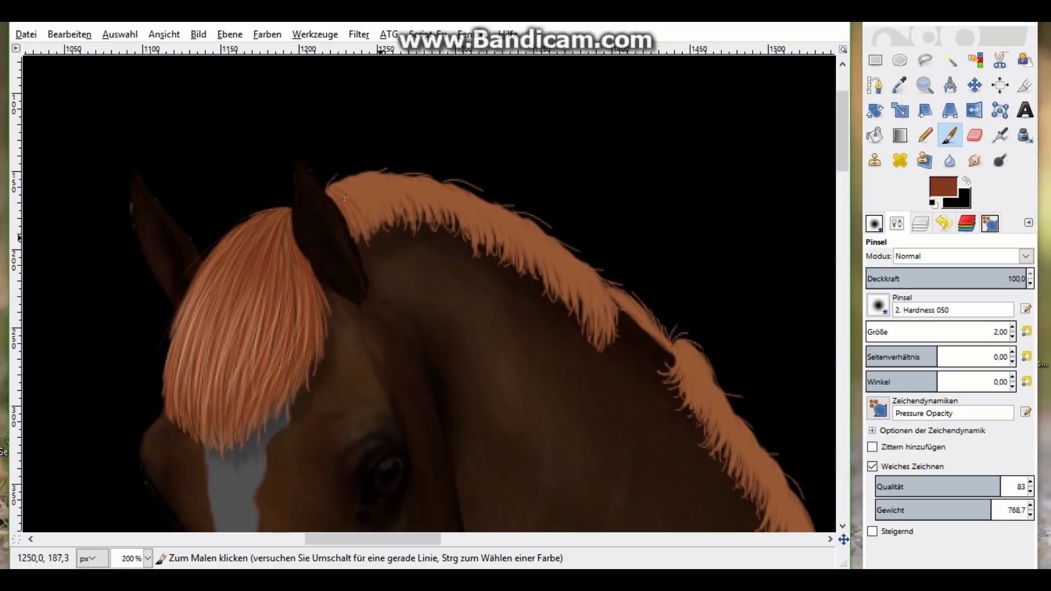
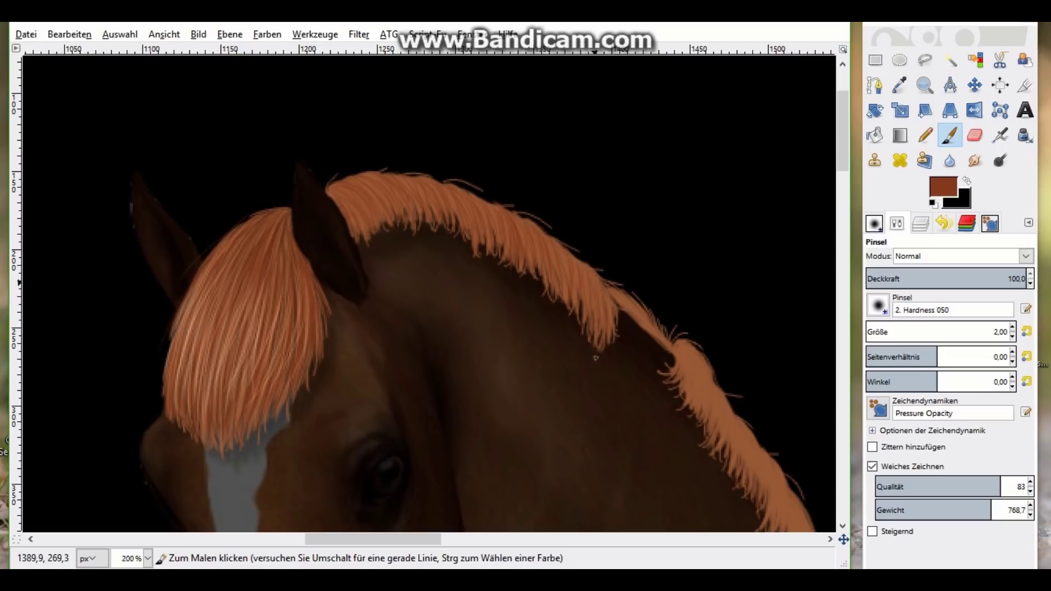
At 400% zoom, paint thin darker-brown hair strands along the lower mane
left_click_drag(372, 539, 398, 539)
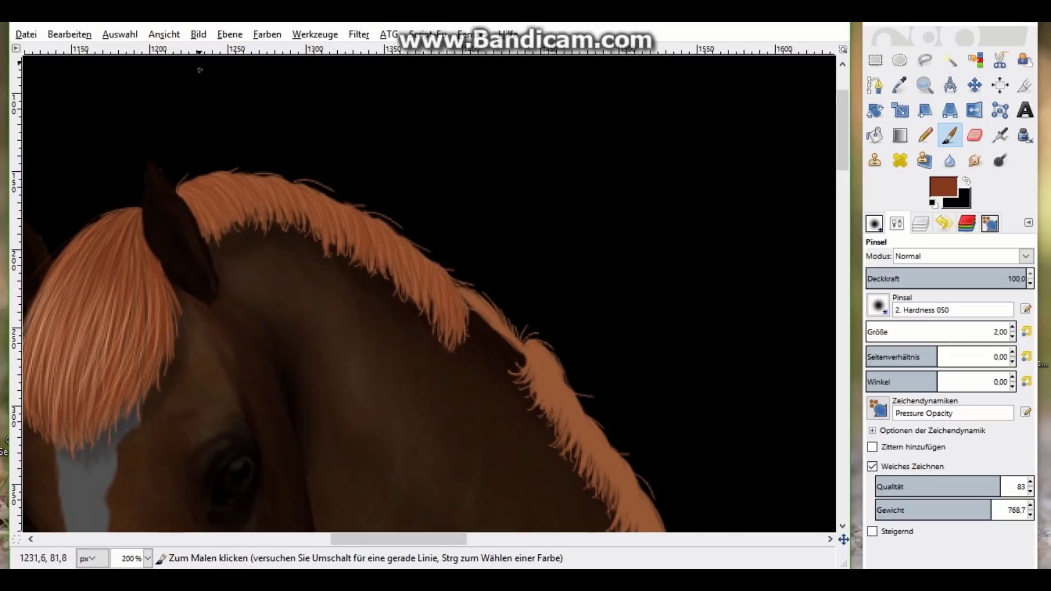
left_click(164, 34)
left_click(437, 205)
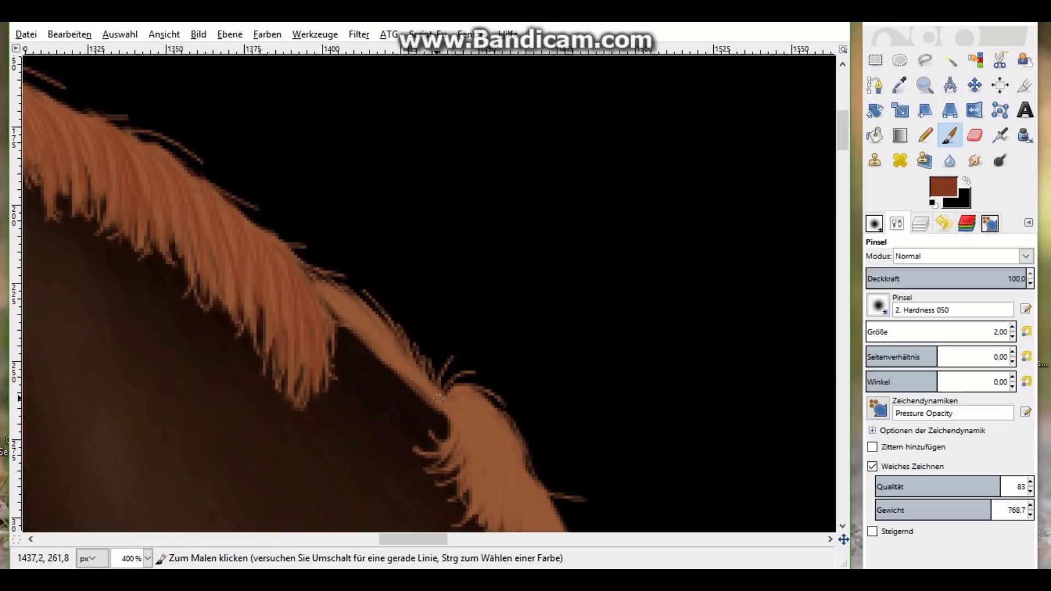
left_click_drag(363, 273, 382, 312)
mouse_move(440, 383)
left_mouse_down()
mouse_move(457, 355)
mouse_move(492, 383)
left_mouse_up()
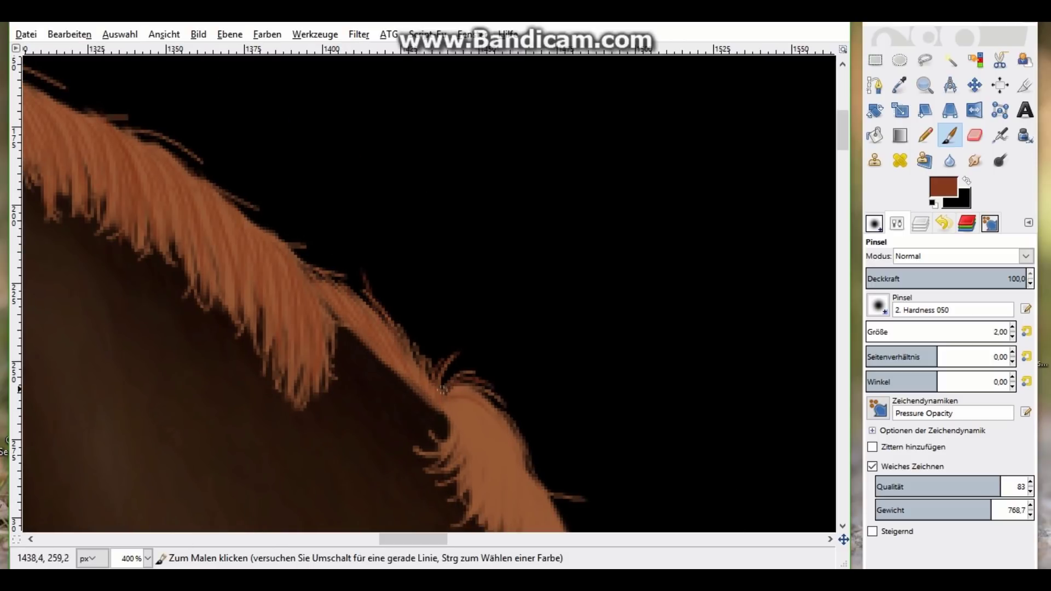
Add thin curved dark strands into the curling mane tuft on the neck crest
scroll(443, 390, "down", 3)
scroll(437, 356, "down", 3)
mouse_move(420, 228)
left_mouse_down()
mouse_move(471, 262)
mouse_move(474, 228)
left_mouse_up()
left_click_drag(482, 273, 501, 328)
mouse_move(506, 286)
left_mouse_down()
mouse_move(514, 345)
mouse_move(528, 345)
left_mouse_up()
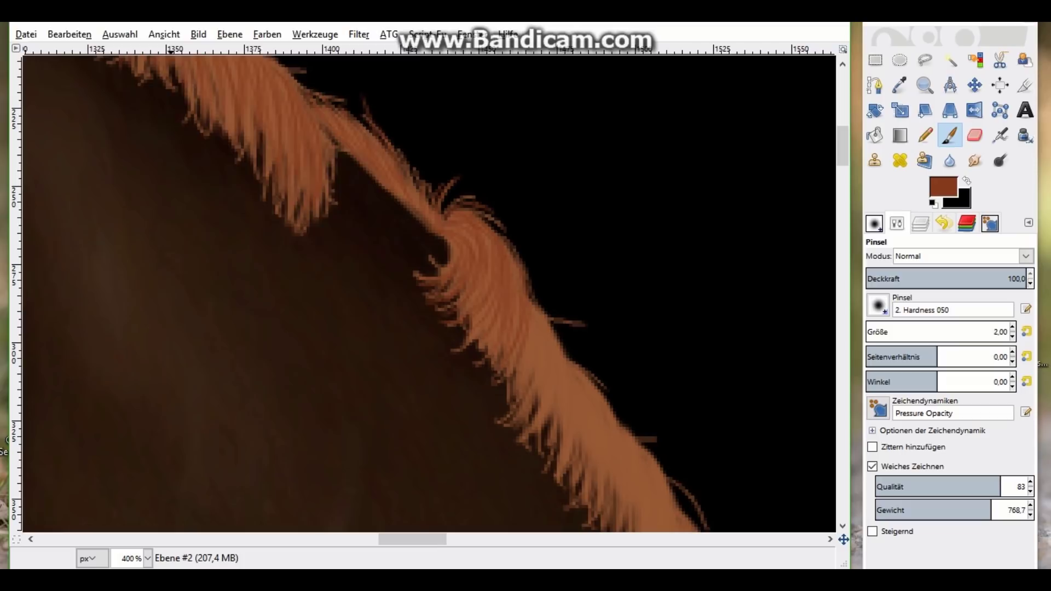
Return the view to 200% zoom and scroll to review the mane
left_click(164, 34)
left_click(438, 239)
left_click(164, 33)
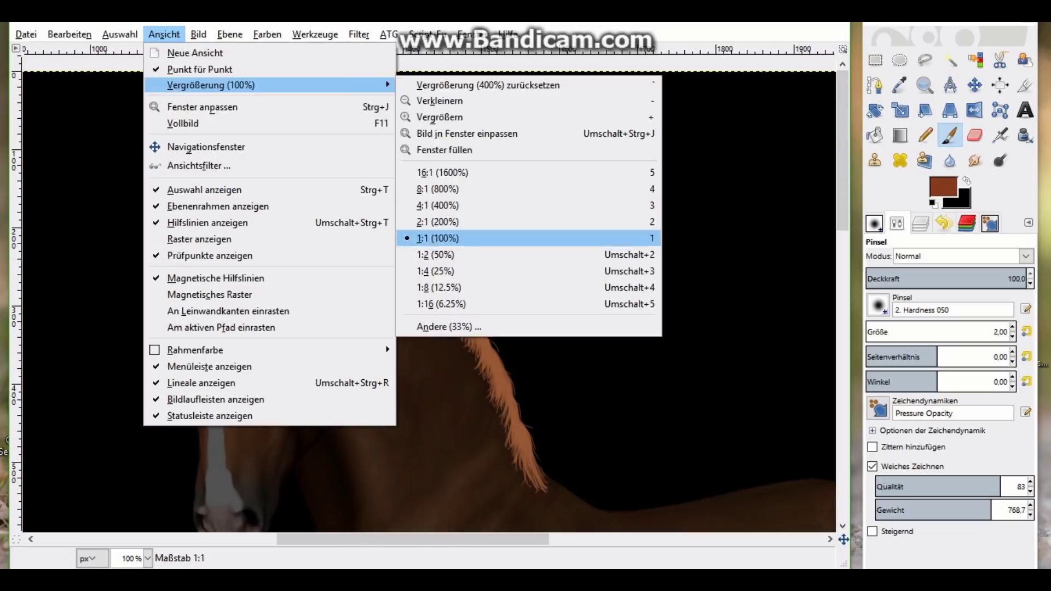
left_click(438, 222)
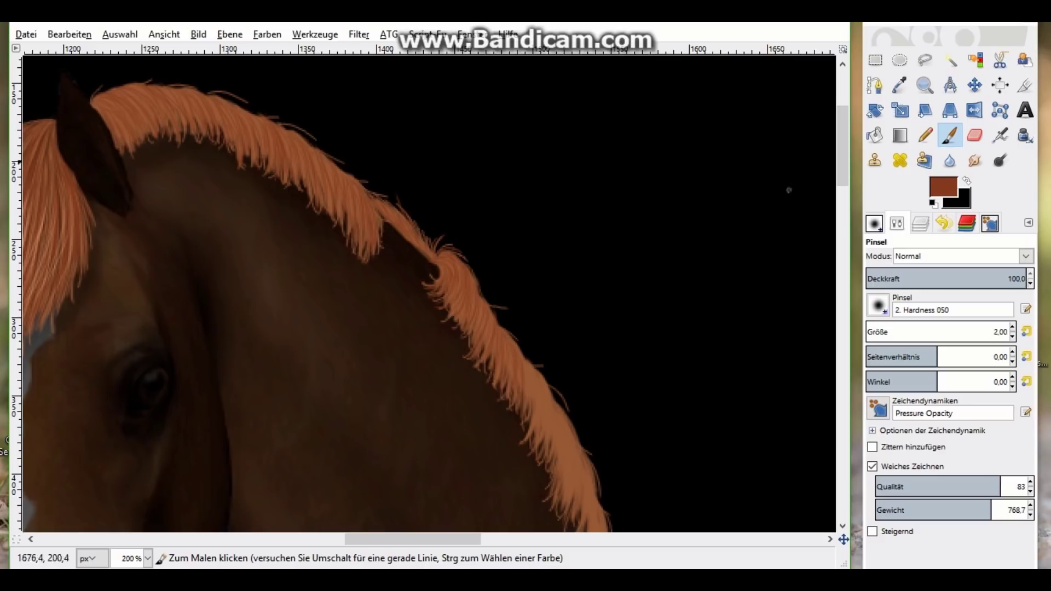
scroll(516, 219, "down", 5)
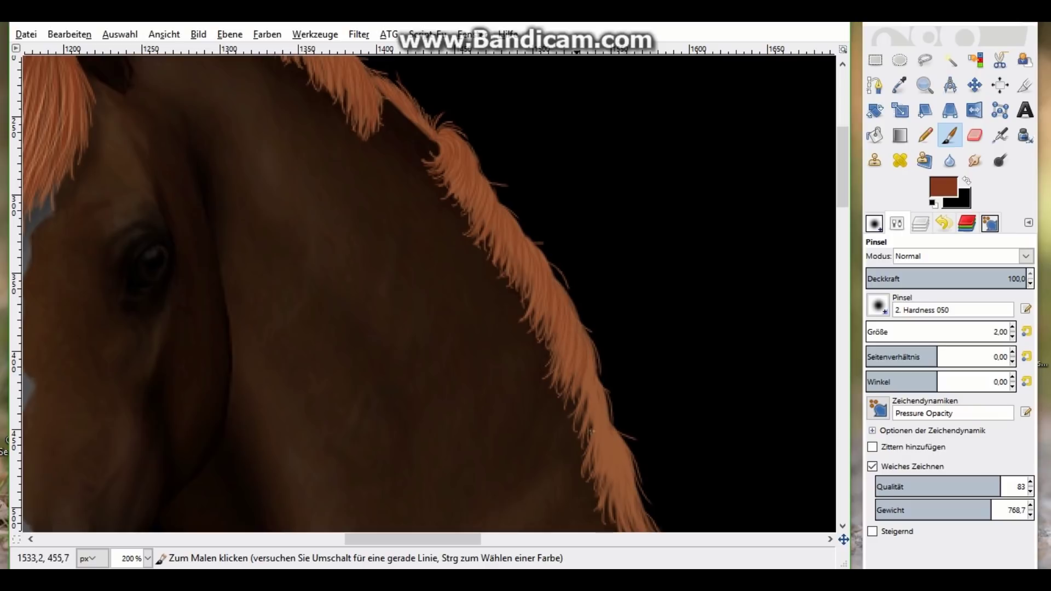
scroll(633, 296, "down", 5)
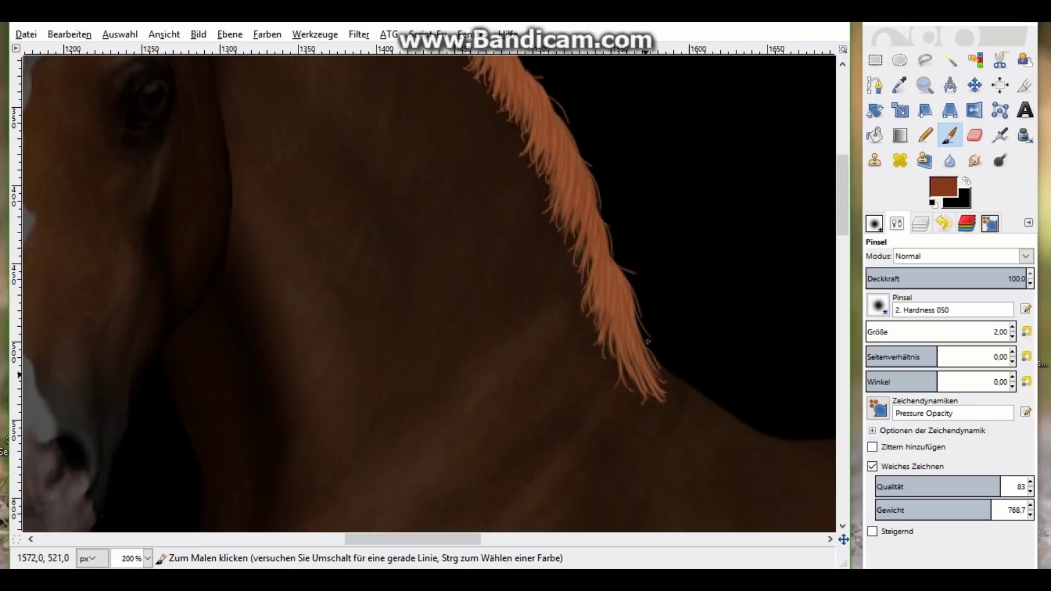
scroll(832, 225, "up", 8)
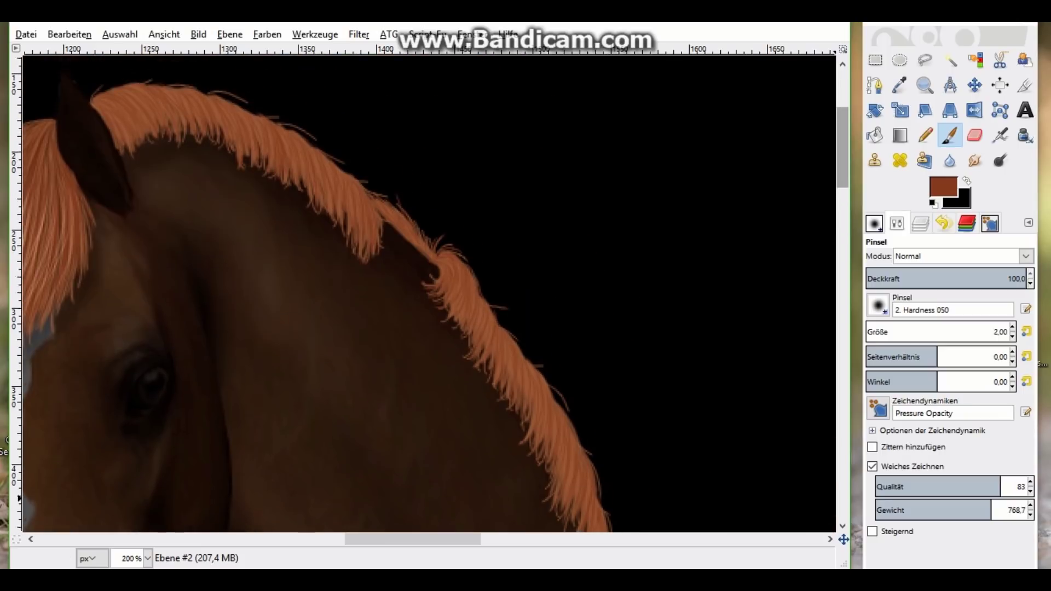
left_click_drag(459, 539, 313, 539)
scroll(328, 329, "down", 3)
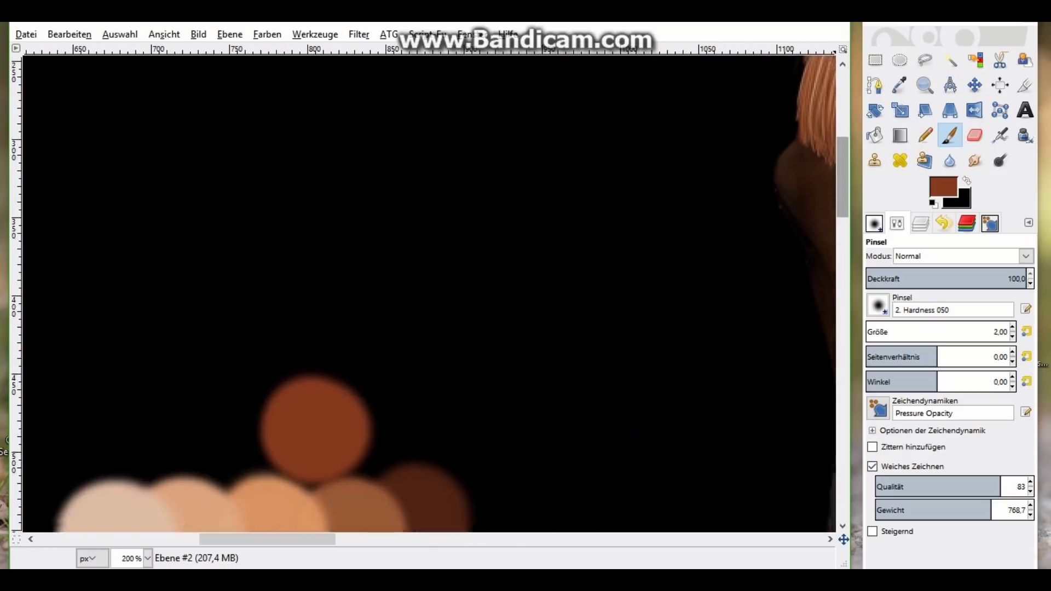
scroll(328, 328, "down", 4)
Sample a darker brown from the palette circles with the Color Picker
key("o")
left_click(422, 399)
scroll(421, 399, "right", 5)
scroll(427, 295, "right", 5)
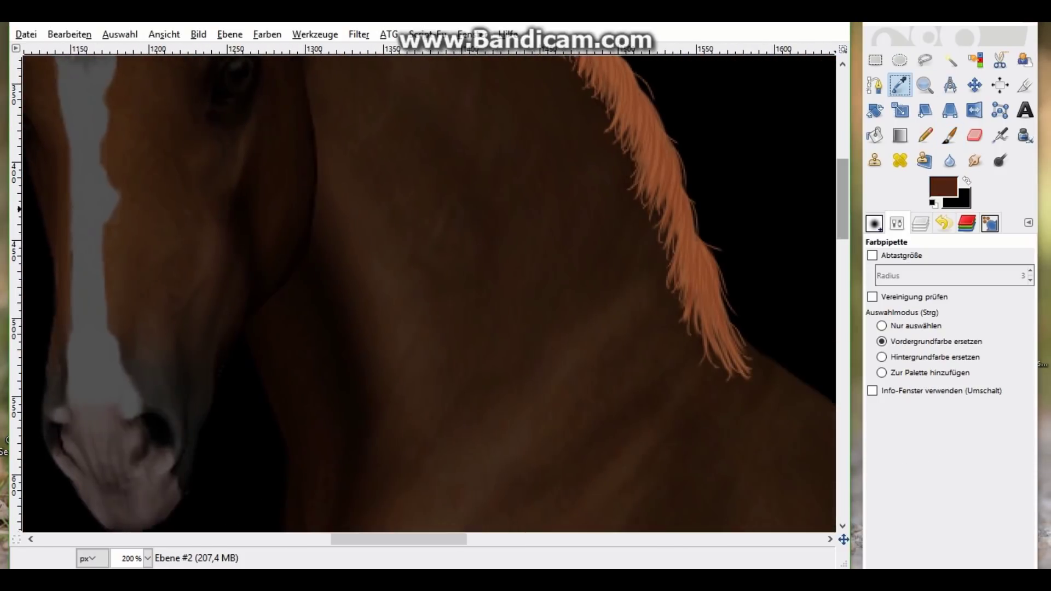
scroll(427, 296, "up", 5)
Make the Ebene #2 mane layer active and visible in the Layers panel
key("ctrl+l")
key("Page_Down")
key("Page_Down")
key("Page_Down")
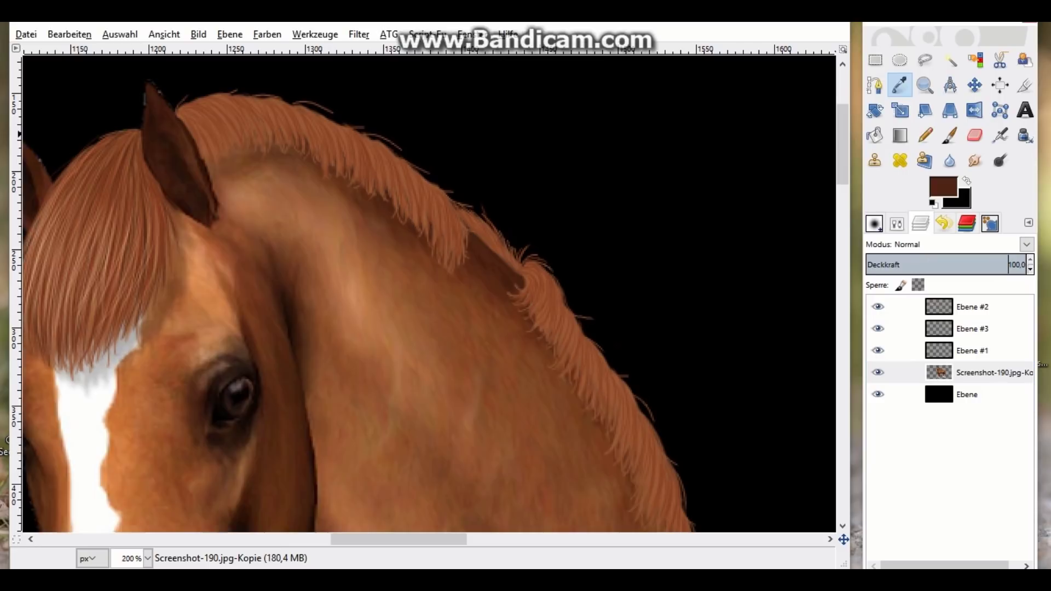
scroll(427, 296, "left", 3)
scroll(427, 296, "left", 2)
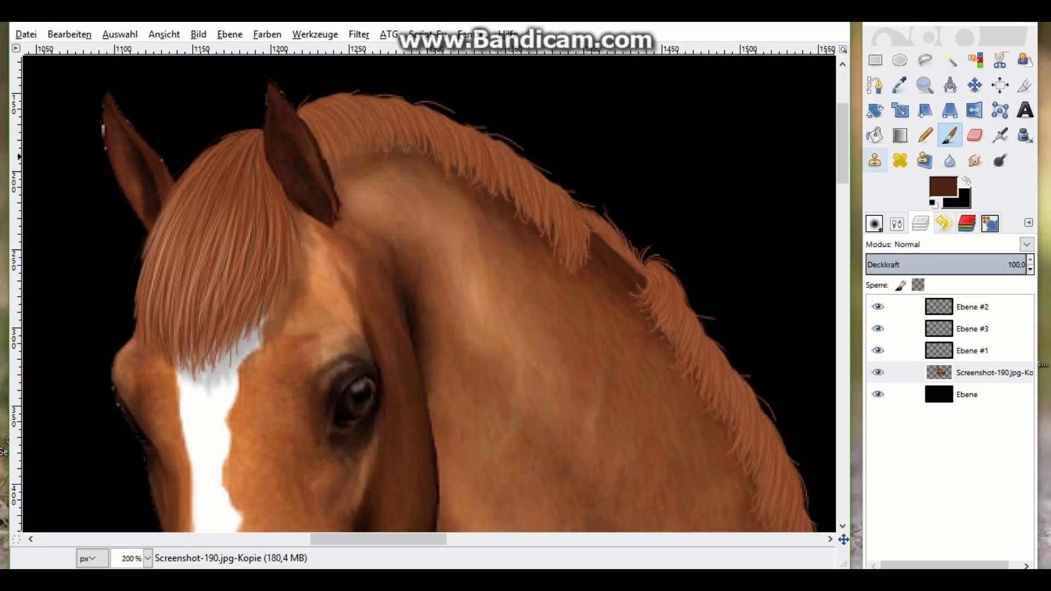
key("Page_Up")
key("Page_Up")
key("Page_Up")
left_click(877, 307)
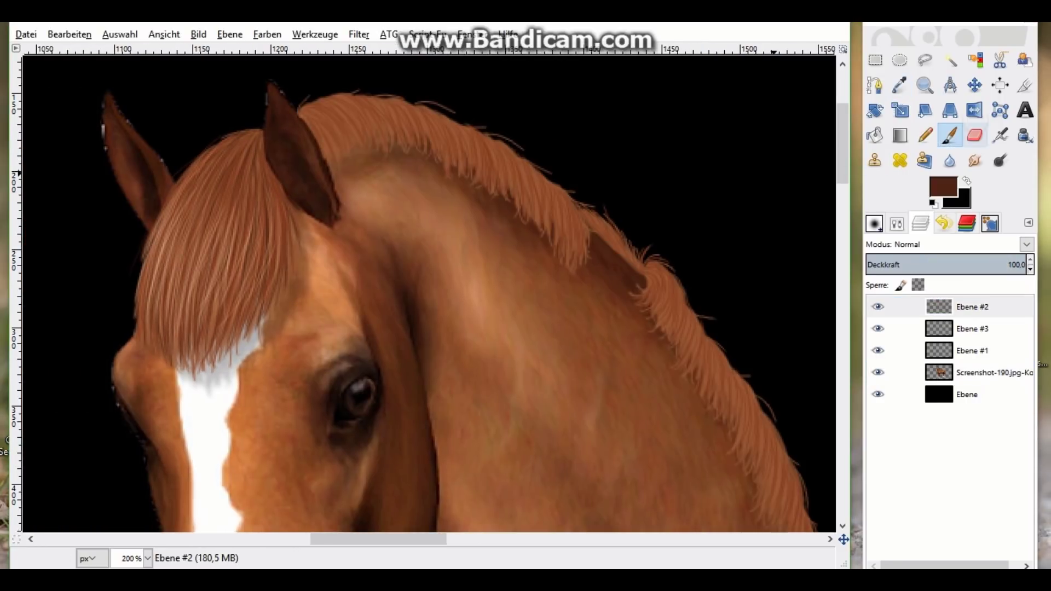
scroll(327, 186, "up", 2)
left_click(332, 220)
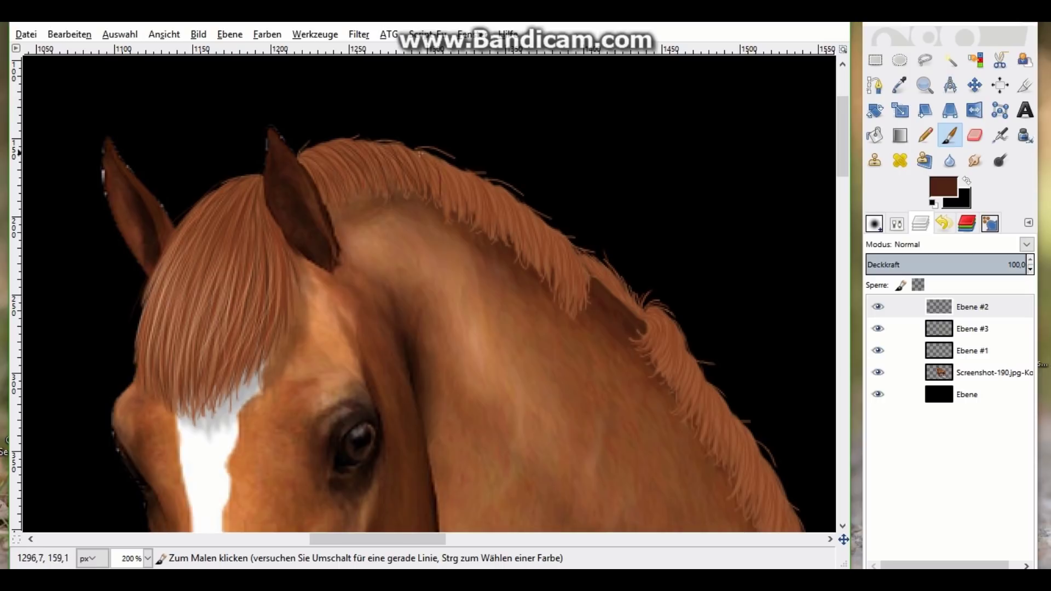
Paint thin dark hair strokes across the mane along the neck crest
mouse_move(466, 197)
left_mouse_down()
mouse_move(502, 214)
mouse_move(529, 248)
left_mouse_up()
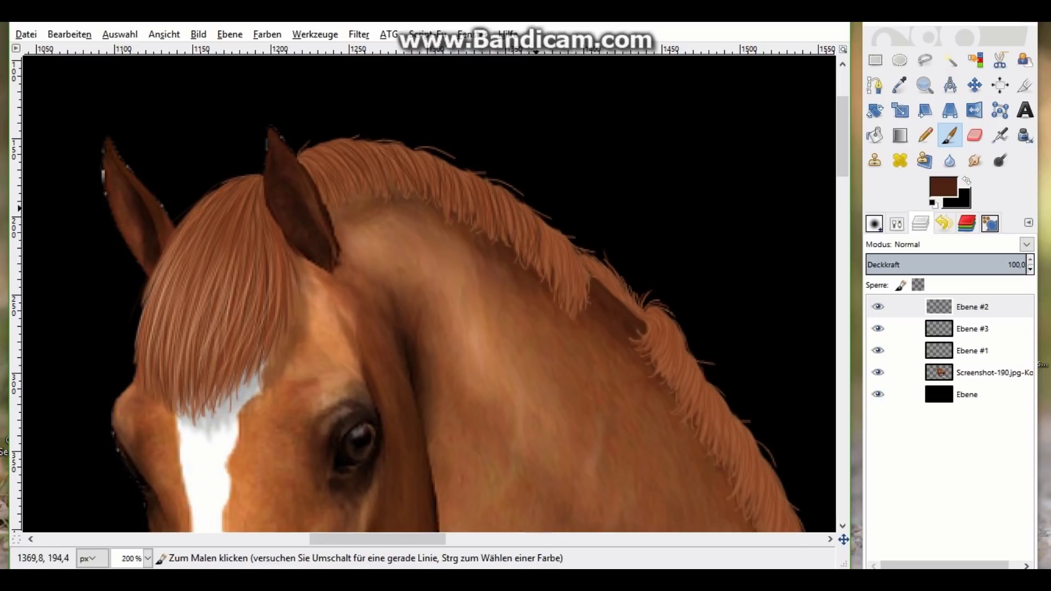
left_click_drag(563, 244, 576, 293)
left_click_drag(549, 224, 566, 295)
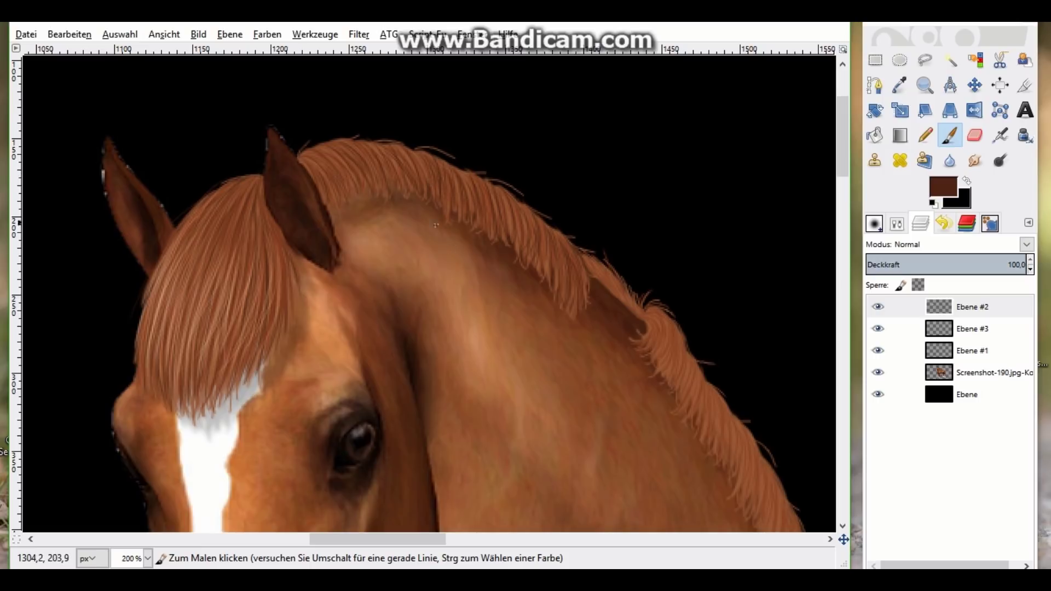
scroll(436, 225, "right", 3)
scroll(435, 225, "right", 2)
At 400% zoom, darken the curling mane tuft with faint strokes
left_click(164, 34)
mouse_move(211, 85)
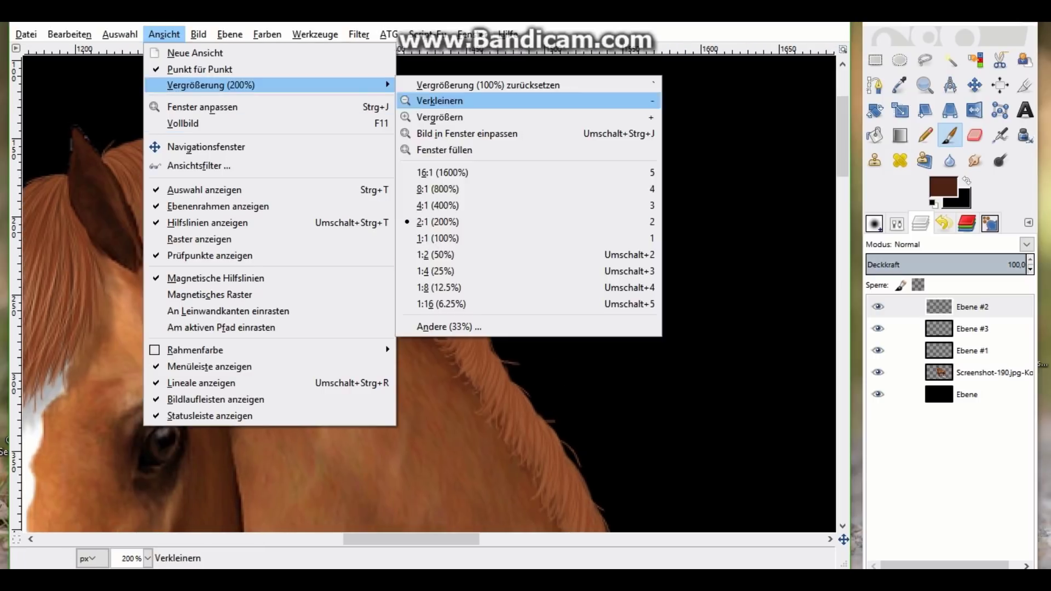
left_click(438, 205)
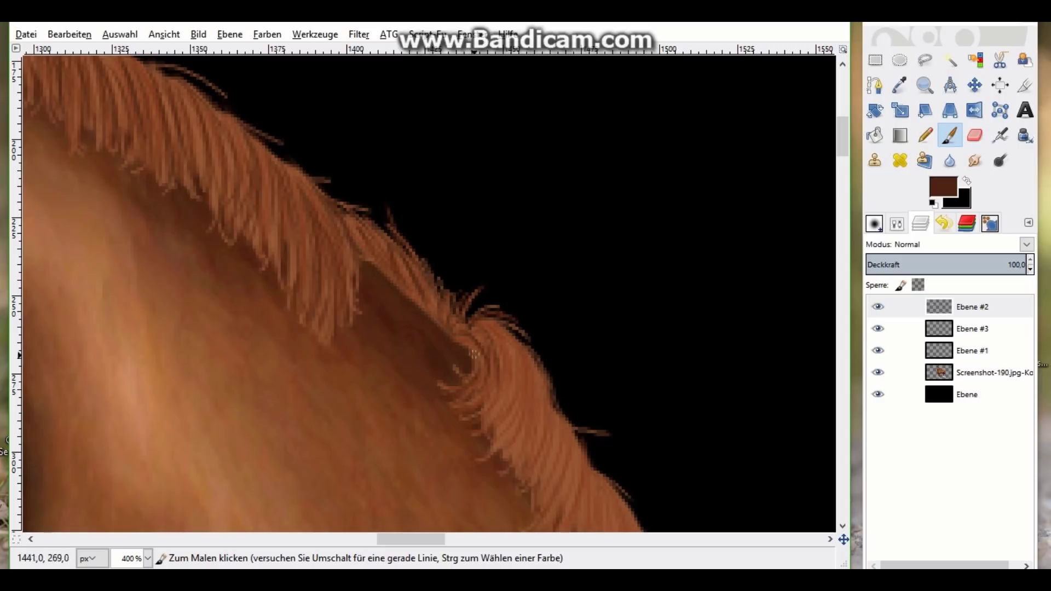
left_click_drag(474, 354, 498, 327)
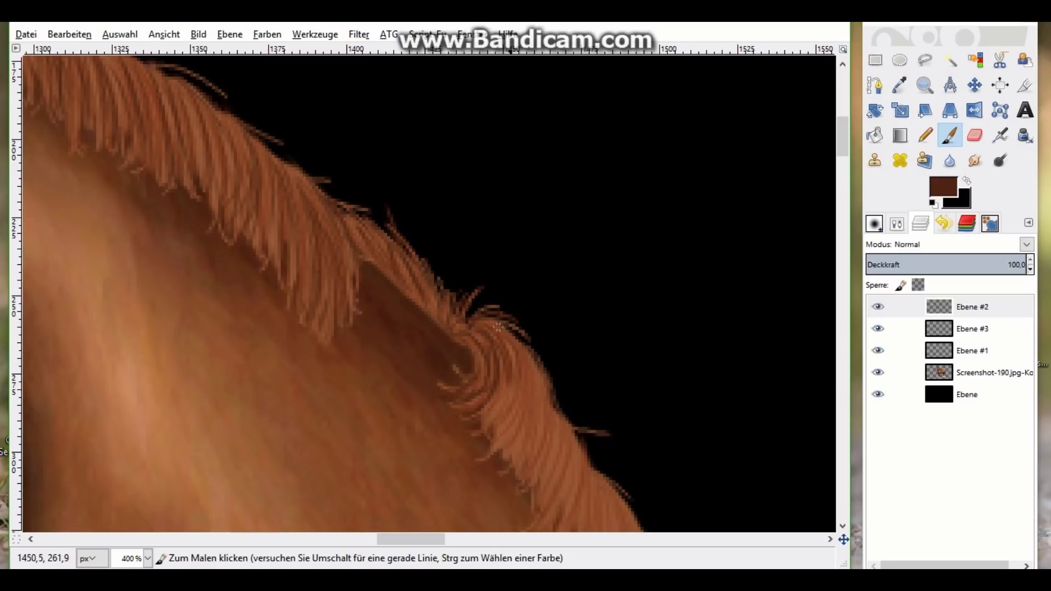
scroll(498, 326, "down", 3)
scroll(504, 284, "down", 1)
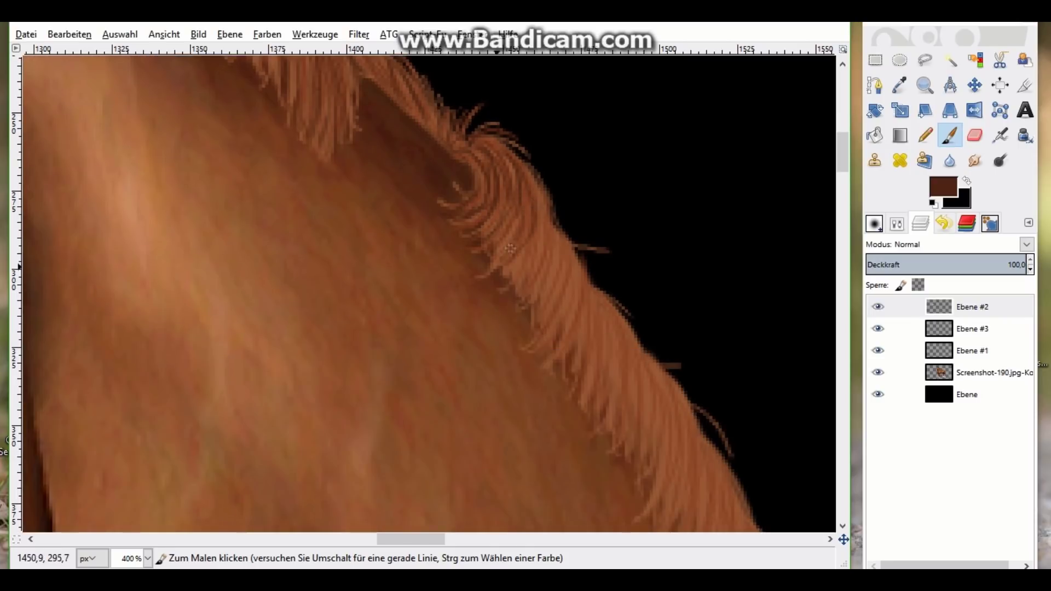
Zoom out to 200% and scroll to review the head and mane
left_click(163, 34)
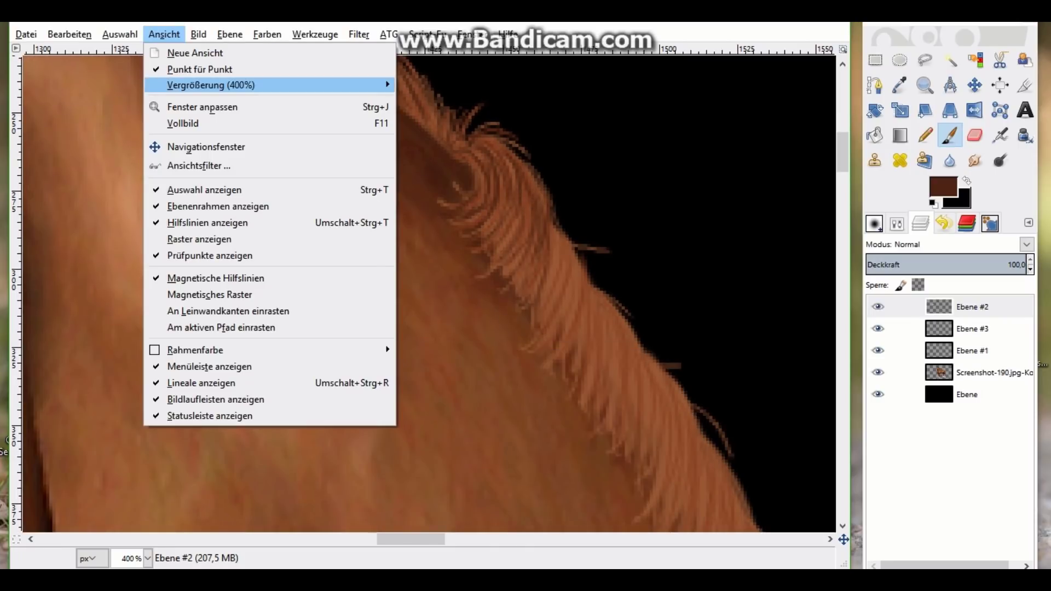
left_click(441, 232)
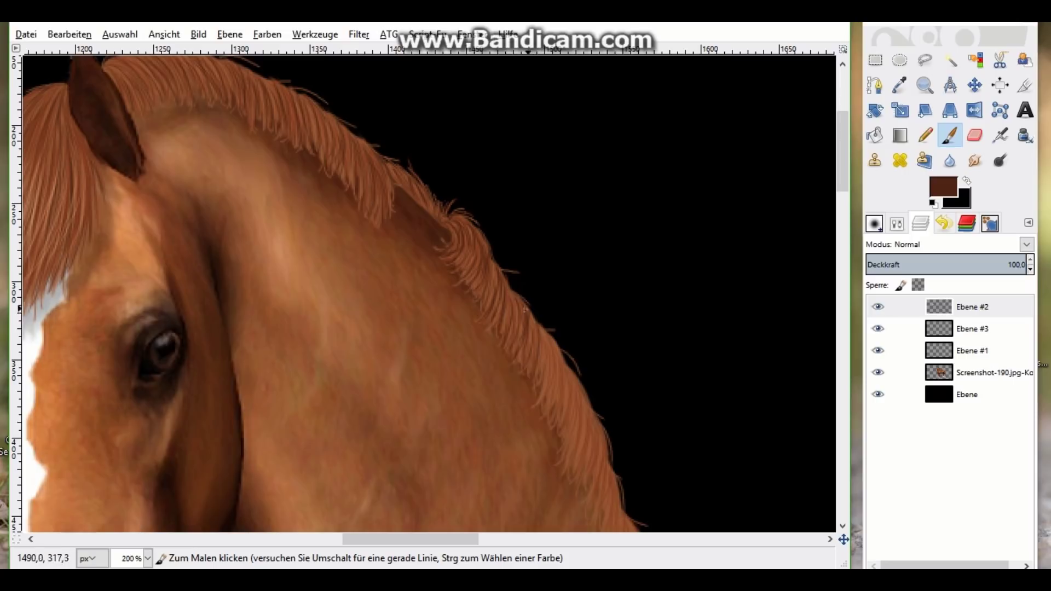
scroll(529, 388, "down", 5)
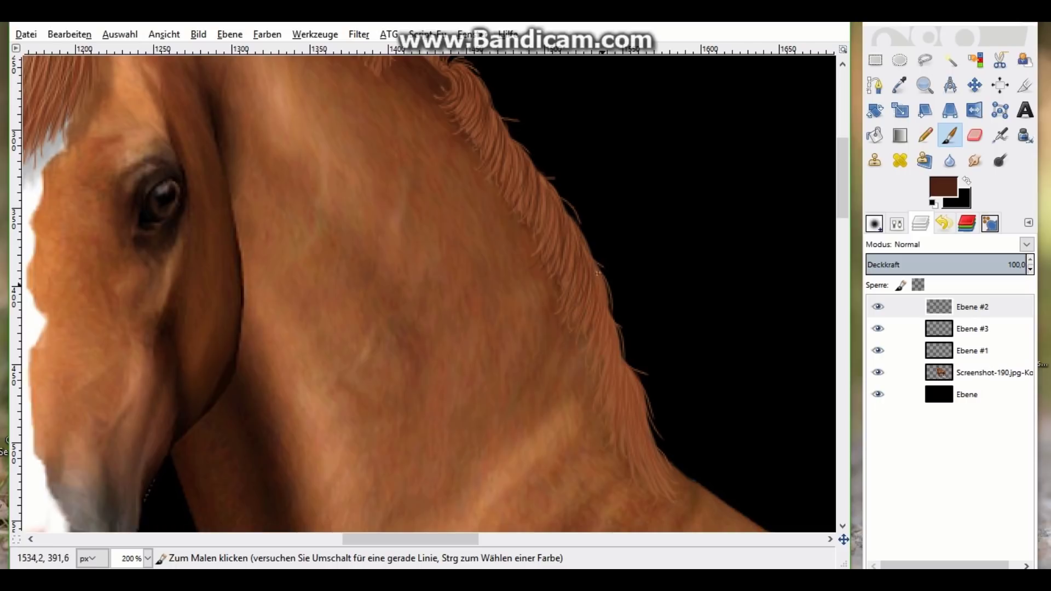
scroll(550, 319, "down", 4)
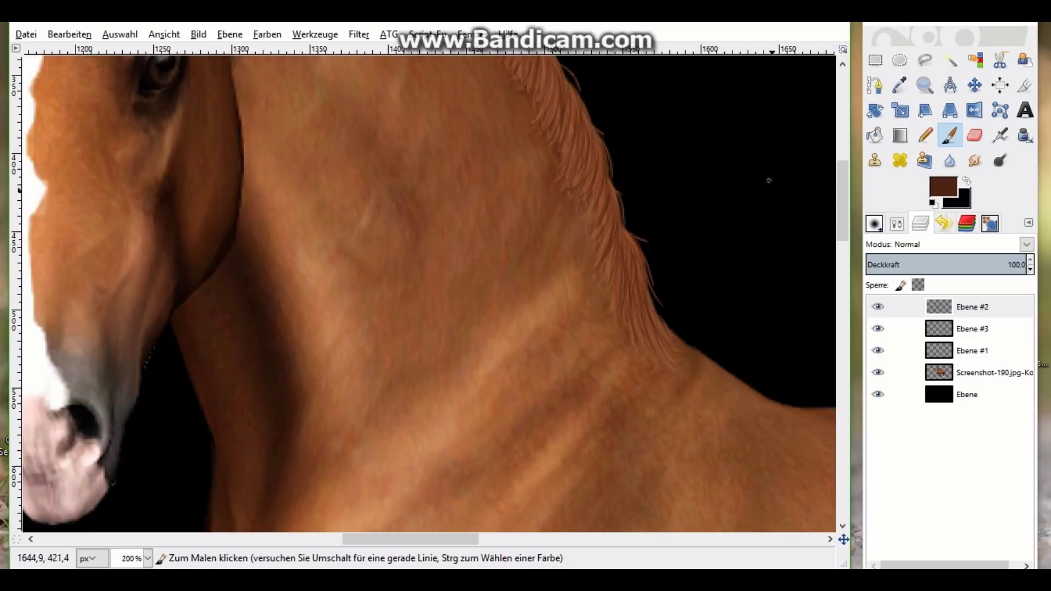
scroll(768, 180, "up", 5)
scroll(769, 180, "up", 1)
scroll(769, 180, "down", 5)
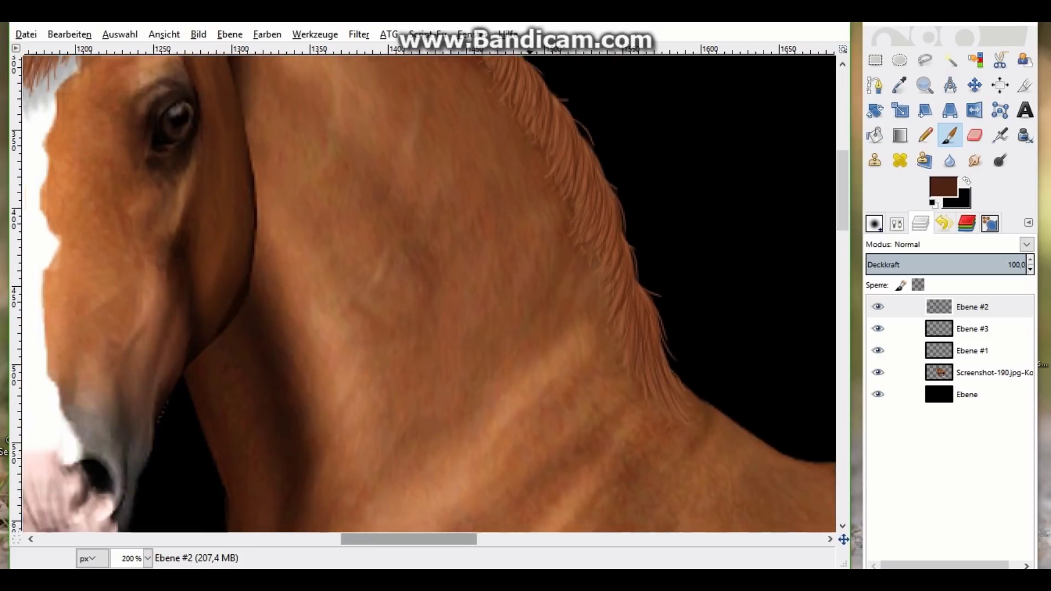
scroll(427, 296, "left", 10)
Sample a light peach from the palette circles and return to the Paintbrush
key("o")
left_click(370, 443)
left_click(289, 464)
scroll(289, 465, "right", 1)
scroll(290, 464, "right", 9)
scroll(289, 464, "up", 5)
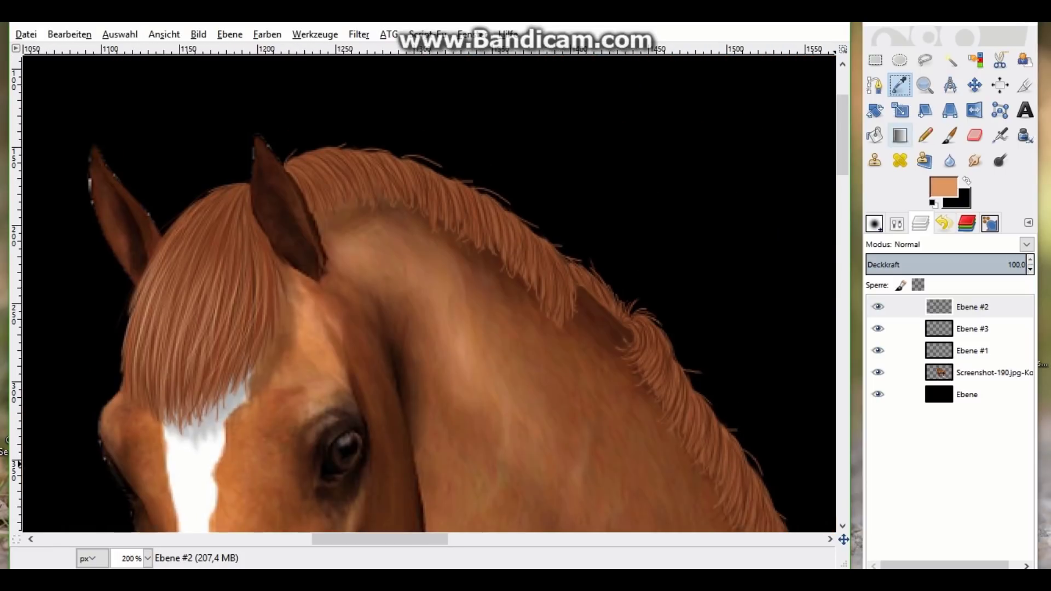
key("p")
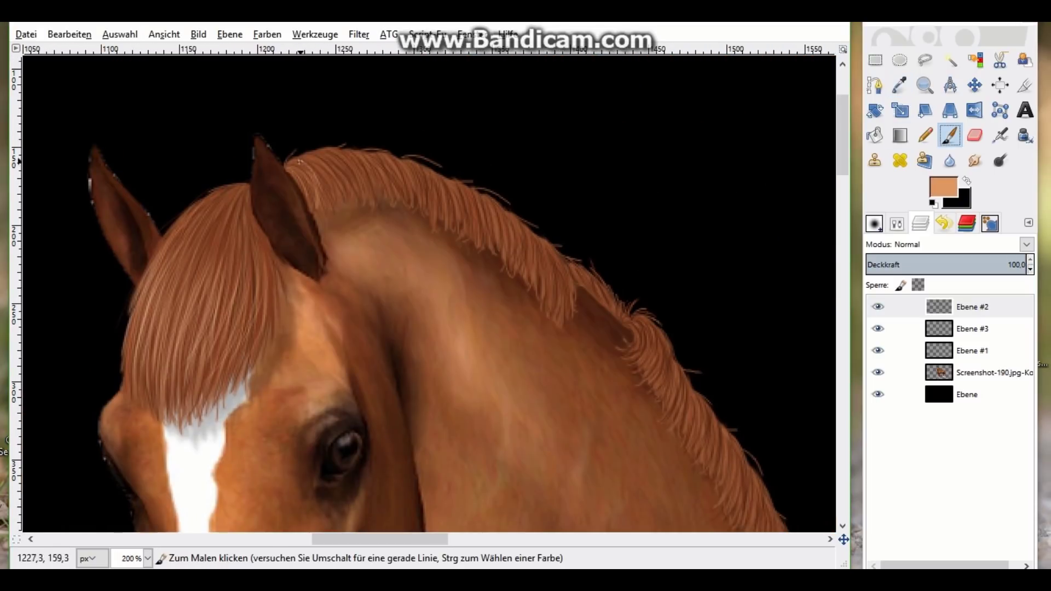
Paint light hair strands into the mane, extending them to the right
mouse_move(356, 156)
left_mouse_down()
mouse_move(366, 194)
mouse_move(411, 208)
mouse_move(419, 170)
mouse_move(435, 216)
left_mouse_up()
mouse_move(444, 182)
left_mouse_down()
mouse_move(454, 229)
mouse_move(488, 245)
left_mouse_up()
left_click_drag(471, 203, 478, 240)
mouse_move(490, 205)
left_mouse_down()
mouse_move(502, 249)
mouse_move(530, 278)
left_mouse_up()
mouse_move(534, 240)
left_mouse_down()
mouse_move(542, 287)
mouse_move(572, 318)
left_mouse_up()
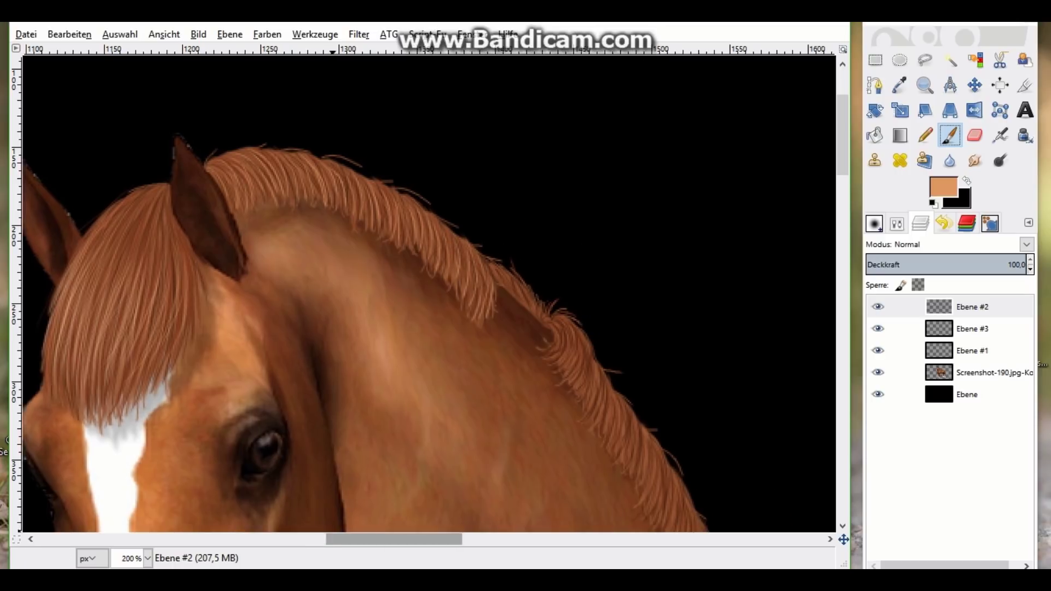
left_click_drag(380, 539, 403, 539)
At 200% zoom, paint light hair strands along the mane's outer edge
left_click(164, 34)
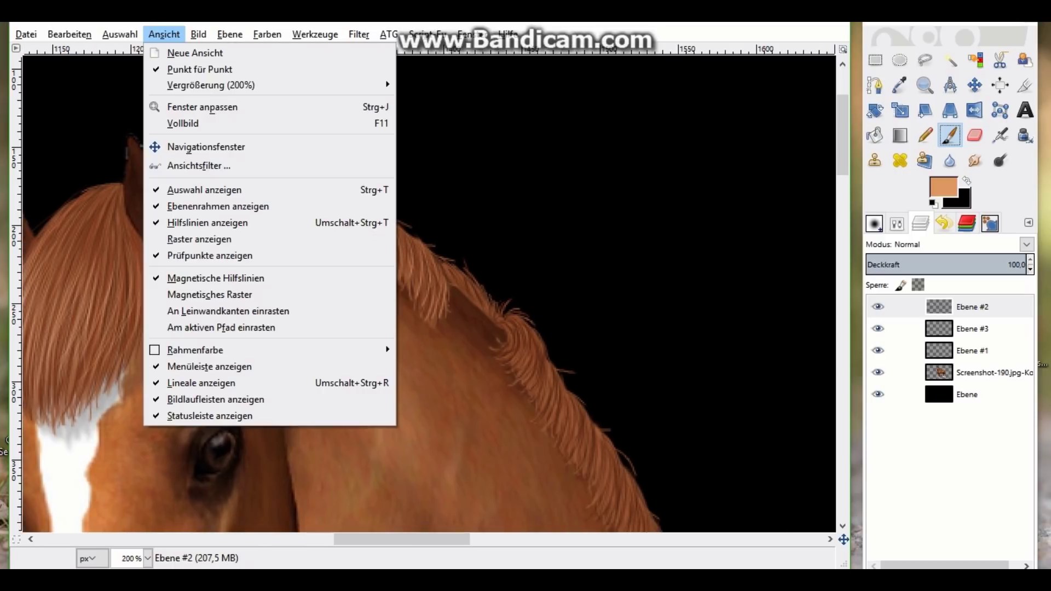
key("3")
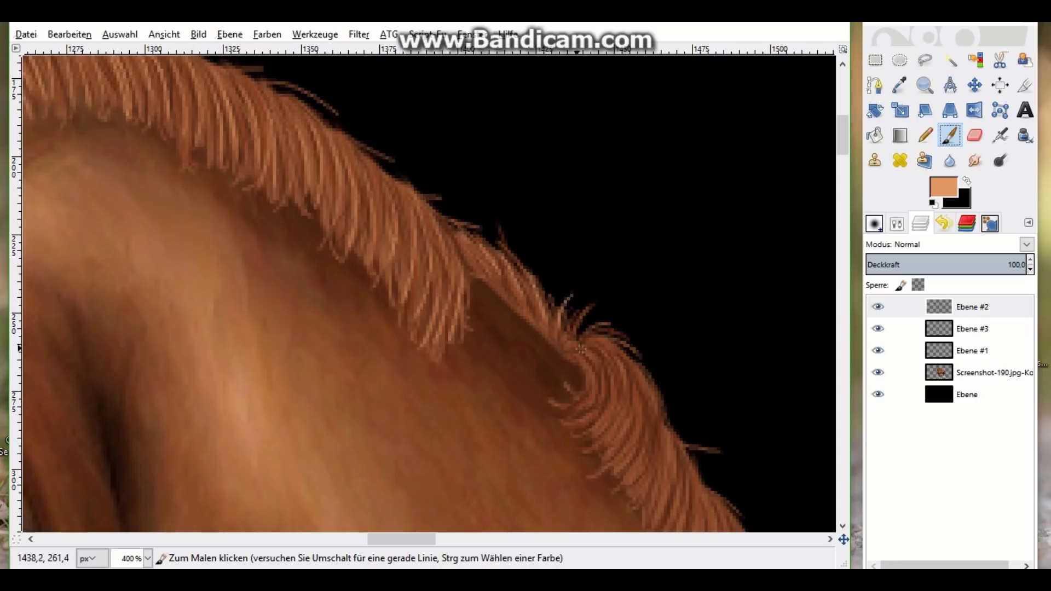
scroll(630, 345, "down", 5)
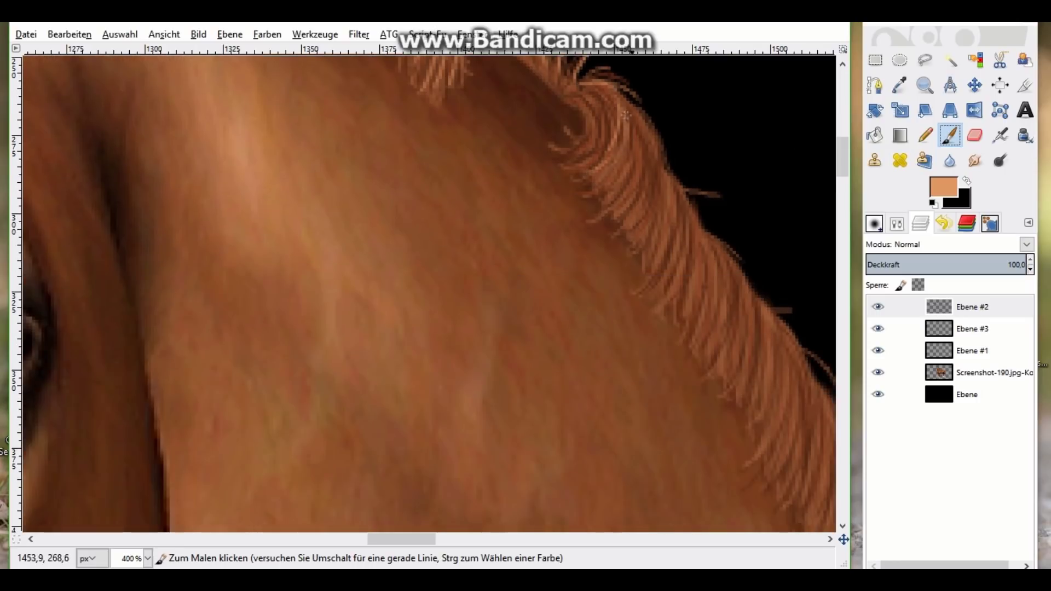
scroll(580, 197, "up", 2)
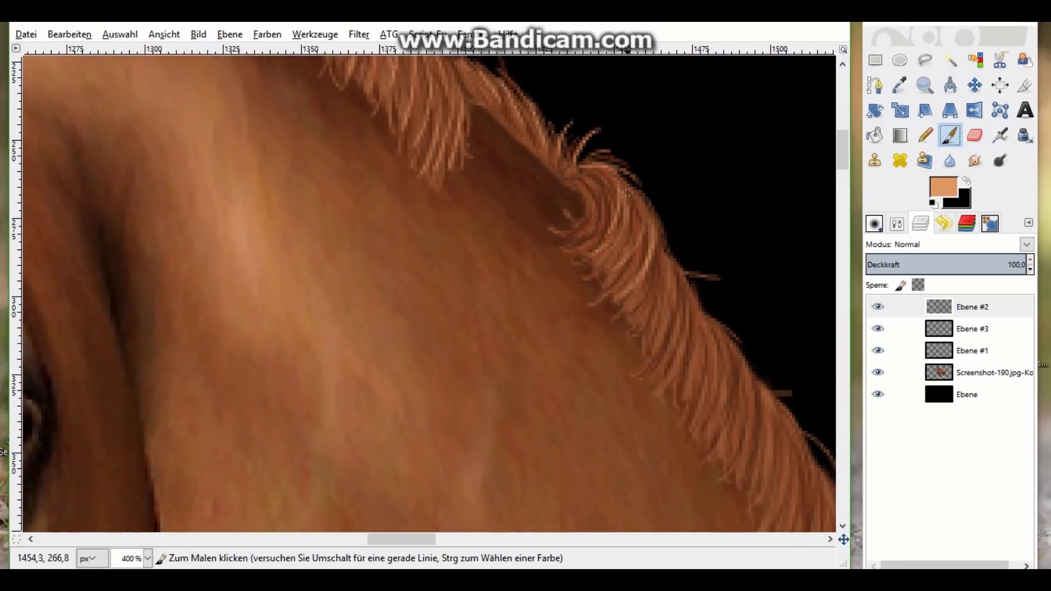
left_click(164, 34)
left_click(520, 222)
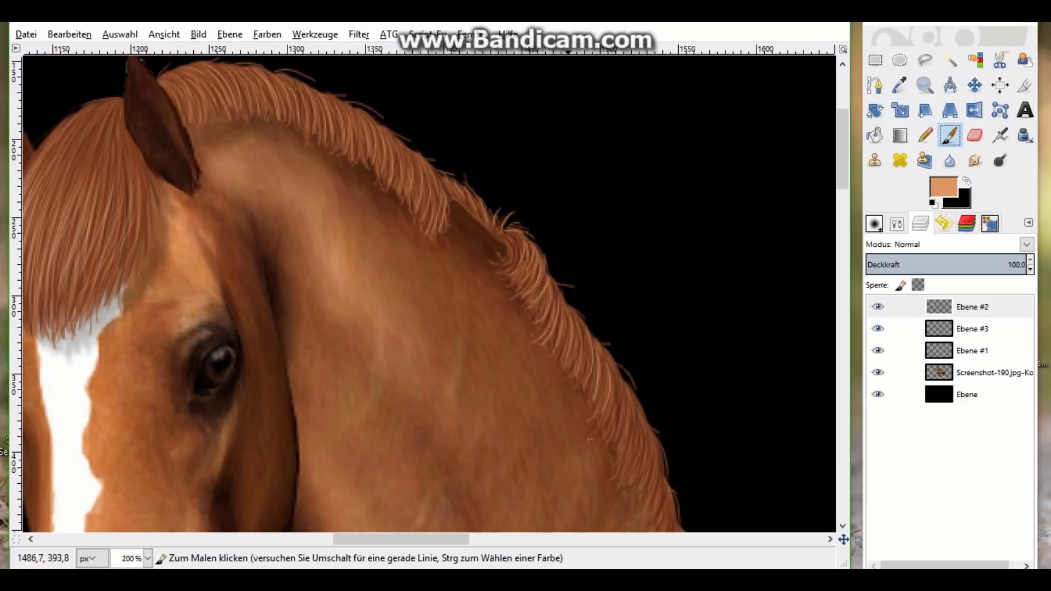
scroll(591, 438, "down", 4)
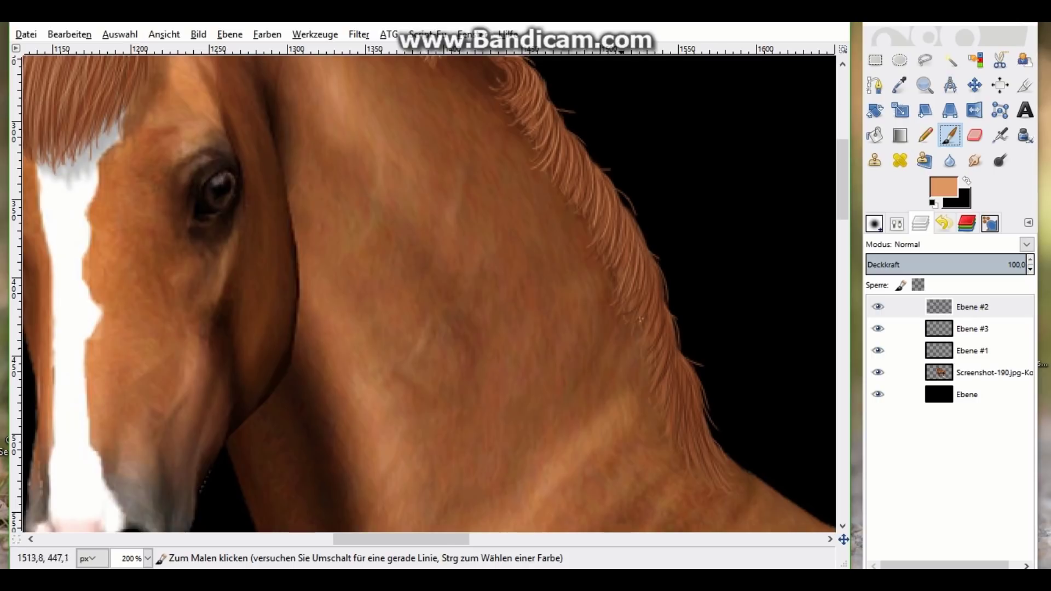
scroll(703, 219, "down", 3)
left_click_drag(677, 210, 686, 295)
left_click_drag(689, 241, 713, 312)
left_click_drag(687, 208, 698, 272)
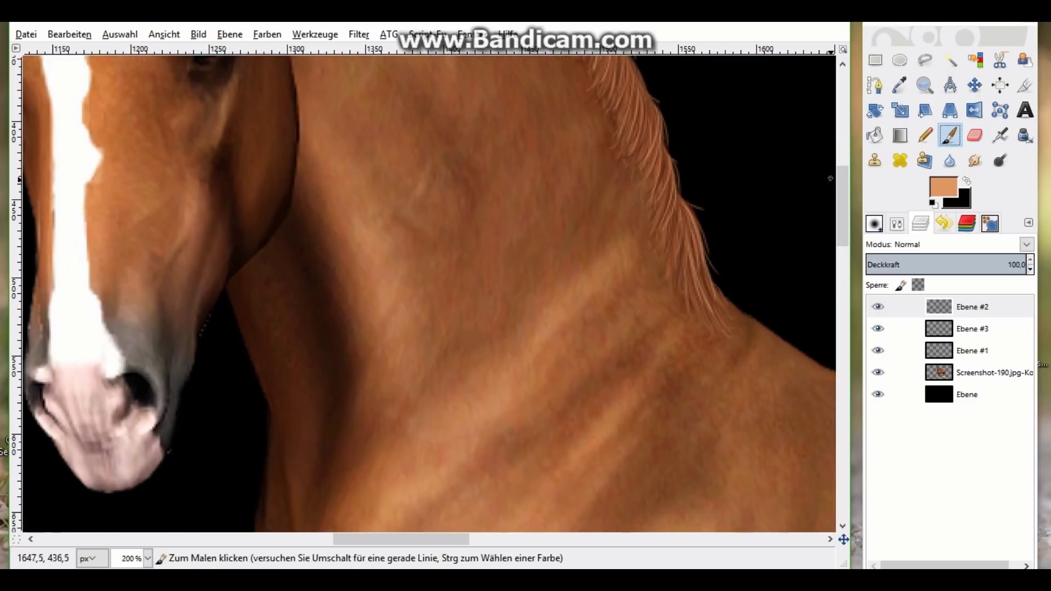
Pick a lighter peach colour from the swatches and switch back to the Paintbrush
scroll(830, 179, "up", 6)
scroll(830, 178, "up", 1)
scroll(830, 178, "left", 2)
scroll(830, 178, "left", 1)
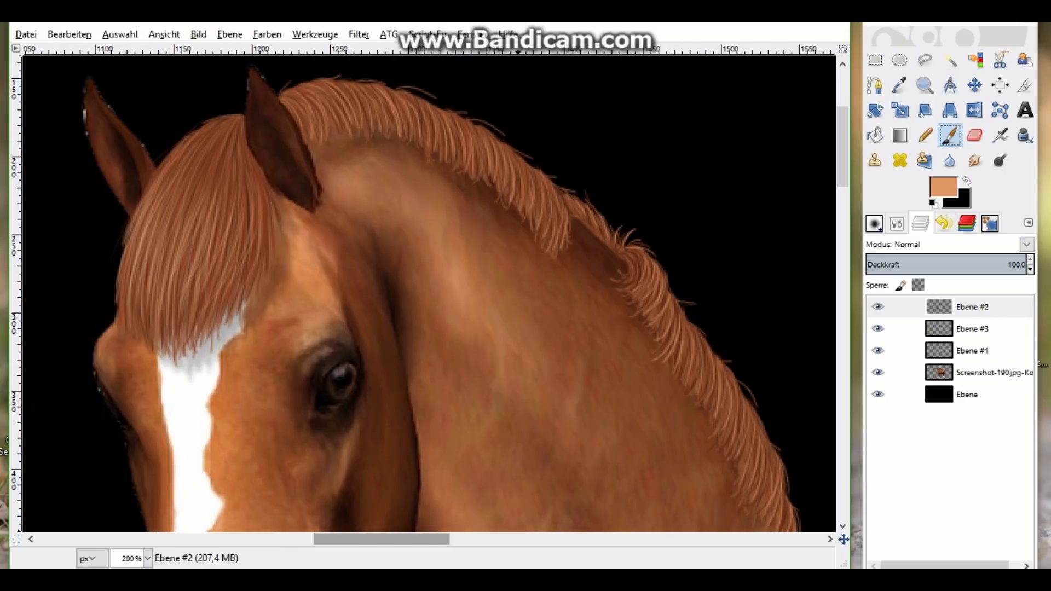
scroll(427, 296, "left", 4)
scroll(427, 295, "left", 5)
scroll(427, 295, "left", 4)
key("o")
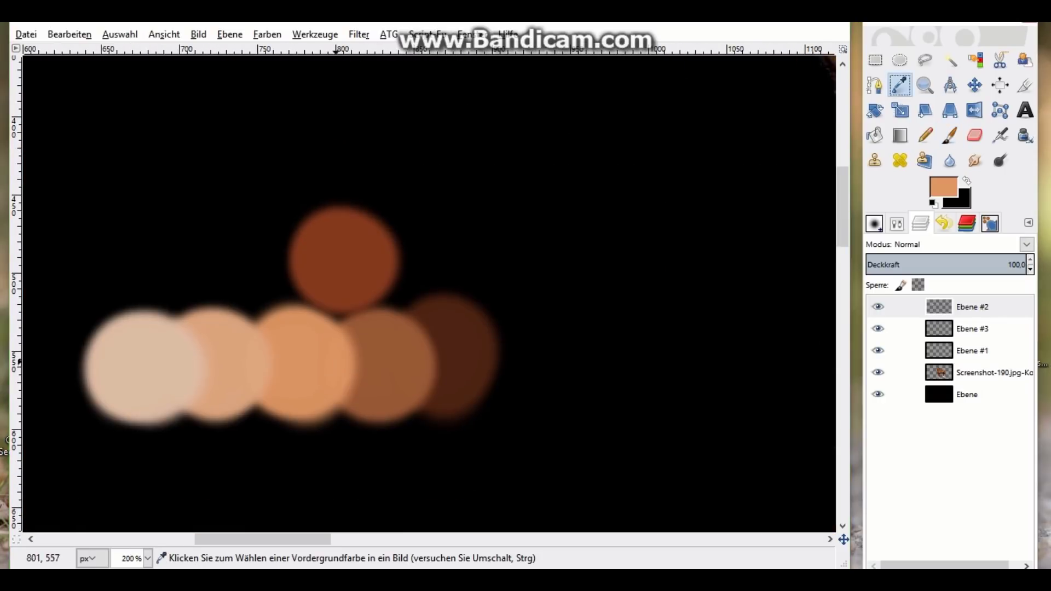
left_click(943, 186)
left_click(523, 463)
double_click(899, 85)
left_click(950, 136)
left_click(921, 223)
Paint more thin light strands along the mane edge
scroll(427, 296, "right", 6)
scroll(427, 295, "right", 7)
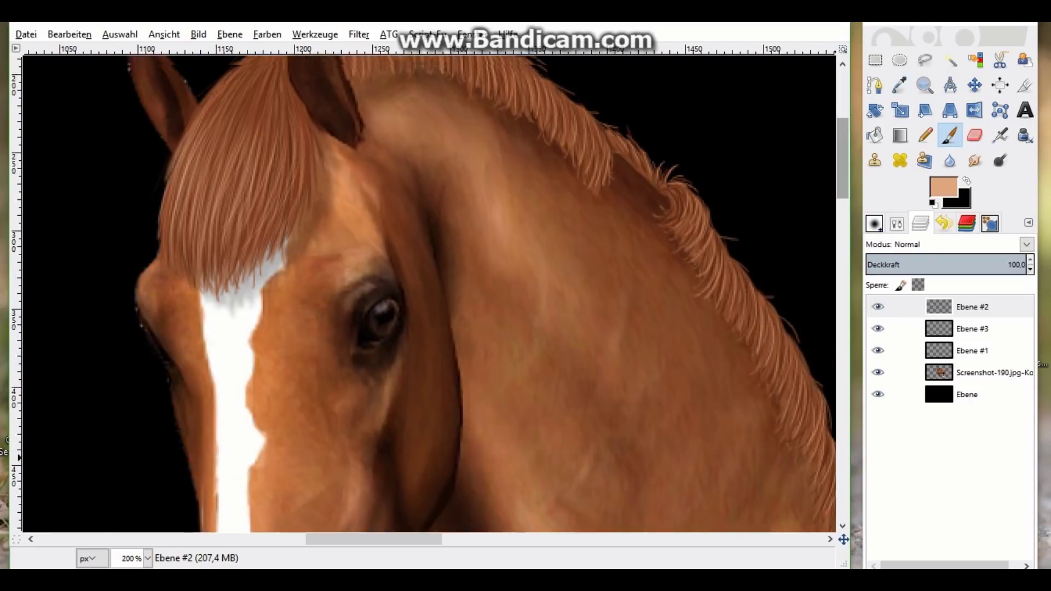
scroll(365, 119, "up", 2)
scroll(334, 87, "up", 1)
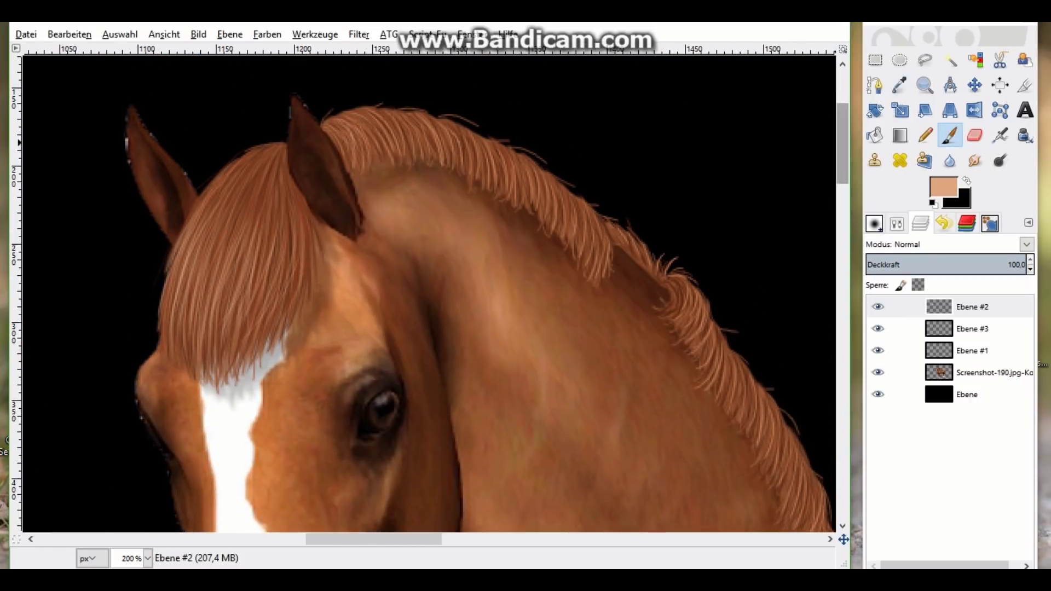
scroll(350, 137, "up", 2)
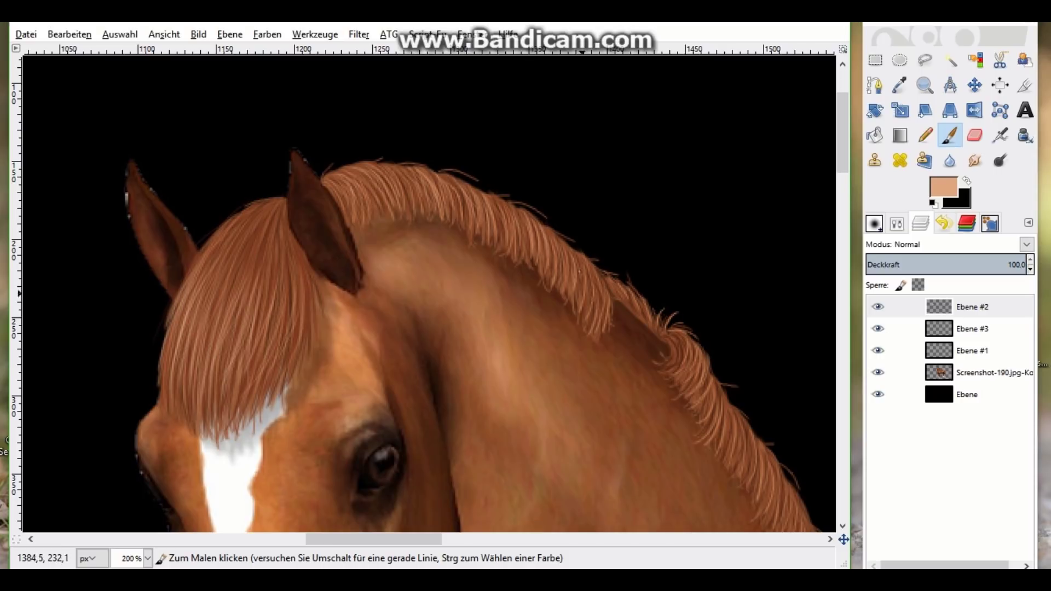
scroll(629, 233, "down", 3)
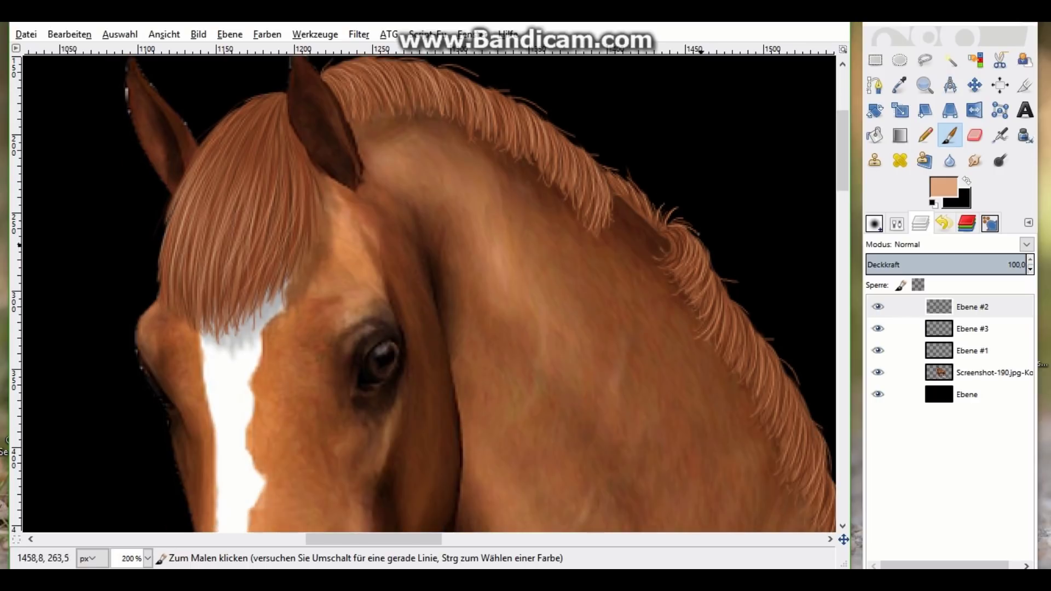
scroll(498, 524, "right", 6)
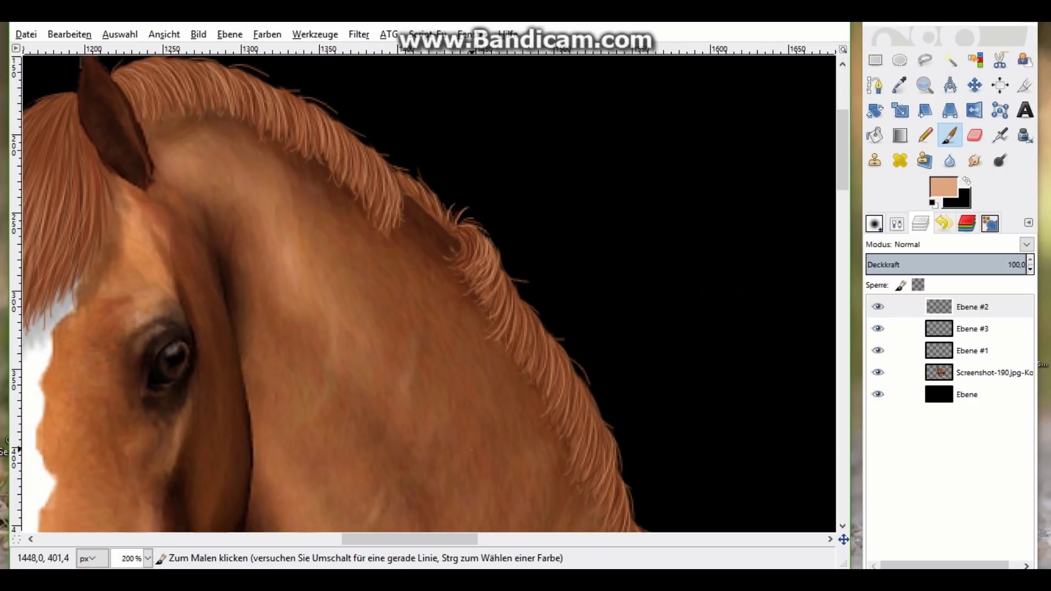
left_click_drag(527, 310, 542, 358)
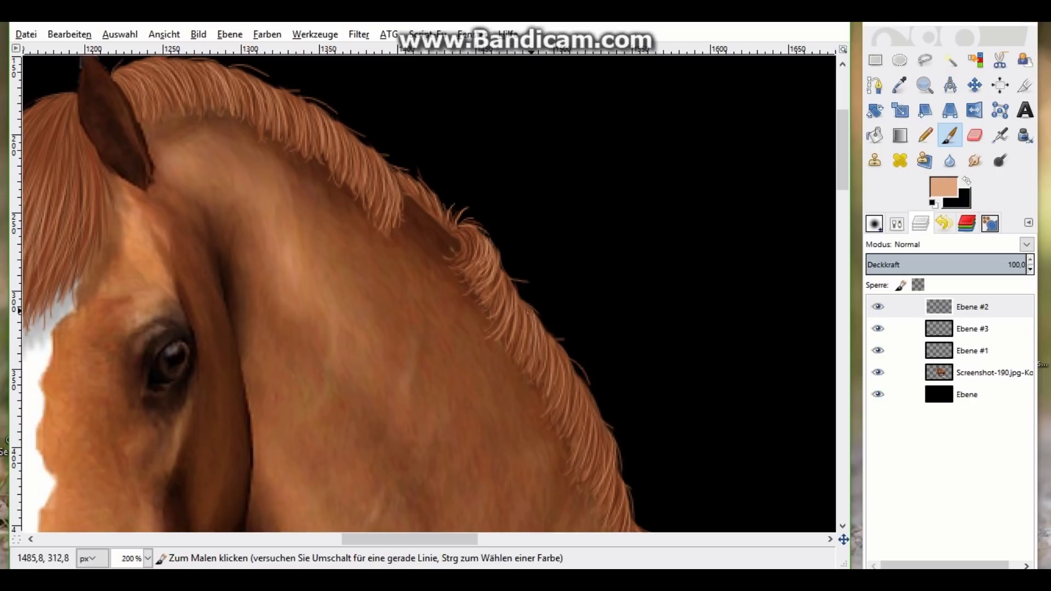
scroll(820, 173, "down", 4)
left_click_drag(559, 224, 599, 326)
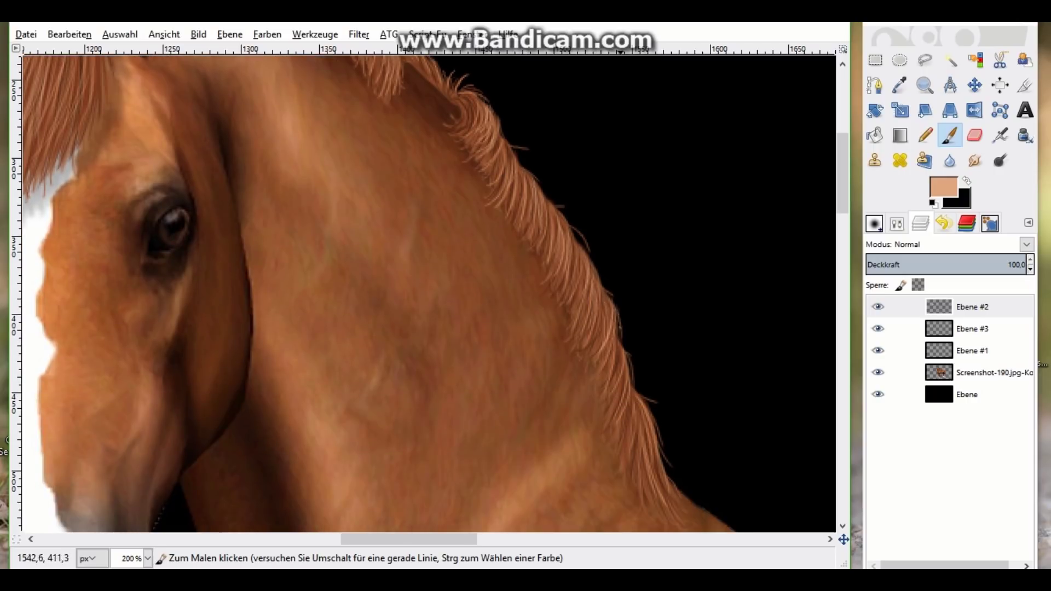
Zoom out to view the whole horse
scroll(612, 435, "down", 4)
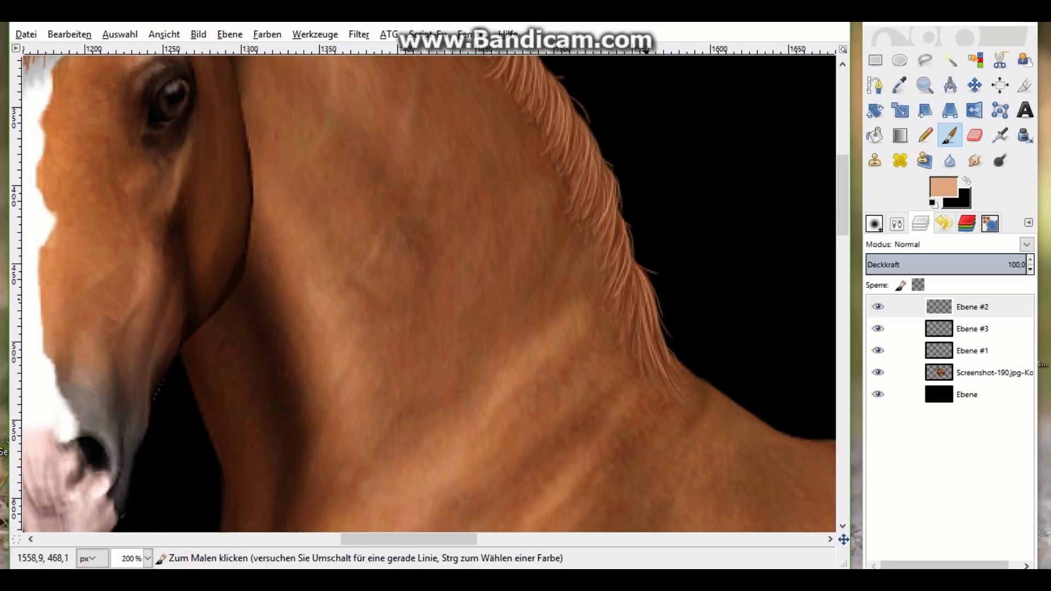
left_click_drag(409, 539, 356, 539)
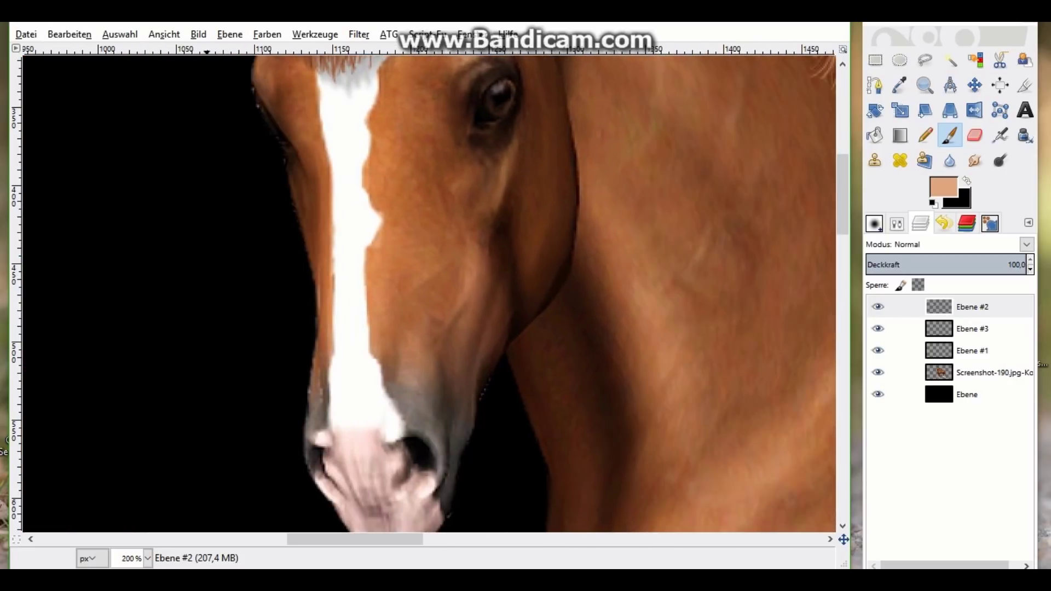
left_click(164, 34)
left_click(432, 327)
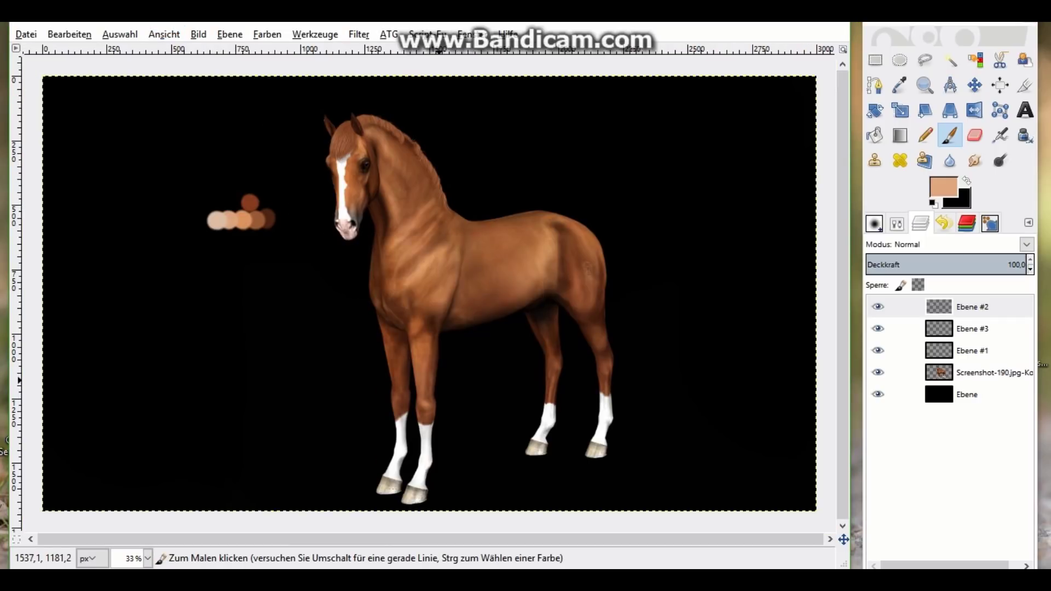
View the image at 100% zoom, scrolled to the top left
left_click(163, 34)
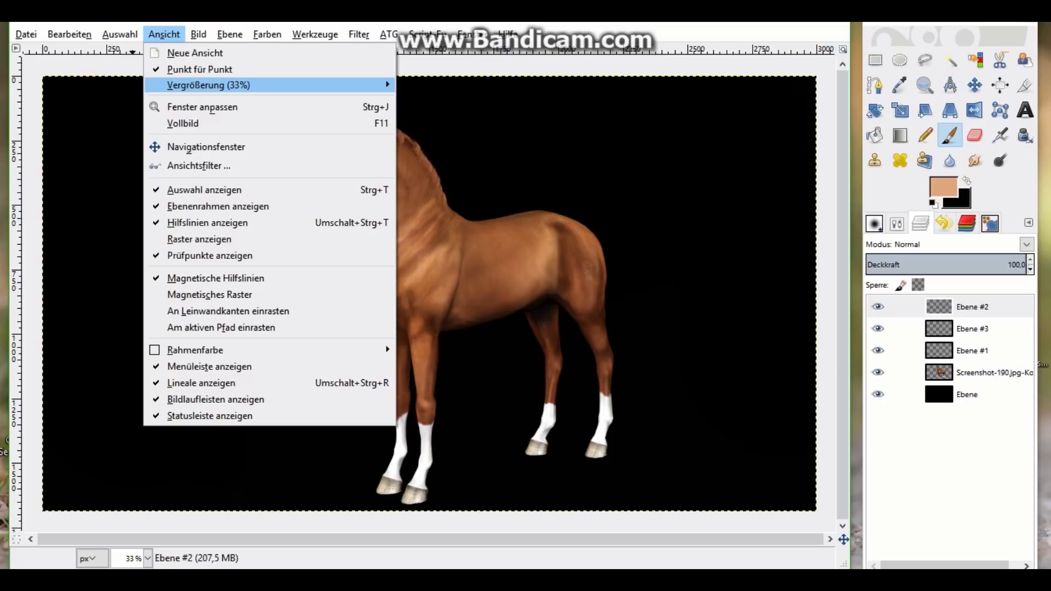
left_click(438, 239)
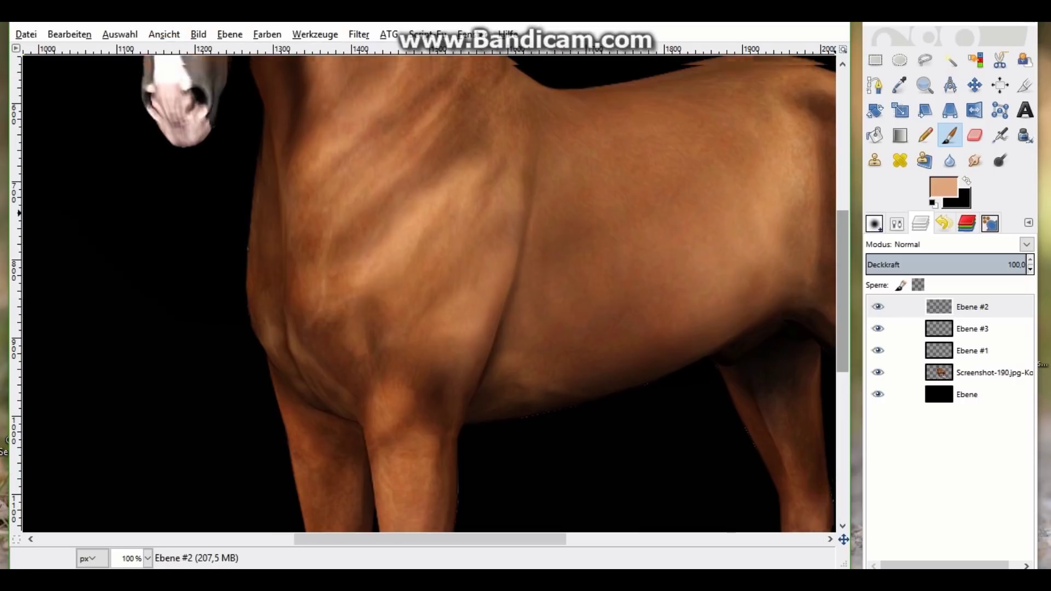
scroll(427, 291, "up", 10)
scroll(418, 487, "up", 1)
scroll(419, 487, "left", 2)
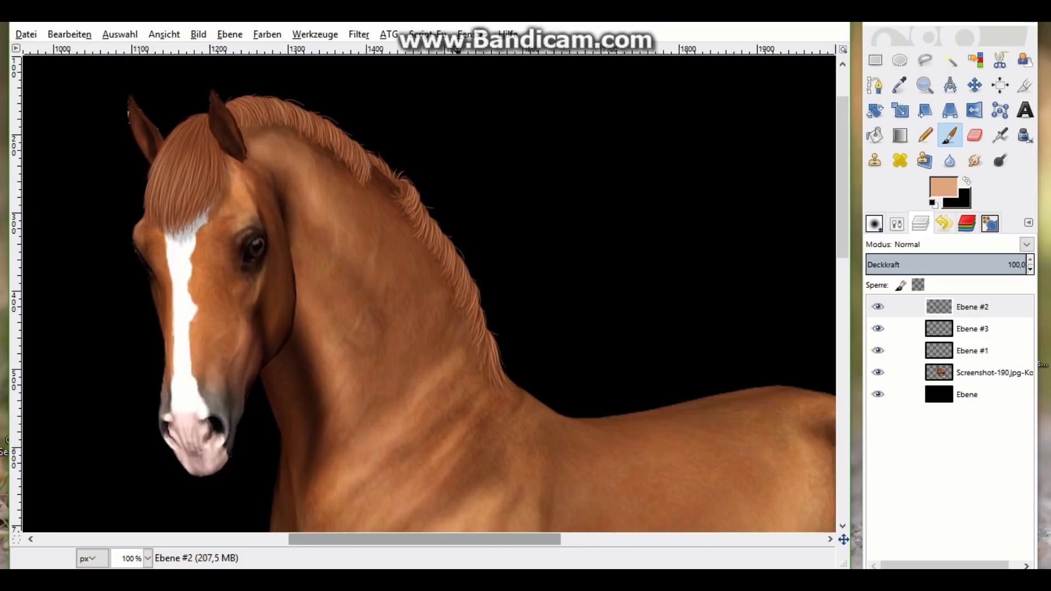
scroll(418, 487, "left", 2)
Apply Farbton/Sättigung to Ebene #2 with Helligkeit set to -26
left_click(267, 34)
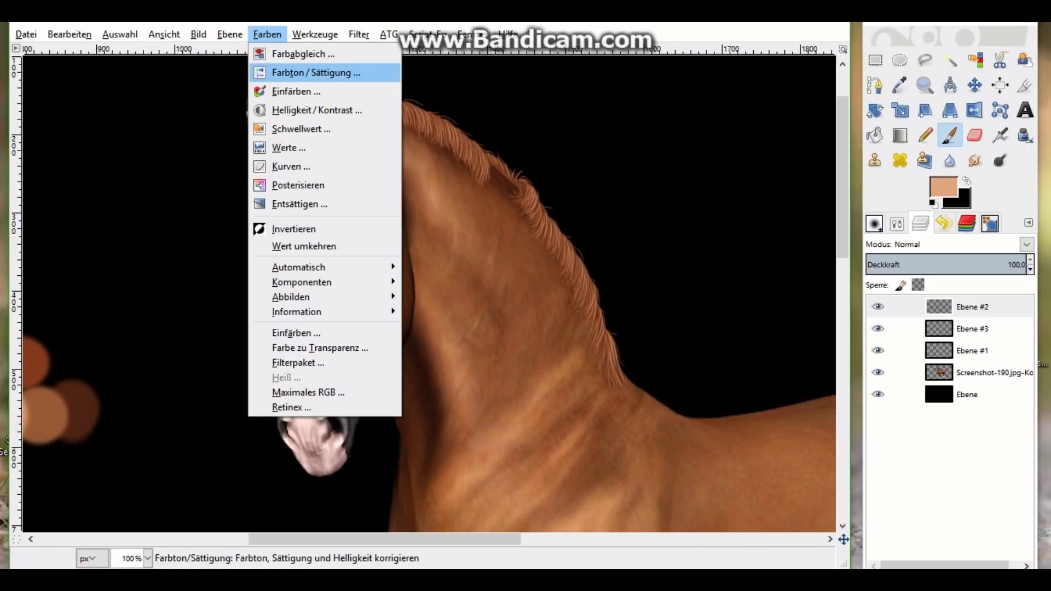
left_click(295, 73)
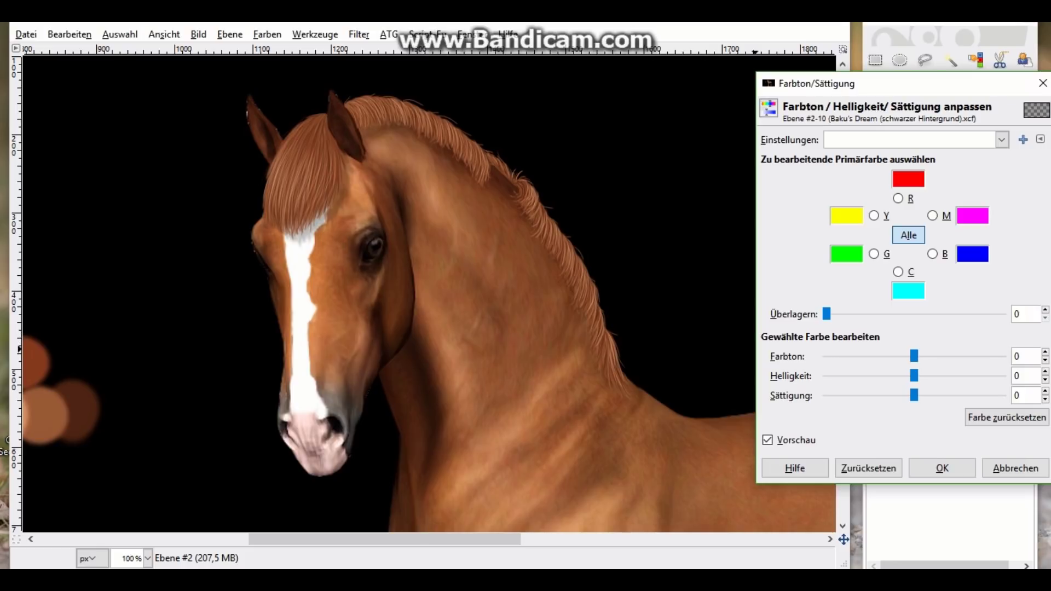
key("Page_Down")
key("Page_Down")
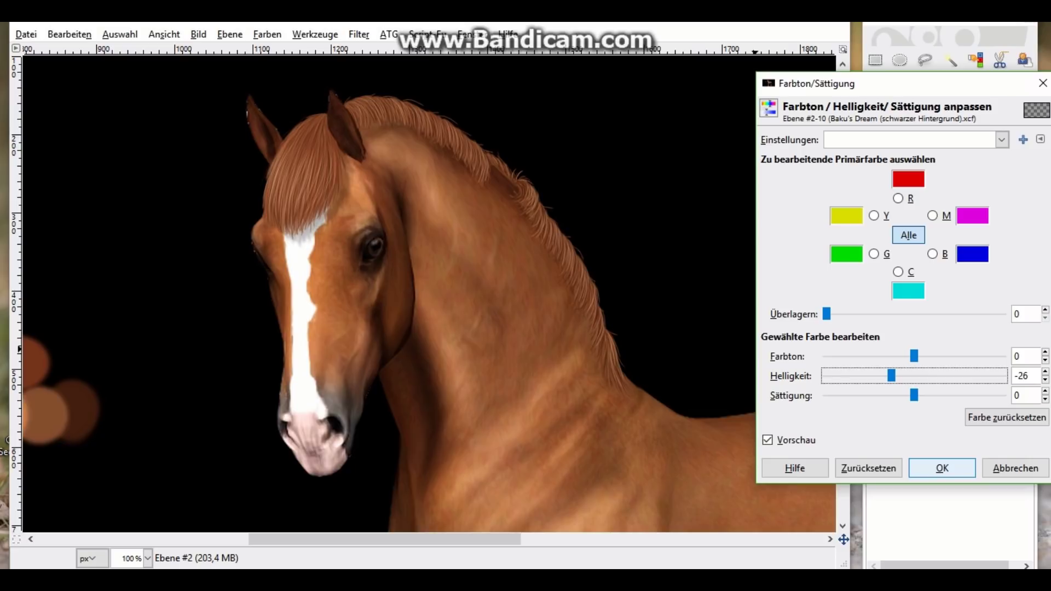
left_click(943, 468)
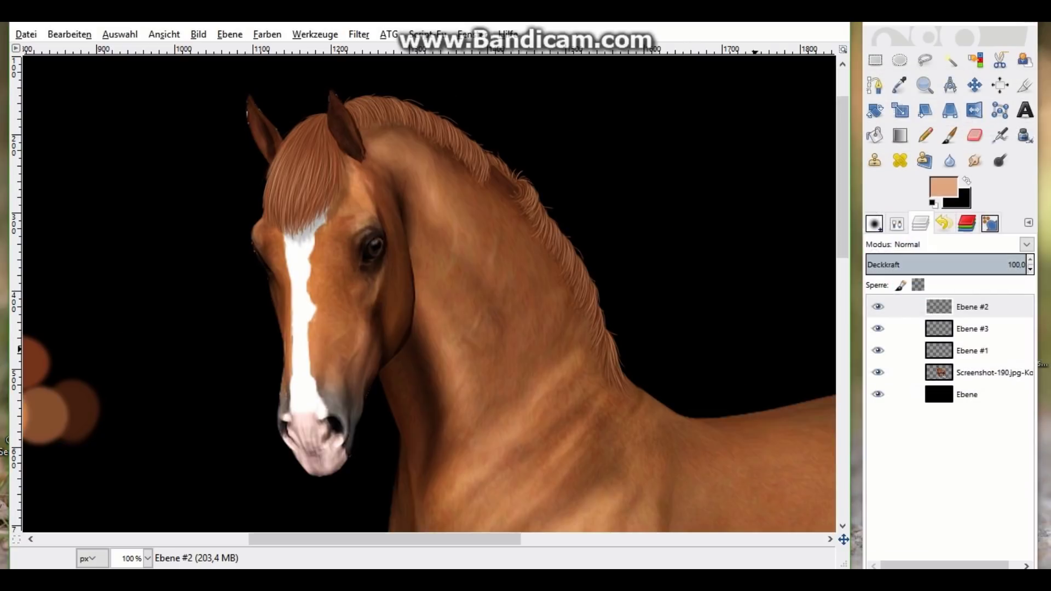
scroll(429, 296, "left", 3)
Reset colours to black and white and erase the swatch circles beside the horse
scroll(430, 295, "left", 2)
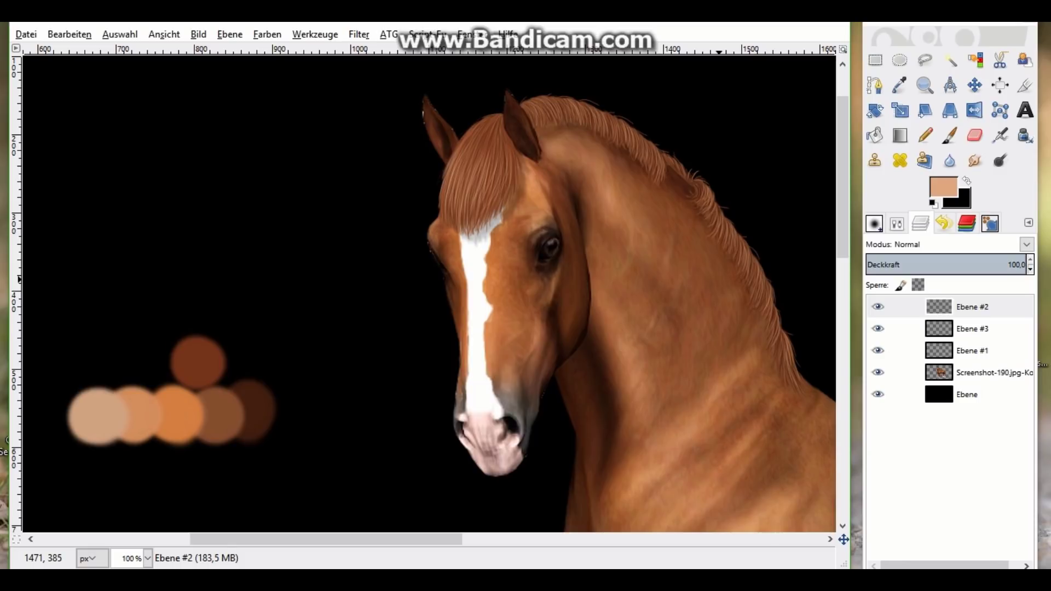
key("d")
double_click(974, 135)
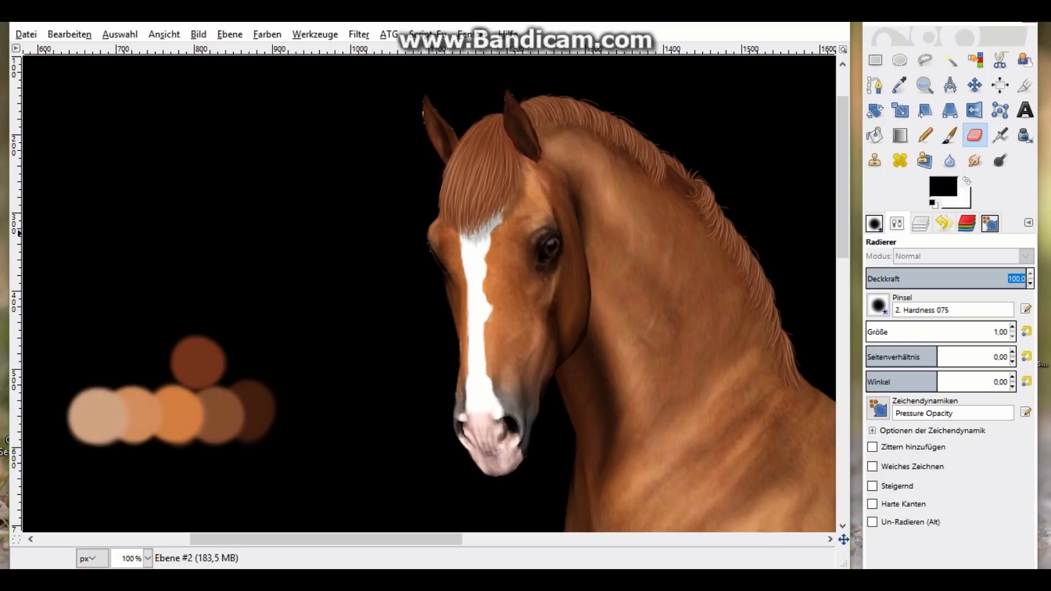
left_click(920, 223)
mouse_move(237, 386)
left_mouse_down()
mouse_move(167, 371)
mouse_move(155, 434)
mouse_move(163, 384)
mouse_move(169, 417)
mouse_move(207, 381)
left_mouse_up()
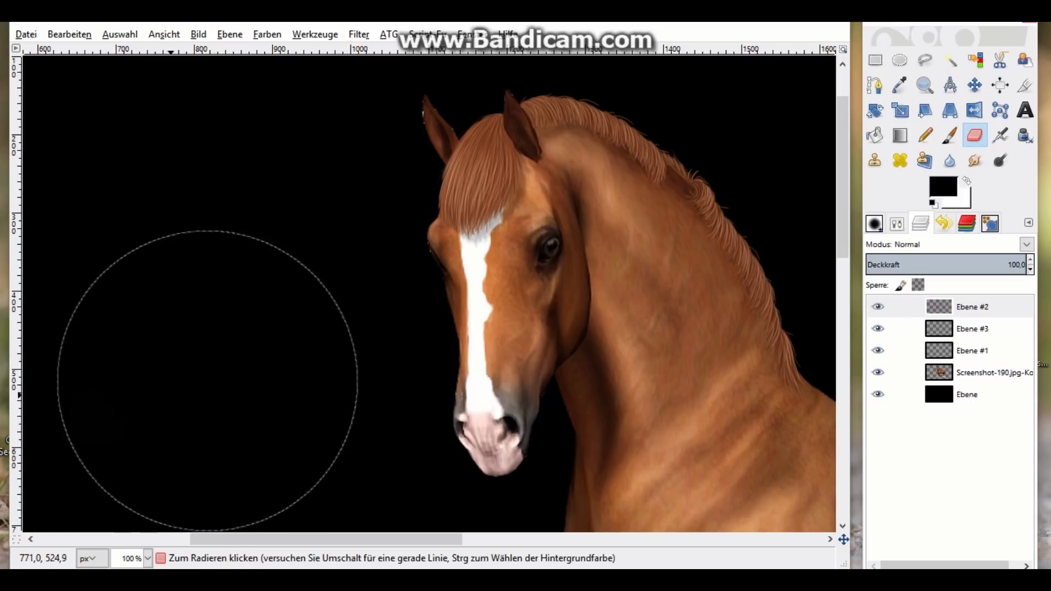
left_click(133, 240, "ctrl")
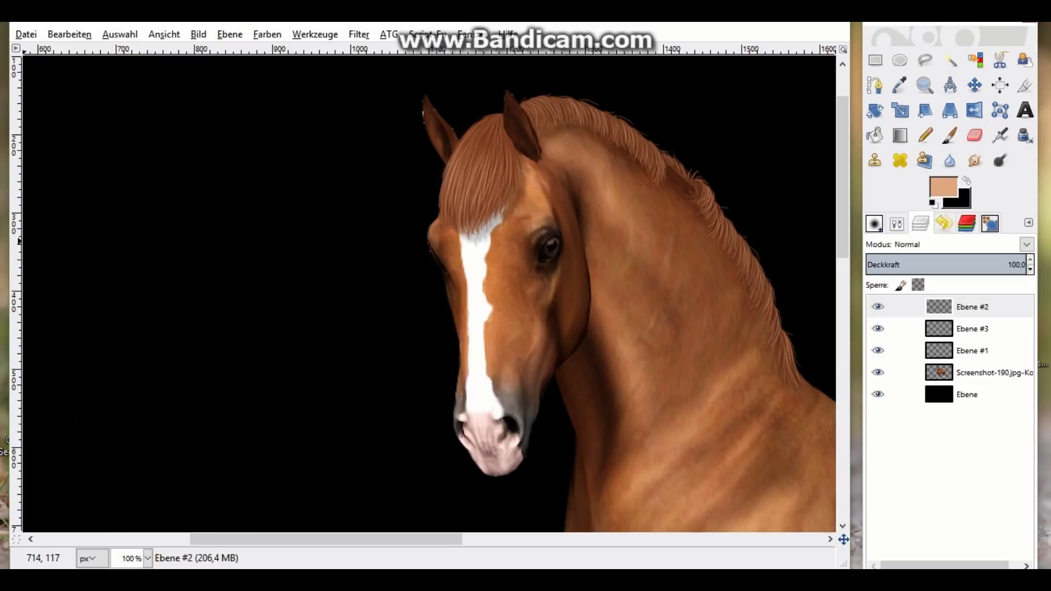
Add a new layer Ebene #4 above Ebene #2
right_click(898, 307)
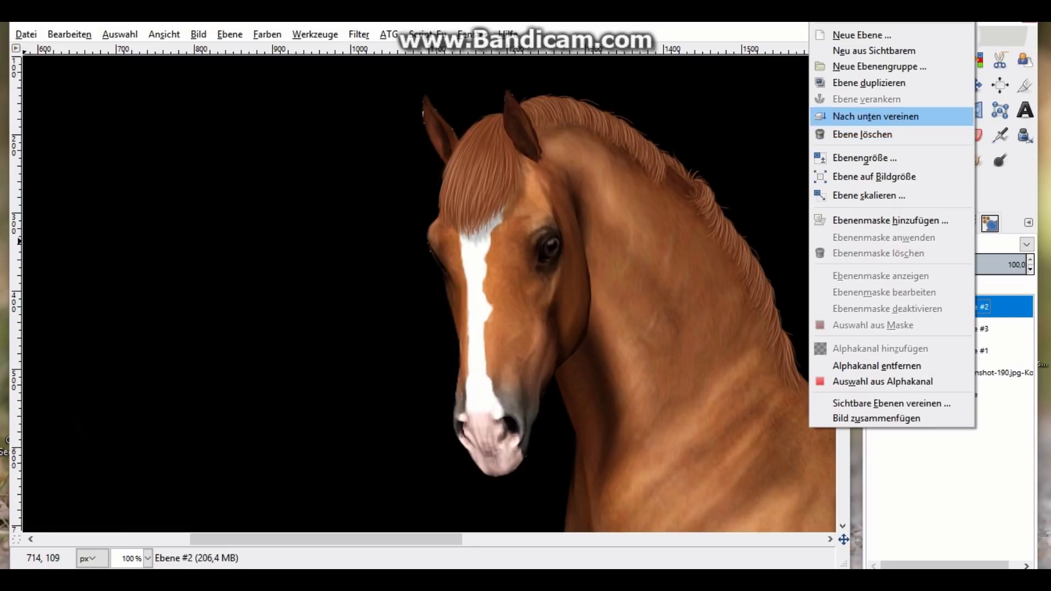
left_click(869, 82)
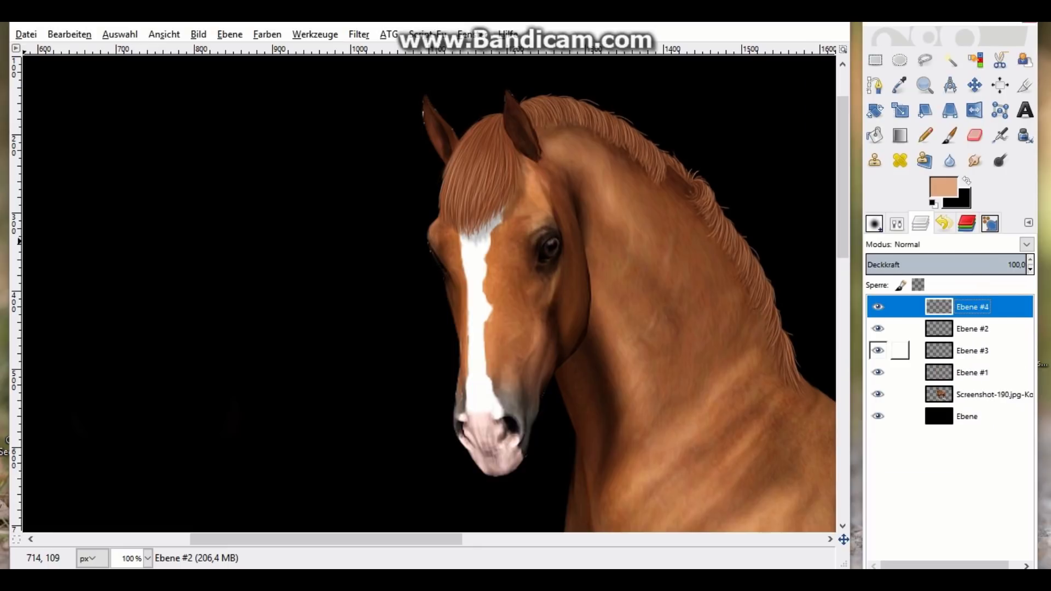
key("Down")
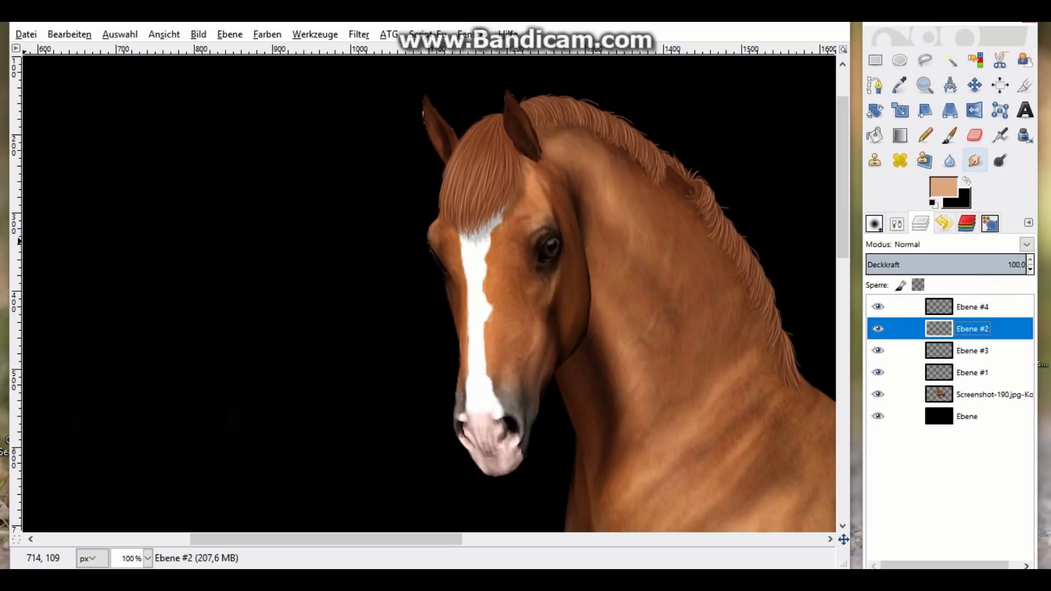
Set the foreground colour to black (000000)
left_click(943, 187)
left_click(538, 404)
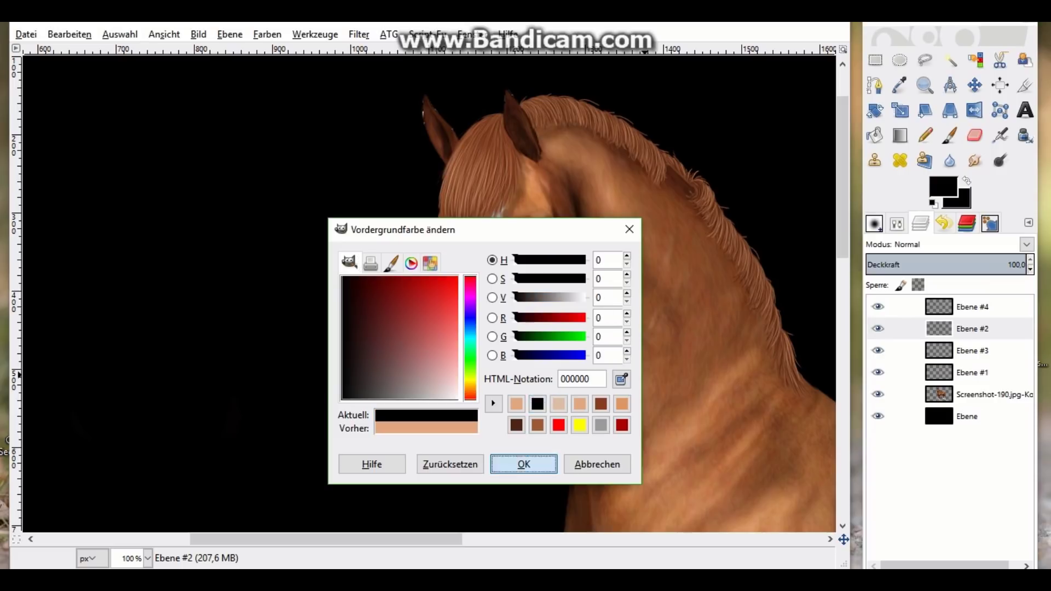
left_click(524, 464)
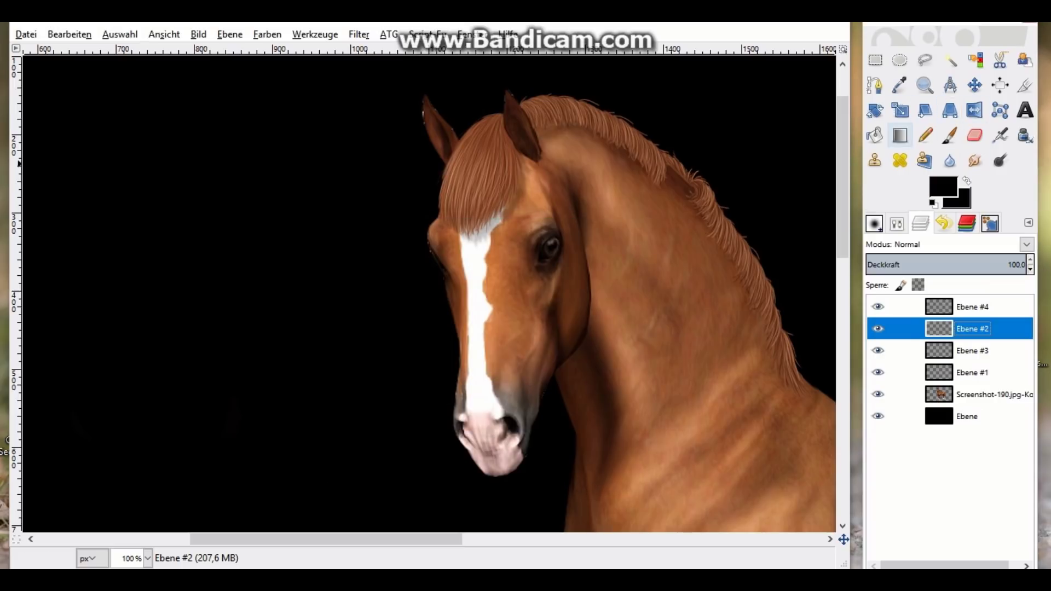
Draw a black gradient from the horse's face up toward the mane
left_click(900, 135)
left_click_drag(588, 294, 692, 144)
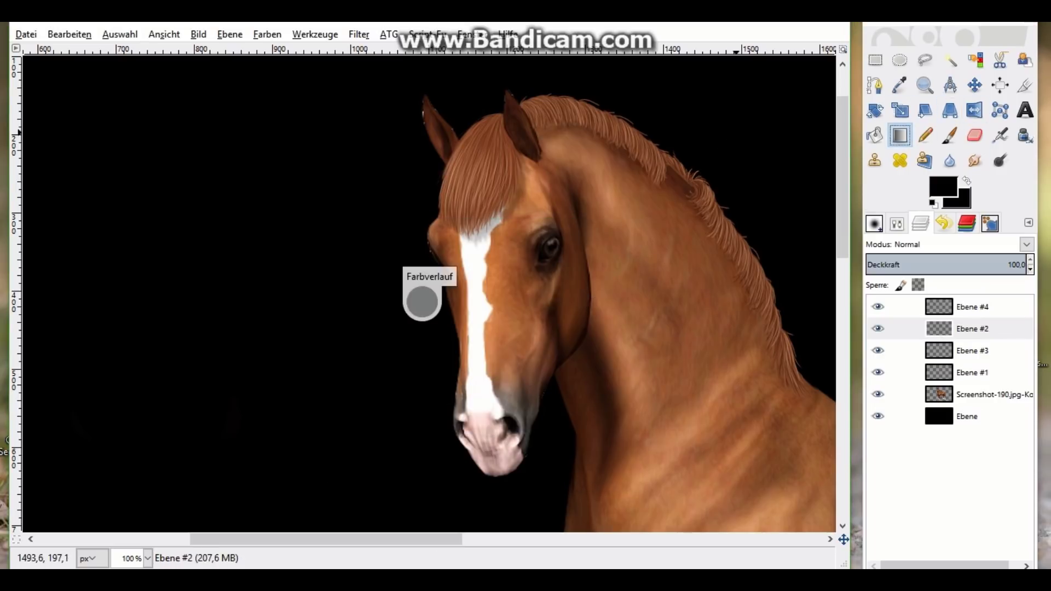
left_click_drag(583, 329, 734, 152)
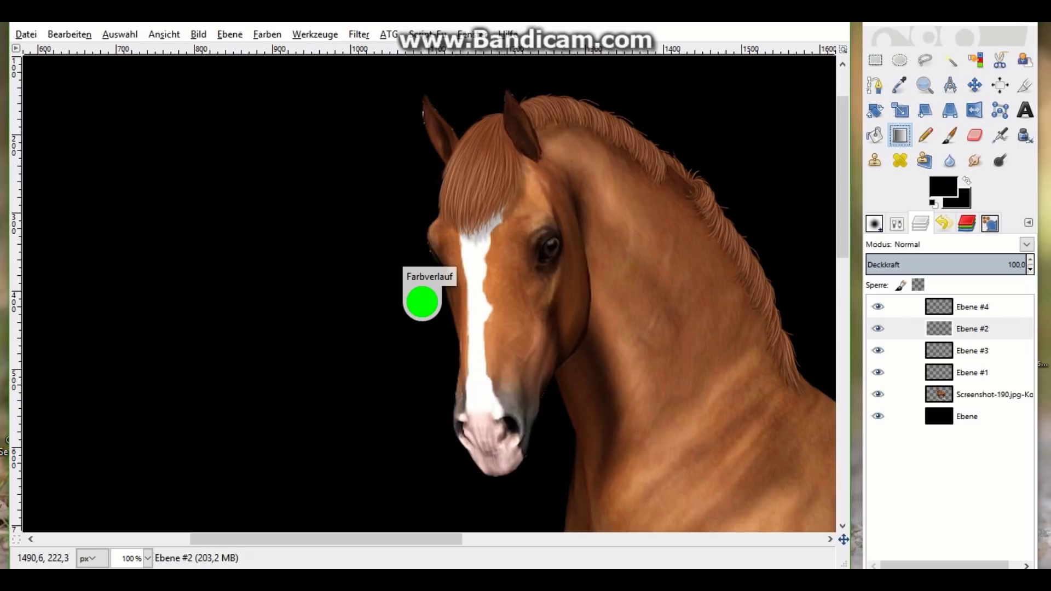
left_click(900, 110)
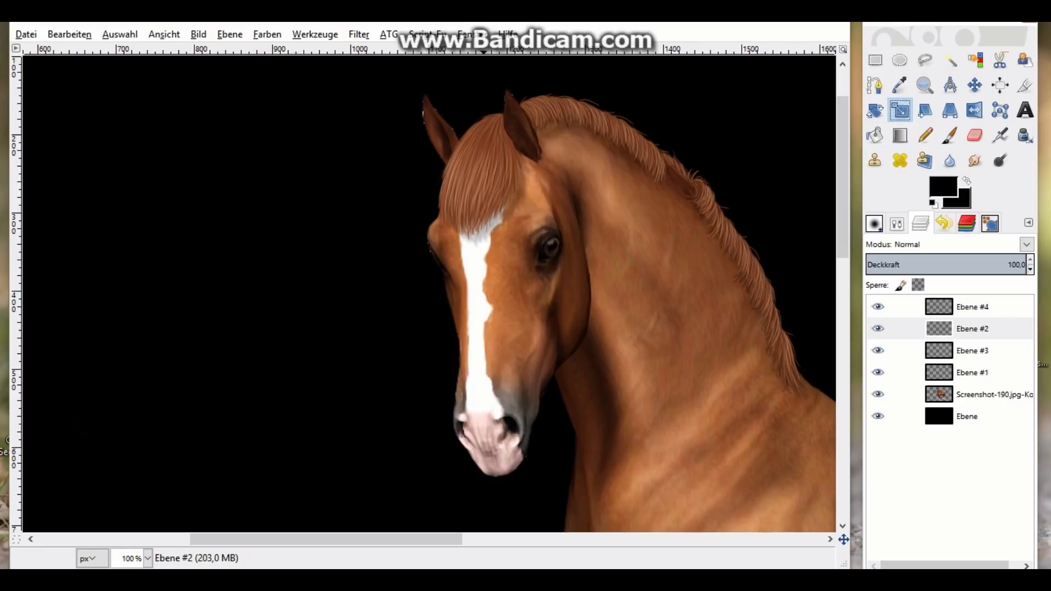
left_click_drag(326, 539, 402, 538)
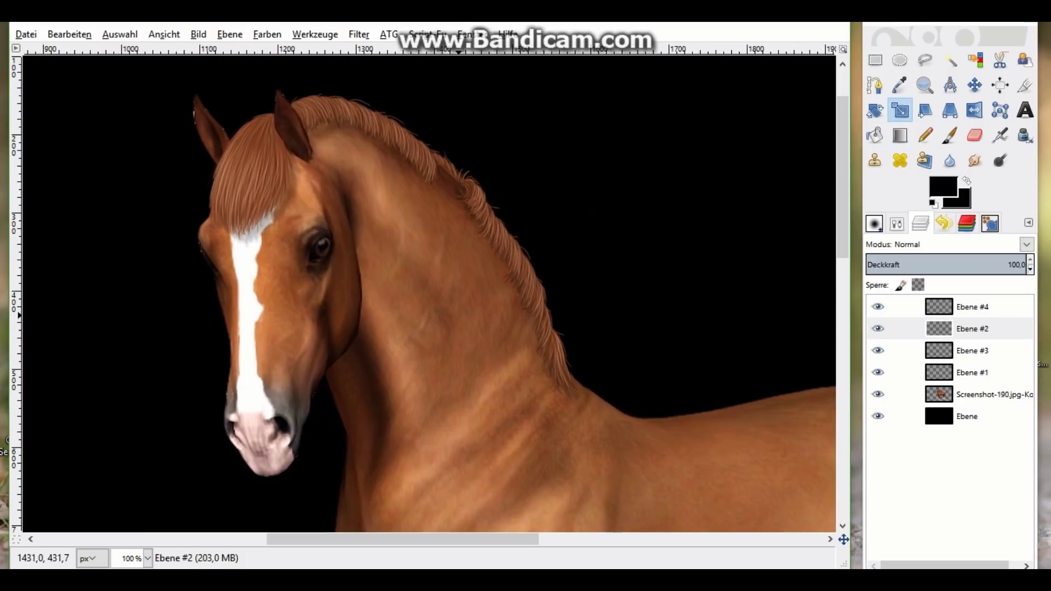
At 50% zoom, shift Ebene #2 slightly right and down with the Scale tool and apply it
left_click(459, 316)
left_click_drag(825, 105, 902, 51)
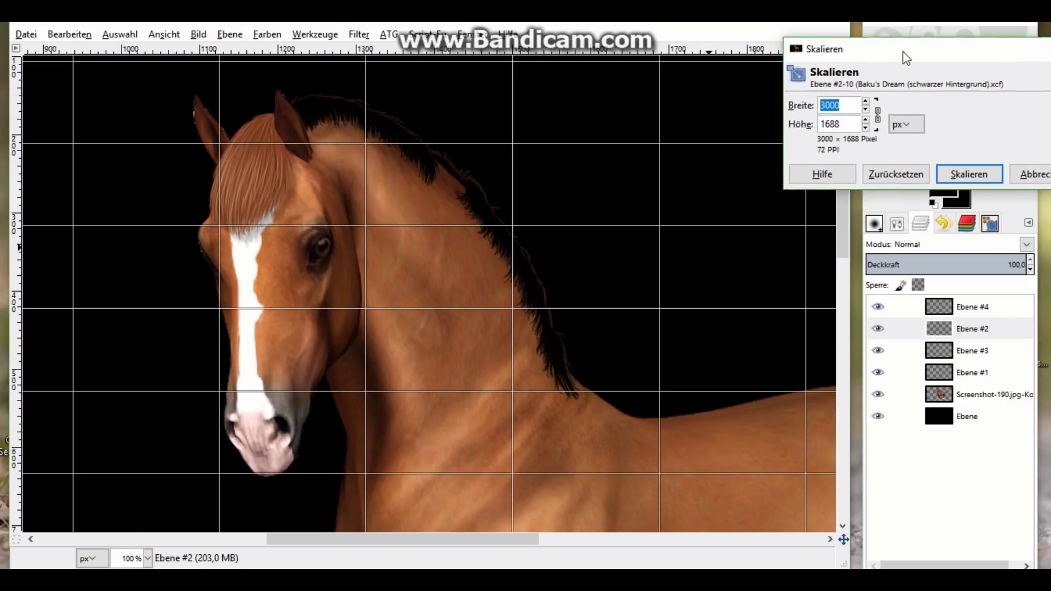
left_click_drag(842, 219, 843, 249)
left_click(163, 33)
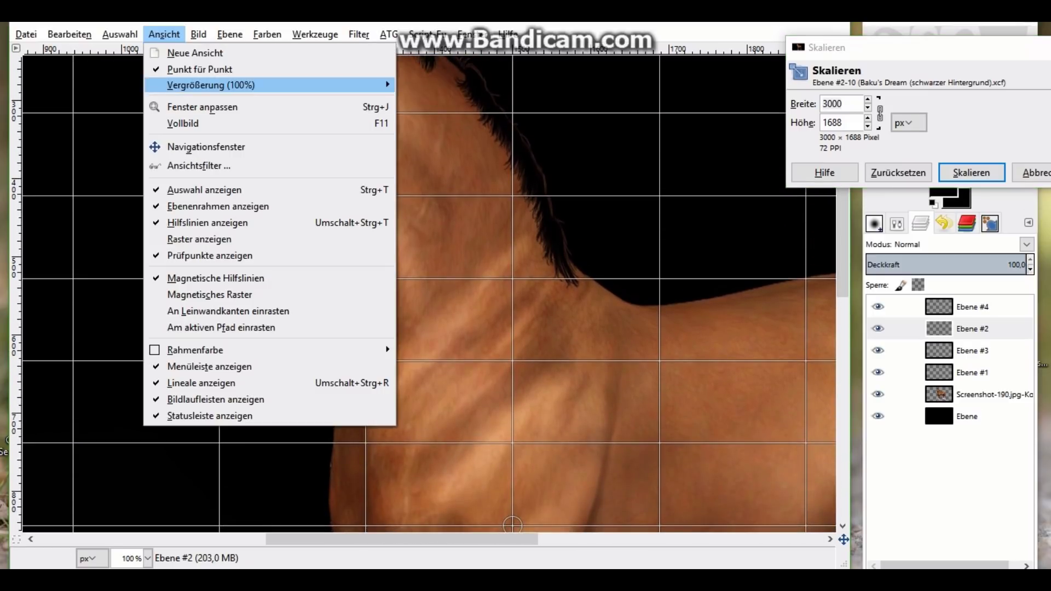
left_click(433, 255)
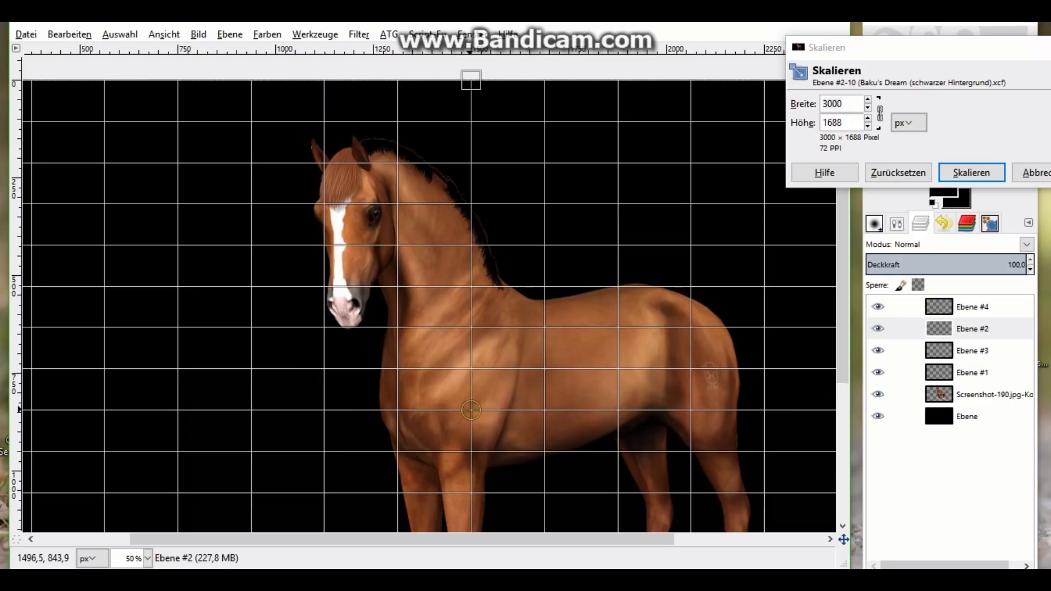
left_click_drag(470, 410, 472, 414)
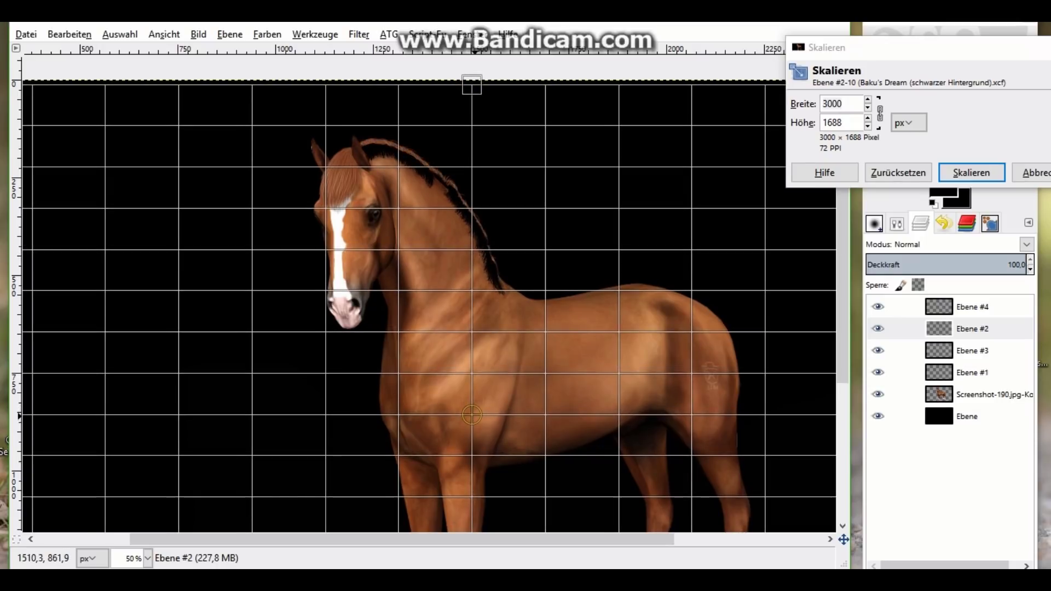
left_click(971, 173)
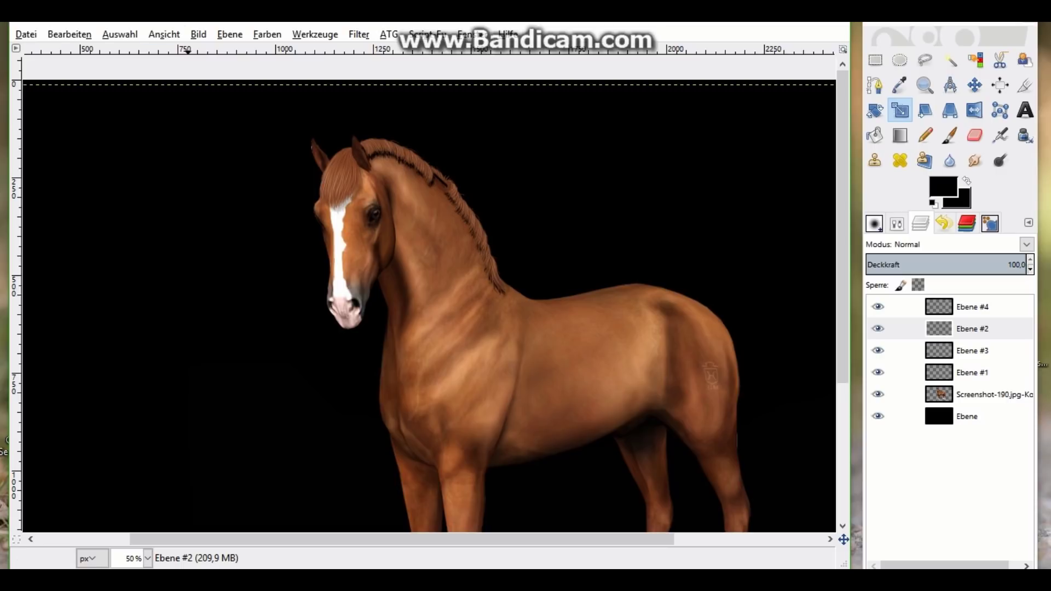
Zoom to 200% to inspect how the dark shading sits along the neck
left_click(164, 34)
left_click(449, 218)
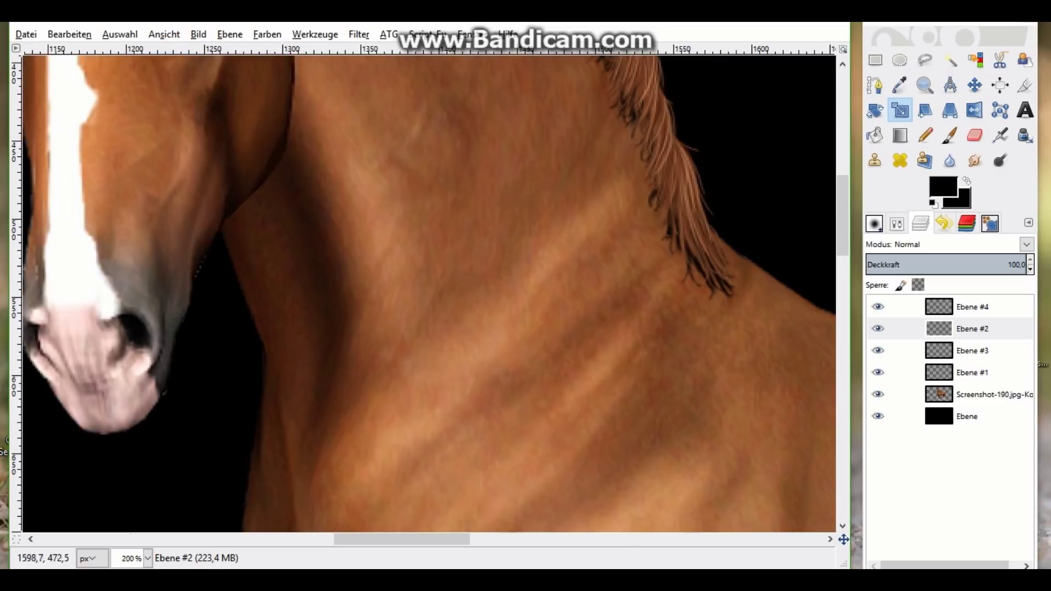
scroll(430, 294, "up", 5)
scroll(430, 294, "up", 5)
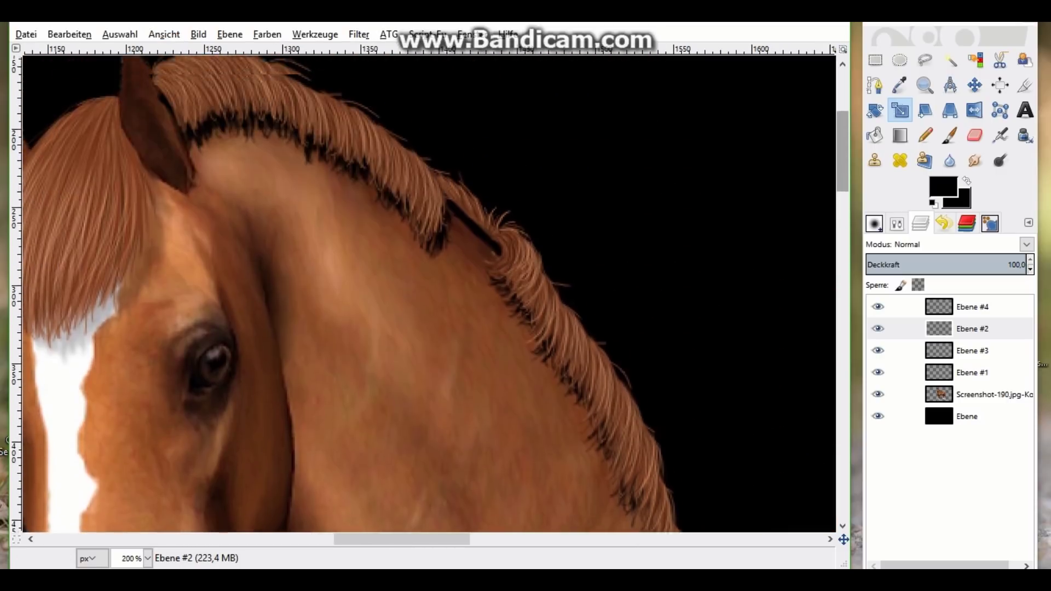
scroll(429, 294, "up", 3)
scroll(842, 141, "down", 2)
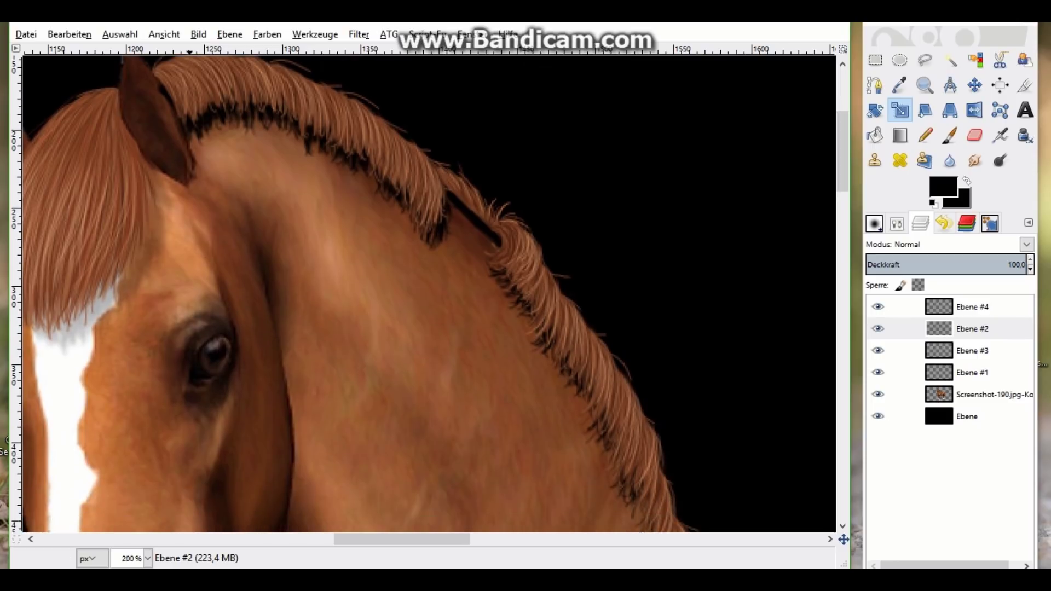
Back at 50% zoom, rescale Ebene #2, nudging it a couple of pixels left and down
left_click(165, 34)
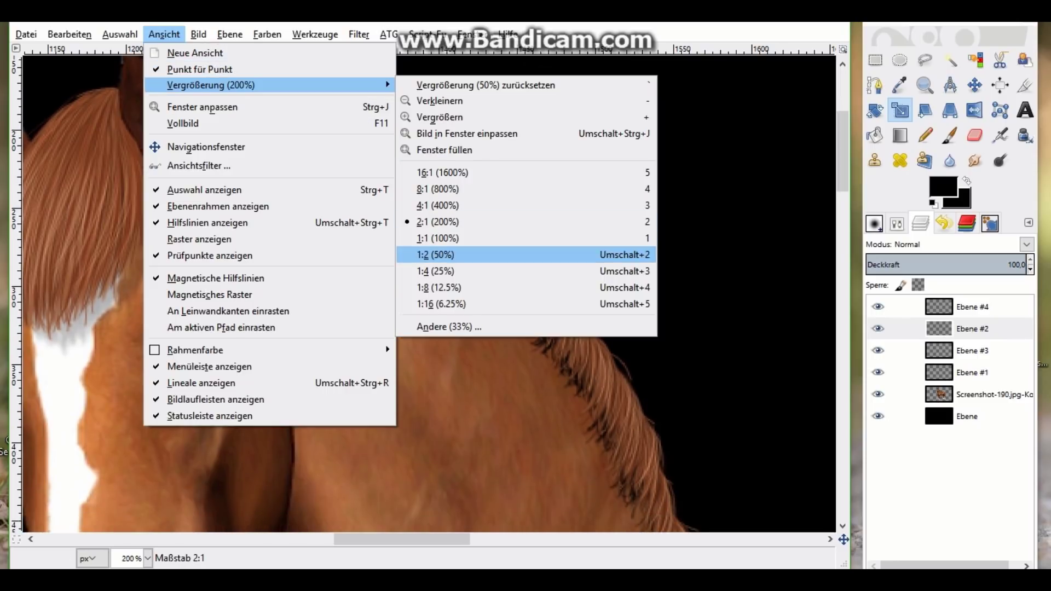
left_click(435, 254)
left_click(468, 385)
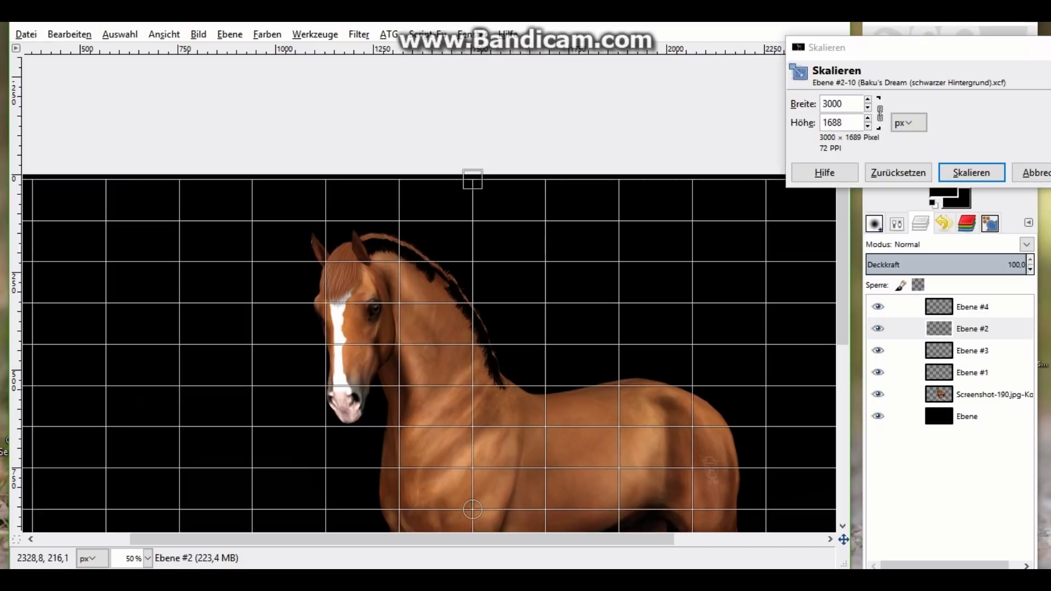
scroll(476, 387, "down", 5)
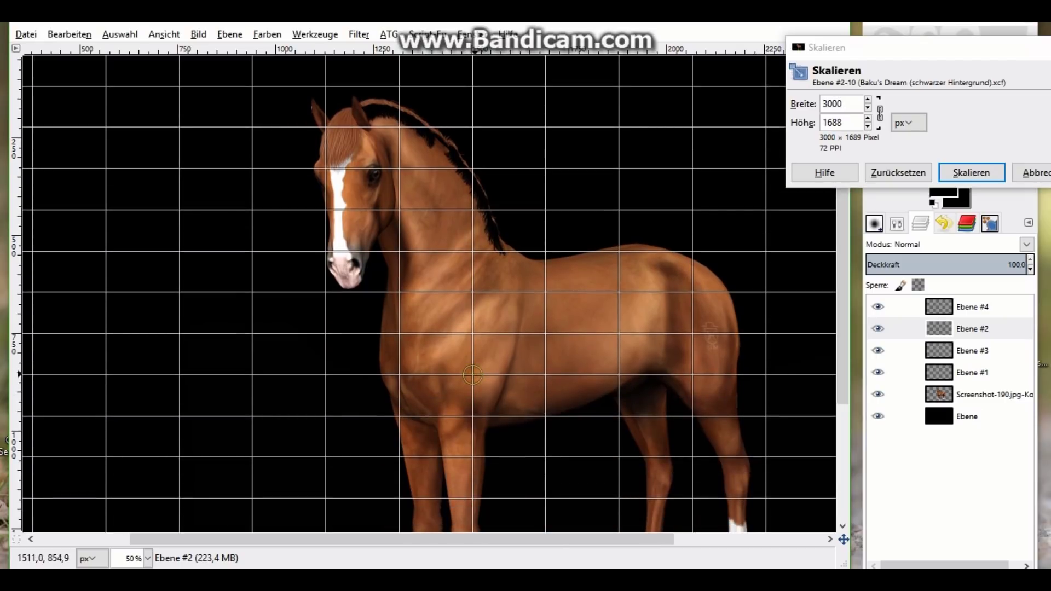
left_click_drag(473, 376, 472, 378)
Apply the layer scaling and zoom to 400% on the mane
key("Return")
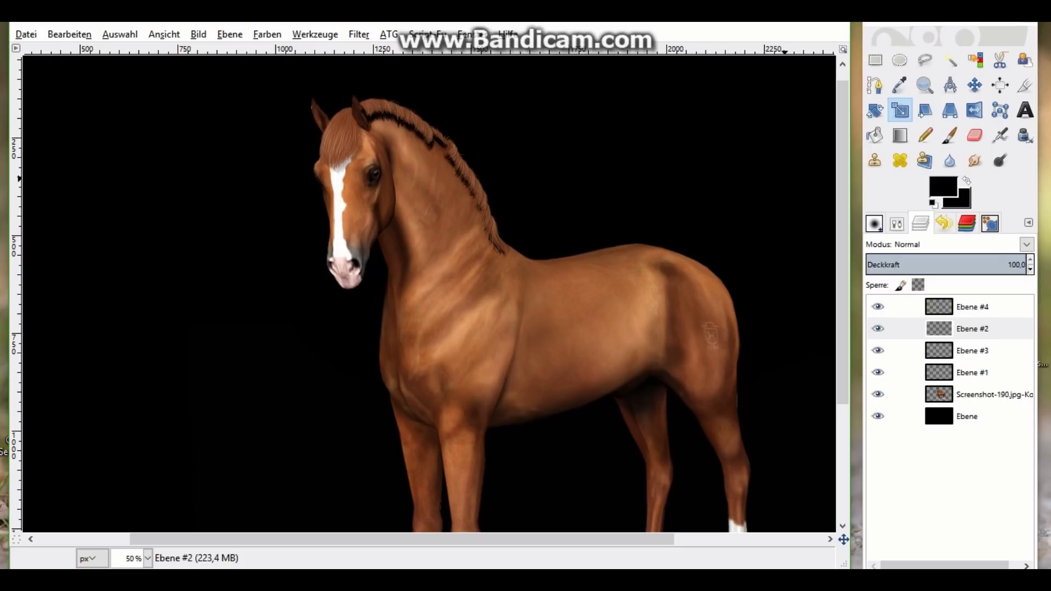
left_click(165, 34)
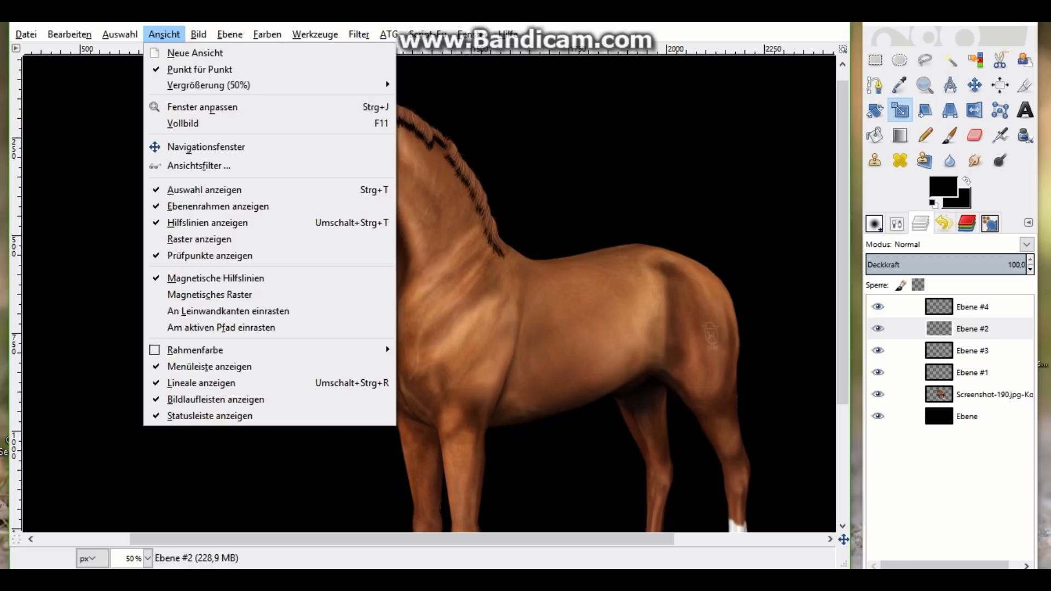
left_click(438, 205)
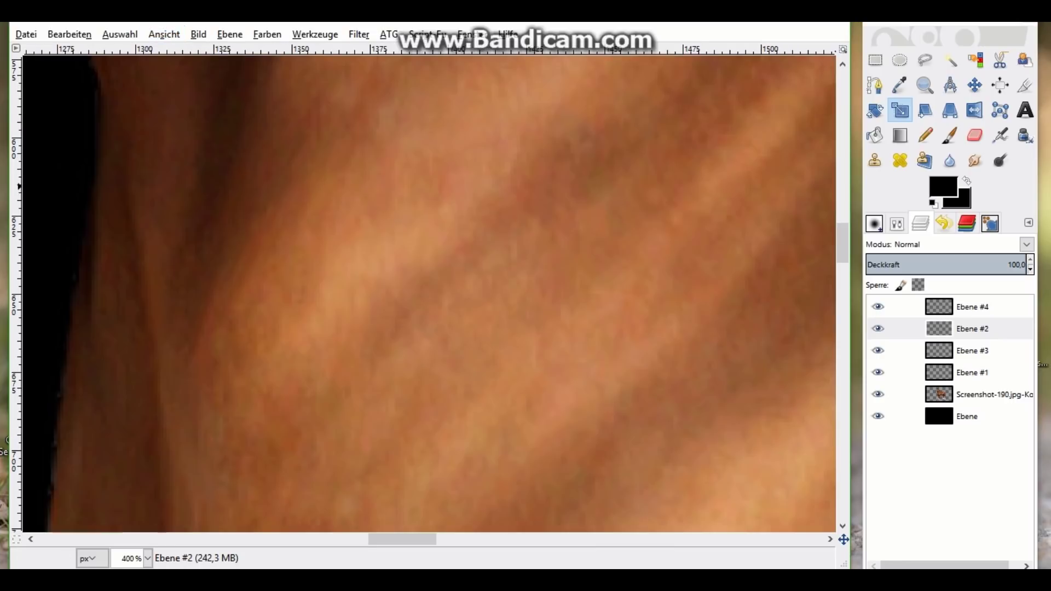
scroll(427, 293, "up", 10)
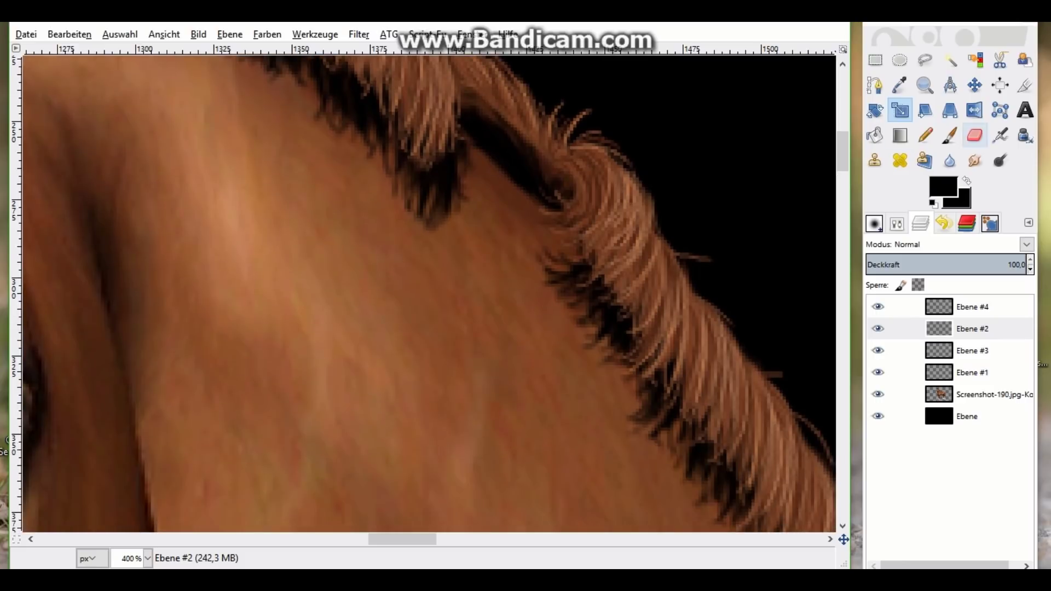
Erase the dark patch below the mane with the Eraser and default colours
left_click(974, 135)
key("d")
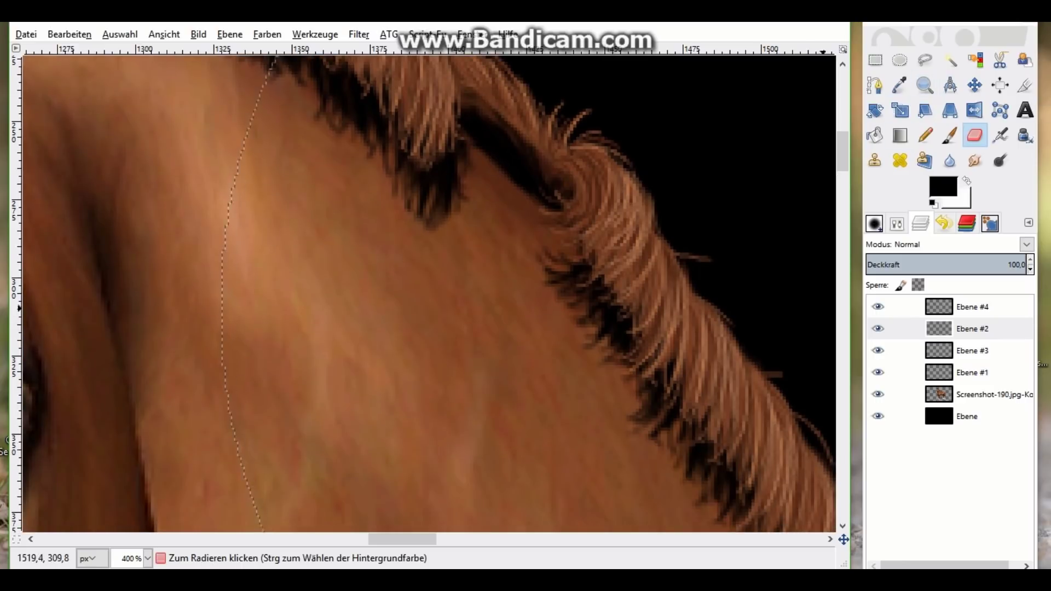
left_click(874, 223)
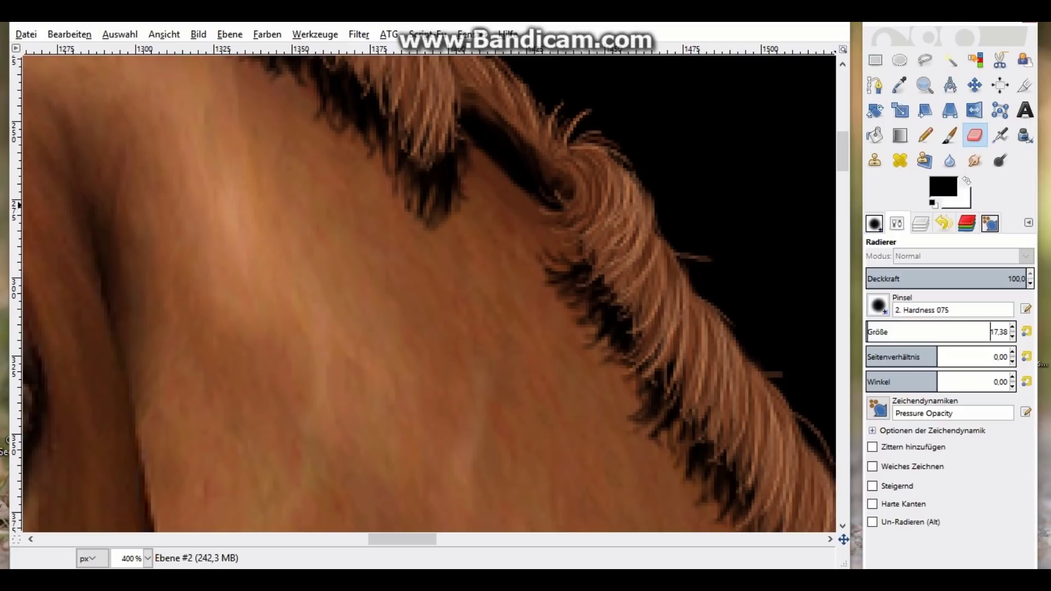
left_click(967, 223)
mouse_move(469, 117)
left_mouse_down()
mouse_move(523, 181)
mouse_move(491, 124)
mouse_move(476, 117)
mouse_move(517, 183)
left_mouse_up()
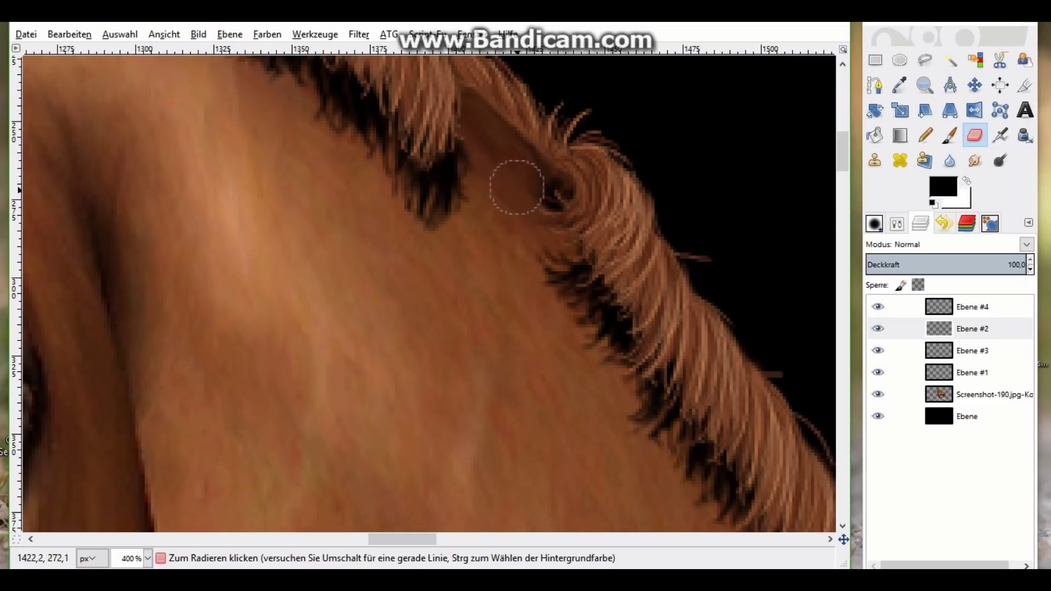
Erase the mane hair overlapping the ear's right edge
mouse_move(402, 539)
left_mouse_down()
mouse_move(358, 539)
mouse_move(392, 539)
left_mouse_up()
scroll(430, 292, "left", 10)
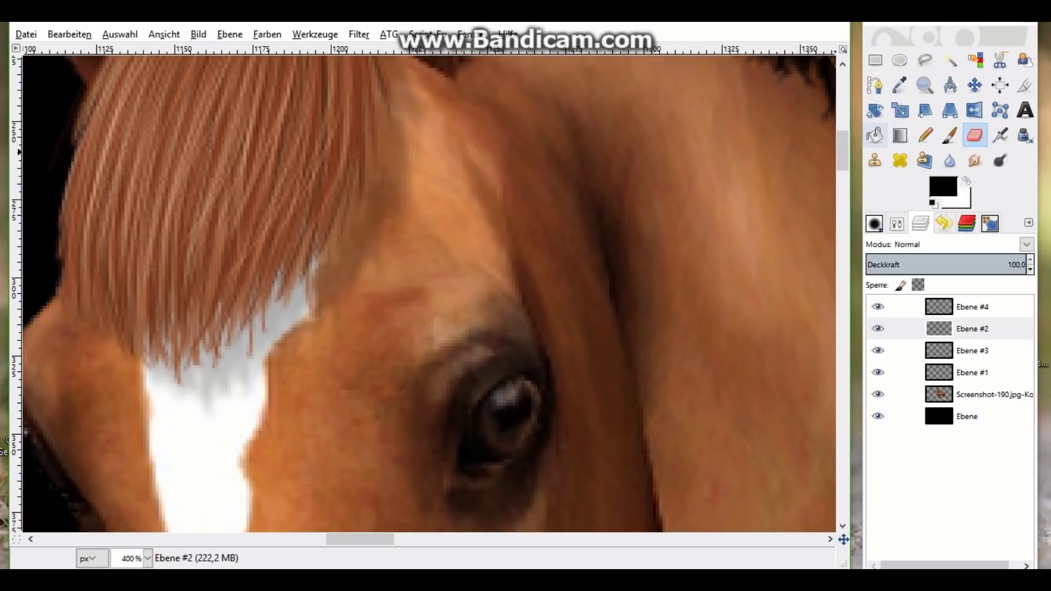
scroll(430, 293, "up", 3)
scroll(422, 228, "up", 5)
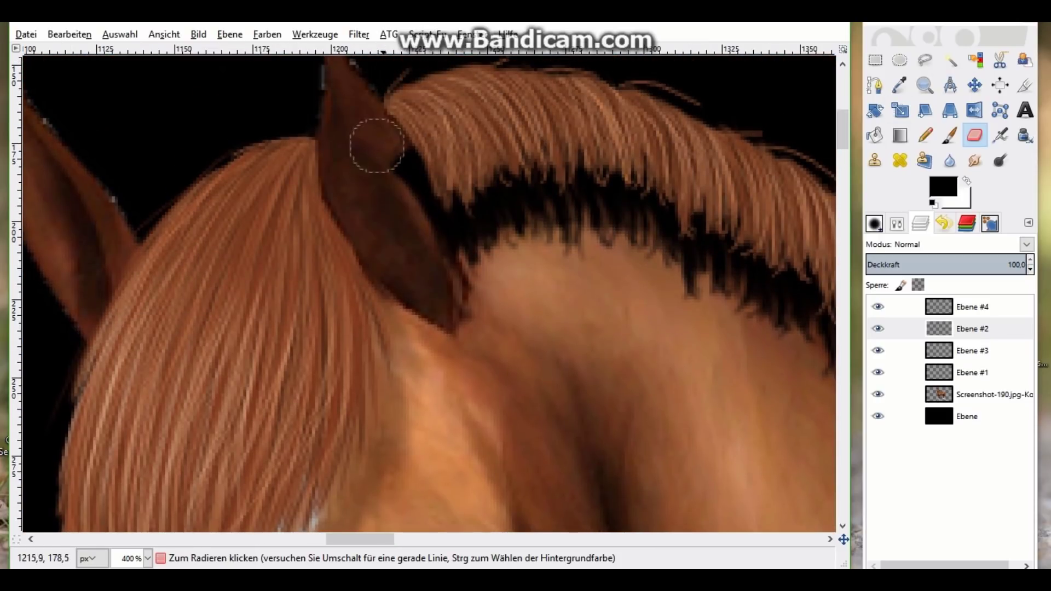
mouse_move(388, 144)
left_mouse_down()
mouse_move(449, 296)
mouse_move(427, 251)
left_mouse_up()
At 50% zoom, re-run the last Gaussian blur on Ebene #2
left_click(164, 34)
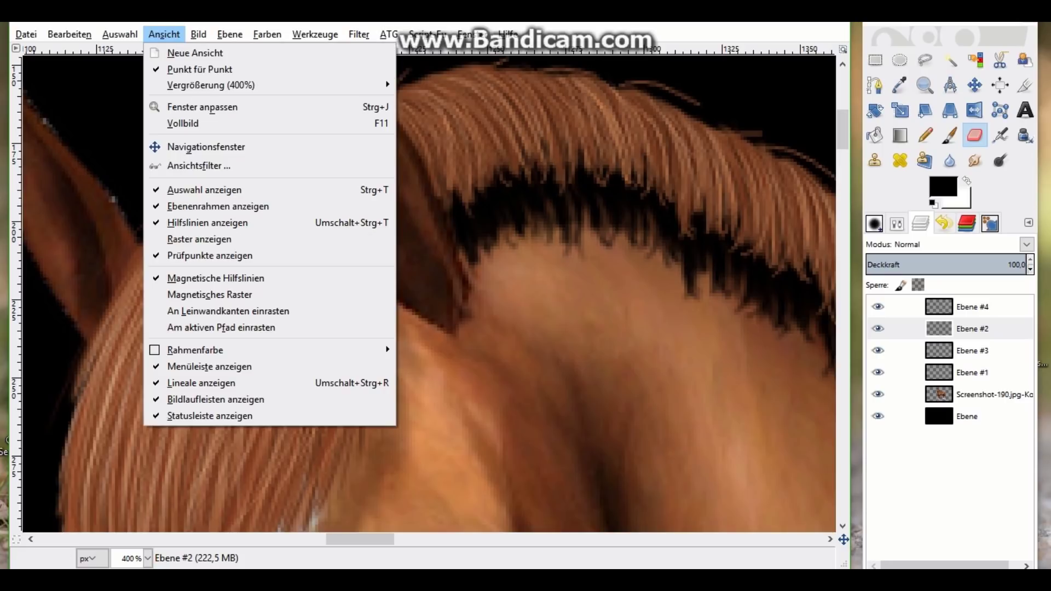
left_click(438, 254)
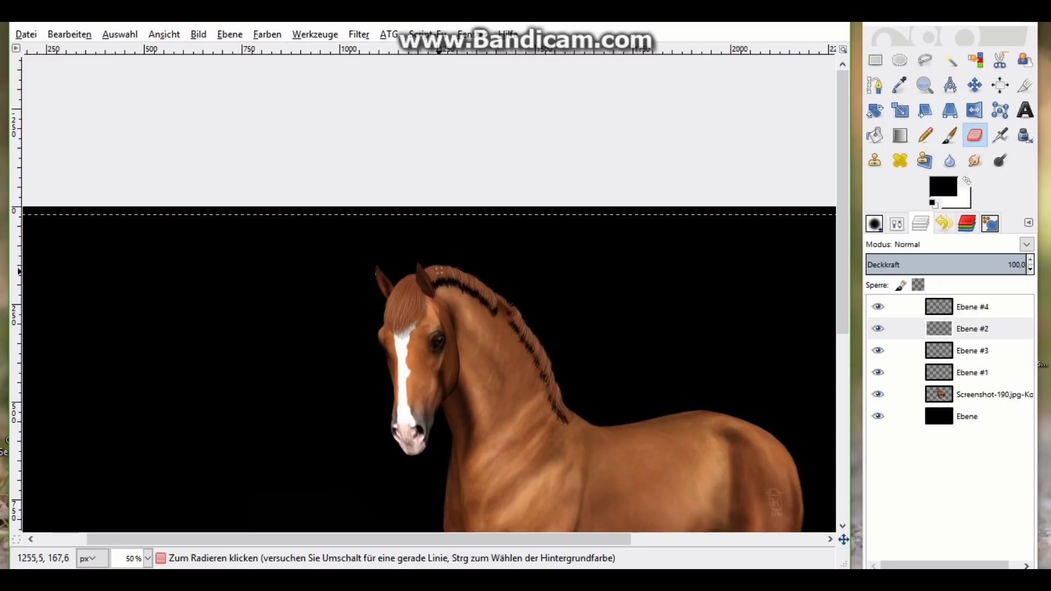
scroll(779, 190, "down", 5)
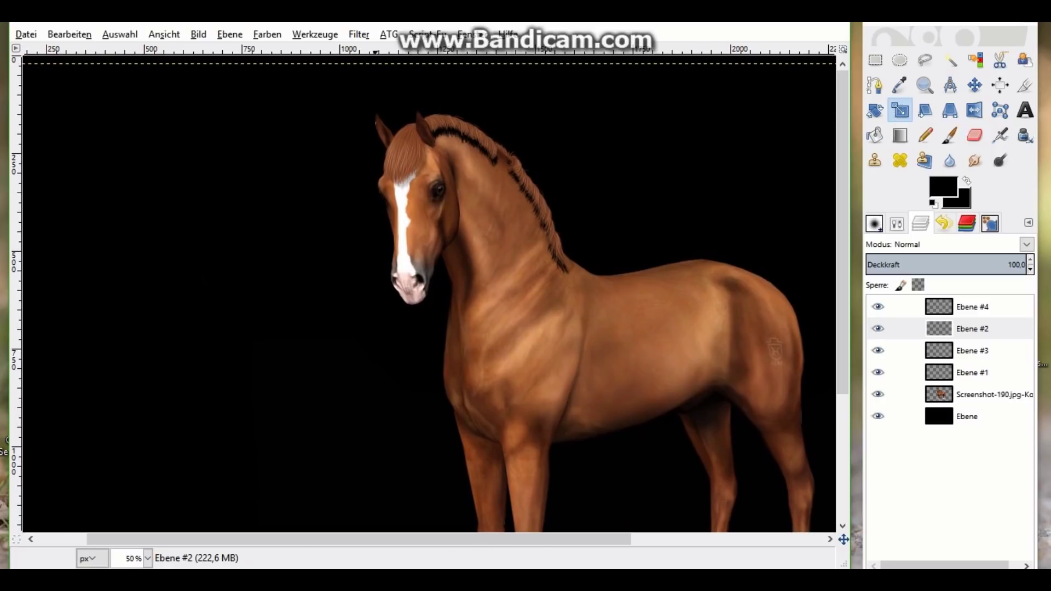
left_click(359, 34)
key("Up")
key("Up")
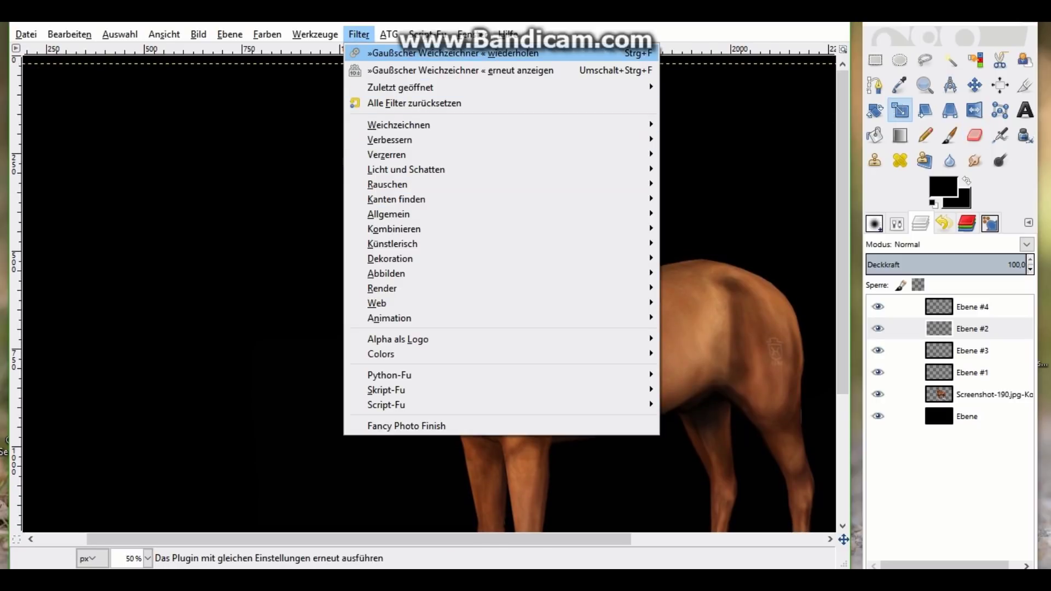
key("Return")
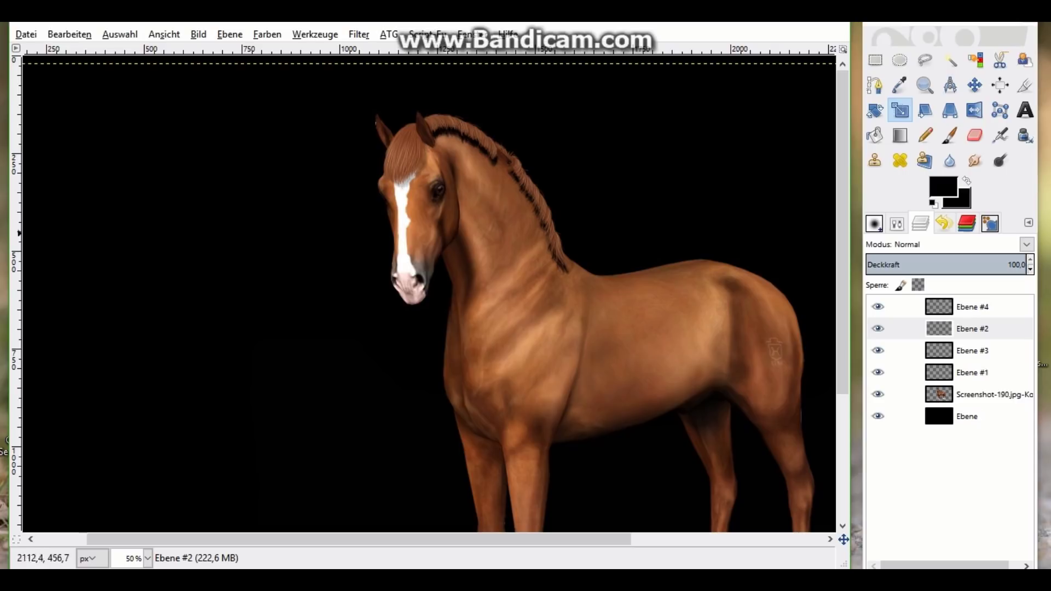
Lower Ebene #2's opacity to about 32.8
left_click(950, 268)
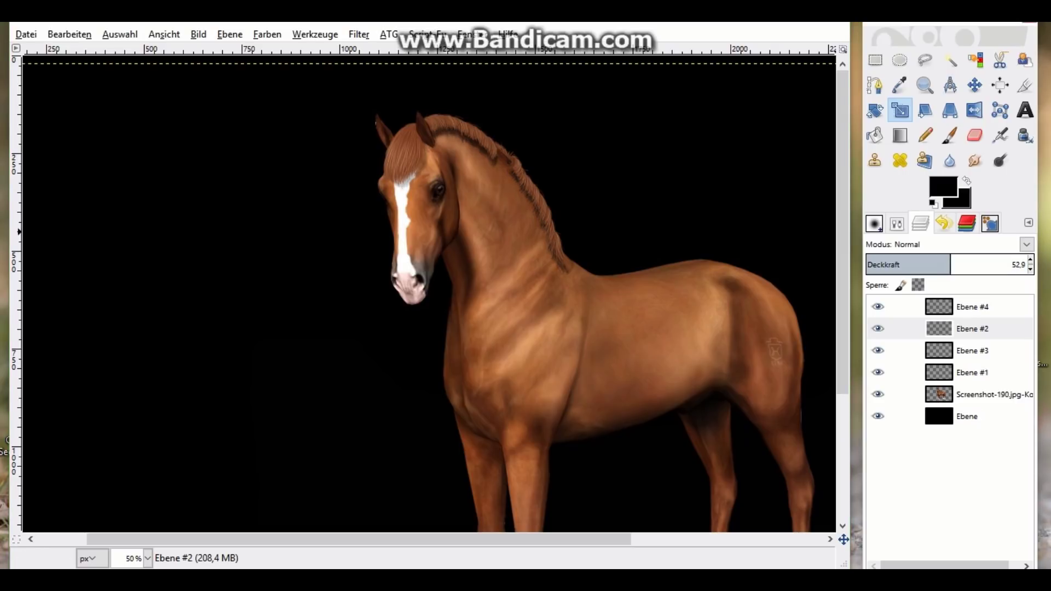
left_click_drag(950, 267, 930, 267)
left_click(972, 372)
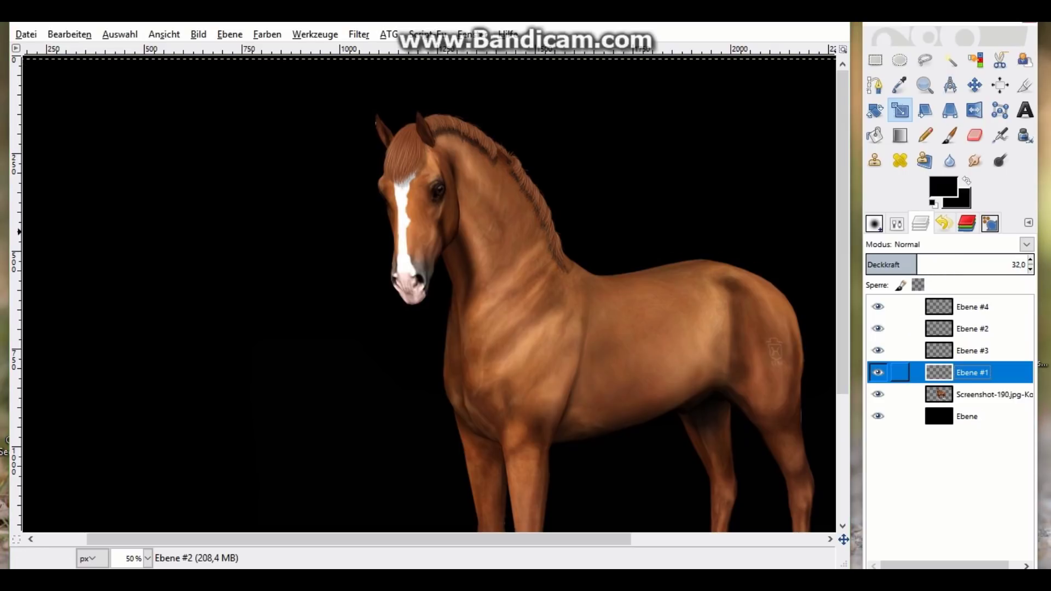
left_click(972, 307)
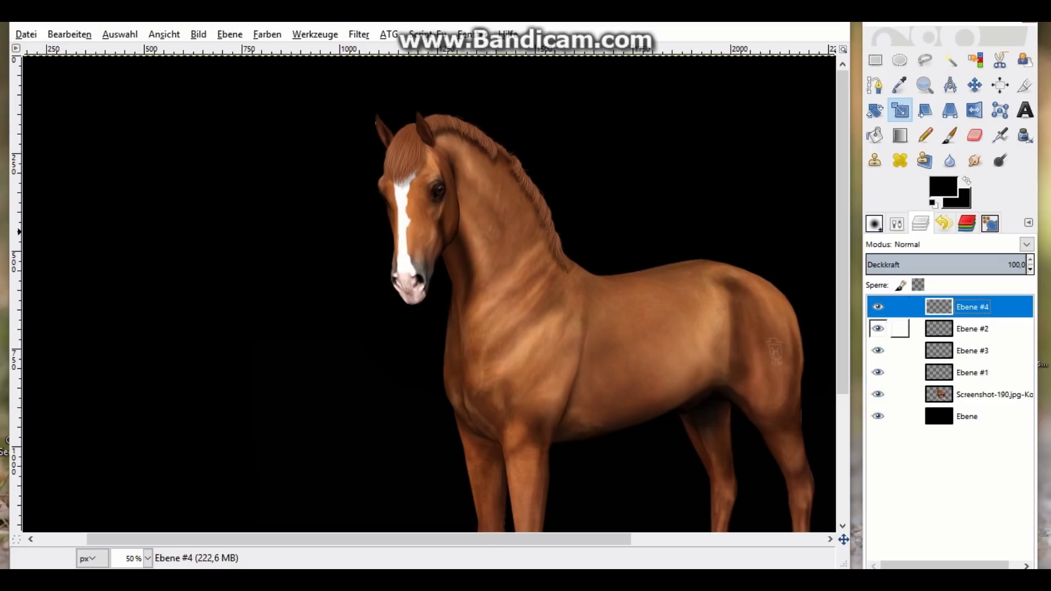
left_click(972, 328)
scroll(1012, 265, "down", 1)
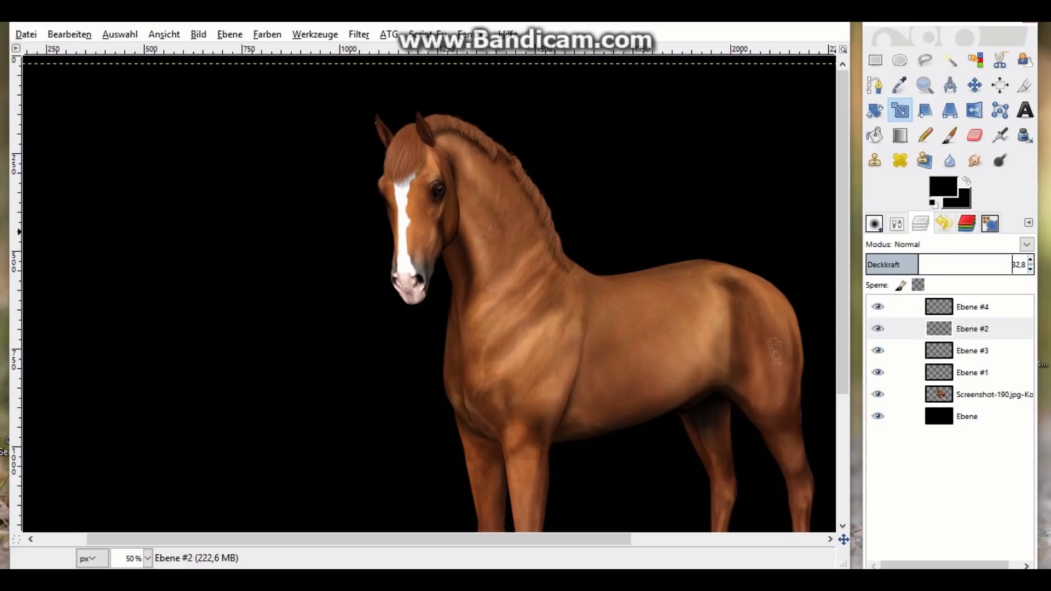
Select the Screenshot-190.jpg-Kopie layer and save as 'Baku's Dream (schwarzer Hintergrund).xcf'
left_click(972, 394)
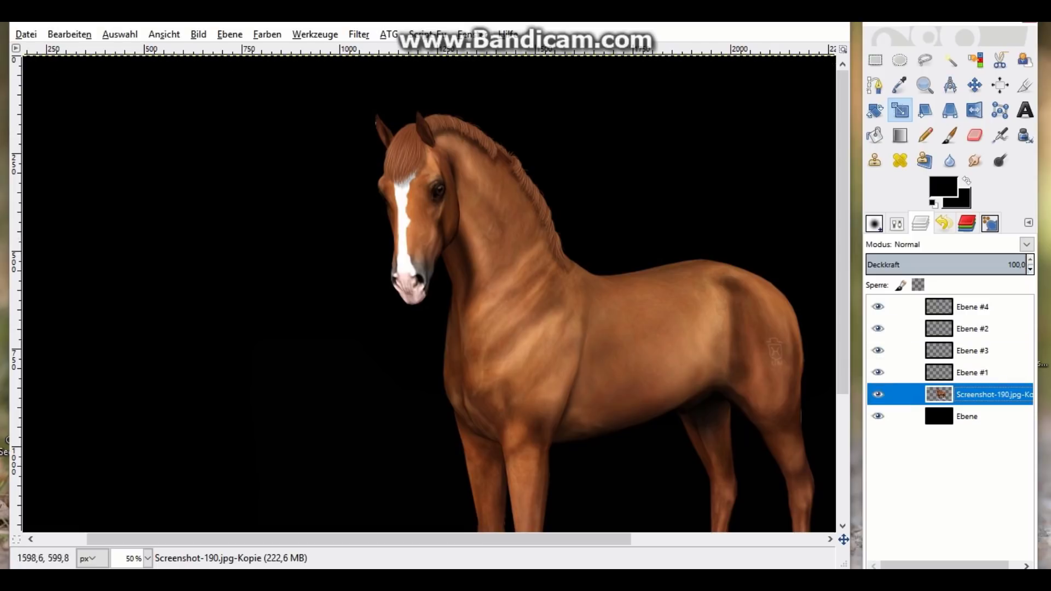
left_click(27, 34)
left_click(72, 158)
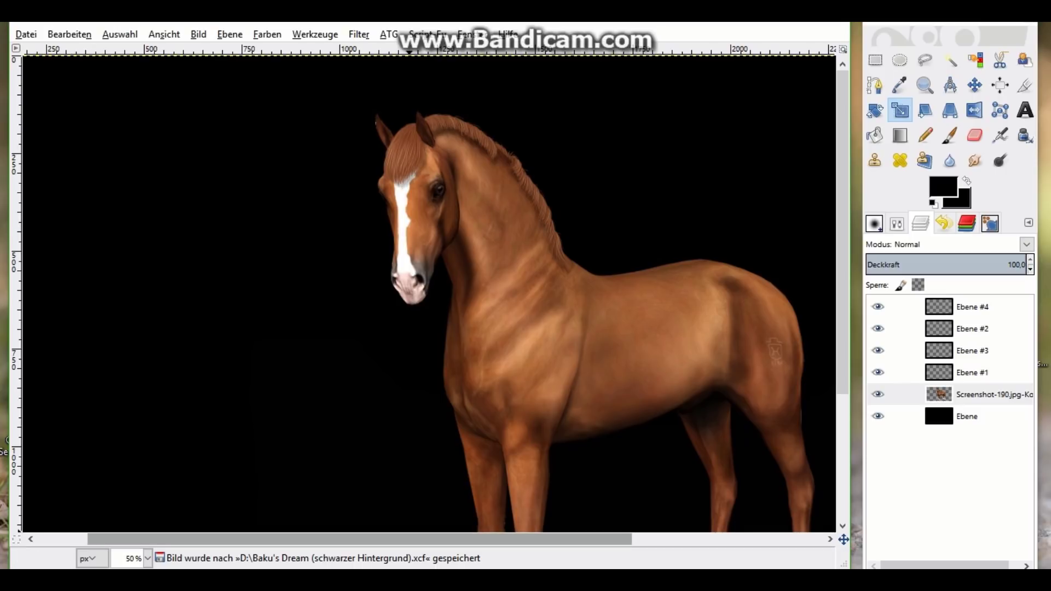
Raise Ebene #2's opacity slightly to 33.8
left_click_drag(359, 539, 438, 539)
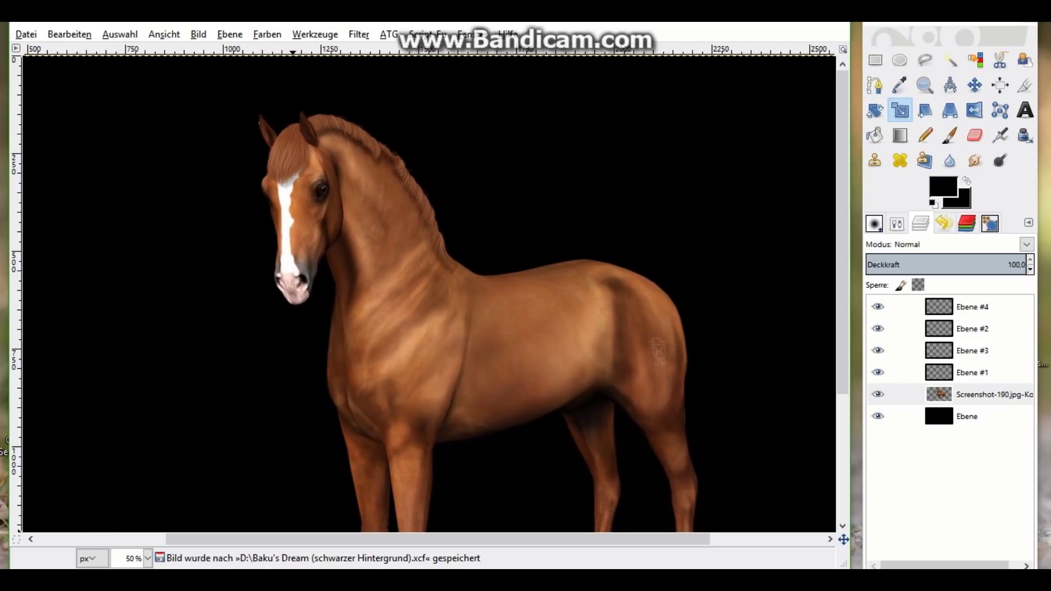
left_click(900, 328)
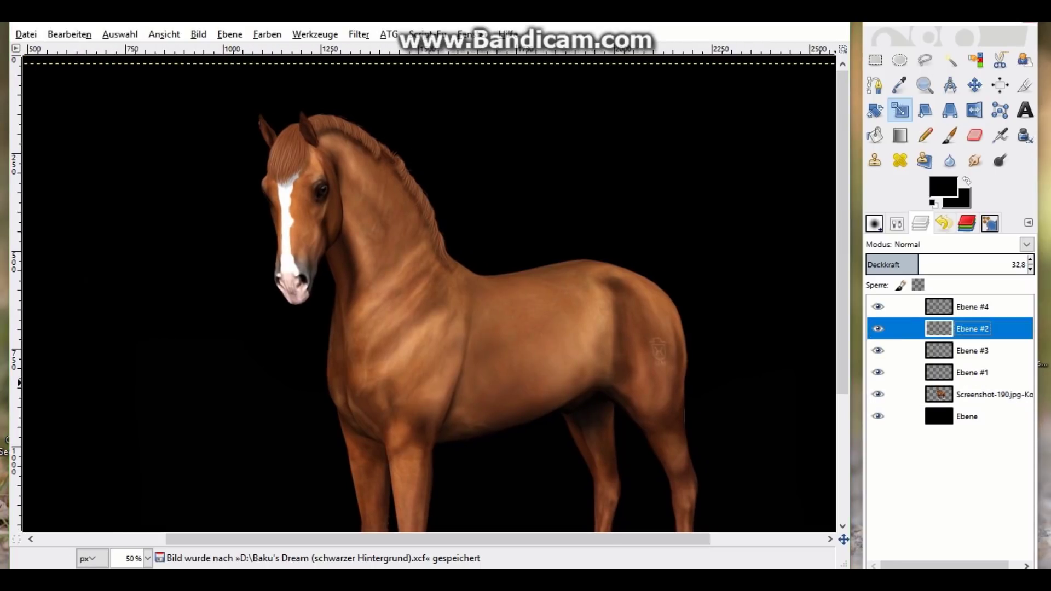
left_click(1030, 260)
left_click(1031, 261)
left_click(1030, 261)
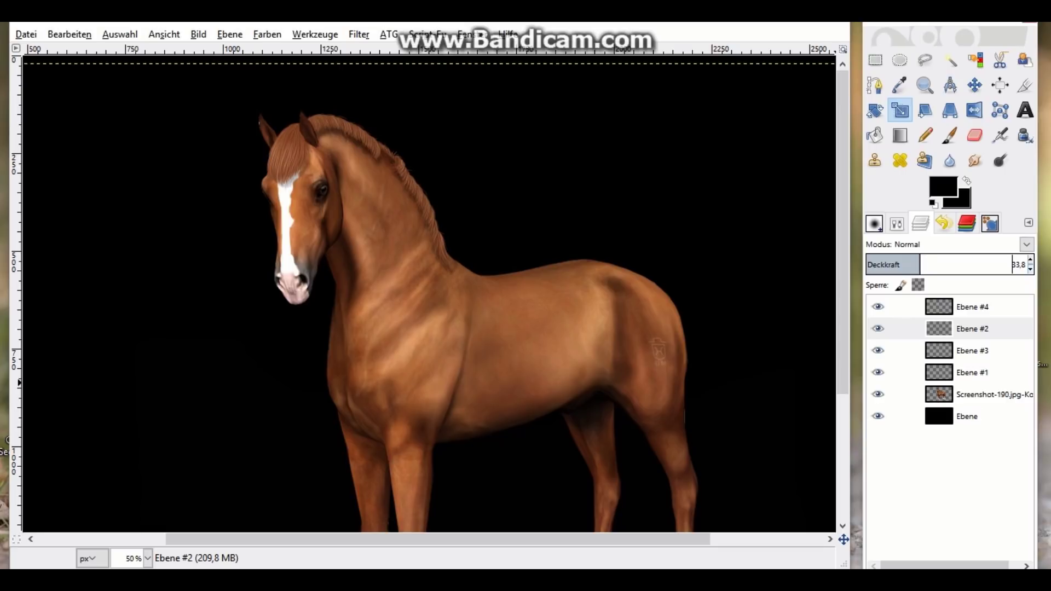
Select the Screenshot-190.jpg-Kopie layer and save the image again
left_click(892, 394)
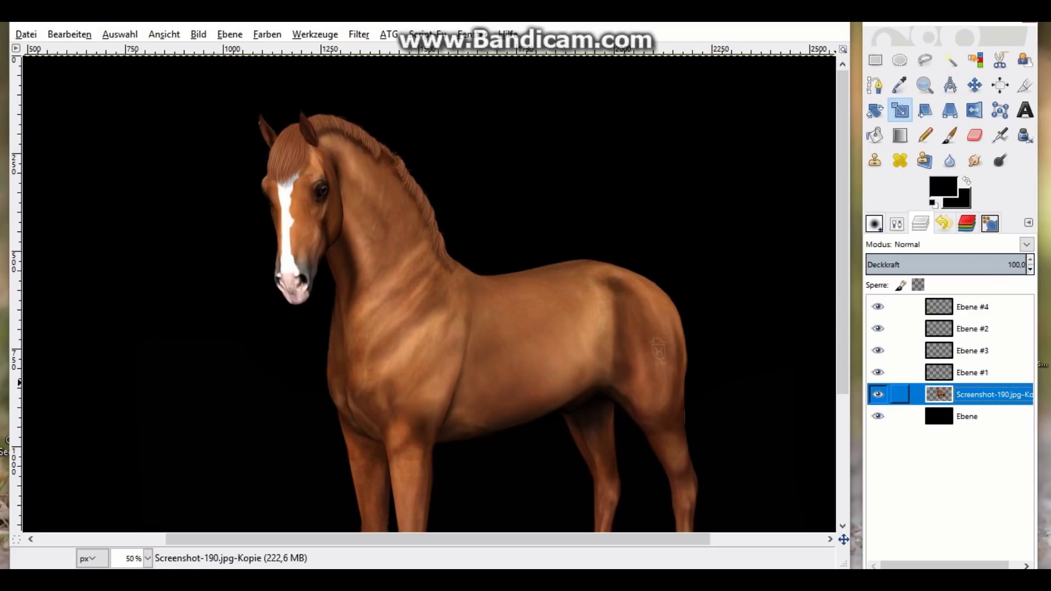
left_click(26, 34)
left_click(54, 160)
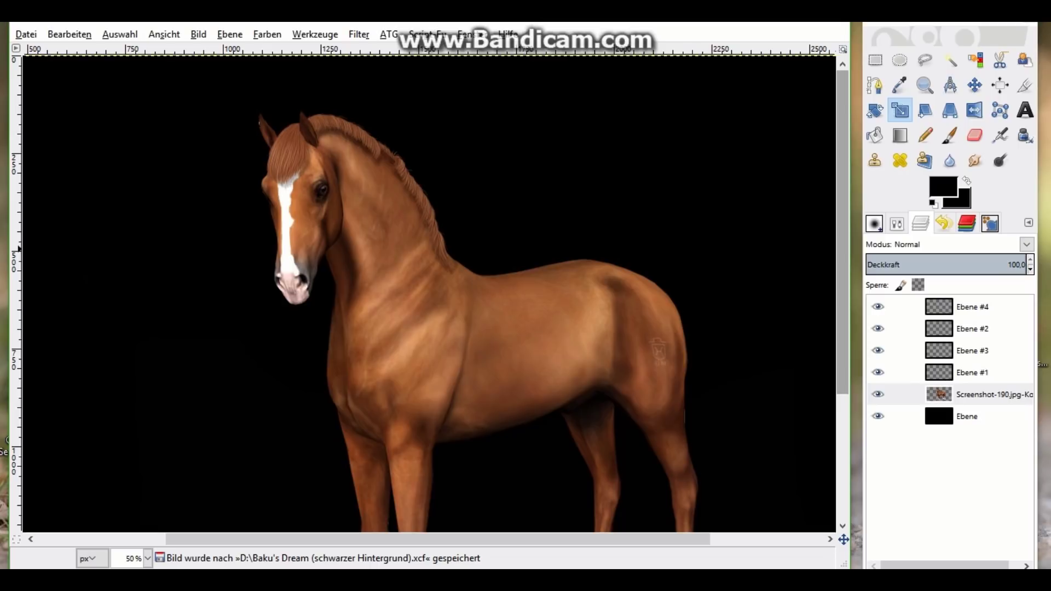
Move Ebene #1 lower in the layer stack and make the black background layer 'Ebene' active
scroll(427, 248, "down", 2)
scroll(427, 248, "down", 2)
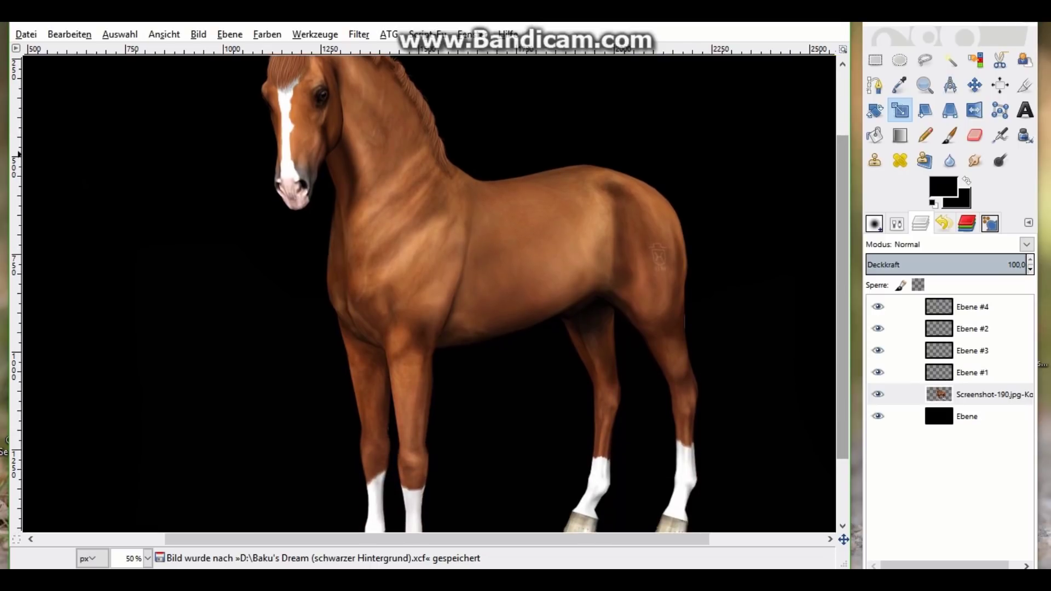
scroll(427, 155, "up", 2)
scroll(427, 155, "up", 1)
scroll(426, 155, "up", 1)
mouse_move(942, 372)
left_mouse_down()
mouse_move(971, 395)
mouse_move(879, 398)
left_mouse_up()
left_click(898, 416)
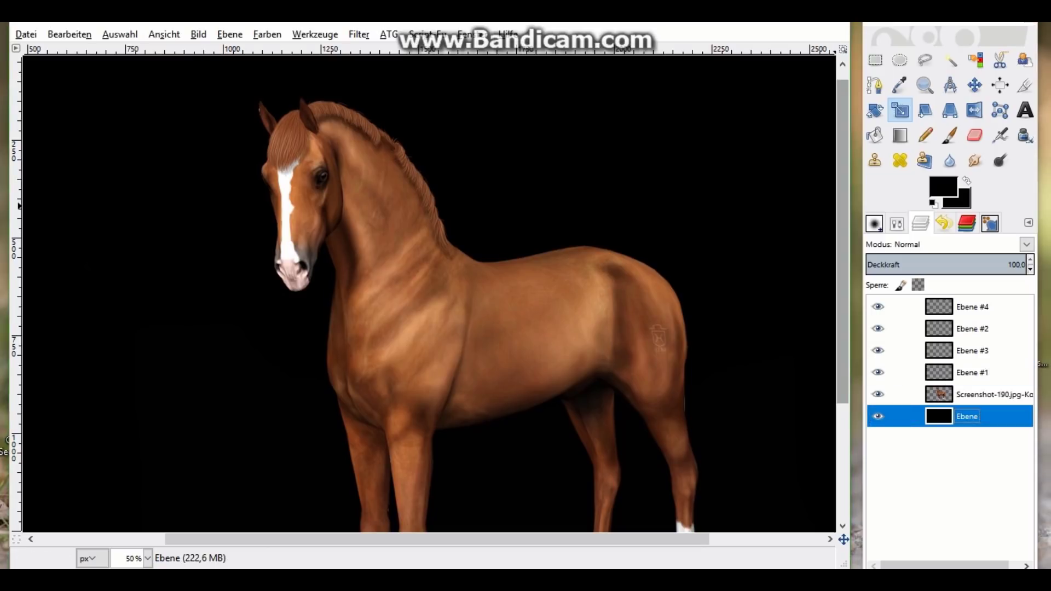
scroll(429, 293, "down", 5)
scroll(430, 293, "up", 2)
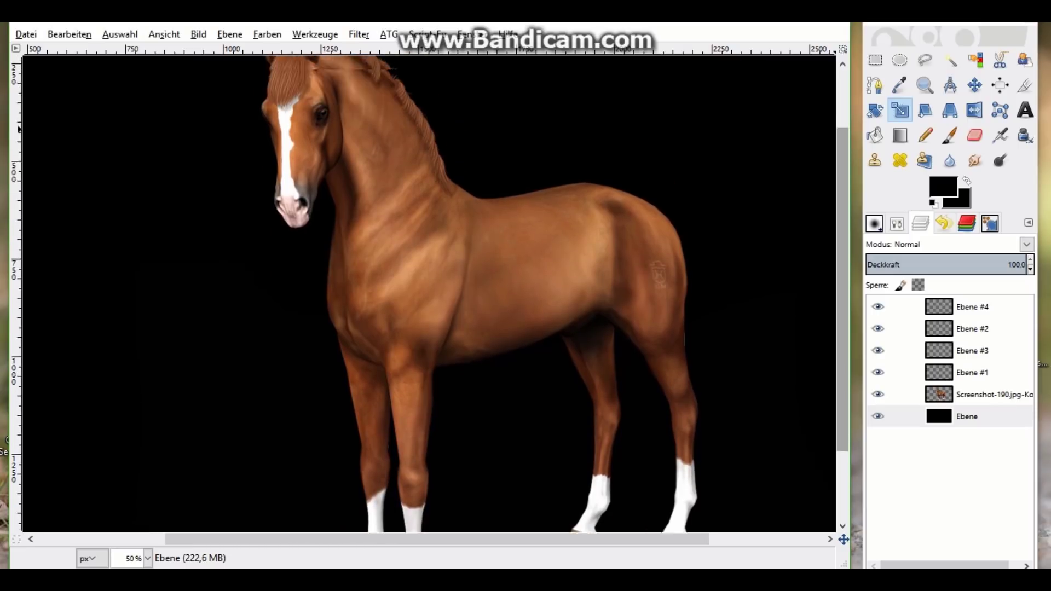
scroll(430, 292, "up", 3)
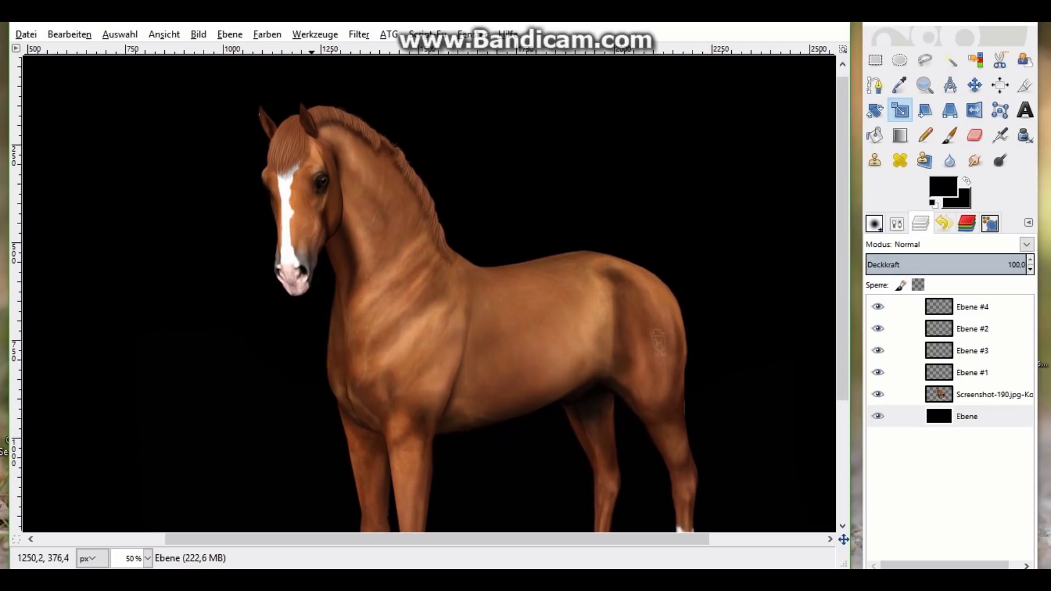
left_click(230, 34)
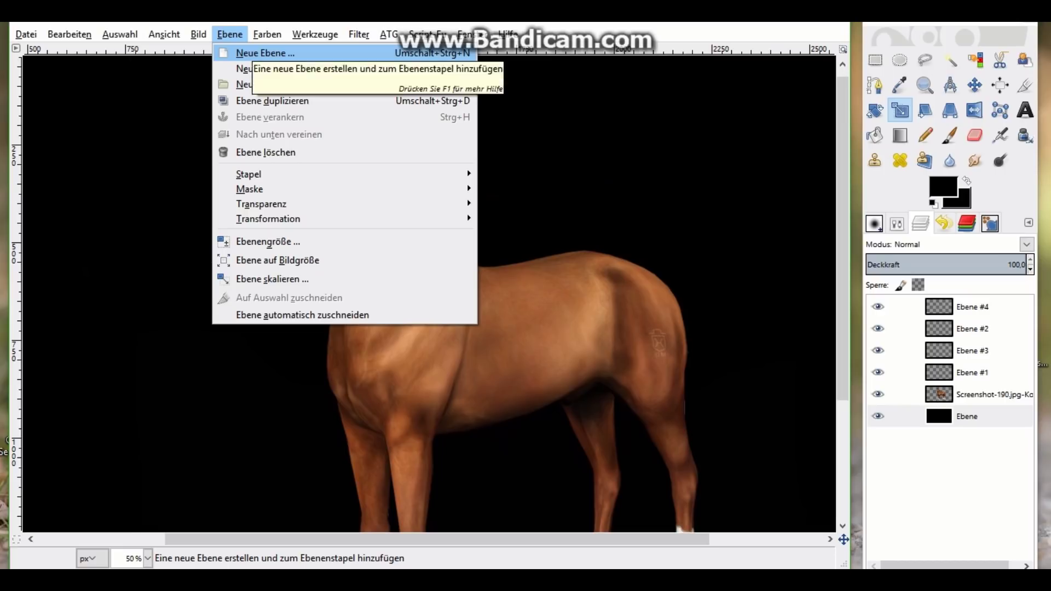
Create a new layer Ebene #5 above the black background
left_click(258, 54)
key("Return")
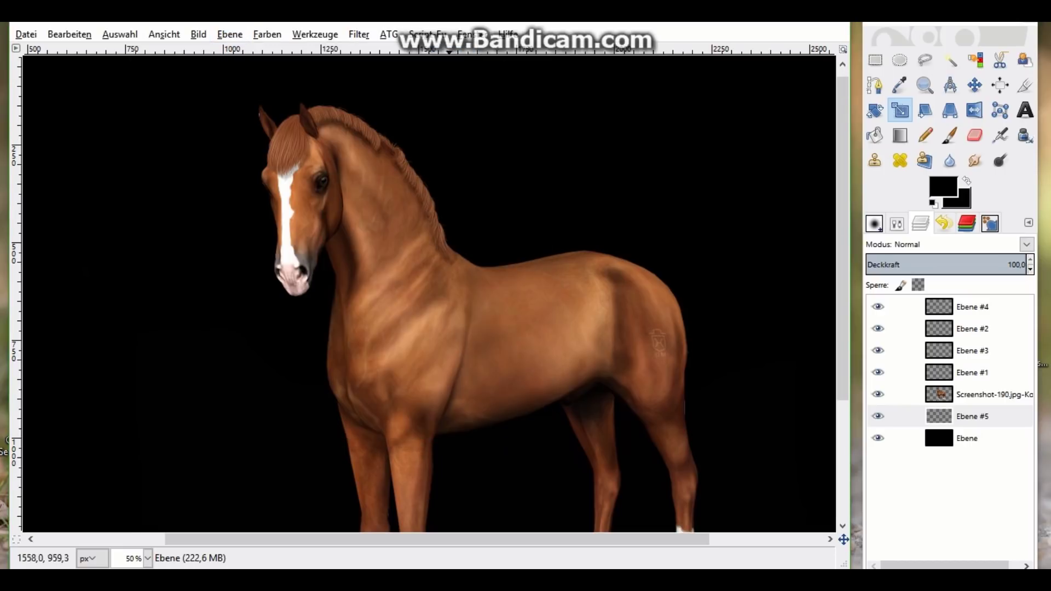
scroll(430, 296, "down", 2)
scroll(430, 296, "down", 2)
Set up the paintbrush with a brown foreground colour and smooth stroke turned off
left_click(950, 136)
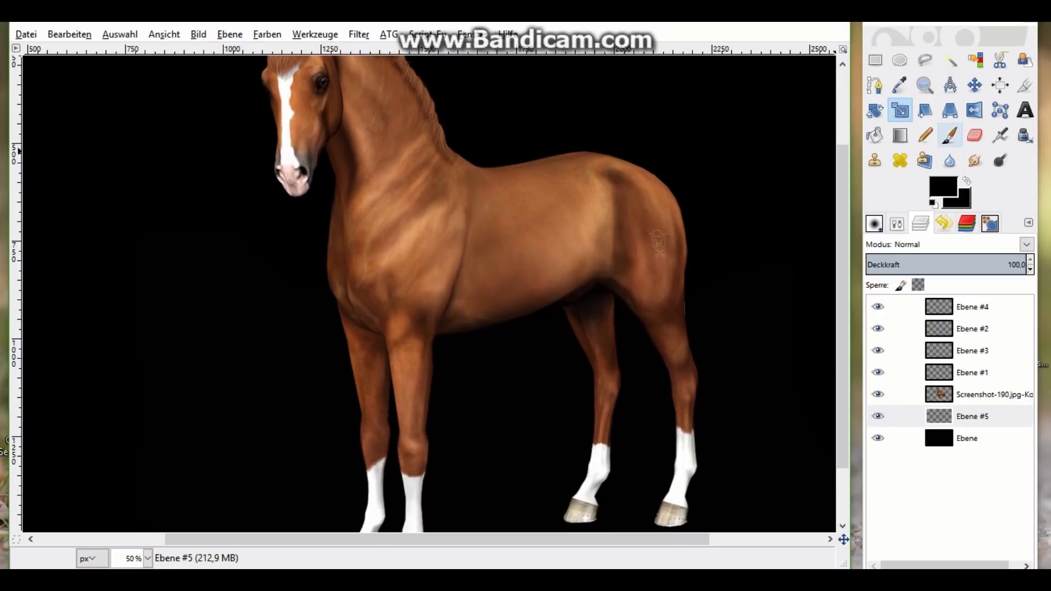
left_click(942, 186)
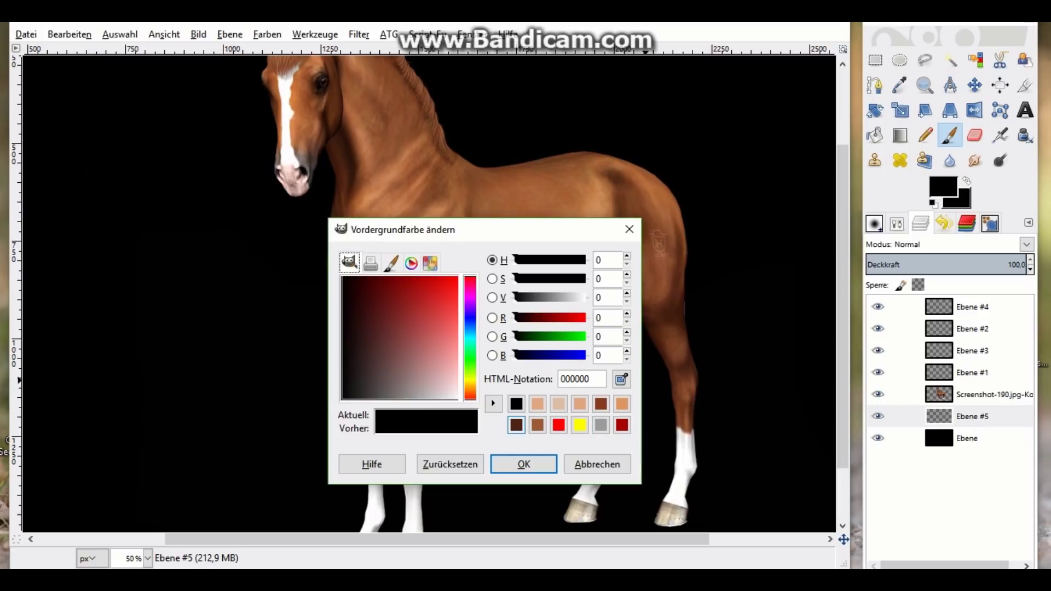
left_click(538, 425)
left_click(524, 465)
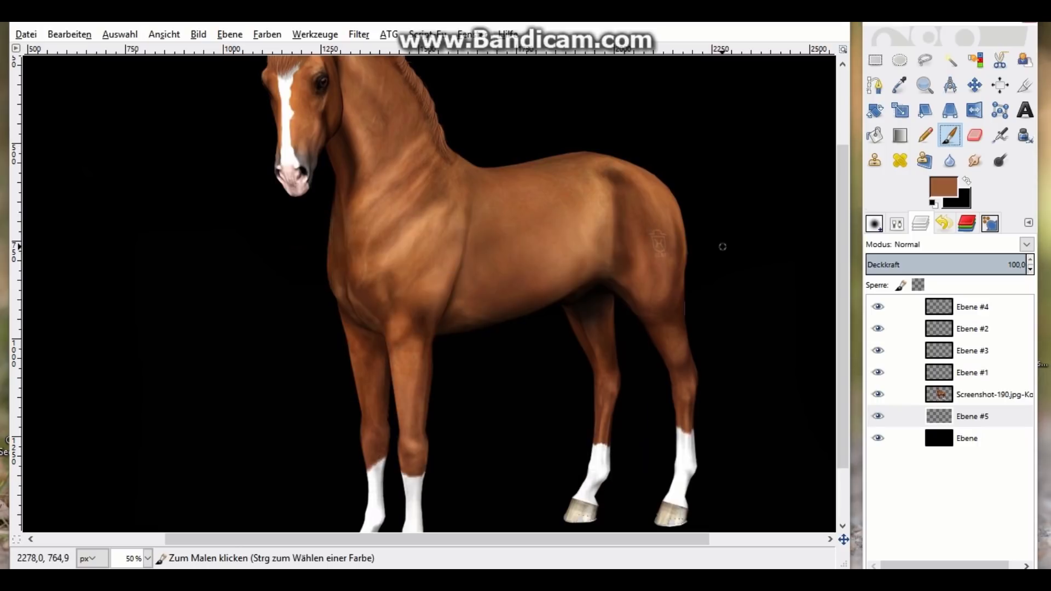
left_click(874, 223)
left_click(872, 467)
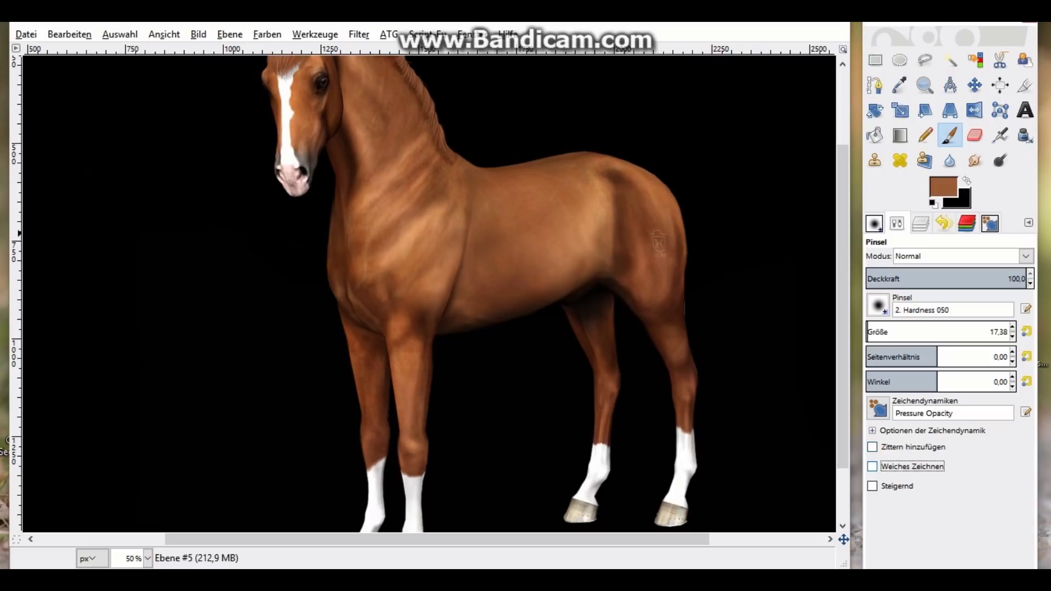
scroll(990, 332, "up", 5)
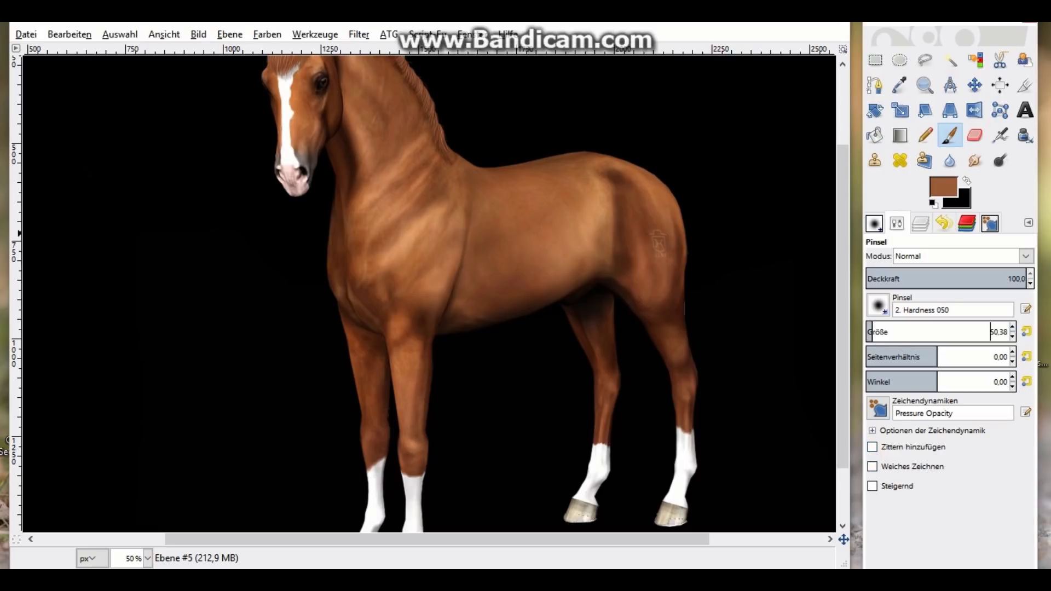
left_click(921, 224)
scroll(843, 307, "up", 3)
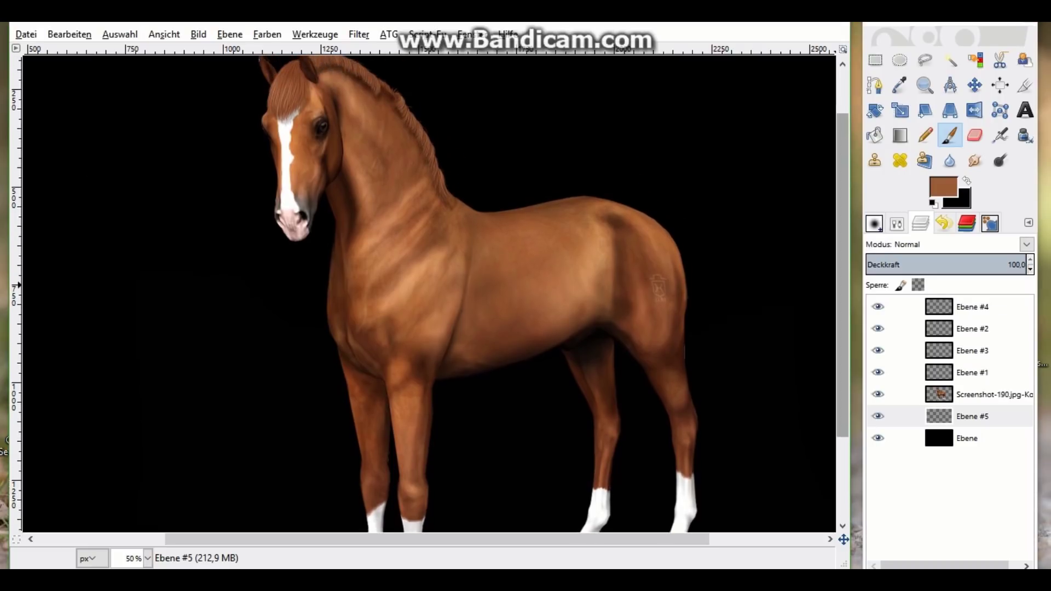
scroll(843, 307, "up", 2)
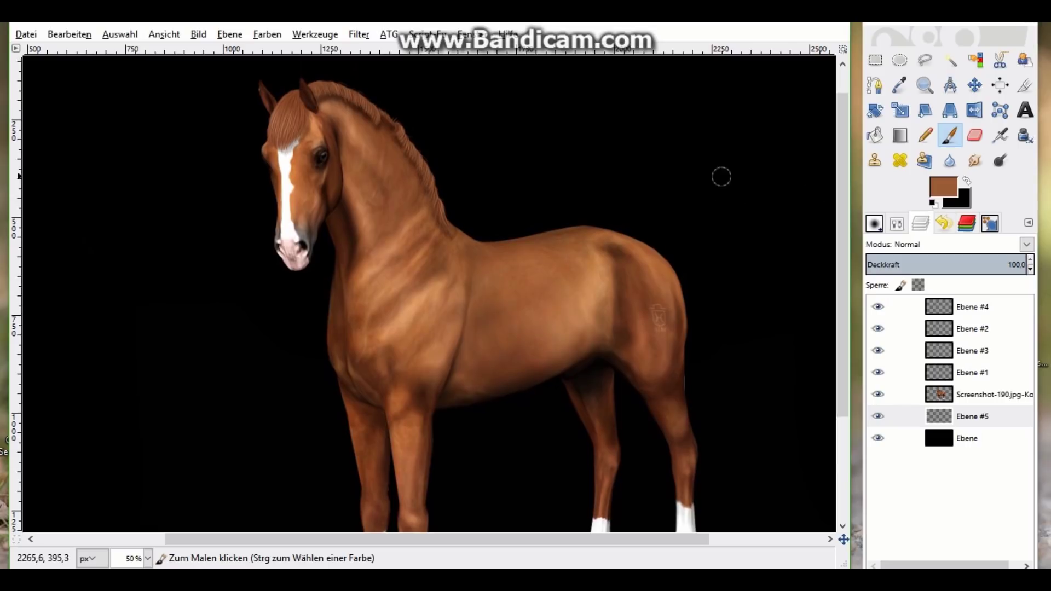
Paint brown, darker reddish-brown and dark brown test dabs on Ebene #5
left_click(742, 195)
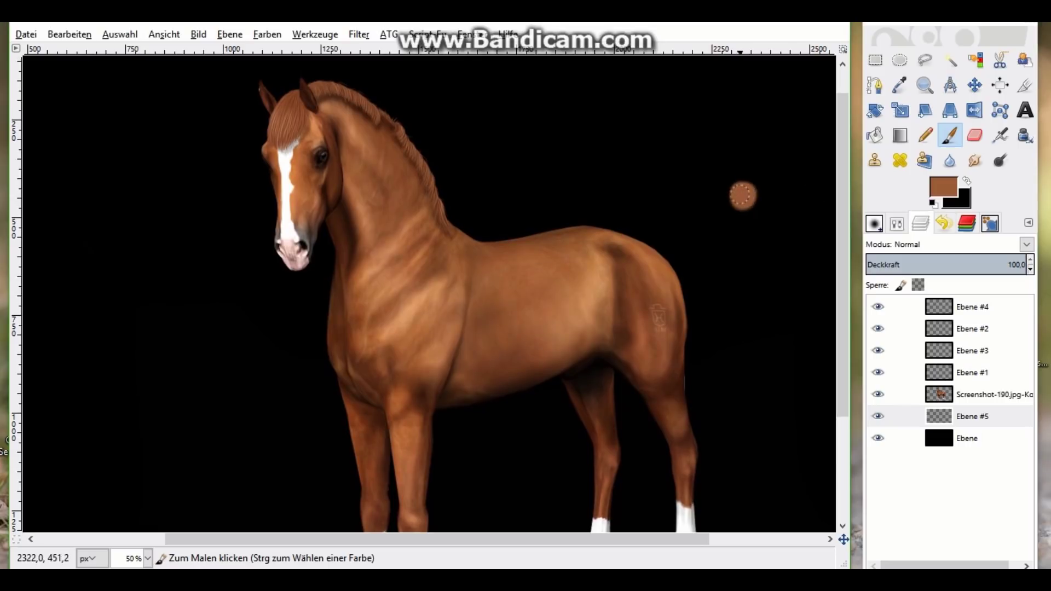
left_click(943, 186)
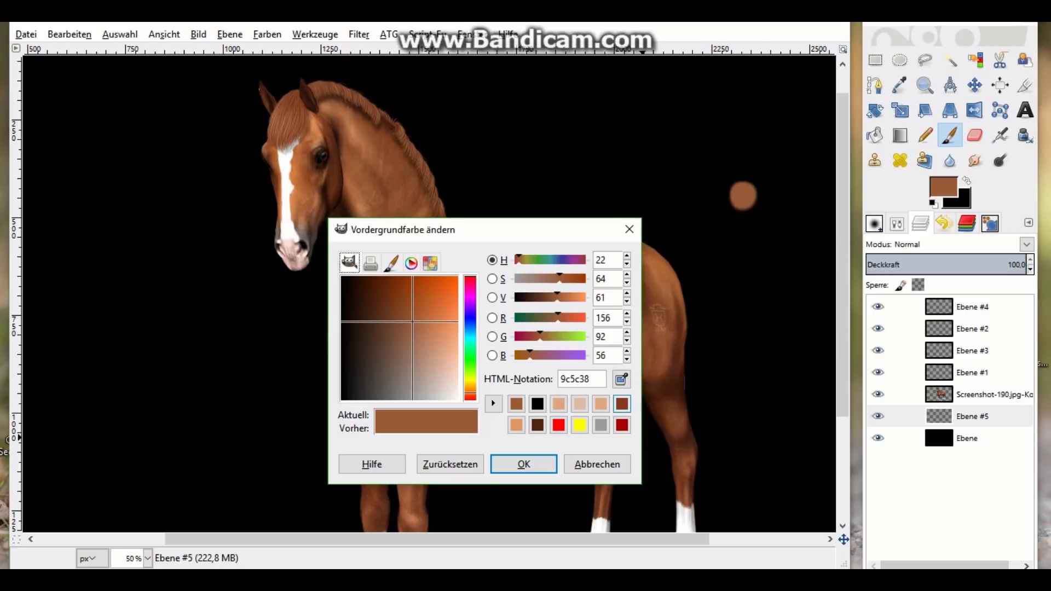
left_click(622, 404)
left_click(524, 464)
left_click_drag(747, 197, 759, 198)
left_click(942, 186)
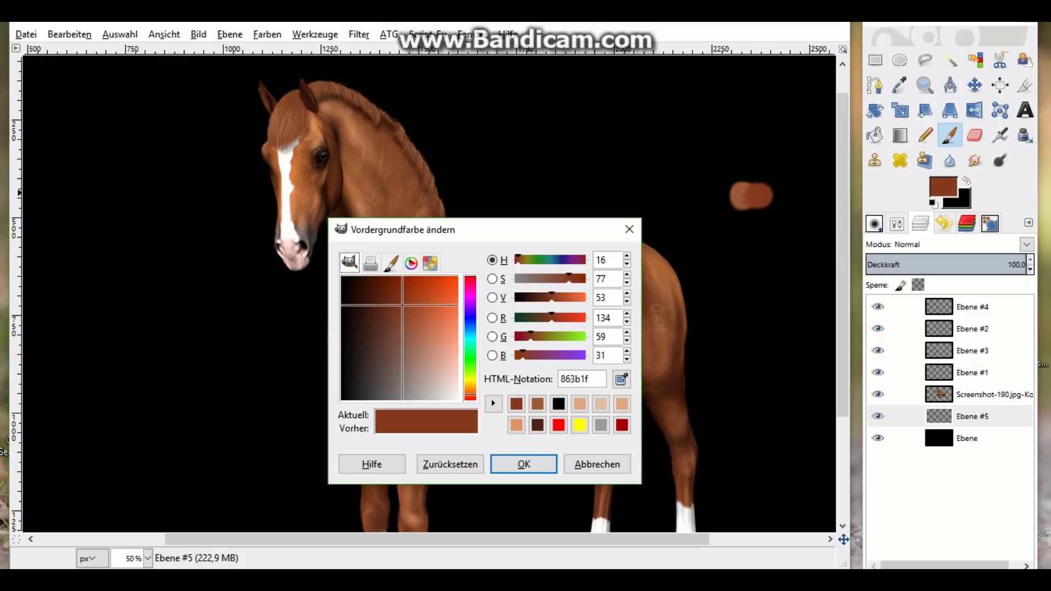
left_click(538, 426)
left_click(524, 464)
left_click(777, 194)
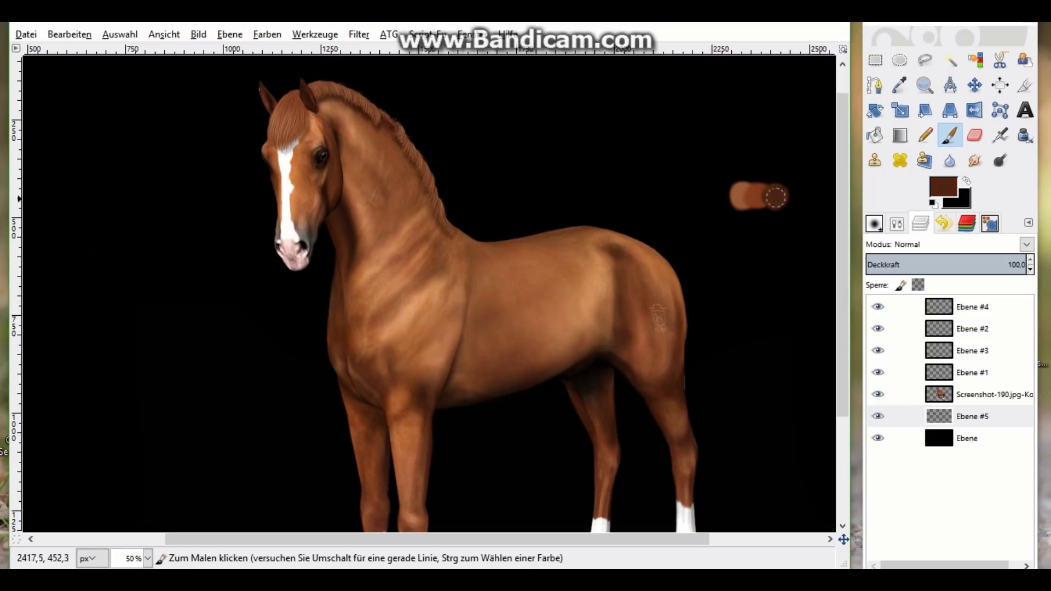
Add light peach dabs (df9764, dfa881) to the left of the swatch row
left_click(943, 186)
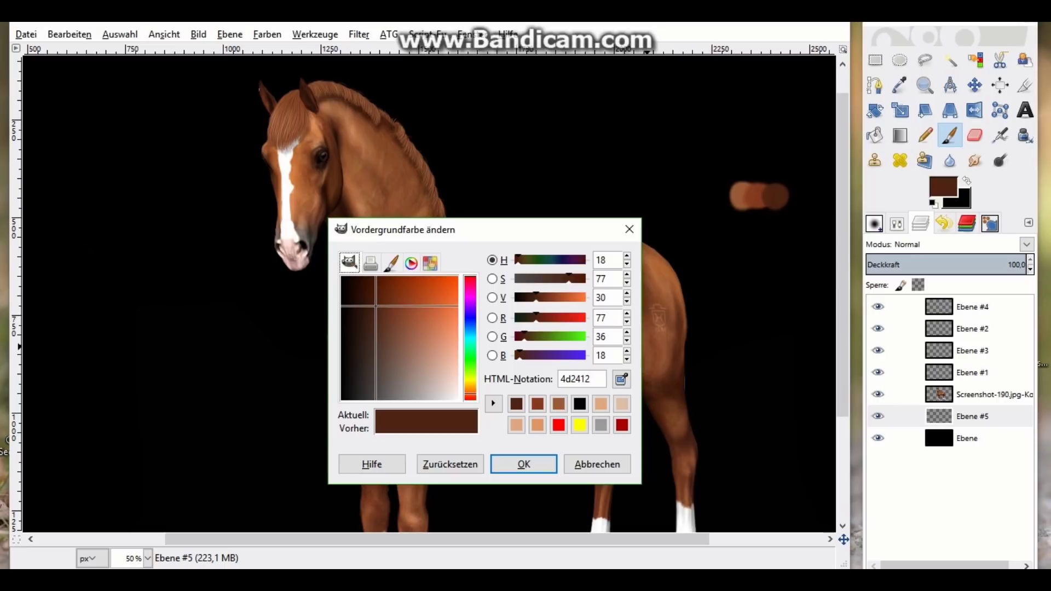
left_click(537, 425)
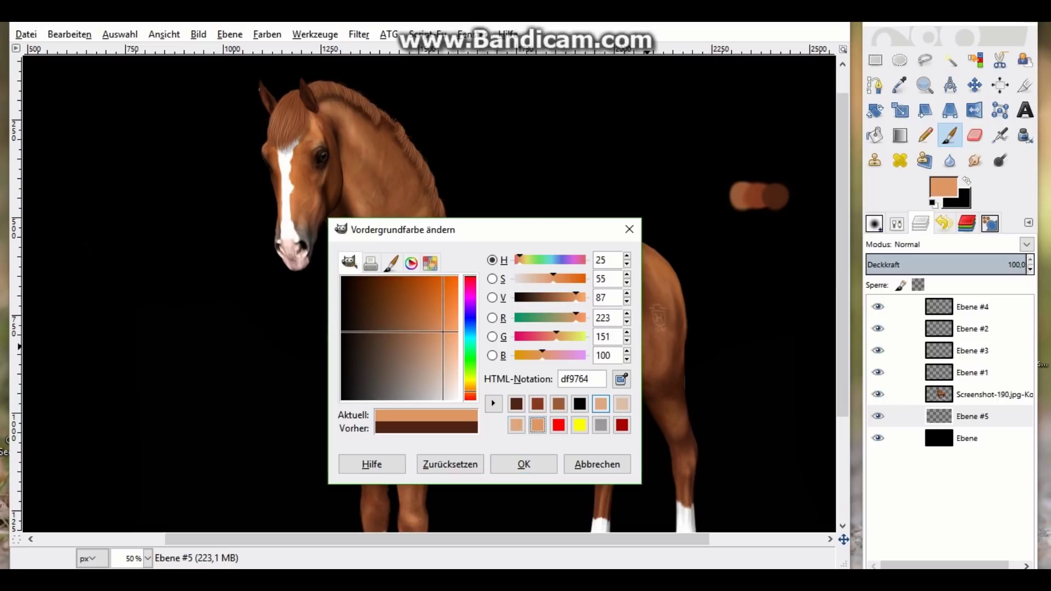
left_click(516, 425)
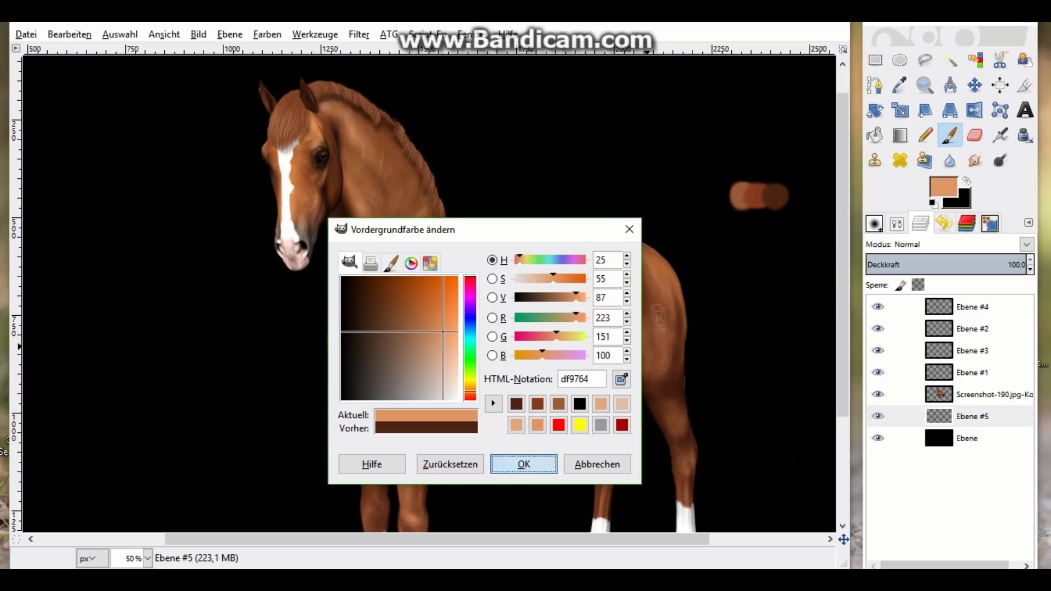
left_click(524, 464)
left_click(723, 195)
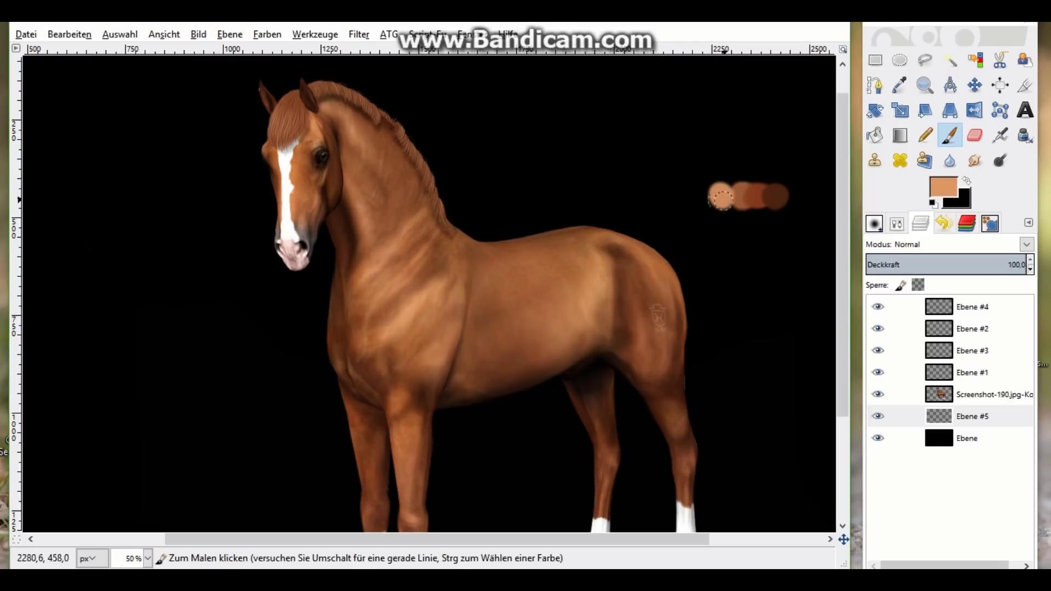
left_click(943, 186)
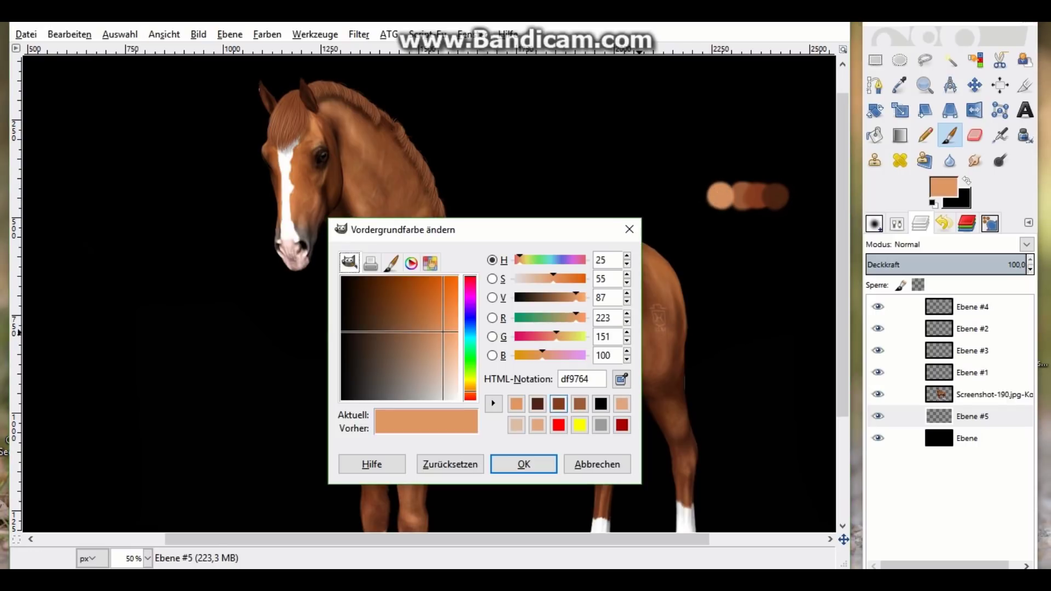
left_click(537, 426)
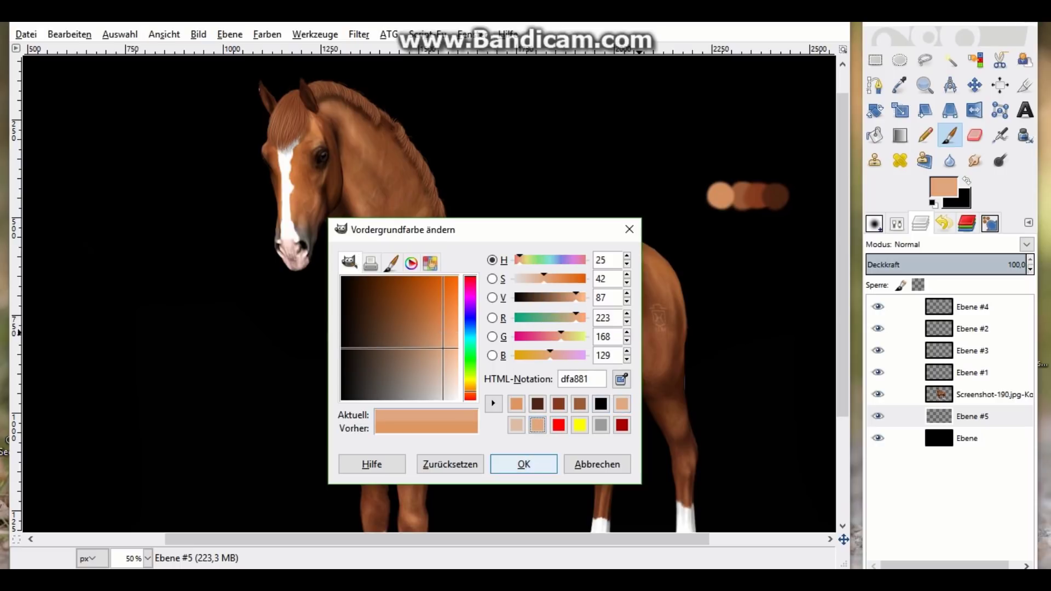
left_click(524, 464)
left_click(699, 195)
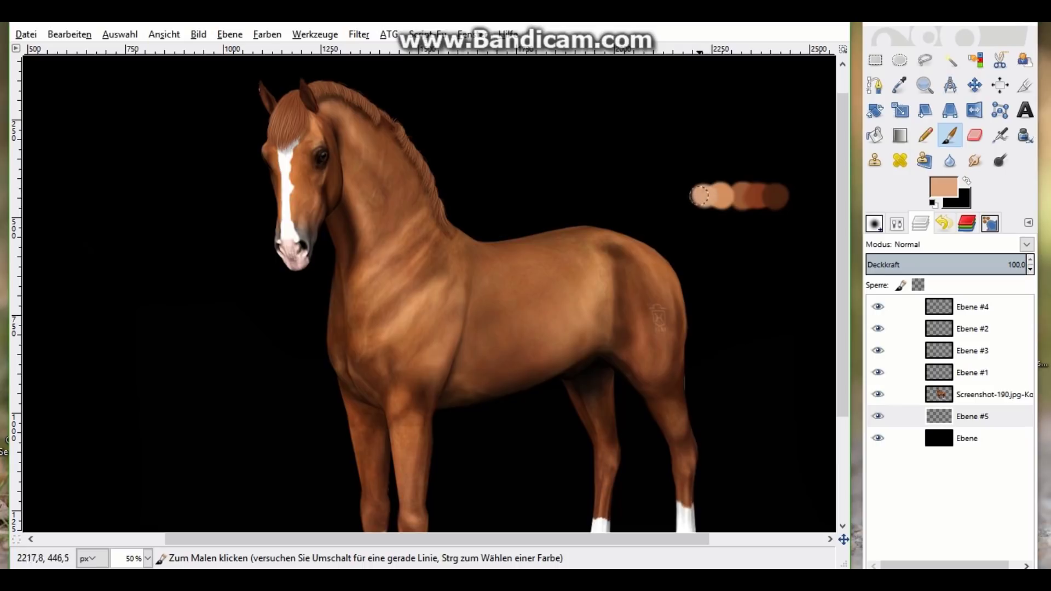
Dab a paler peach at the row's left end, then sample the medium brown with Color Picker
left_click(943, 187)
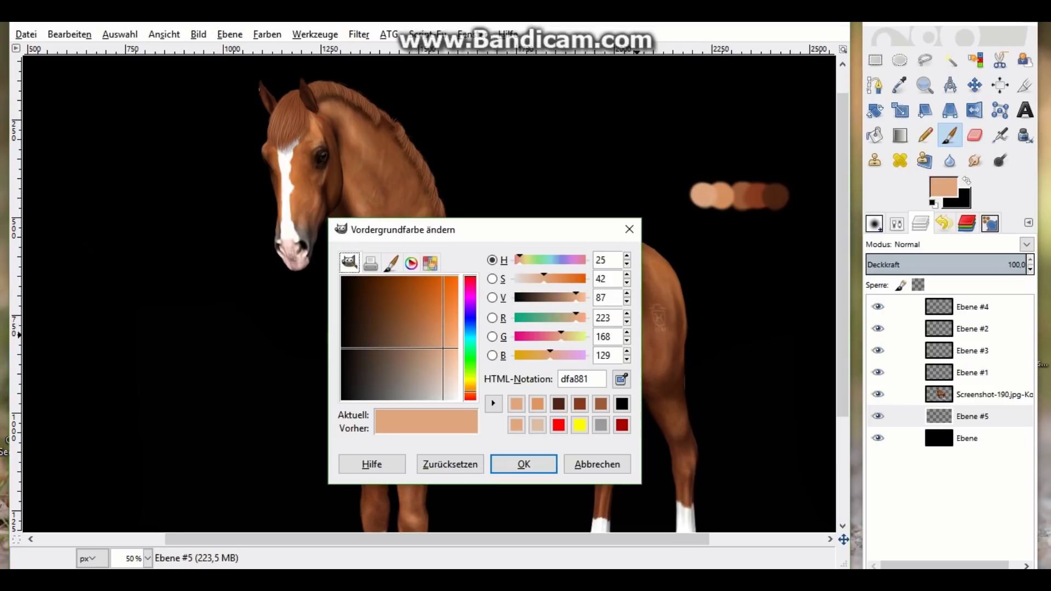
left_click(537, 425)
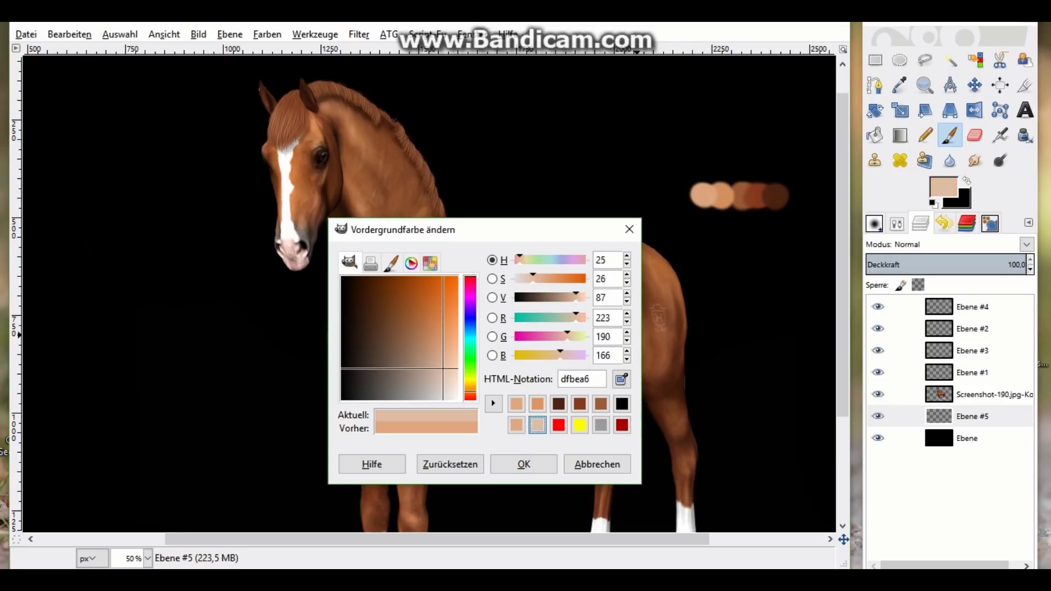
left_click(524, 464)
left_click(683, 194)
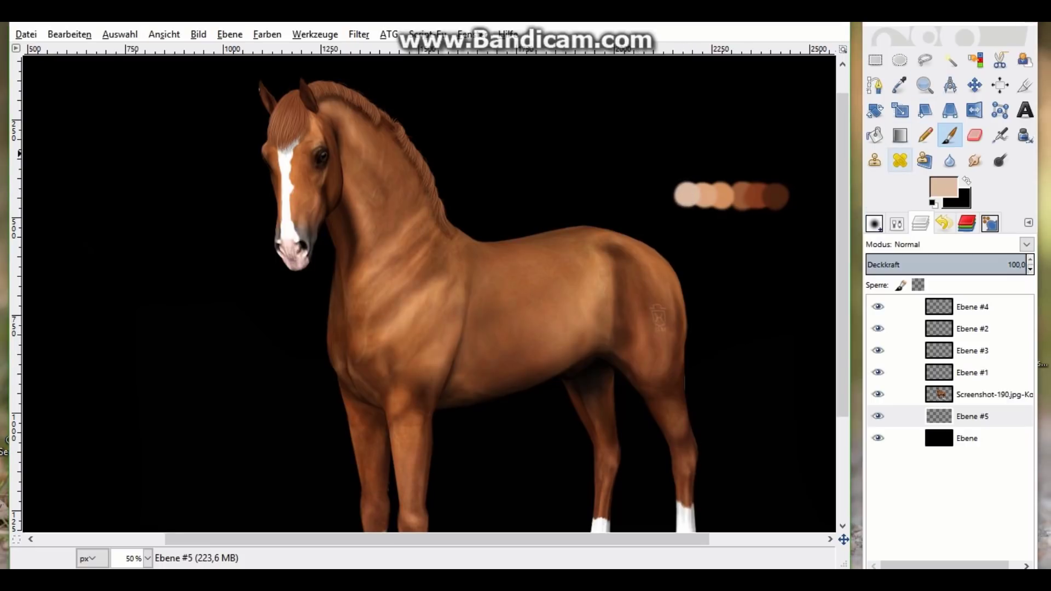
left_click(899, 85)
left_click(739, 195)
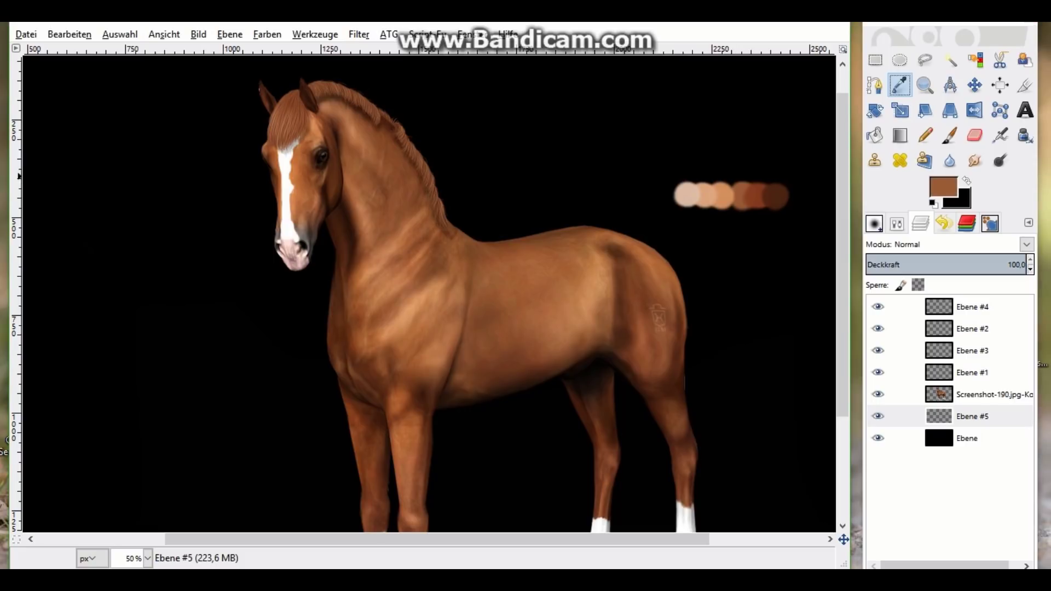
left_click(874, 224)
Turn Weiches Zeichnen back on and set the brush size to 4
key("p")
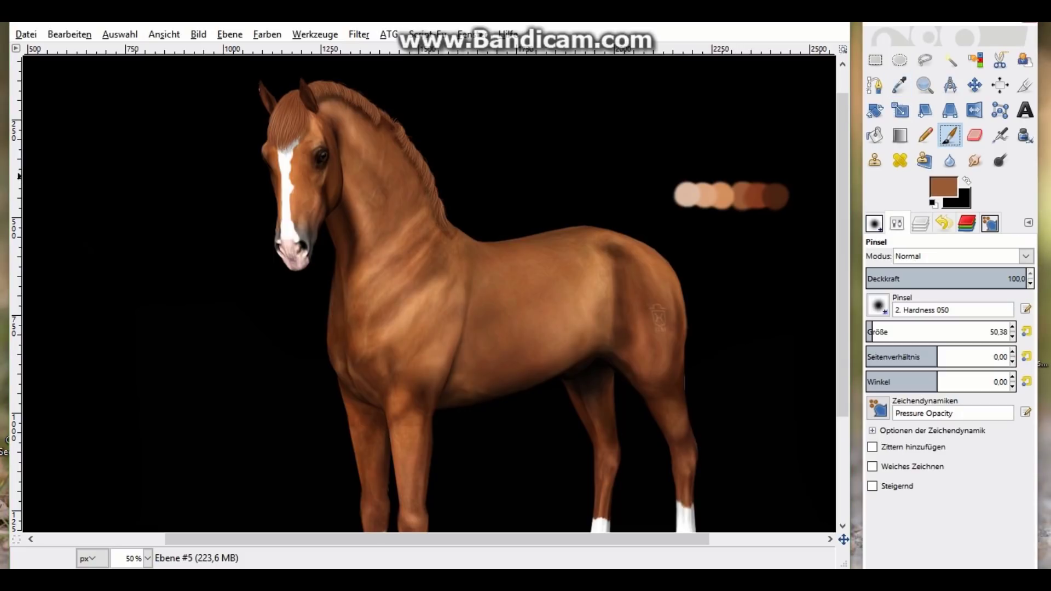
left_click(872, 466)
left_click(871, 331)
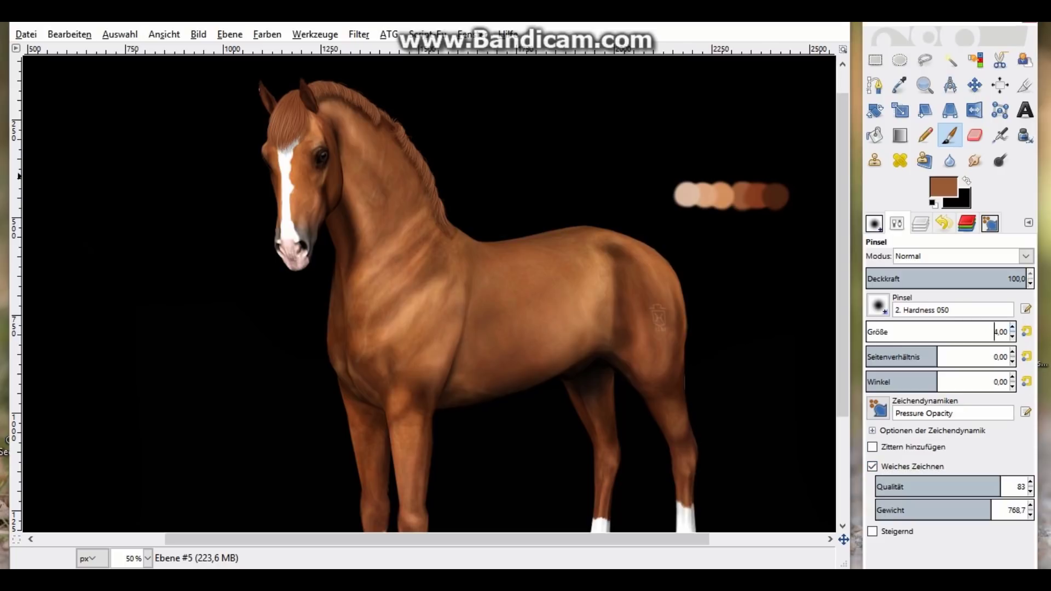
left_click(920, 223)
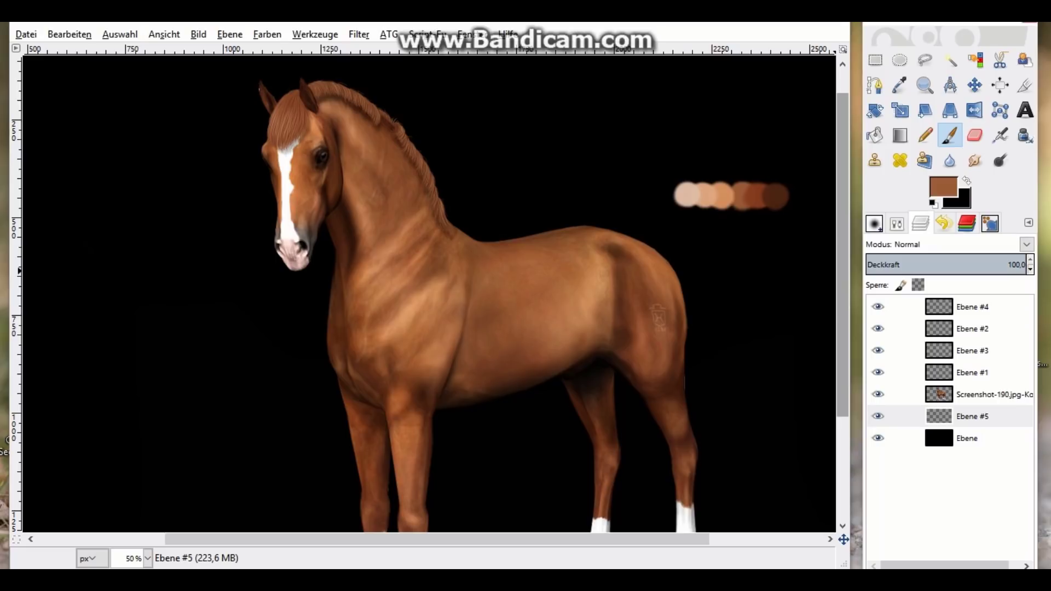
scroll(430, 294, "down", 2)
scroll(430, 294, "down", 2)
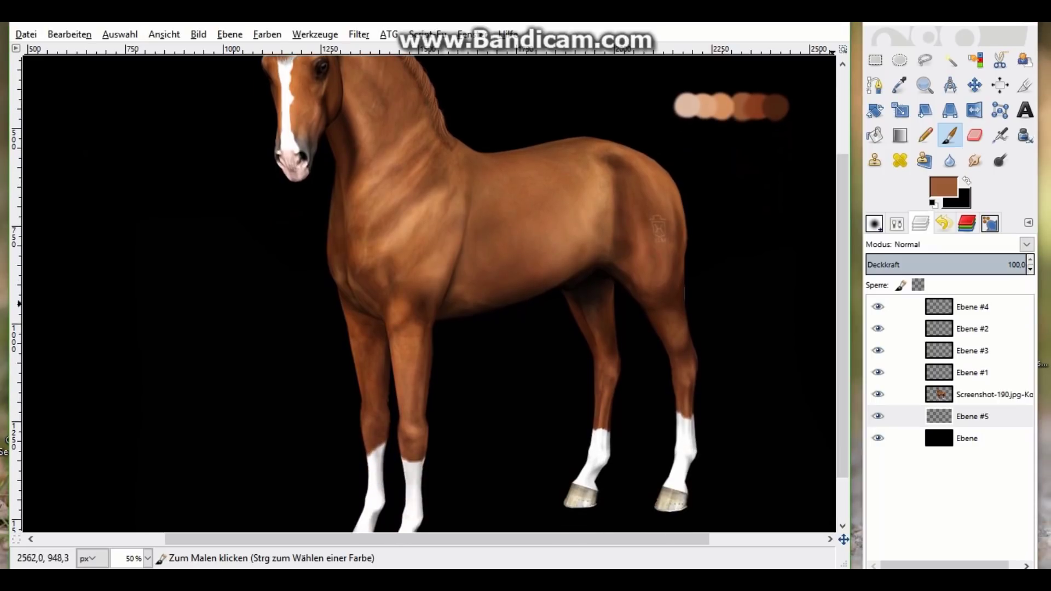
Zoom to 200%, then 100%, and scroll down to the hindquarters and hind legs
left_click(164, 34)
mouse_move(209, 84)
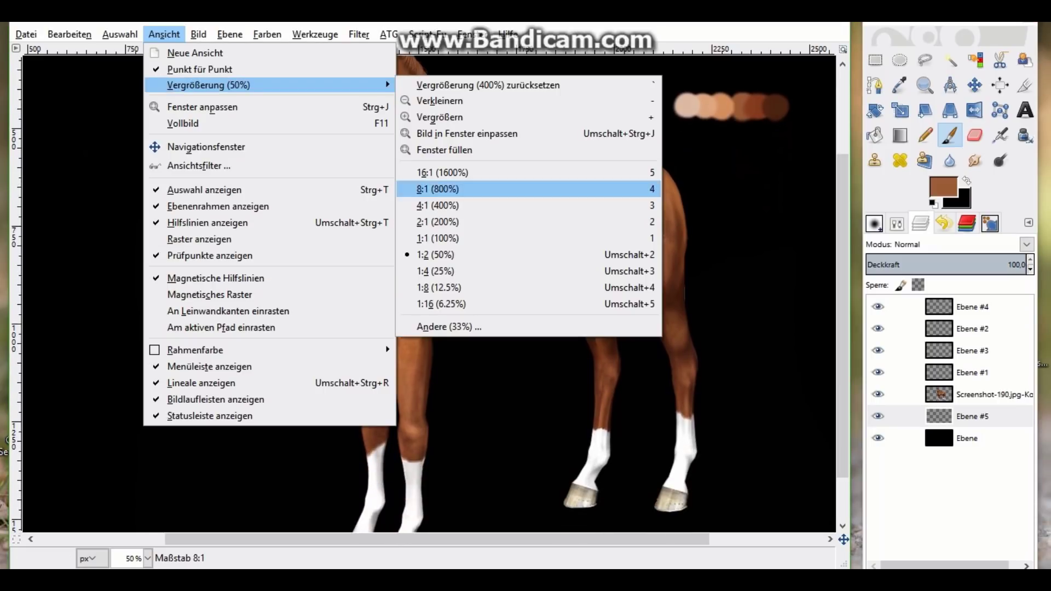
left_click(453, 214)
left_click_drag(438, 539, 567, 539)
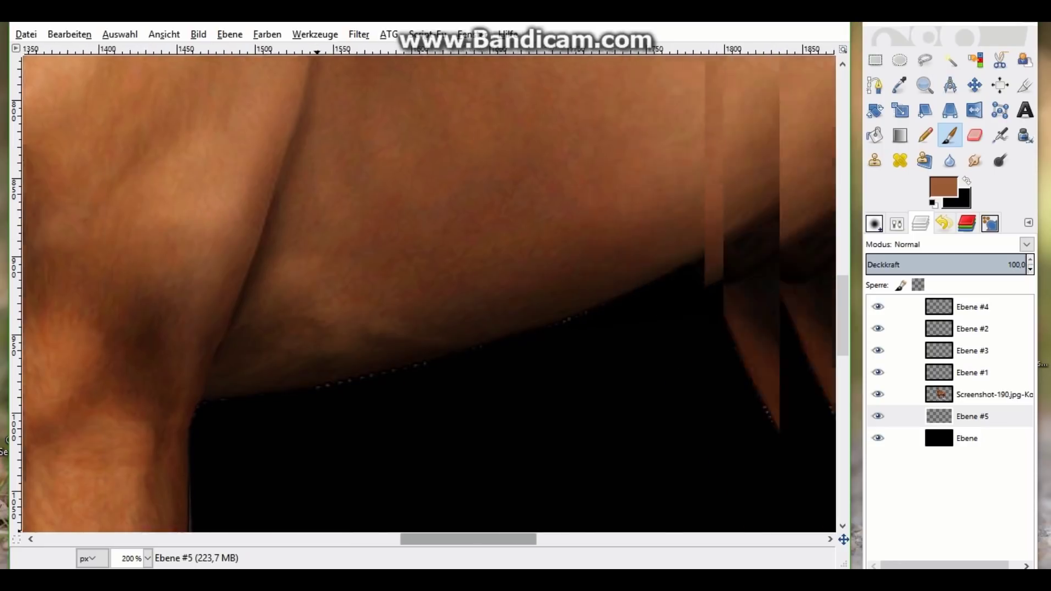
left_click(163, 34)
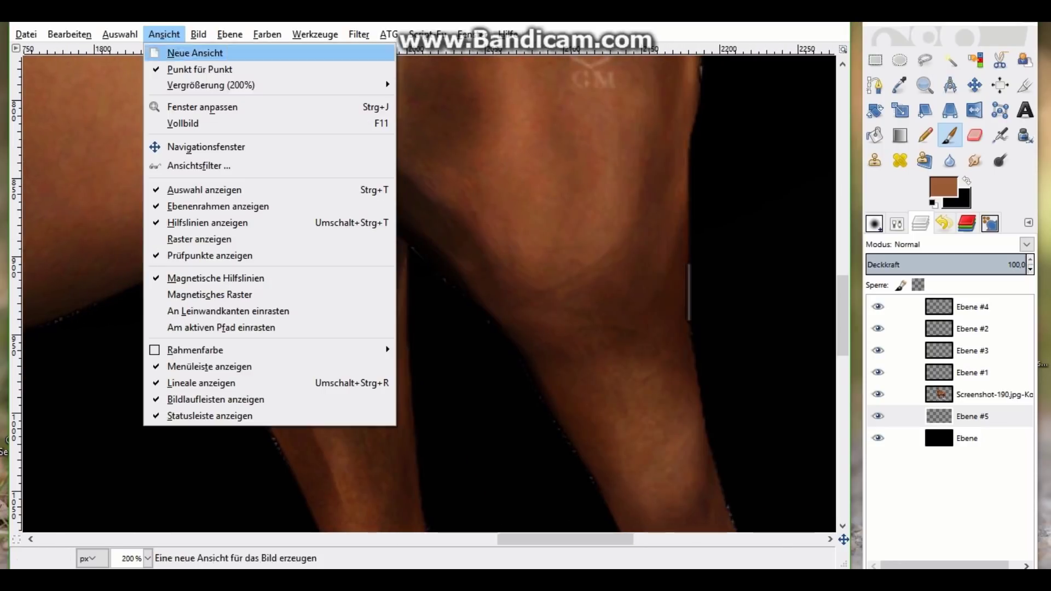
left_click(429, 241)
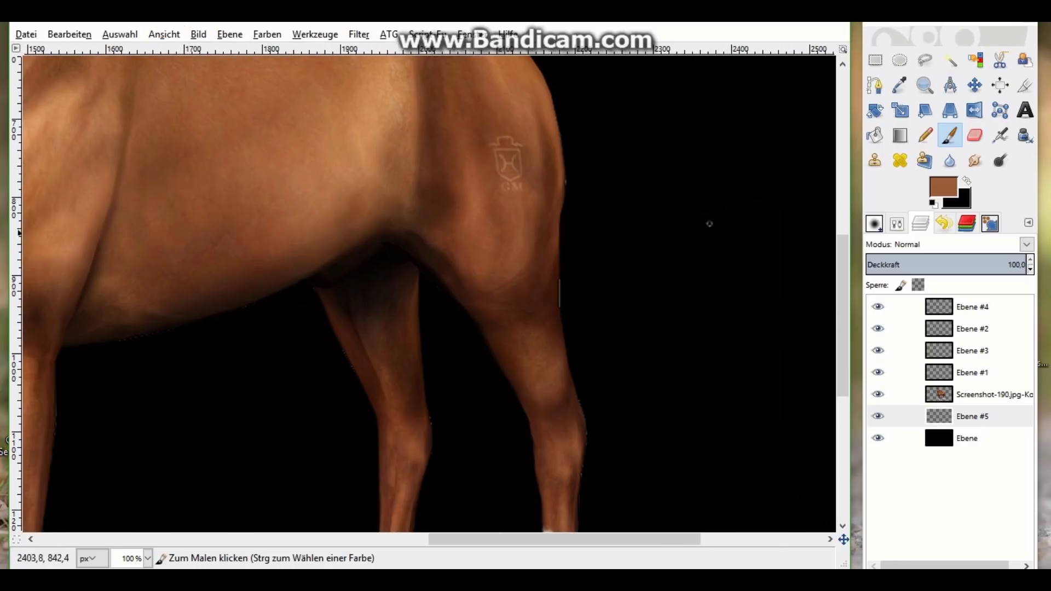
scroll(766, 263, "down", 3)
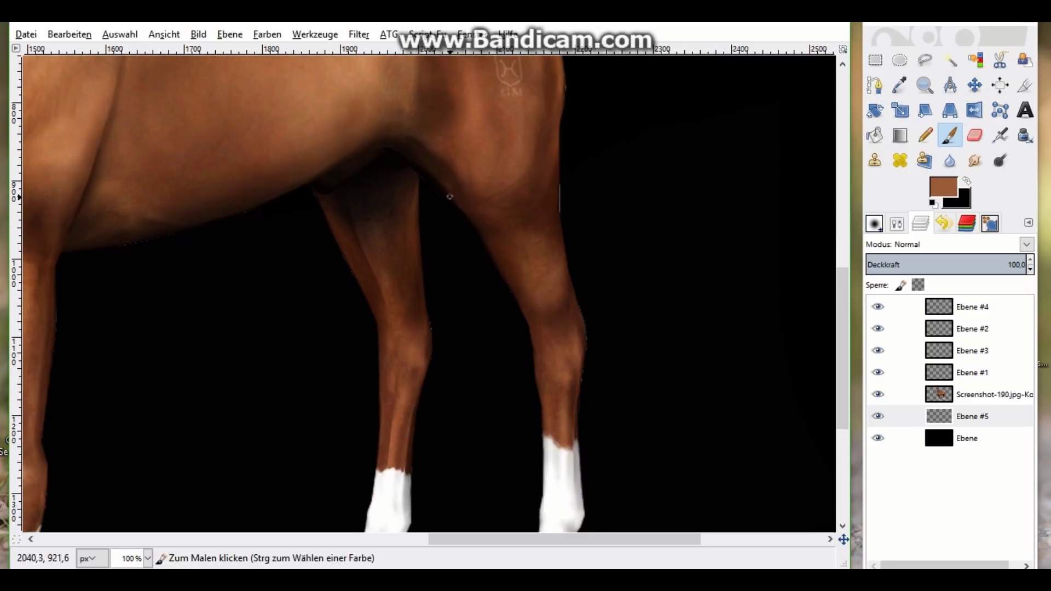
Paint the first thin light-brown hair strands hanging below the belly between the hind legs
left_click_drag(456, 211, 484, 378)
scroll(481, 355, "down", 2)
mouse_move(453, 155)
left_mouse_down()
mouse_move(469, 300)
mouse_move(470, 279)
left_mouse_up()
left_click_drag(503, 224, 494, 303)
left_click_drag(490, 192, 500, 329)
left_click_drag(503, 229, 496, 310)
left_click_drag(435, 155, 456, 293)
left_click_drag(448, 253, 464, 317)
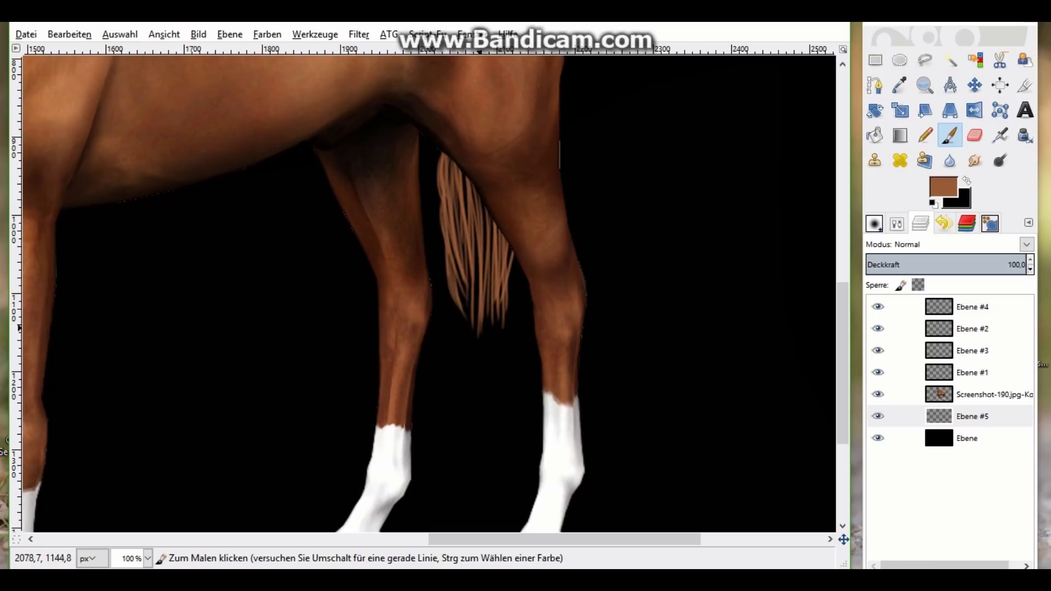
scroll(843, 373, "down", 2)
scroll(460, 241, "down", 1)
left_click_drag(455, 235, 462, 386)
Lengthen the tail's left tip and add strands along its right edge
left_click_drag(462, 339, 468, 408)
left_click_drag(466, 366, 470, 411)
left_click_drag(508, 192, 512, 240)
mouse_move(519, 200)
left_mouse_down()
mouse_move(520, 276)
mouse_move(534, 295)
mouse_move(539, 345)
mouse_move(519, 411)
left_mouse_up()
Fill the tail's lower part, middle and left side with more strands
left_click_drag(509, 353, 507, 415)
left_click_drag(491, 342, 488, 423)
mouse_move(476, 325)
left_mouse_down()
mouse_move(479, 417)
mouse_move(491, 408)
left_mouse_up()
left_click_drag(509, 312, 517, 404)
left_click_drag(474, 229, 464, 361)
mouse_move(463, 256)
left_mouse_down()
mouse_move(460, 370)
mouse_move(472, 401)
left_mouse_up()
left_click_drag(485, 240, 487, 399)
left_click_drag(504, 246, 505, 389)
Fill the dark right-middle area and right edge of the tail with strands
mouse_move(515, 257)
left_mouse_down()
mouse_move(518, 396)
mouse_move(528, 372)
left_mouse_up()
left_click_drag(531, 272, 533, 339)
mouse_move(517, 226)
left_mouse_down()
mouse_move(524, 355)
mouse_move(532, 313)
left_mouse_up()
left_click_drag(524, 207, 527, 271)
left_click_drag(520, 229, 534, 361)
mouse_move(532, 299)
left_mouse_down()
mouse_move(536, 371)
mouse_move(542, 356)
left_mouse_up()
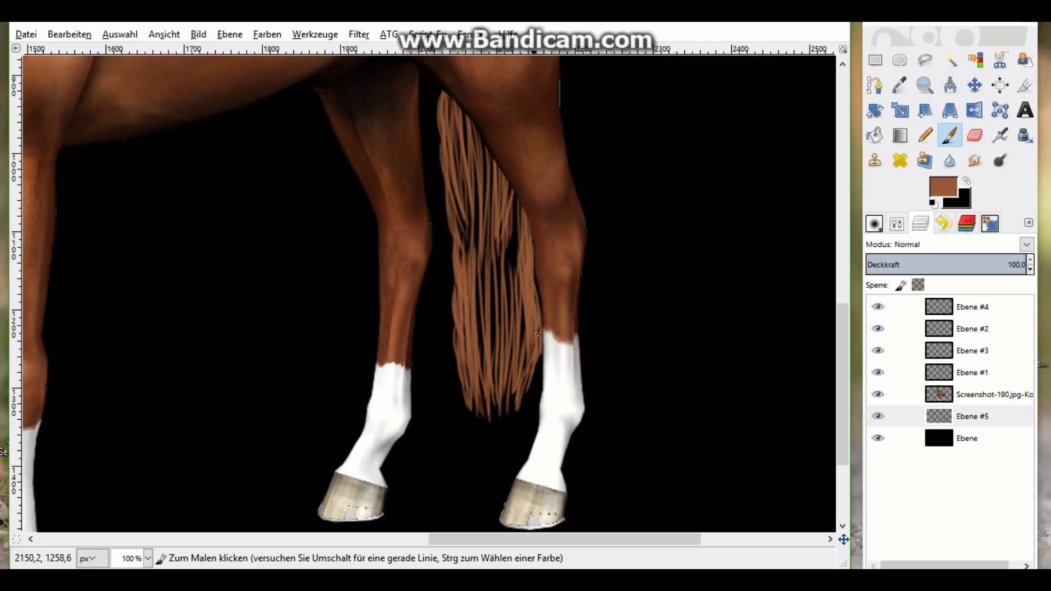
Add strands down the tail's left side and middle, plus a few faint ones
scroll(786, 268, "up", 5)
scroll(465, 274, "down", 1)
mouse_move(450, 244)
left_mouse_down()
mouse_move(450, 312)
mouse_move(472, 386)
left_mouse_up()
mouse_move(463, 262)
left_mouse_down()
mouse_move(474, 383)
mouse_move(465, 357)
left_mouse_up()
left_click_drag(463, 258, 480, 398)
left_click_drag(456, 293, 454, 367)
mouse_move(444, 311)
left_mouse_down()
mouse_move(470, 422)
mouse_move(476, 415)
left_mouse_up()
mouse_move(440, 234)
left_mouse_down()
mouse_move(441, 277)
mouse_move(449, 266)
left_mouse_up()
left_click_drag(472, 263, 482, 376)
scroll(480, 304, "down", 3)
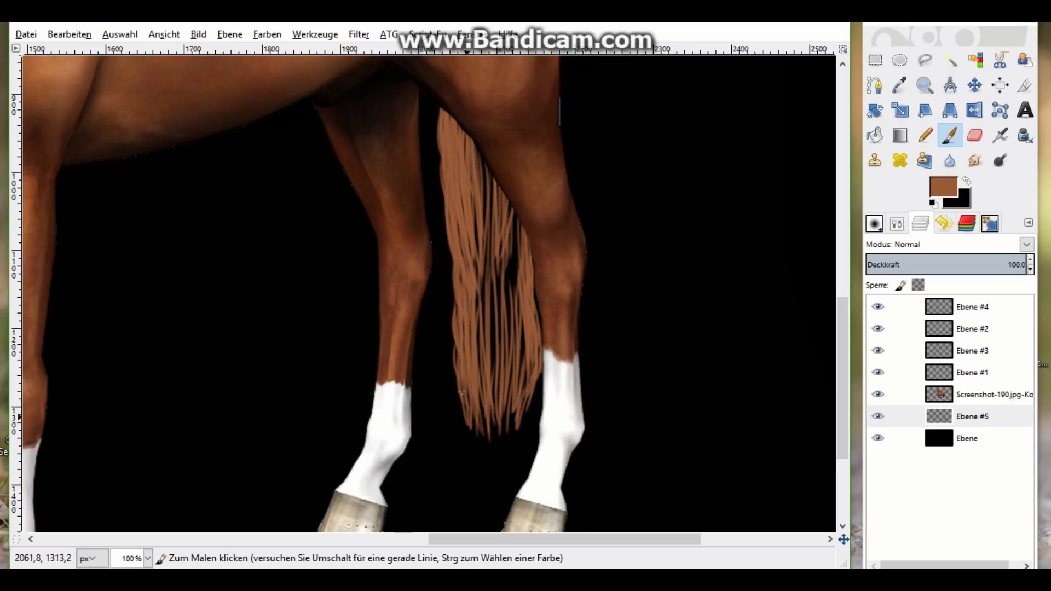
left_click_drag(456, 303, 471, 358)
left_click_drag(460, 266, 487, 419)
Paint long strands across the tail's right half and through its middle
left_click_drag(494, 280, 495, 416)
left_click_drag(516, 303, 517, 393)
left_click_drag(522, 357, 534, 427)
left_click_drag(460, 390, 465, 425)
left_click_drag(477, 264, 480, 366)
left_click_drag(487, 244, 503, 397)
left_click_drag(507, 307, 515, 405)
left_click_drag(518, 320, 523, 397)
mouse_move(519, 303)
left_mouse_down()
mouse_move(526, 381)
mouse_move(483, 415)
left_mouse_up()
mouse_move(491, 377)
left_mouse_down()
mouse_move(492, 417)
mouse_move(509, 421)
left_mouse_up()
Add strands to the lower tail and shape its ragged tips
left_click_drag(519, 362, 525, 421)
left_click_drag(490, 360, 482, 426)
left_click_drag(468, 389, 475, 432)
left_click_drag(489, 411, 492, 433)
left_click_drag(498, 389, 515, 435)
mouse_move(524, 397)
left_mouse_down()
mouse_move(527, 439)
mouse_move(513, 432)
left_mouse_up()
left_click_drag(504, 413, 499, 439)
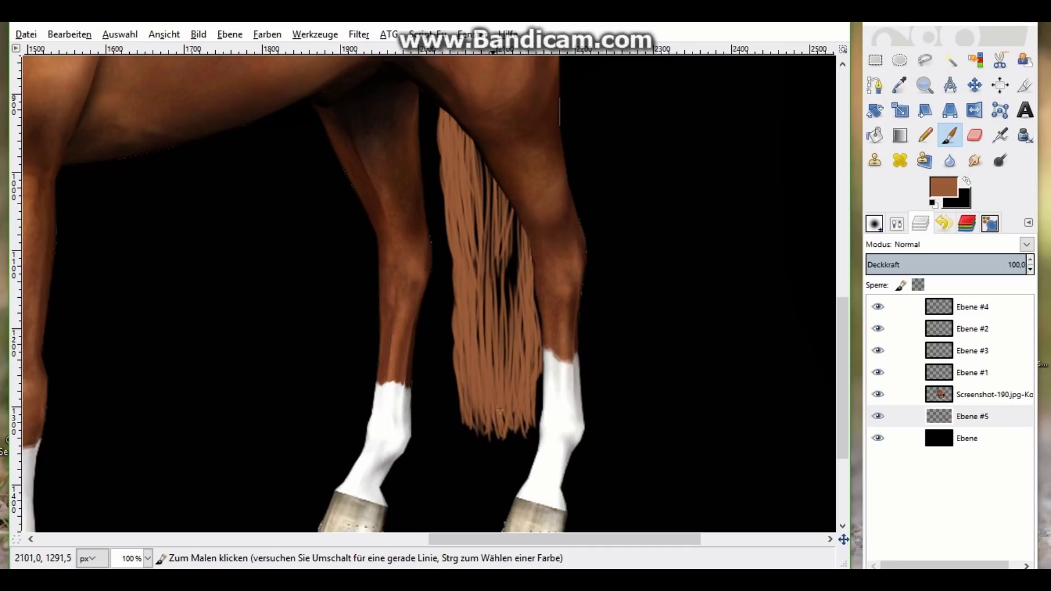
Enlarge the brush and fill the tail's dark gaps with solid light brown
left_click(875, 223)
left_click(996, 331)
left_click(920, 223)
left_click_drag(464, 115, 457, 252)
mouse_move(476, 153)
left_mouse_down()
mouse_move(495, 328)
mouse_move(497, 179)
mouse_move(510, 334)
left_mouse_up()
left_click_drag(518, 205, 520, 335)
left_click_drag(482, 243, 478, 361)
left_click_drag(480, 422, 475, 350)
mouse_move(501, 315)
left_mouse_down()
mouse_move(506, 383)
mouse_move(524, 363)
left_mouse_up()
left_click_drag(534, 304, 532, 356)
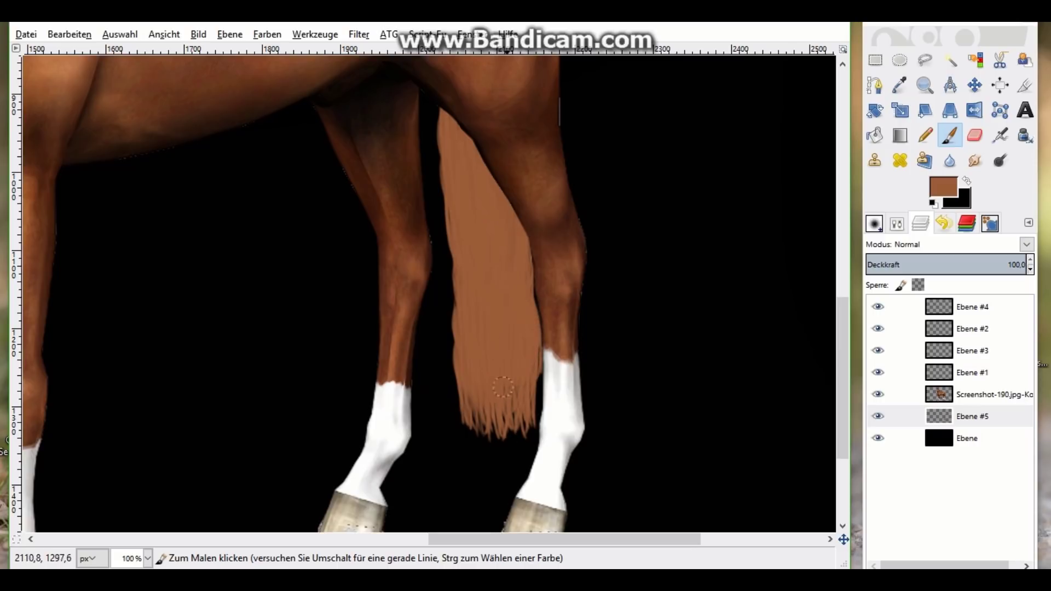
Undo the stray light-brown stroke painted along the leg's right edge
scroll(827, 317, "up", 2)
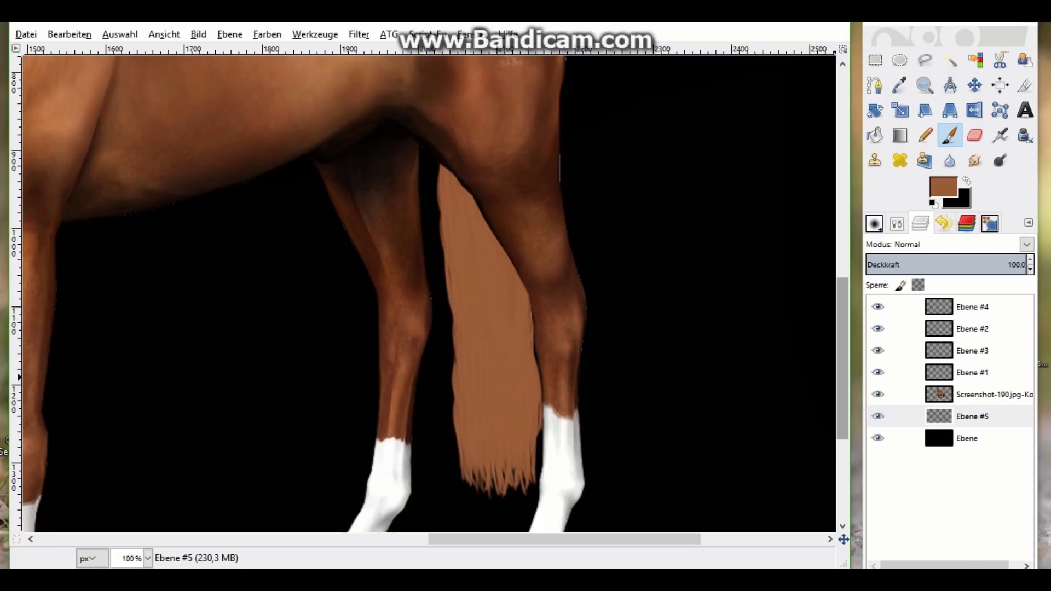
left_click(874, 223)
left_click(920, 224)
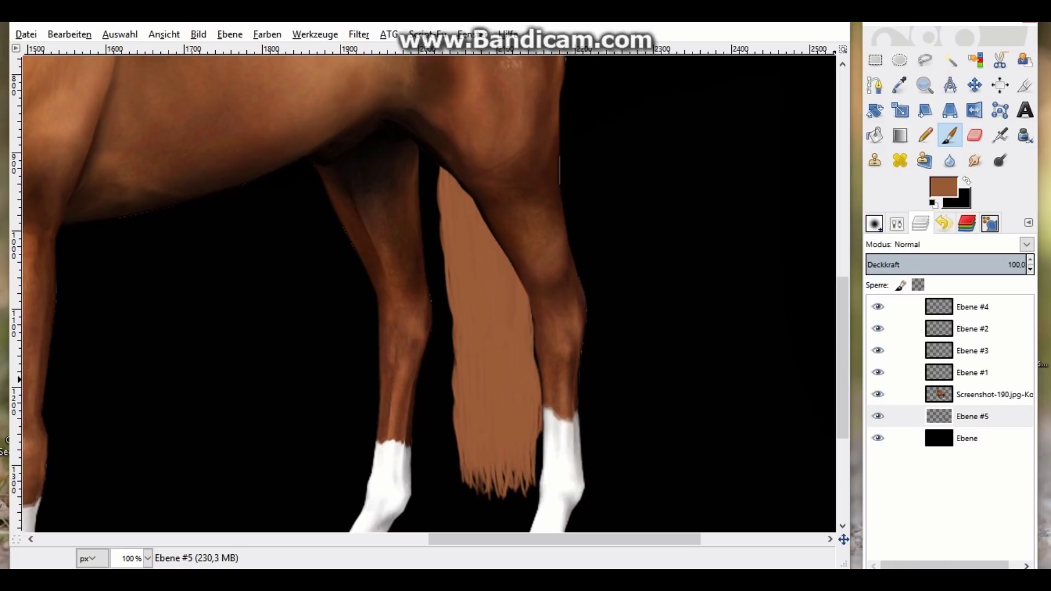
scroll(555, 195, "up", 4)
scroll(555, 194, "down", 2)
left_click_drag(555, 195, 555, 292)
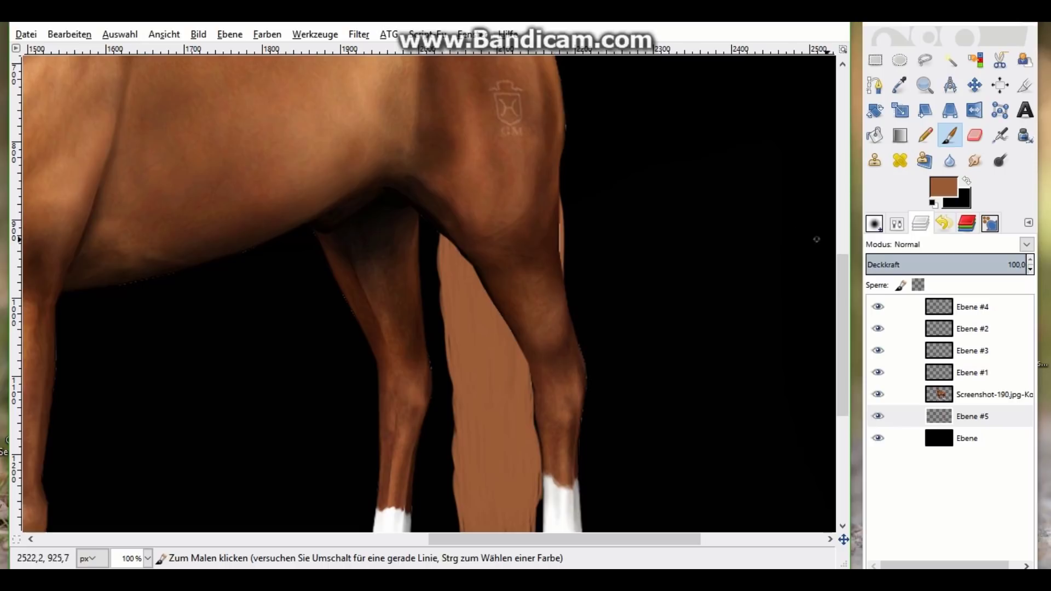
scroll(555, 292, "down", 2)
left_click(69, 34)
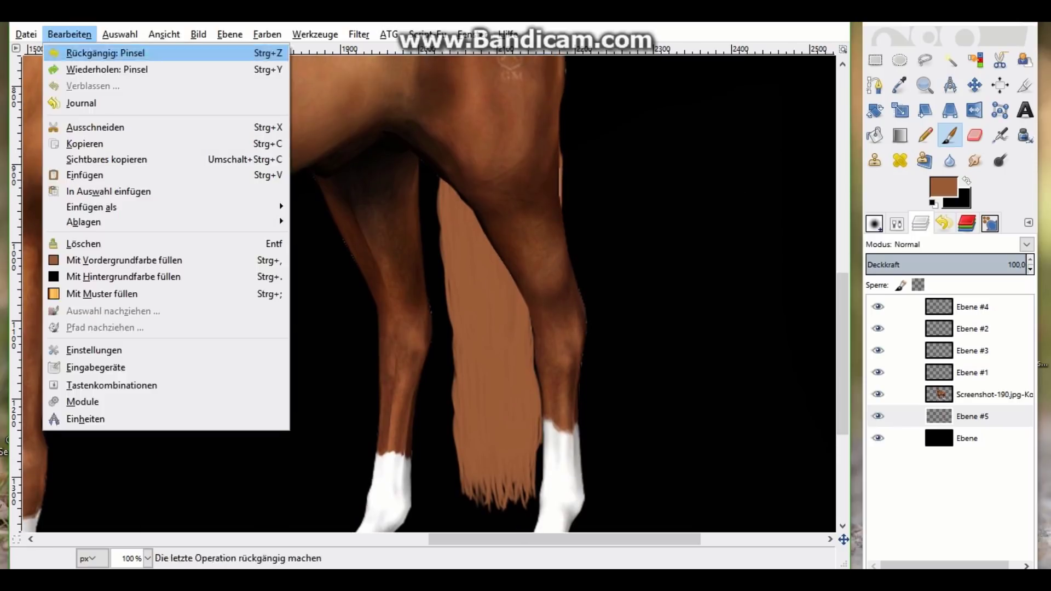
left_click(104, 53)
left_click(69, 34)
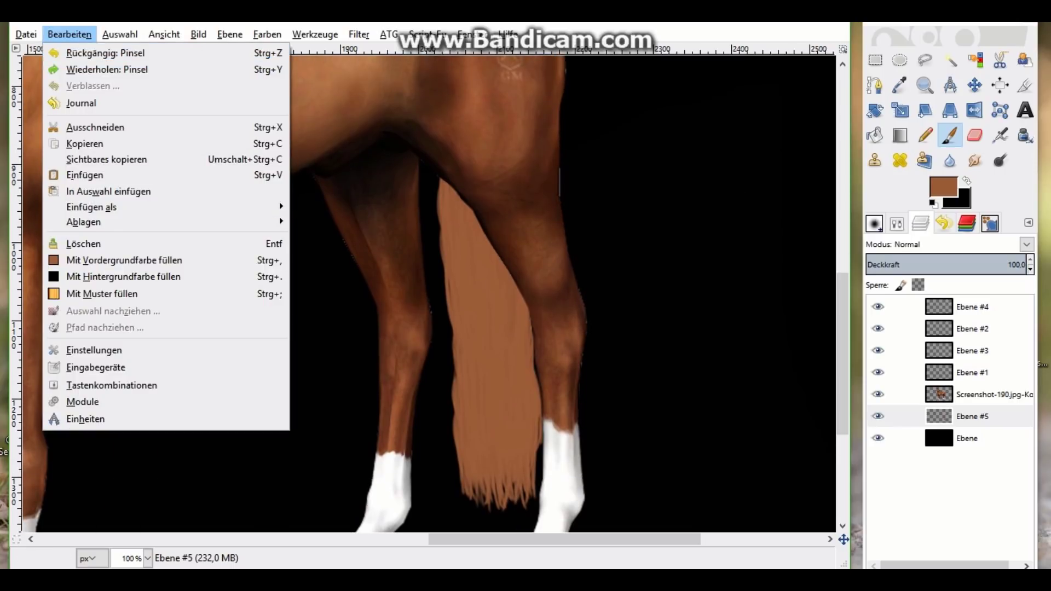
key("Escape")
Sample a darker reddish brown from the swatches and return to the Paintbrush
scroll(429, 292, "up", 7)
scroll(429, 293, "down", 10)
scroll(429, 293, "up", 2)
scroll(430, 293, "up", 10)
scroll(430, 293, "up", 1)
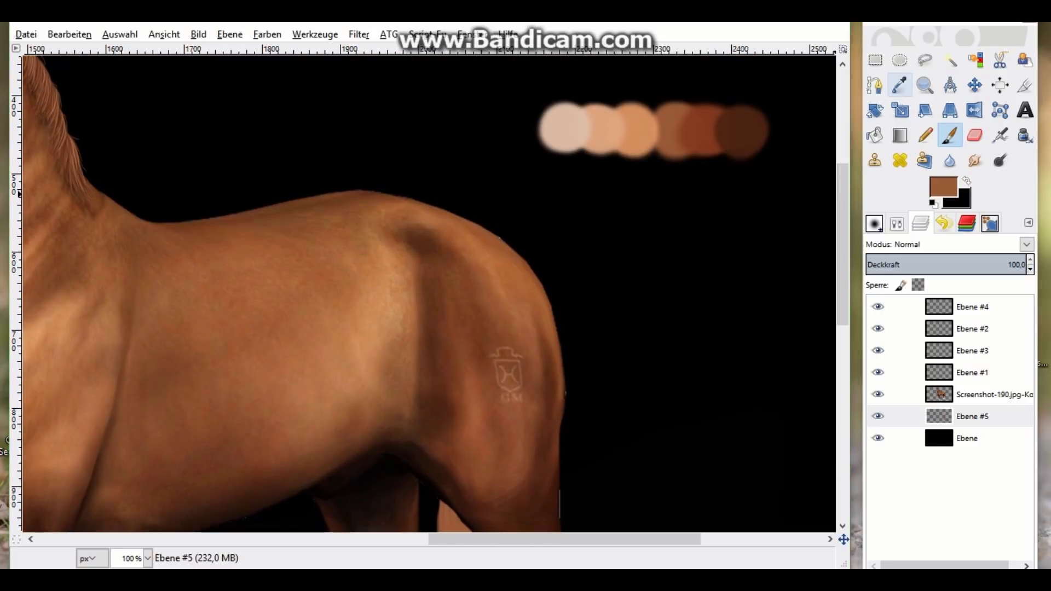
left_click(899, 85)
left_click(706, 129)
double_click(949, 135)
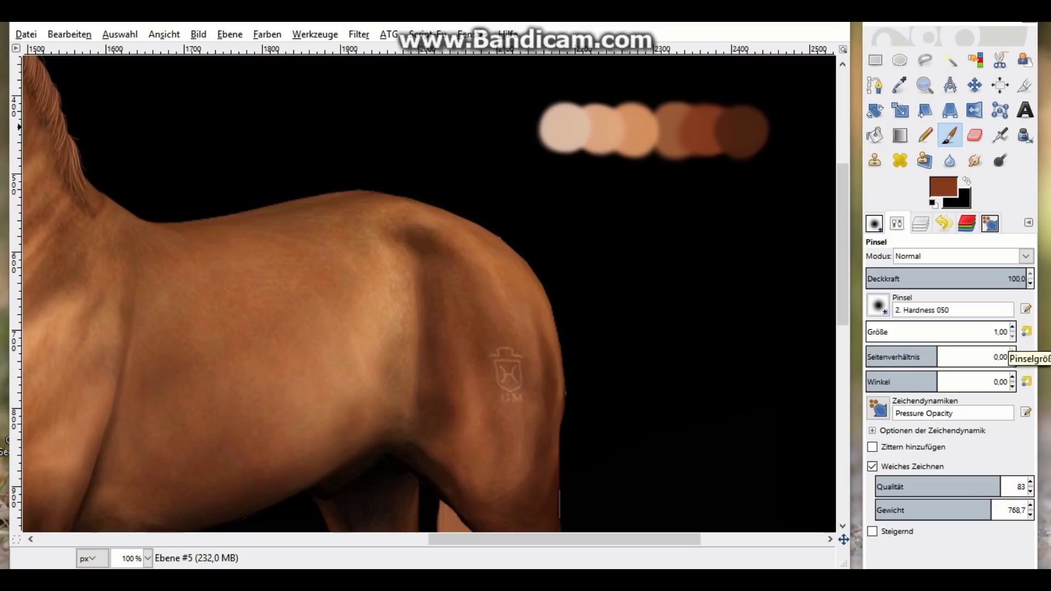
left_click(920, 223)
scroll(429, 292, "down", 1)
scroll(441, 160, "down", 7)
scroll(441, 160, "down", 1)
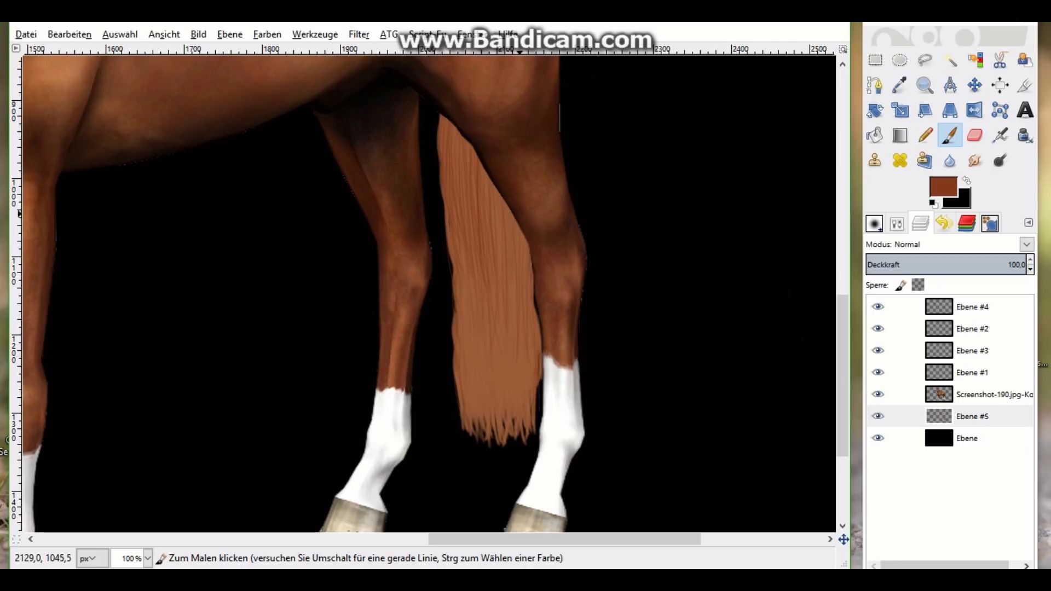
Sample a lighter brown from the swatches and return to the Paintbrush
left_click(943, 186)
left_click(535, 462)
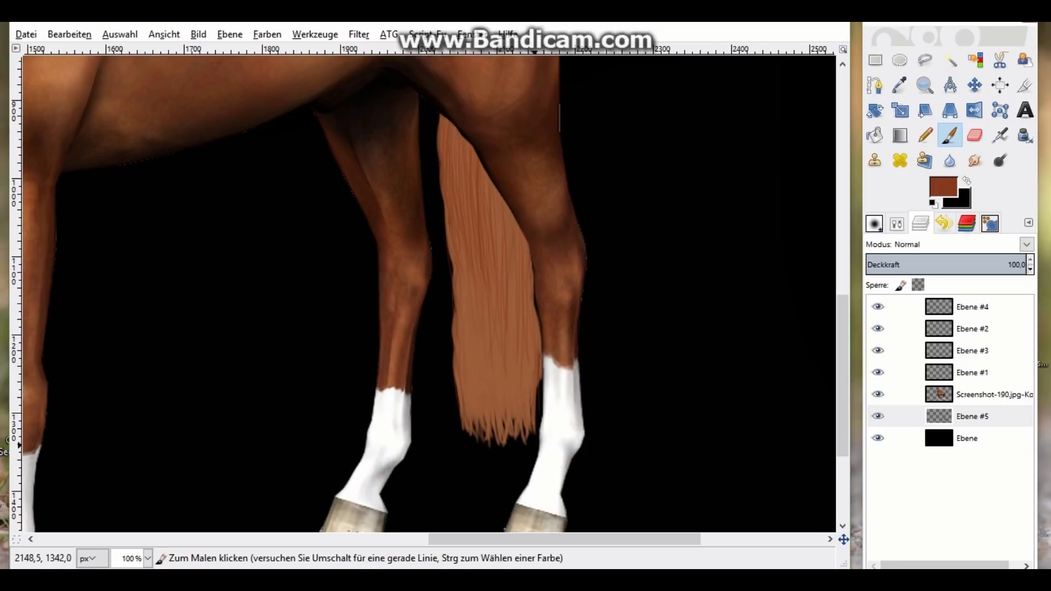
scroll(659, 199, "up", 10)
key("o")
left_click(659, 199)
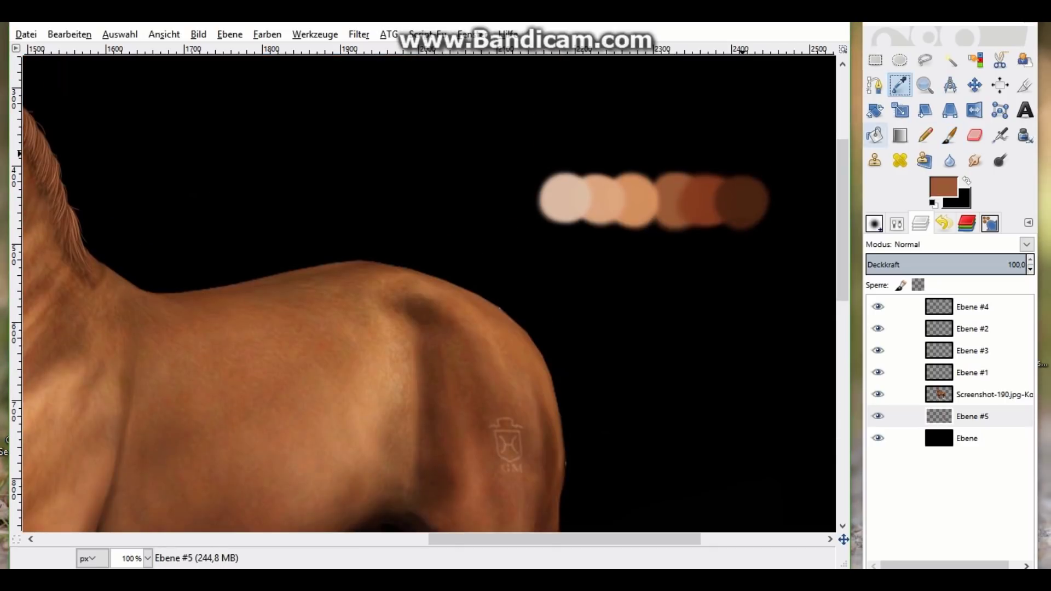
key("p")
scroll(425, 293, "down", 10)
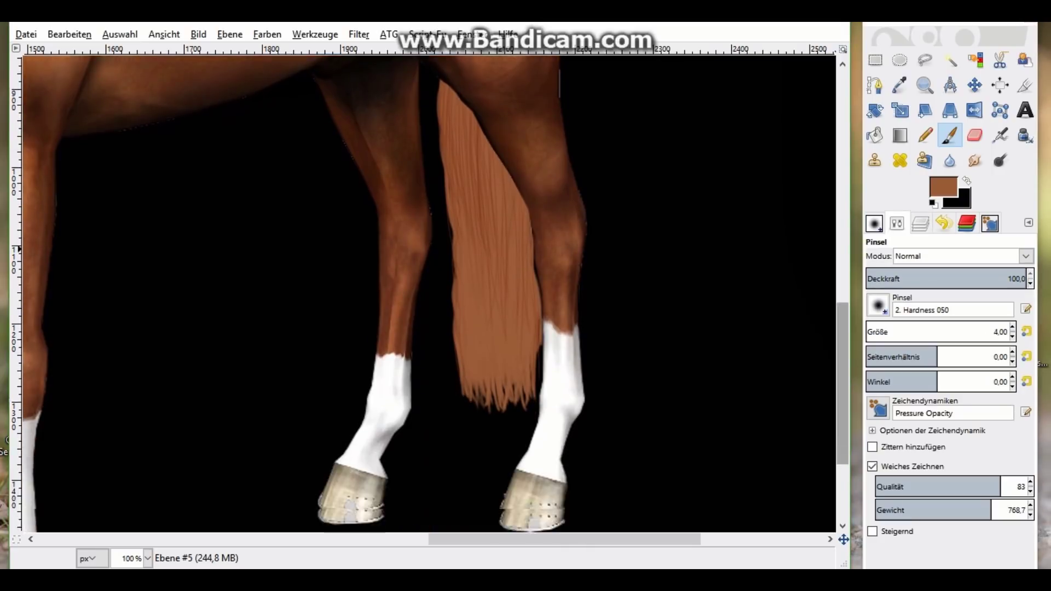
scroll(543, 387, "down", 1)
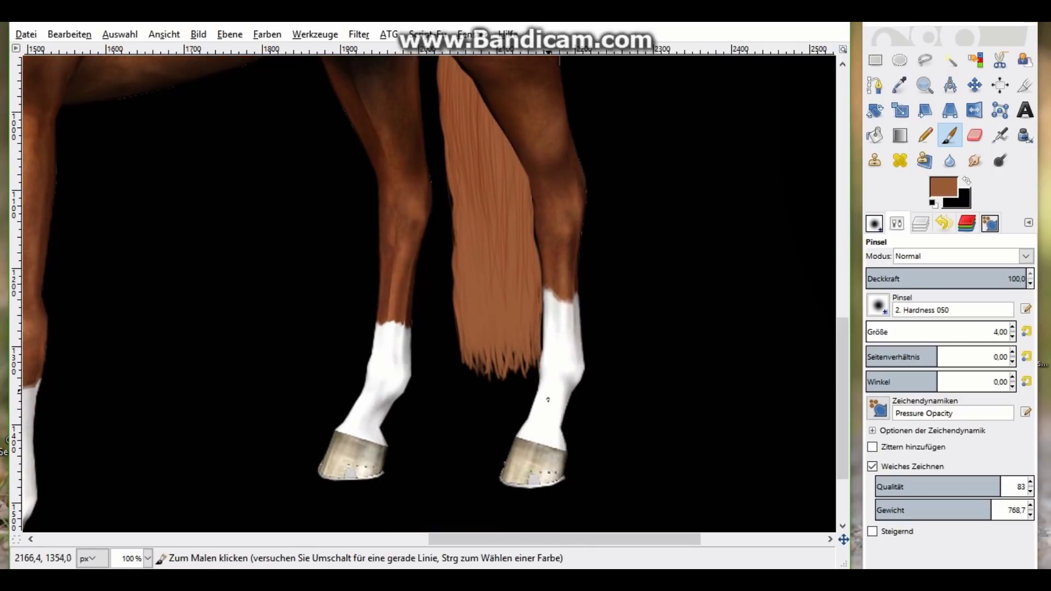
scroll(843, 383, "up", 10)
Sample a darker brown from the swatches instead and show the Layers dock
key("o")
scroll(739, 165, "up", 3)
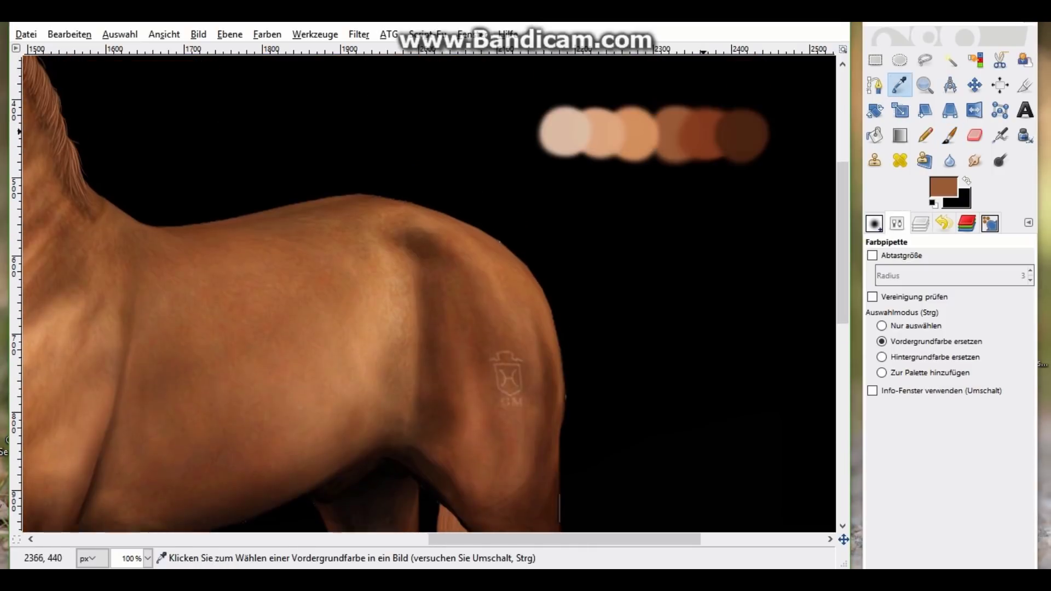
left_click(739, 133)
scroll(739, 219, "down", 10)
key("p")
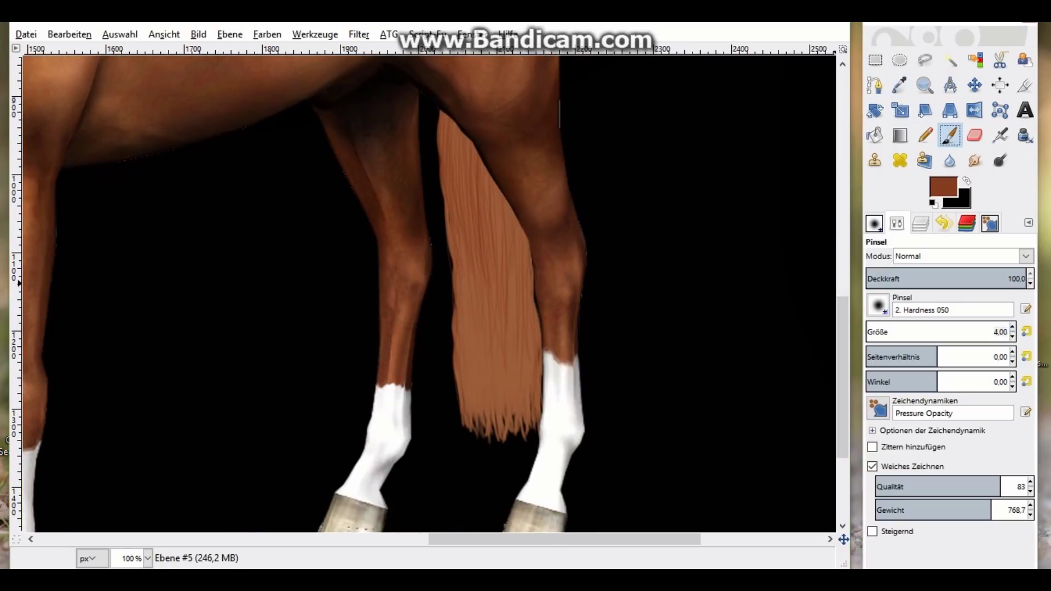
key("ctrl+l")
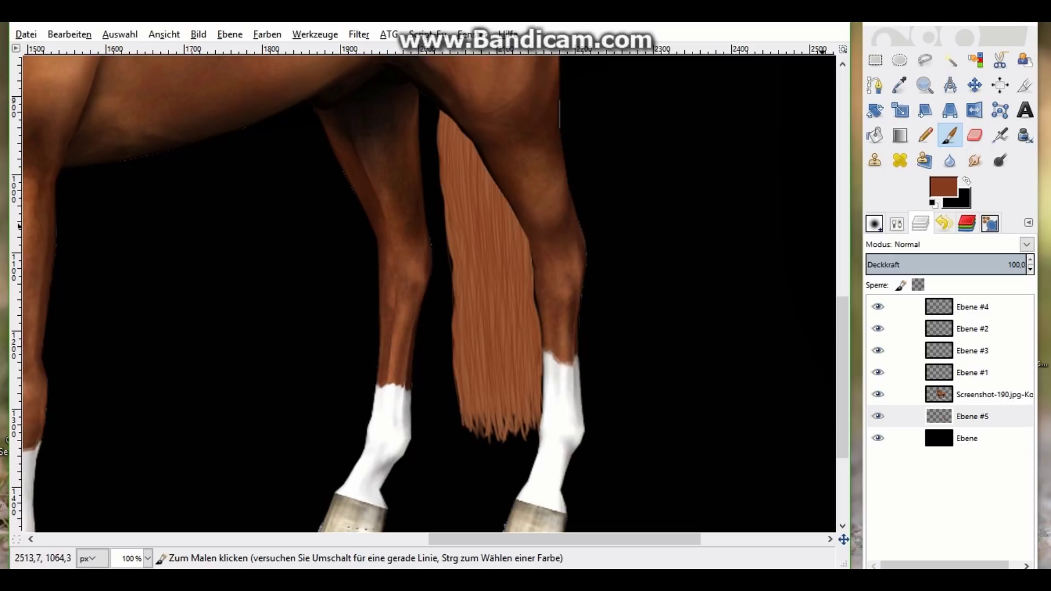
Pick dark brown from the swatches and paint darker strands down the tail and near its tip
scroll(820, 225, "up", 10)
left_click(739, 223, "ctrl")
scroll(670, 226, "down", 10)
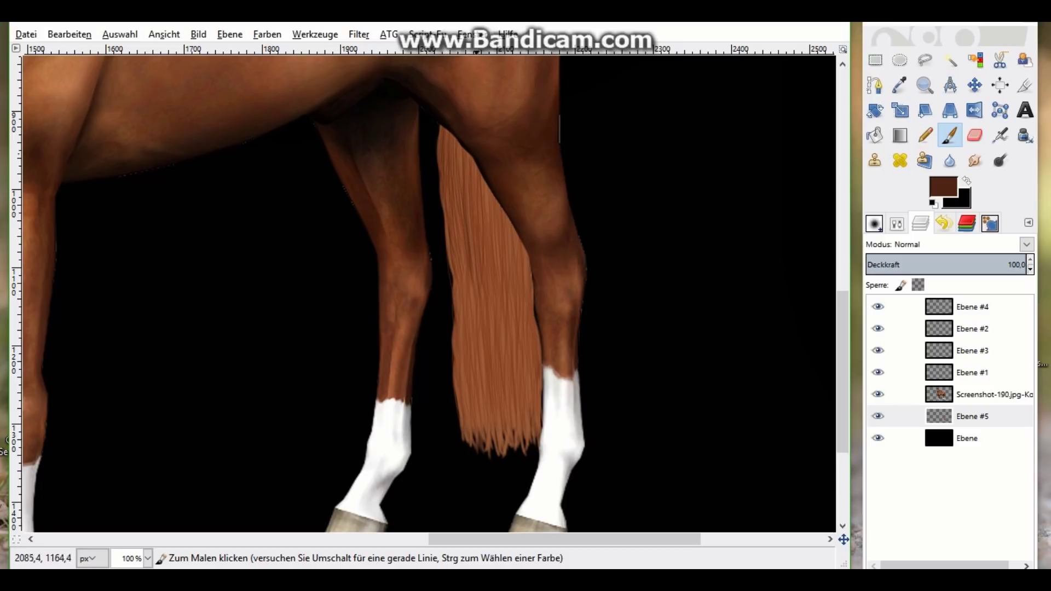
left_click_drag(487, 216, 508, 345)
left_click_drag(503, 187, 521, 359)
left_click_drag(450, 216, 473, 403)
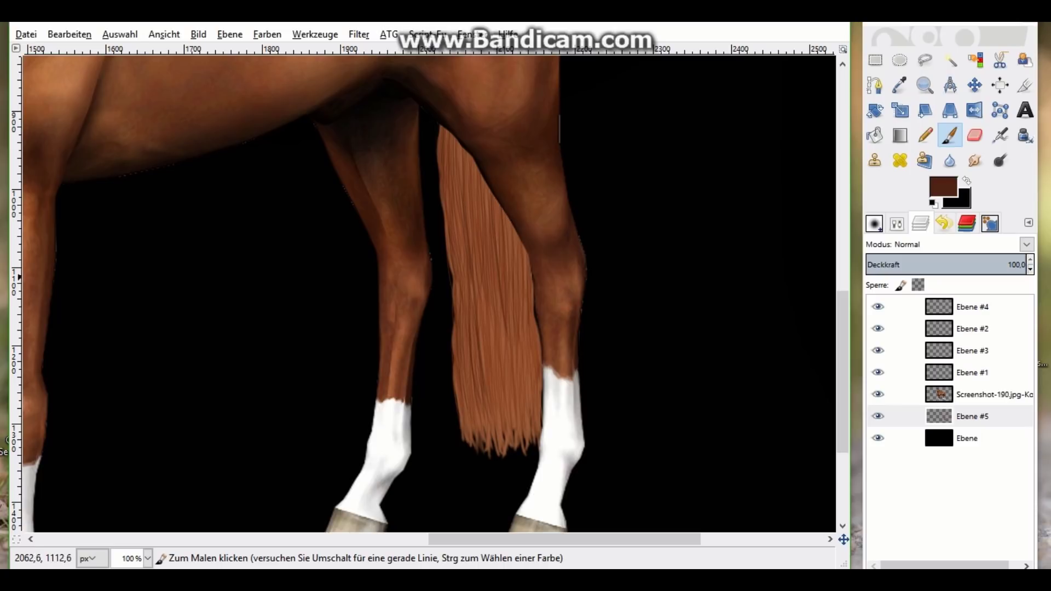
Add darker streaks to the tail's middle, right edge and upper part
left_click_drag(496, 276, 509, 446)
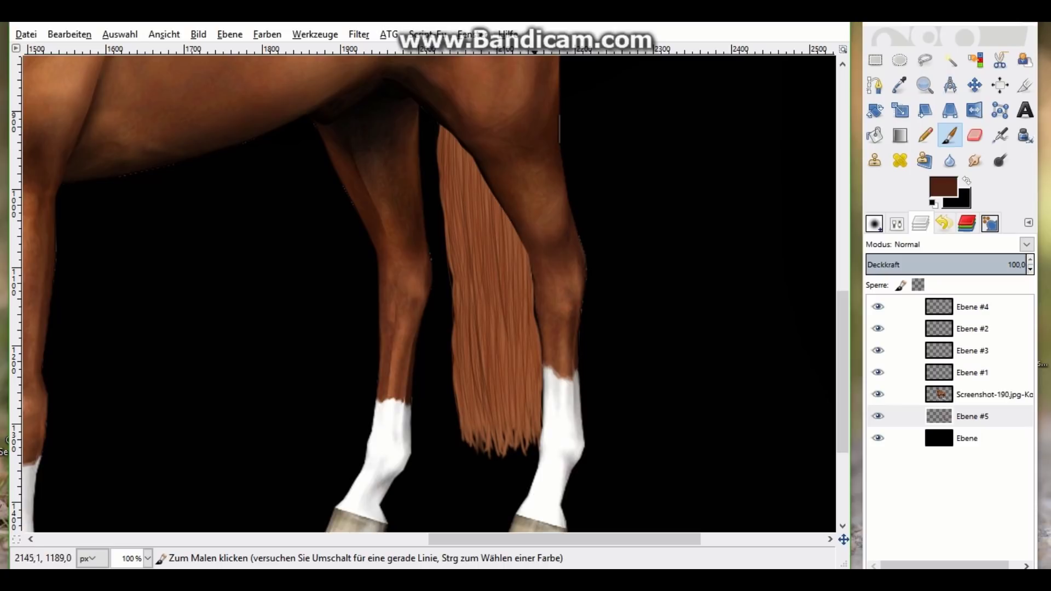
left_click_drag(532, 379, 530, 434)
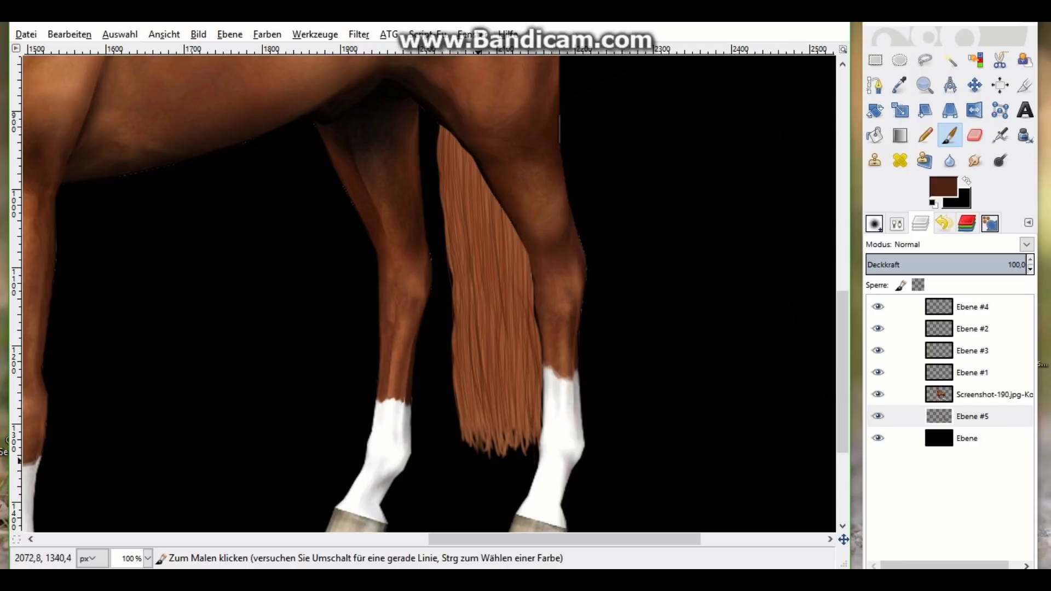
left_click_drag(462, 164, 493, 306)
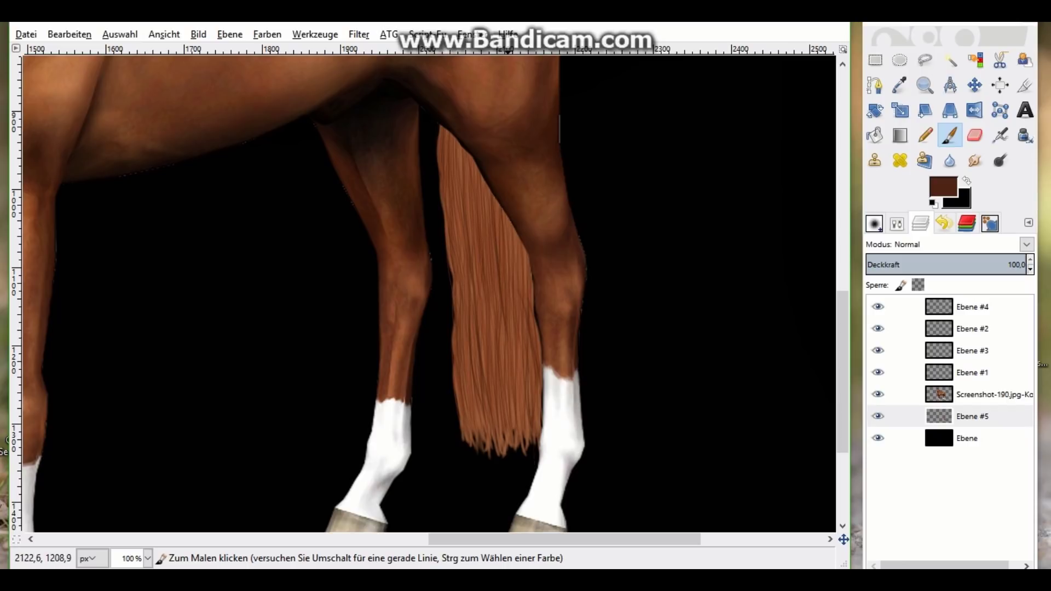
scroll(824, 309, "up", 5)
scroll(657, 274, "up", 2)
scroll(447, 189, "down", 5)
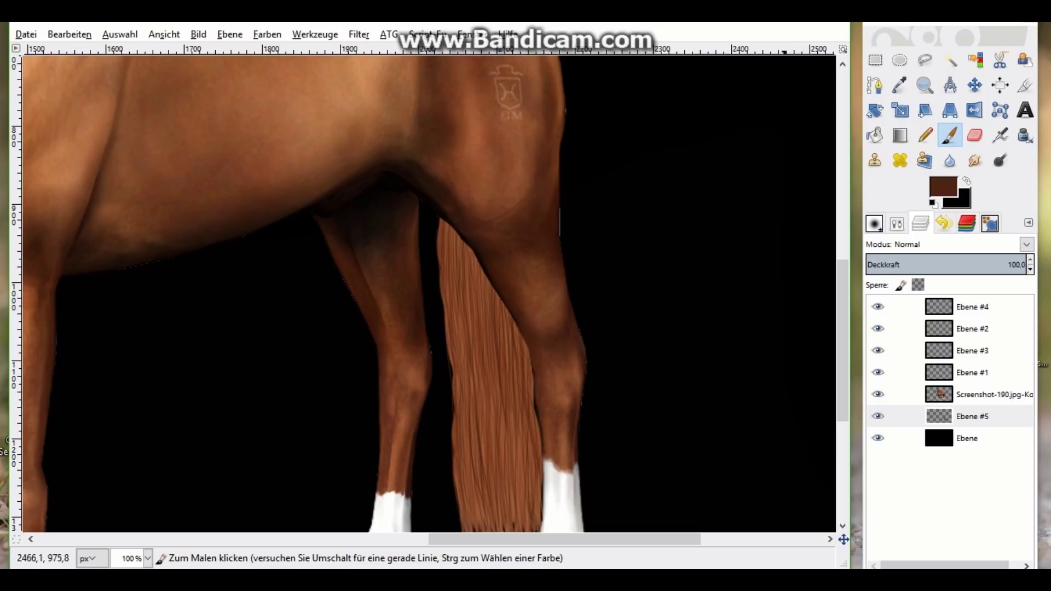
scroll(657, 274, "down", 3)
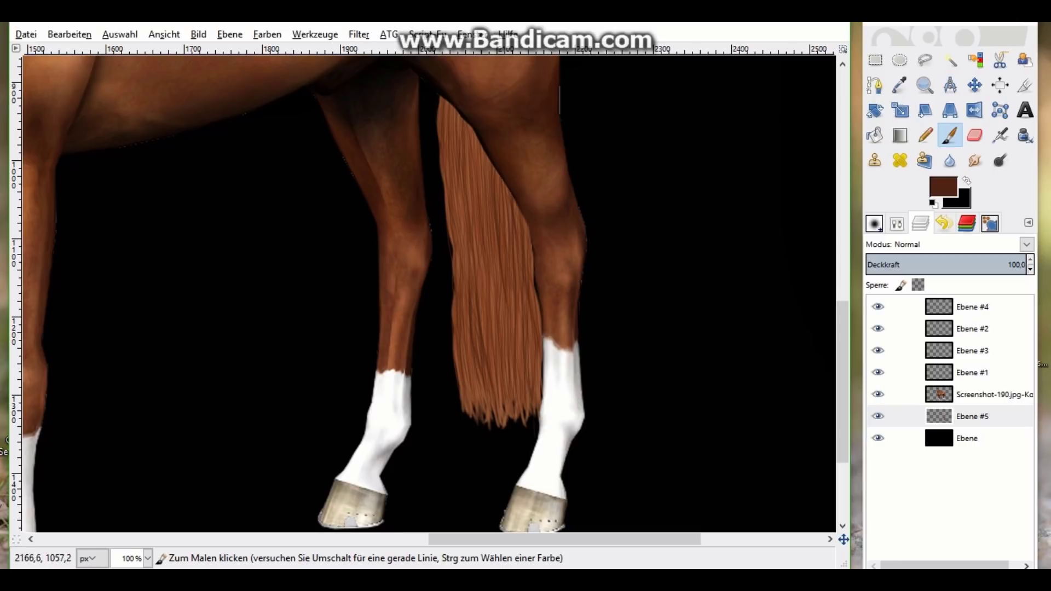
scroll(557, 207, "up", 3)
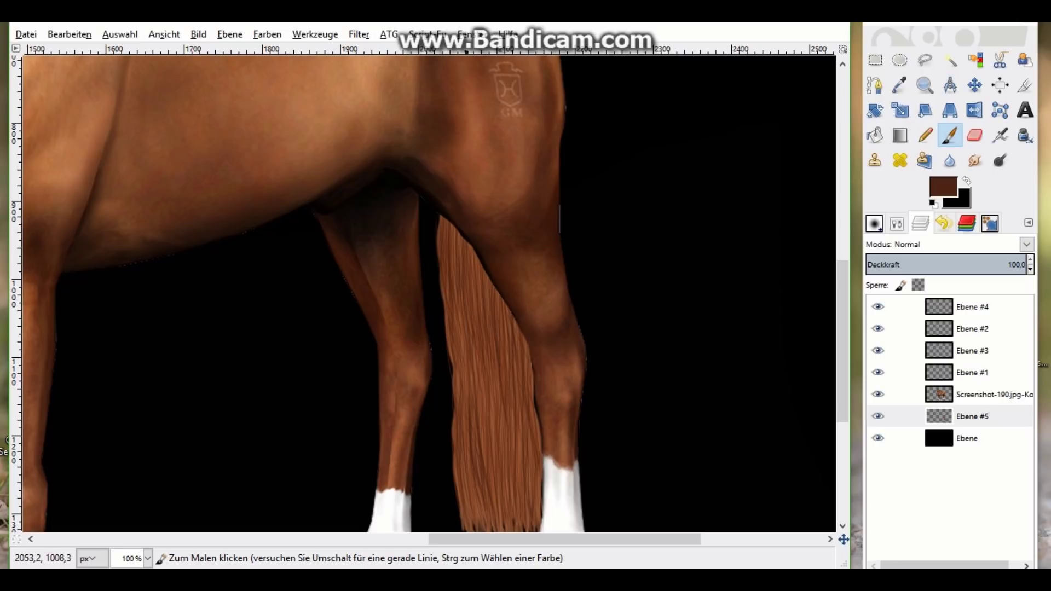
scroll(636, 219, "up", 4)
scroll(637, 219, "up", 5)
Pick the light orange swatch and paint bright hair strands on the tail
key("o")
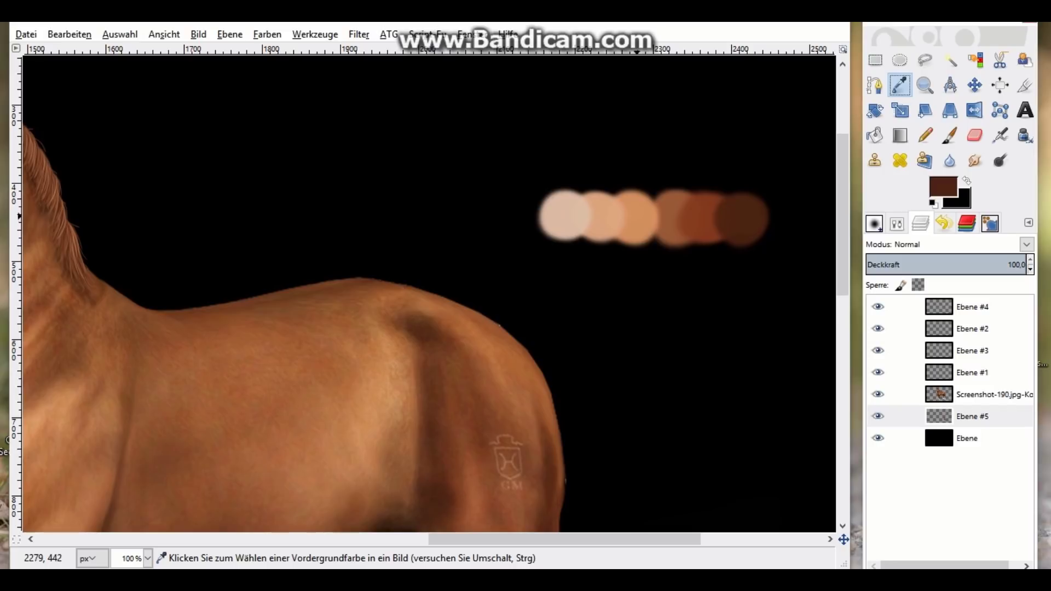
left_click(637, 216)
key("p")
scroll(452, 271, "down", 7)
scroll(452, 271, "down", 3)
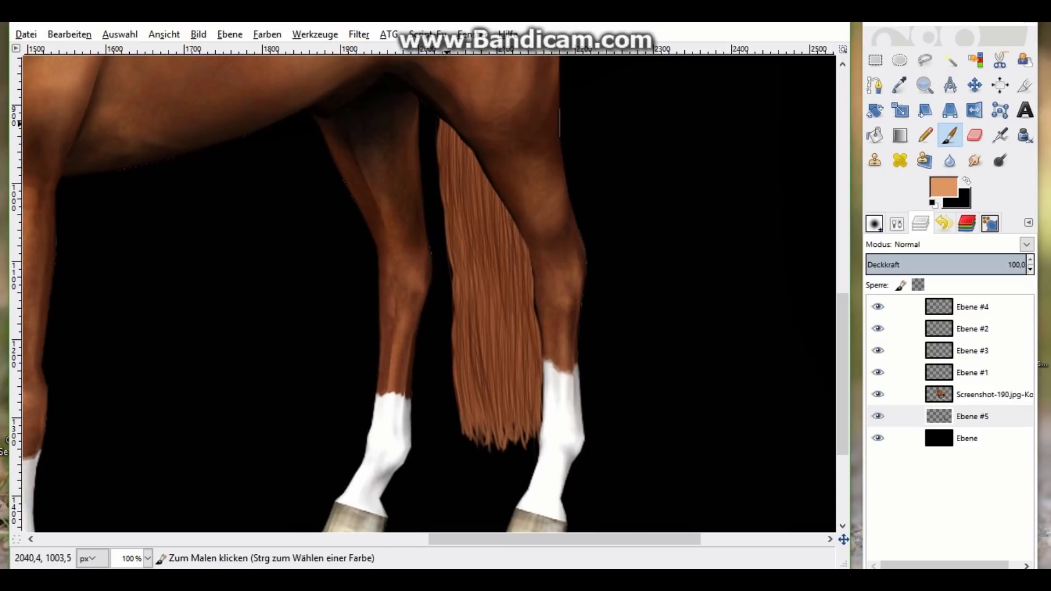
left_click(450, 175)
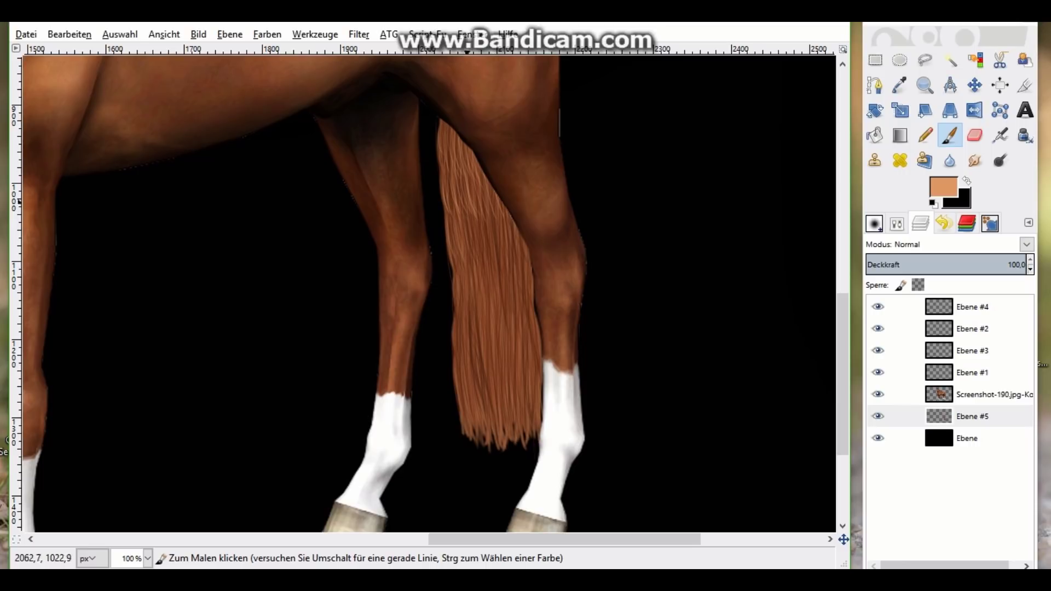
left_click_drag(477, 267, 474, 231)
left_click_drag(498, 268, 496, 234)
Add peach highlight strands along the tail's left and right edges
scroll(799, 263, "down", 3)
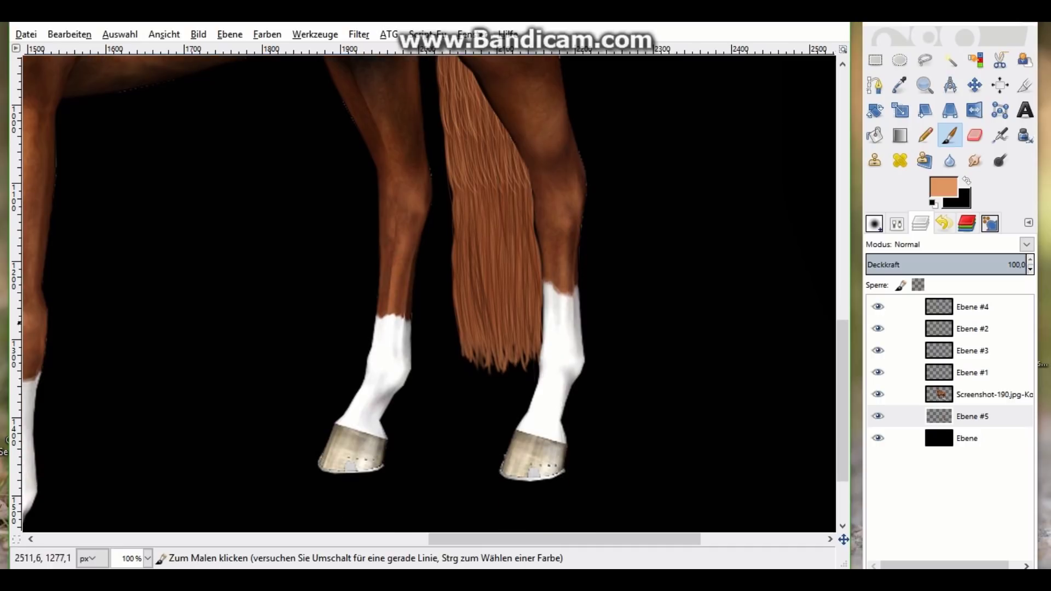
left_click_drag(460, 195, 461, 231)
left_click_drag(469, 193, 471, 225)
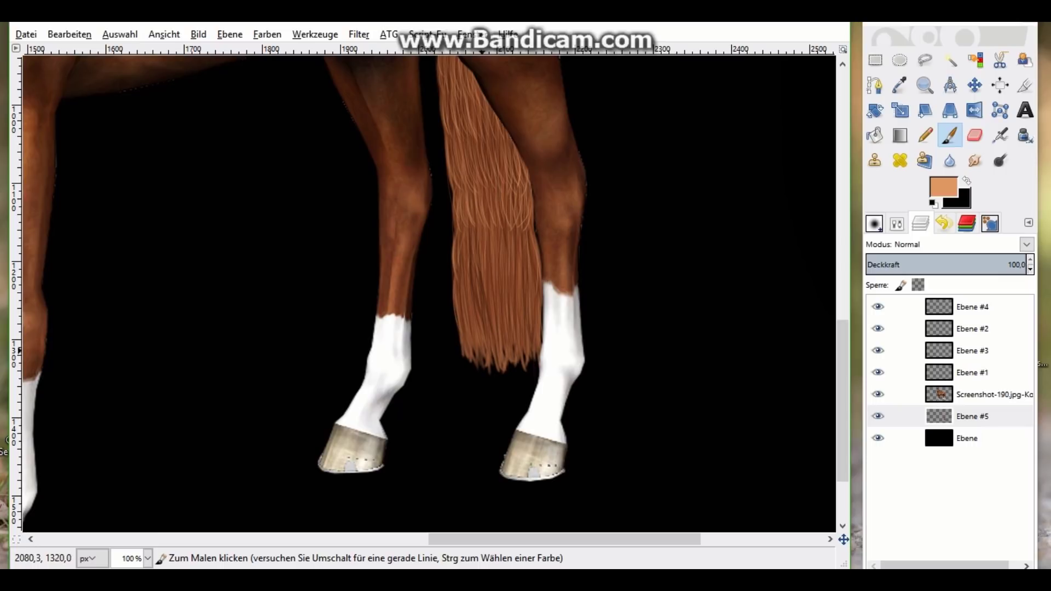
left_click_drag(535, 280, 539, 343)
left_click_drag(525, 279, 521, 338)
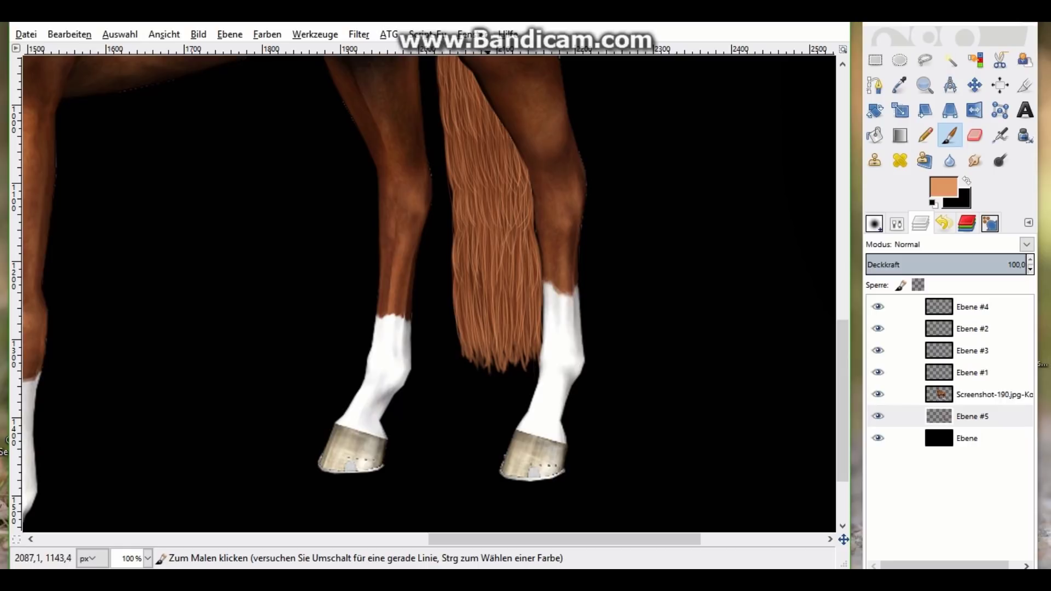
scroll(467, 280, "up", 3)
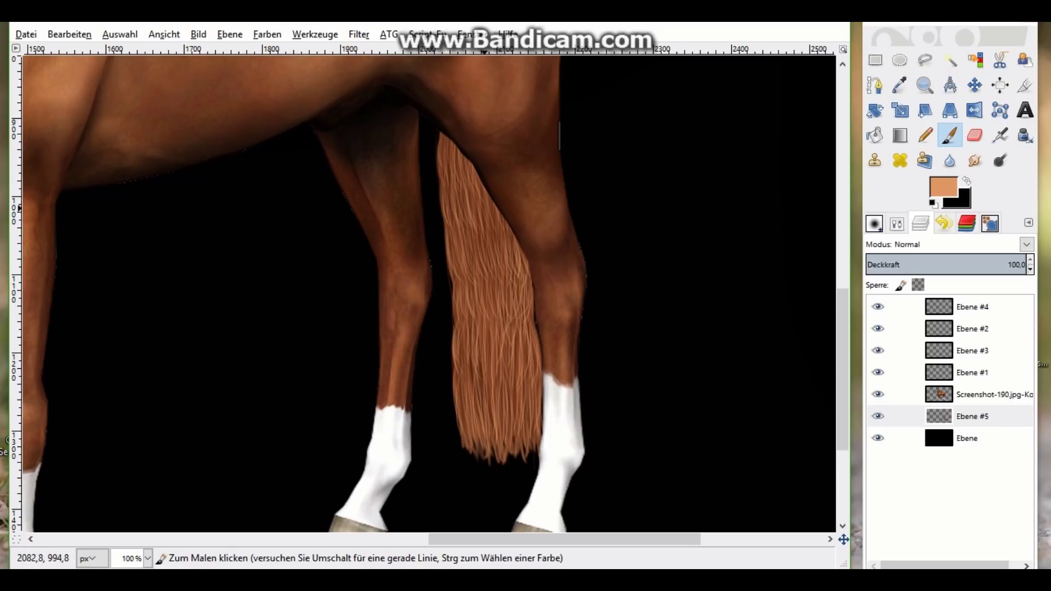
scroll(842, 369, "up", 10)
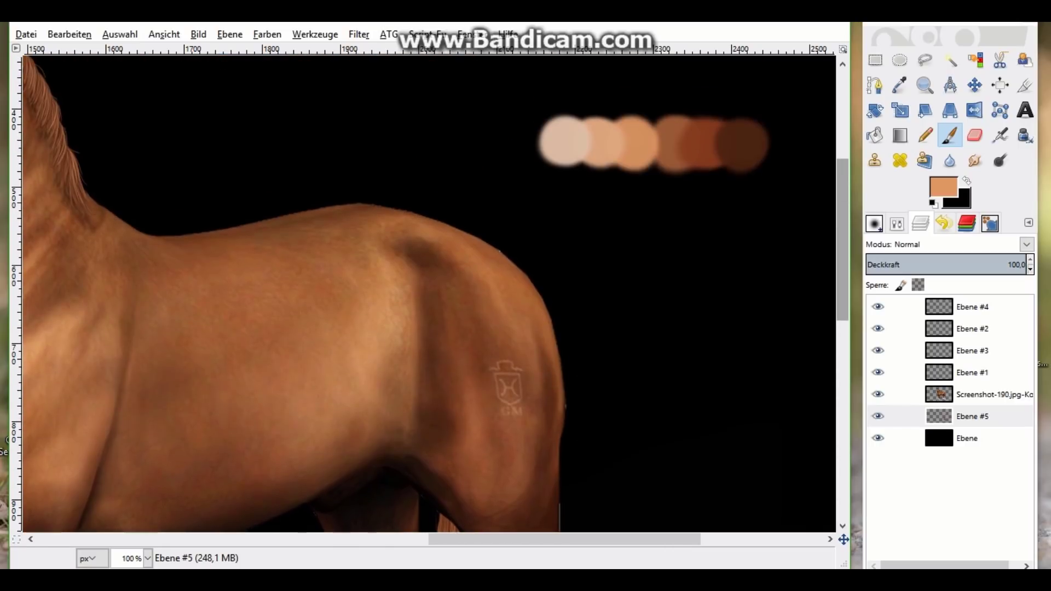
Pick a paler peach colour from the canvas and go back to the Paintbrush
key("o")
scroll(427, 294, "down", 10)
key("p")
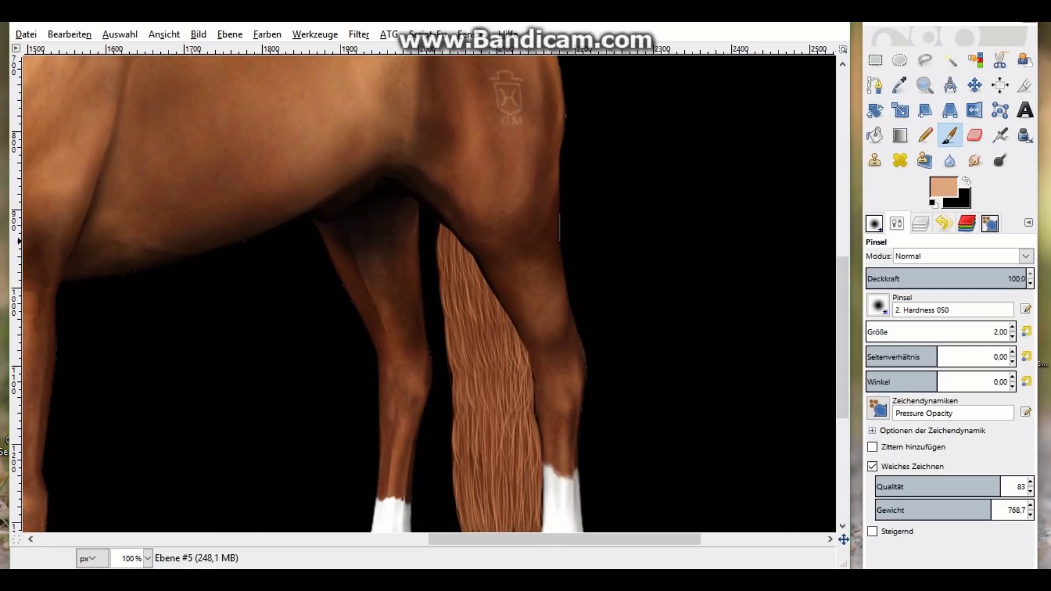
Show the layers list and zoom to fit the whole horse image in the window
key("ctrl+l")
scroll(452, 243, "down", 3)
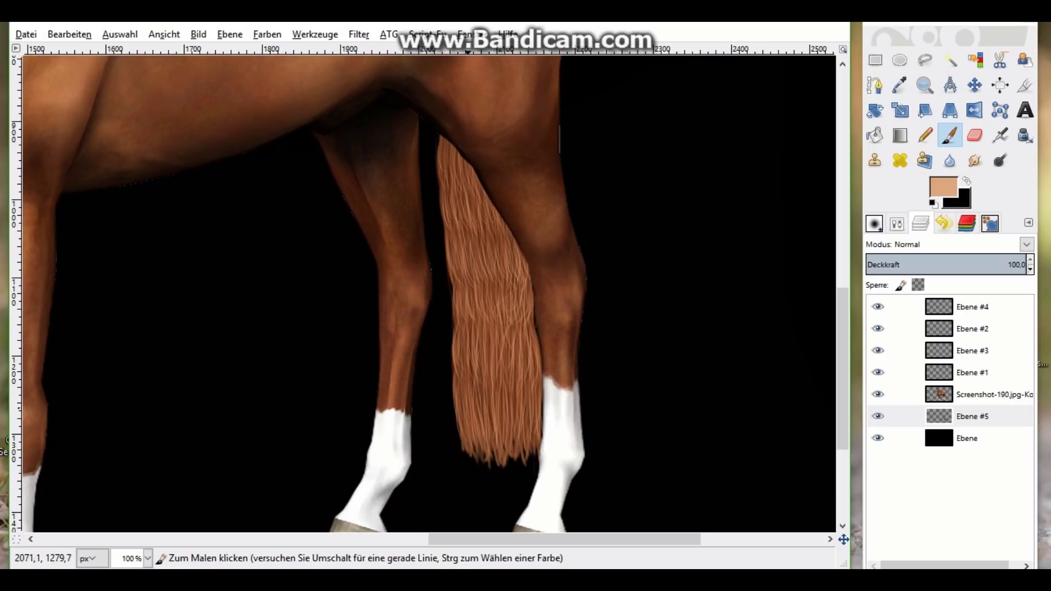
left_click(164, 34)
left_click(469, 140)
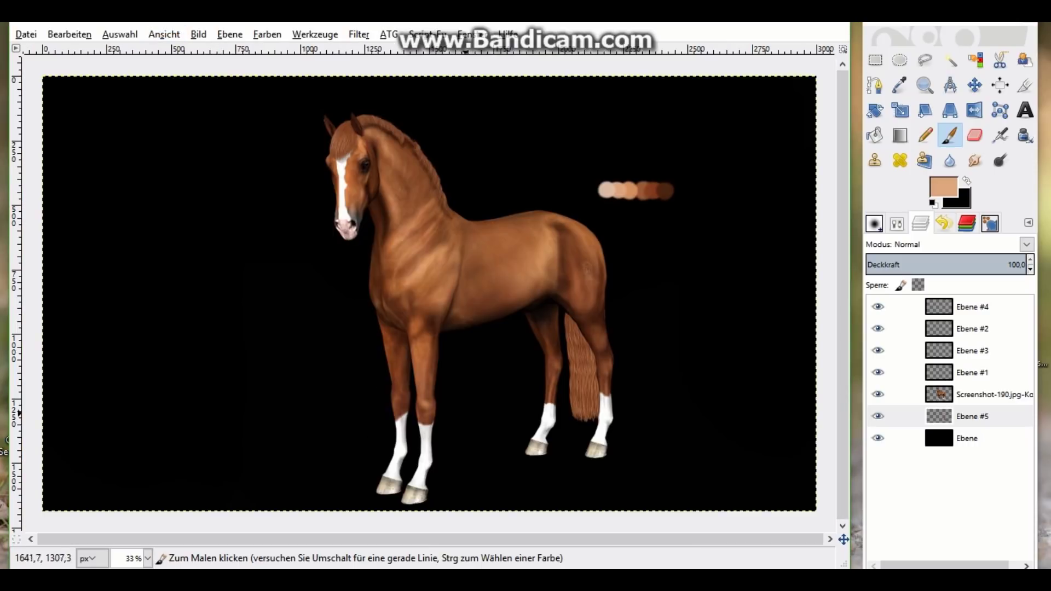
Lower Ebene #5's lightness by about 14 with Hue-Saturation, then take the Eraser with default colours
left_click(267, 34)
left_click(307, 73)
left_click_drag(914, 376, 900, 376)
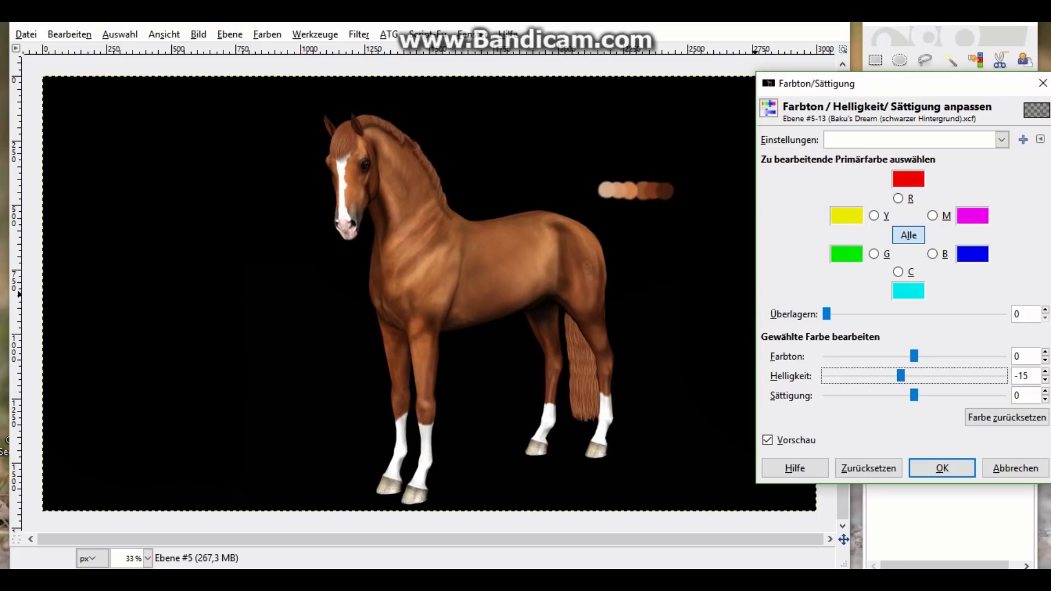
left_click(947, 520)
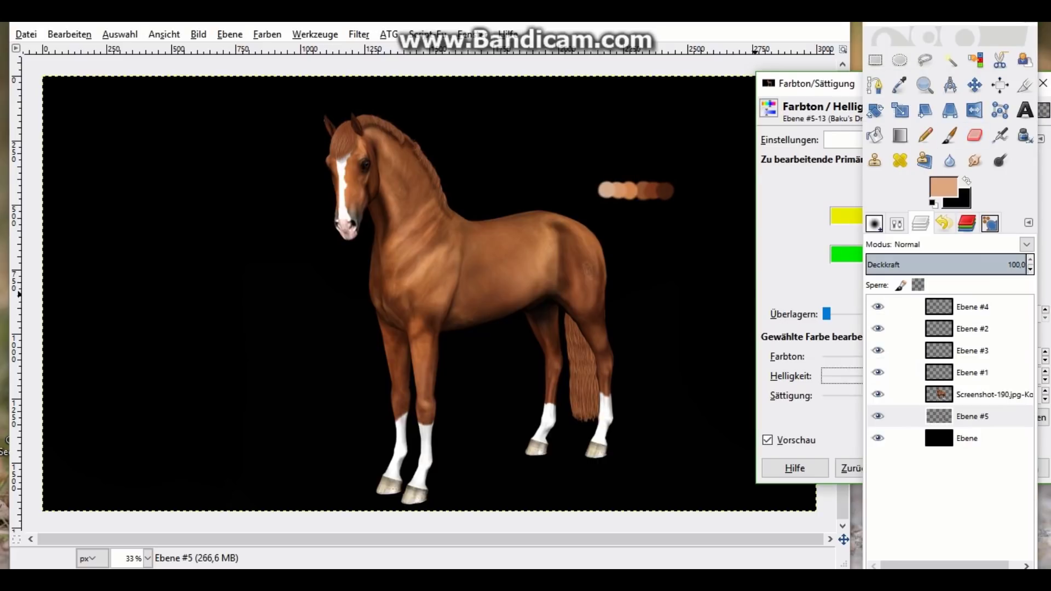
key("alt+Tab")
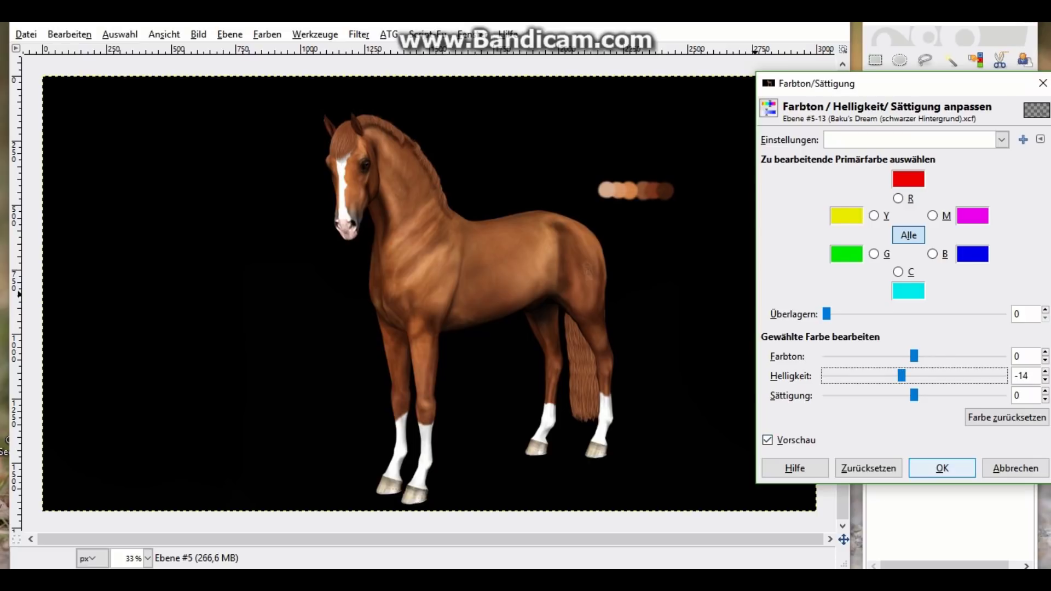
left_click(942, 468)
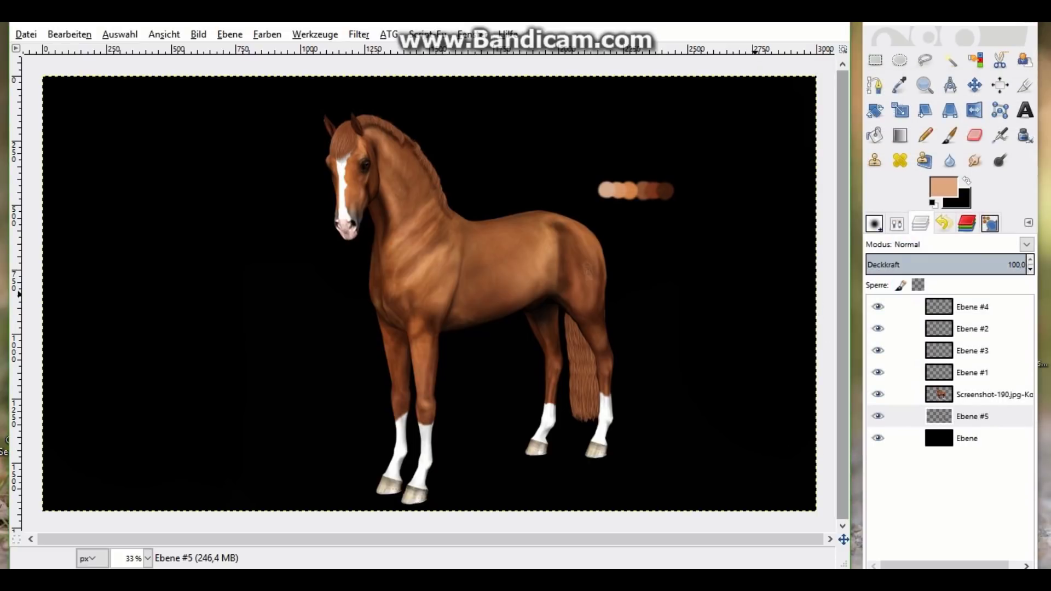
key("shift+e")
key("d")
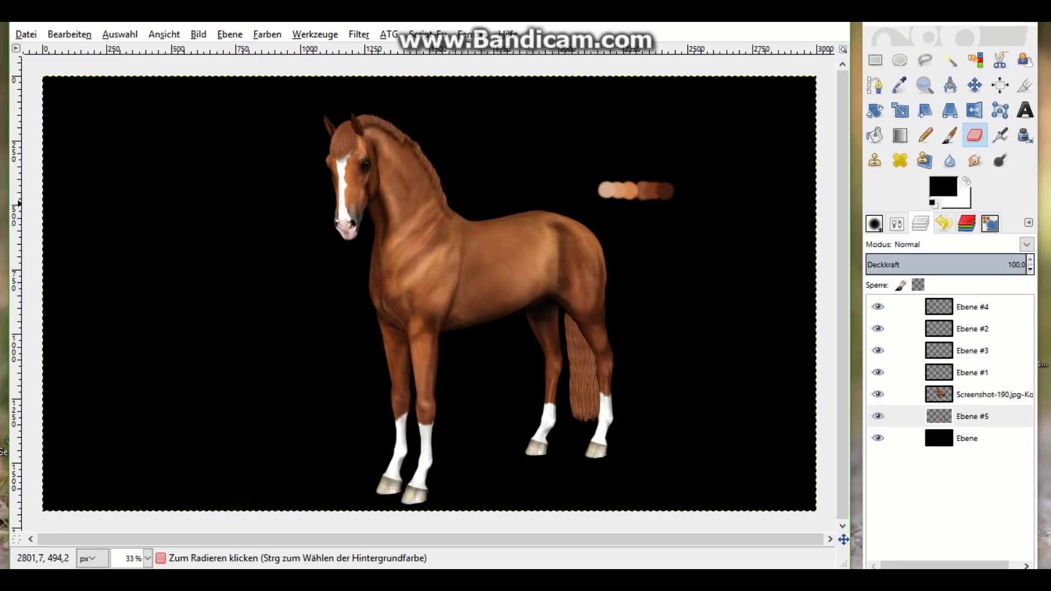
Make Ebene #5 active and erase the stray brown dabs from the black background
double_click(974, 135)
left_click(989, 222)
left_click(969, 416)
mouse_move(628, 175)
left_mouse_down()
mouse_move(610, 176)
mouse_move(628, 192)
mouse_move(608, 178)
left_mouse_up()
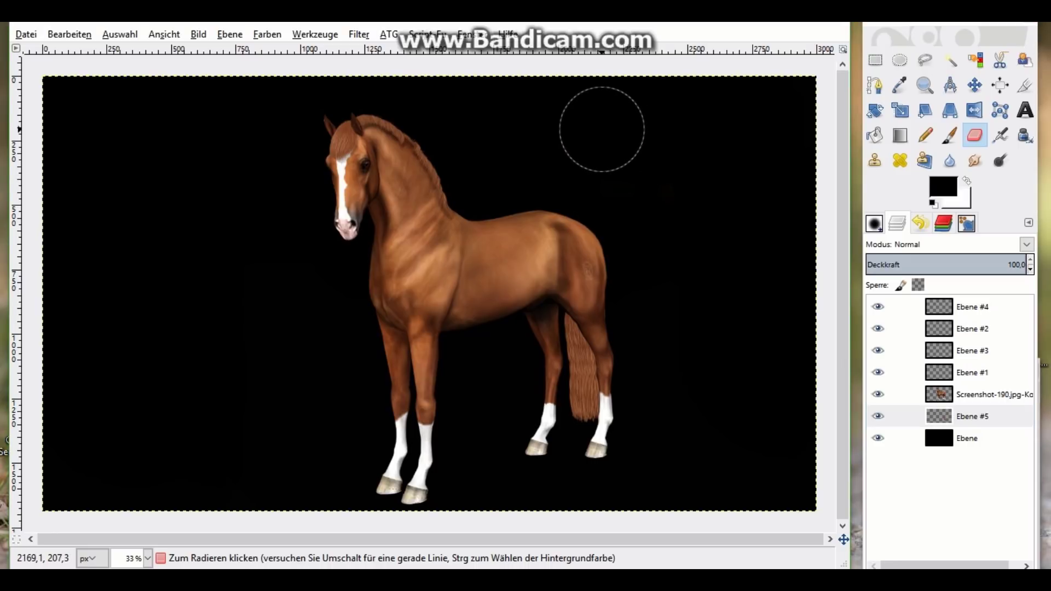
Save the painting as Baku's Dream (schwarzer Hintergrund).xcf
left_click(26, 34)
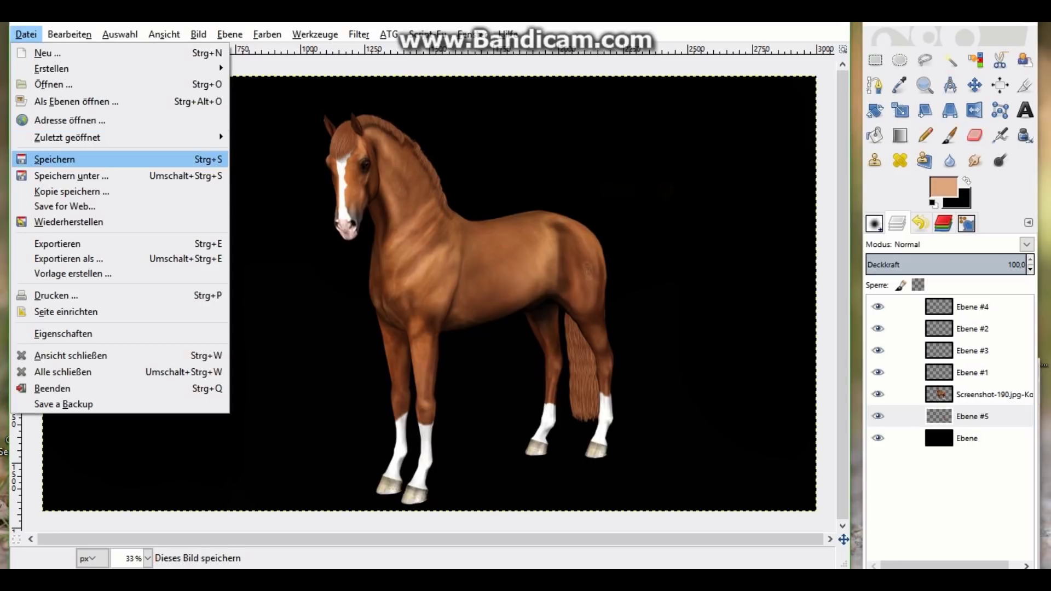
left_click(44, 157)
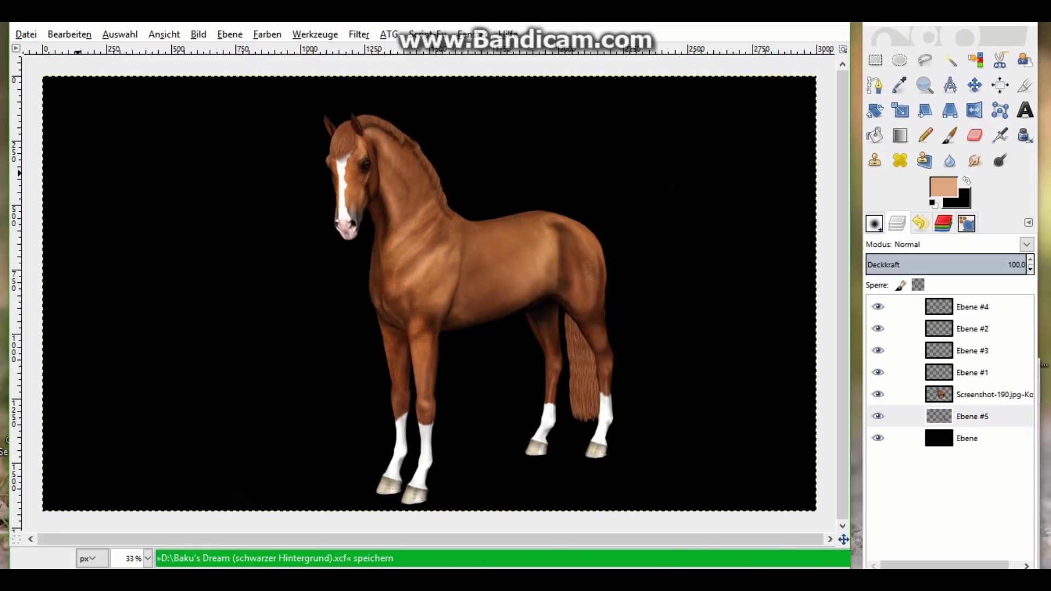
key("q")
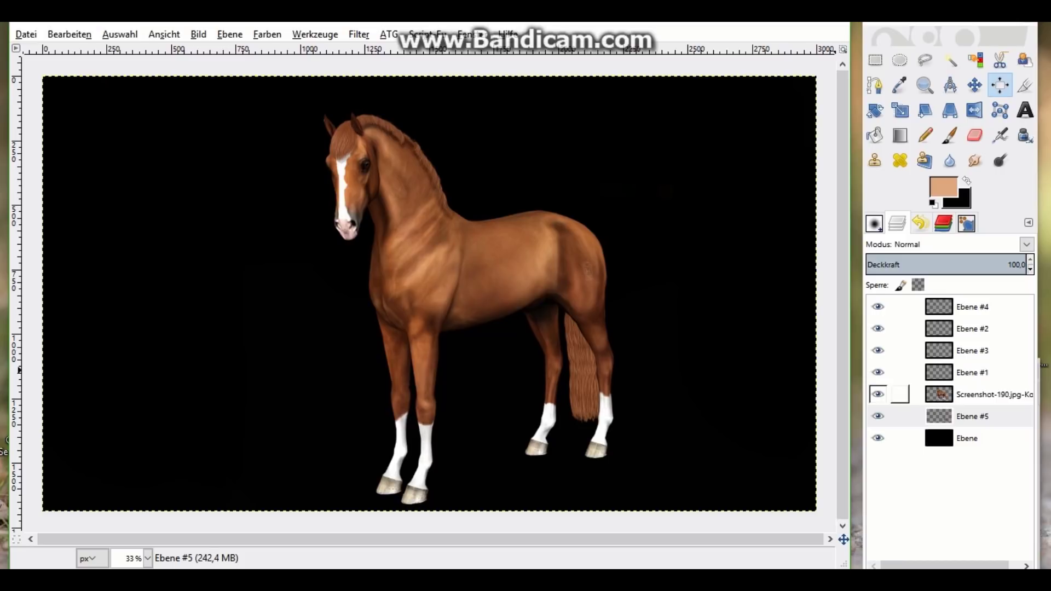
Add a new transparent layer, Ebene #6, above Ebene #4
left_click(900, 306)
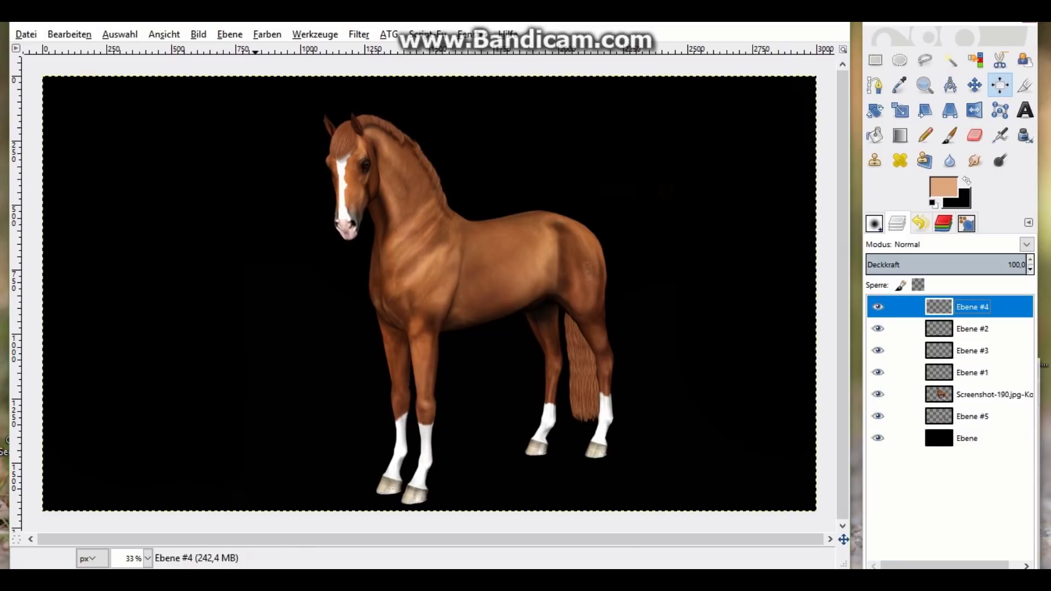
left_click(230, 34)
left_click(252, 49)
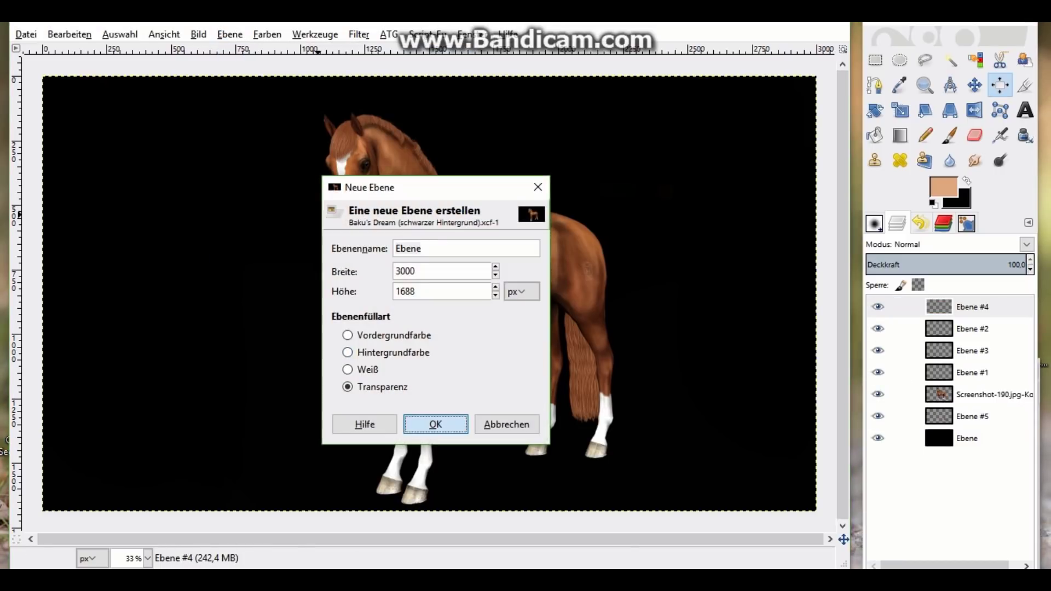
key("Return")
Load the Auswahlmaske-Kopie channel as a selection and return to the layers list
left_click(942, 222)
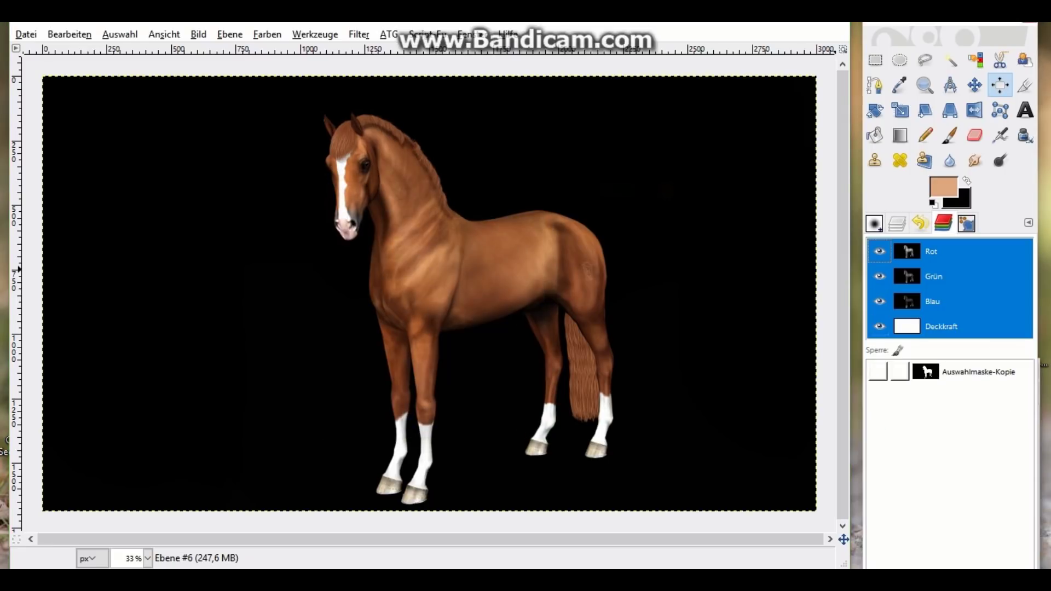
right_click(963, 371)
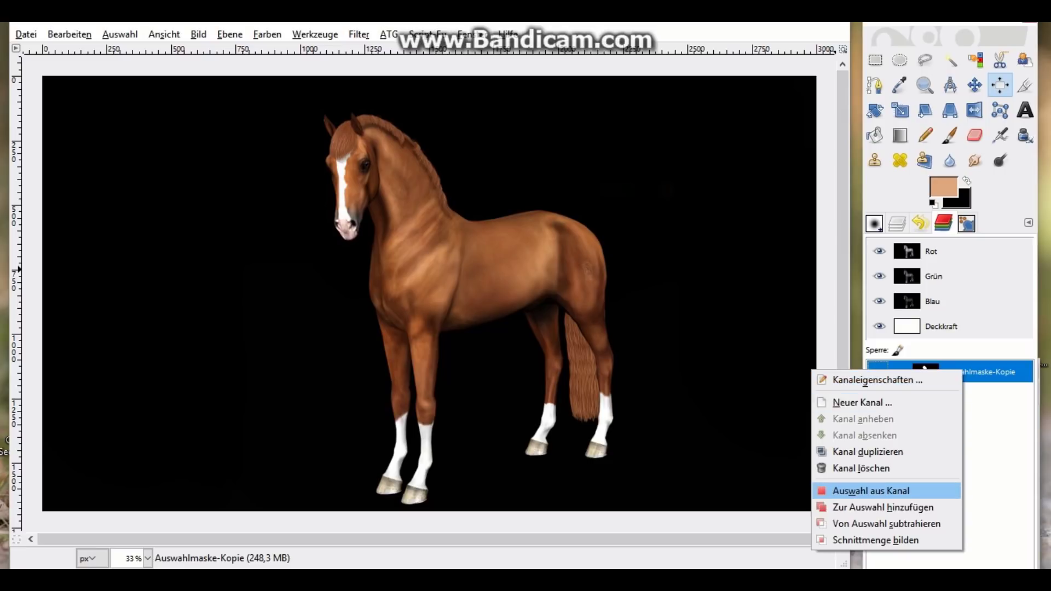
left_click(871, 490)
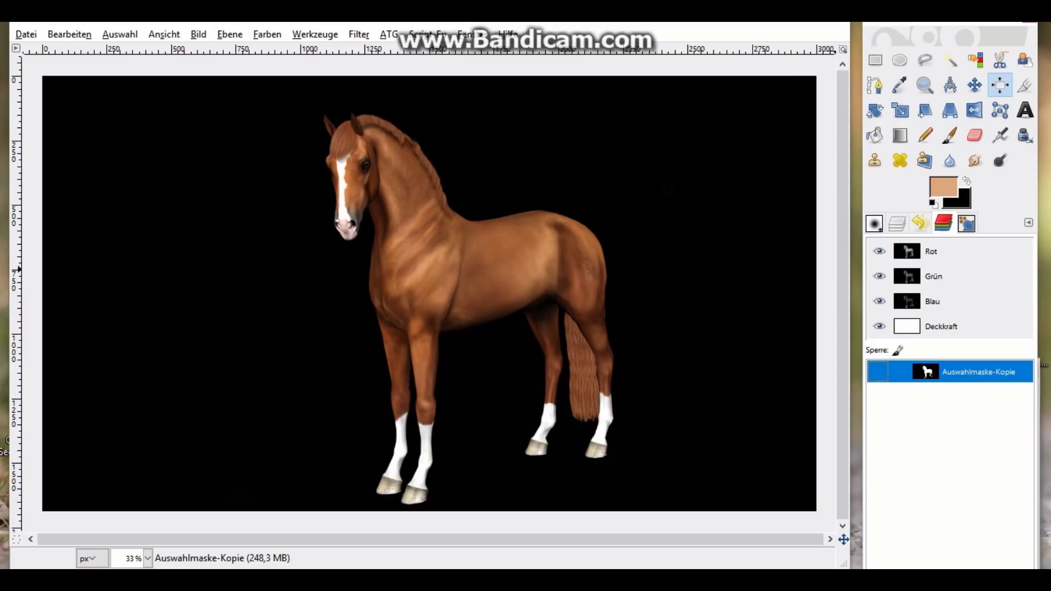
key("ctrl+l")
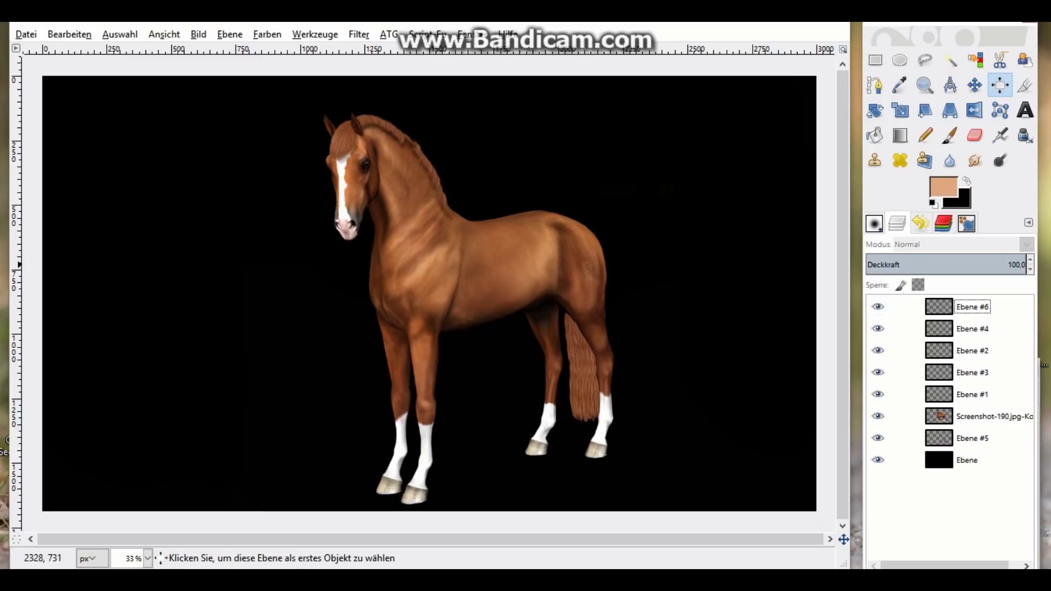
Merge Ebene #6 down into Ebene #4, then Ebene #4 into Ebene #2
left_click(120, 34)
left_click(131, 54)
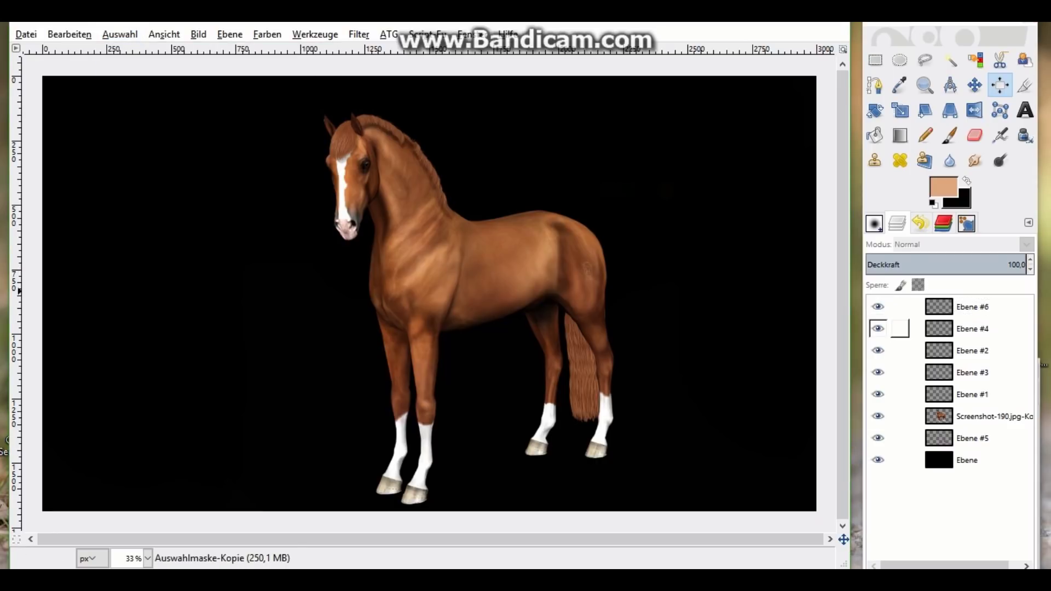
left_click(901, 306)
right_click(900, 306)
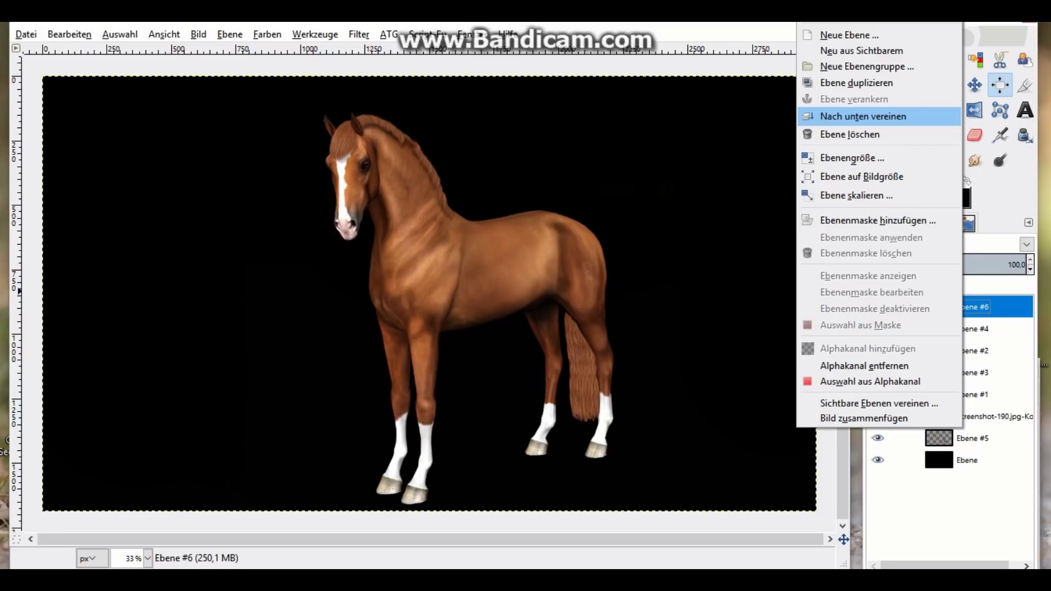
left_click(854, 113)
right_click(955, 306)
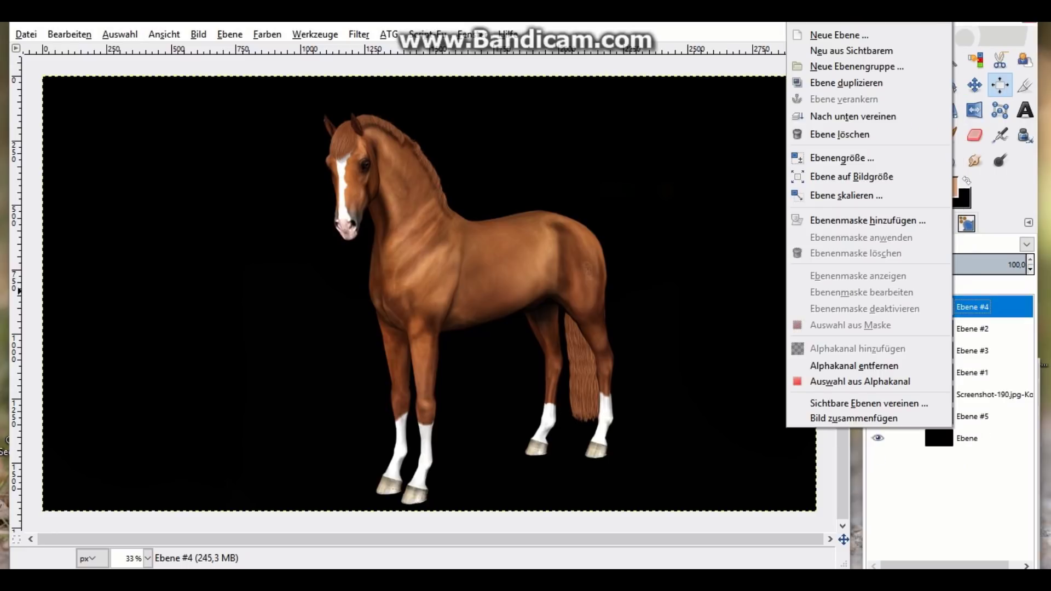
left_click(853, 116)
Merge Ebene #2, Ebene #3, Ebene #1 and the screenshot layer successively down into Ebene #5
right_click(963, 307)
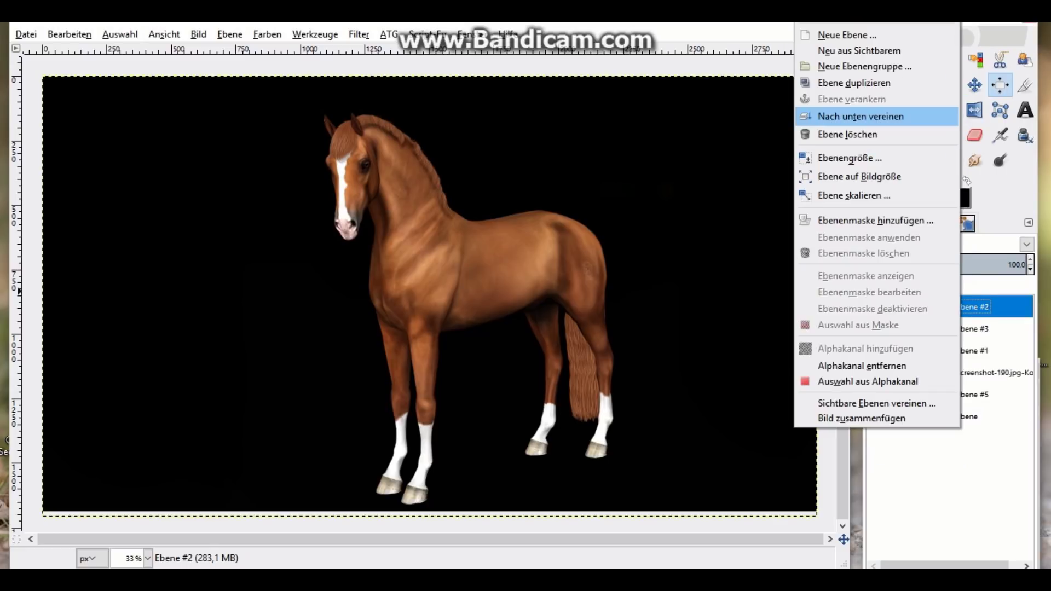
left_click(854, 117)
right_click(960, 307)
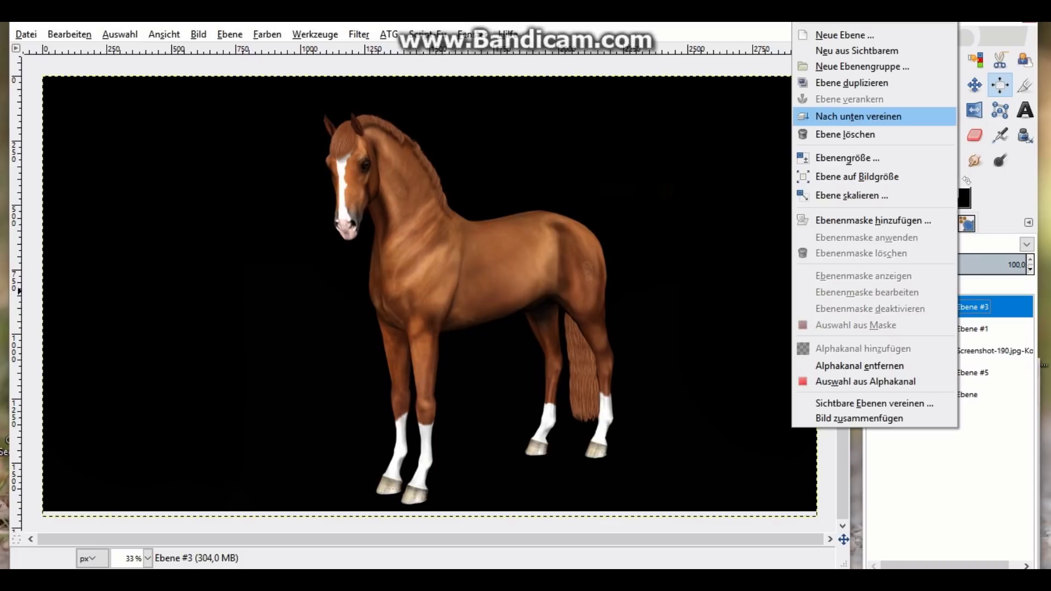
left_click(854, 116)
right_click(963, 307)
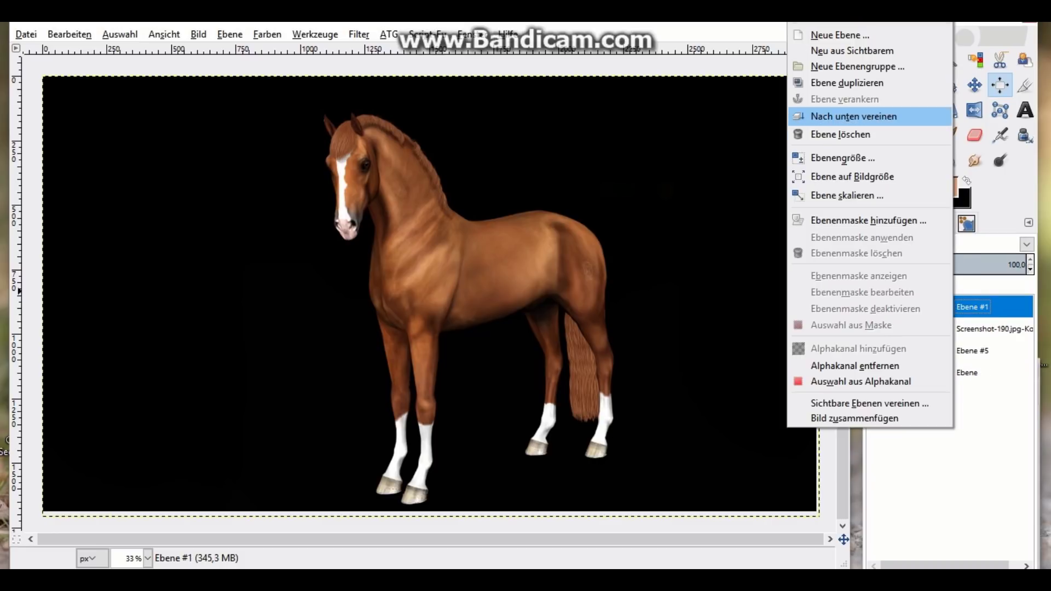
left_click(854, 116)
right_click(963, 306)
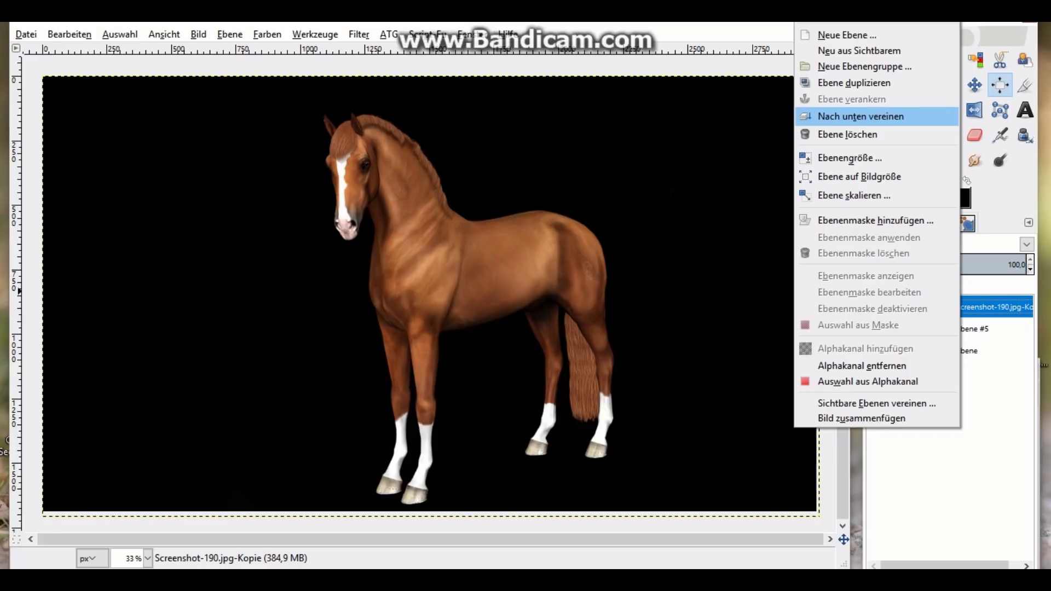
left_click(854, 116)
Select the merged horse's outline from its alpha channel
left_click(878, 307)
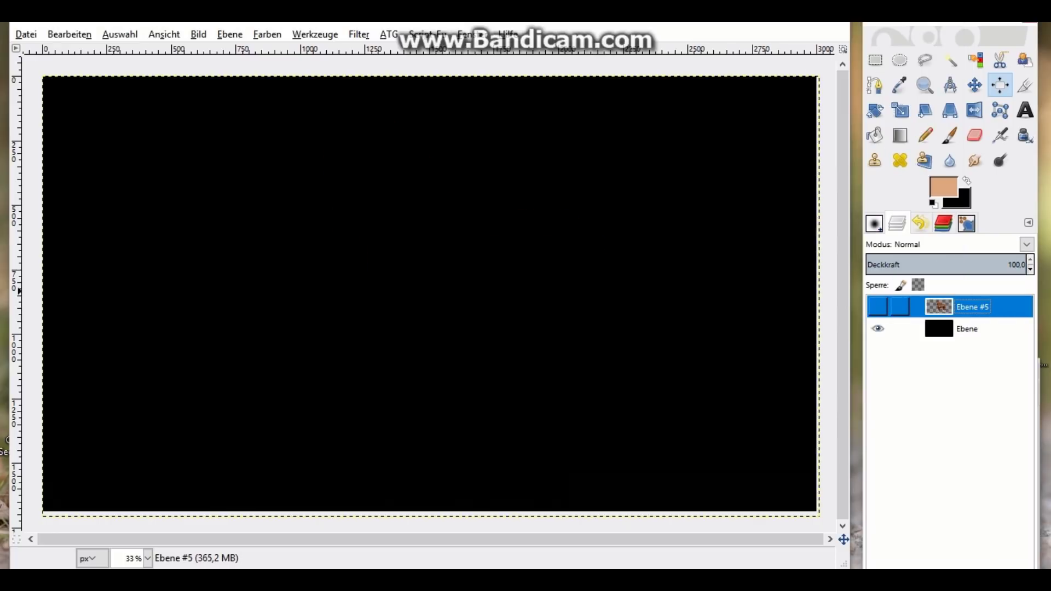
right_click(963, 307)
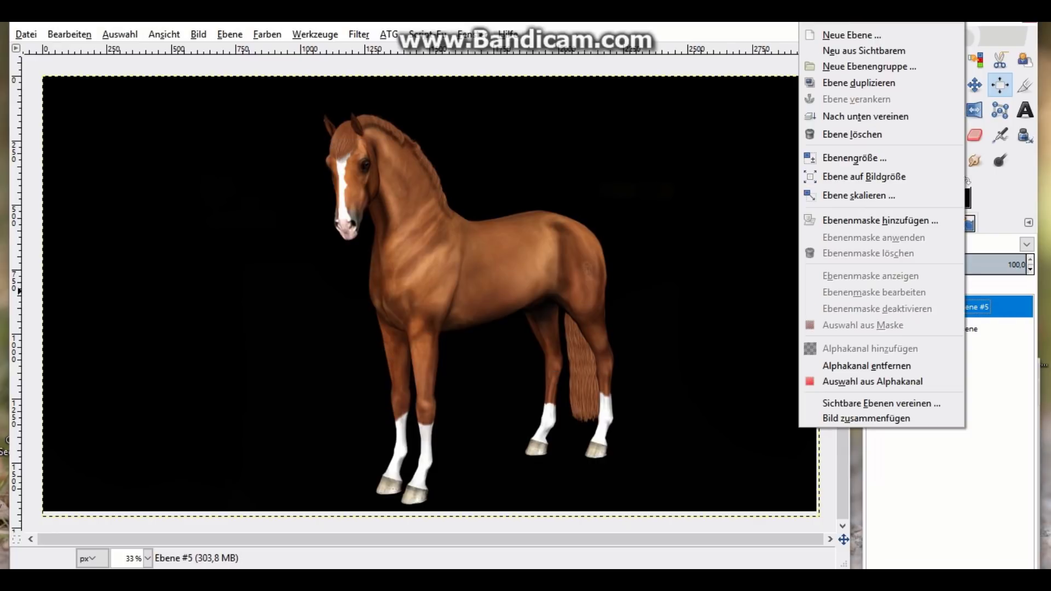
left_click(872, 381)
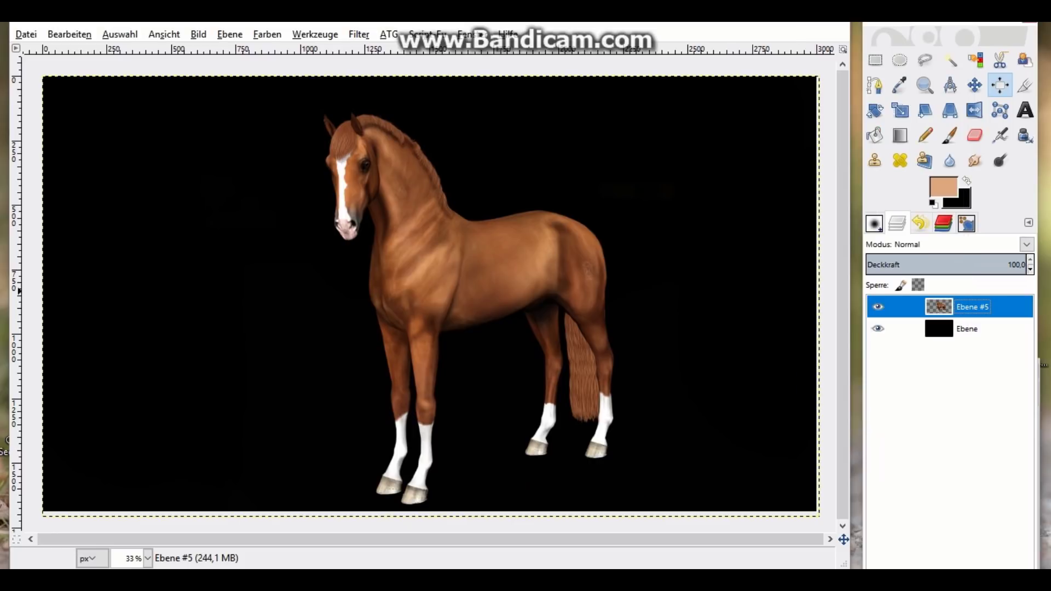
Make the black background layer active and invert the selection
key("Page_Down")
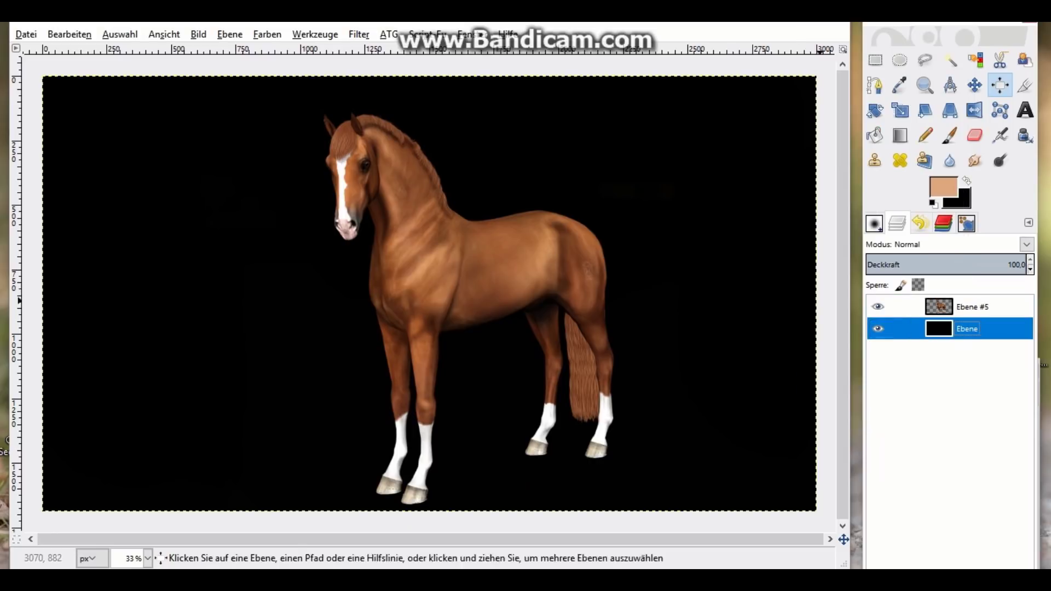
left_click(129, 34)
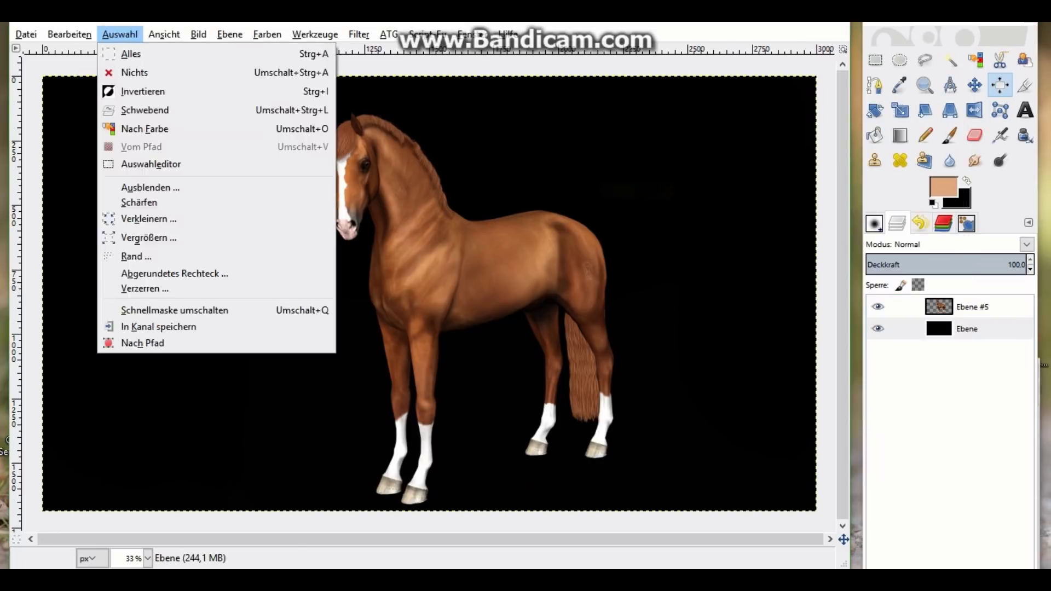
left_click(136, 89)
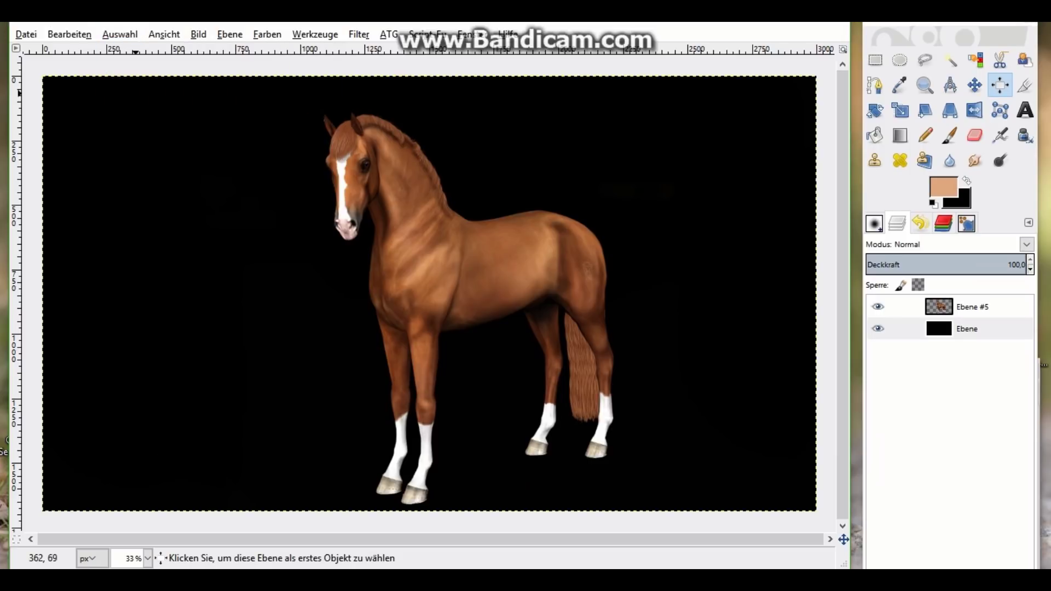
Set up a black Paintbrush and bring up the New Layer dialog
key("x")
key("p")
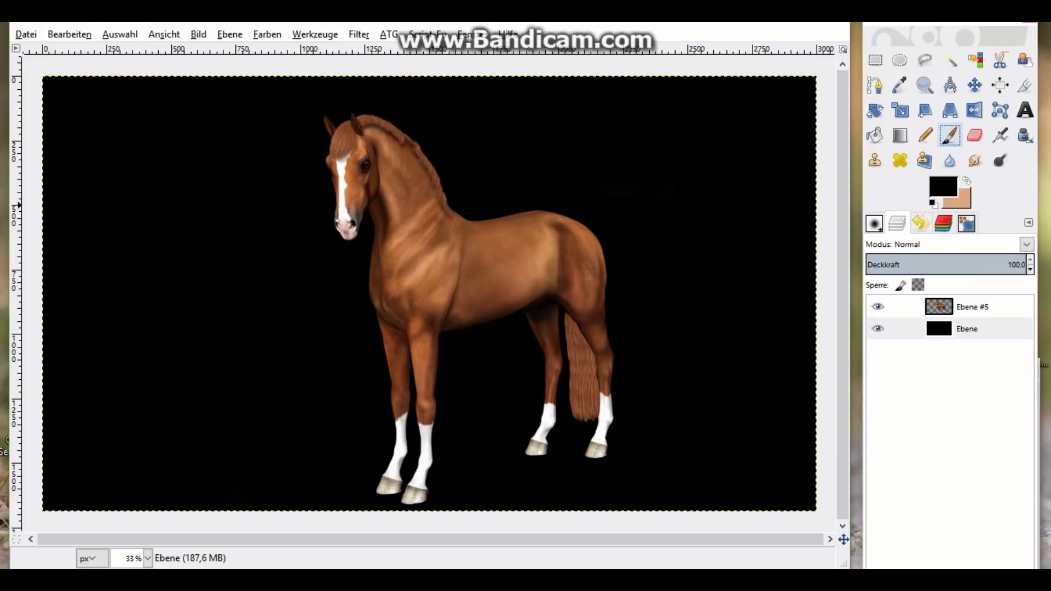
key("ctrl+shift+b")
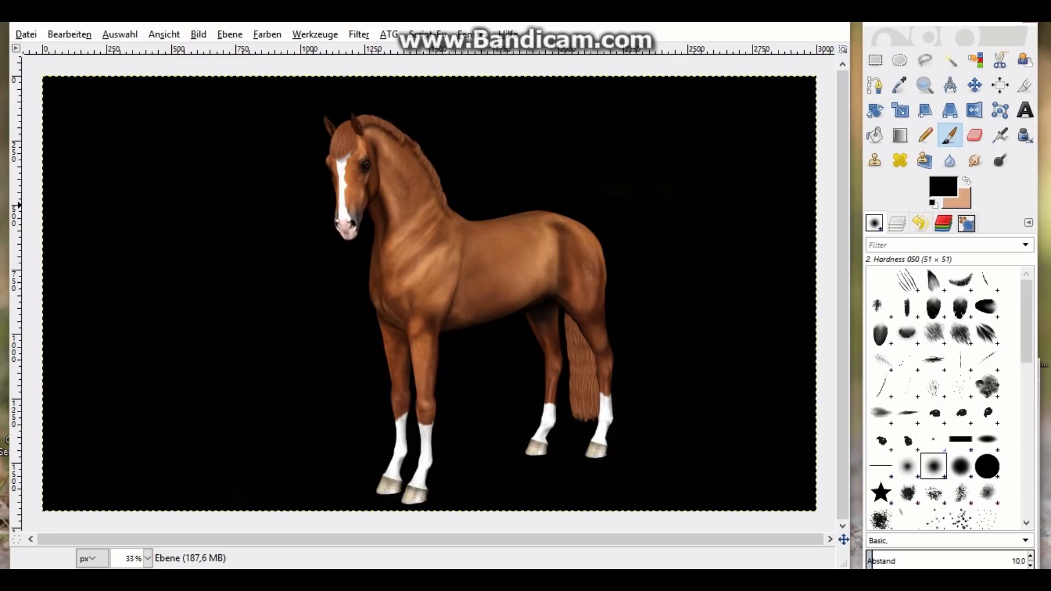
key("ctrl+l")
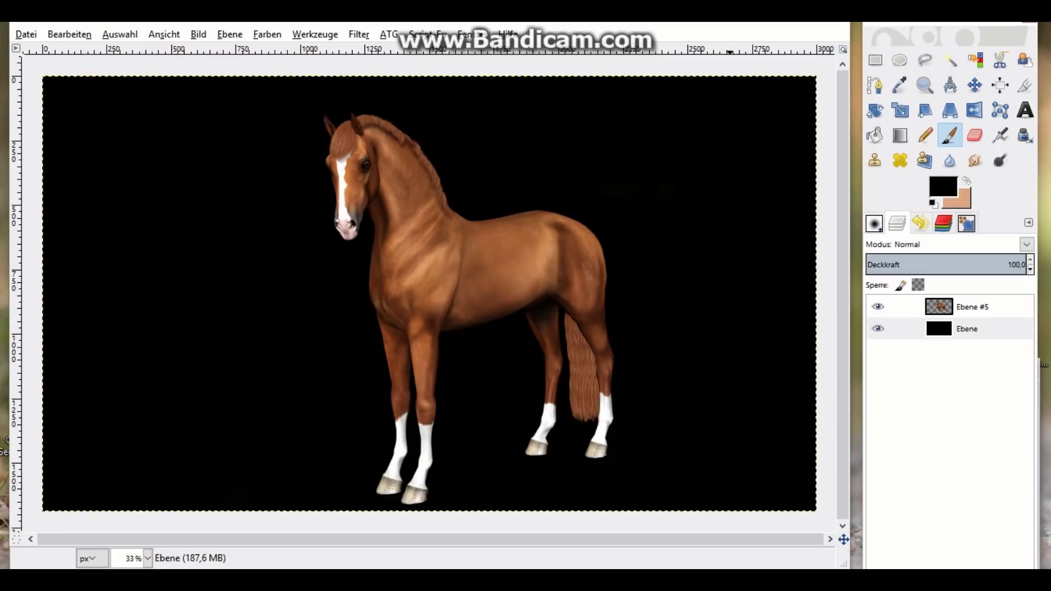
left_click(518, 507)
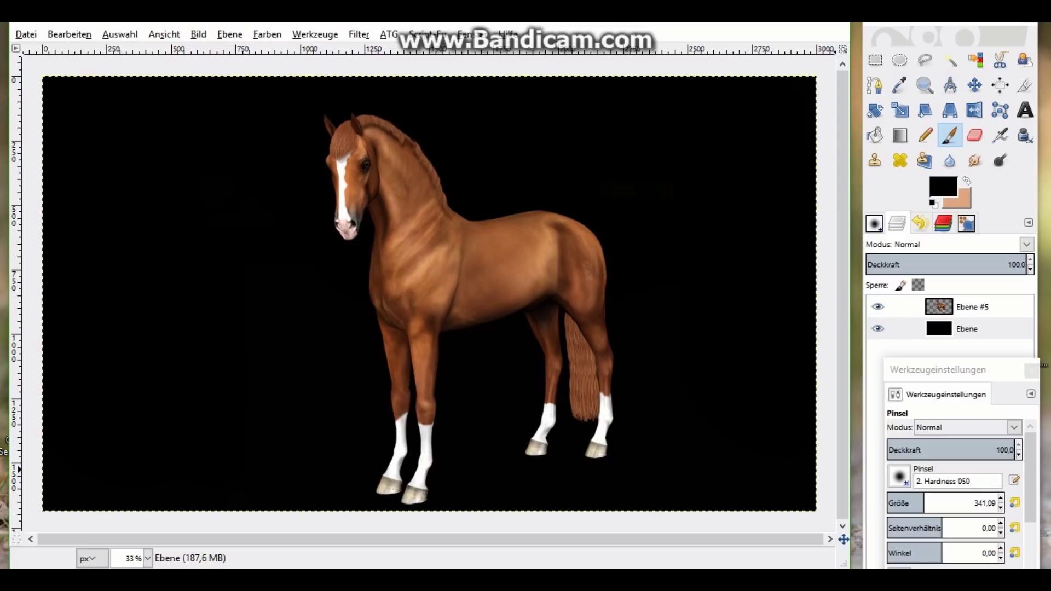
left_click(1026, 244)
key("Escape")
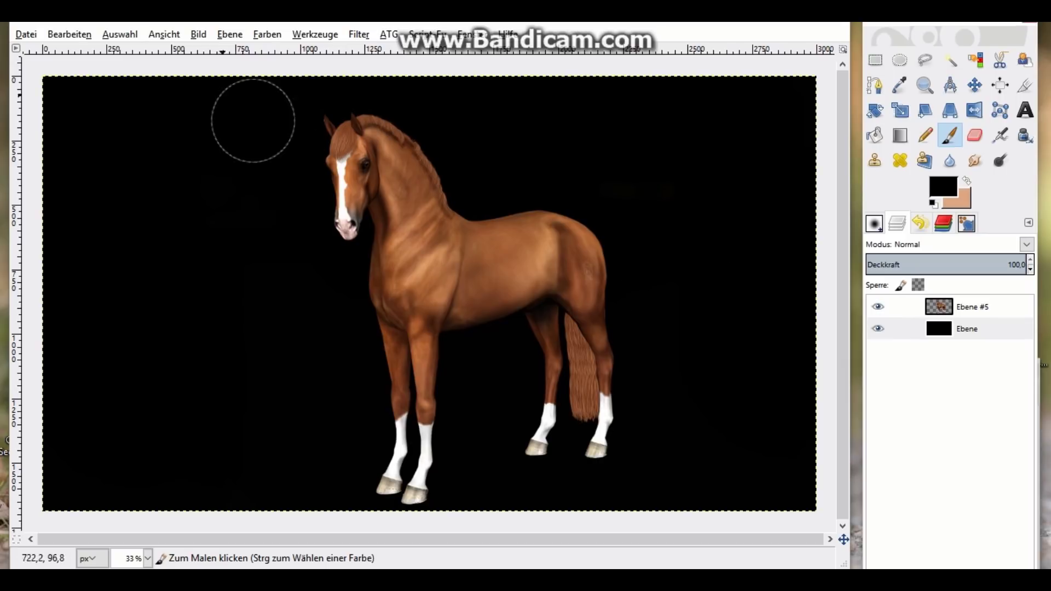
key("alt+e")
key("Return")
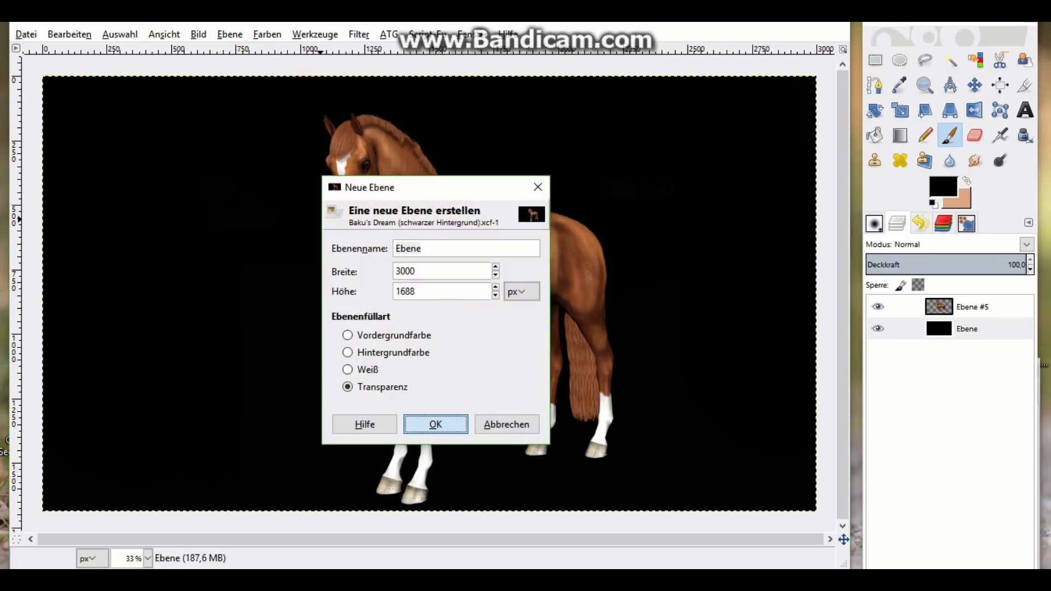
Add transparent layer Ebene #1, hide the background, and paint black around the hind legs
left_click(436, 423)
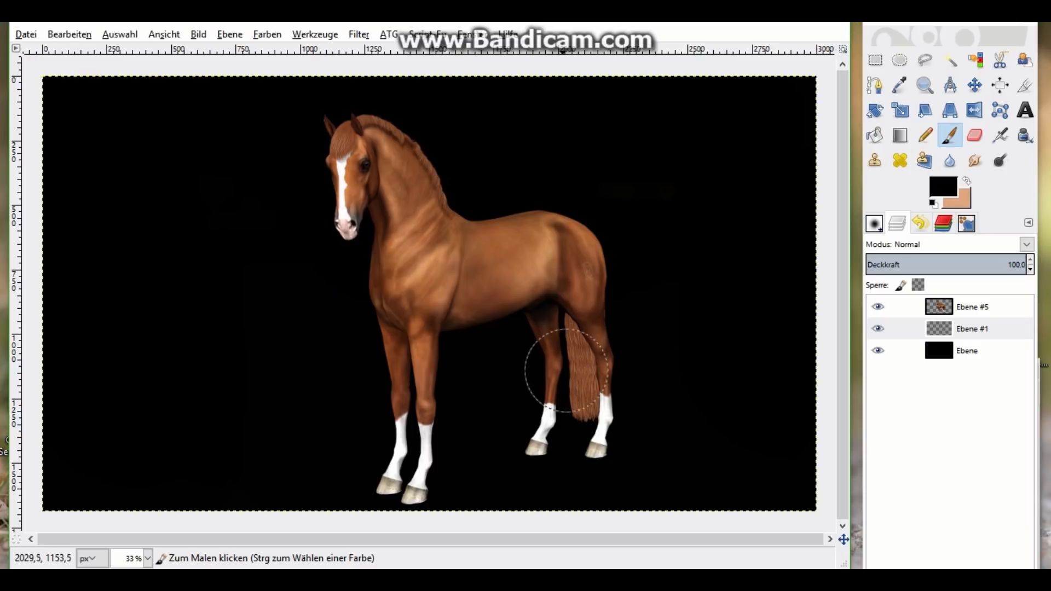
left_click(878, 350)
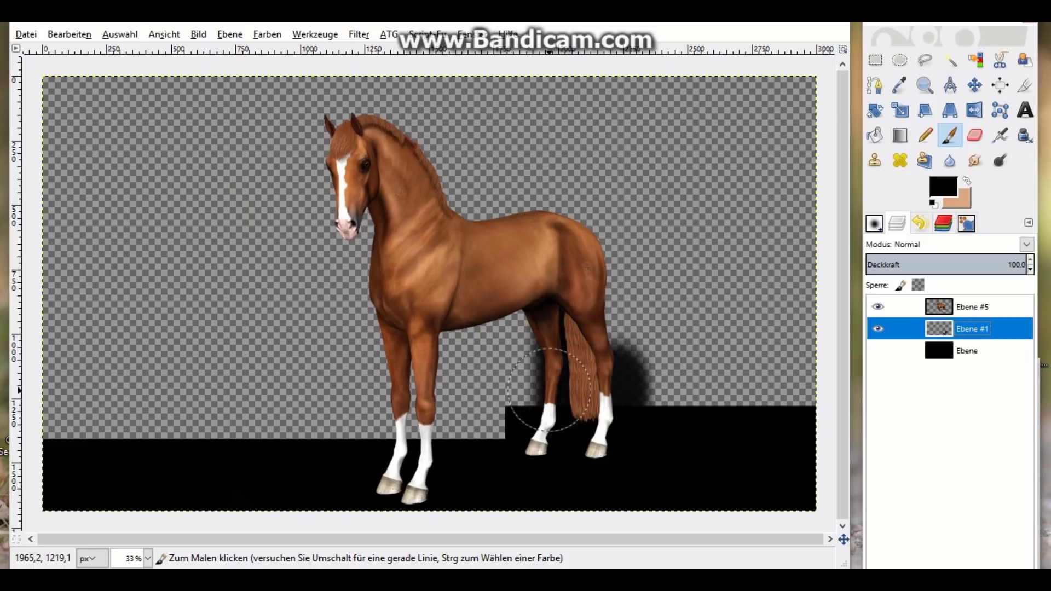
mouse_move(548, 461)
left_mouse_down()
mouse_move(504, 336)
mouse_move(413, 386)
mouse_move(433, 474)
mouse_move(394, 460)
mouse_move(358, 307)
mouse_move(381, 440)
mouse_move(375, 481)
mouse_move(481, 481)
mouse_move(493, 418)
mouse_move(470, 409)
mouse_move(469, 453)
mouse_move(624, 386)
mouse_move(611, 326)
mouse_move(630, 285)
mouse_move(623, 251)
mouse_move(536, 243)
mouse_move(514, 230)
mouse_move(580, 219)
mouse_move(639, 325)
mouse_move(598, 429)
mouse_move(539, 469)
mouse_move(470, 482)
mouse_move(532, 478)
mouse_move(614, 434)
mouse_move(633, 371)
mouse_move(472, 460)
mouse_move(462, 452)
mouse_move(460, 462)
mouse_move(375, 481)
mouse_move(341, 382)
mouse_move(356, 298)
mouse_move(340, 424)
mouse_move(387, 482)
left_mouse_up()
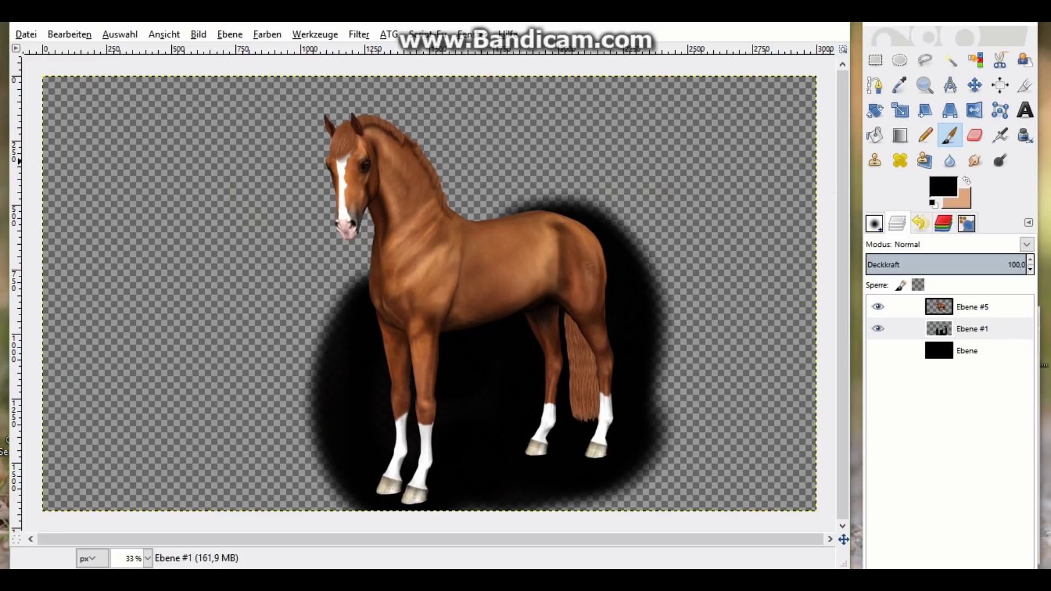
Paint black over the horse's tail and its white lower legs and hooves
left_click(164, 34)
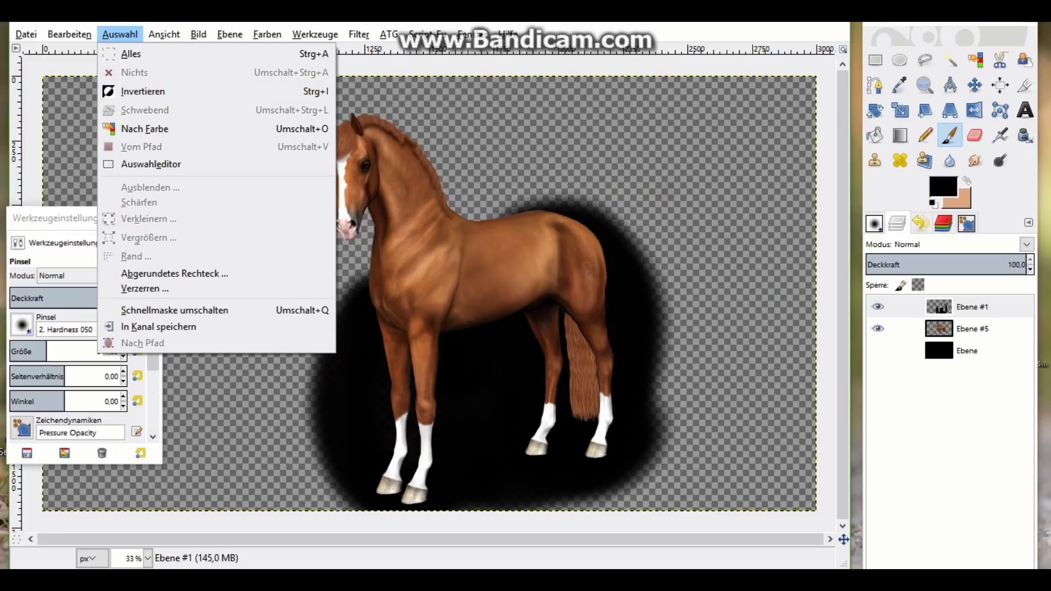
key("Escape")
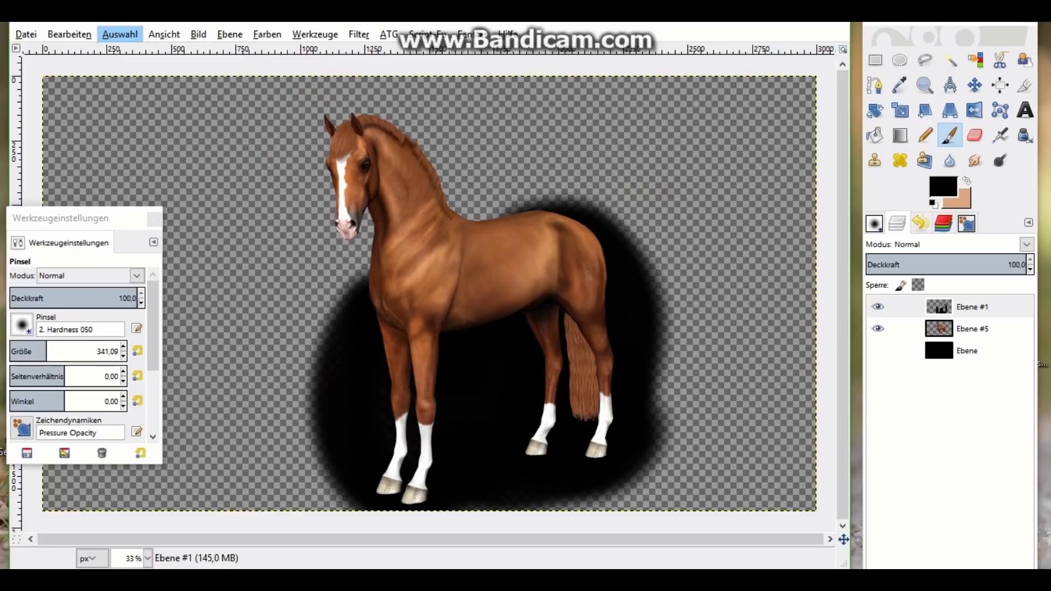
left_click_drag(115, 219, 166, 217)
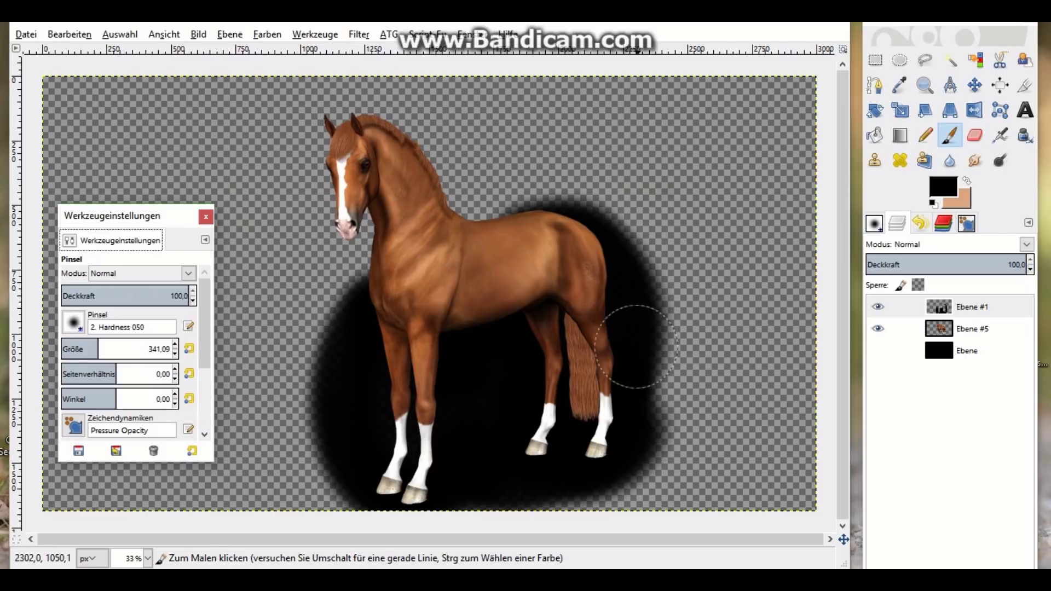
mouse_move(595, 356)
left_mouse_down()
mouse_move(596, 418)
mouse_move(530, 431)
mouse_move(548, 345)
mouse_move(594, 269)
mouse_move(544, 228)
mouse_move(593, 253)
mouse_move(585, 236)
left_mouse_up()
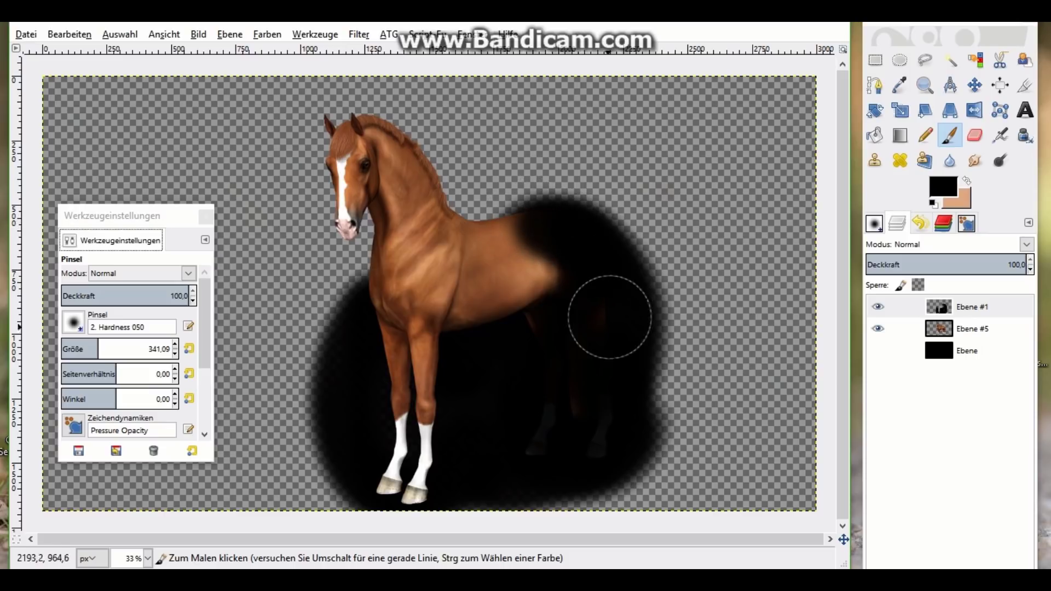
mouse_move(392, 468)
left_mouse_down()
mouse_move(392, 483)
mouse_move(432, 485)
mouse_move(403, 483)
mouse_move(394, 451)
mouse_move(401, 363)
mouse_move(395, 330)
mouse_move(375, 321)
mouse_move(422, 356)
mouse_move(571, 291)
left_mouse_up()
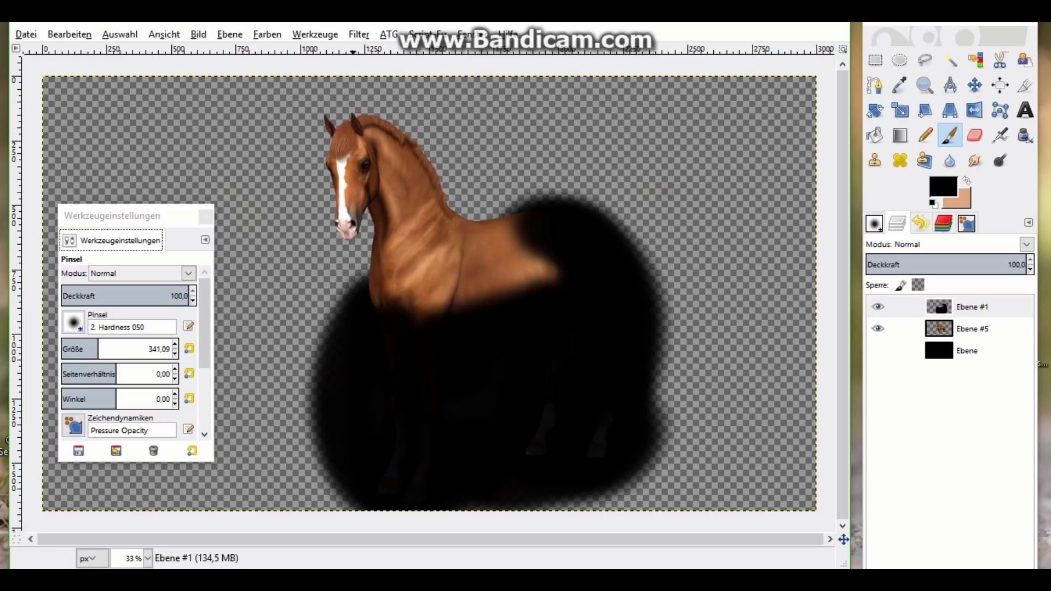
Repeat the Gaussian blur six times to soften the black shadow on Ebene #1
key("alt+r")
key("Return")
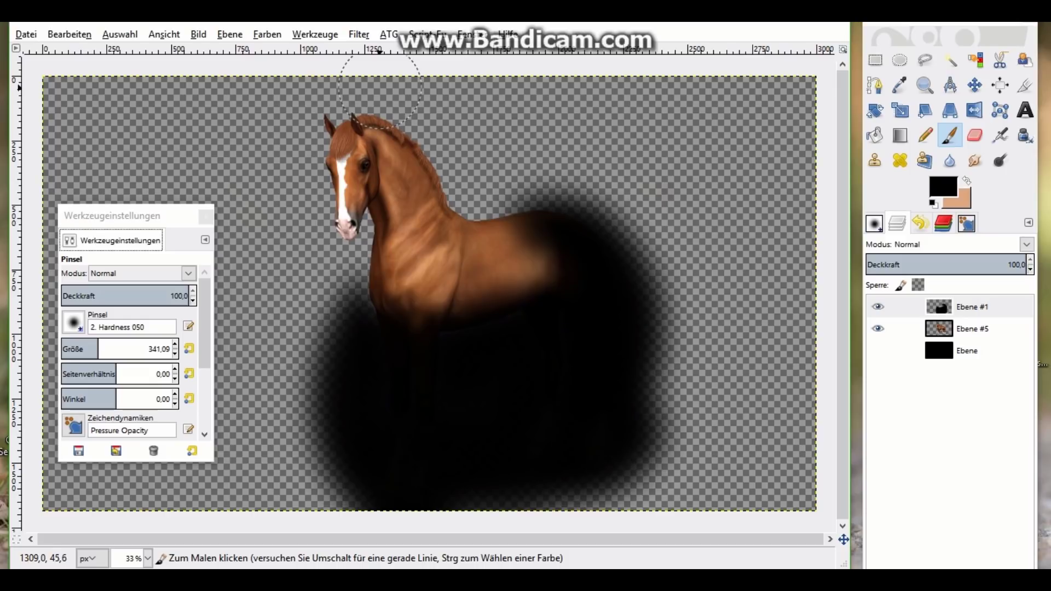
left_click(359, 34)
left_click(394, 53)
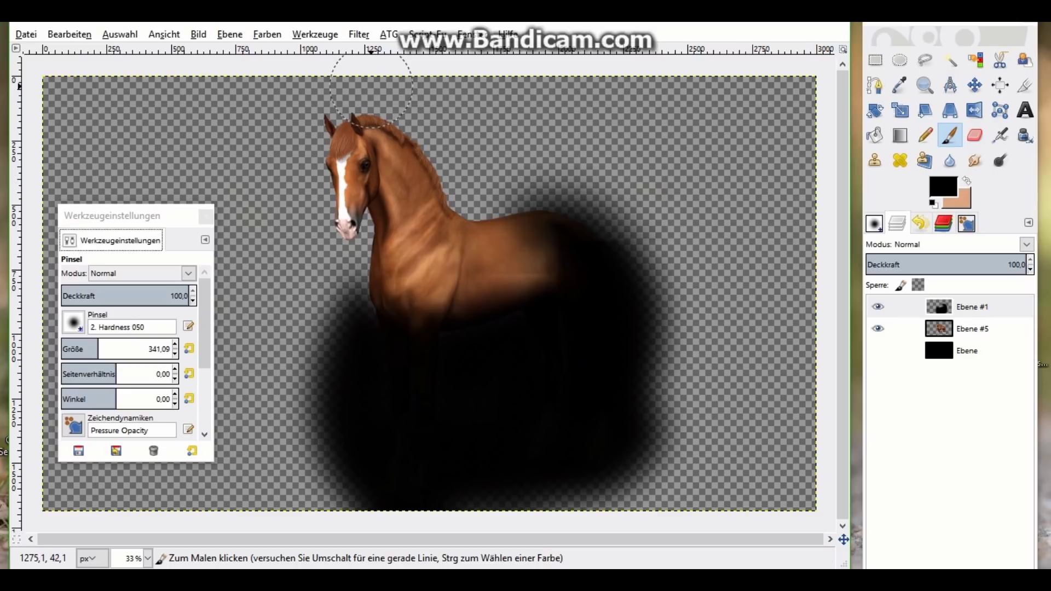
left_click(359, 34)
left_click(383, 47)
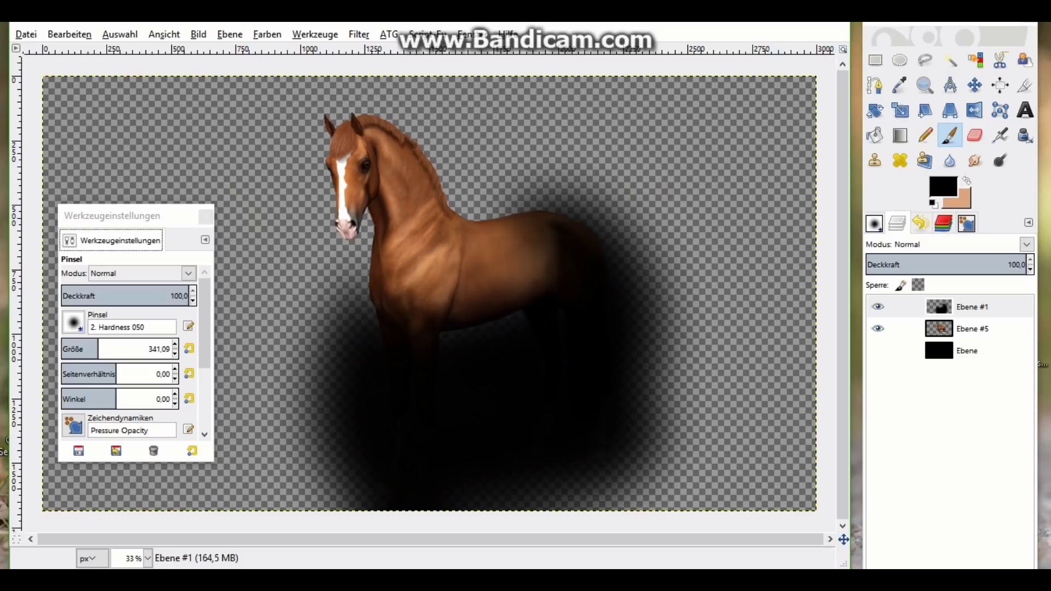
left_click(359, 34)
left_click(384, 48)
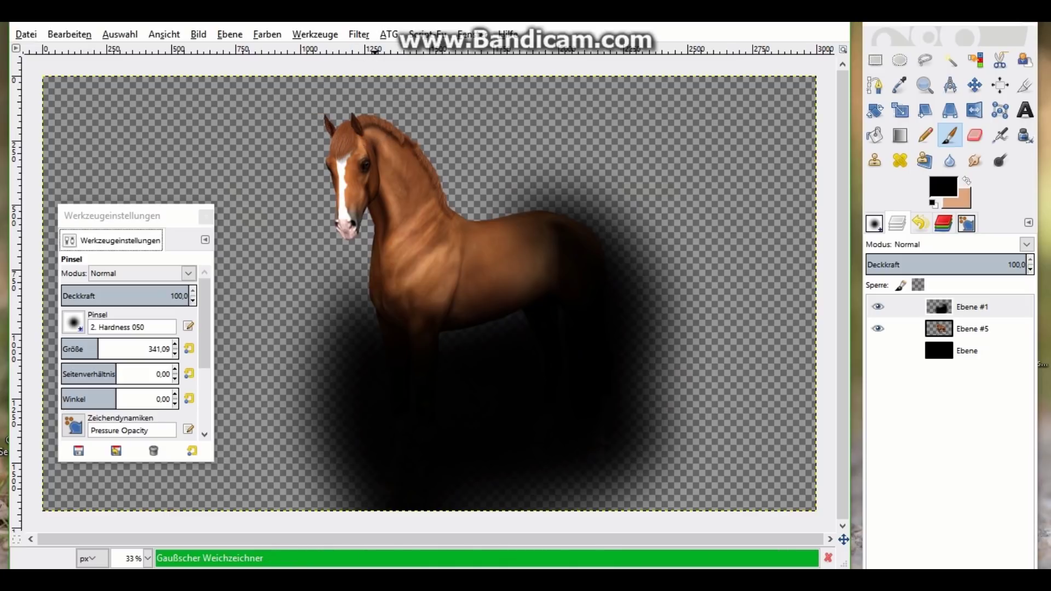
left_click(360, 34)
left_click(383, 53)
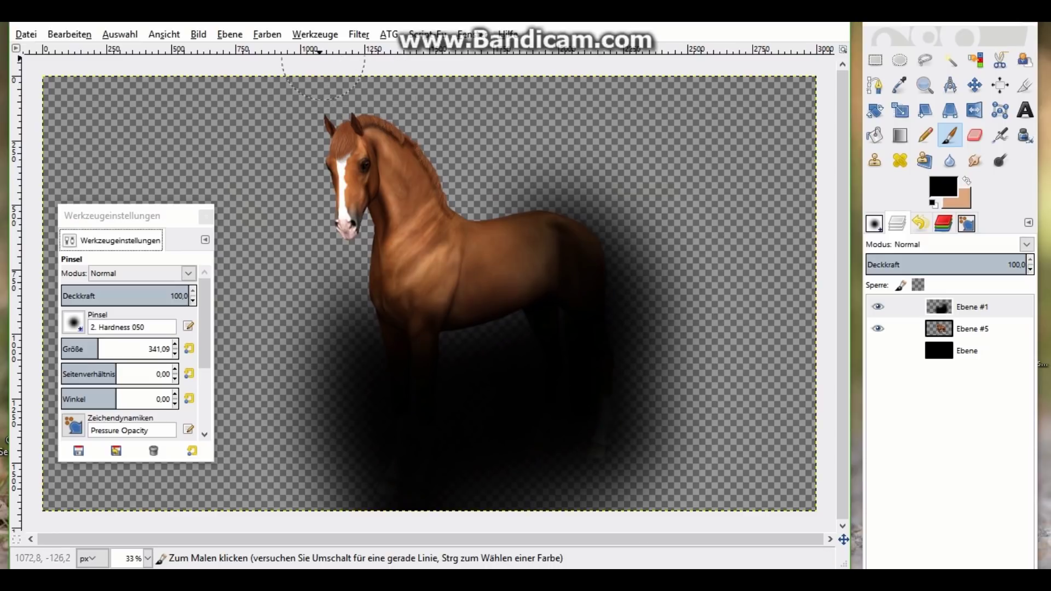
key("shift+b")
left_click(359, 34)
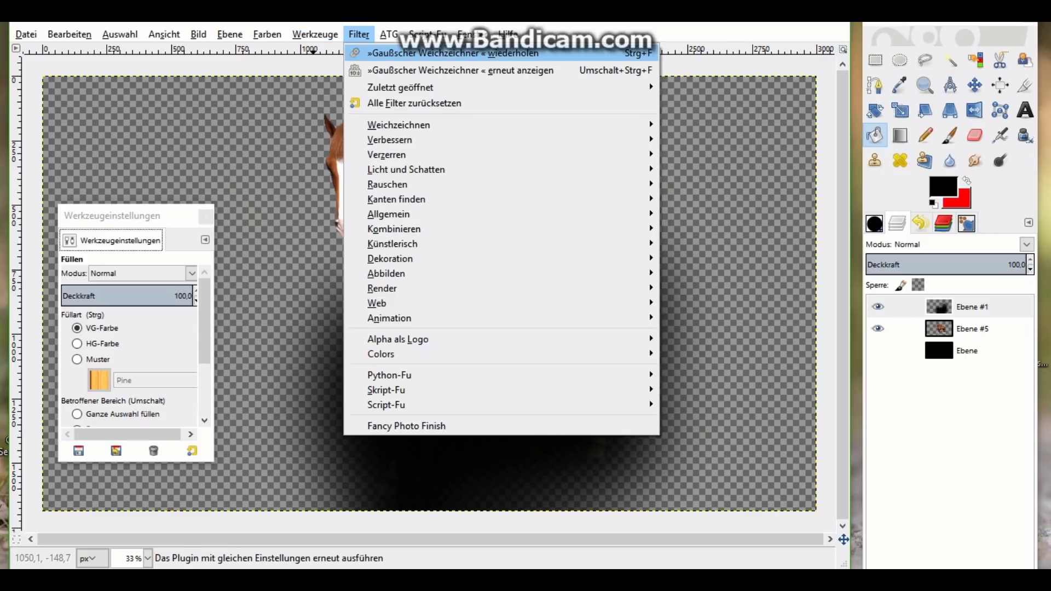
left_click(367, 54)
key("p")
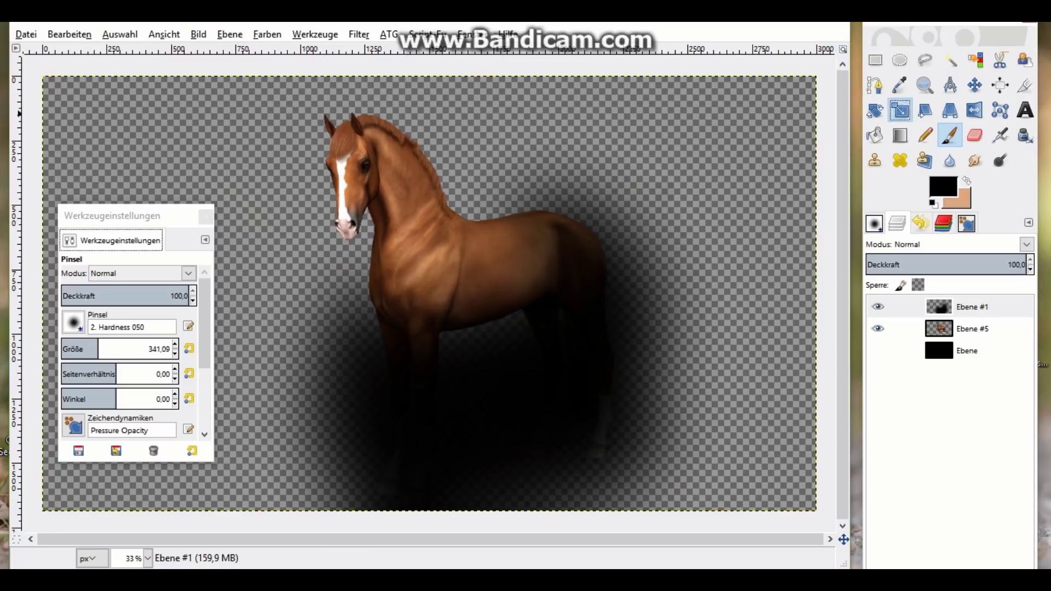
Scale shadow layer Ebene #1, shifting it and enlarging it to about 3223 × 1815 px
left_click(900, 110)
left_click(444, 297)
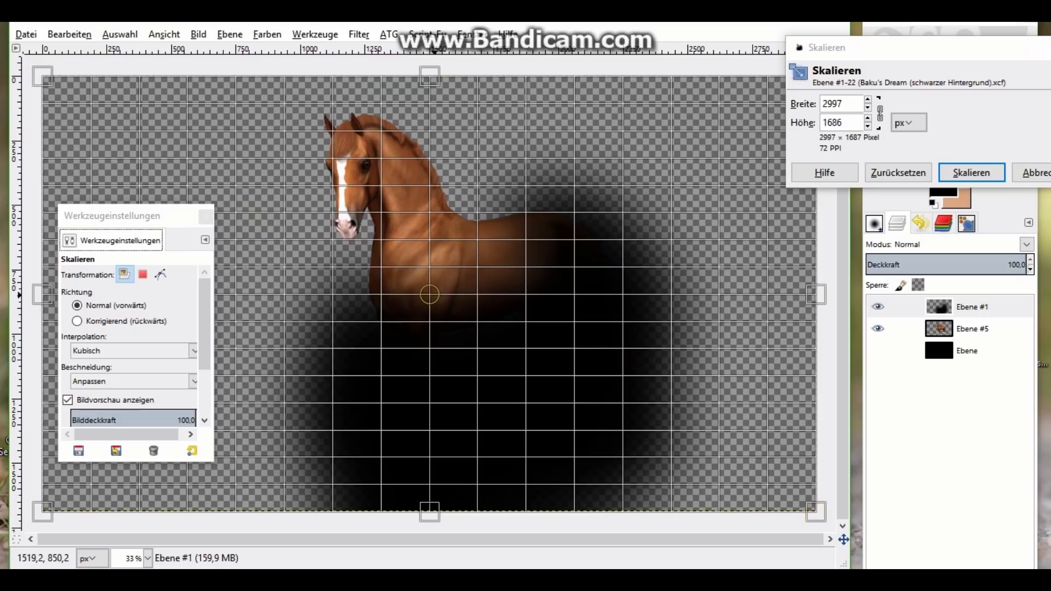
left_click_drag(430, 294, 460, 312)
key("Return")
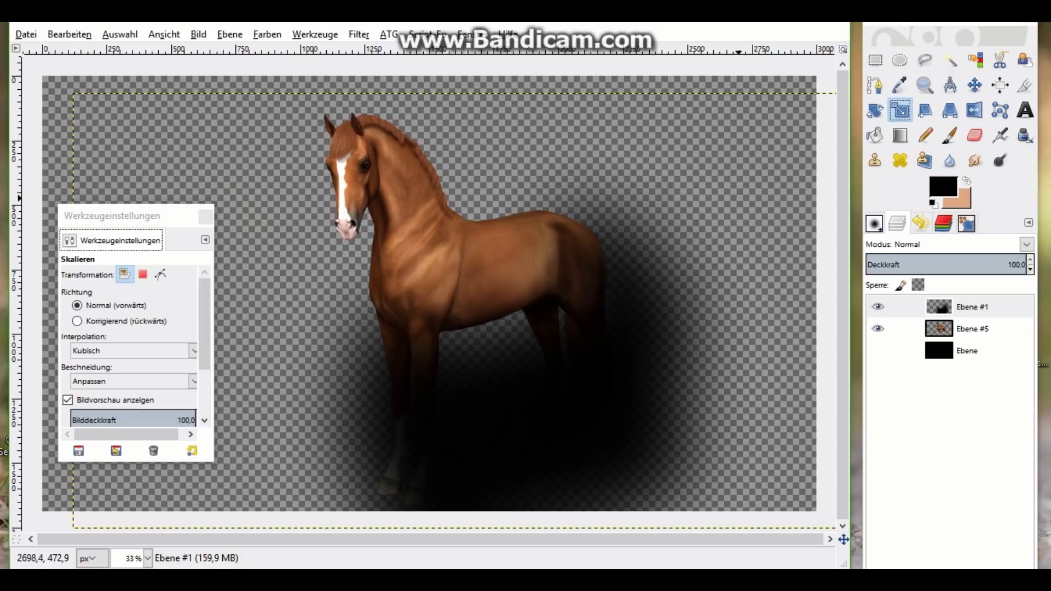
left_click(717, 196)
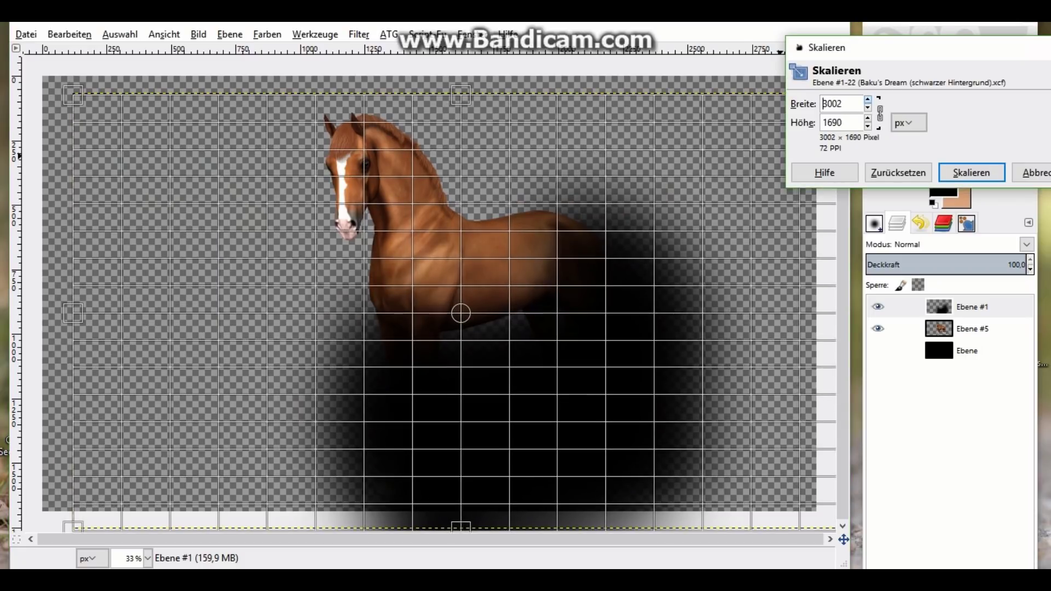
left_click_drag(810, 506, 846, 528)
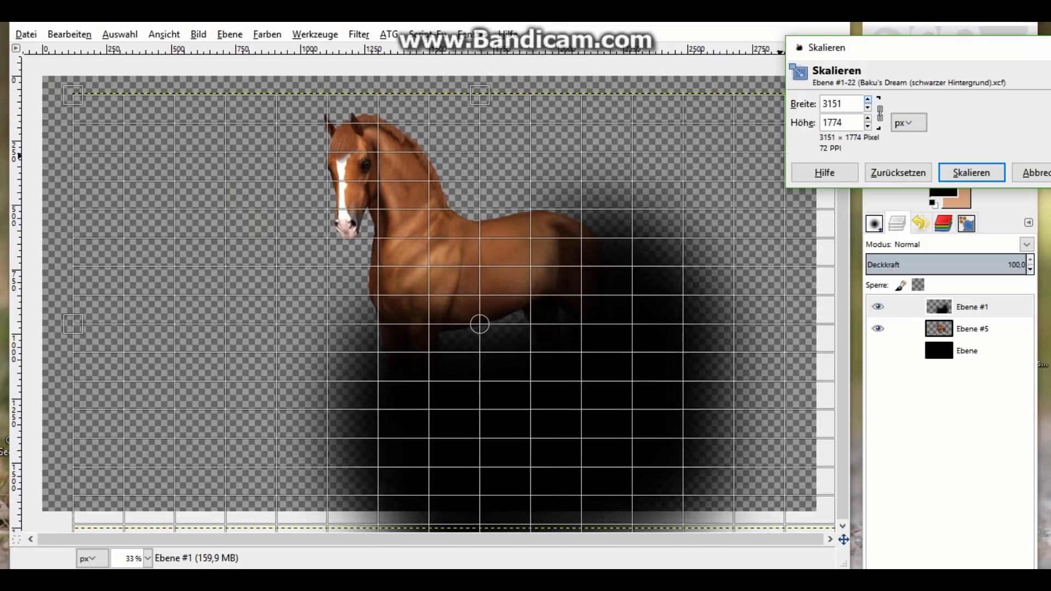
mouse_move(487, 329)
left_mouse_down()
mouse_move(461, 326)
mouse_move(459, 314)
left_mouse_up()
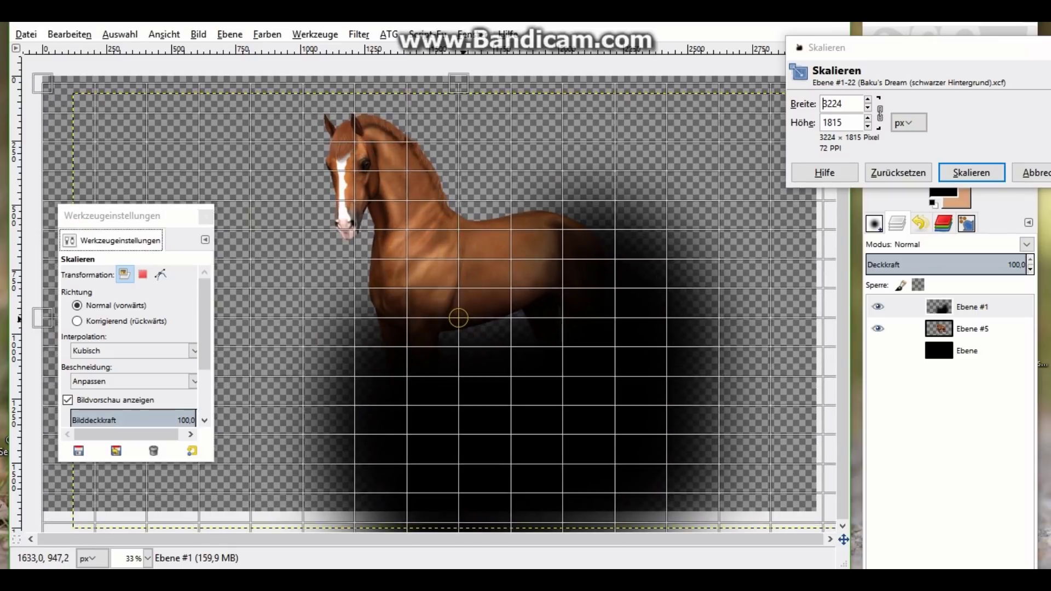
left_click(971, 172)
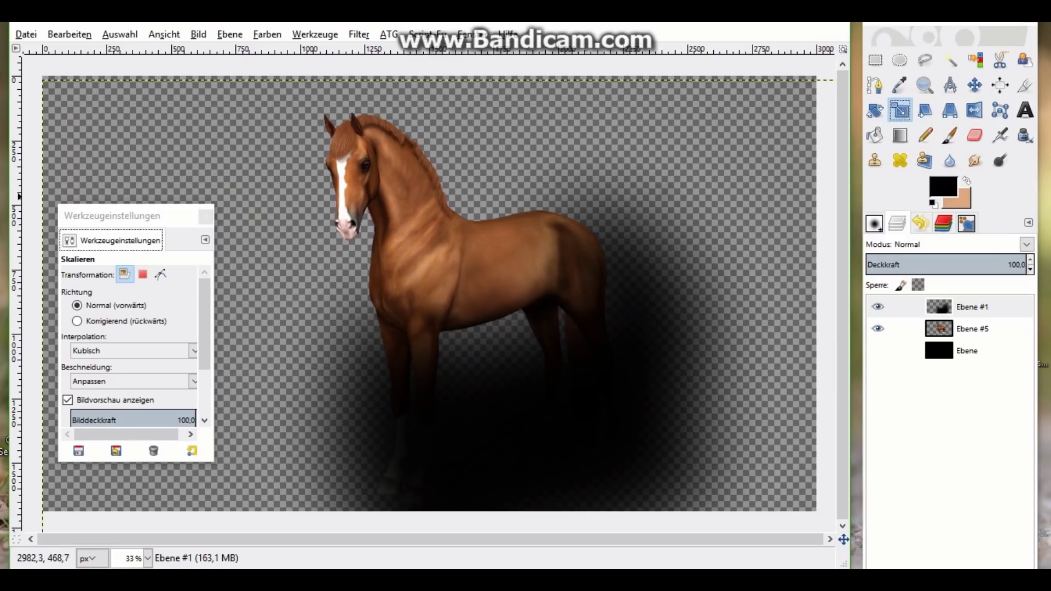
Reposition the enlarged shadow over the horse's lower body and show the black background again
left_click(489, 274)
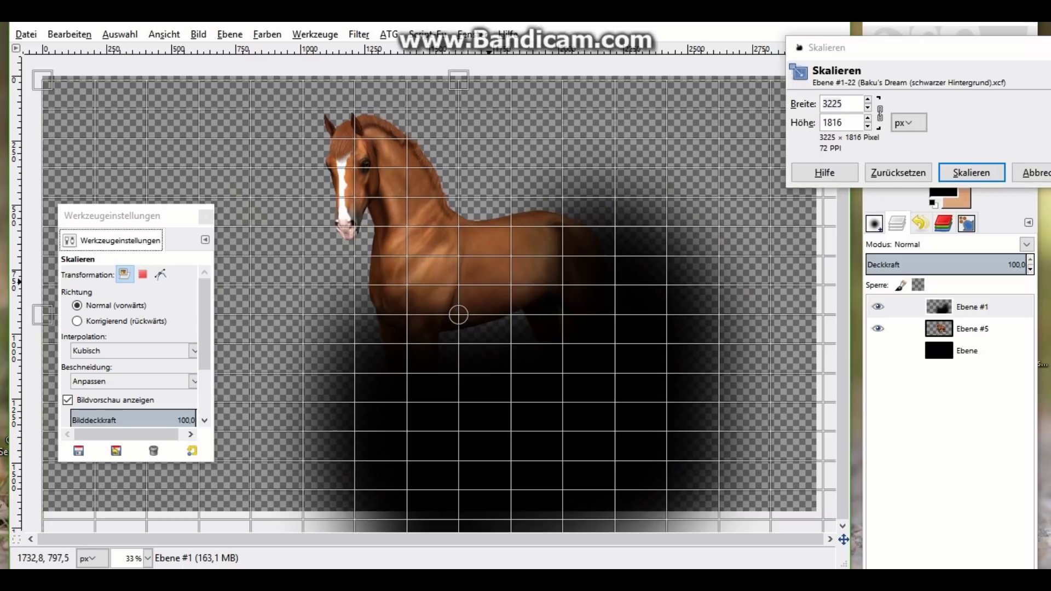
left_click_drag(459, 315, 491, 287)
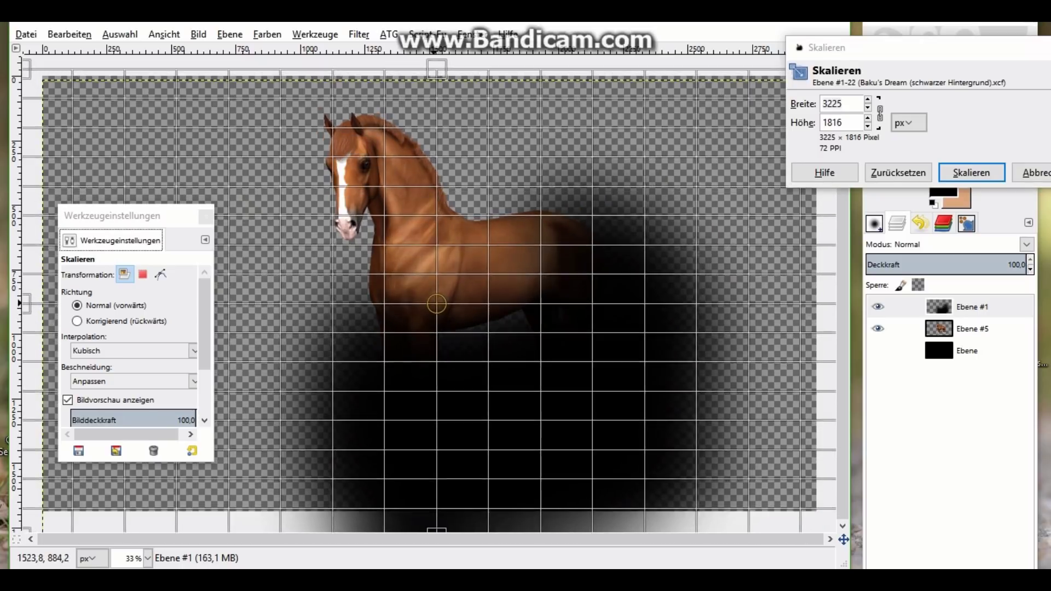
key("Return")
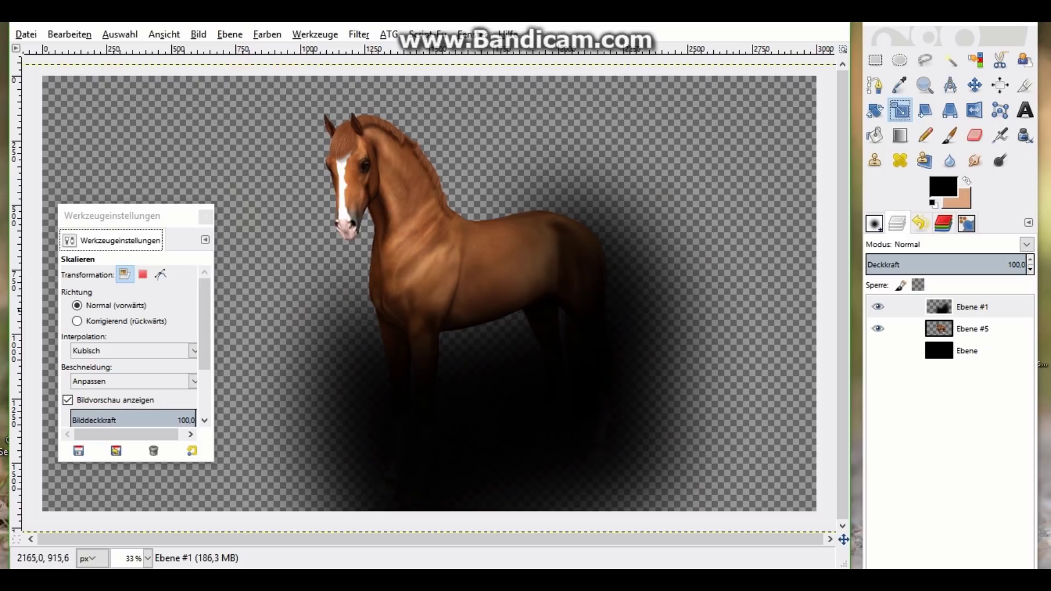
left_click(571, 360)
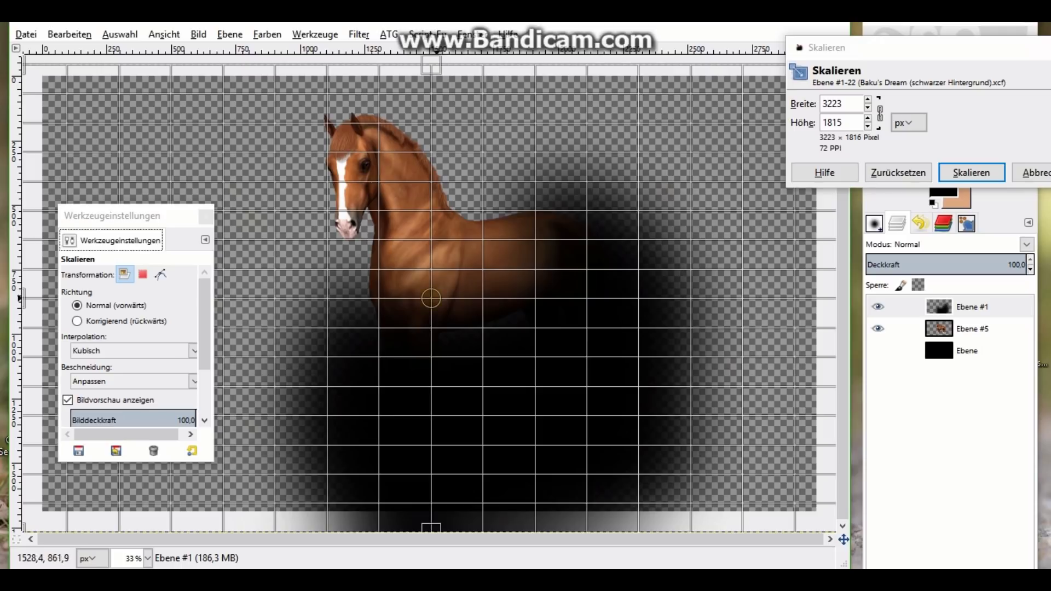
left_click_drag(431, 298, 441, 308)
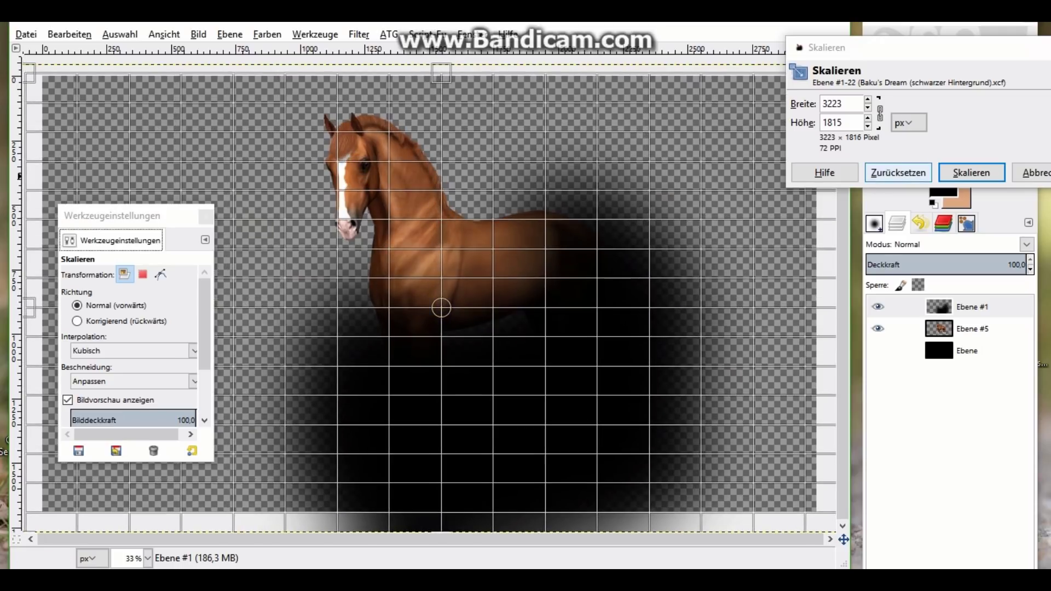
key("Return")
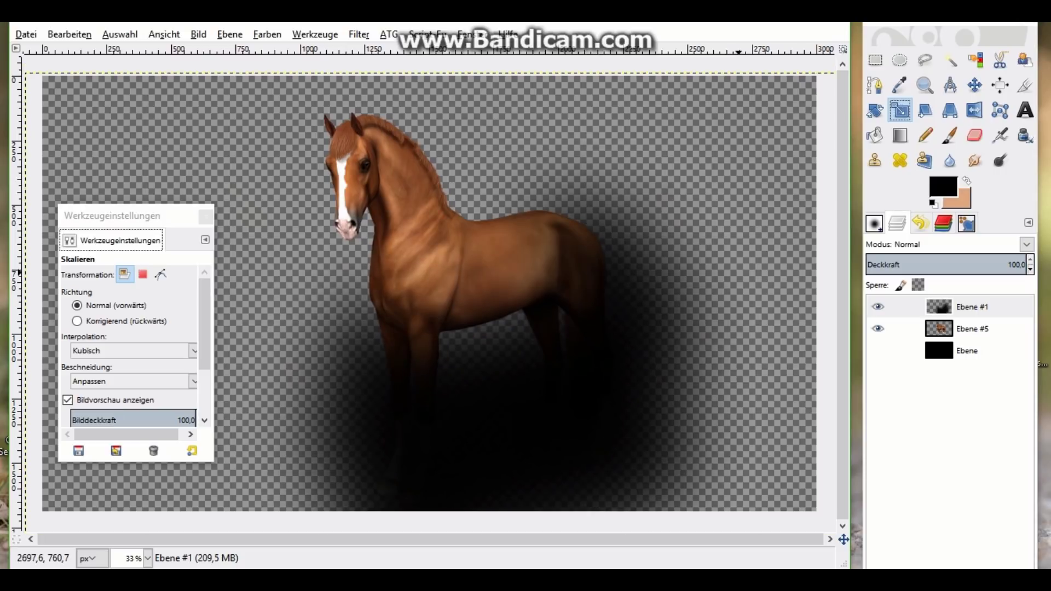
left_click(878, 350)
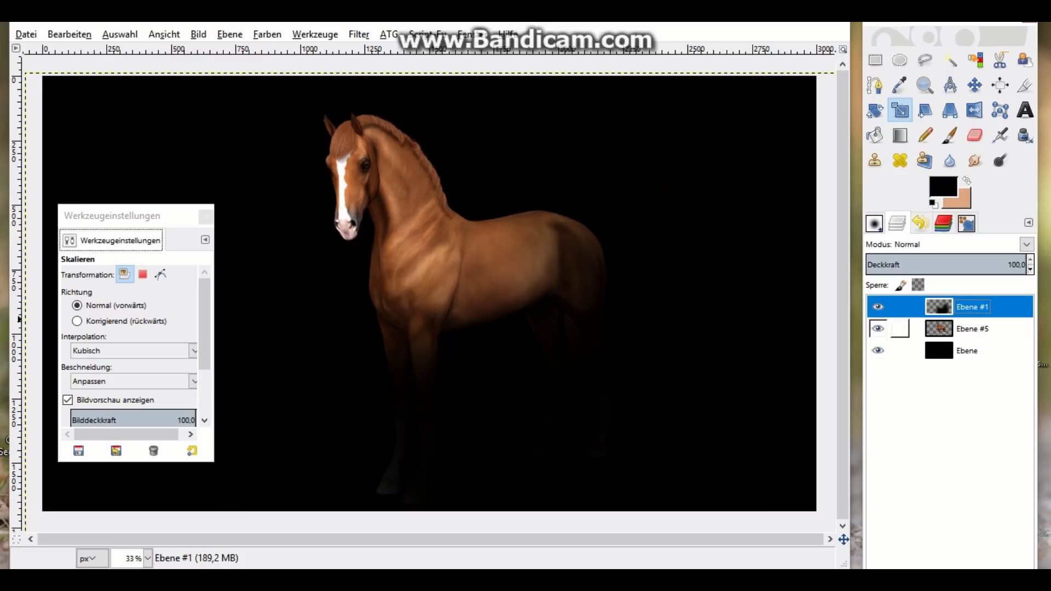
Paint black over the hooves and re-blur the shadow
left_click(950, 135)
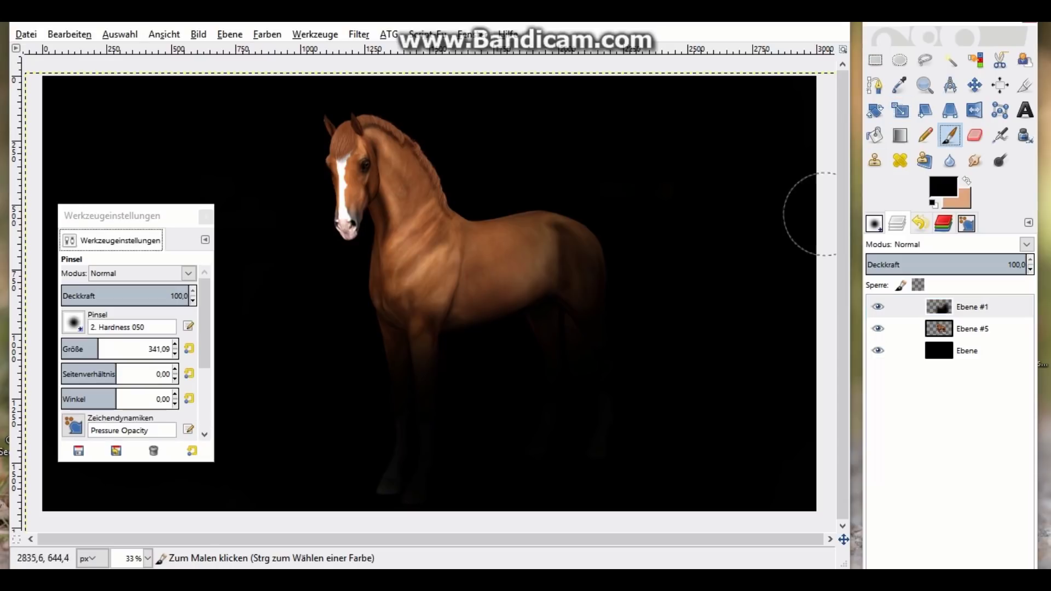
left_click_drag(406, 469, 393, 430)
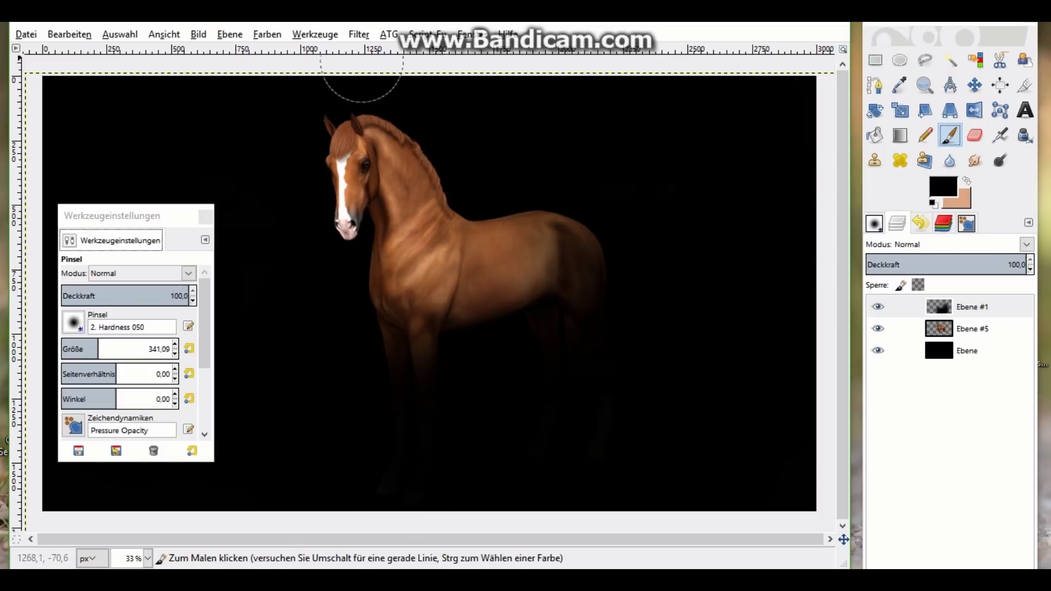
left_click(359, 34)
left_click(399, 52)
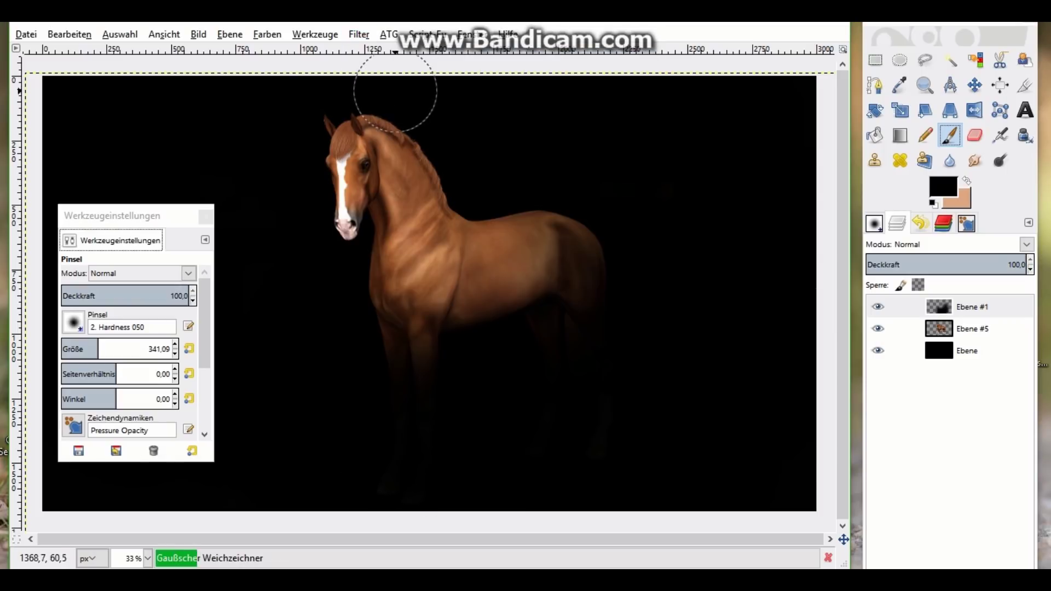
Blur the shadow once more and lower Ebene #1's opacity to 48.5
left_click(877, 351)
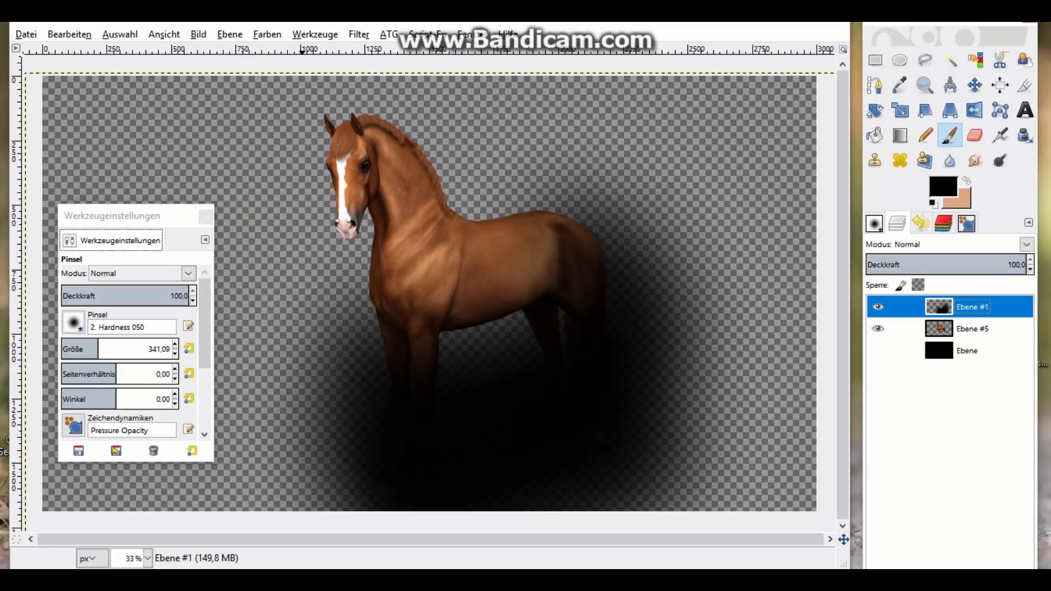
left_click(359, 34)
left_click(394, 68)
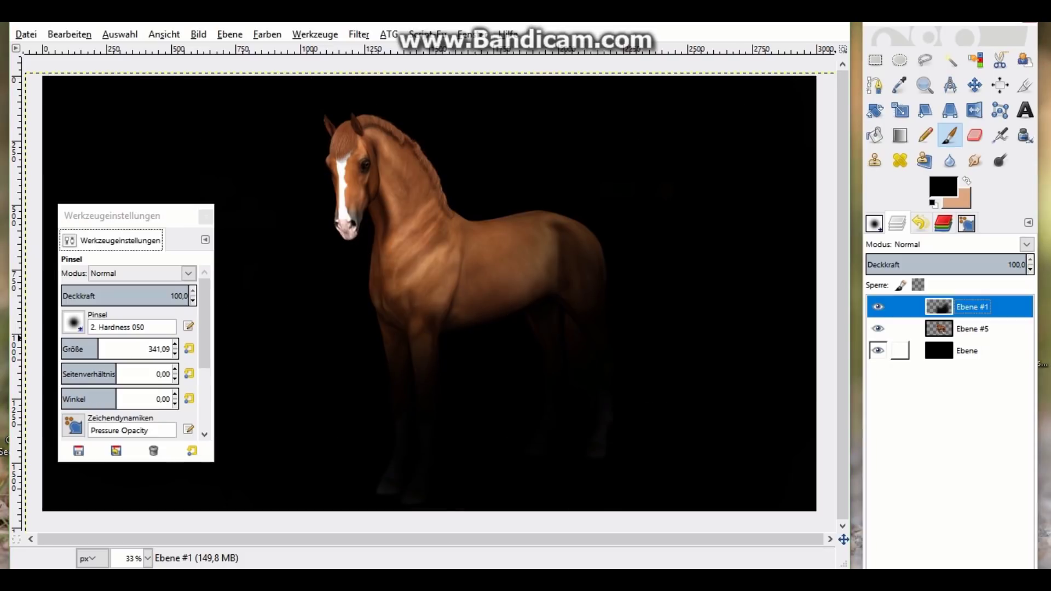
left_click(943, 264)
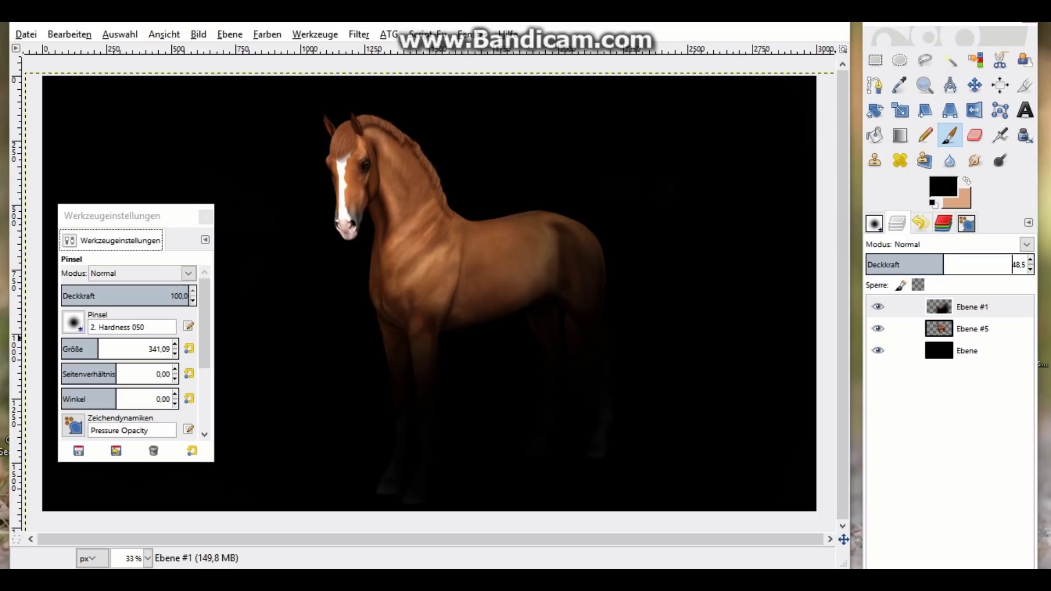
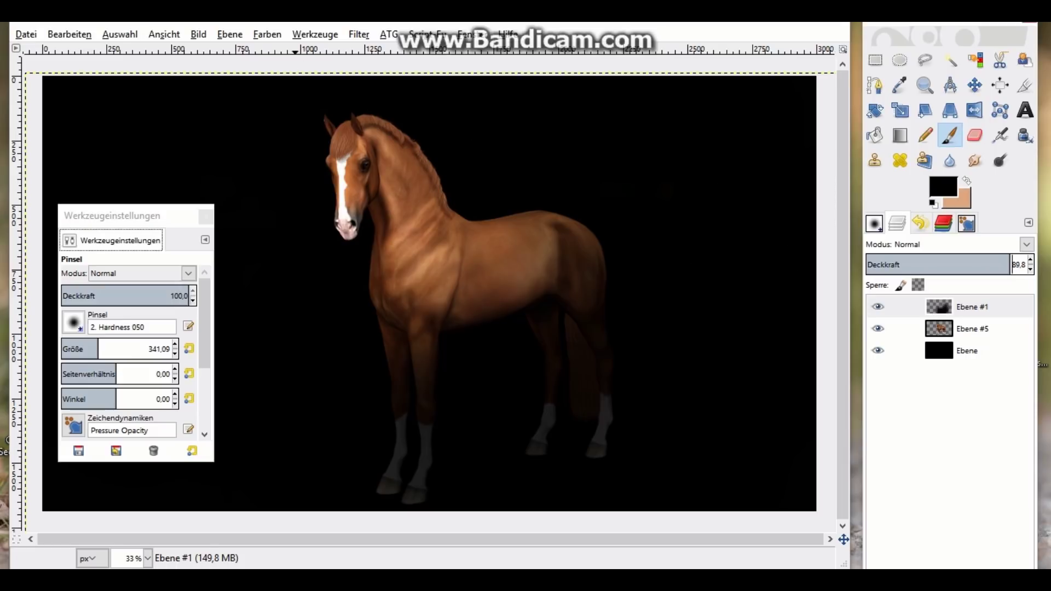
Add a new transparent layer and paint over the white socks on the front legs
left_click(229, 33)
left_click(254, 52)
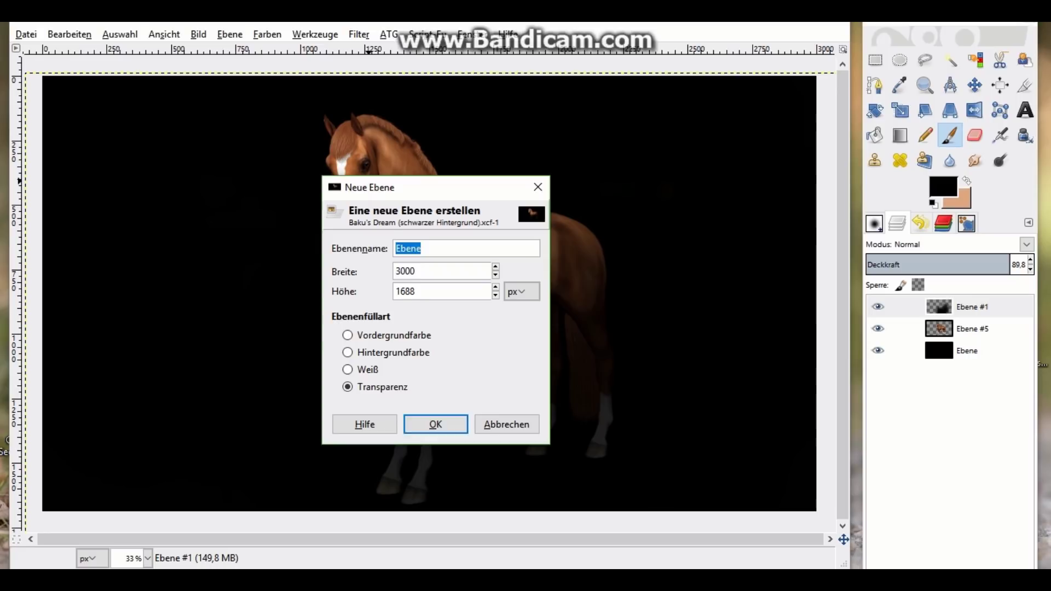
left_click(434, 422)
mouse_move(445, 481)
left_mouse_down()
mouse_move(411, 481)
mouse_move(437, 431)
mouse_move(394, 480)
mouse_move(549, 431)
mouse_move(620, 432)
left_mouse_up()
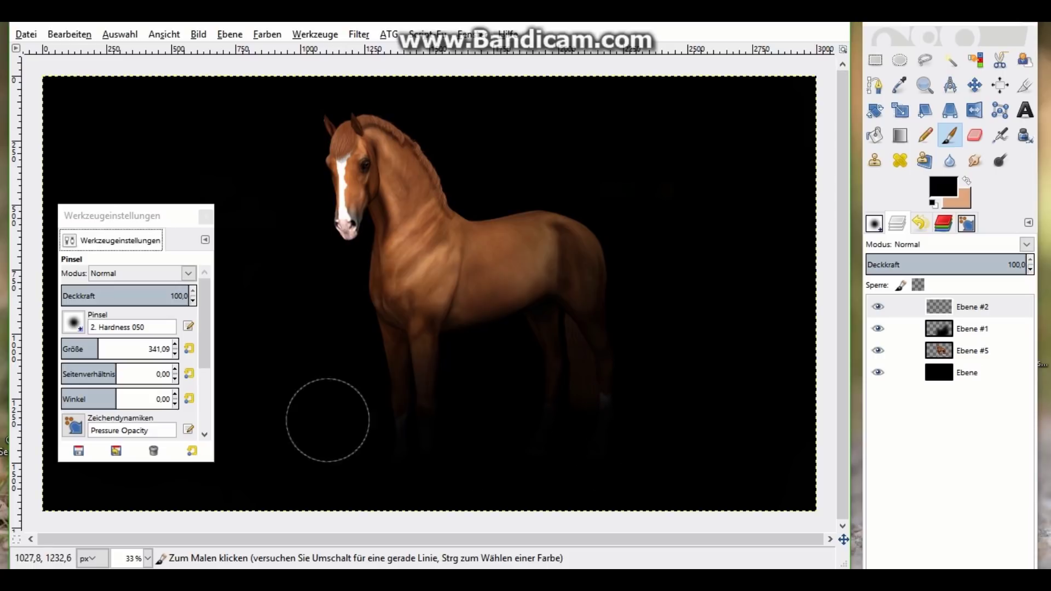
Soften the sock paint with Gaussian Blur applied twice, keeping the layer at 100 opacity
left_click(360, 34)
left_click(394, 54)
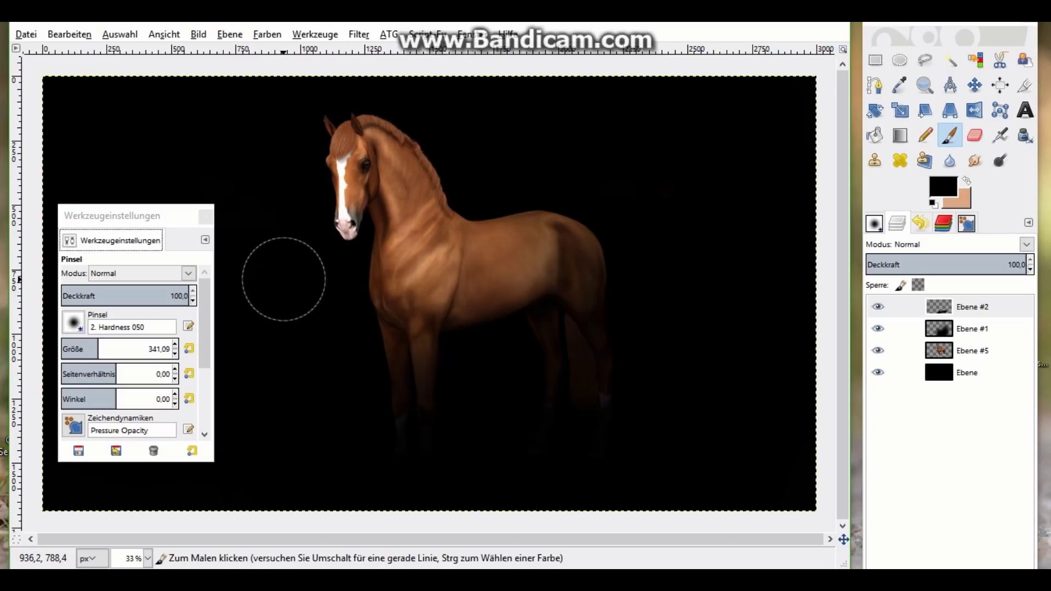
key("ctrl+f")
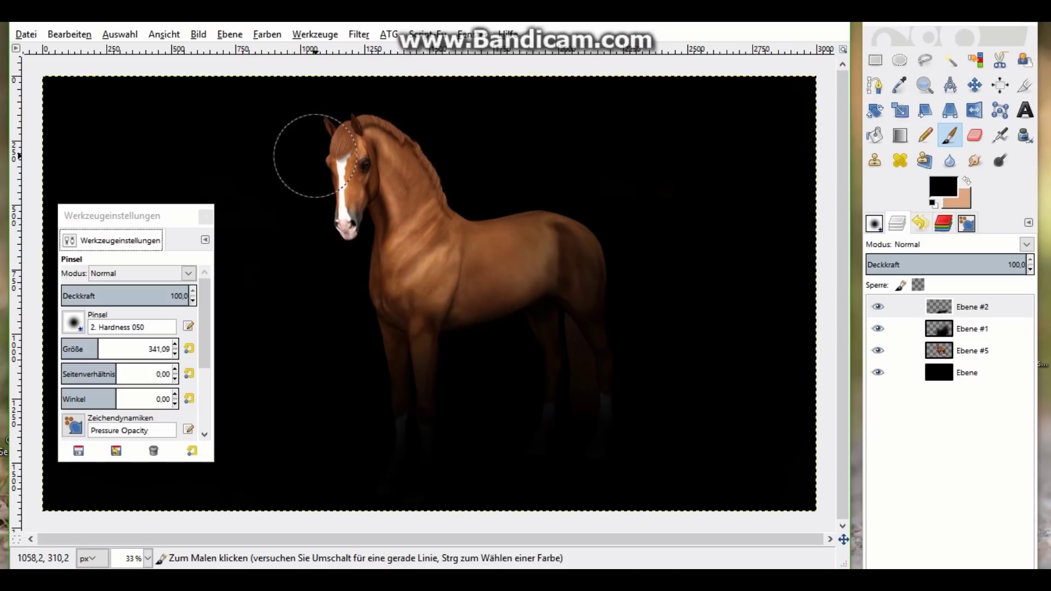
left_click(974, 265)
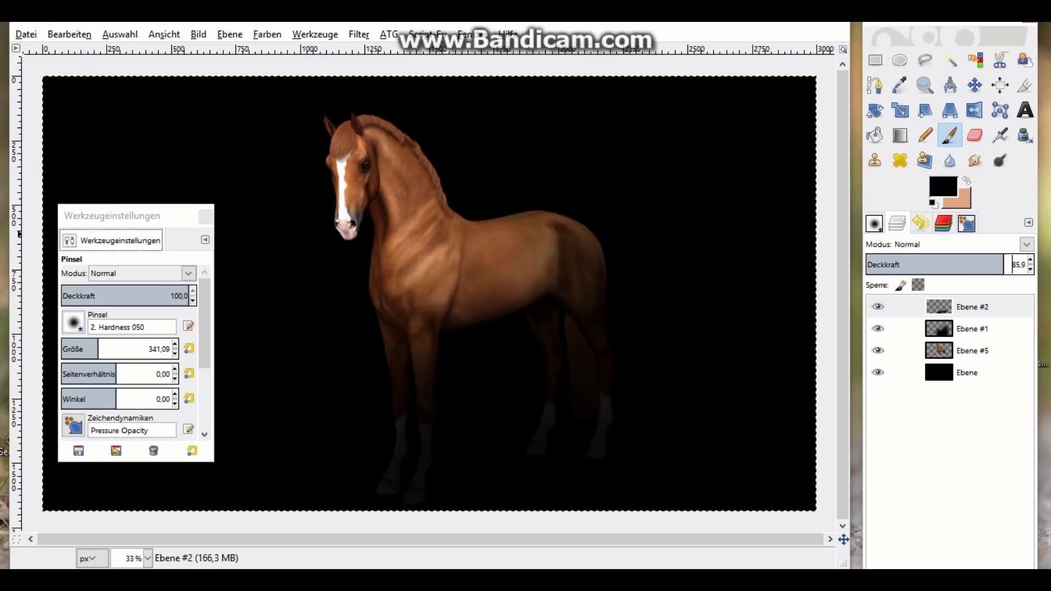
type("100")
key("Return")
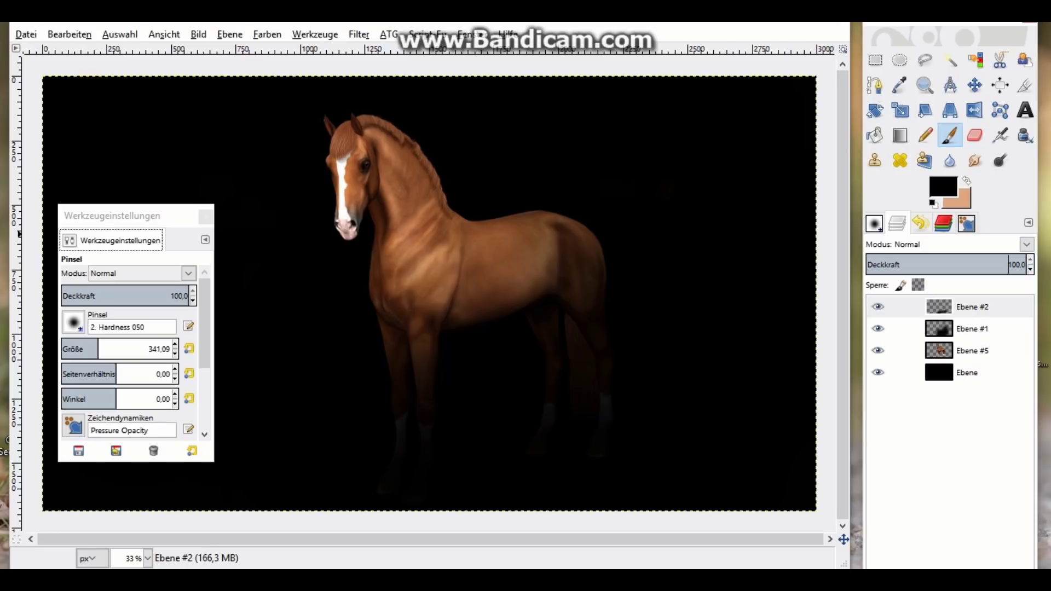
left_click_drag(133, 219, 89, 220)
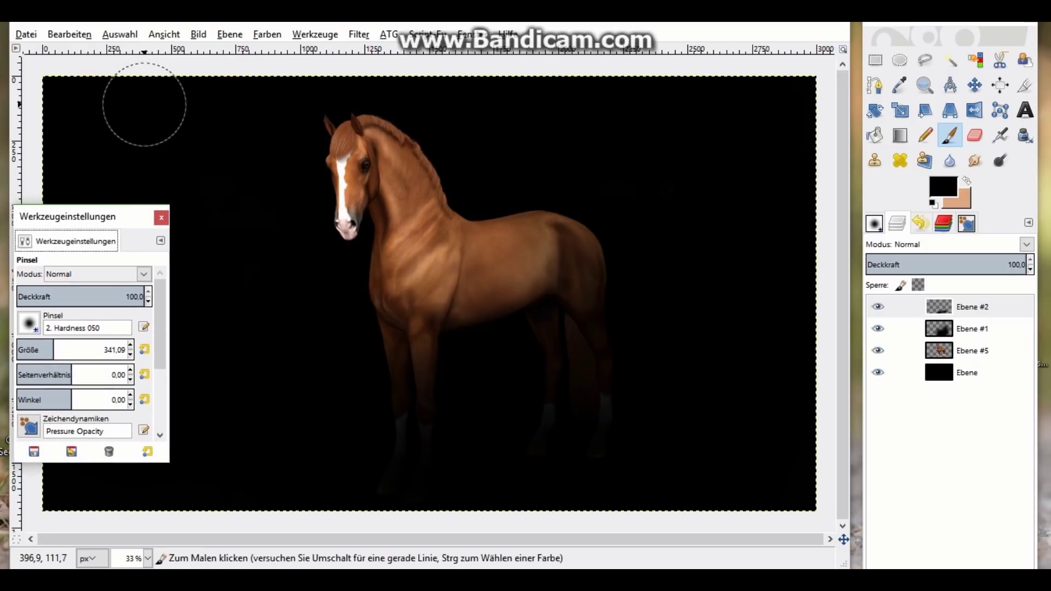
left_click(230, 34)
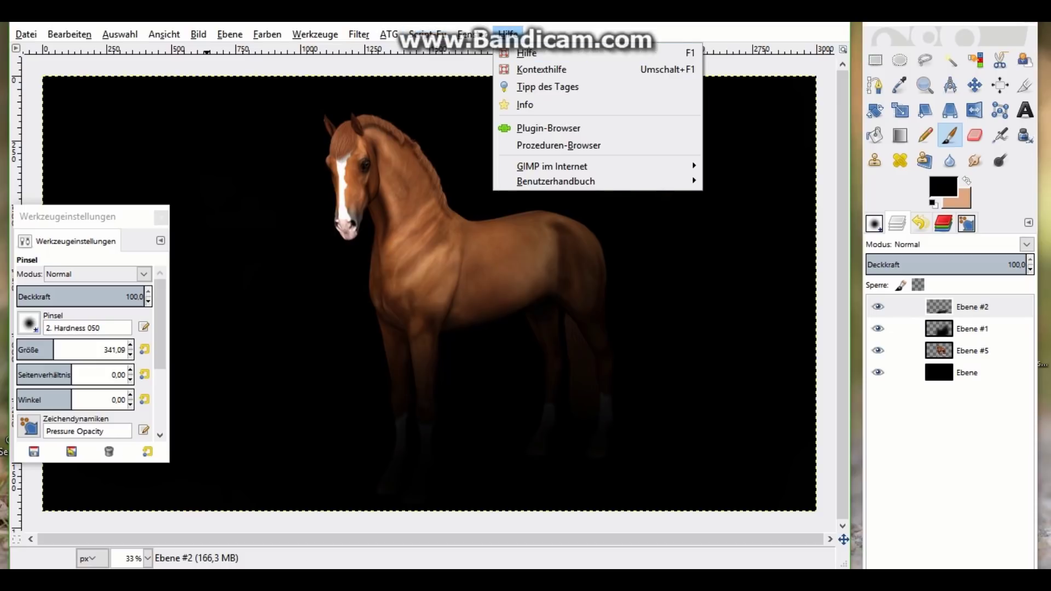
left_click(508, 34)
Crop the image to a rectangle framing the horse
left_click(875, 60)
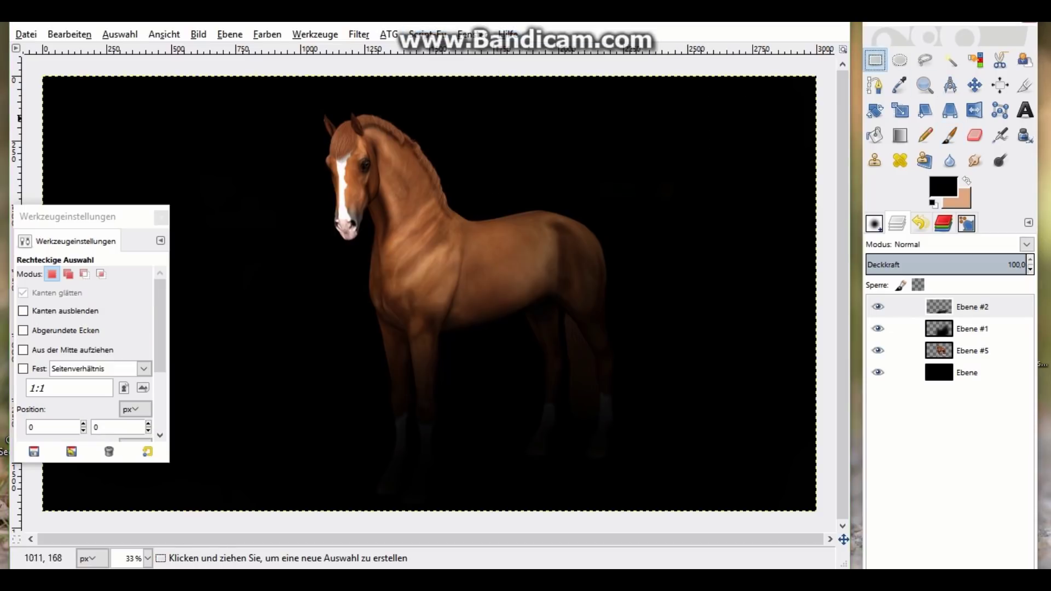
mouse_move(163, 78)
left_mouse_down()
mouse_move(331, 188)
mouse_move(717, 394)
left_mouse_up()
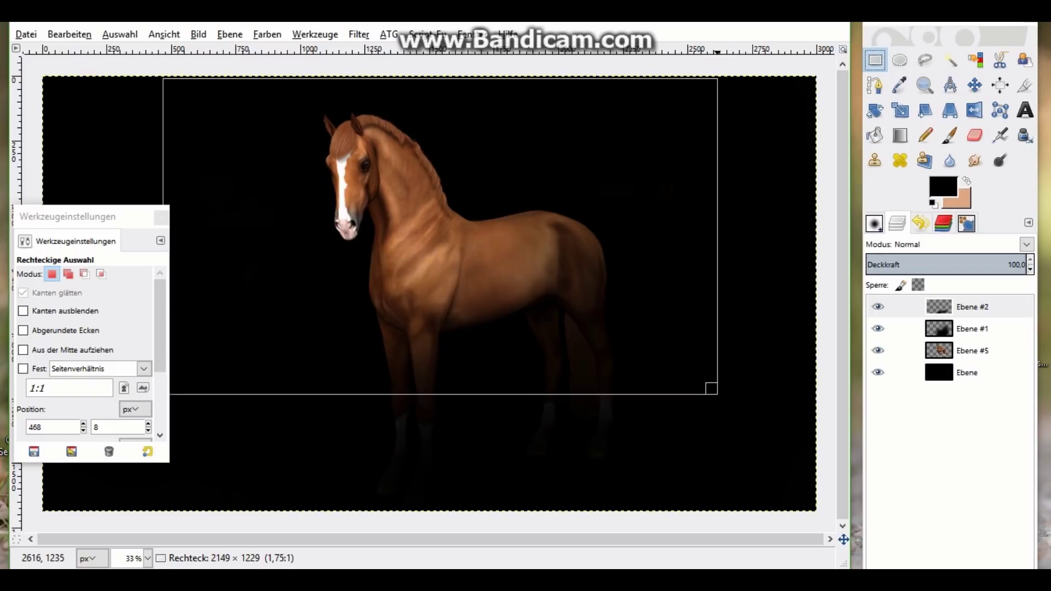
left_click(198, 34)
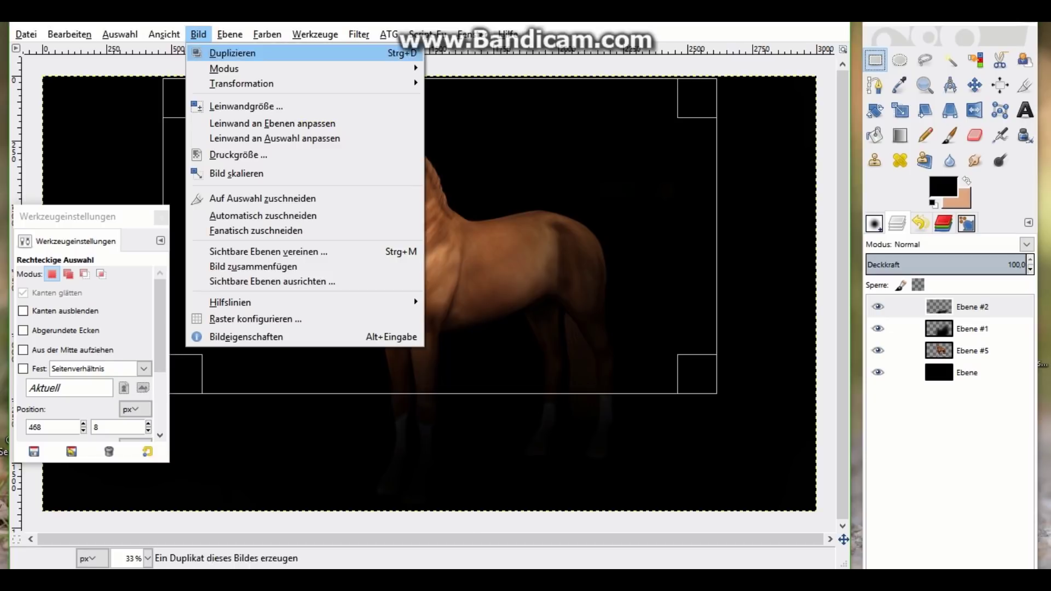
left_click(262, 198)
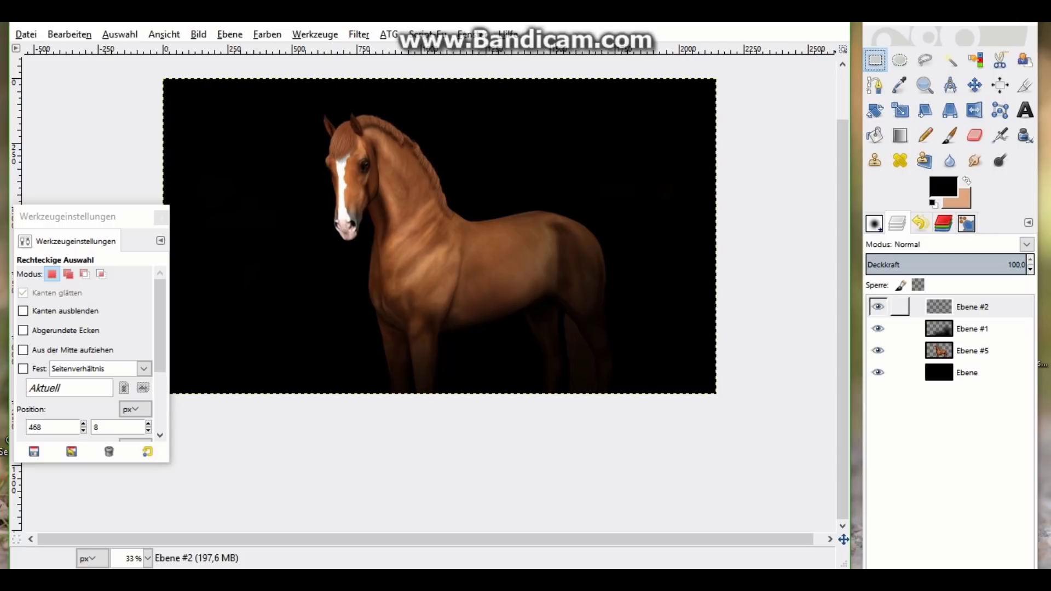
Merge Ebene #2, Ebene #1 and Ebene #5 down into a single layer Ebene
right_click(980, 307)
left_click(880, 116)
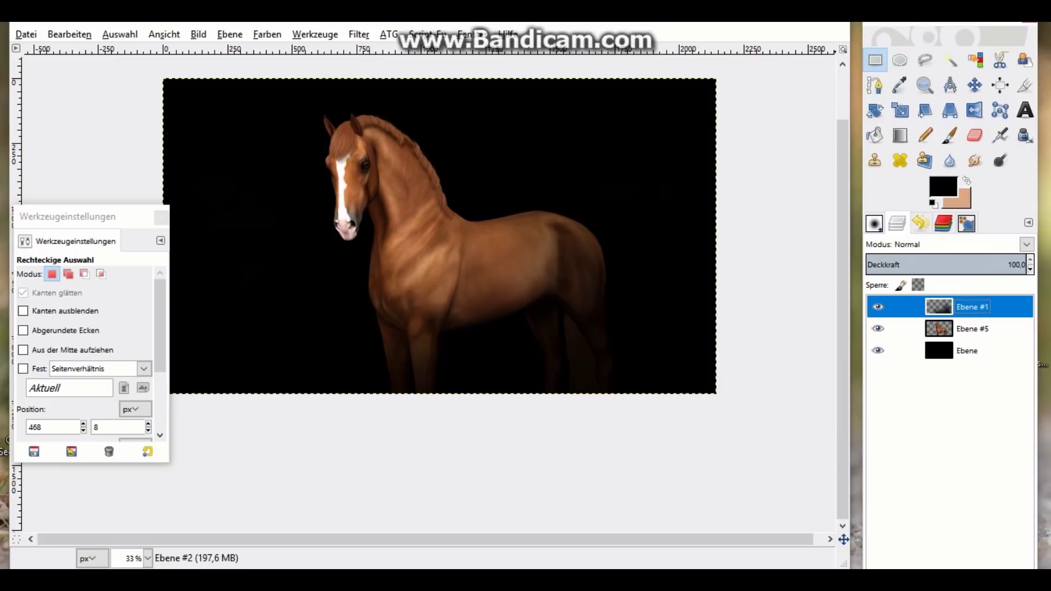
right_click(972, 306)
left_click(876, 115)
right_click(970, 306)
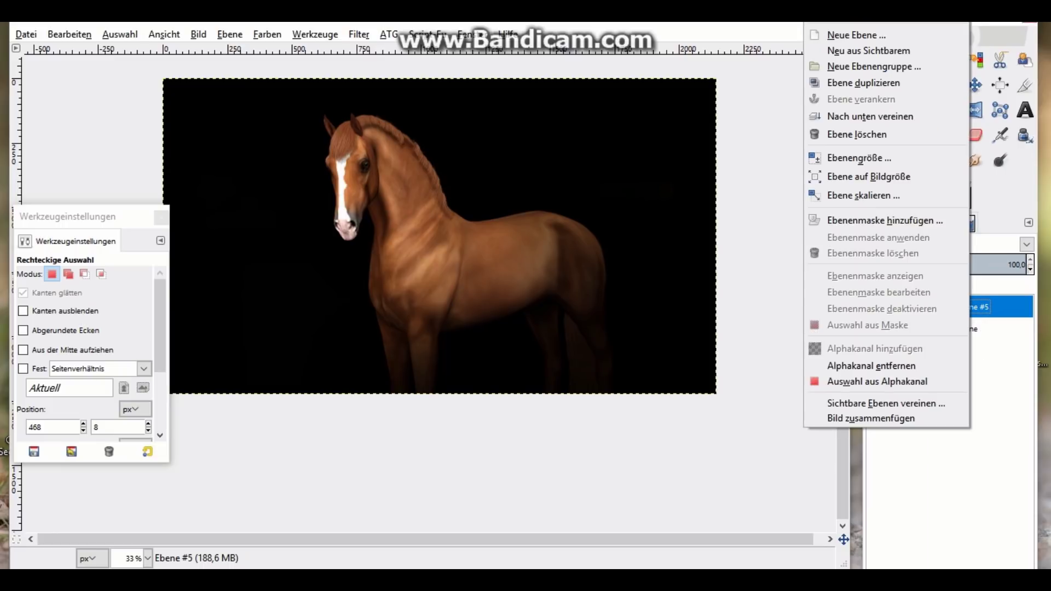
left_click(870, 116)
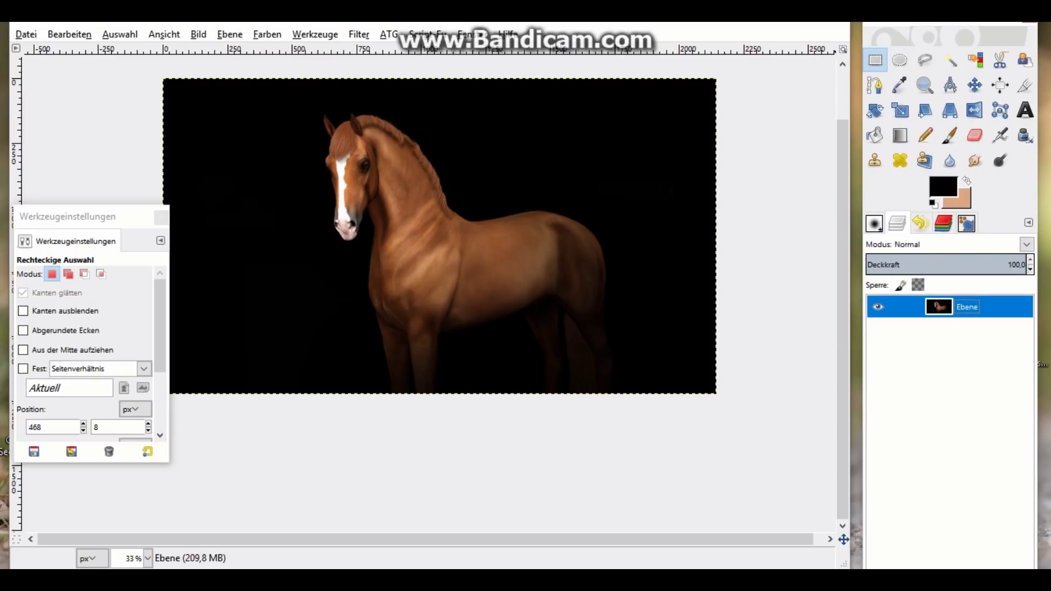
left_click_drag(67, 216, 38, 223)
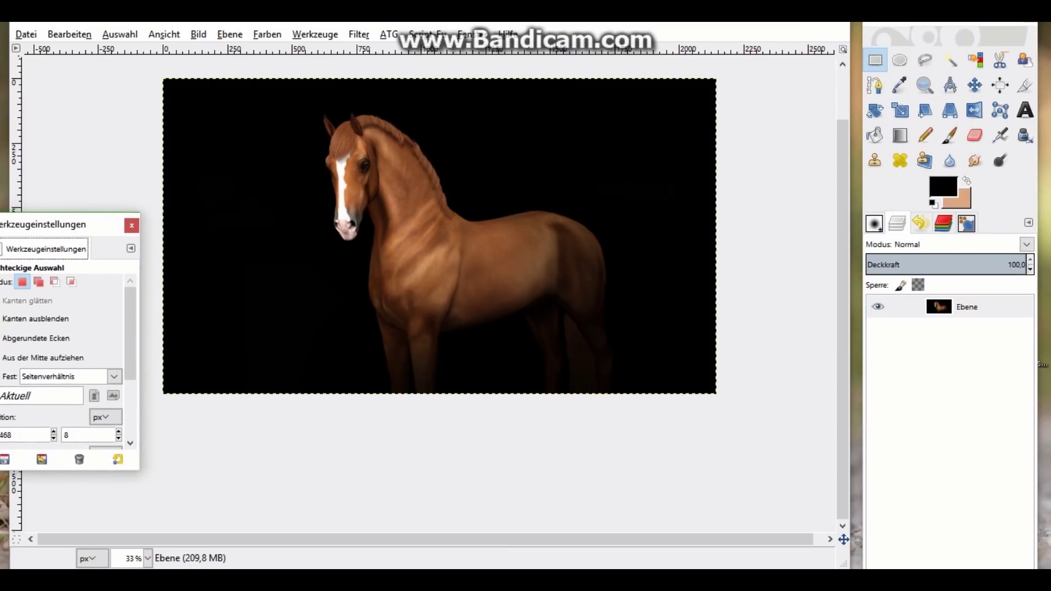
left_click(25, 34)
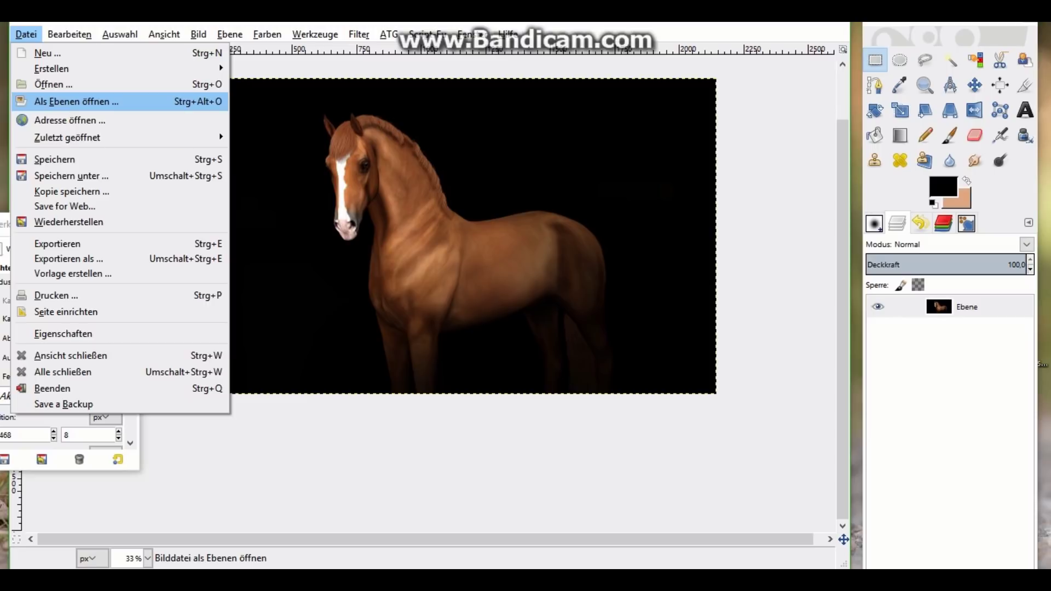
Open Holsteiner-Logo (neu).png from the Logos & Hintergründe folder as a layer
left_click(60, 102)
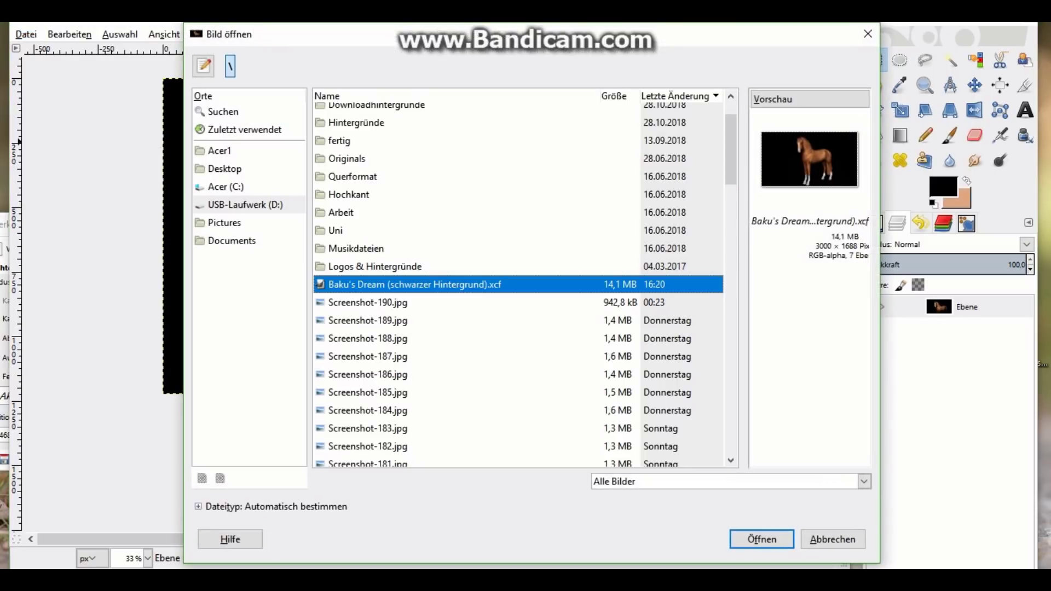
key("Up")
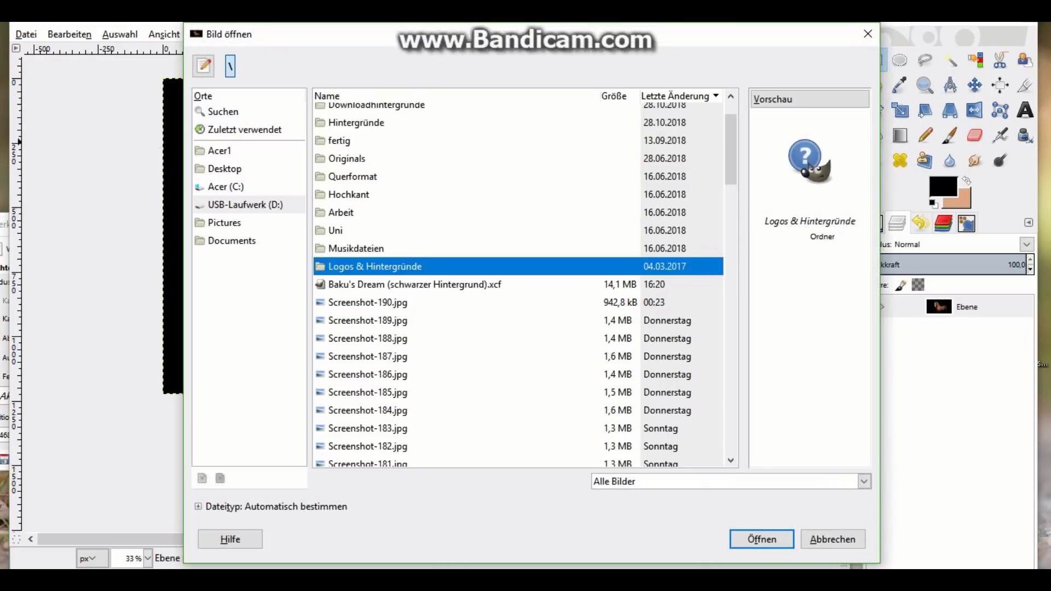
key("Return")
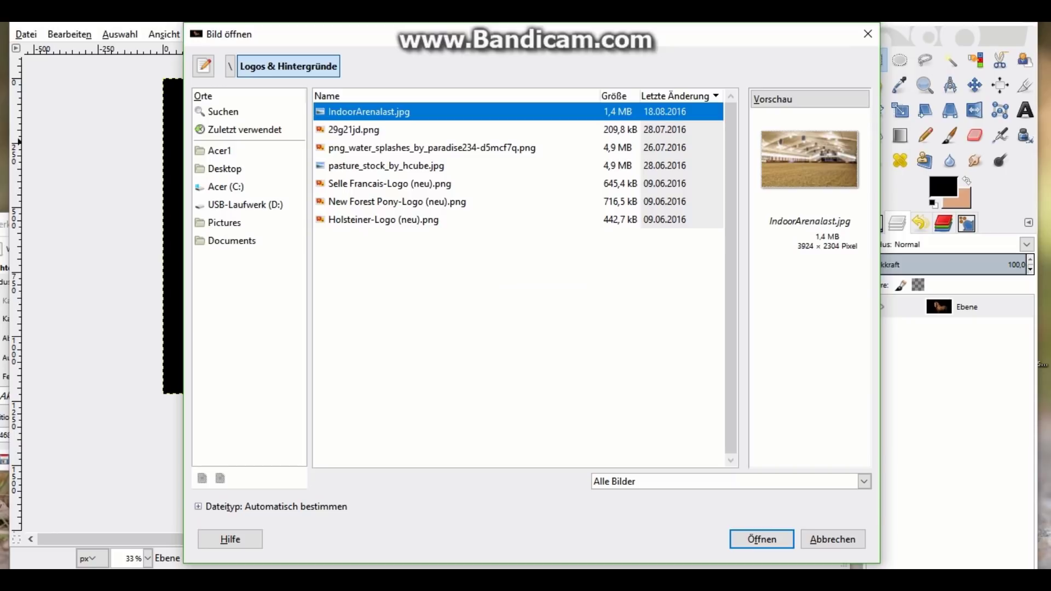
key("End")
key("Return")
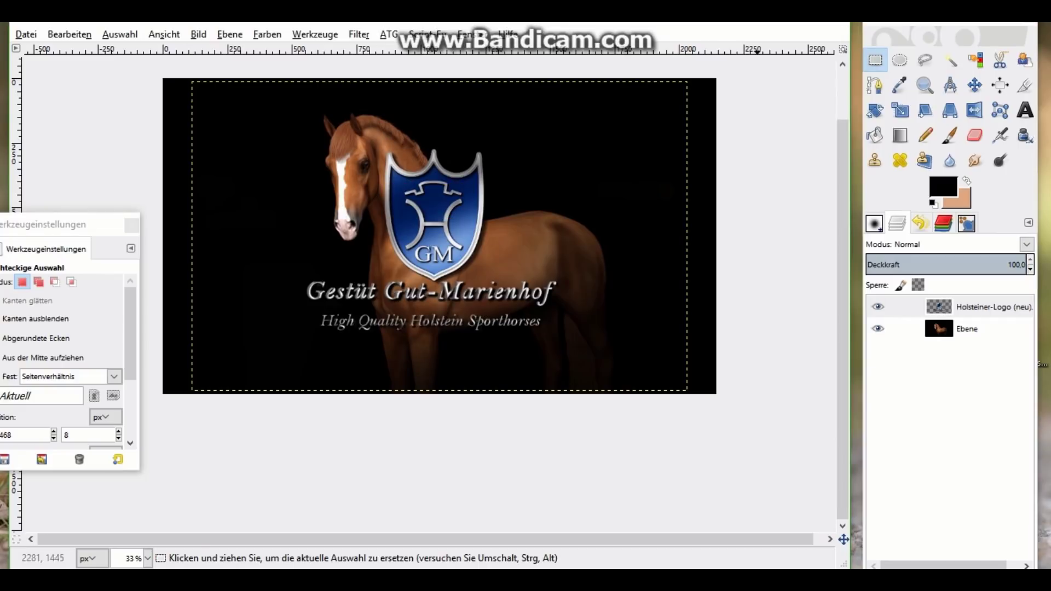
Scale the logo layer down to 750 × 469 pixels
left_click(900, 110)
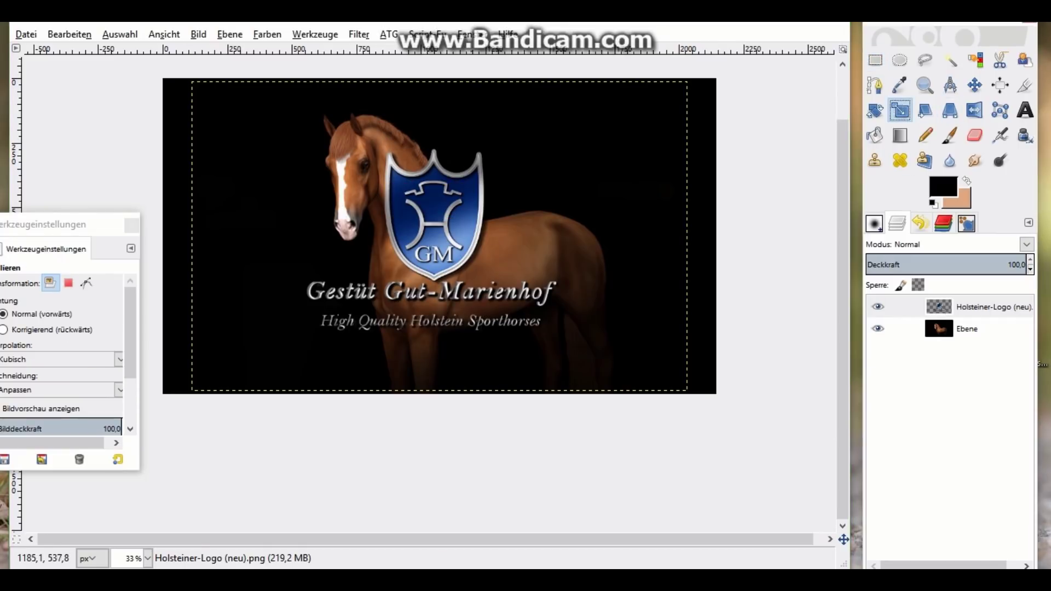
left_click(445, 230)
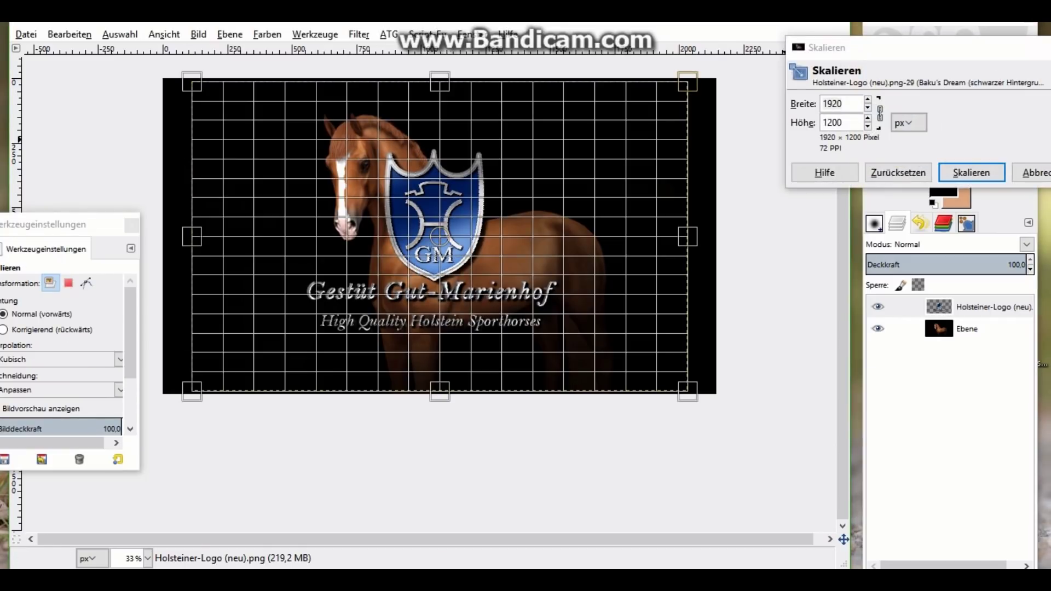
key("5")
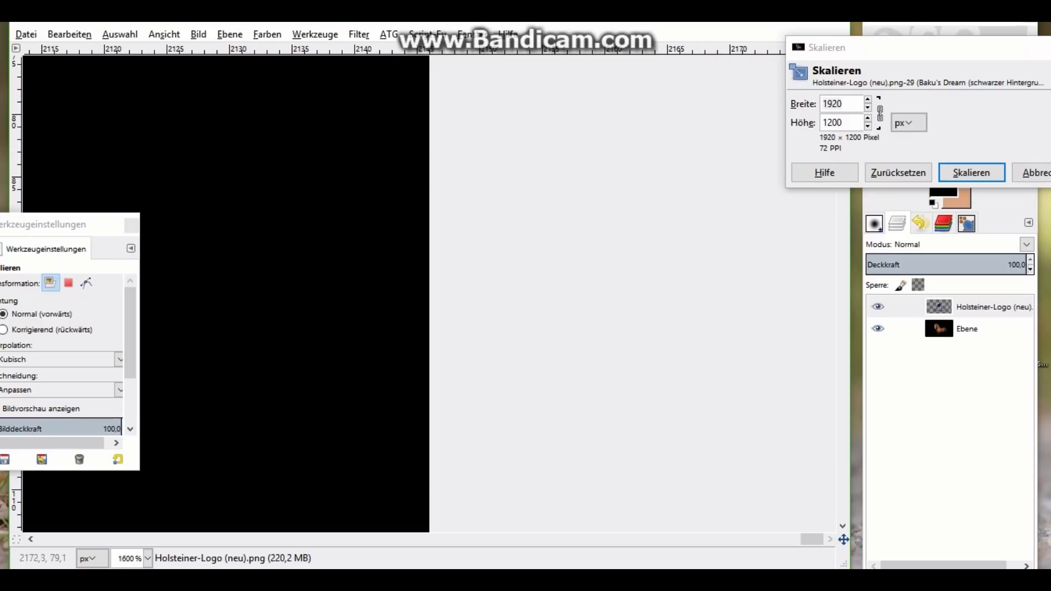
left_click(845, 103)
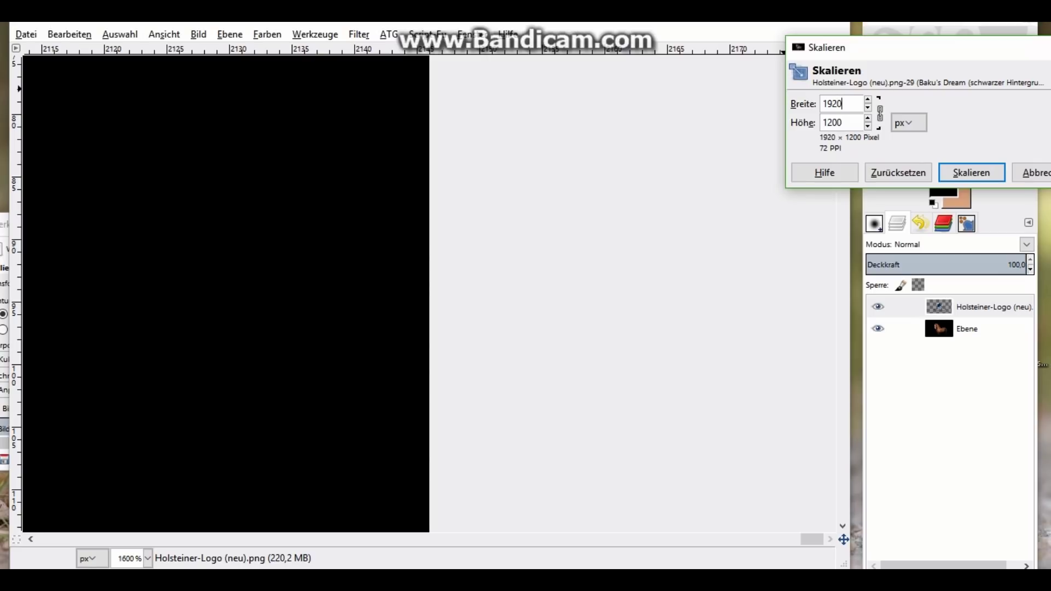
key("Escape")
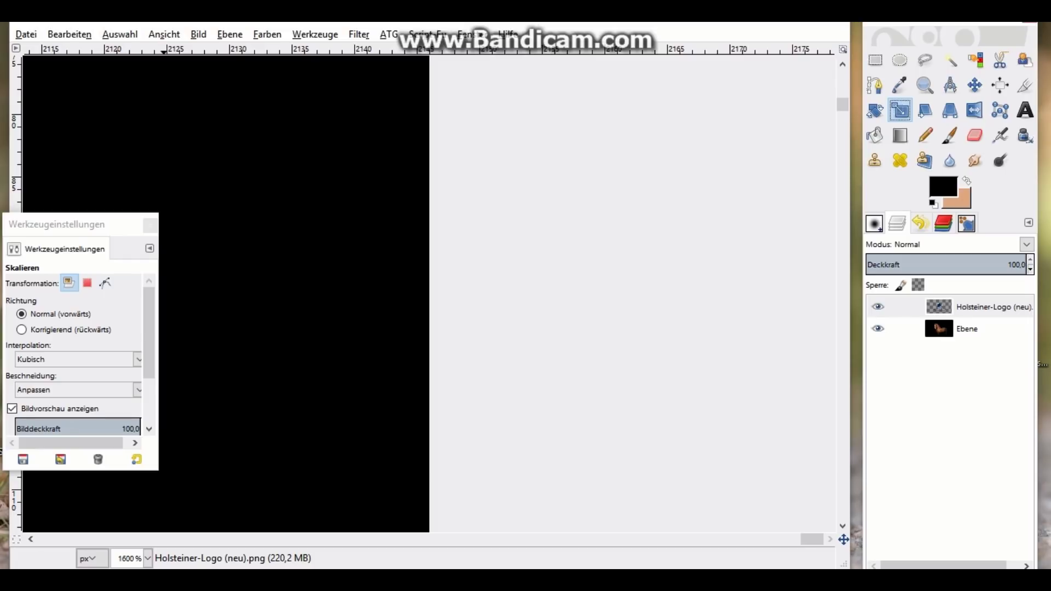
left_click_drag(115, 224, 157, 258)
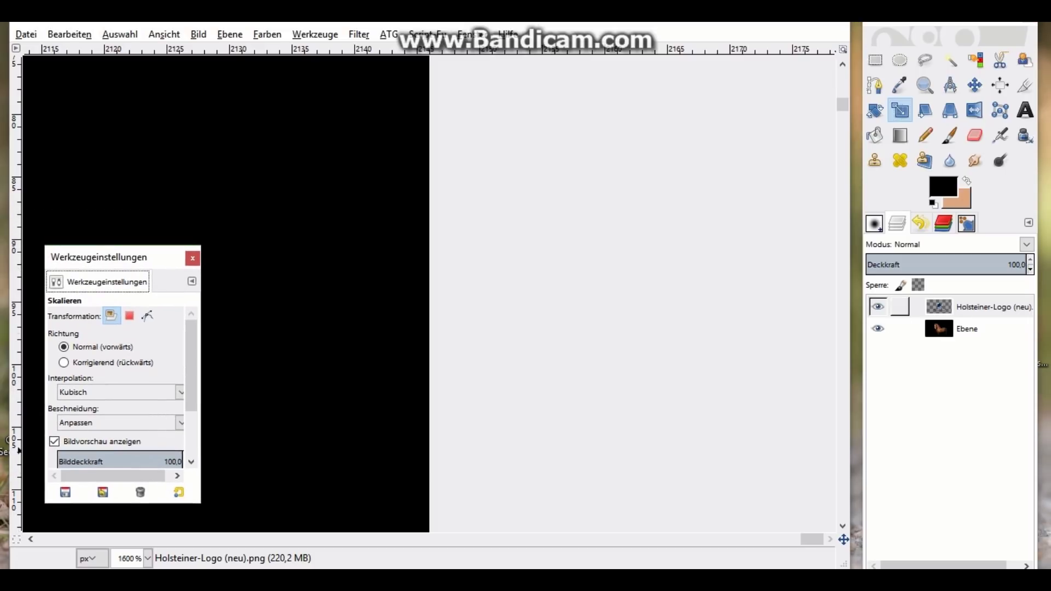
left_click(471, 296)
type("750")
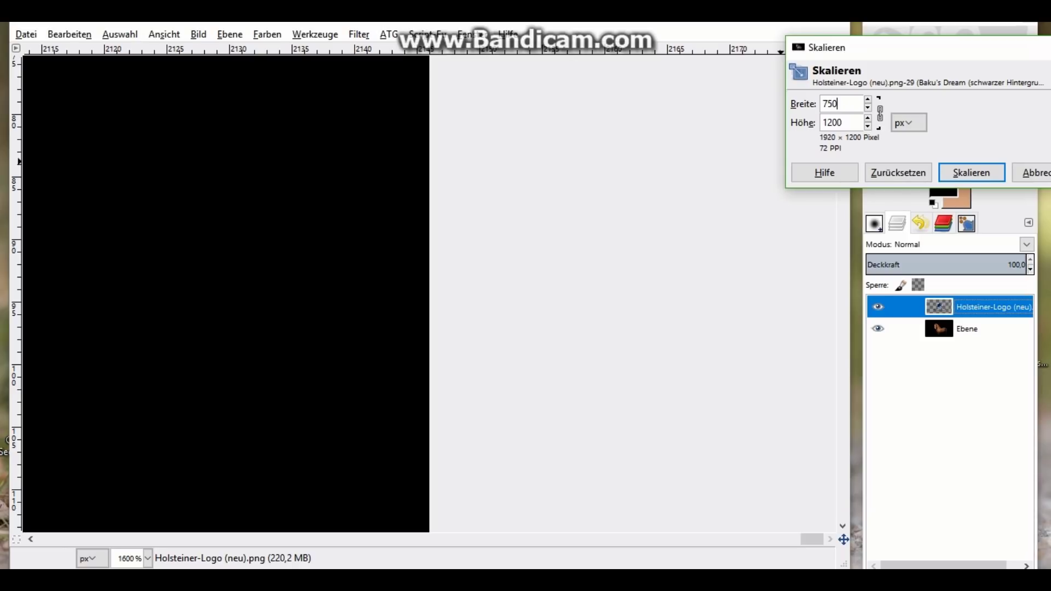
key("Return")
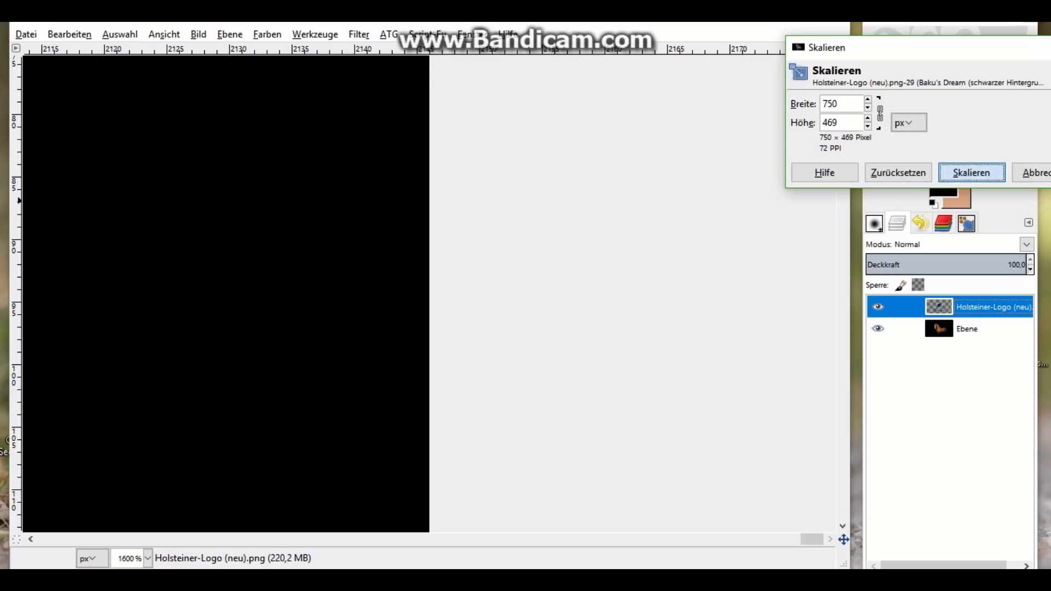
Zoom the view out to 50%, then 25% to see the whole image
left_click(163, 34)
mouse_move(212, 84)
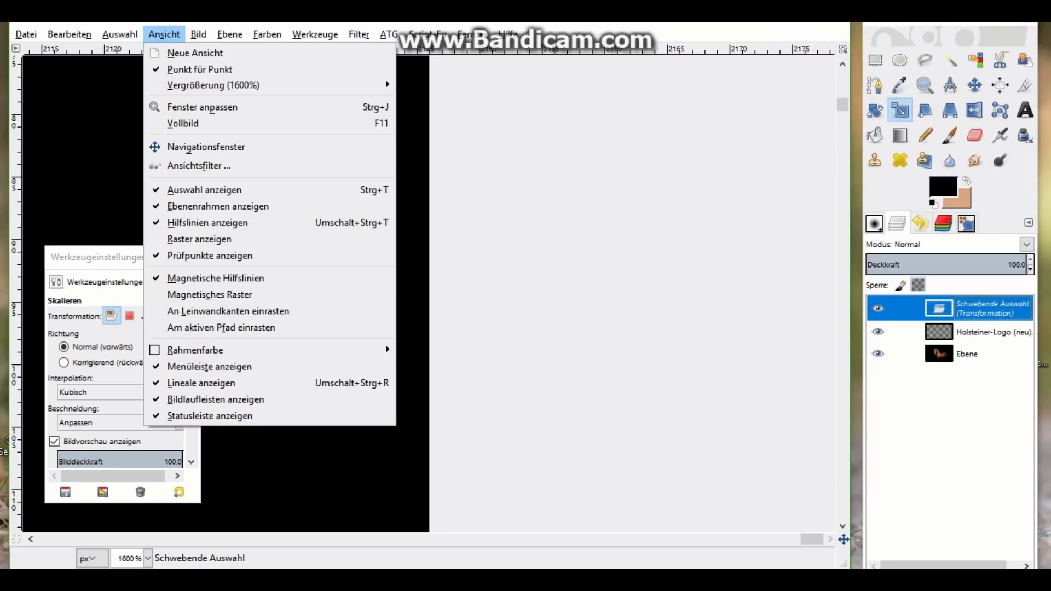
left_click(435, 254)
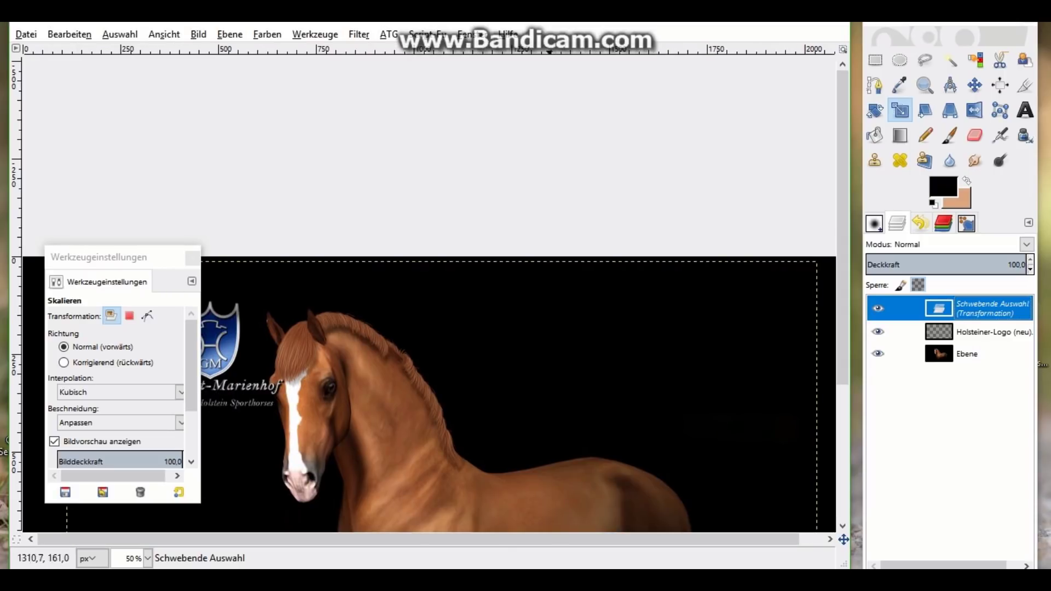
left_click(163, 34)
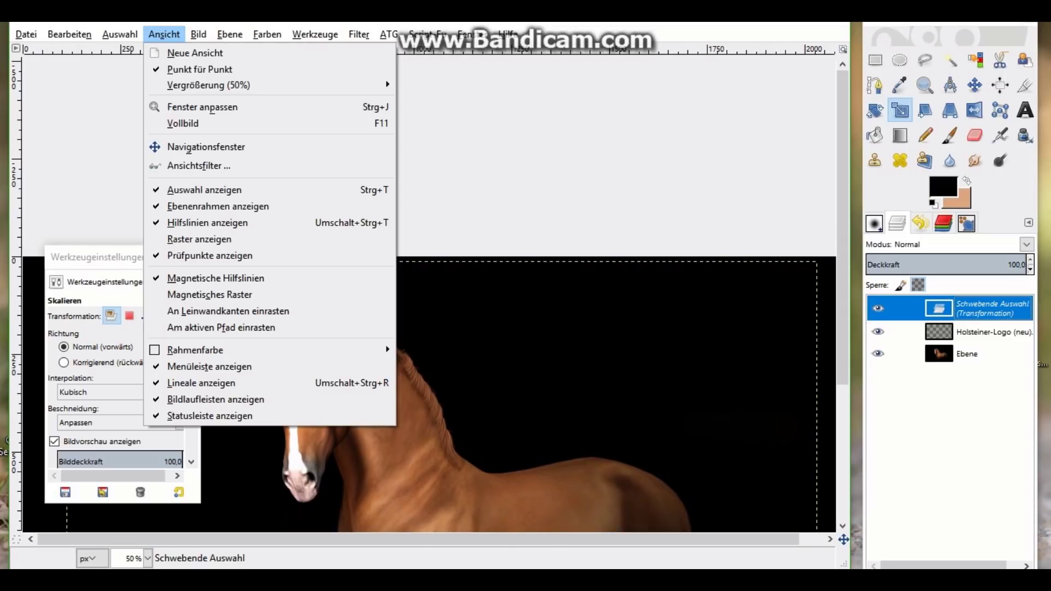
left_click(435, 271)
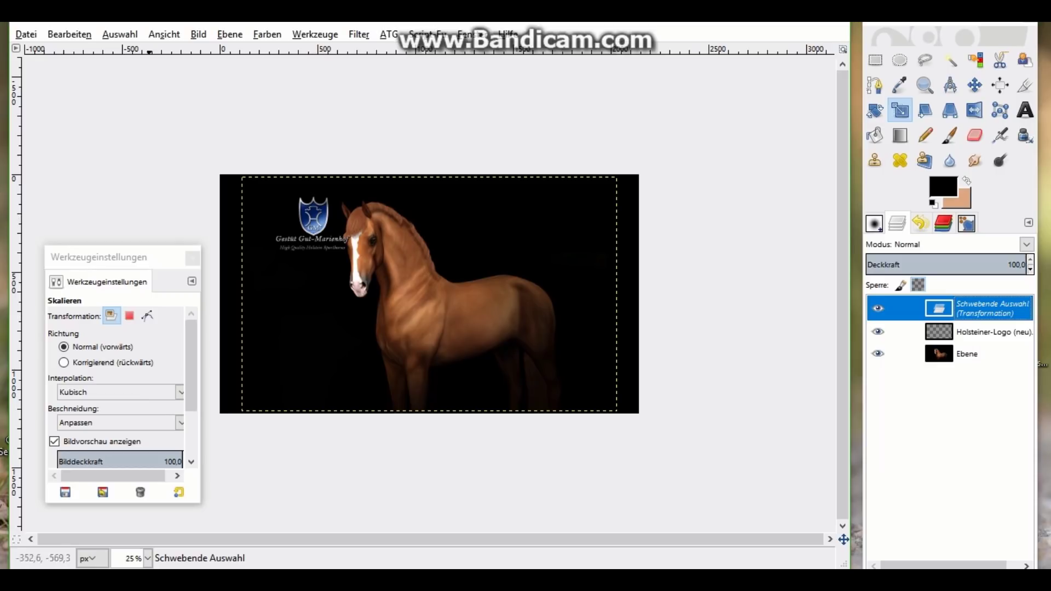
Undo the scaling to restore the full 1920 × 1200 logo and select nothing
left_click(69, 34)
left_click(98, 52)
left_click(69, 34)
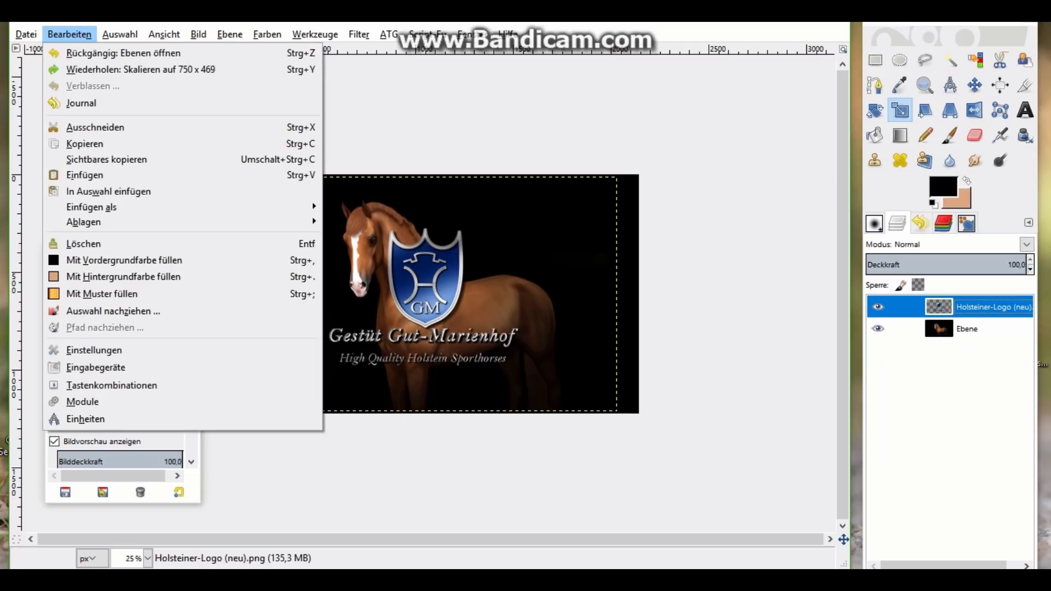
left_click(99, 52)
left_click(69, 34)
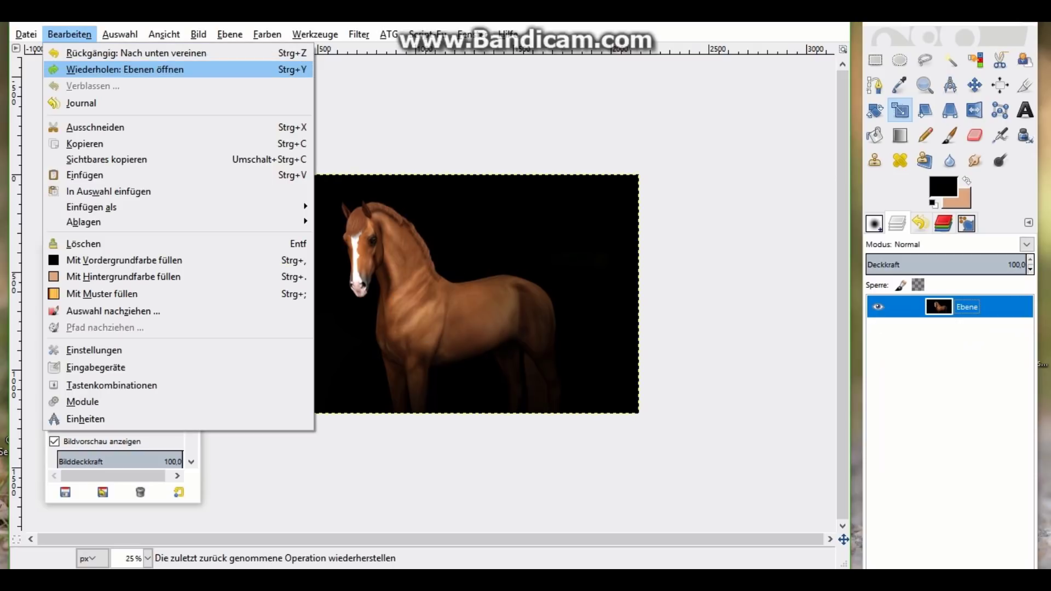
left_click(109, 69)
left_click(120, 34)
left_click(132, 72)
Scale the logo to width 750 (height 469) and drag it into the bottom-left corner
left_click(432, 291)
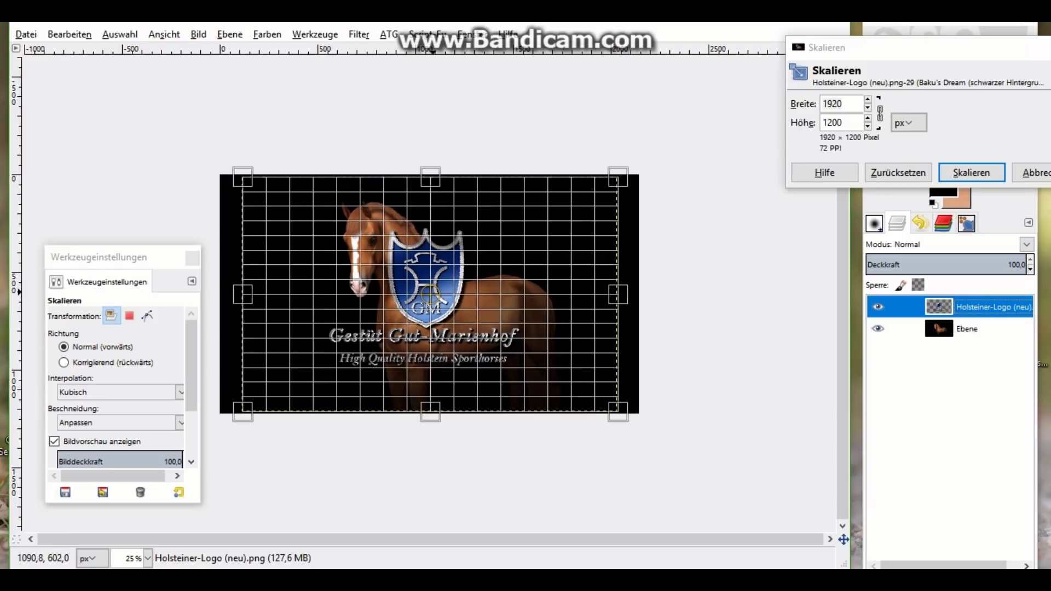
left_click(842, 103)
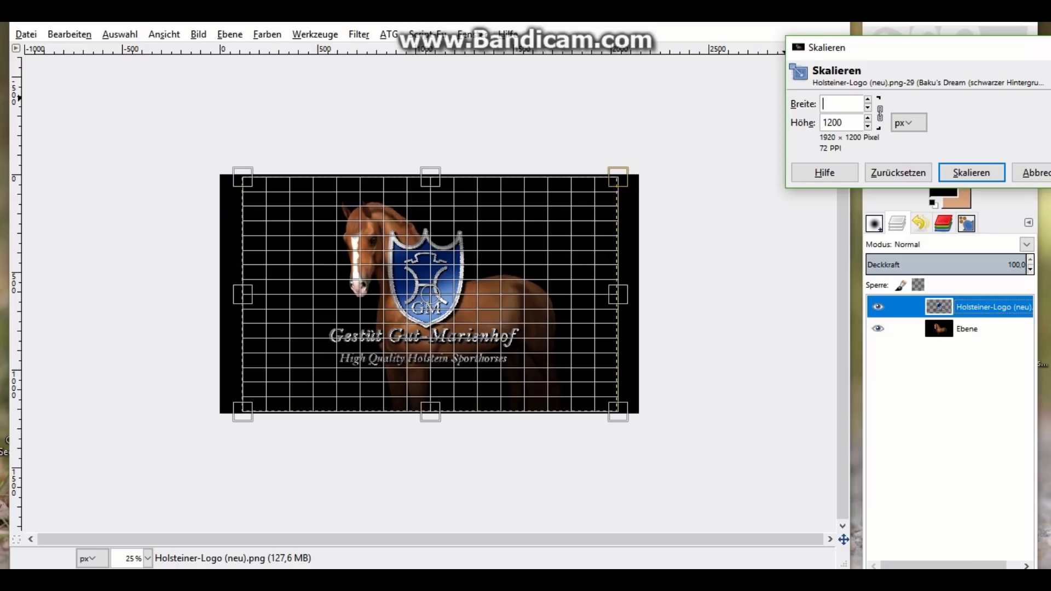
type("750")
key("Tab")
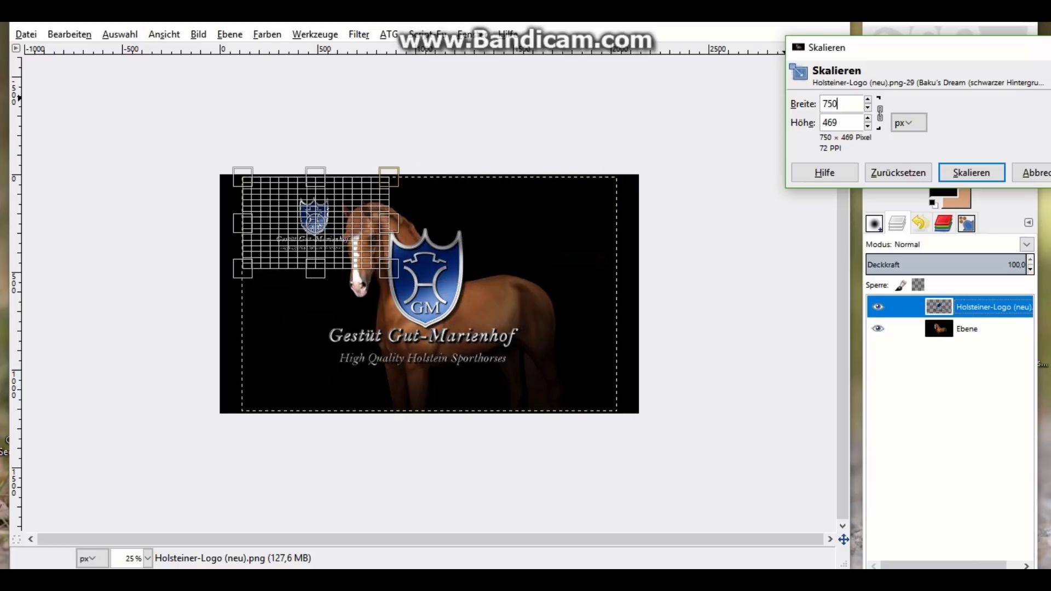
left_click(316, 243)
left_click_drag(316, 243, 268, 383)
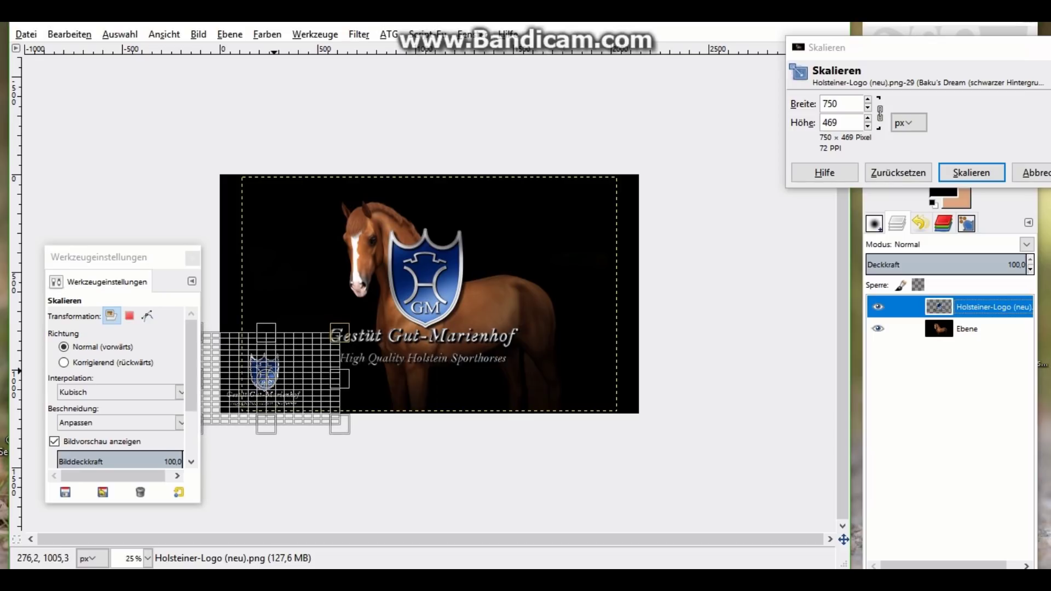
left_click(971, 172)
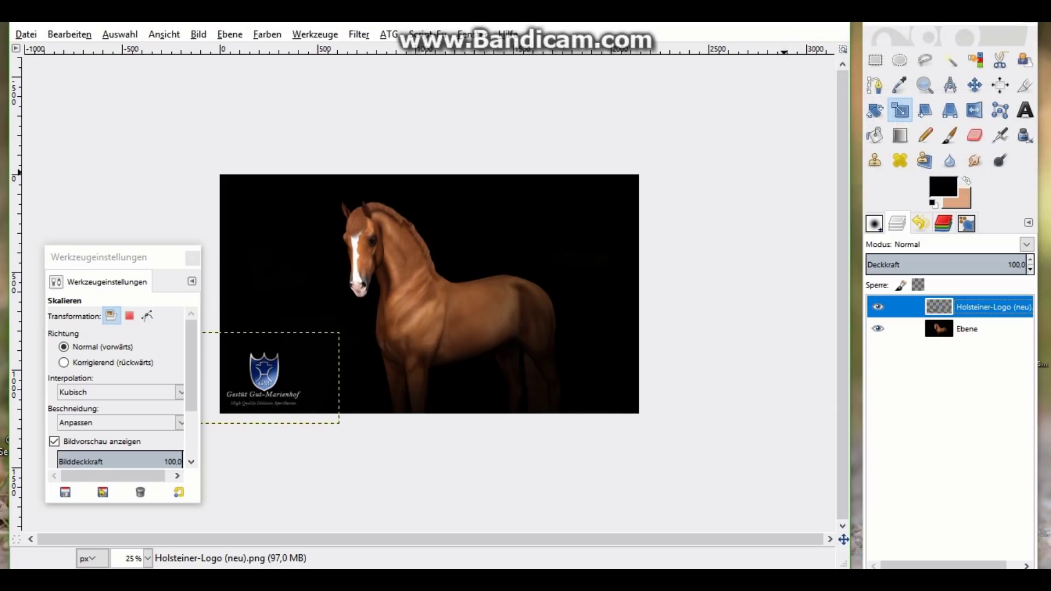
Rescale the logo to 560 × 350 px and set its opacity to 37.9
left_click_drag(1018, 264, 925, 265)
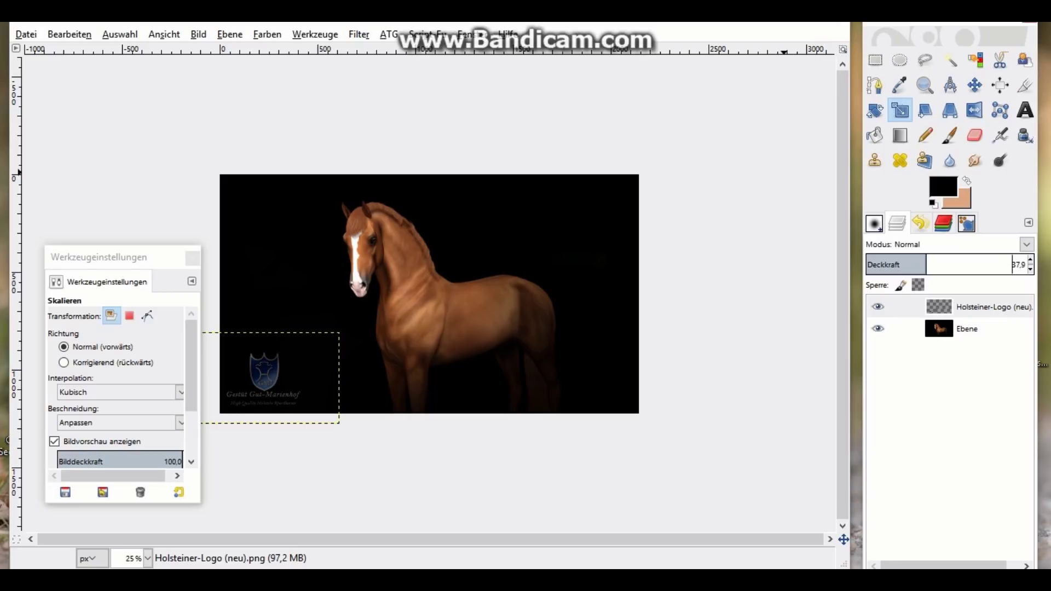
left_click_drag(925, 265, 910, 264)
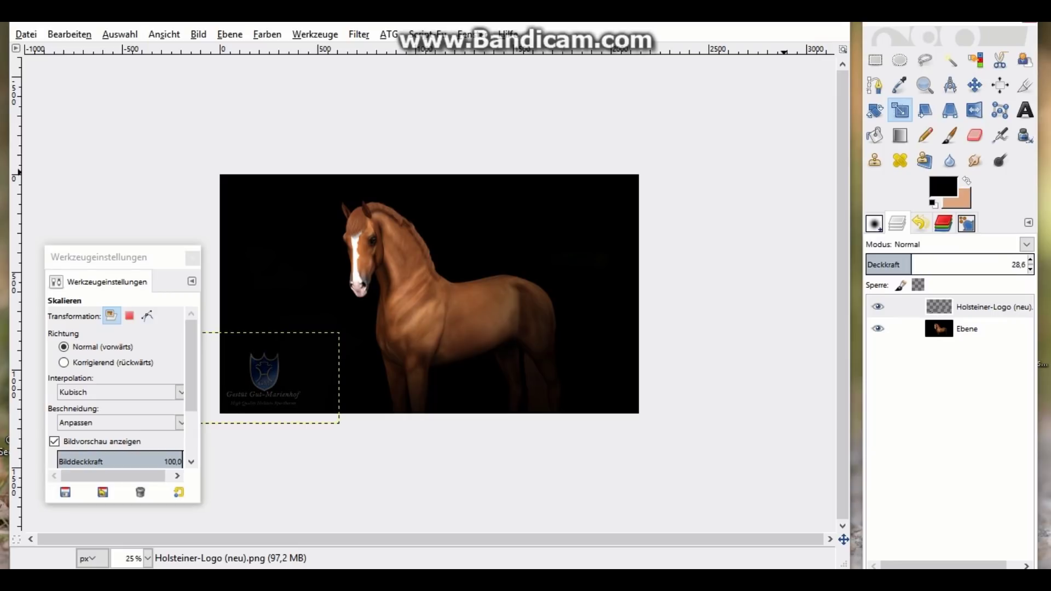
left_click(339, 333)
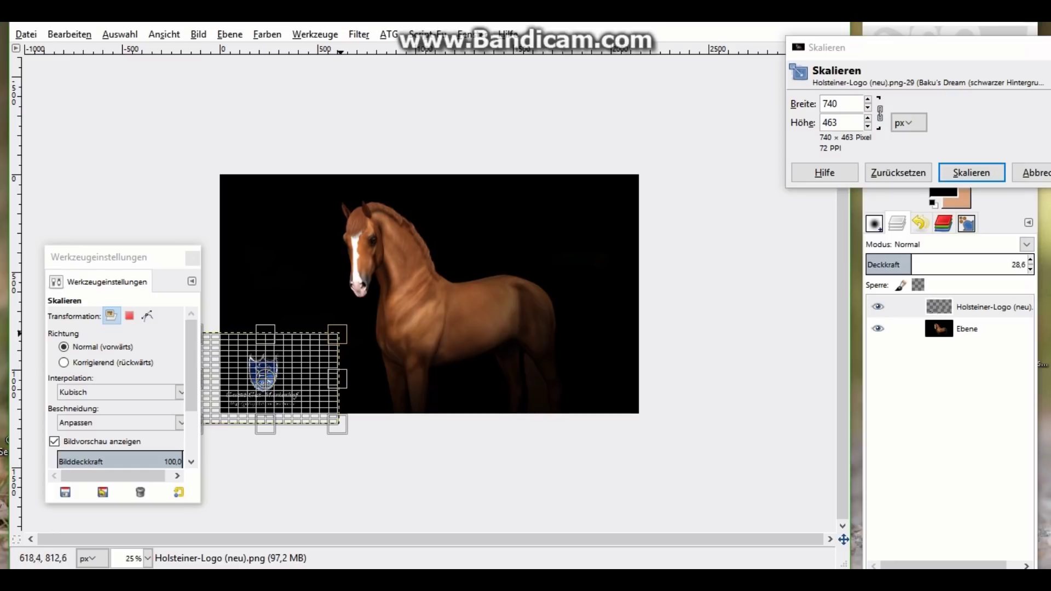
left_click_drag(339, 333, 309, 343)
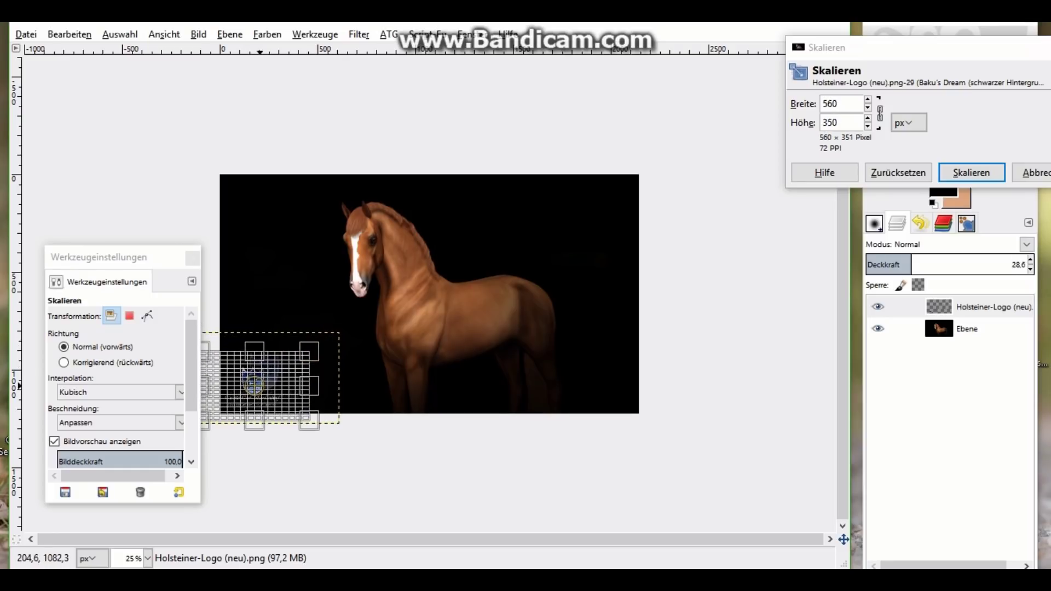
left_click(971, 173)
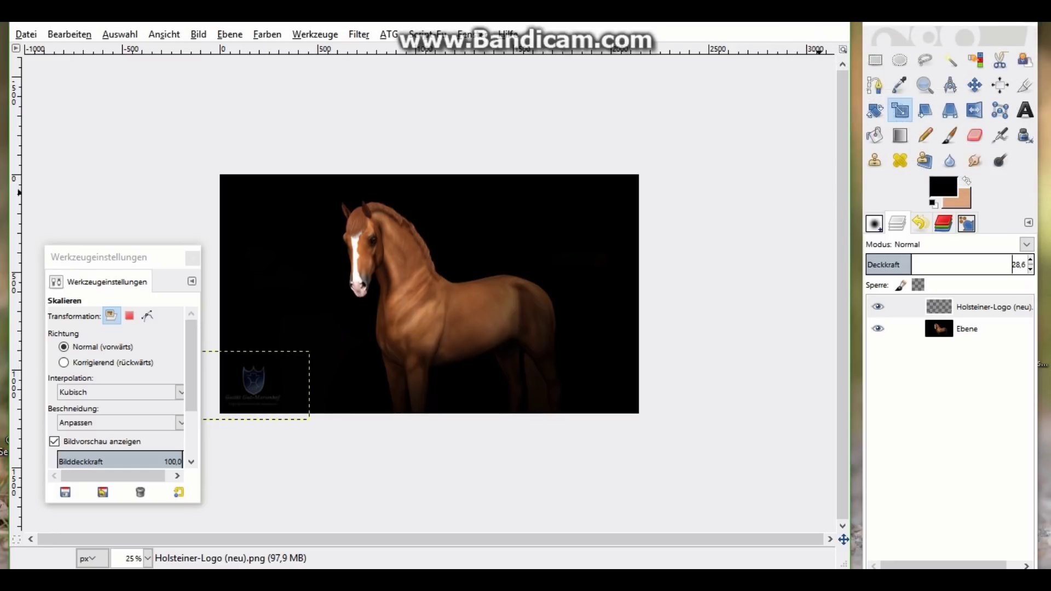
left_click_drag(911, 264, 939, 265)
left_click(898, 328)
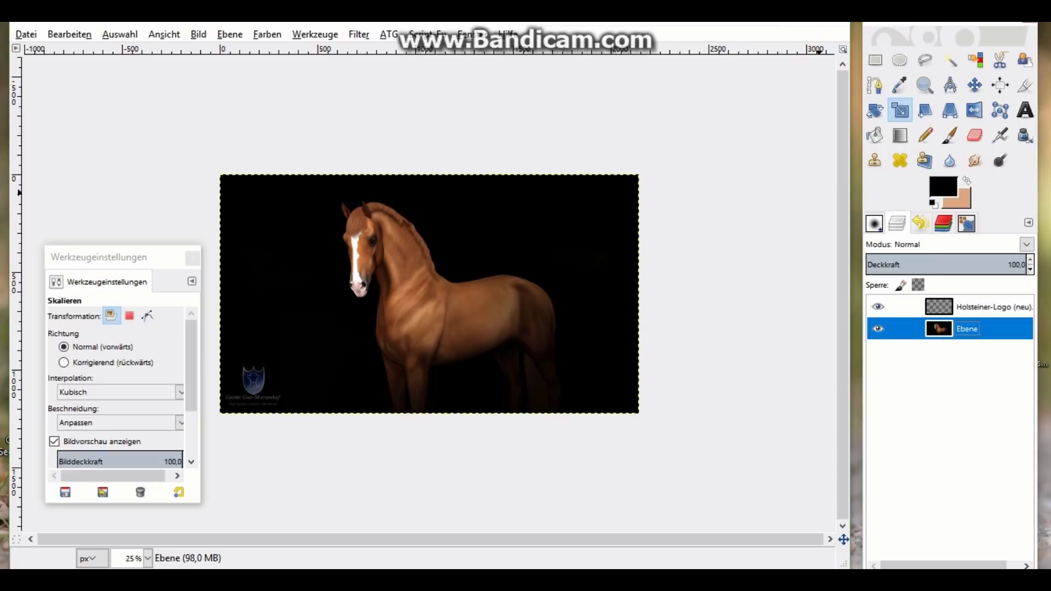
left_click(25, 34)
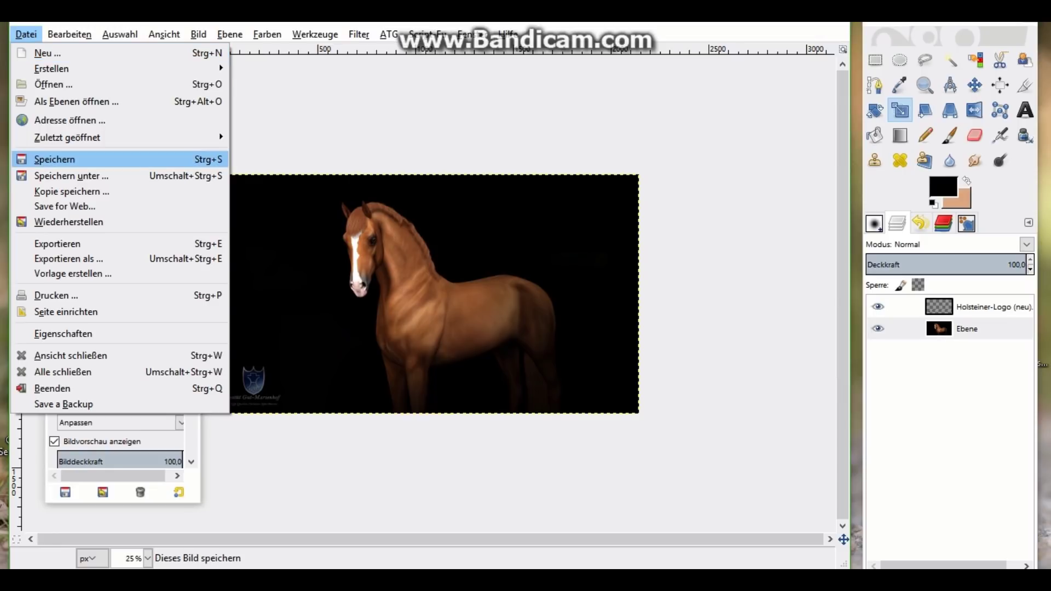
Save the XCF project and export it as Baku's Dream (schwarzer Hintergrund).png
left_click(73, 159)
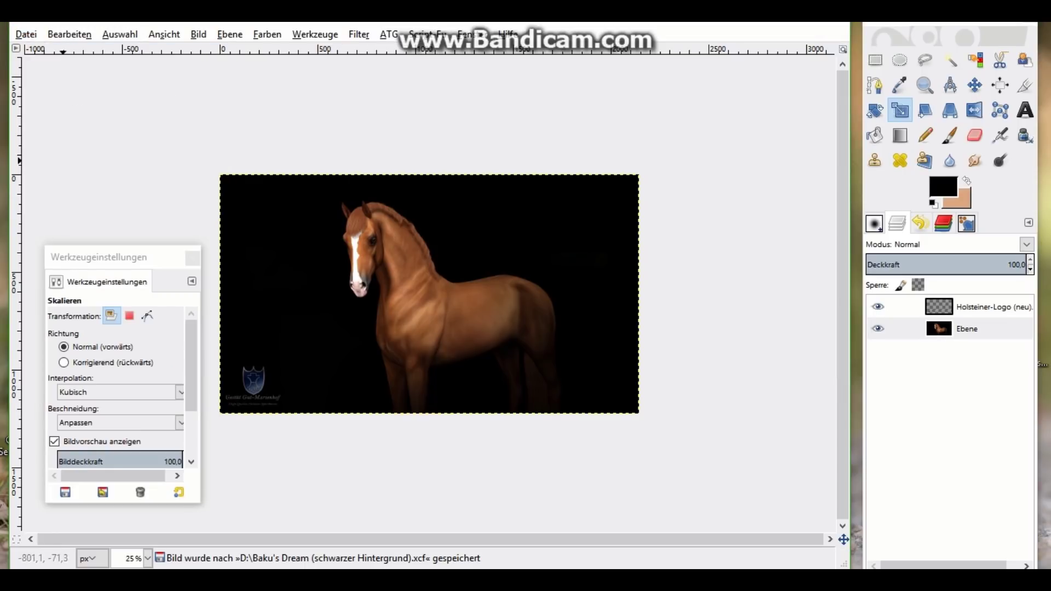
left_click(26, 34)
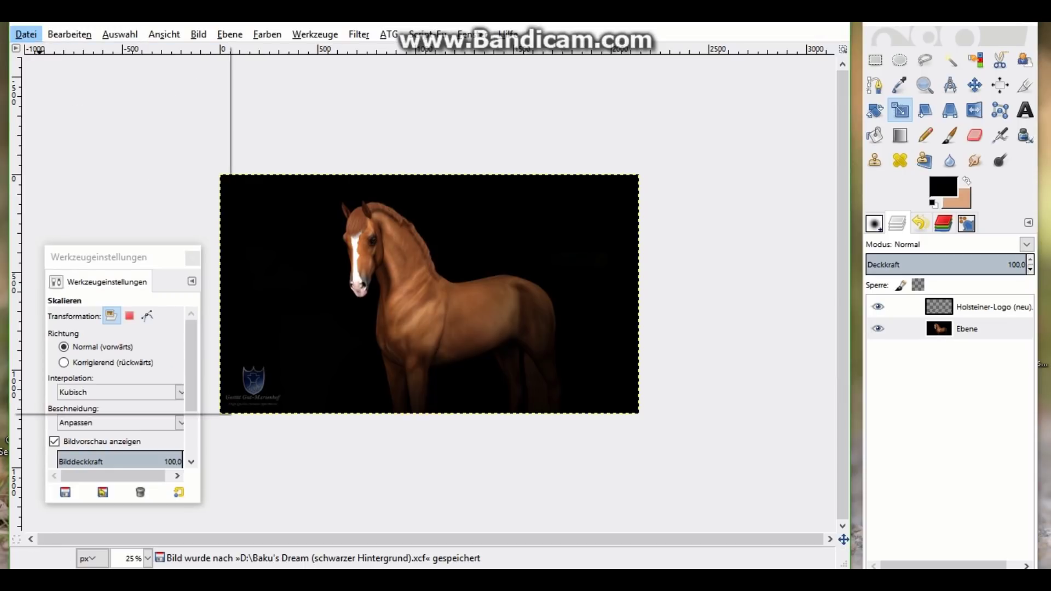
left_click(69, 258)
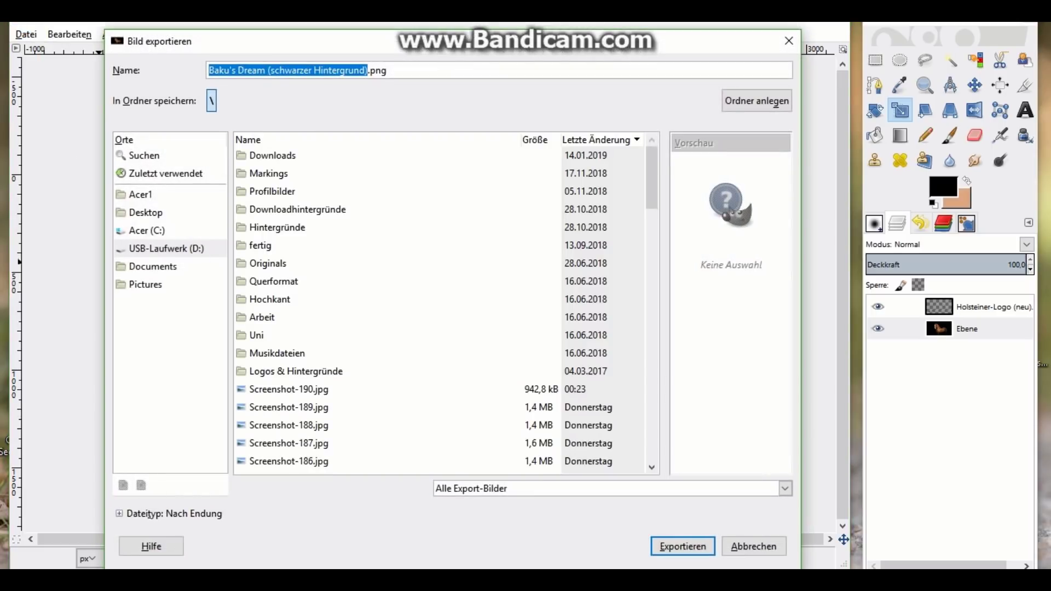
left_click(683, 546)
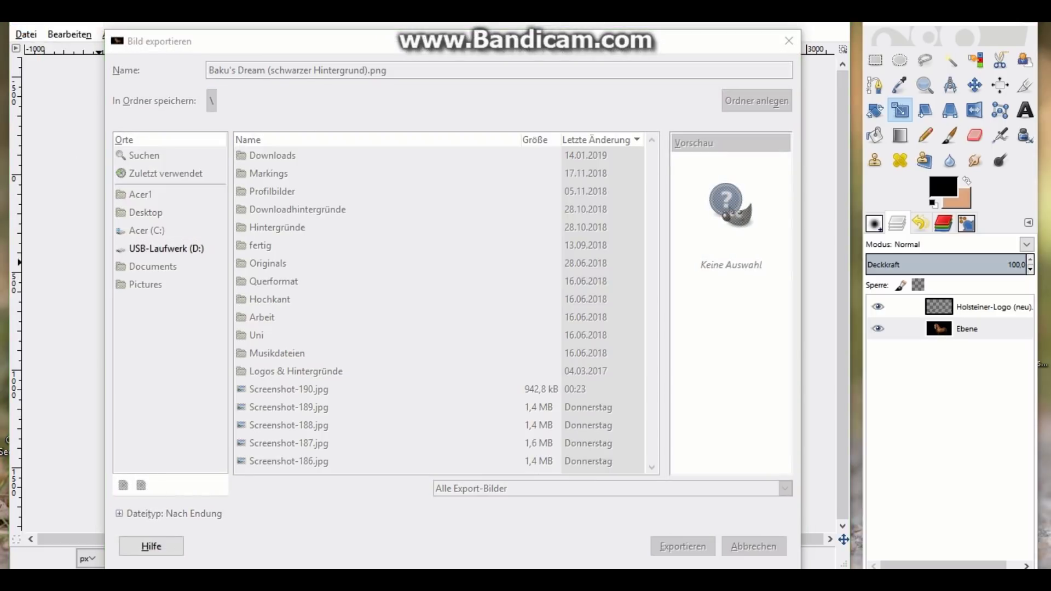
left_click(547, 442)
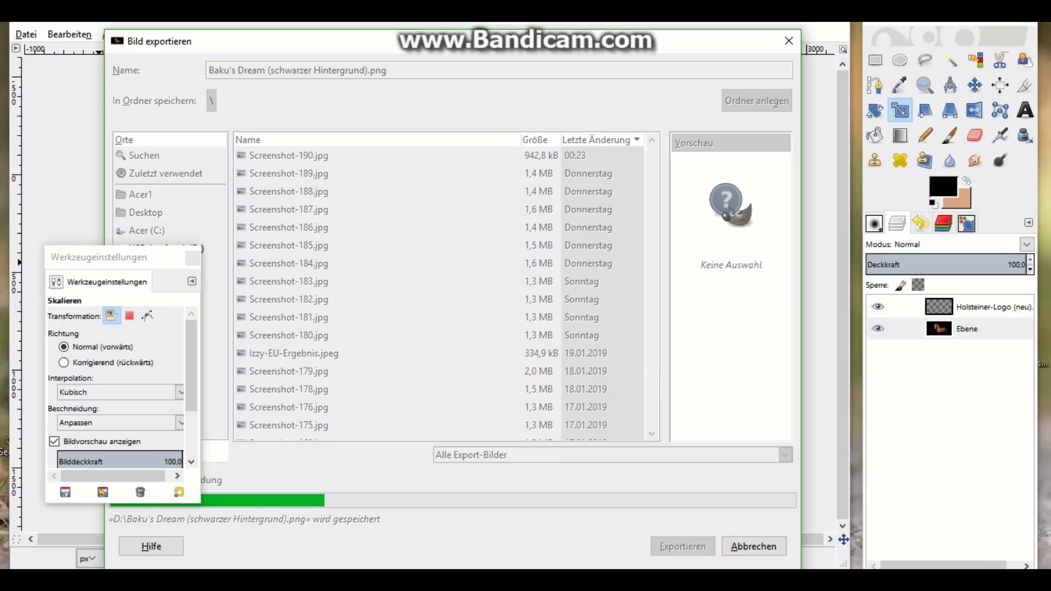